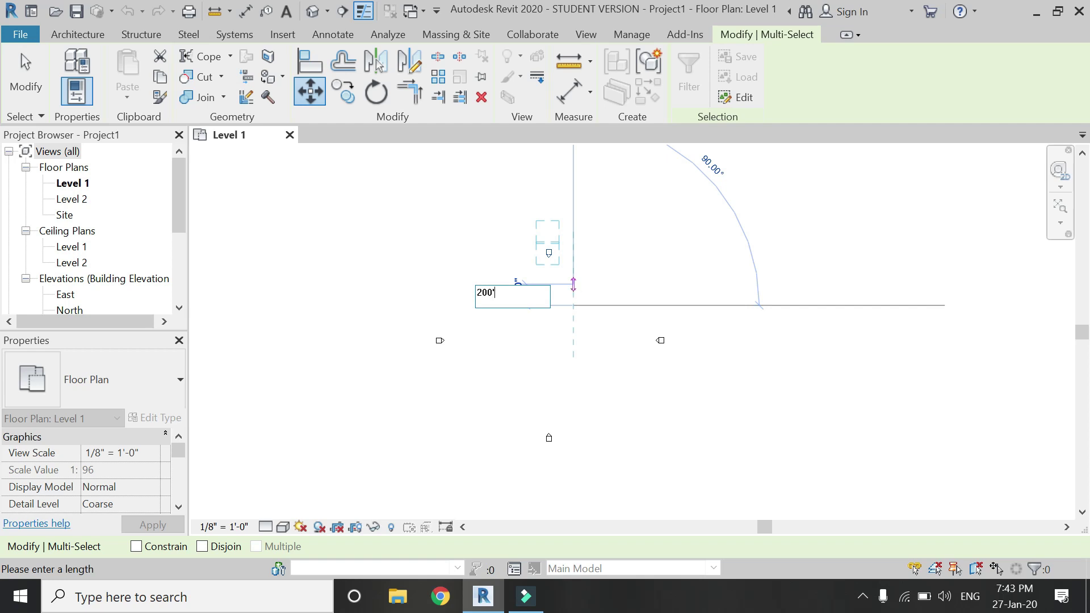
Move the north elevation marker 200' upward and the east elevation marker 200' to the right
key(Return)
key(Escape)
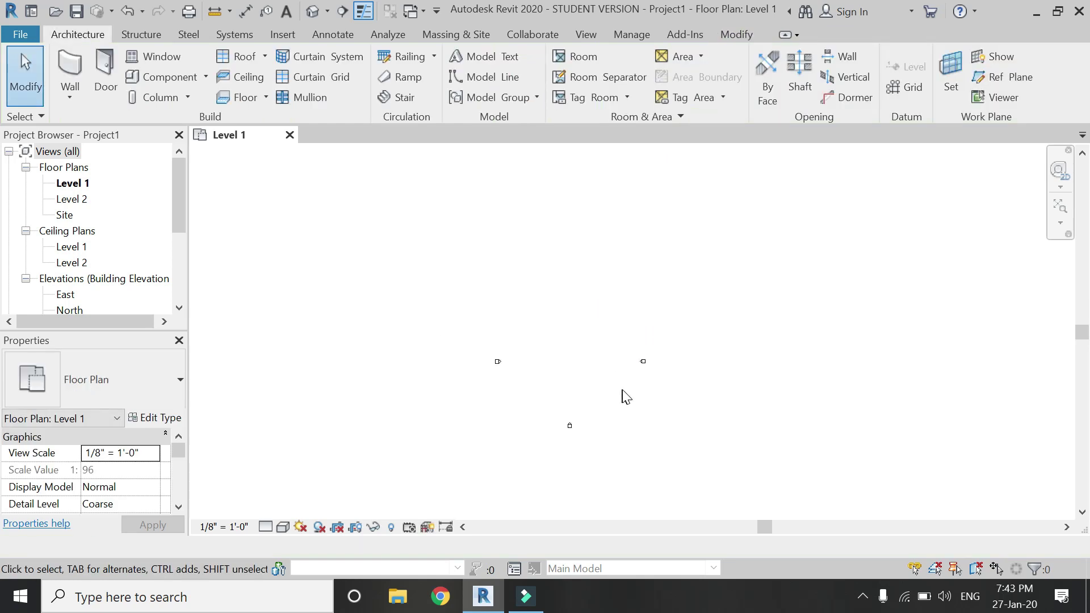
drag(646, 376, 599, 330)
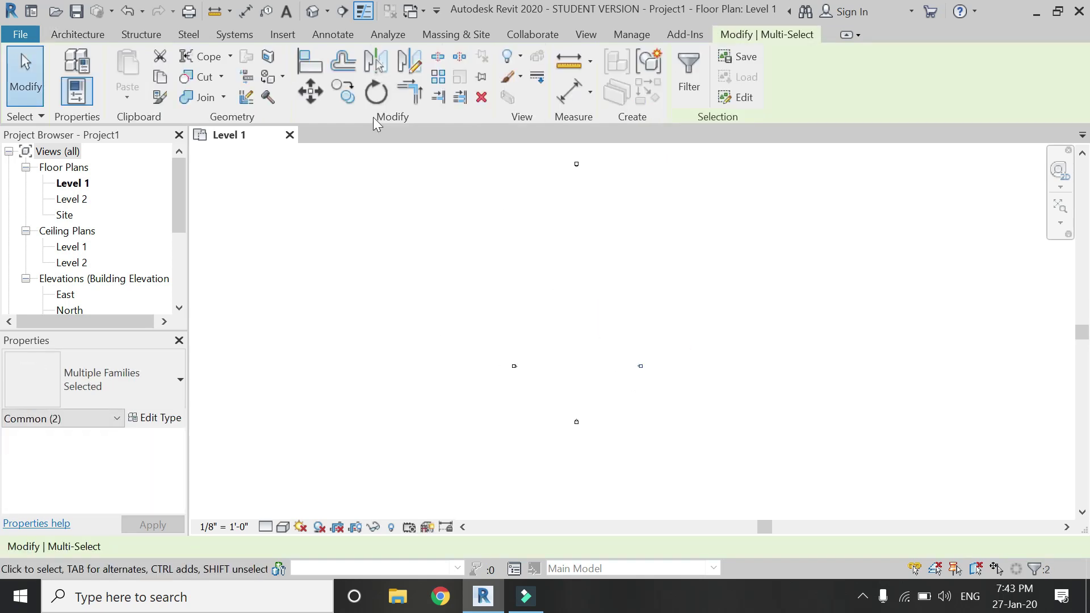
key(m)
key(v)
click(628, 408)
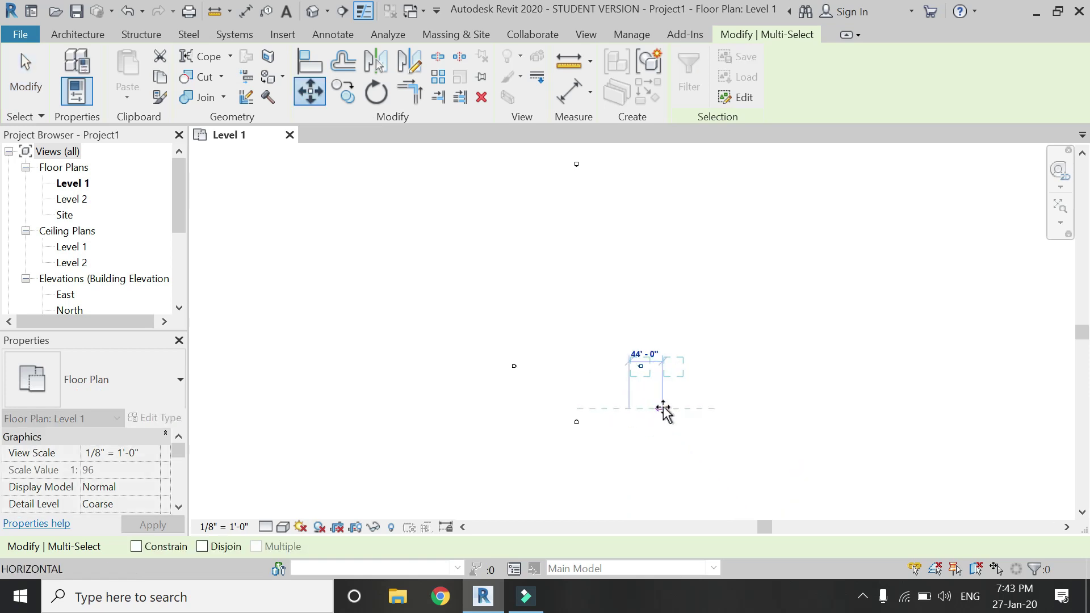
key(Return)
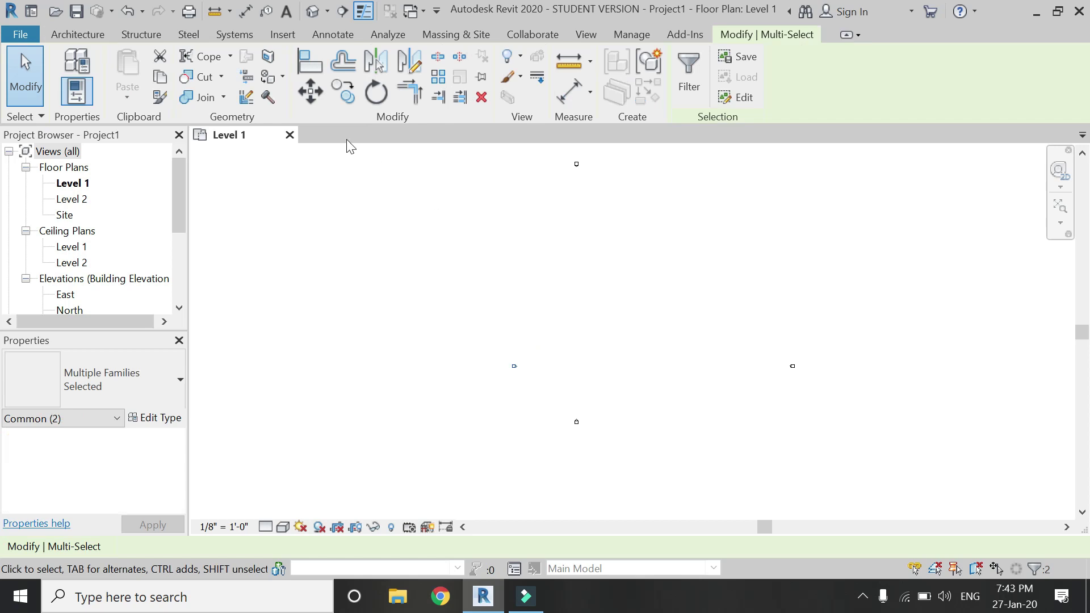
Move the west elevation marker 200' to the left
key(m)
key(v)
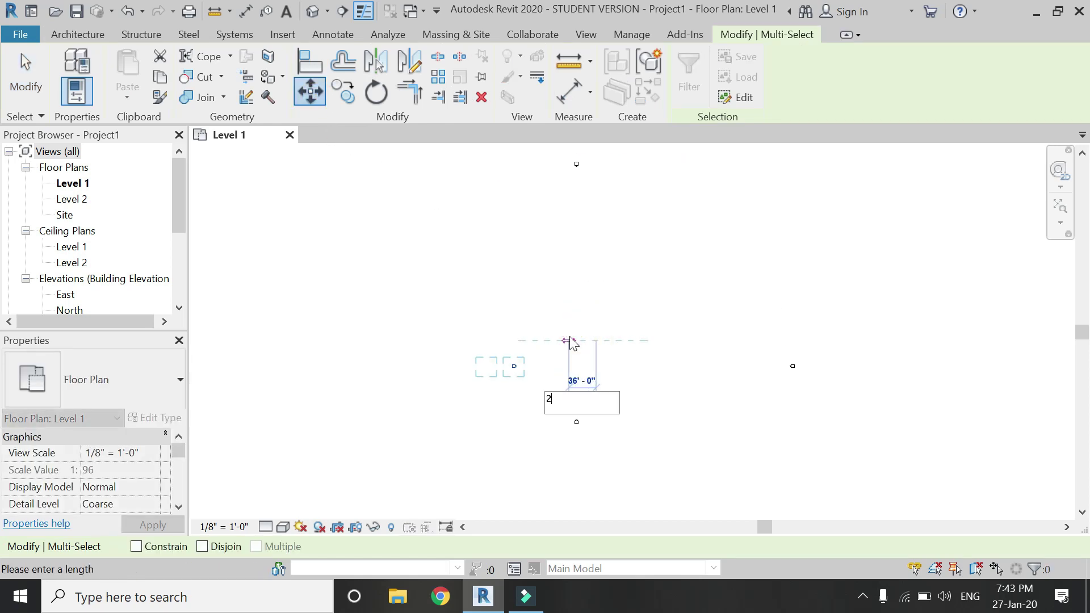
key(Return)
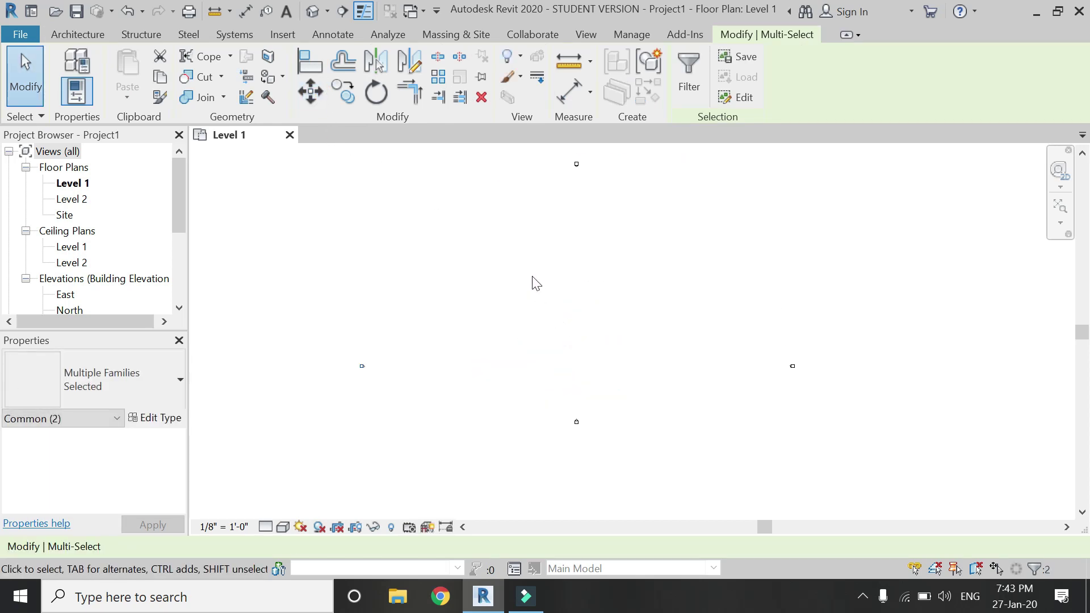
Move the south elevation marker 200' straight down, away from the other markers
click(305, 96)
click(588, 349)
text(200')
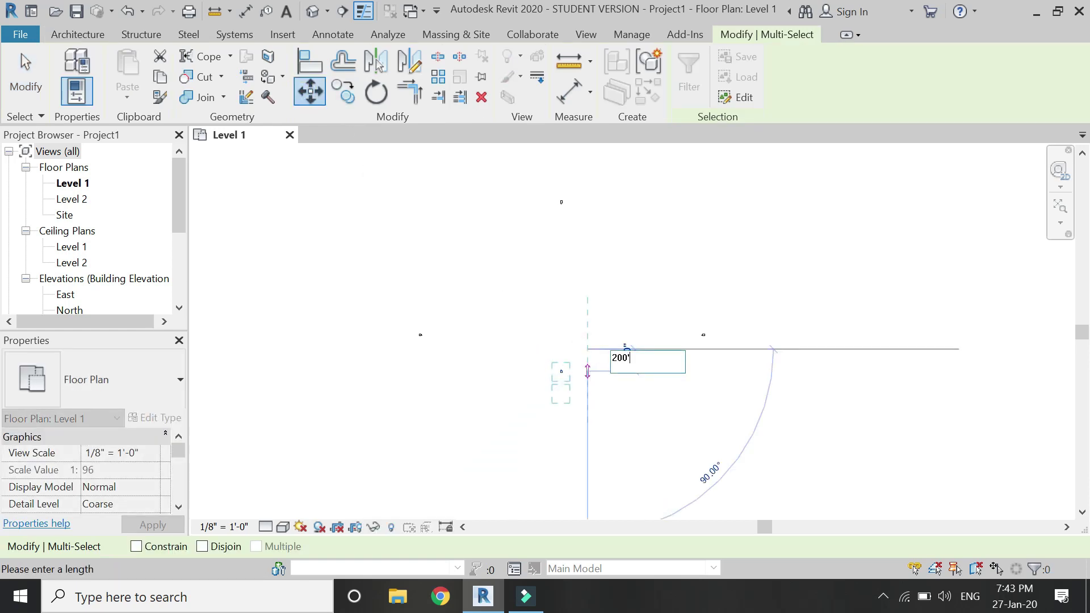
key(Return)
key(Escape)
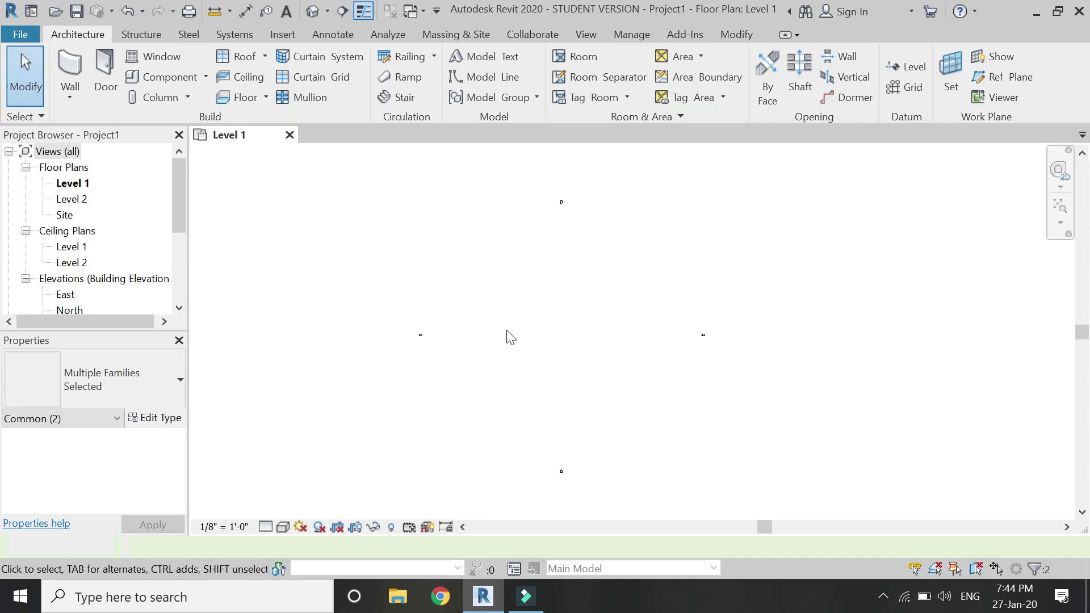
Start an in-place mass and accept the name Mass 1
click(440, 35)
click(174, 71)
click(645, 370)
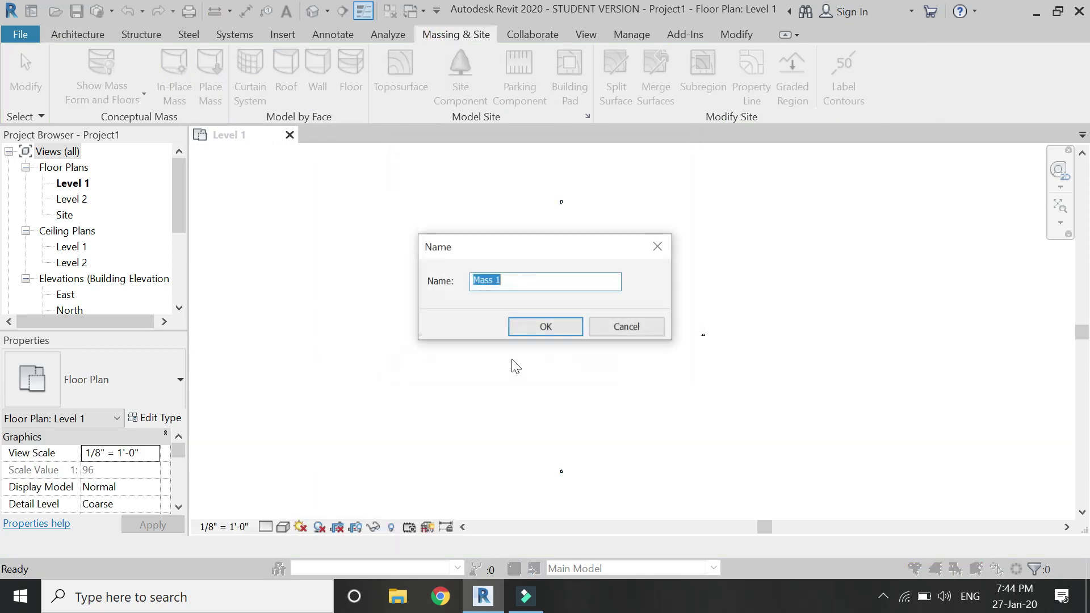
click(518, 328)
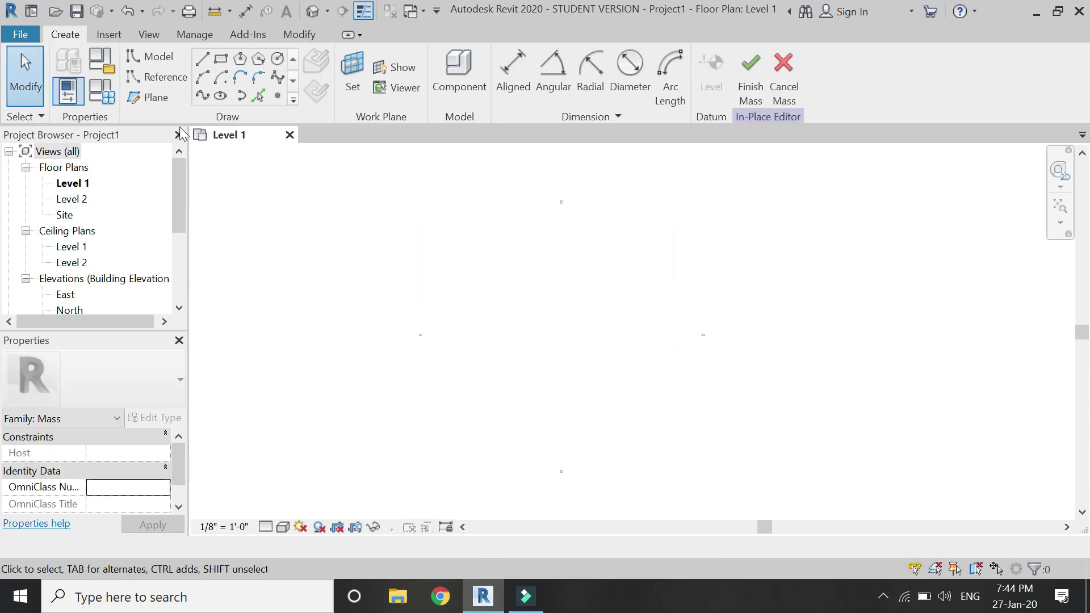
Draw two vertical reference planes about 488' apart, just inside the west and east elevation markers
click(145, 108)
click(435, 291)
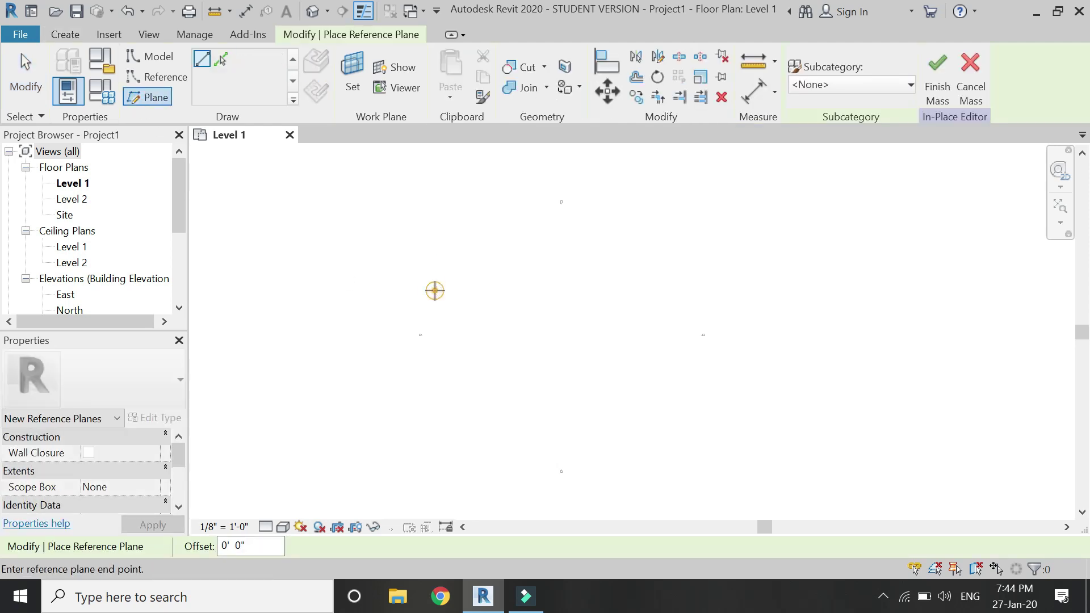
click(435, 390)
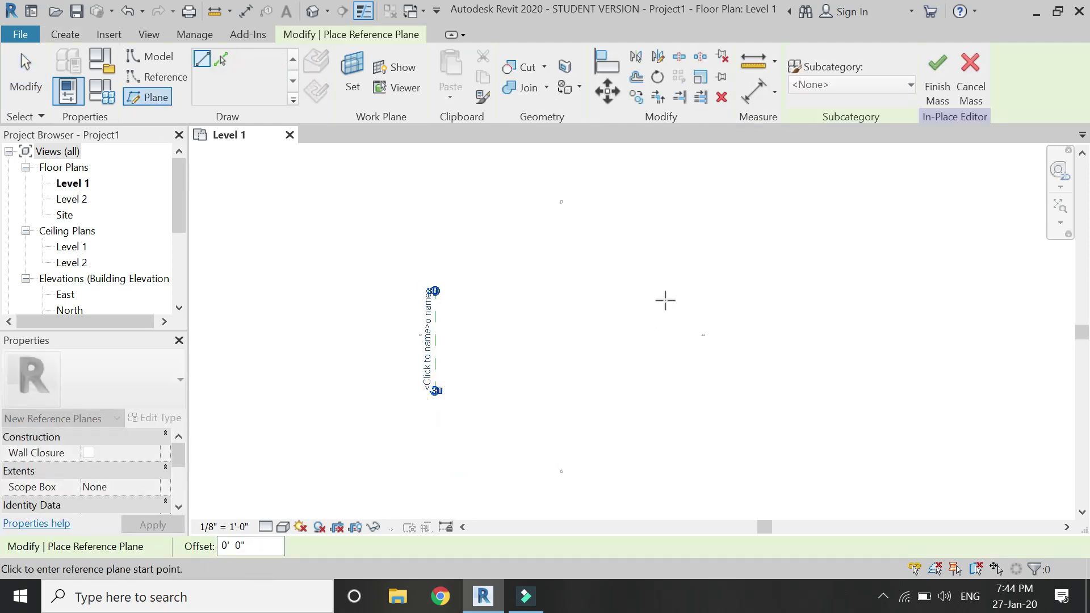
click(678, 281)
click(678, 390)
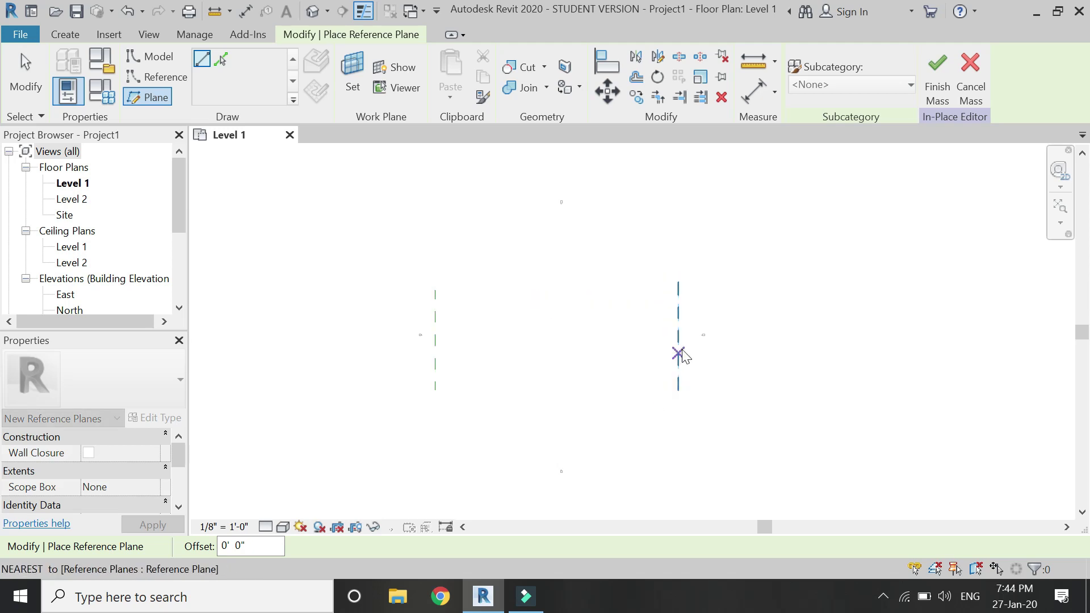
Set the distance between the two vertical reference planes to 500' by moving the right-hand plane
key(Escape)
click(680, 348)
click(582, 298)
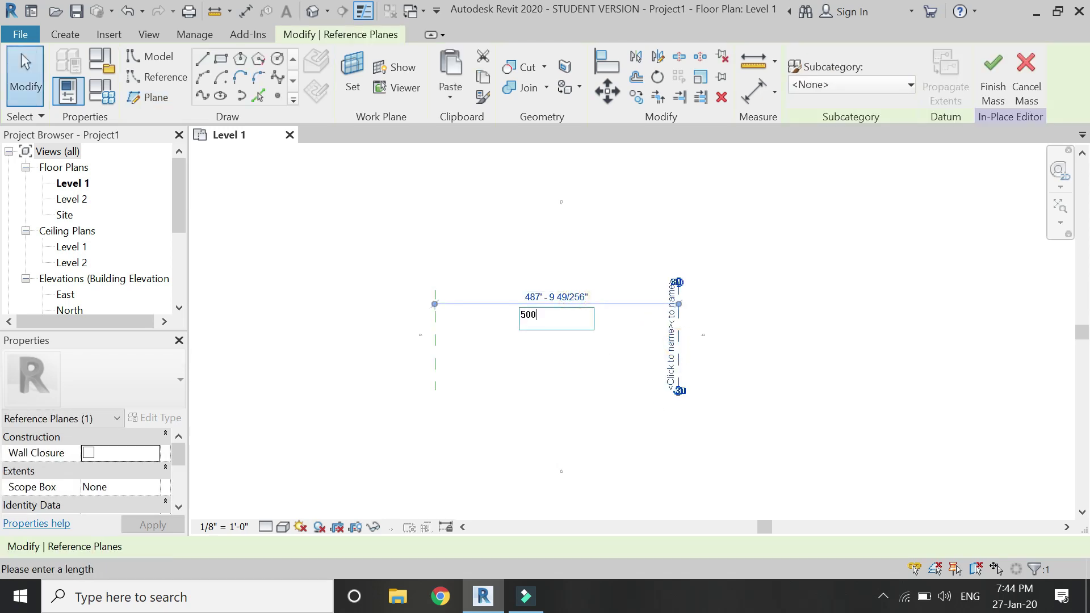
key(Return)
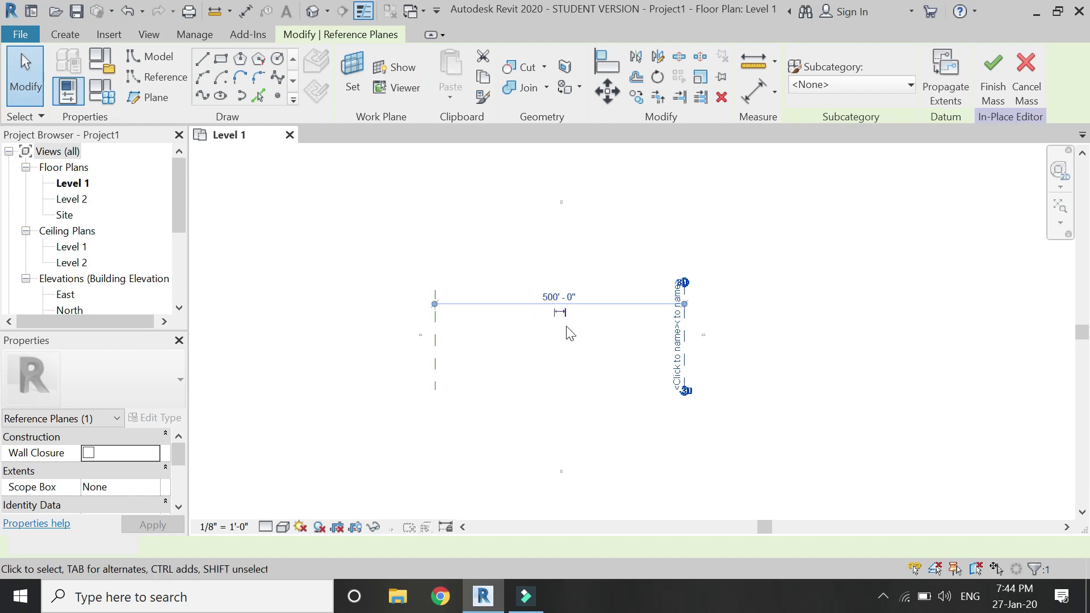
key(Escape)
Draw two horizontal reference planes about 153' apart, one below the vertical planes and one crossing them level with the east and west markers
click(166, 104)
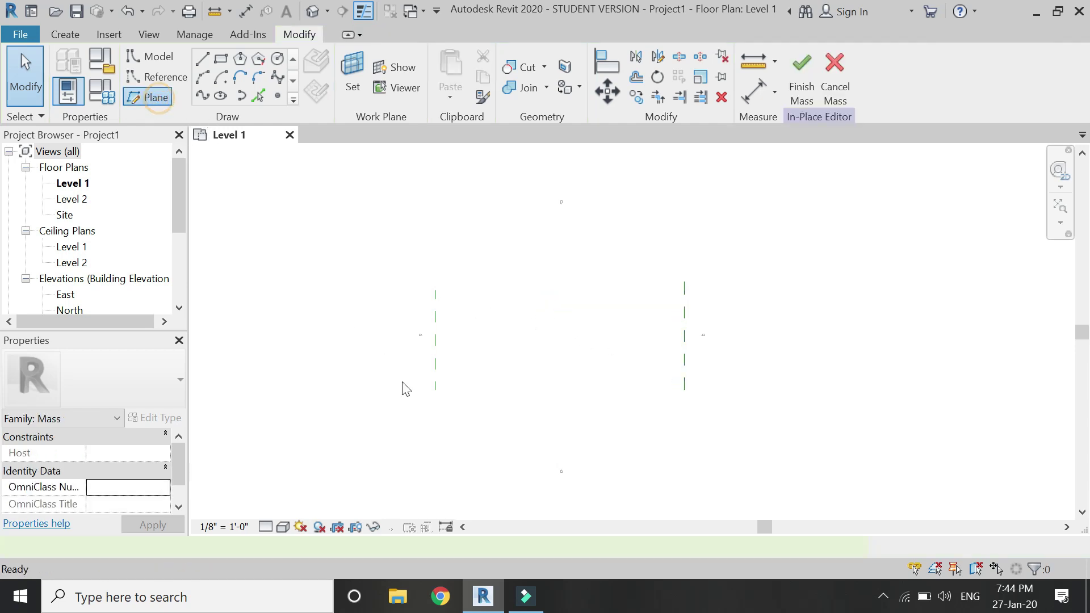
click(404, 411)
click(712, 411)
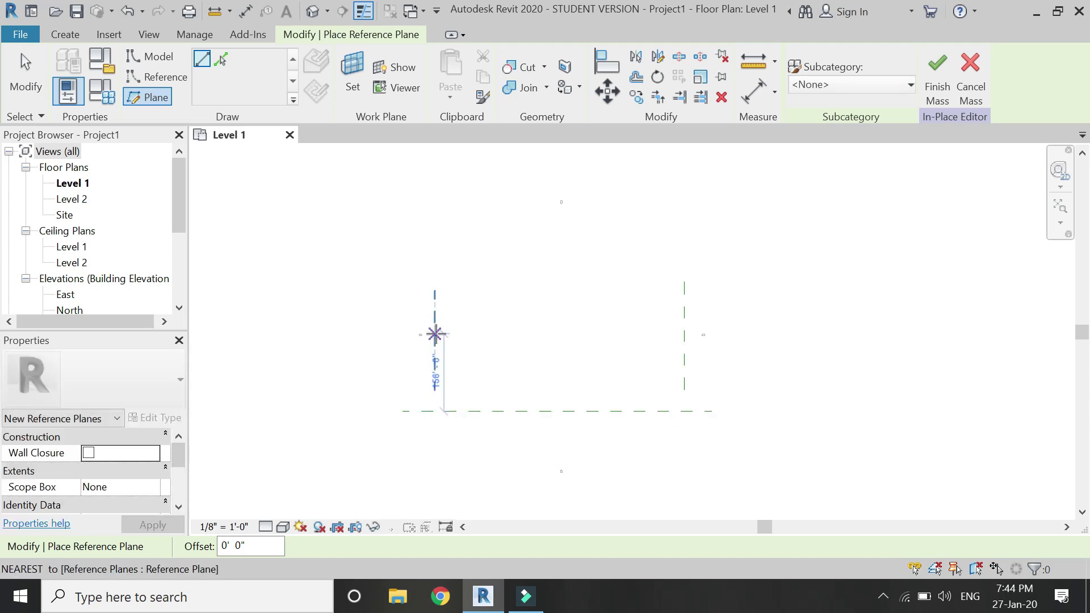
click(390, 335)
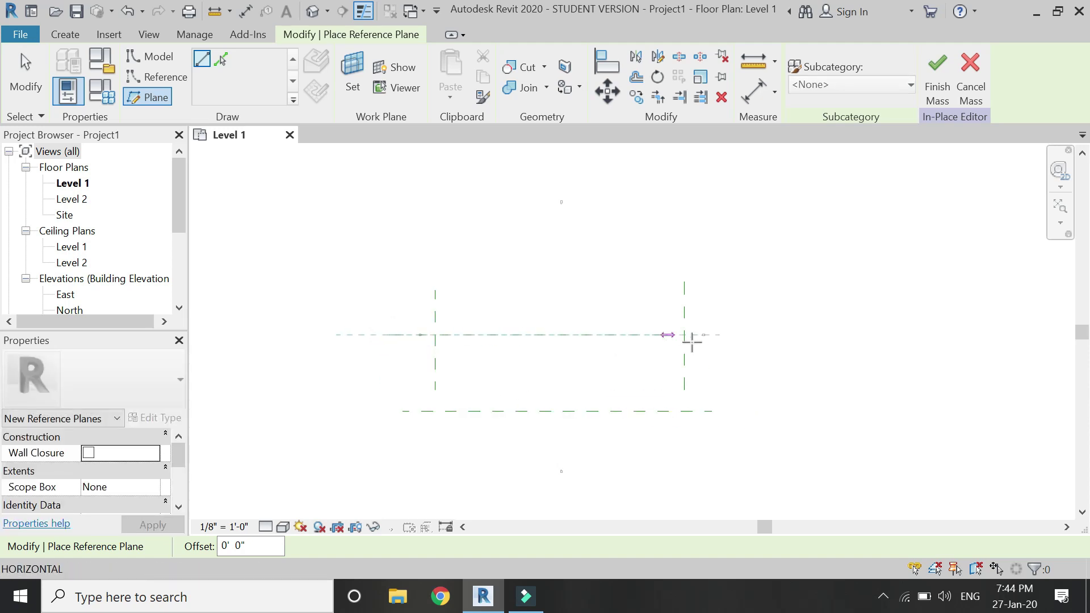
click(743, 335)
Set the distance between the two horizontal reference planes to 150' by moving the upper plane
key(Escape)
click(584, 334)
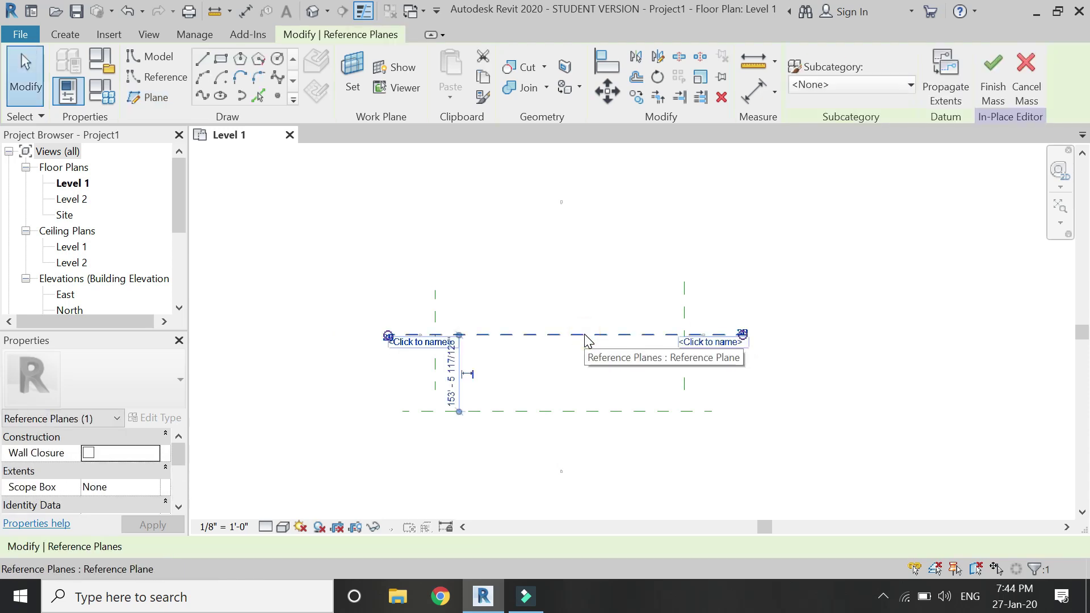
click(451, 380)
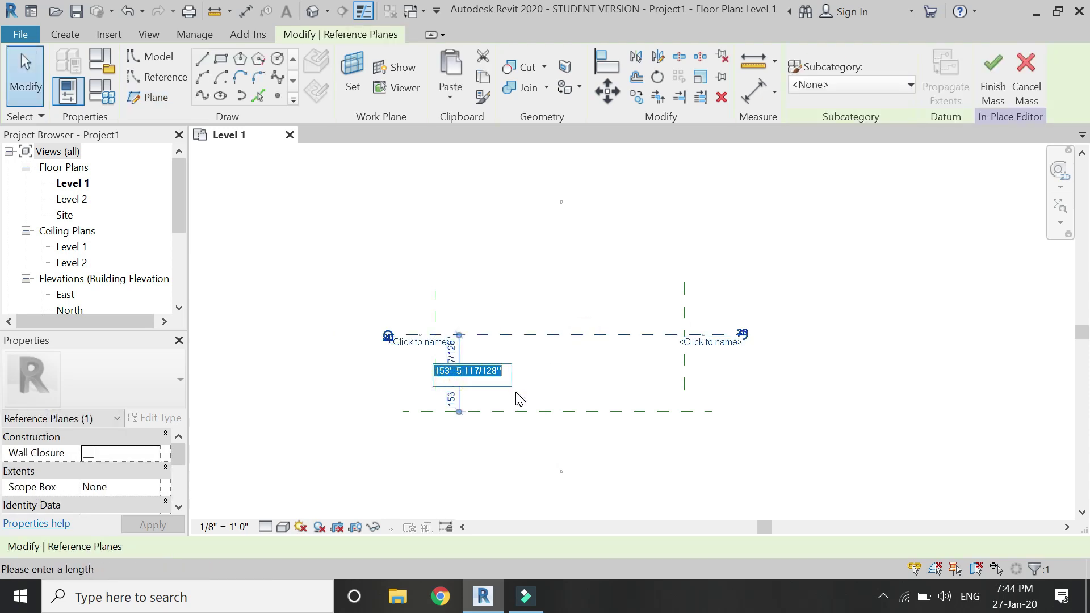
text(150)
key(Return)
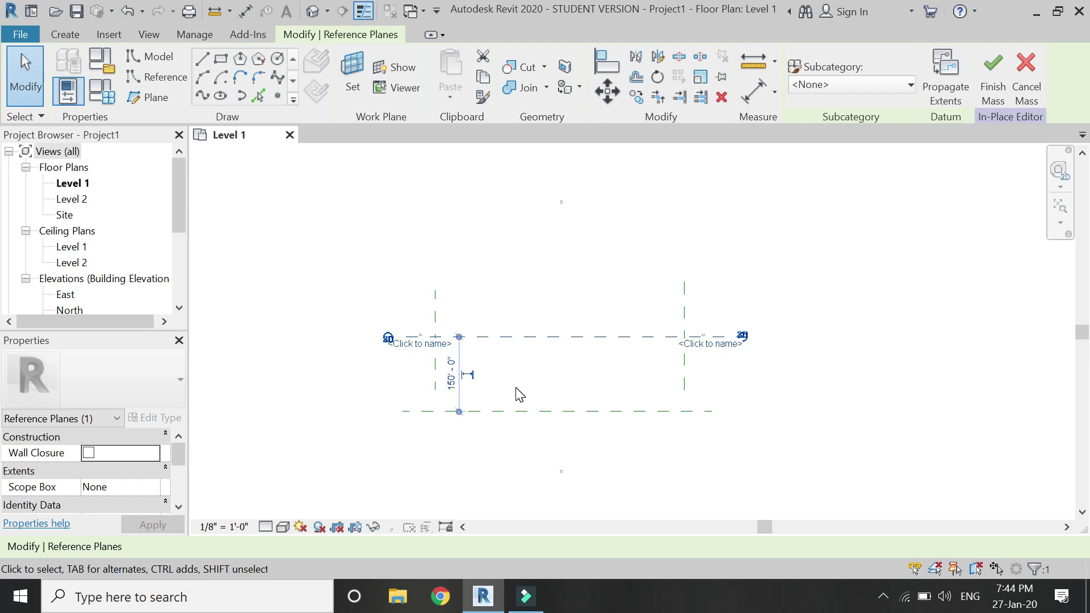
click(521, 396)
Extend the lower ends of both vertical reference planes past the lower horizontal plane
scroll(502, 407, up, 1)
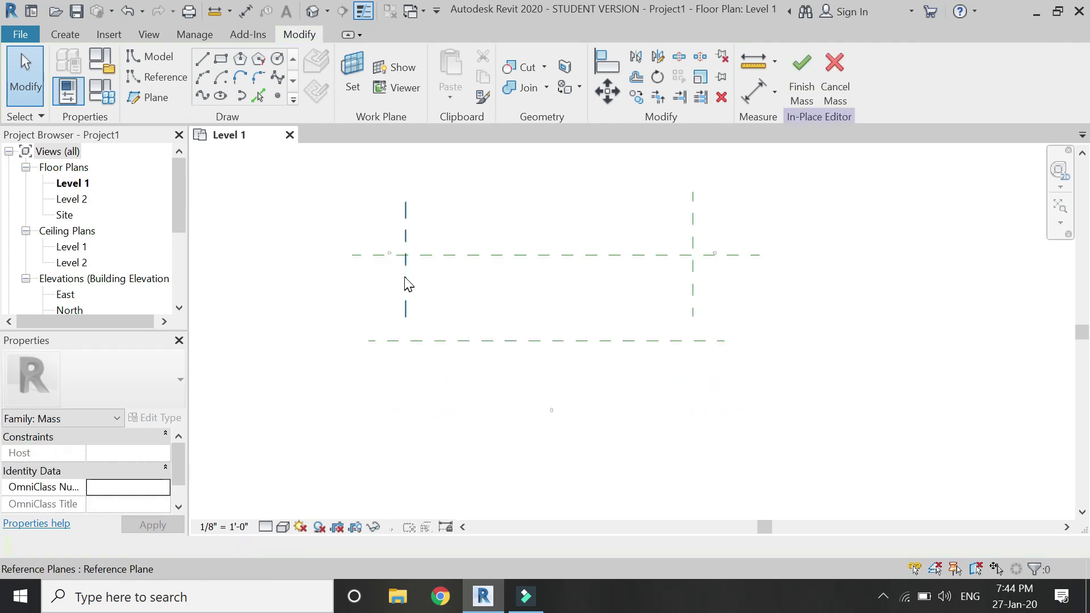
click(409, 284)
scroll(409, 313, up, 2)
drag(405, 325, 407, 431)
scroll(397, 417, down, 2)
click(721, 335)
scroll(723, 355, up, 3)
drag(725, 360, 738, 486)
scroll(747, 450, down, 3)
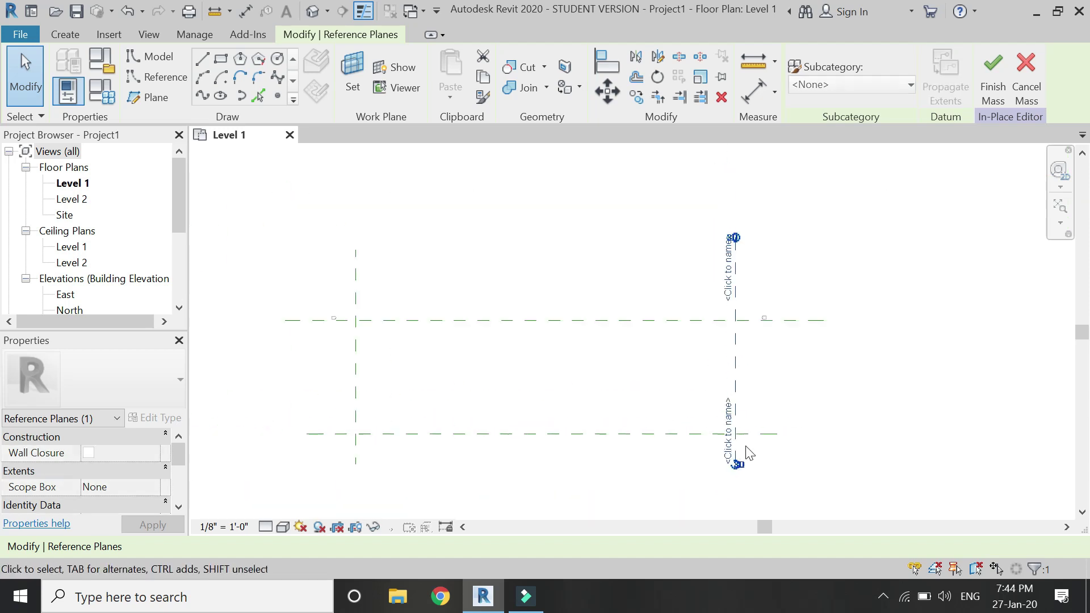
click(626, 419)
scroll(542, 365, down, 2)
scroll(543, 392, up, 1)
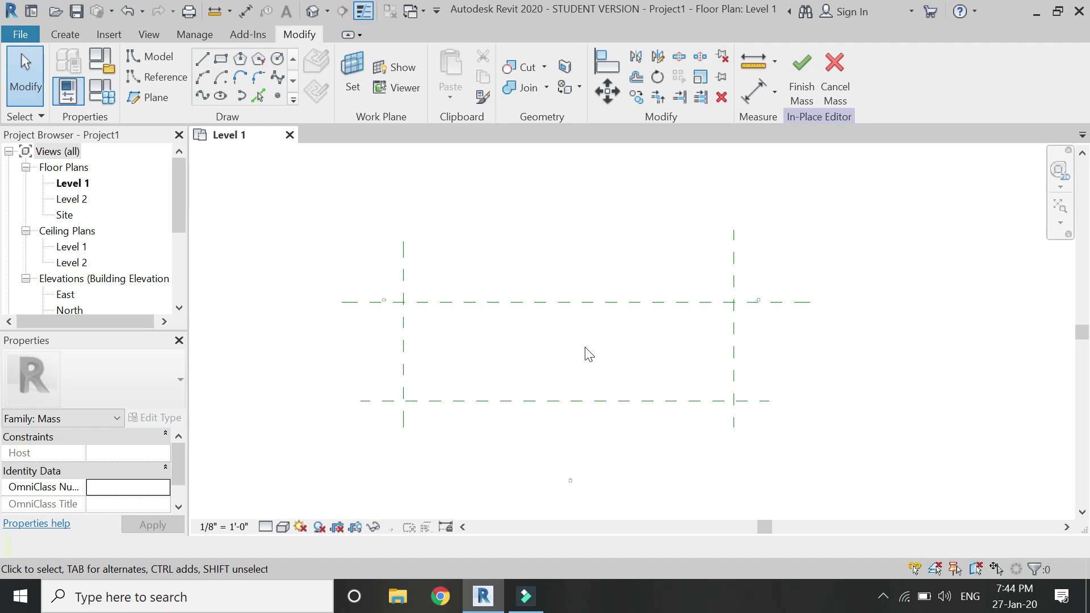
Draw a start-end-radius arc reference line between the two upper plane intersections, bulging down to the middle of the lower horizontal plane
click(159, 78)
click(203, 80)
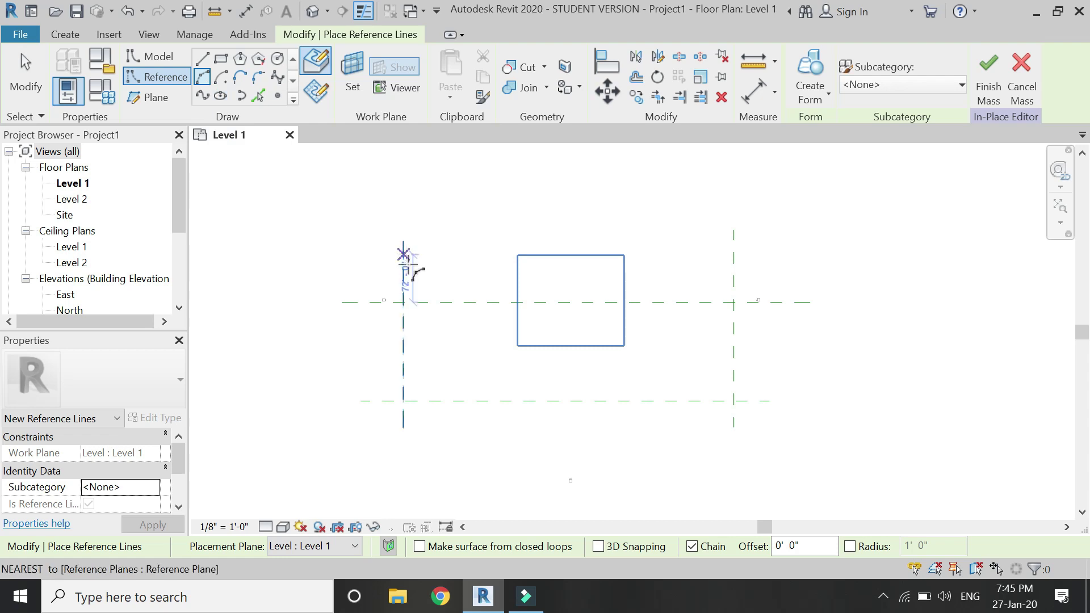
click(404, 302)
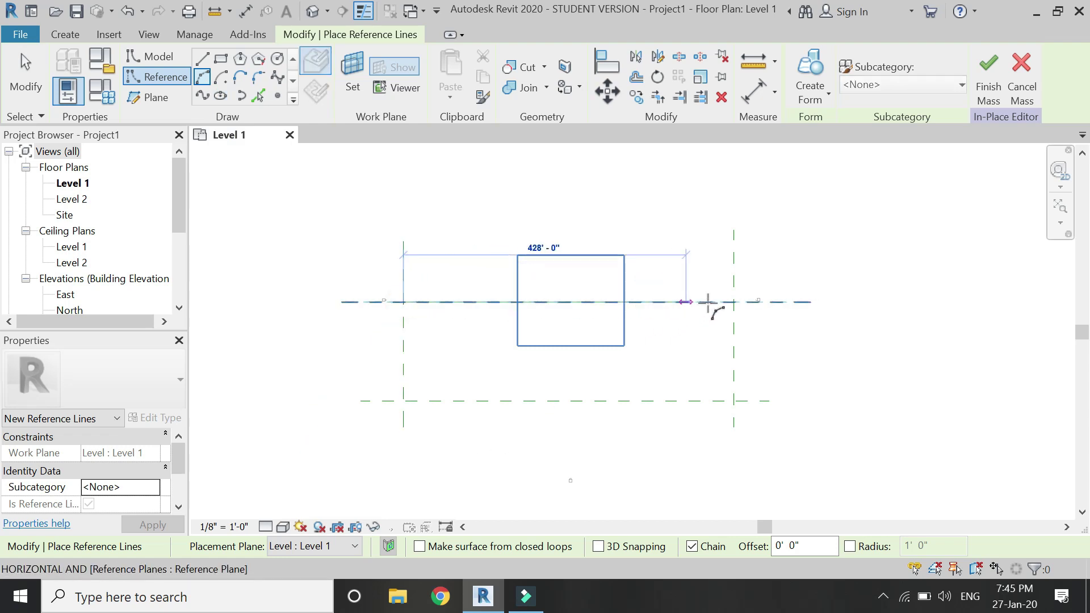
click(734, 302)
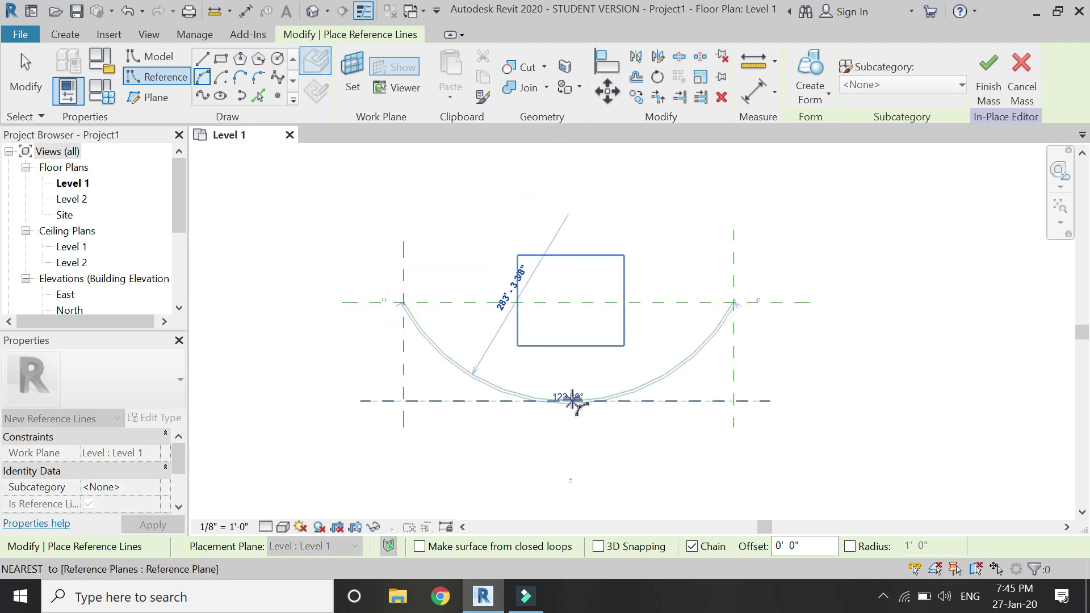
click(569, 400)
key(Escape)
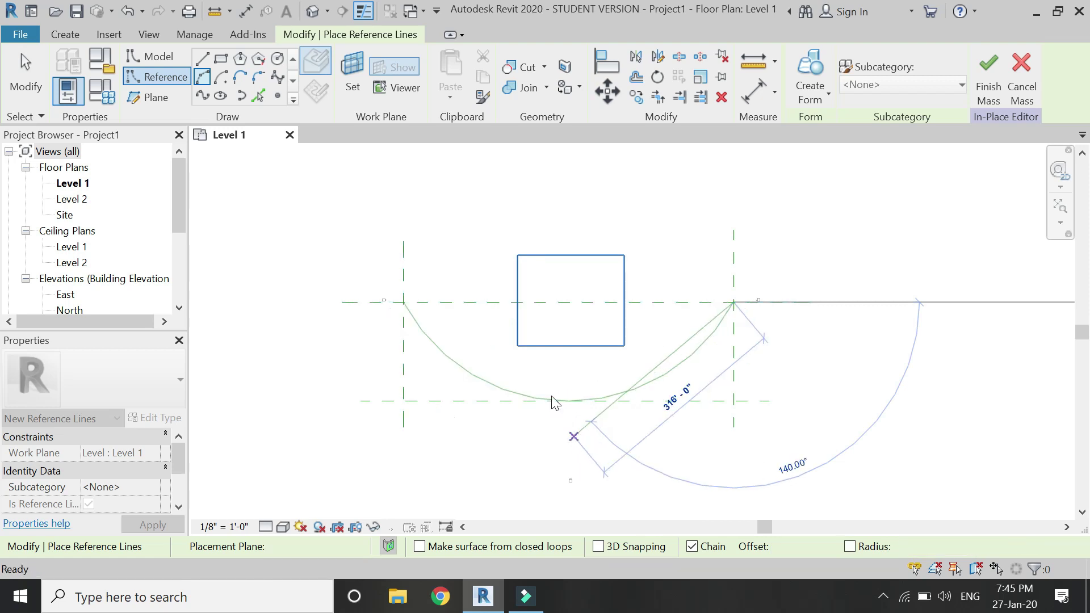
scroll(530, 365, up, 1)
scroll(527, 358, up, 1)
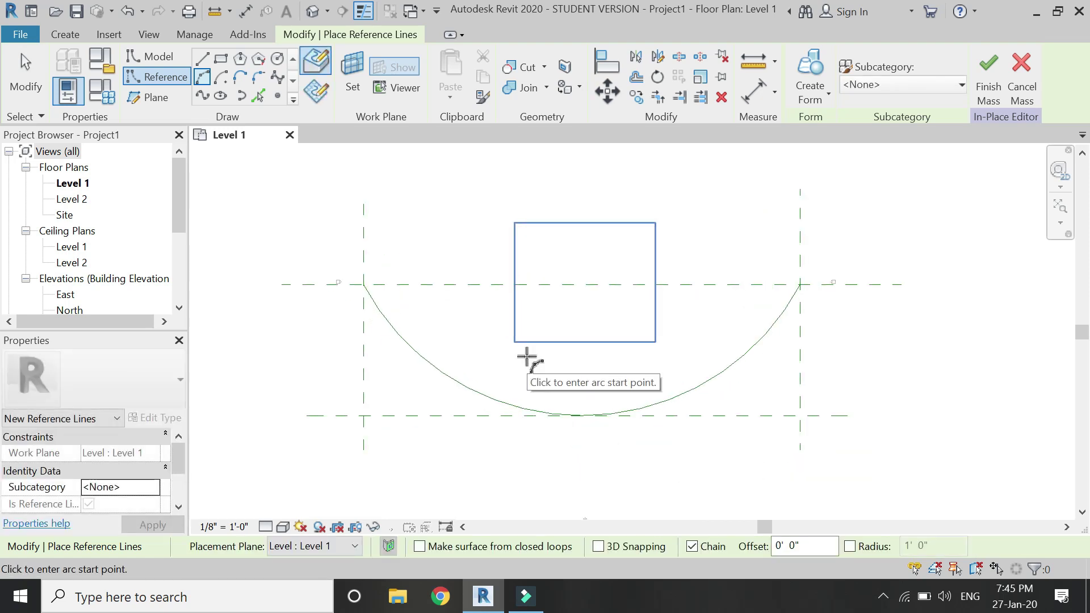
key(Escape)
key(Escape)
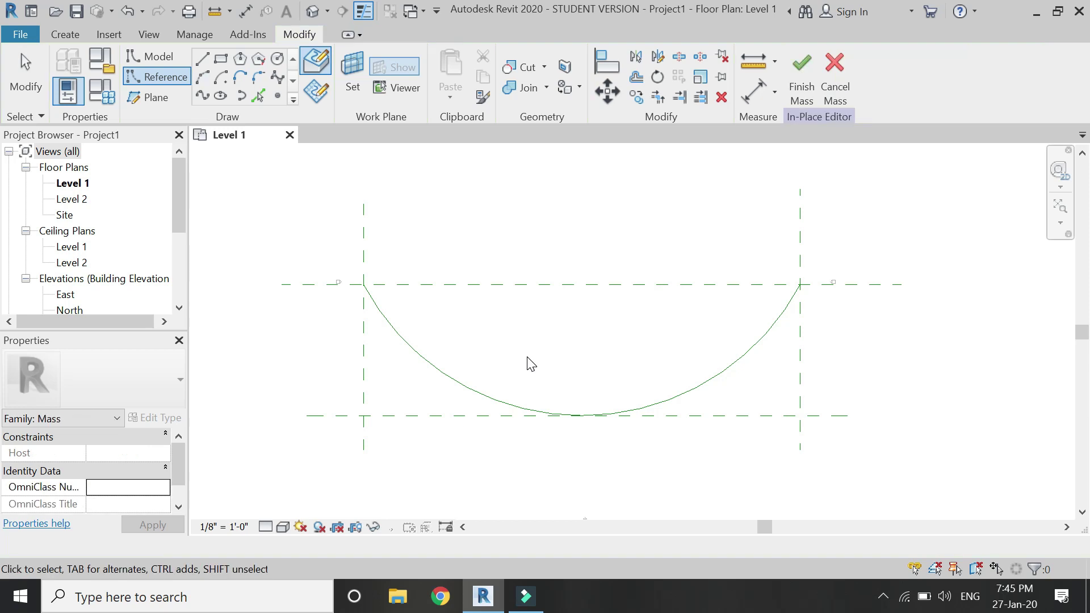
Draw another vertical reference plane a short distance inside the left one, crossing the arc and both horizontal planes
scroll(527, 355, up, 1)
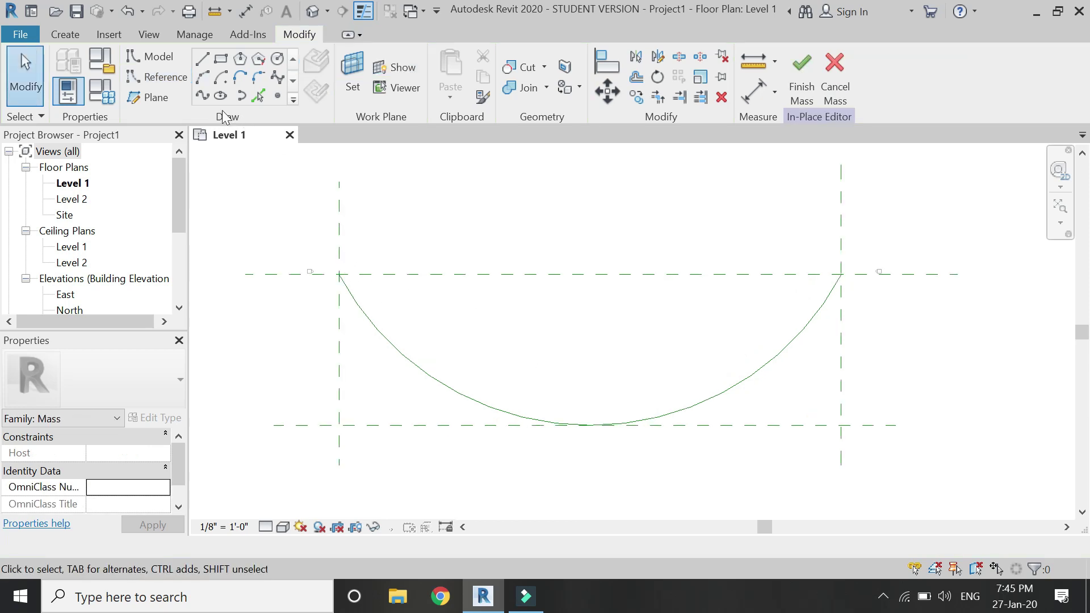
click(153, 97)
click(379, 181)
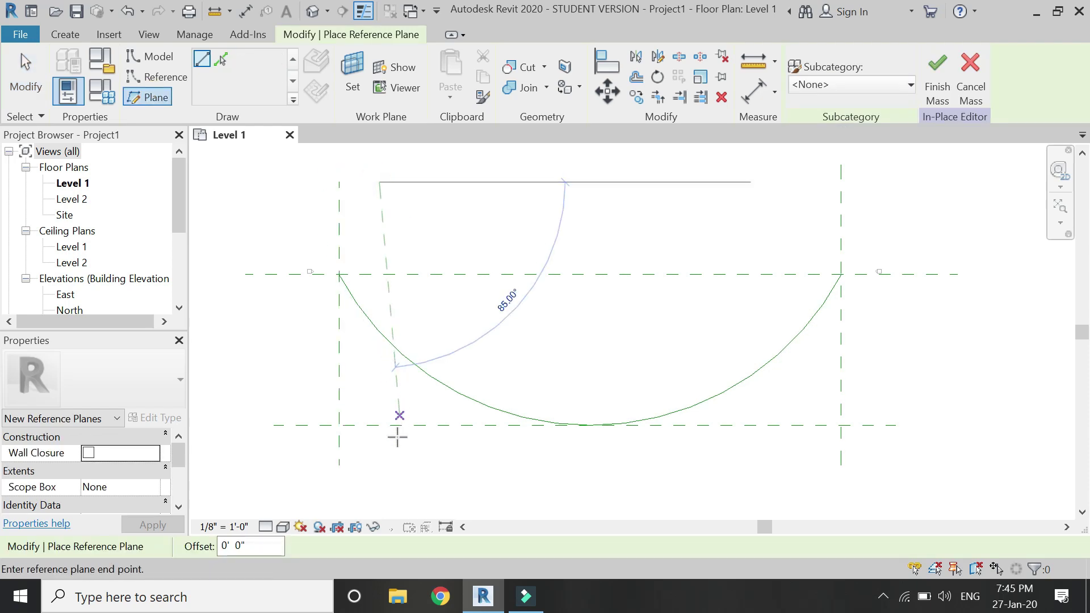
click(380, 465)
key(Escape)
key(Escape)
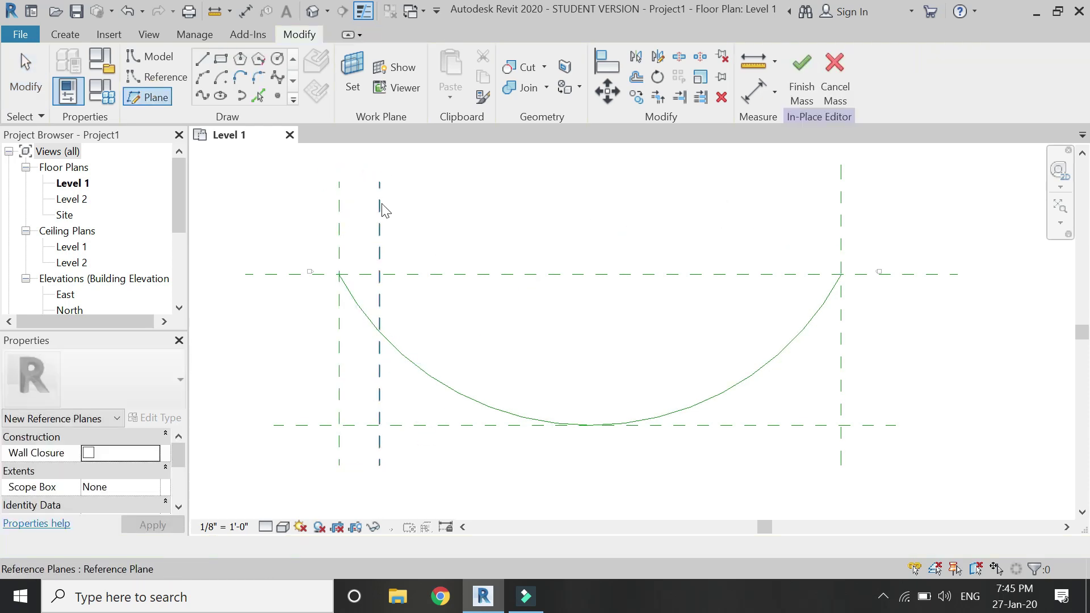
Mirror the inner left vertical reference plane to the other side about a vertical axis through the arc's midpoint
click(379, 223)
click(383, 285)
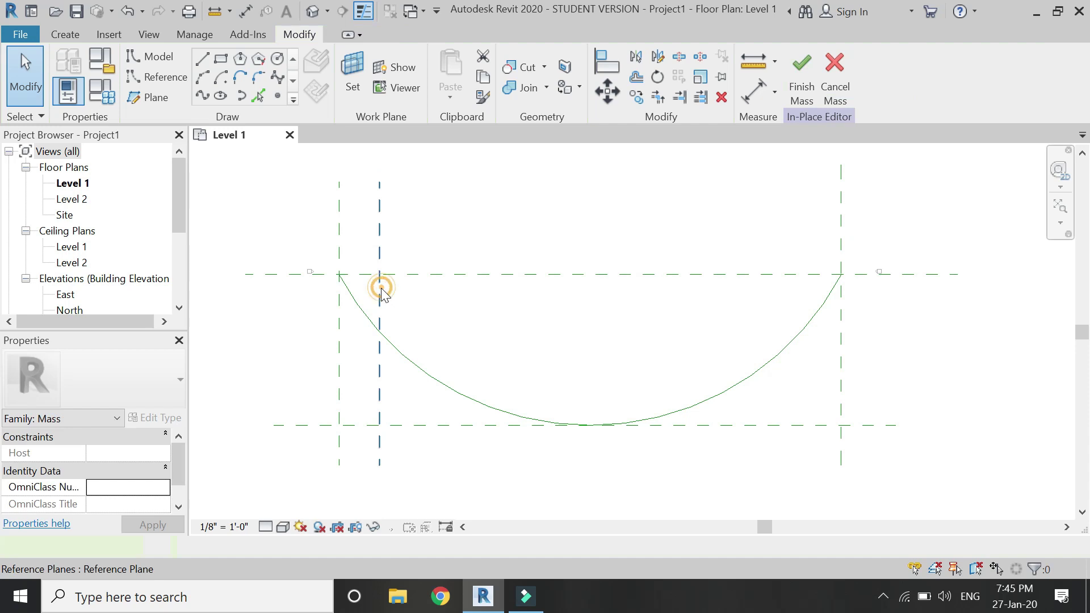
click(379, 287)
click(655, 62)
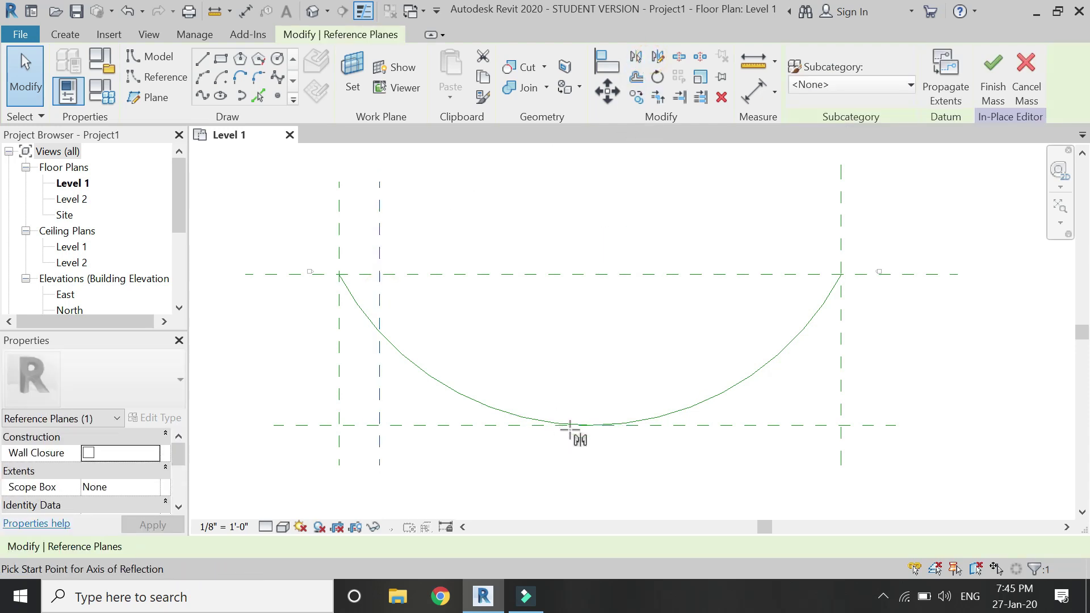
click(590, 426)
click(587, 210)
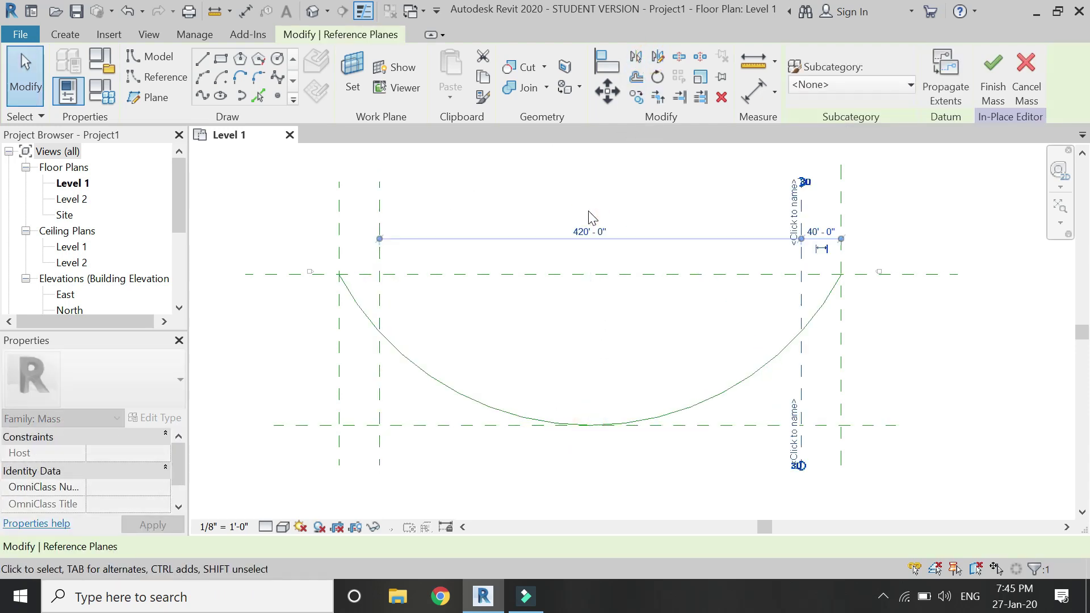
key(Escape)
Draw a horizontal reference plane about 60' below the upper horizontal plane, crossing all the vertical planes
key(r)
key(p)
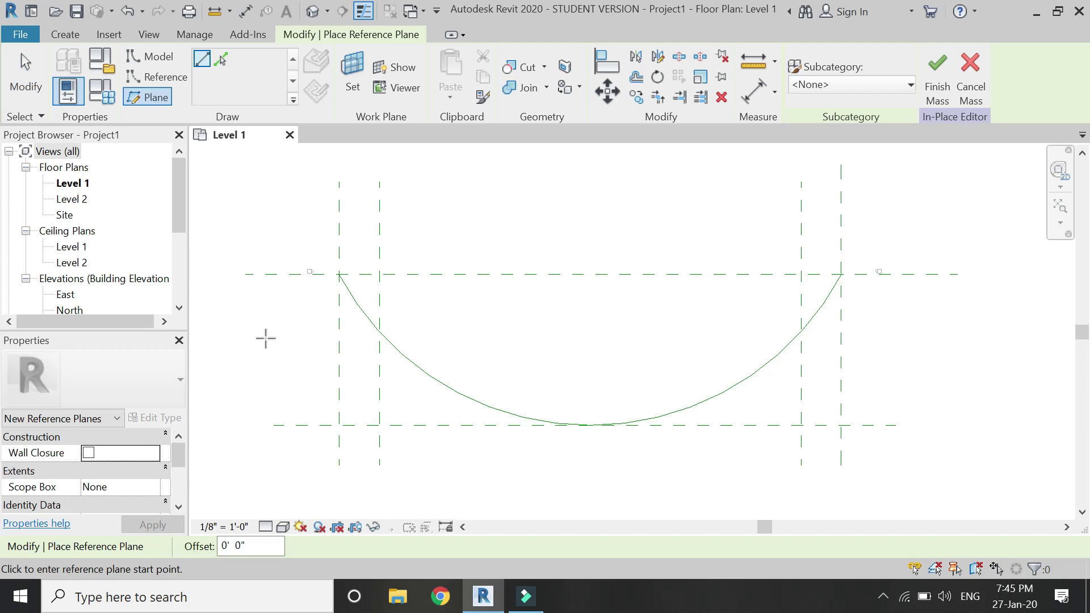
click(274, 336)
click(912, 335)
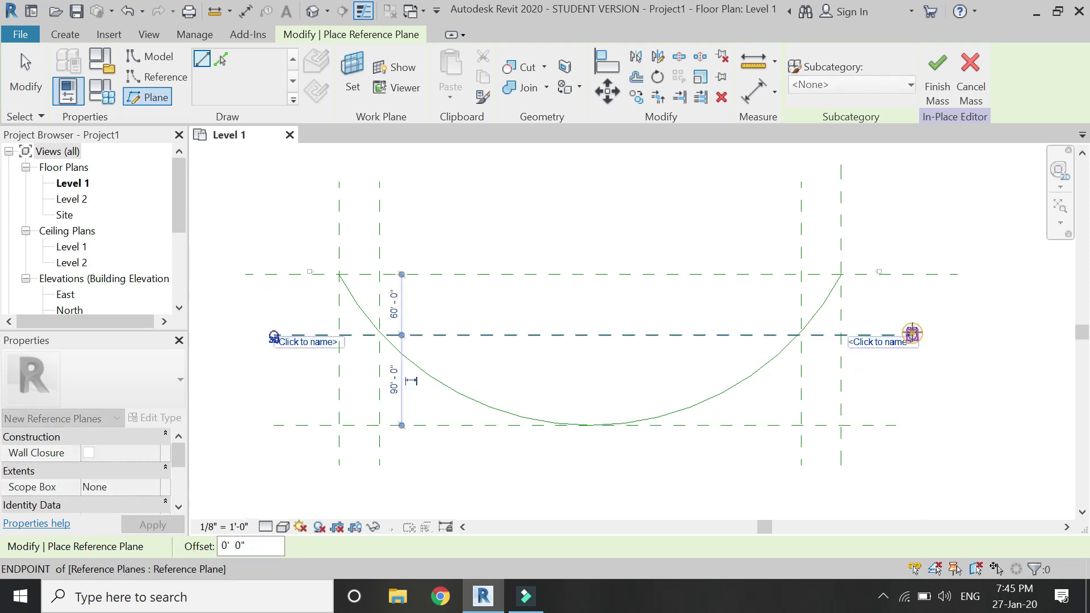
key(Escape)
key(Escape)
Set the middle horizontal reference plane's distance from the lower horizontal plane to 100'
click(526, 336)
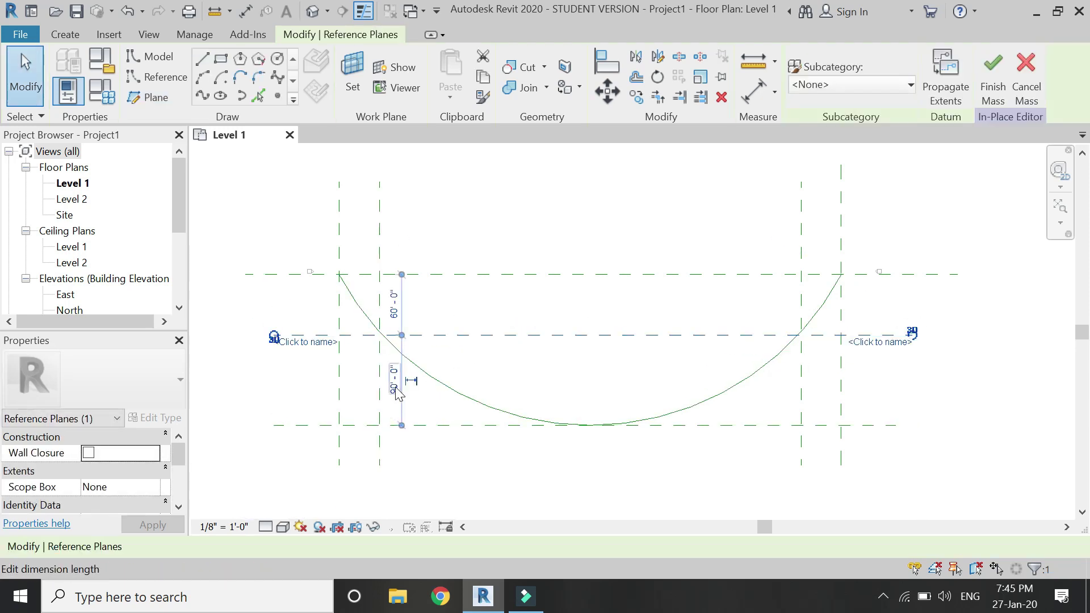
click(395, 391)
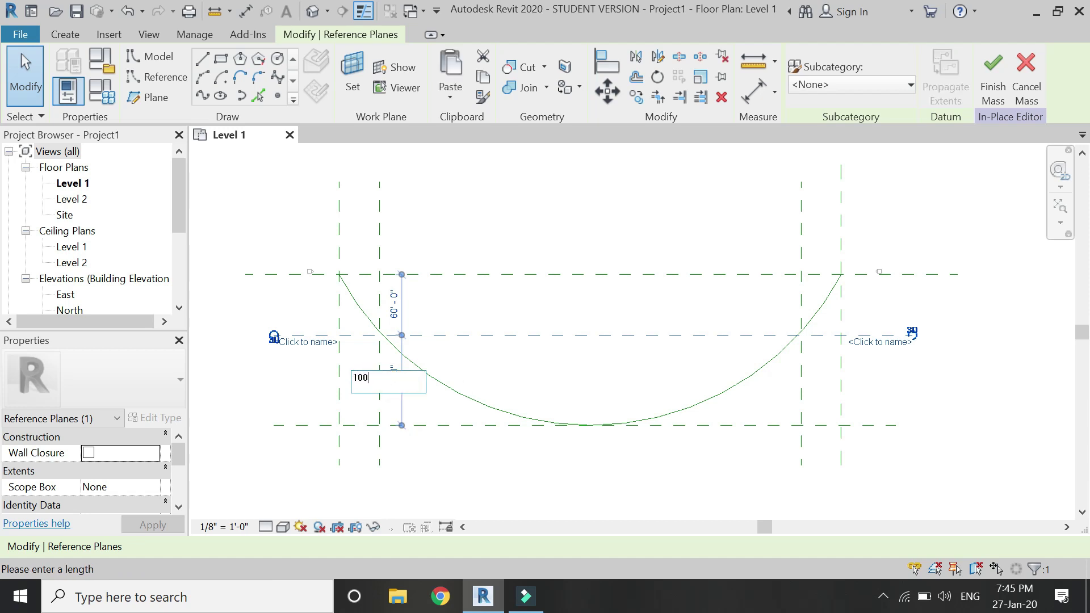
key(Return)
key(Escape)
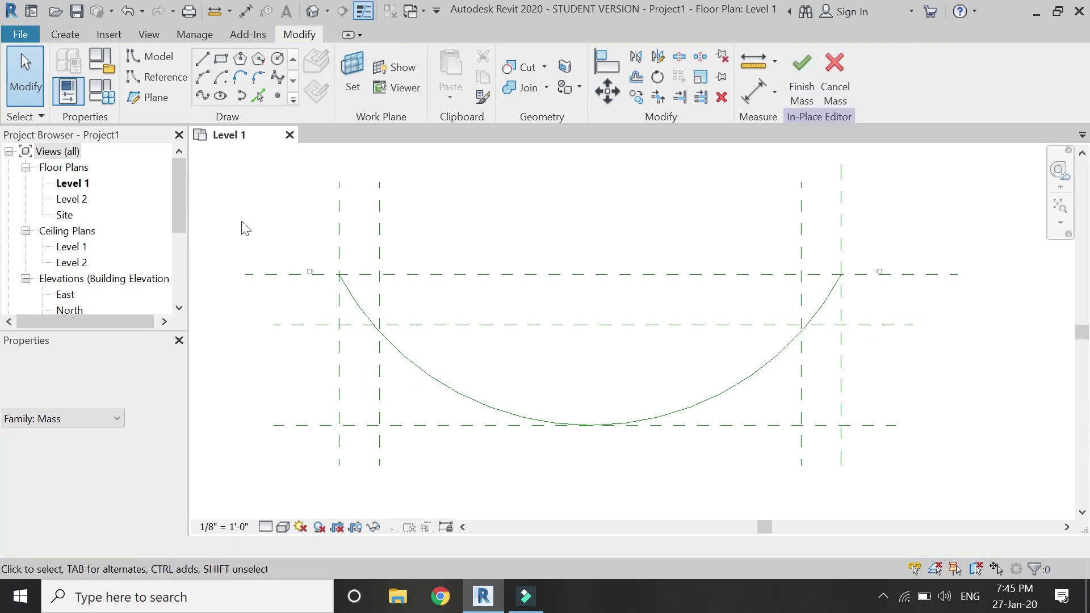
Draw a start-end-radius arc reference line between the inner vertical planes on the upper horizontal plane, bulging down to the middle horizontal plane
click(162, 77)
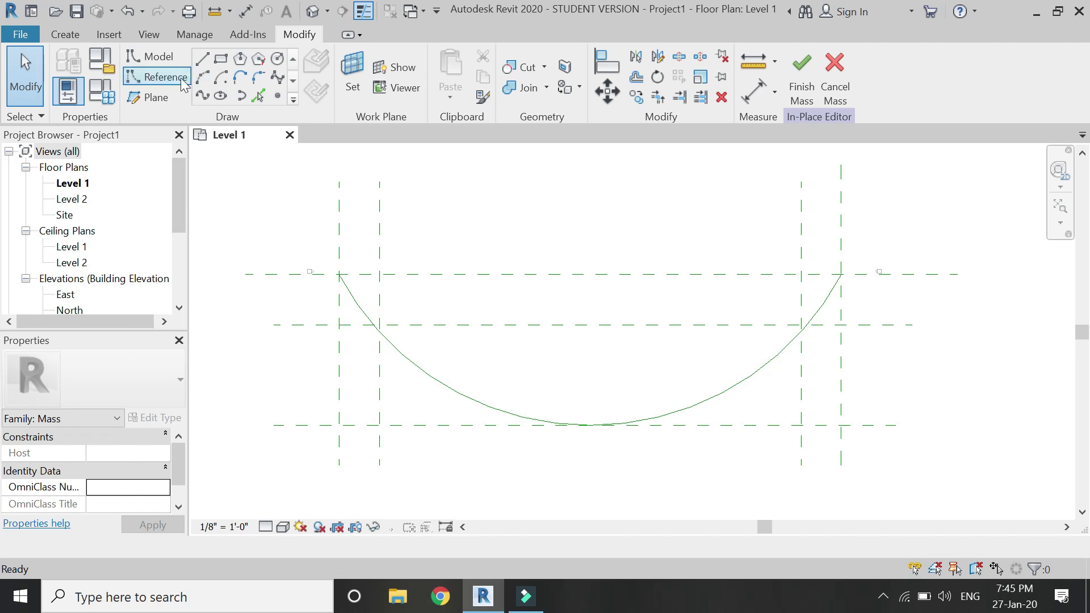
click(202, 77)
click(379, 274)
click(801, 275)
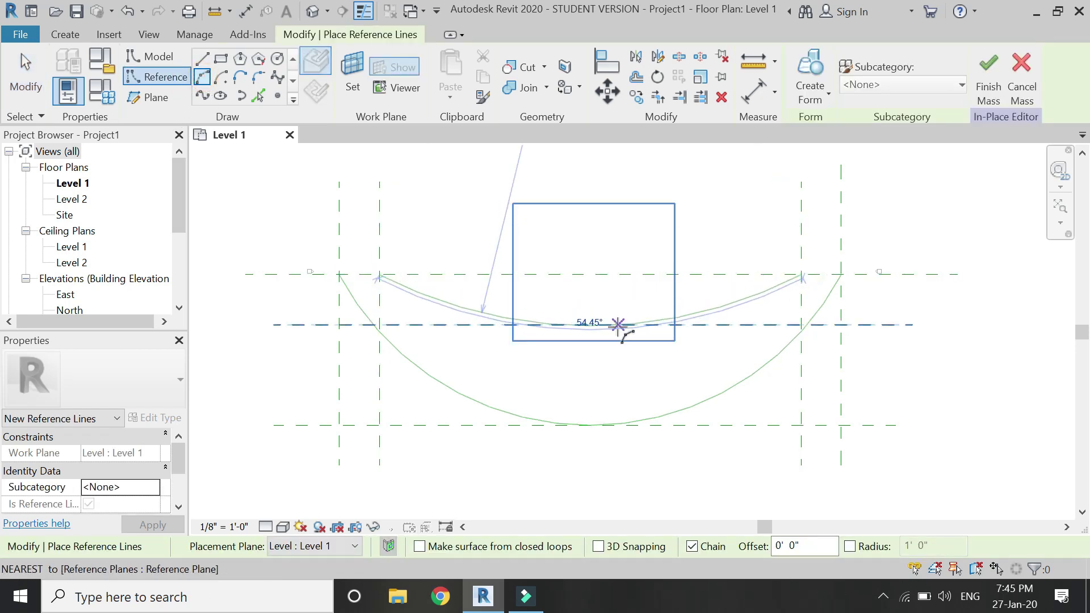
click(585, 324)
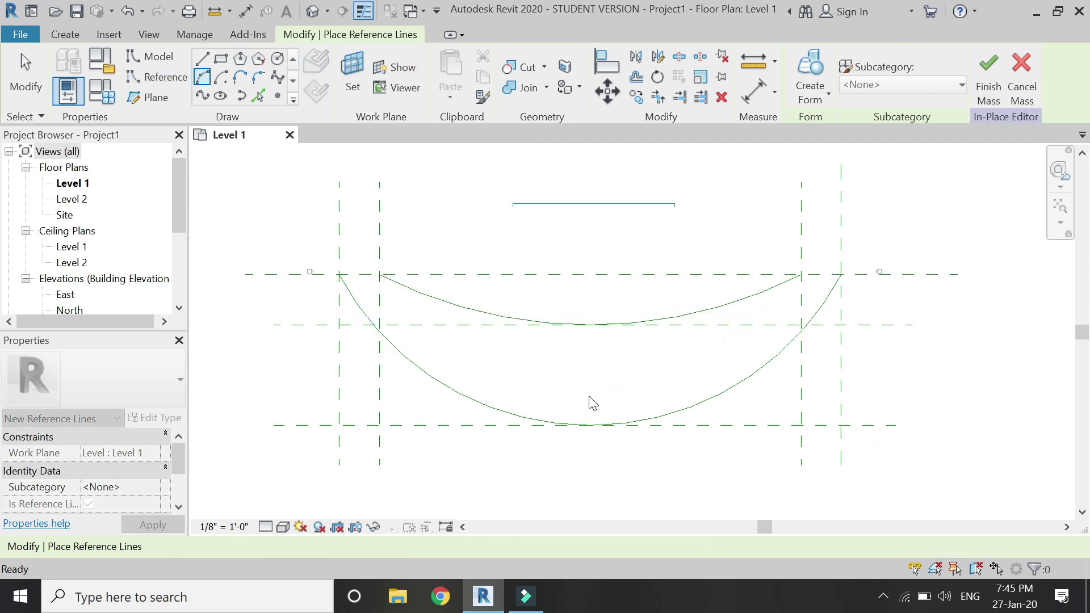
key(Escape)
key(Escape)
Draw a horizontal reference plane roughly halfway between the upper and middle horizontal planes
scroll(579, 345, down, 1)
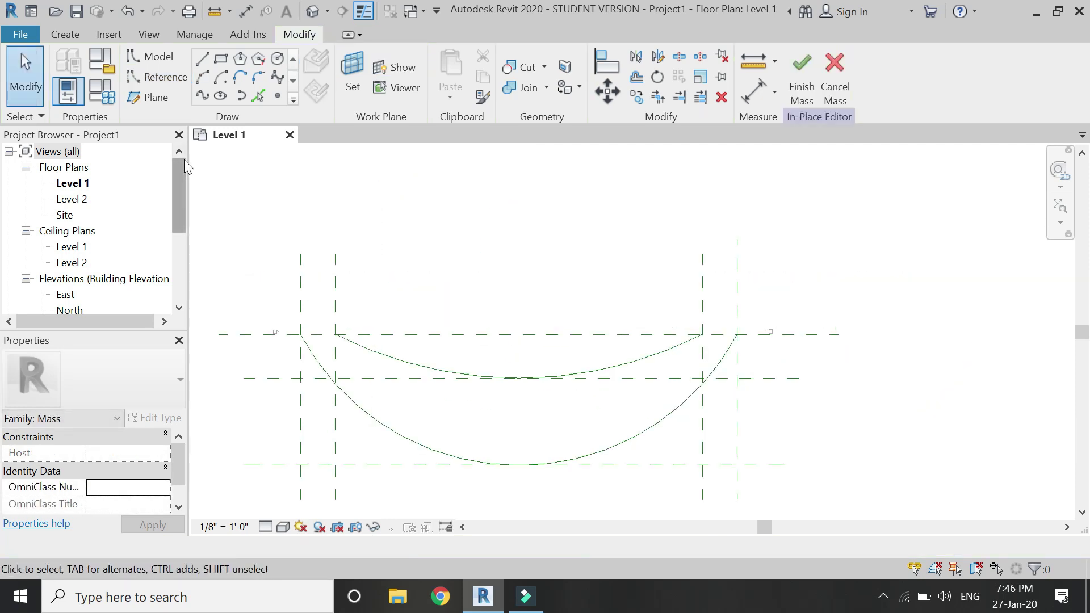
click(144, 100)
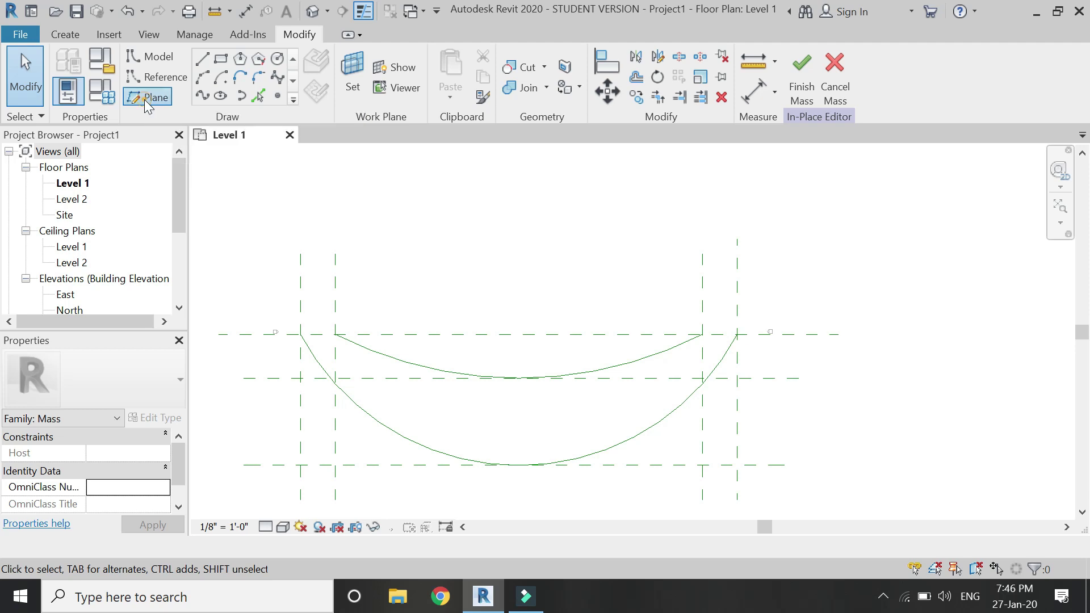
click(219, 358)
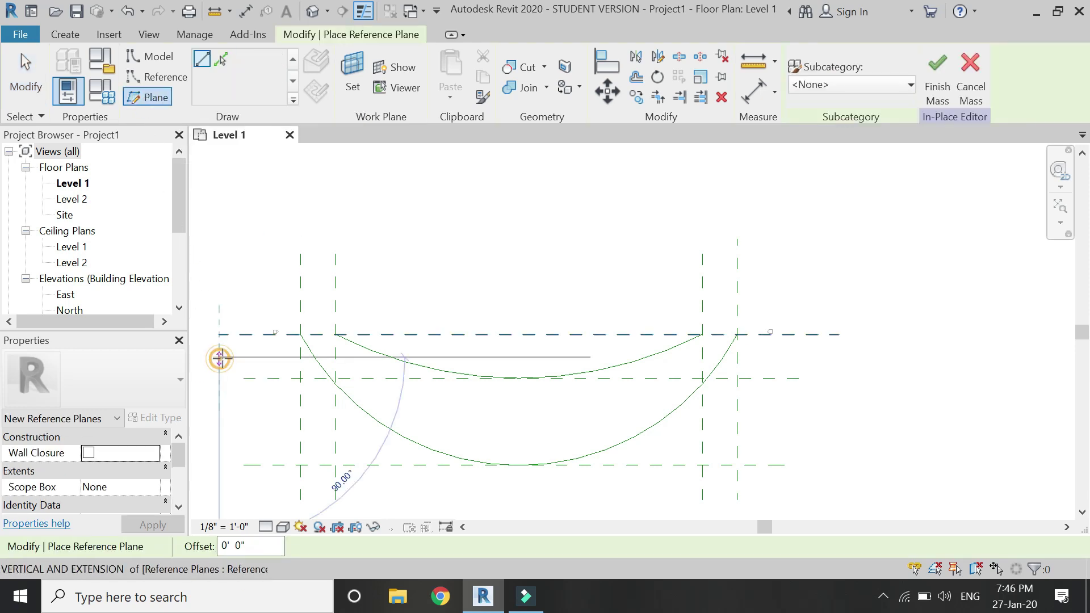
click(833, 358)
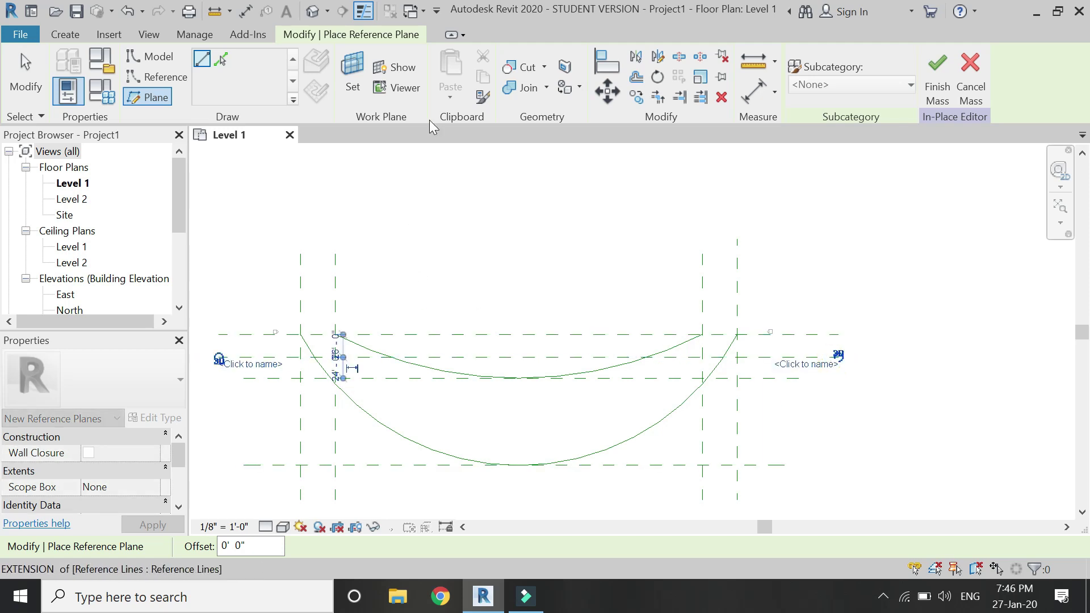
key(Escape)
key(Escape)
Place a continuous aligned dimension across the three uppermost horizontal reference planes, beyond their left ends
key(d)
key(i)
scroll(295, 378, up, 2)
click(347, 281)
click(347, 320)
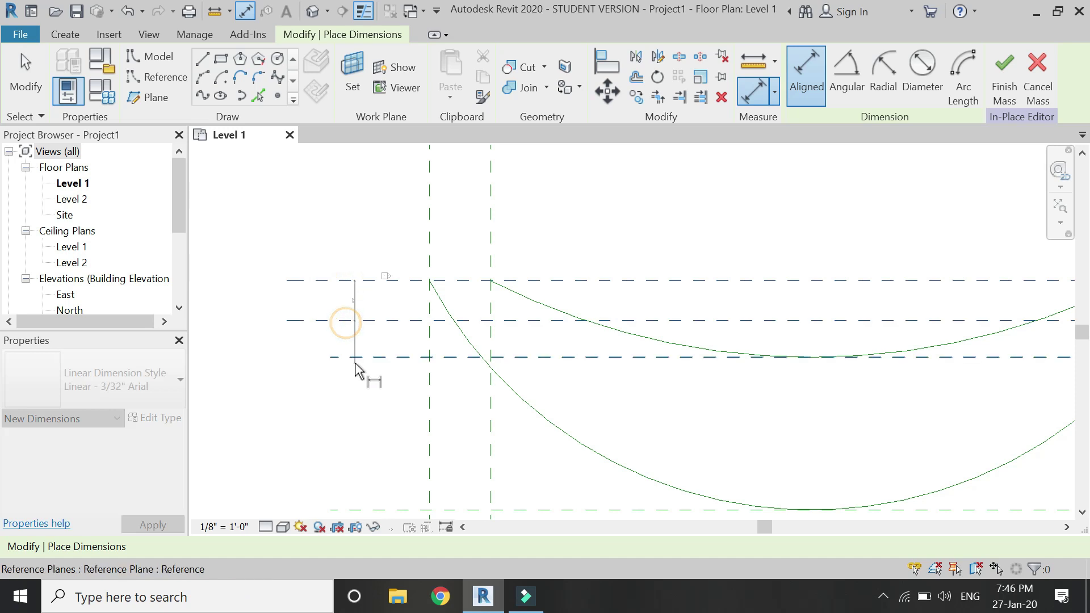
click(351, 358)
click(236, 369)
Apply the equality constraint to the dimension so the three horizontal planes are evenly spaced
scroll(238, 321, up, 2)
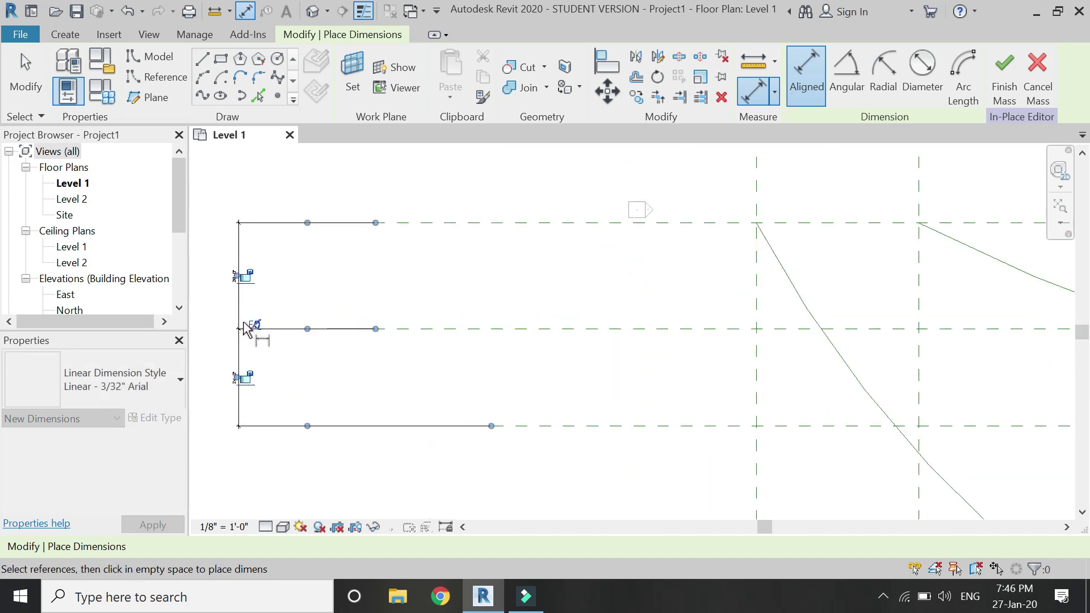
click(240, 322)
scroll(238, 307, down, 1)
scroll(248, 340, down, 3)
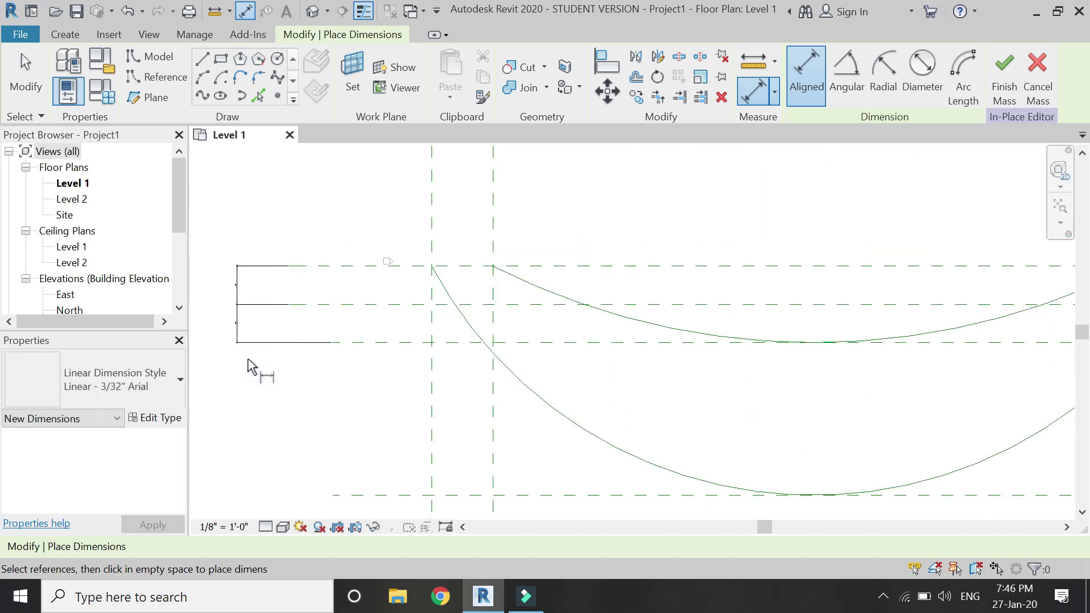
key(Escape)
key(Escape)
Draw a horizontal reference plane about 175' above the uppermost existing horizontal plane
scroll(463, 334, up, 2)
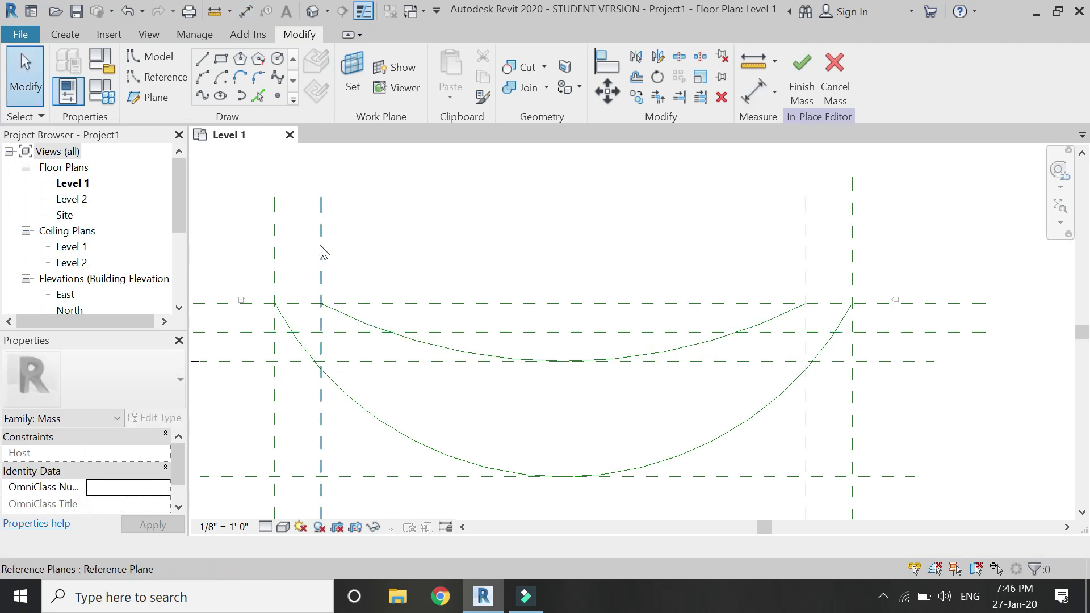
click(158, 101)
scroll(590, 414, down, 2)
click(315, 211)
click(781, 213)
scroll(551, 283, up, 2)
key(Escape)
Set the new top reference plane's distance from the horizontal plane below it to 100'
click(535, 172)
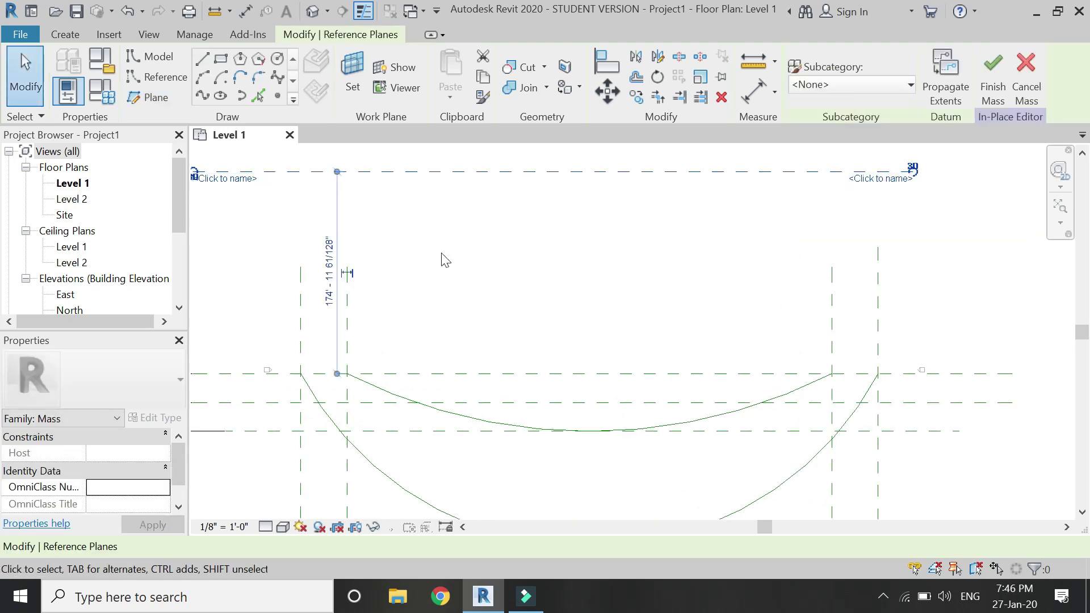
click(330, 293)
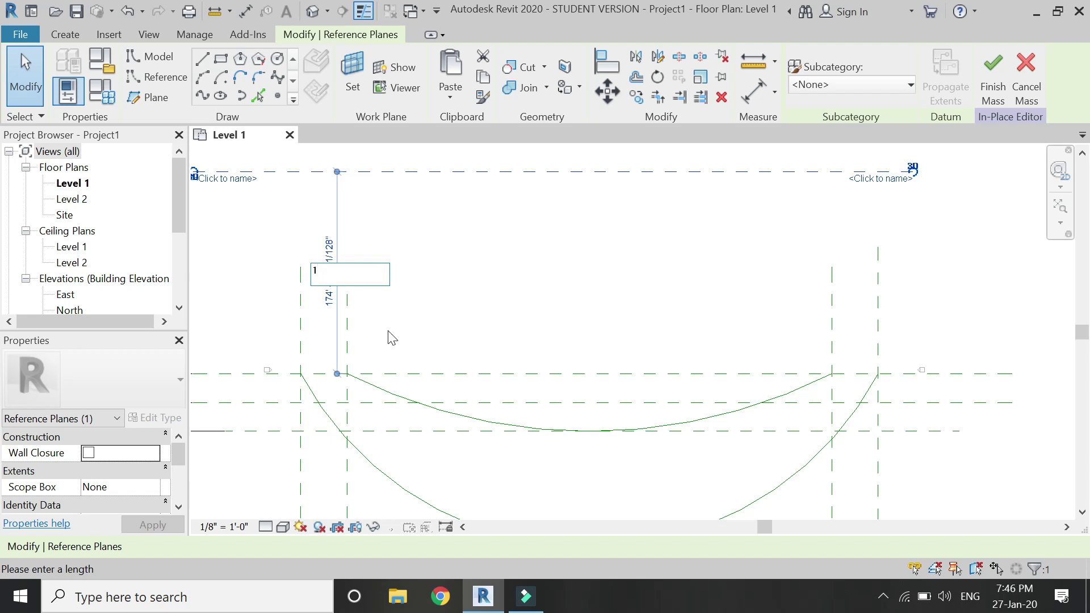
key(Return)
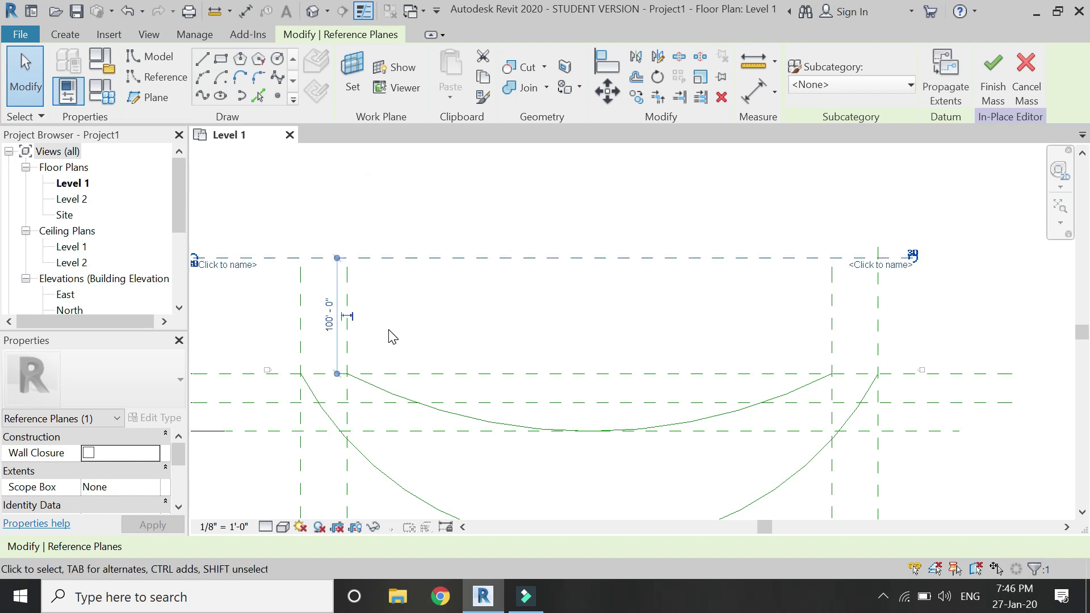
click(489, 279)
Draw a vertical reference plane inside the inner left plane, from the top plane down across both arcs, and edit its distance to sit slightly closer
middle_drag(561, 355, 543, 331)
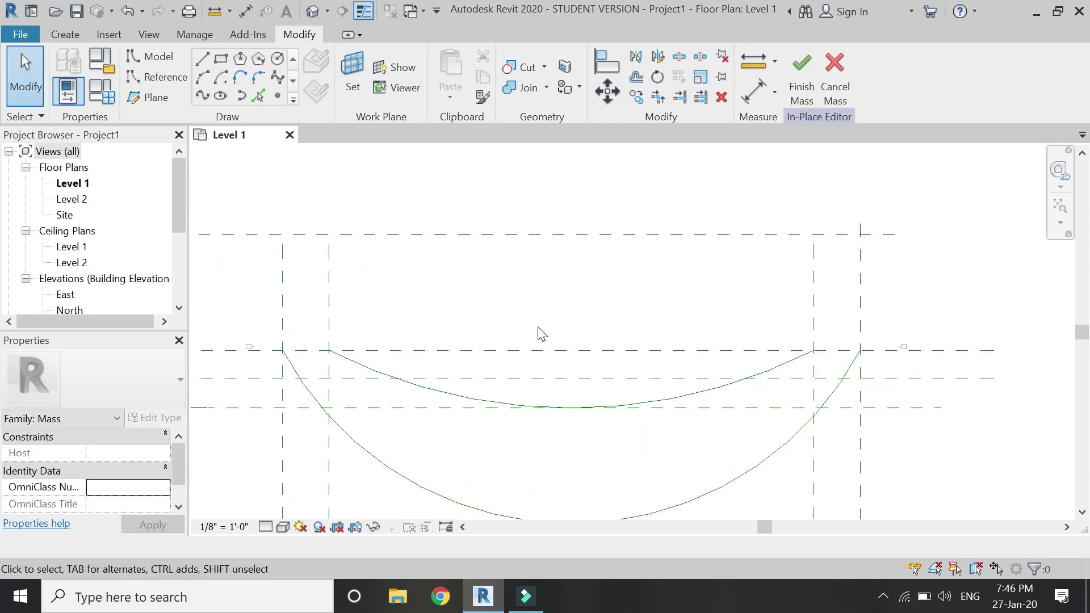
click(138, 102)
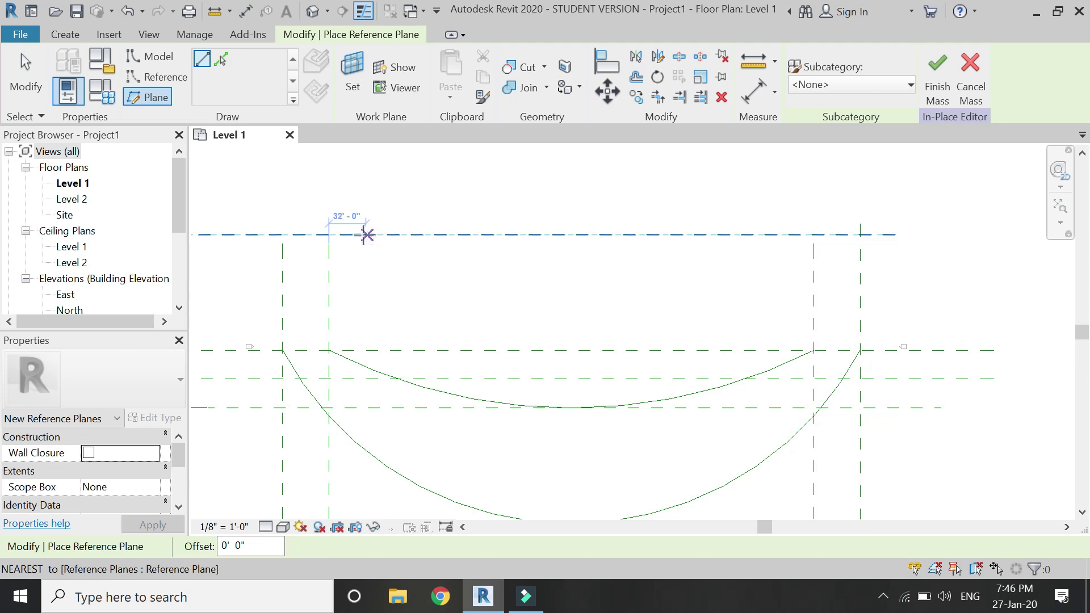
click(360, 235)
click(361, 498)
key(Escape)
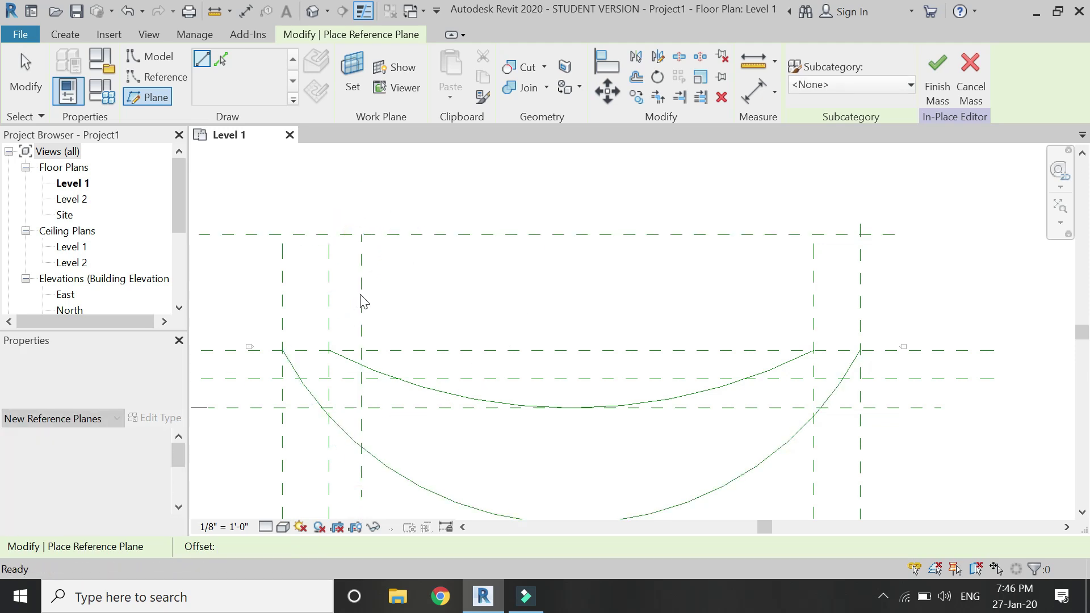
scroll(343, 290, up, 3)
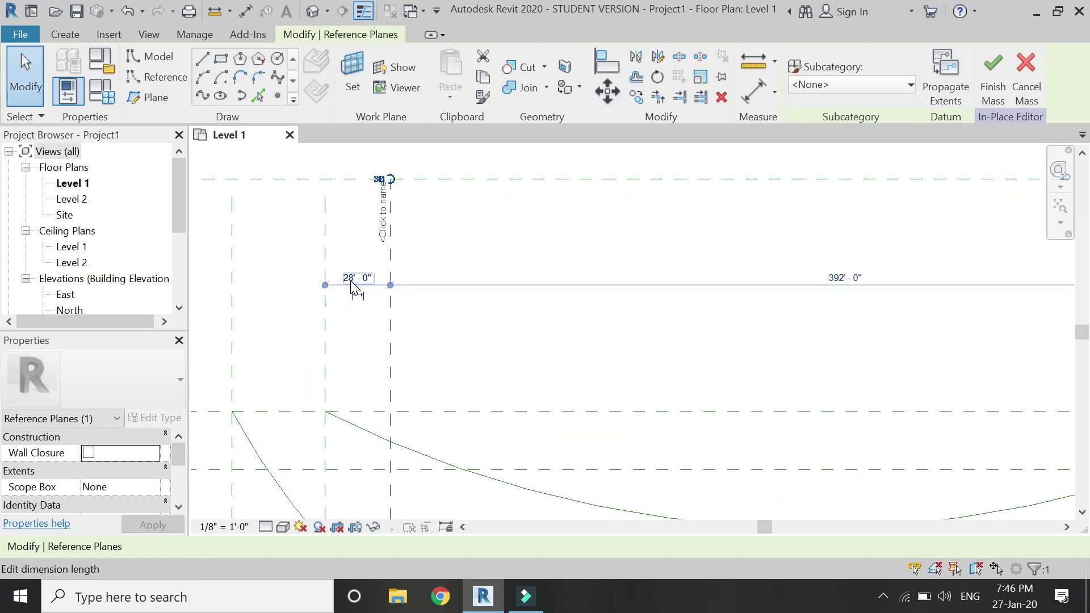
click(351, 279)
key(Return)
scroll(362, 267, down, 4)
key(Escape)
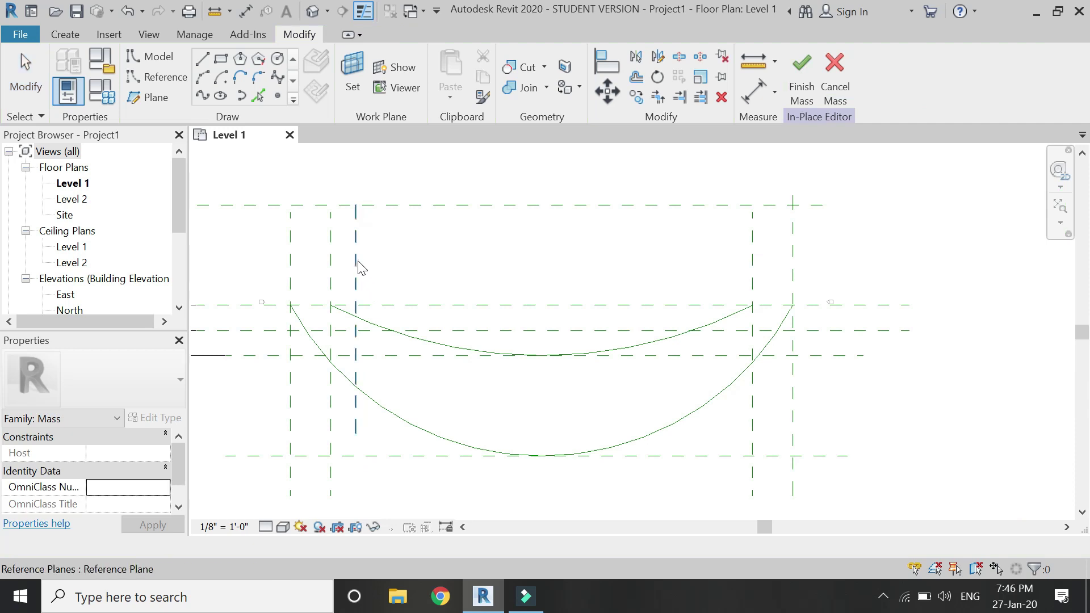
Mirror the innermost left vertical reference plane about a vertical axis through the arcs' center
click(357, 258)
click(658, 56)
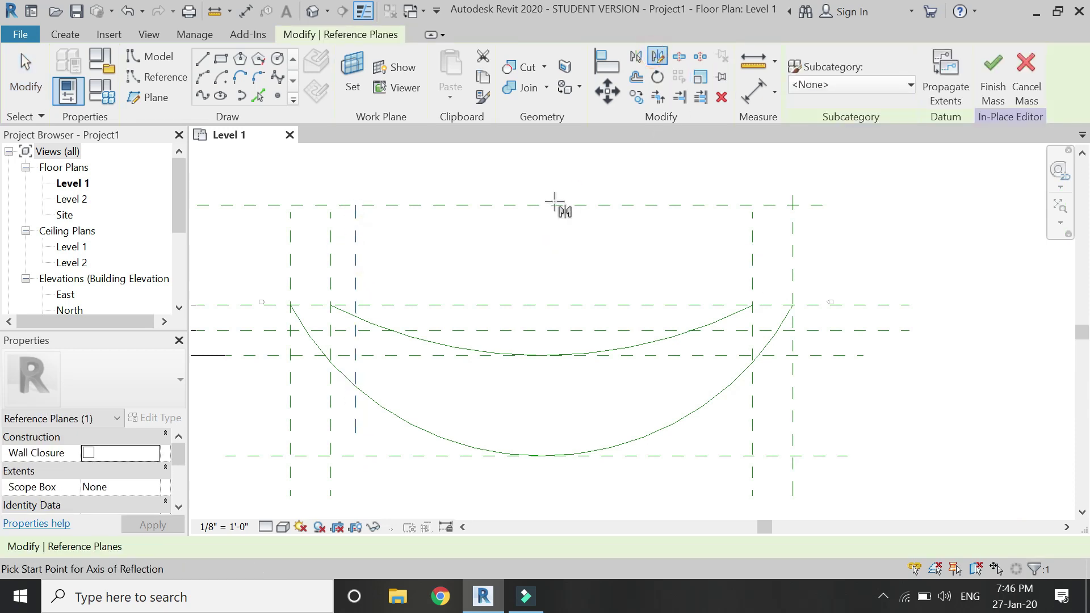
click(535, 351)
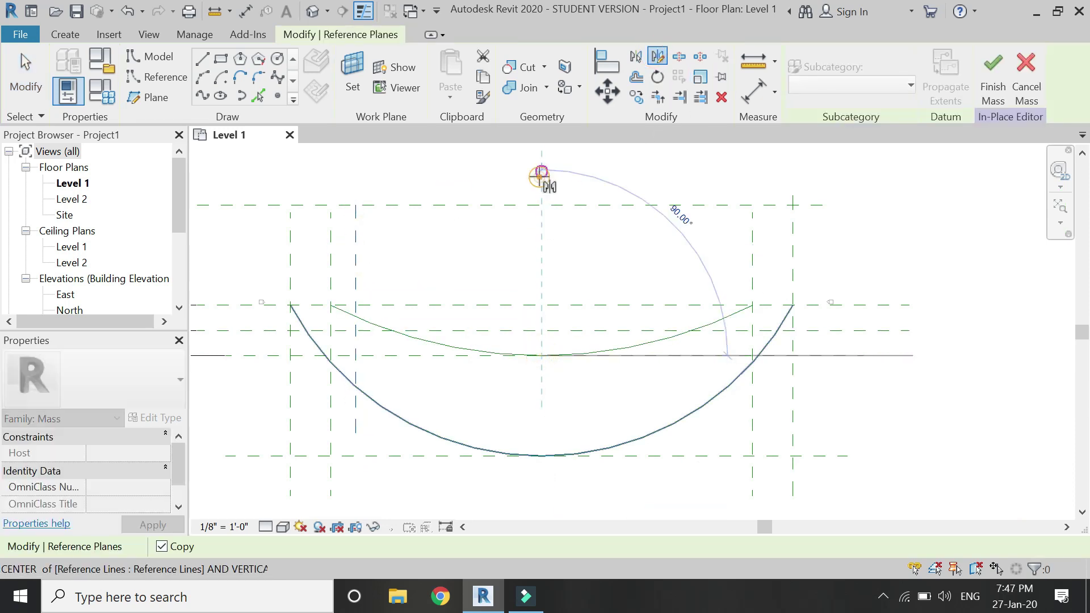
click(541, 179)
key(Escape)
Draw a start-end-radius arc reference line between the two innermost vertical planes on the equally spaced middle plane, bulging up to the top plane
click(156, 76)
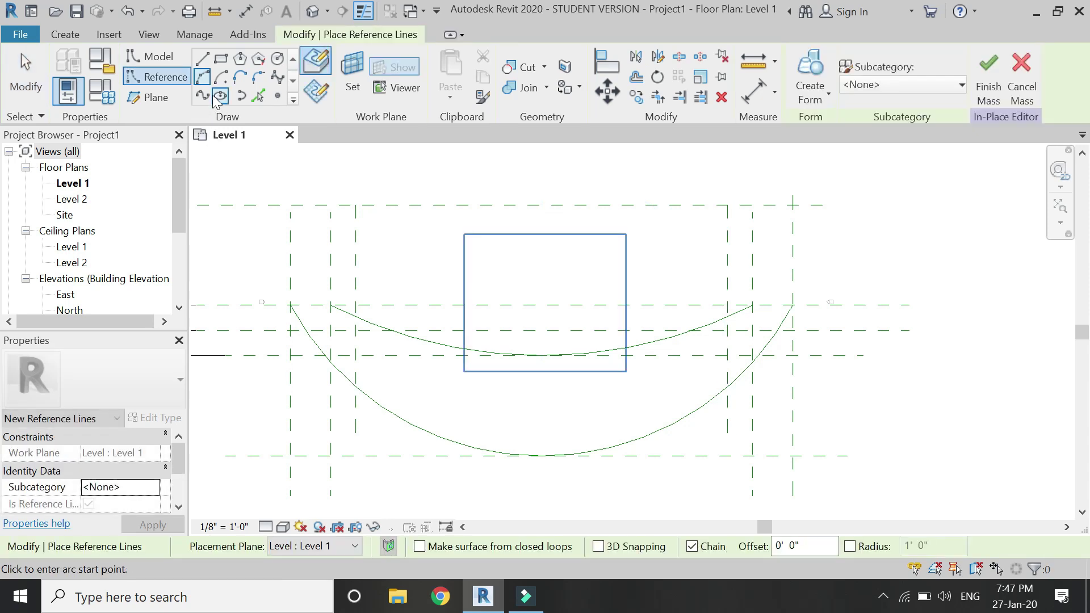
click(357, 330)
click(727, 330)
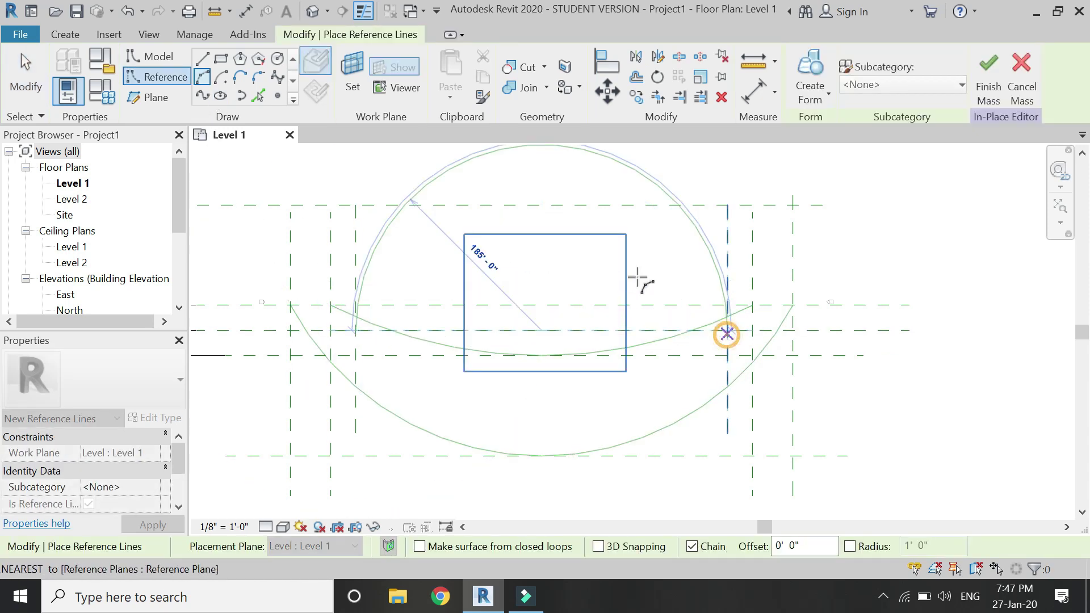
click(535, 204)
key(Escape)
key(Escape)
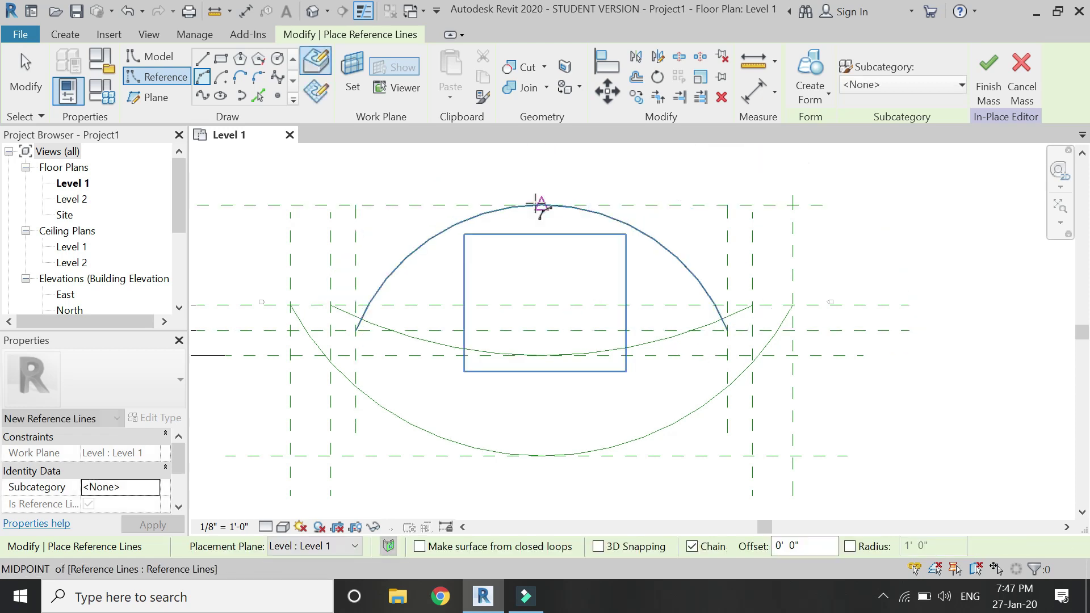
Draw a vertical reference plane about 23' inside the innermost left vertical plane, from below the middle arc up past the top plane
scroll(459, 259, up, 1)
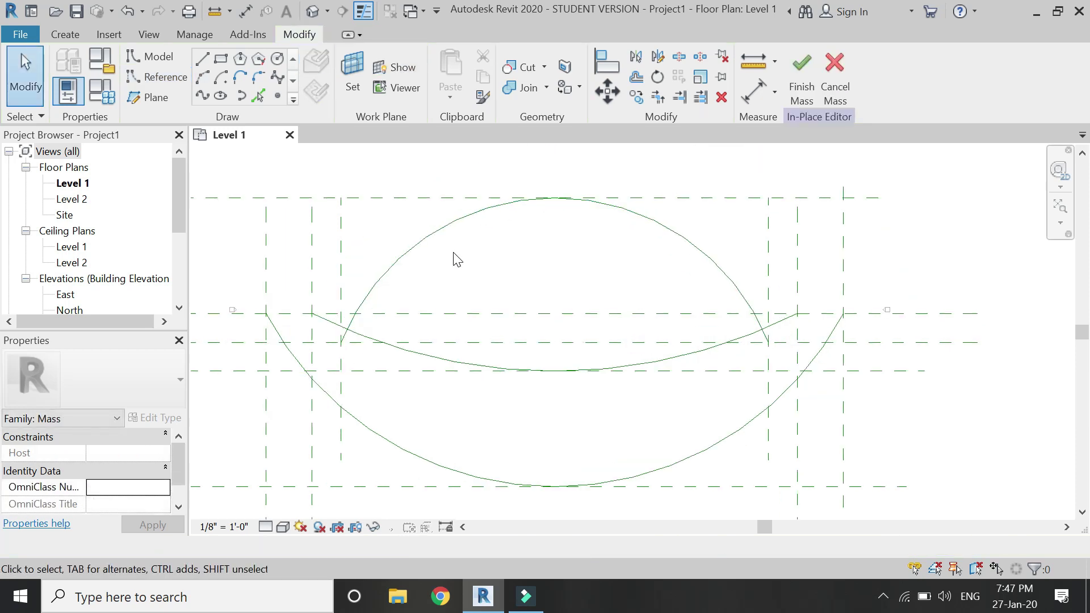
click(147, 98)
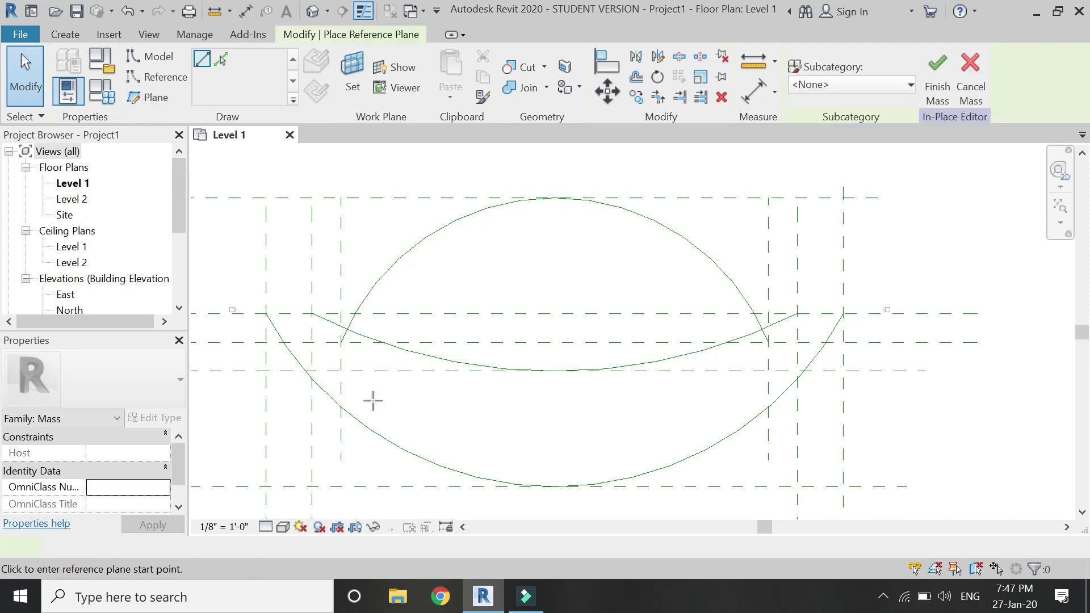
click(368, 399)
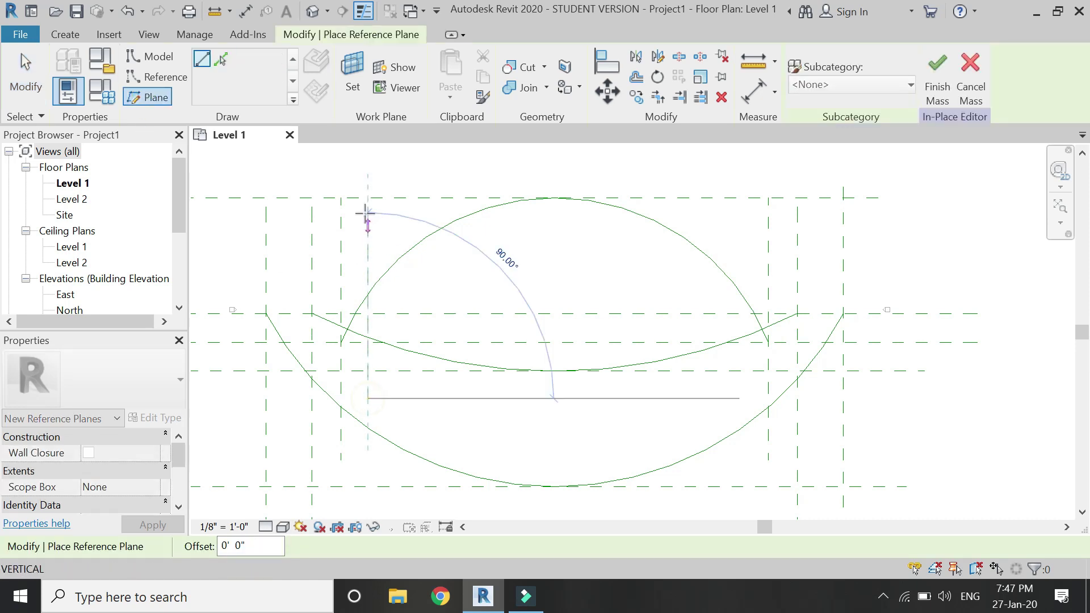
click(367, 181)
key(Escape)
key(Escape)
Set the new vertical reference plane's distance from the vertical plane to its left to 30'
click(368, 230)
scroll(362, 351, up, 3)
click(358, 355)
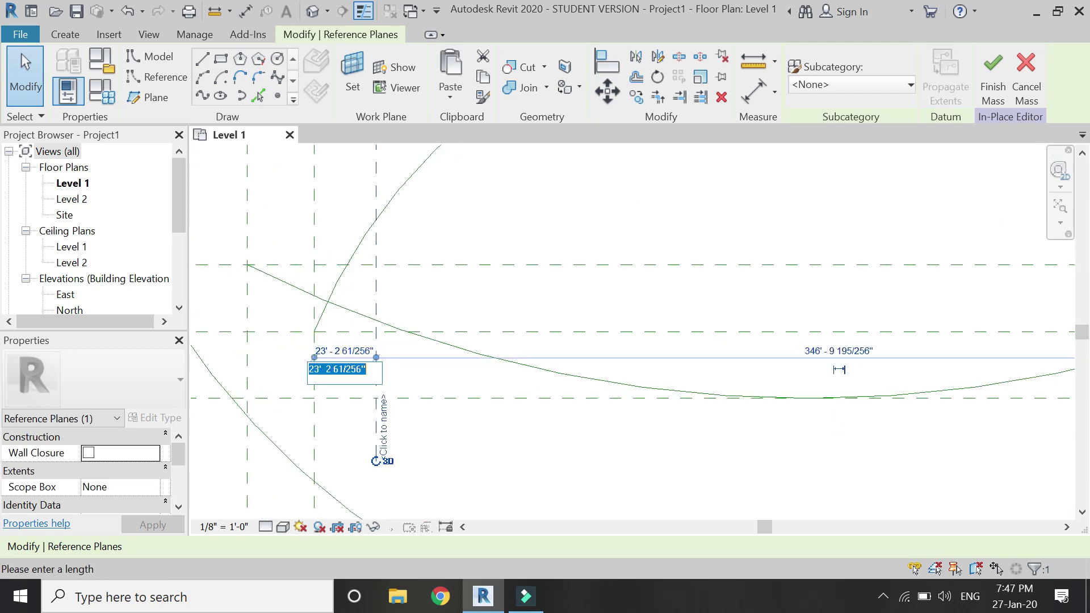
text(30)
key(Return)
scroll(312, 359, down, 3)
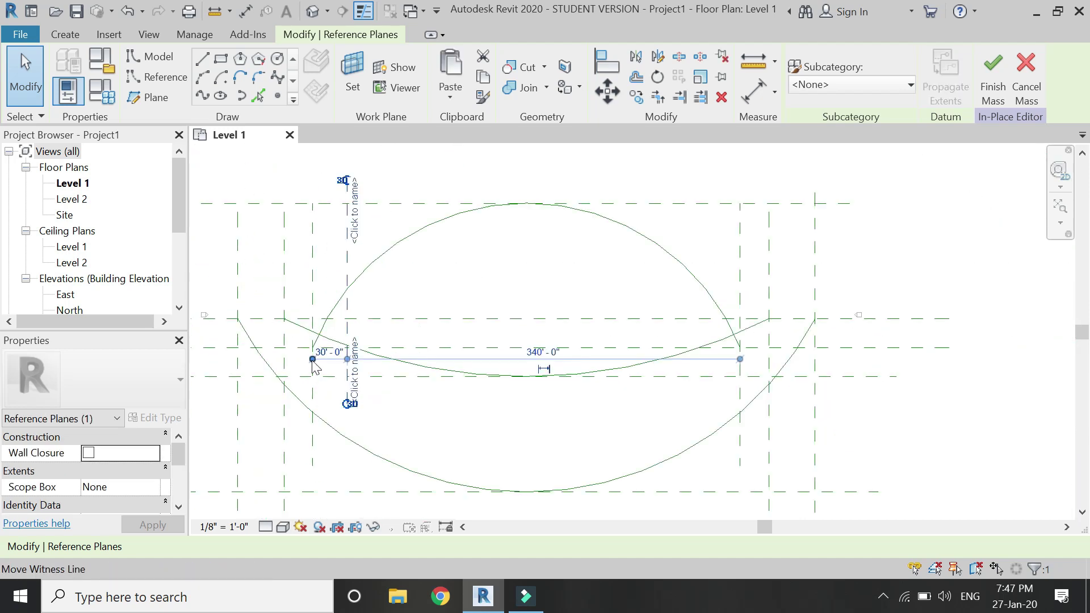
Mirror the new innermost left vertical reference plane about a vertical axis drawn through the top arc's midpoint
click(342, 268)
click(658, 56)
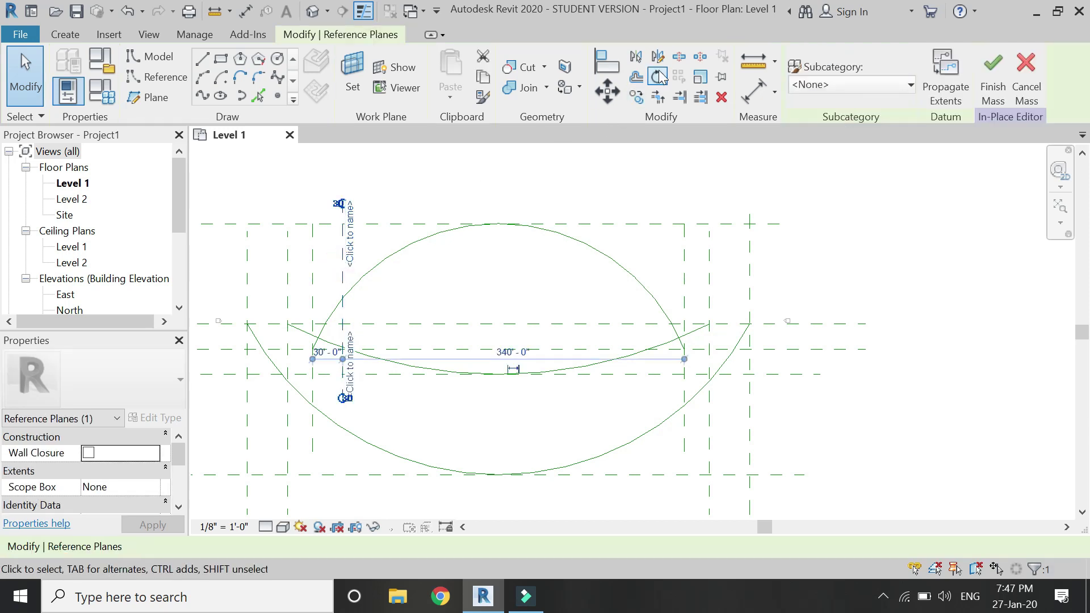
click(498, 226)
click(499, 224)
click(501, 271)
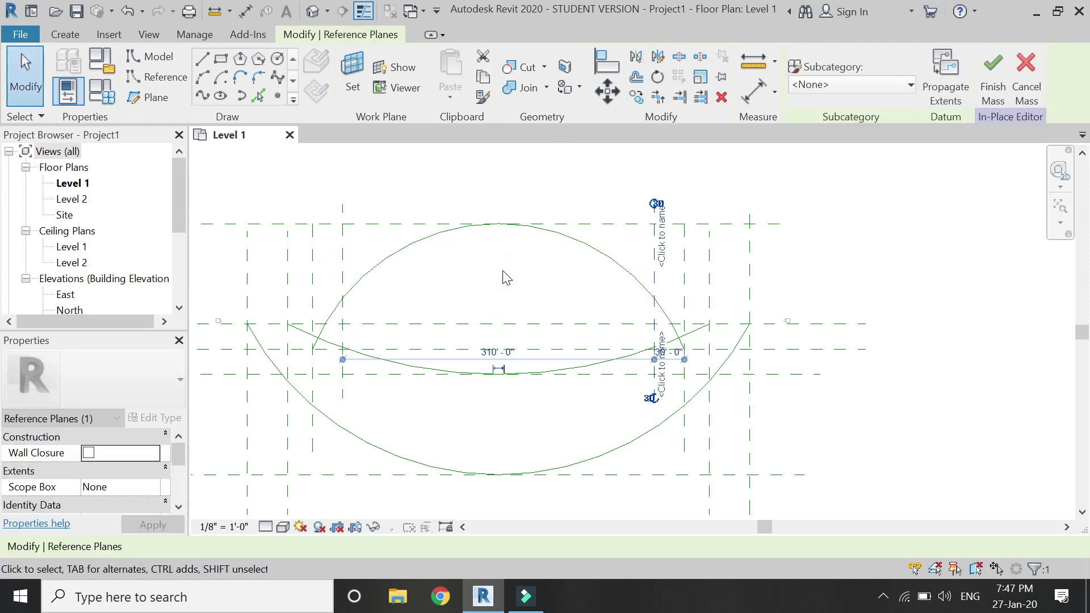
key(Escape)
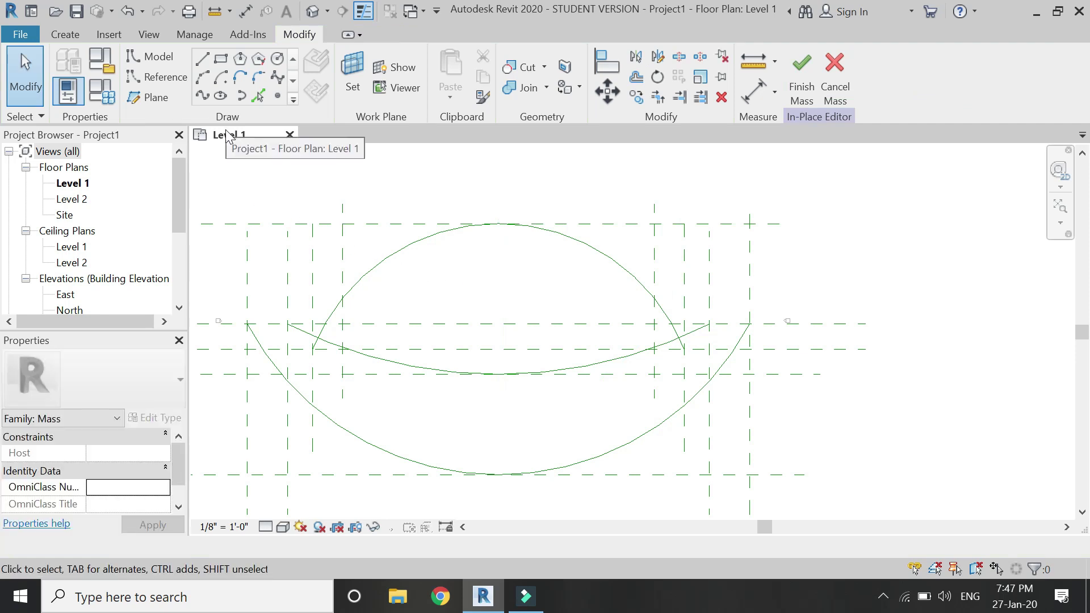
Draw a horizontal reference plane across the upper arc, about 46' above the nearest horizontal plane below it
click(147, 97)
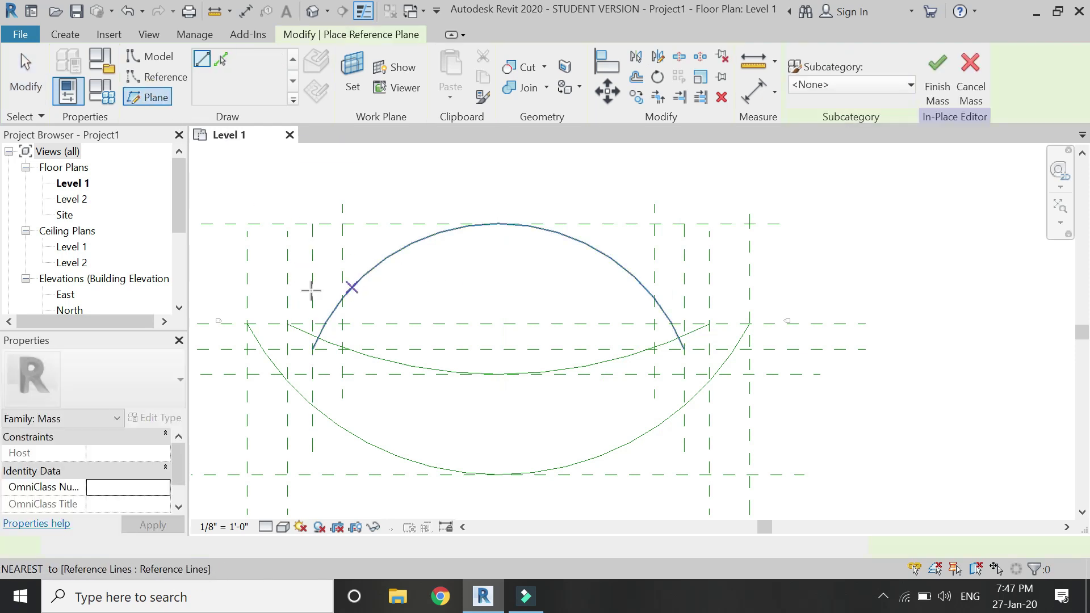
click(213, 277)
click(821, 277)
key(Escape)
Set the new horizontal reference plane's distance from the horizontal plane below it to 30'
click(342, 309)
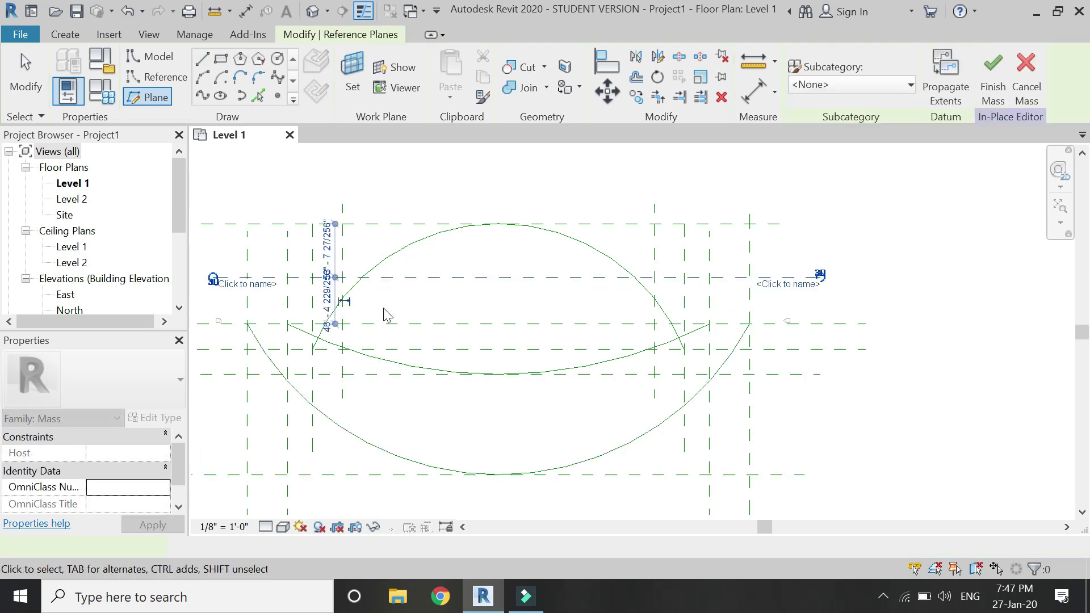
scroll(340, 313, up, 3)
click(336, 307)
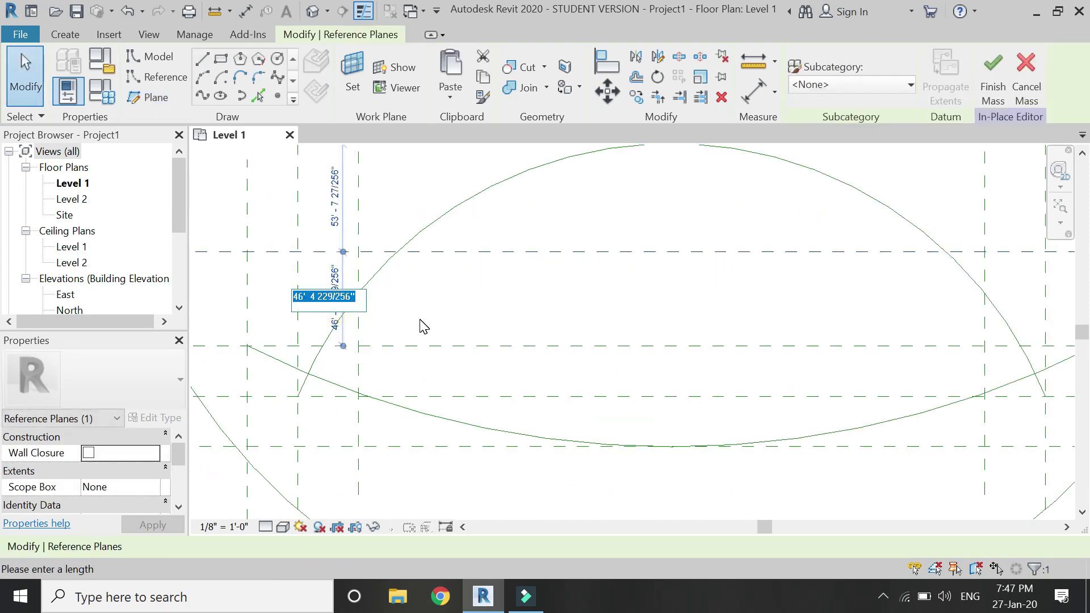
key(Return)
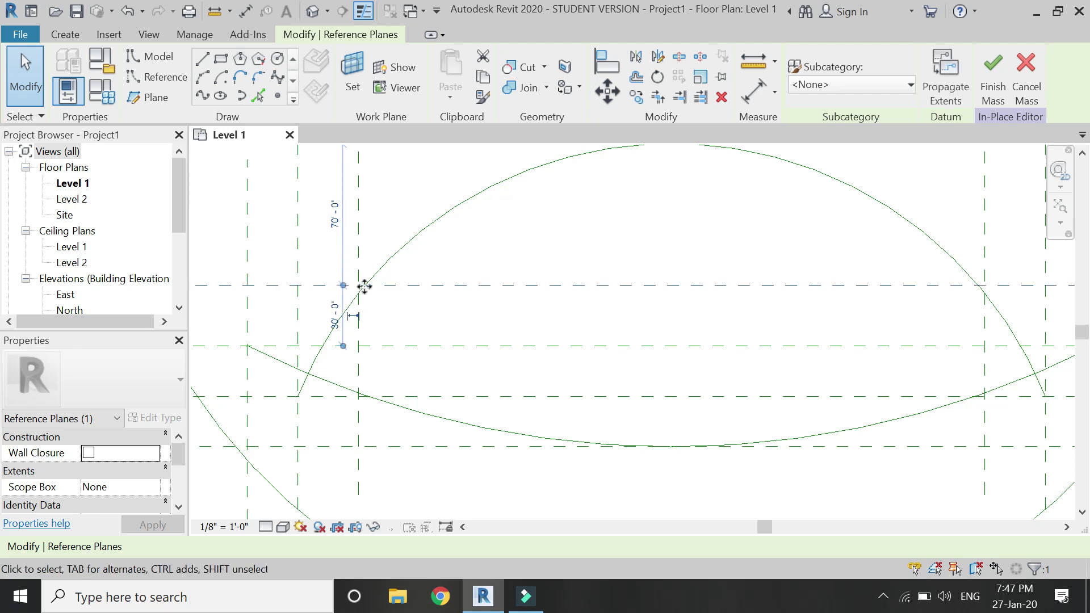
scroll(363, 287, down, 3)
key(Escape)
scroll(384, 301, up, 1)
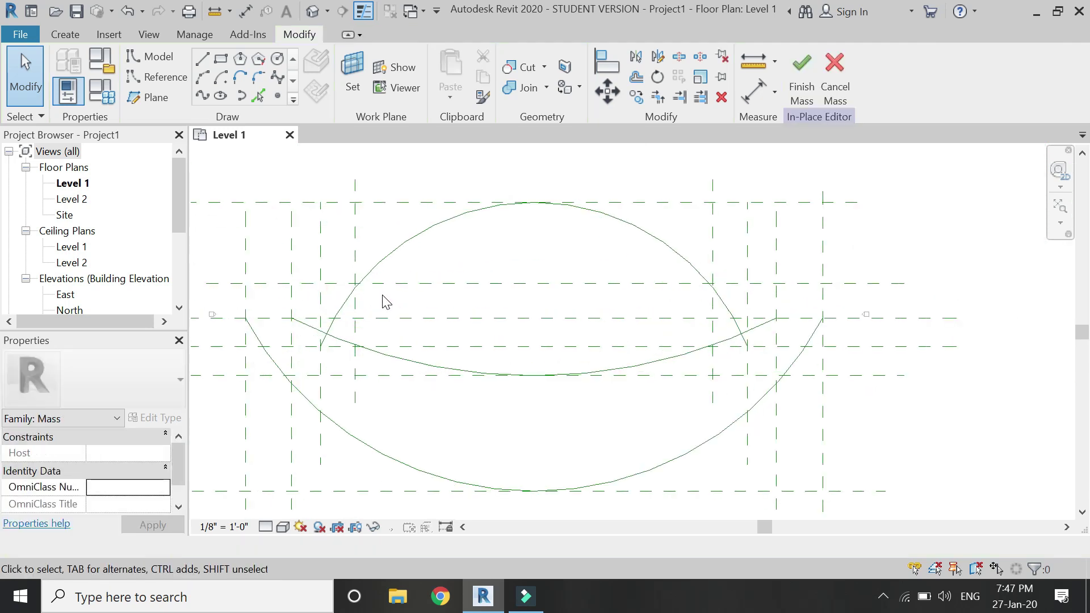
Draw a start-end-radius arc reference line between the two innermost vertical planes on the middle horizontal plane, bulging up to the new horizontal plane
click(202, 93)
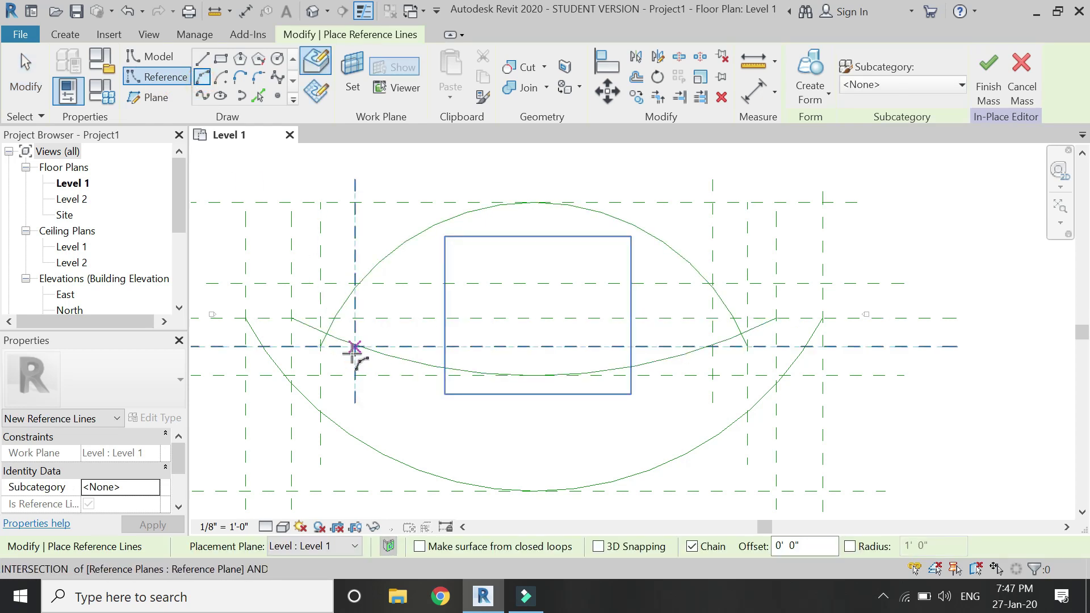
scroll(355, 347, up, 2)
click(360, 338)
scroll(343, 363, down, 2)
scroll(714, 362, up, 2)
click(761, 352)
scroll(761, 353, down, 1)
scroll(717, 462, down, 1)
scroll(545, 356, down, 3)
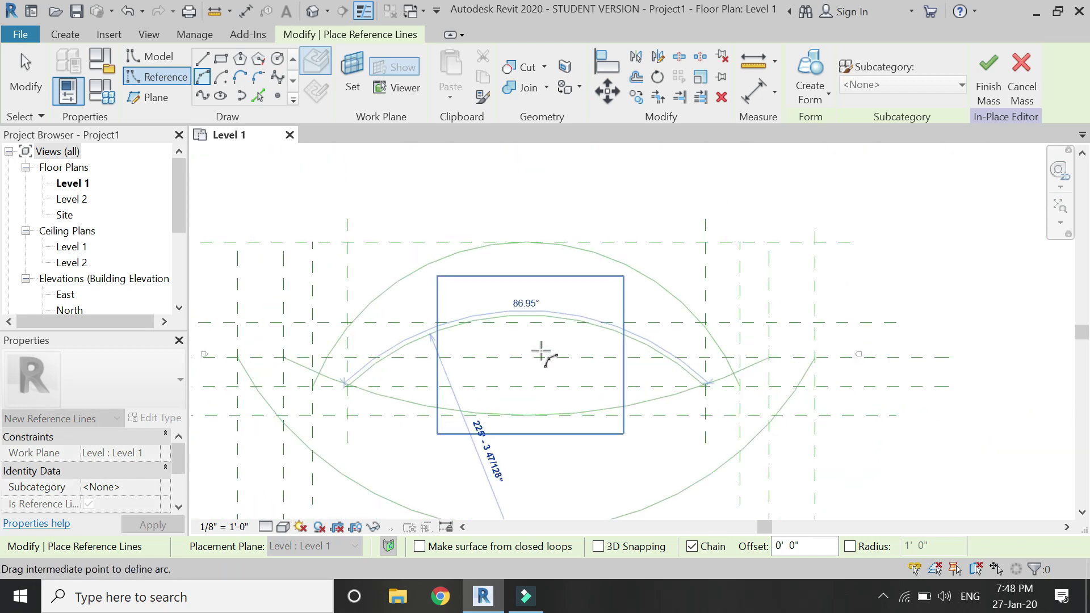
click(516, 321)
key(Escape)
scroll(520, 275, down, 1)
key(Escape)
scroll(514, 261, down, 1)
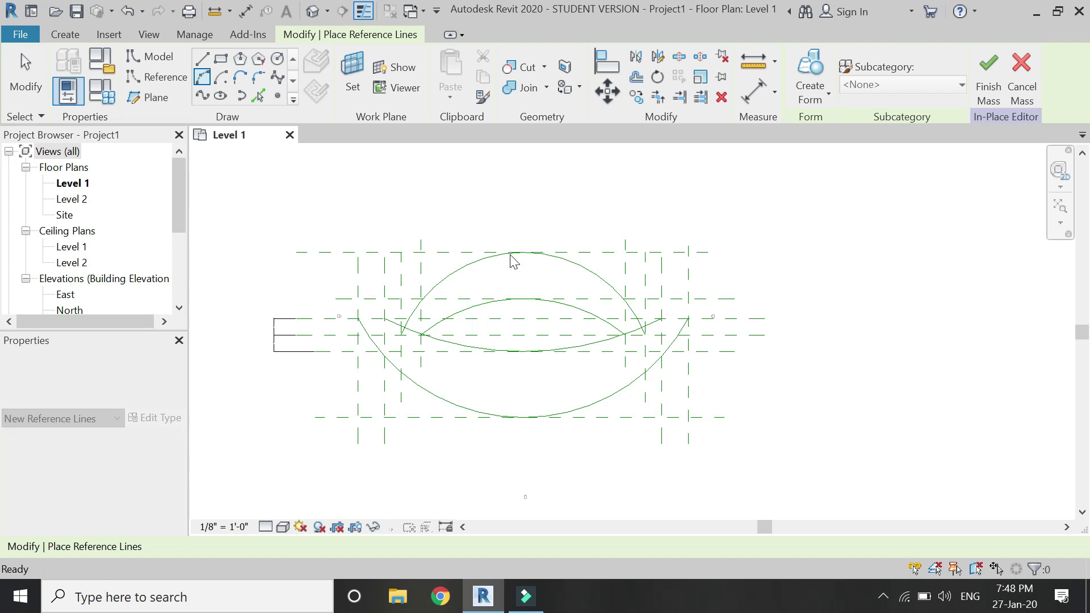
Offset copies of the large lower arc and the large upper arc inward by 10'
scroll(525, 369, up, 1)
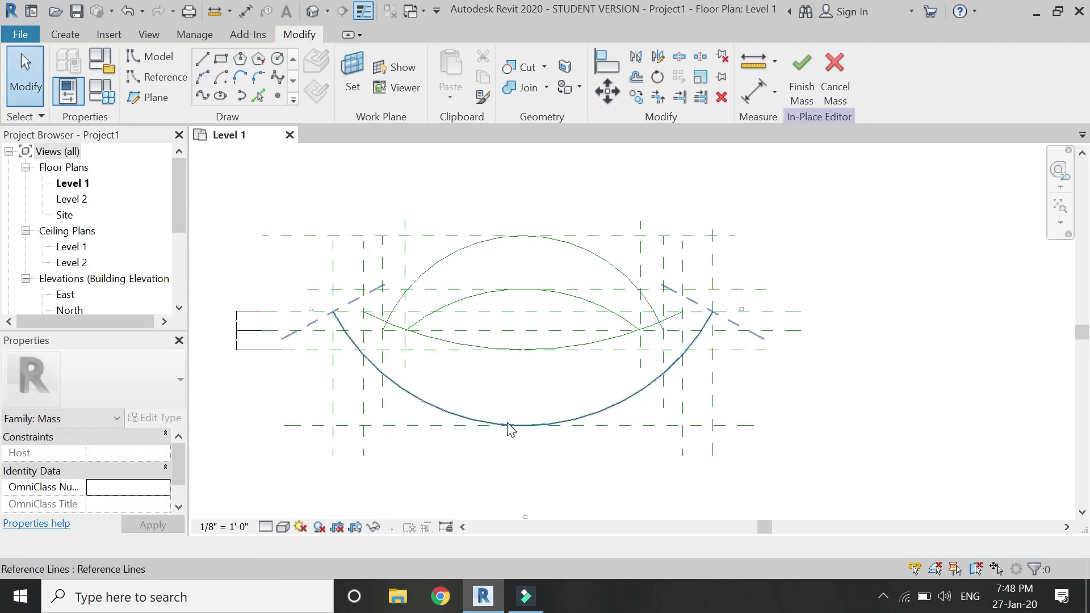
scroll(441, 378, up, 3)
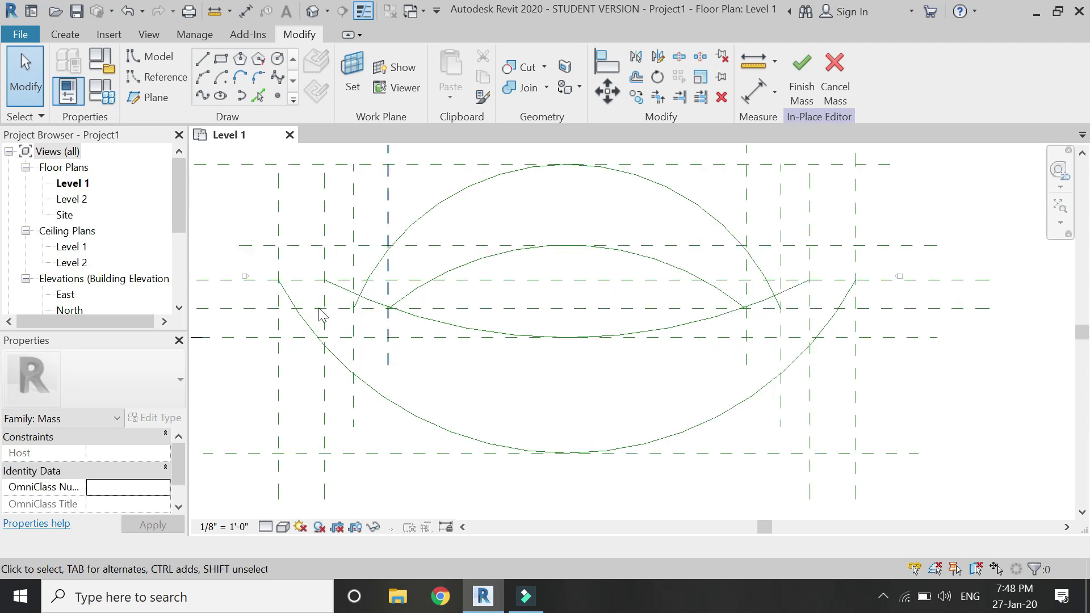
click(637, 80)
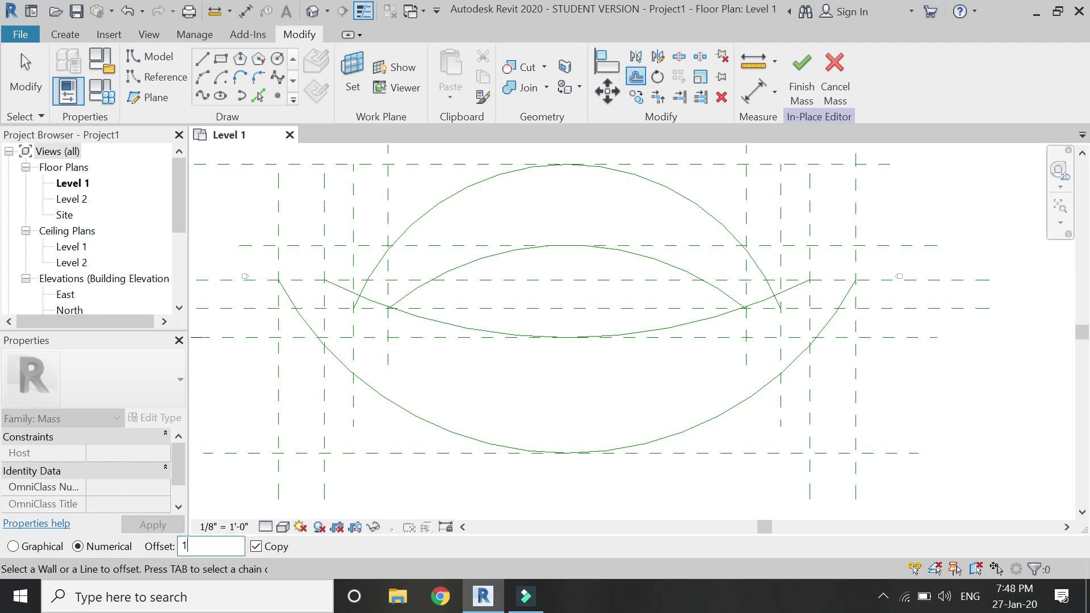
click(469, 433)
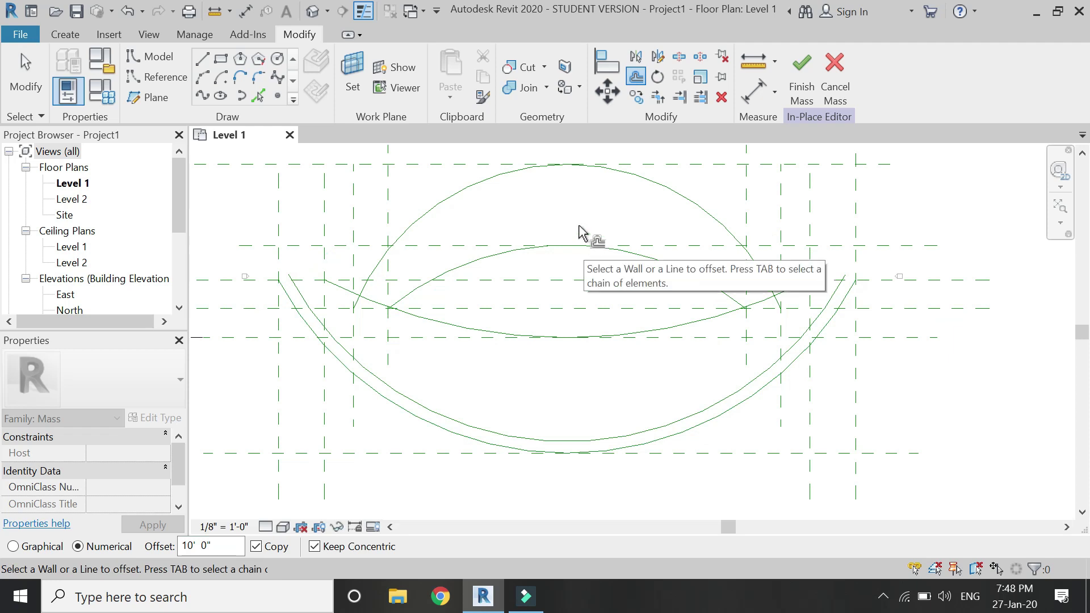
click(556, 170)
key(Escape)
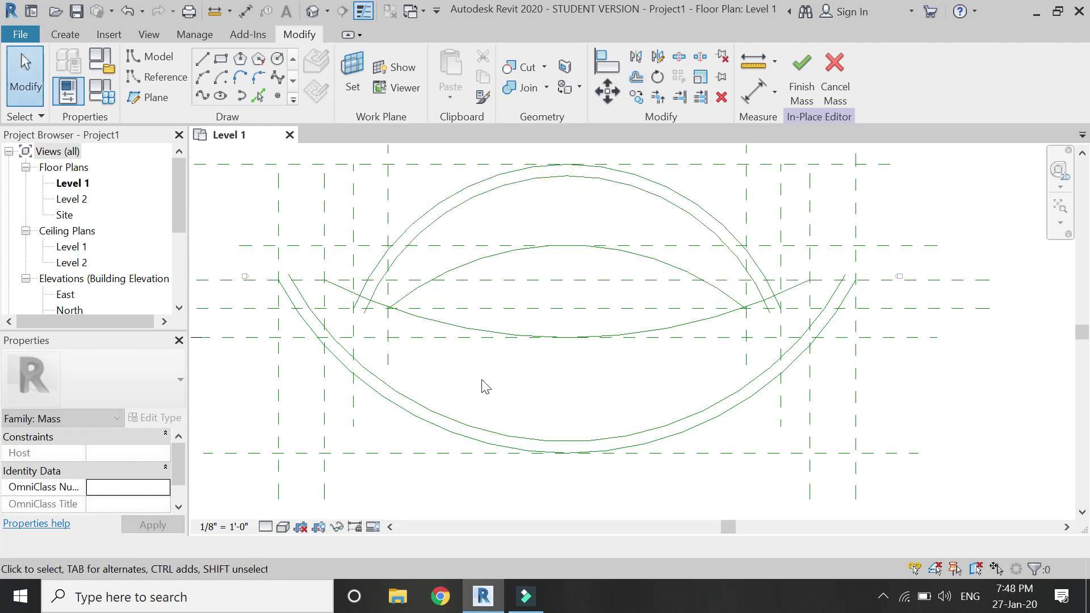
Delete all the horizontal and vertical reference planes, keeping only the arc reference lines
scroll(384, 360, down, 3)
scroll(375, 386, up, 1)
drag(697, 464, 649, 397)
click(390, 422)
drag(387, 468, 228, 200)
click(293, 394)
scroll(312, 393, up, 2)
key(Delete)
key(Delete)
click(356, 284)
key(Delete)
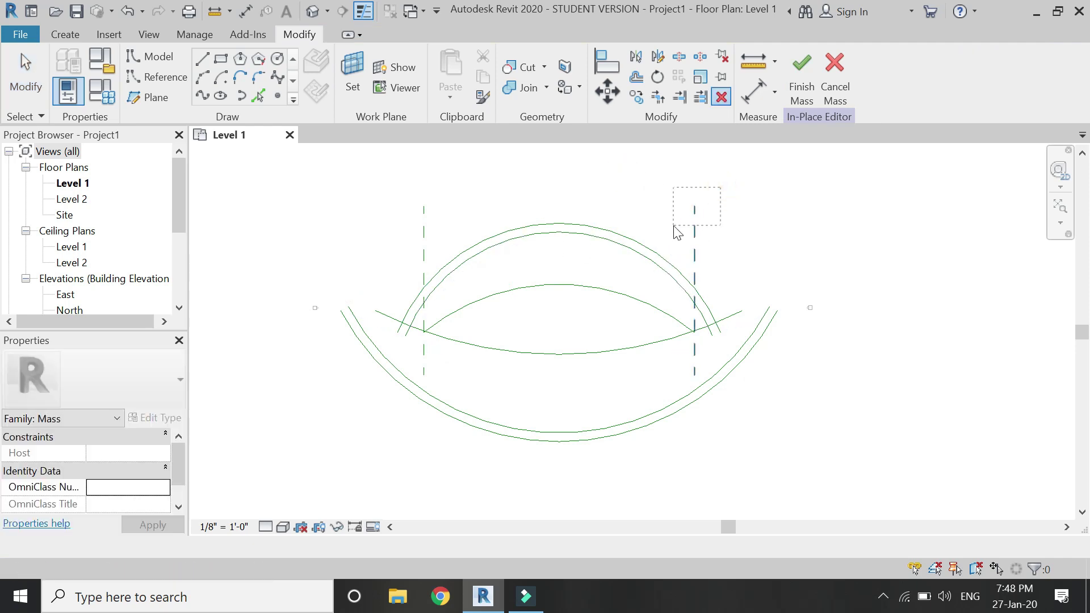
drag(674, 226, 674, 226)
key(Delete)
drag(451, 174, 394, 227)
key(Delete)
scroll(366, 480, down, 1)
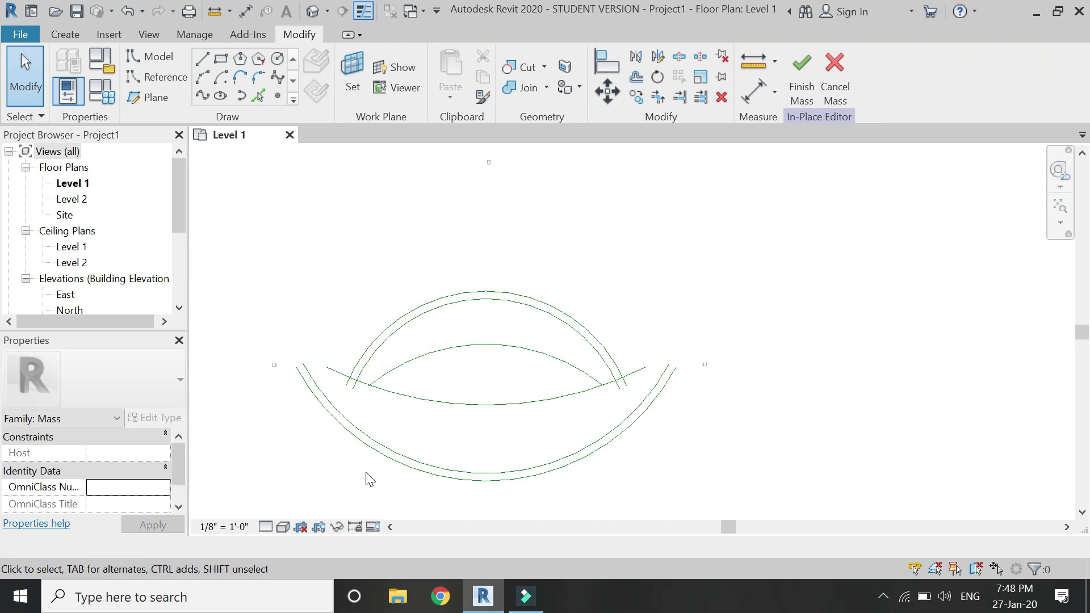
Make the outer lower arc's radius dimension permanent and draw a reference plane between the arc's center and its left end
click(378, 454)
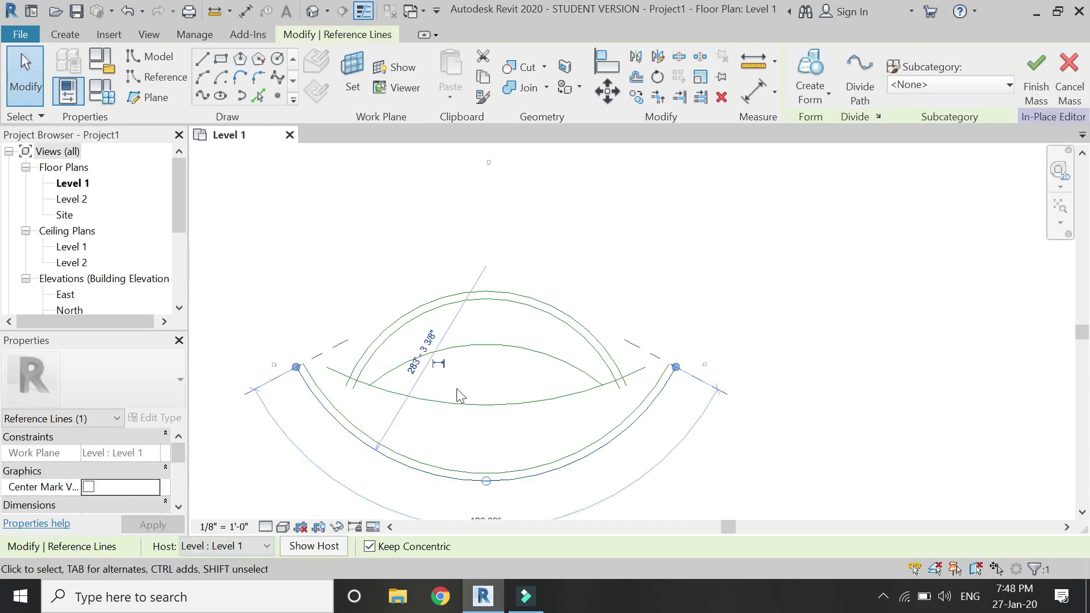
click(440, 363)
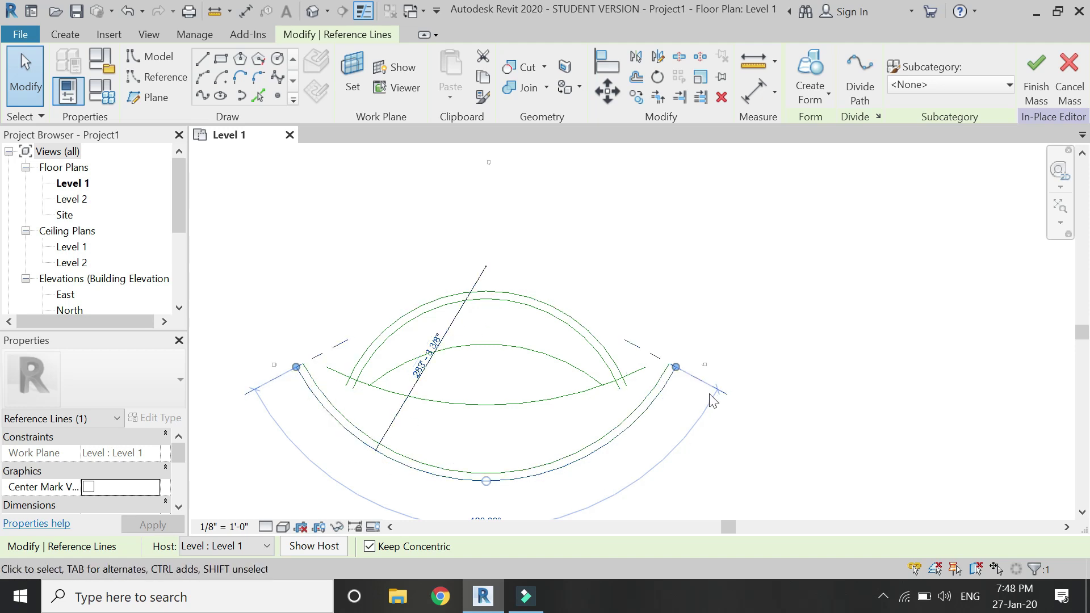
click(151, 97)
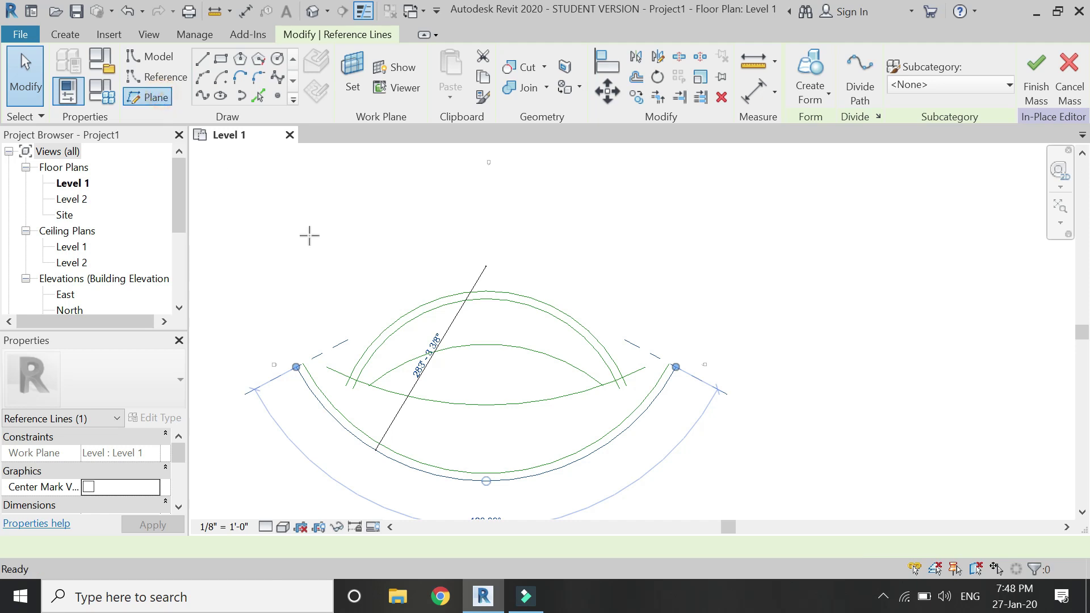
click(486, 266)
click(672, 265)
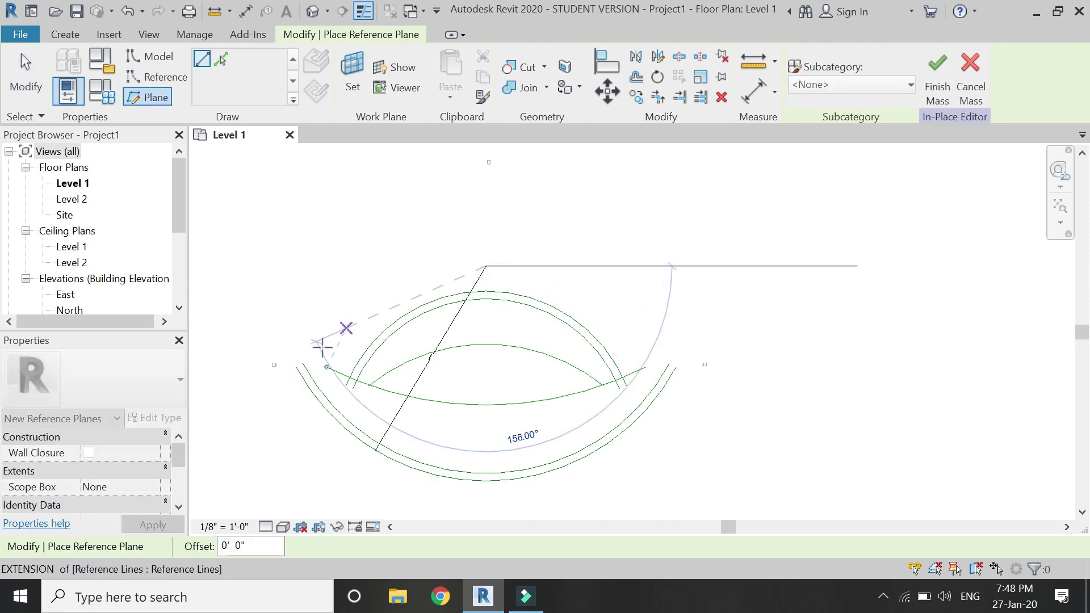
click(297, 367)
Draw reference planes from the lower arc's center to its midpoint and along its radius dimension, and delete that dimension
click(486, 265)
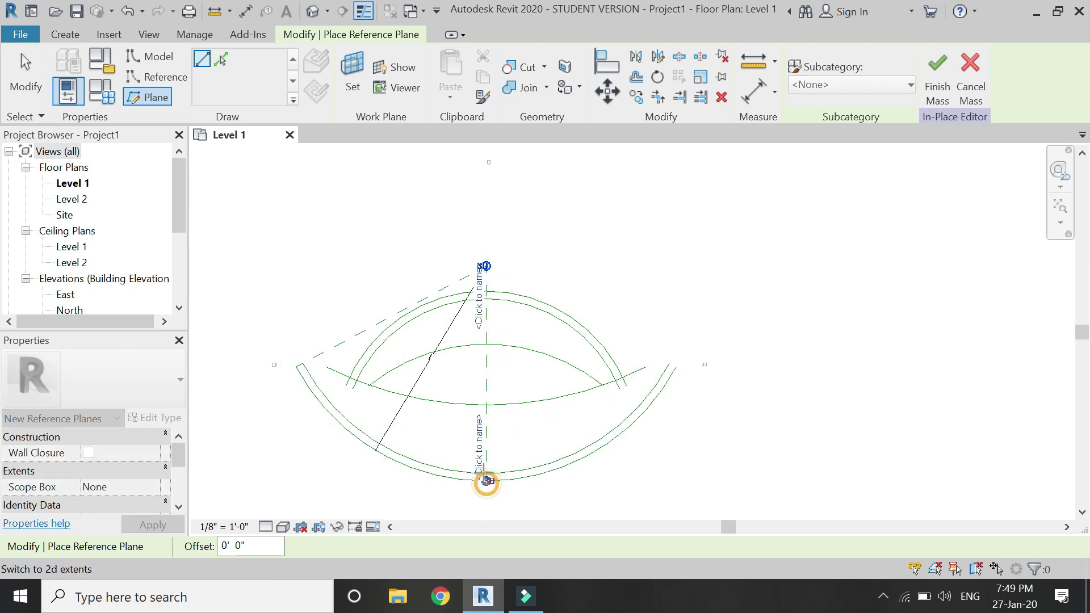
click(378, 445)
key(Escape)
key(Escape)
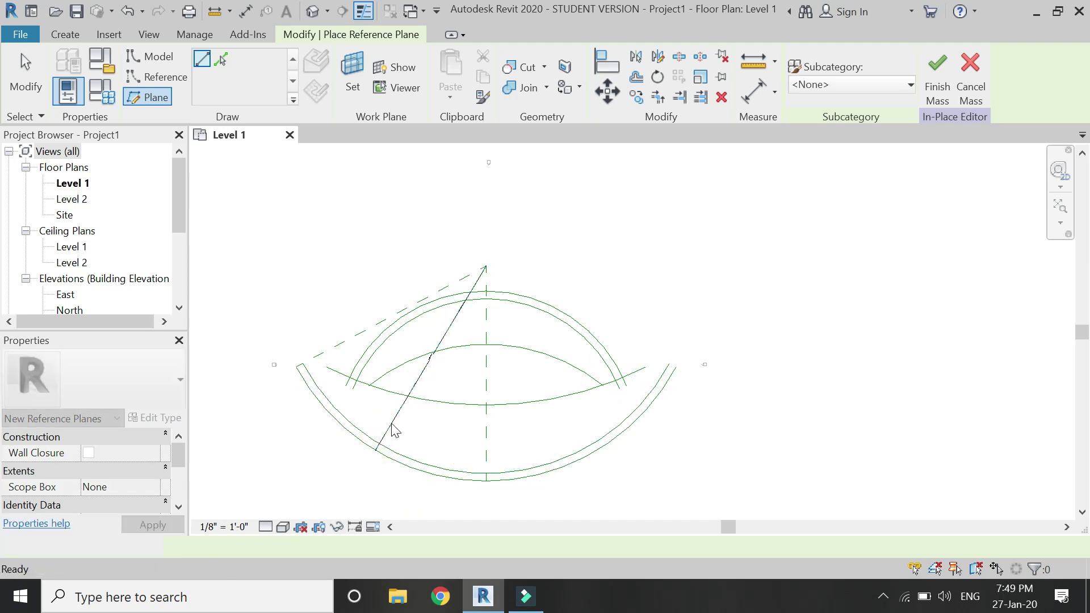
click(390, 426)
click(430, 447)
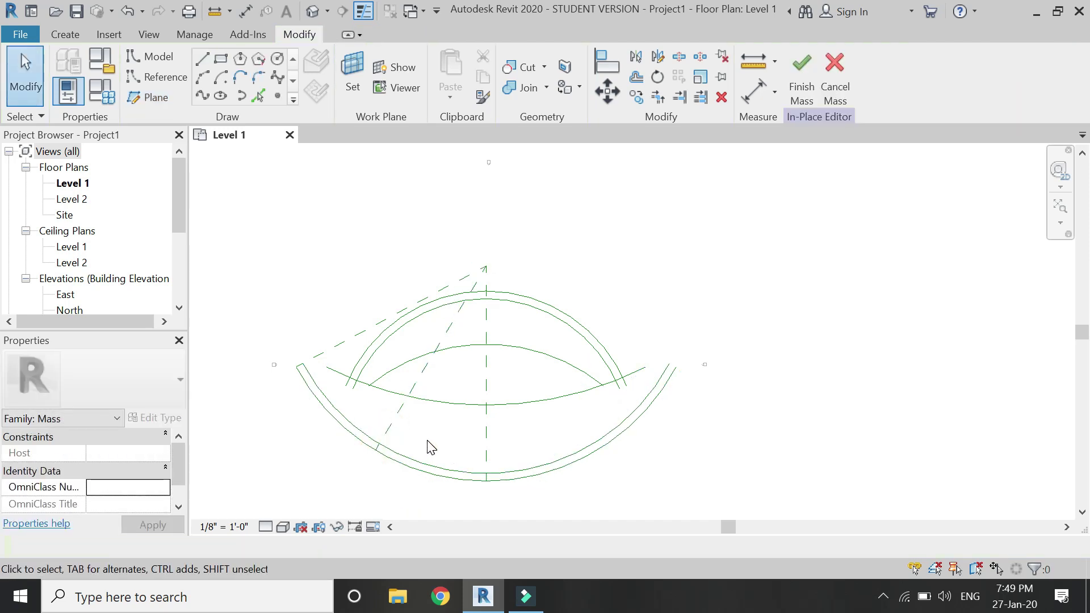
Select the outer upper arc and make its radius dimension permanent to mark the arc's center
click(544, 307)
drag(544, 306, 460, 342)
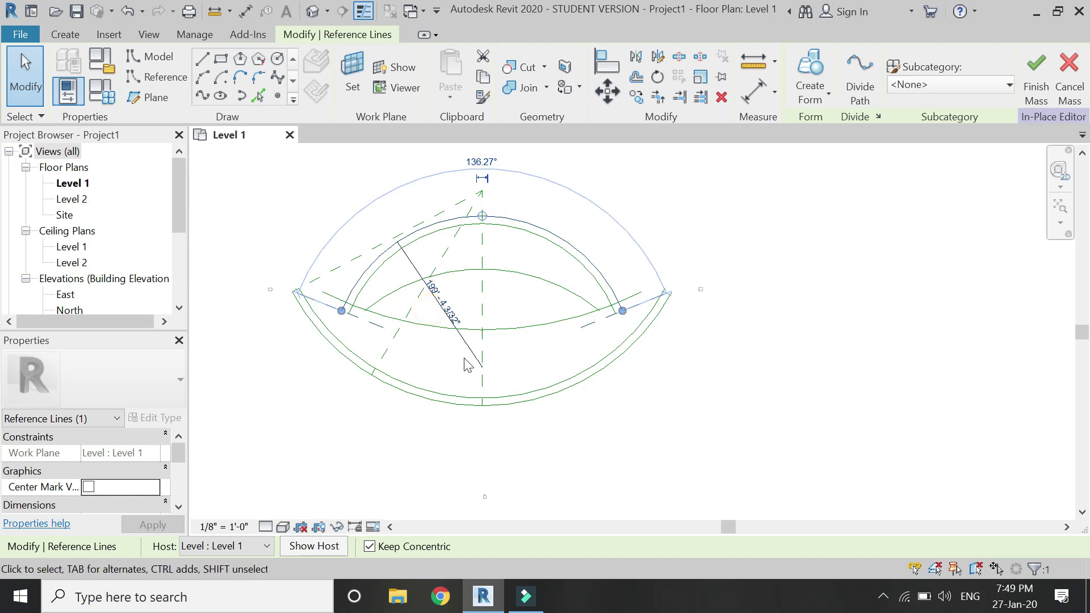
scroll(467, 364, up, 2)
scroll(494, 378, down, 2)
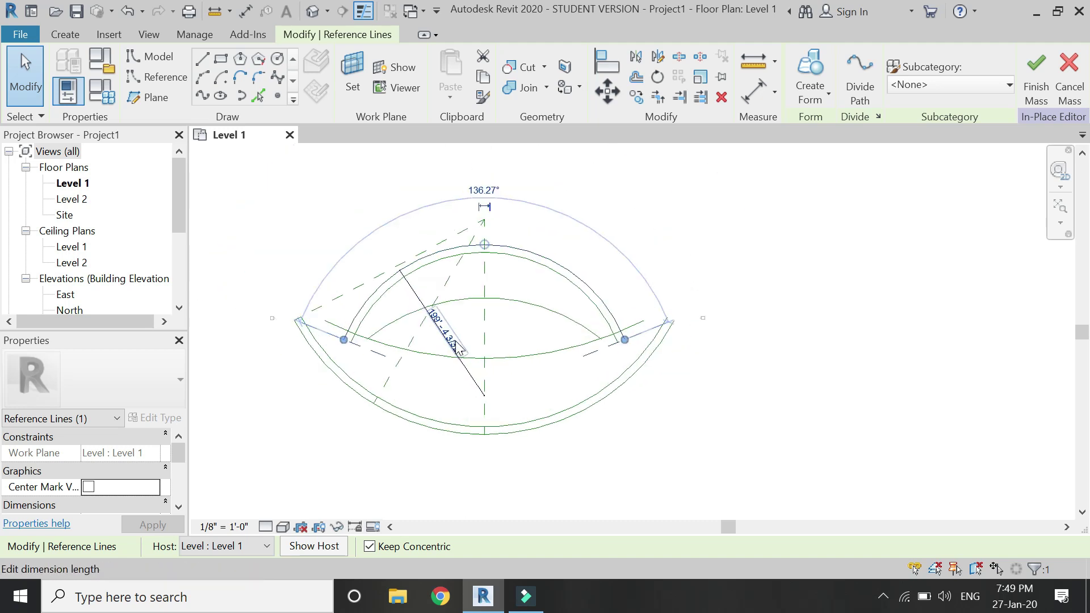
key(Escape)
Draw reference planes from the outer upper arc's center to its left end and along its radius dimension
click(148, 97)
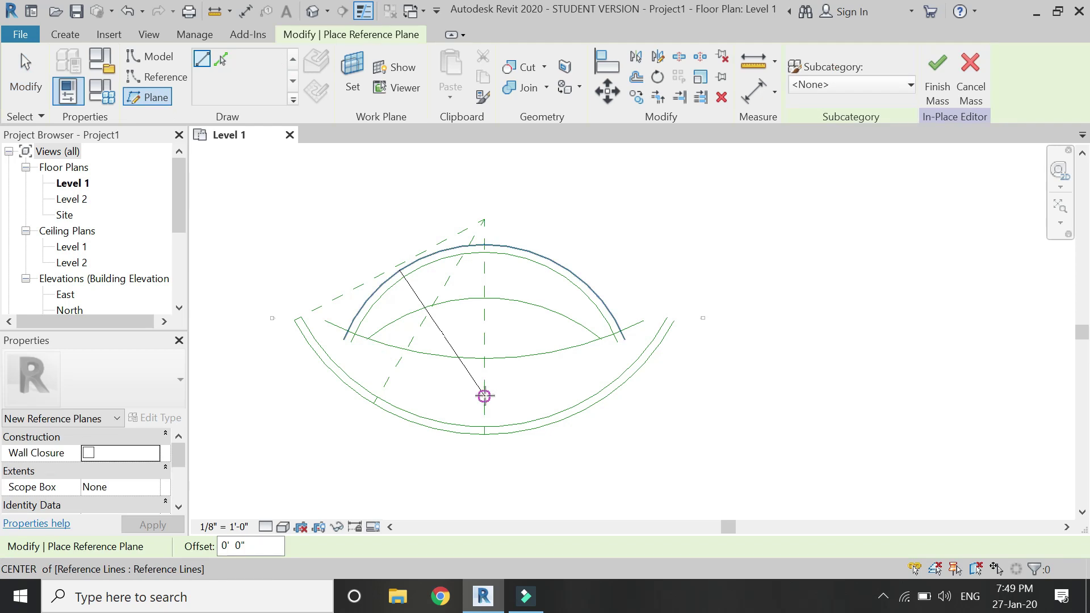
click(343, 339)
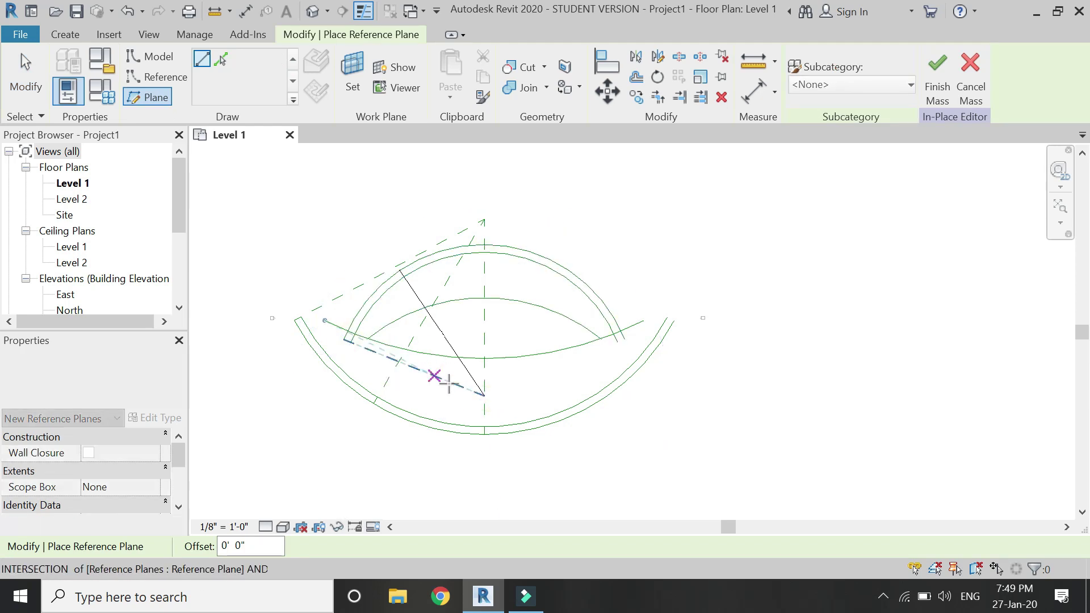
click(484, 396)
click(400, 271)
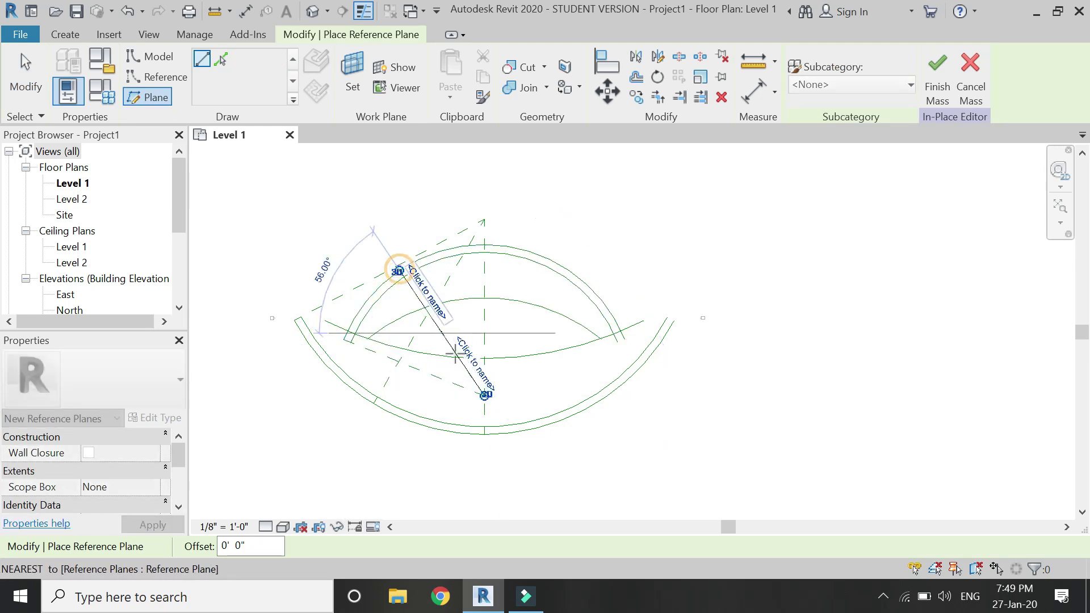
Name the reference plane running from the upper center point to the outer lower arc's left end 1
scroll(487, 404, up, 2)
key(Escape)
key(Escape)
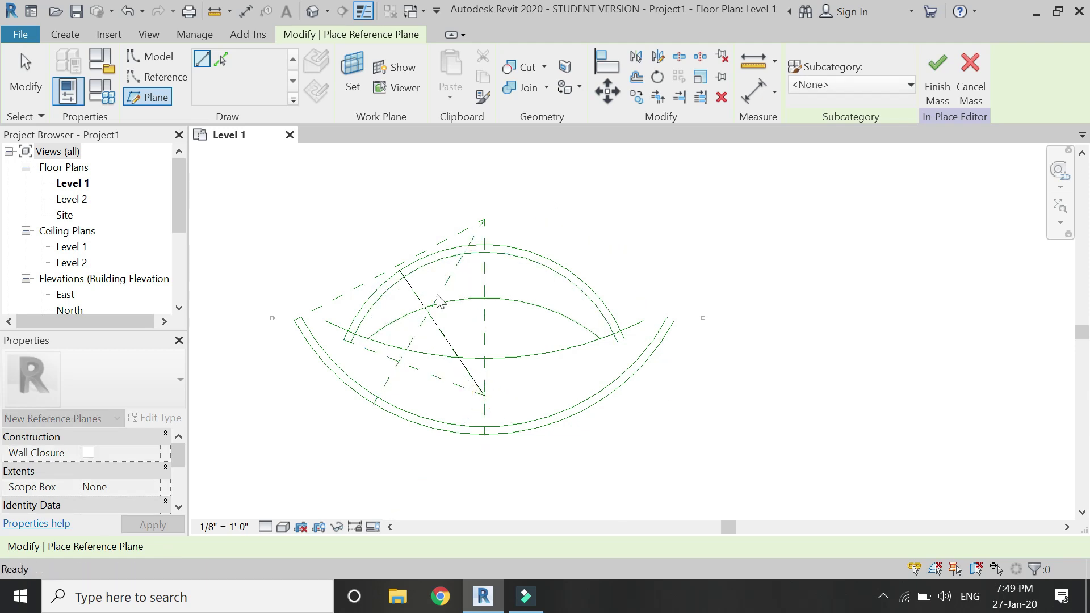
click(452, 353)
key(Escape)
scroll(455, 363, down, 1)
click(349, 287)
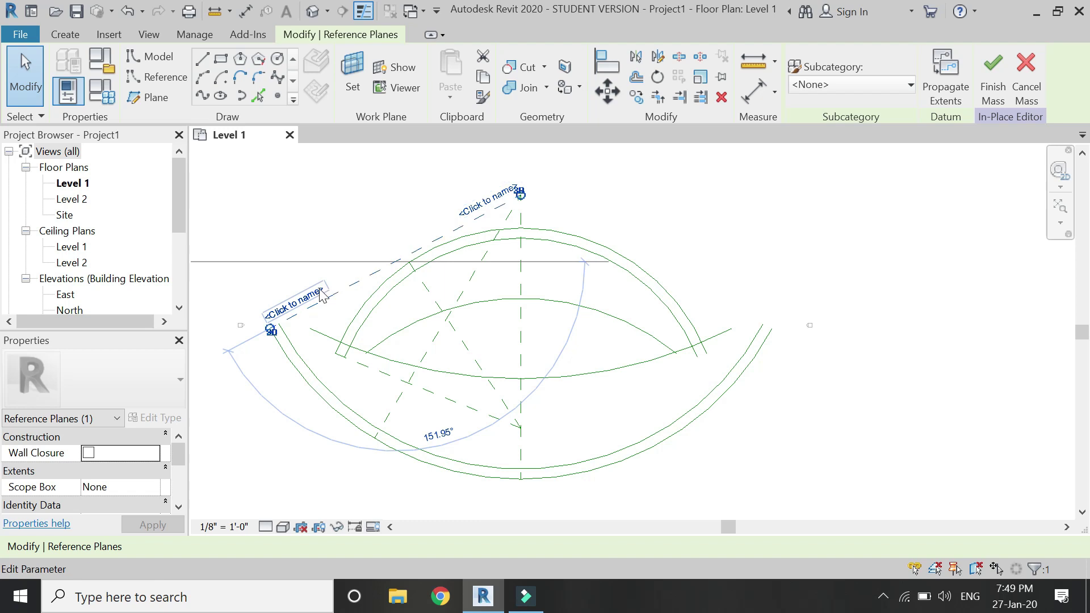
click(321, 196)
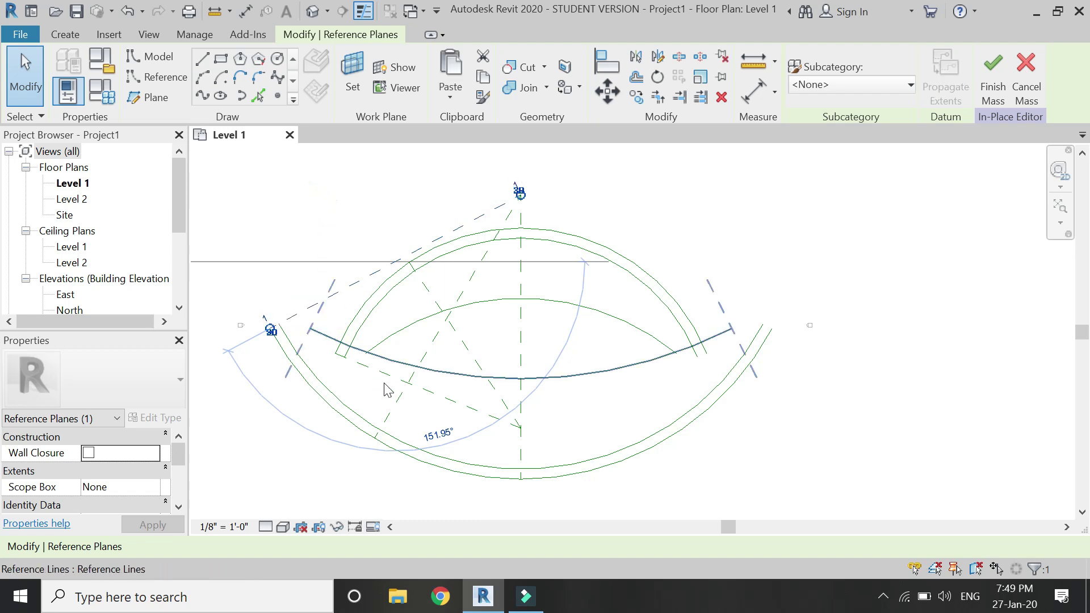
Name the reference plane from the upper center to the lower arc's left half 2 and the vertical center plane 3
click(396, 409)
click(393, 391)
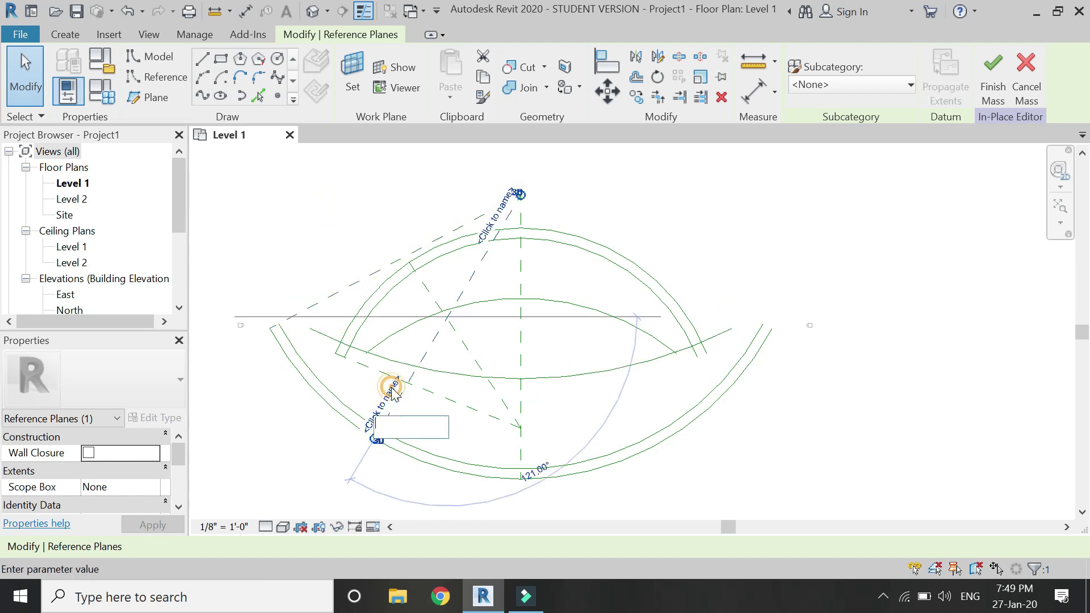
text(2)
click(633, 410)
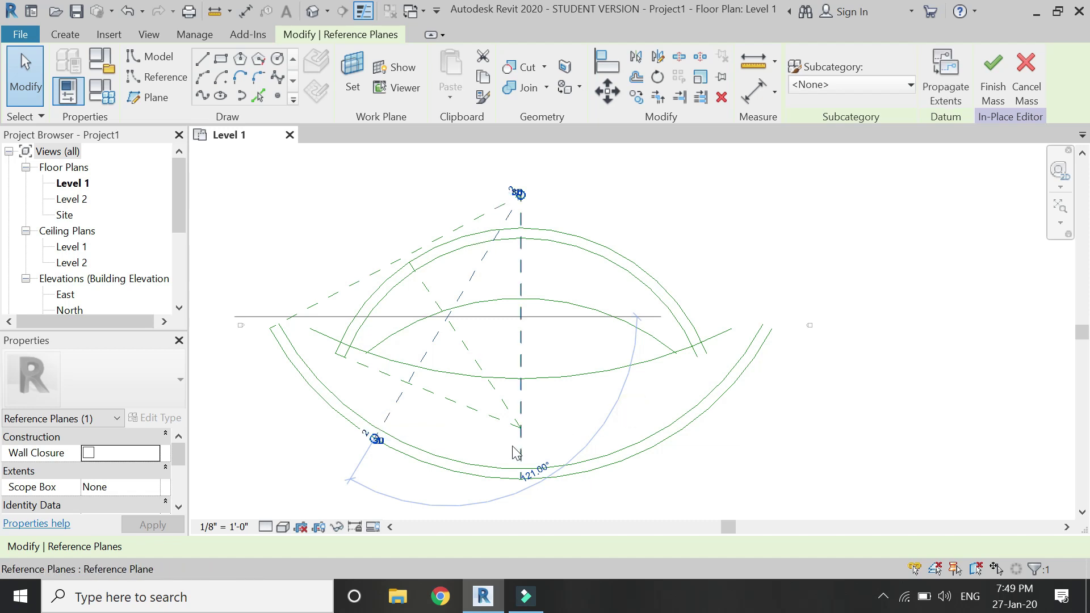
click(519, 451)
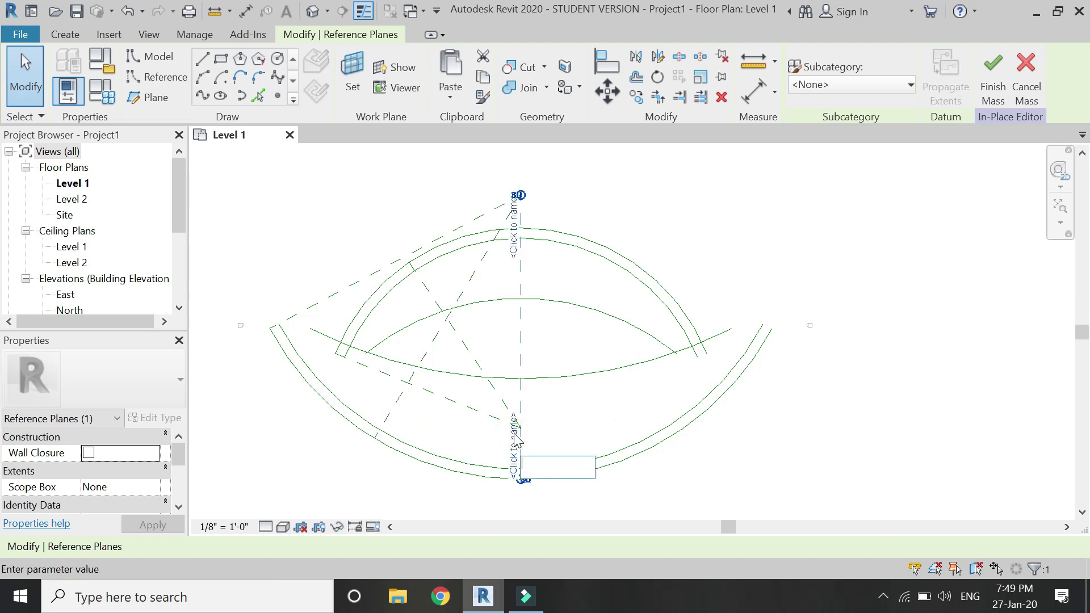
key(Return)
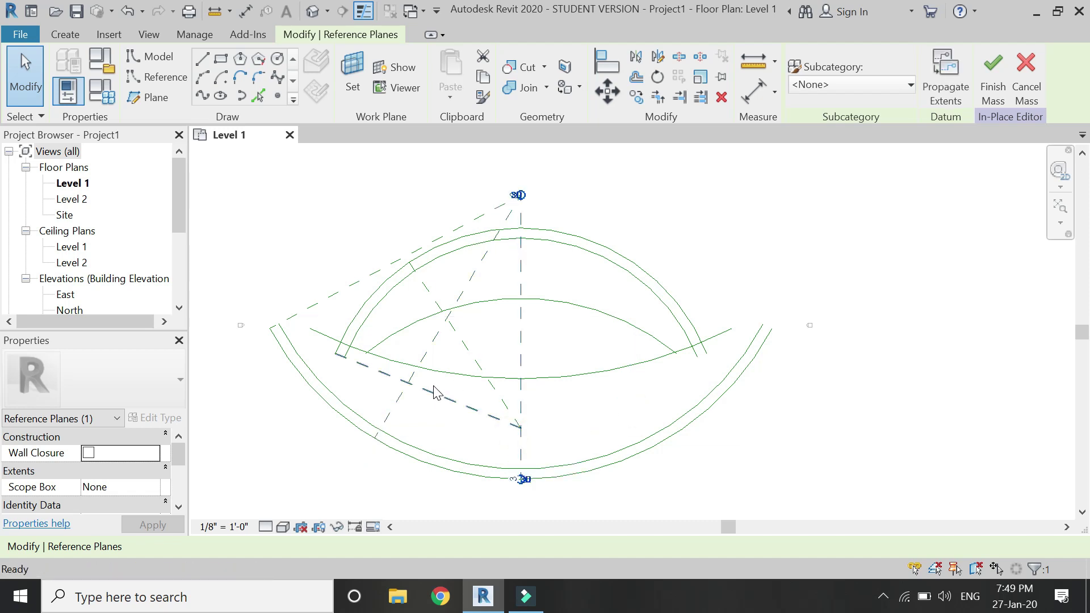
key(Escape)
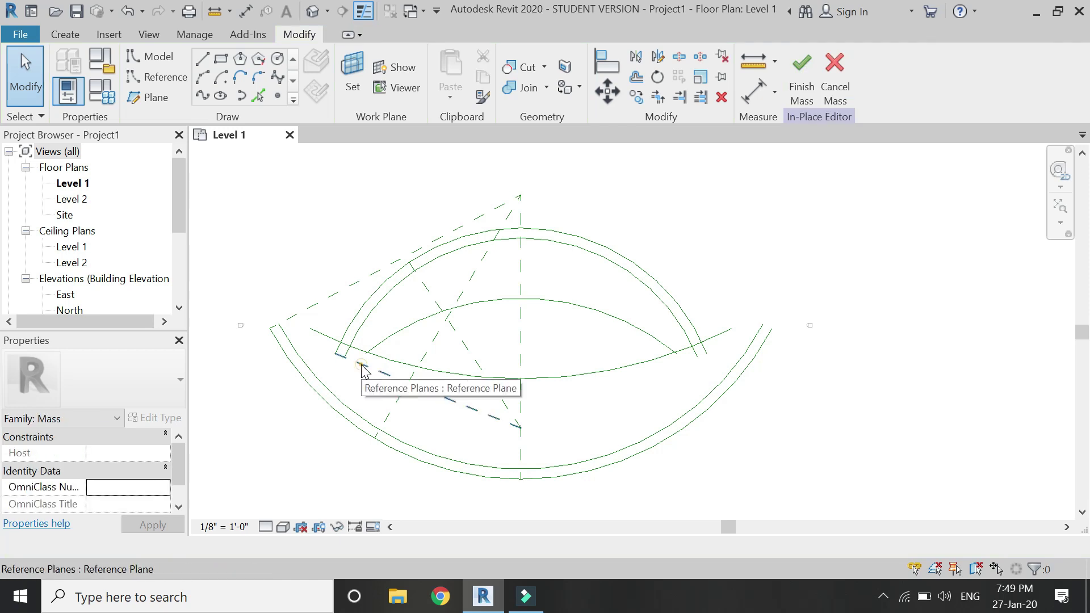
Name the lower center's reference plane to the upper arc's left end 11 and its steeper plane to that arc 22
click(364, 370)
click(374, 364)
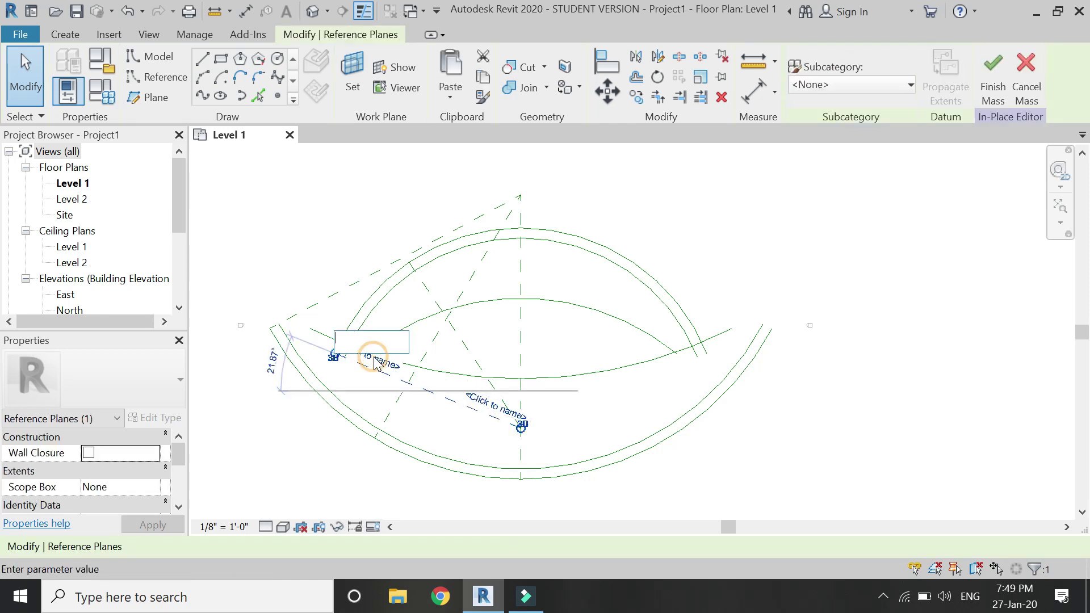
click(428, 284)
click(448, 302)
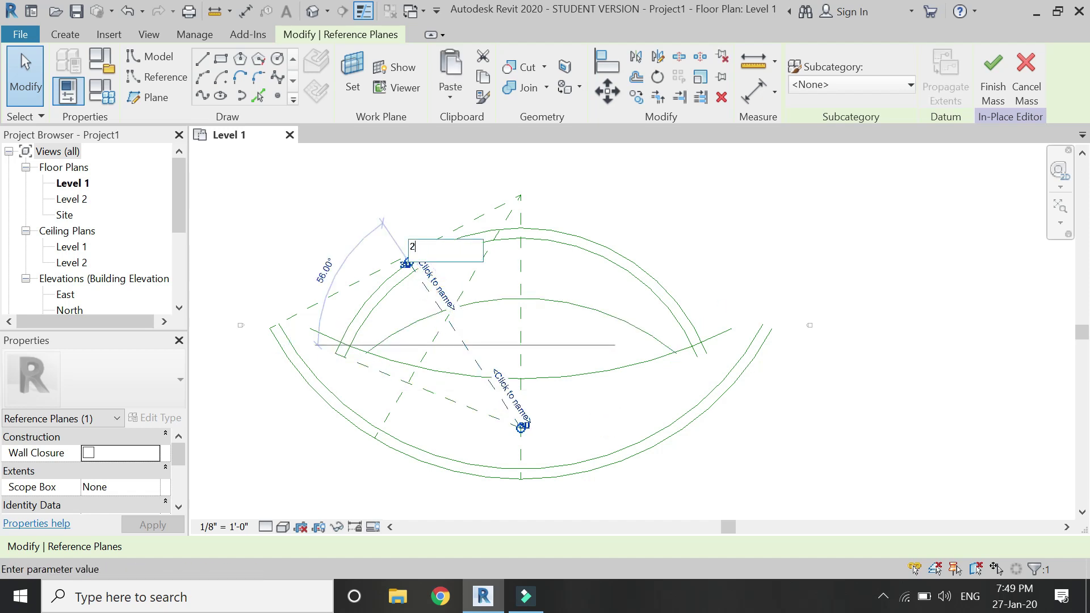
text(22)
key(Return)
click(585, 274)
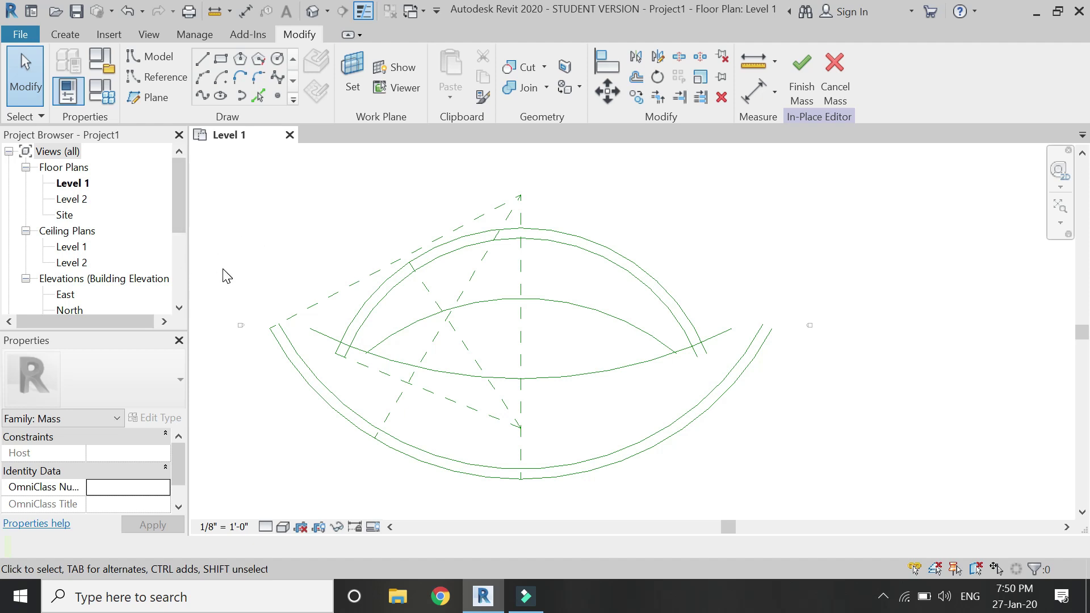
Extend both ends of the shallow lower arc outward, bringing its left end onto reference plane 1
click(316, 333)
scroll(309, 324, up, 4)
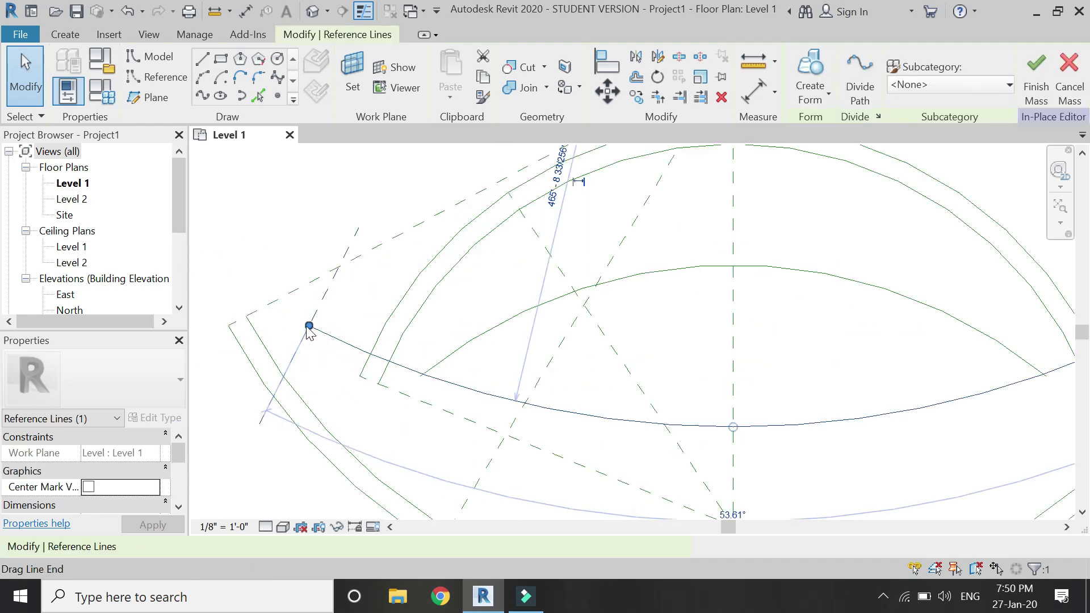
drag(283, 306, 268, 305)
scroll(226, 299, down, 3)
scroll(613, 329, down, 2)
scroll(714, 328, up, 5)
drag(662, 291, 706, 263)
scroll(784, 309, down, 4)
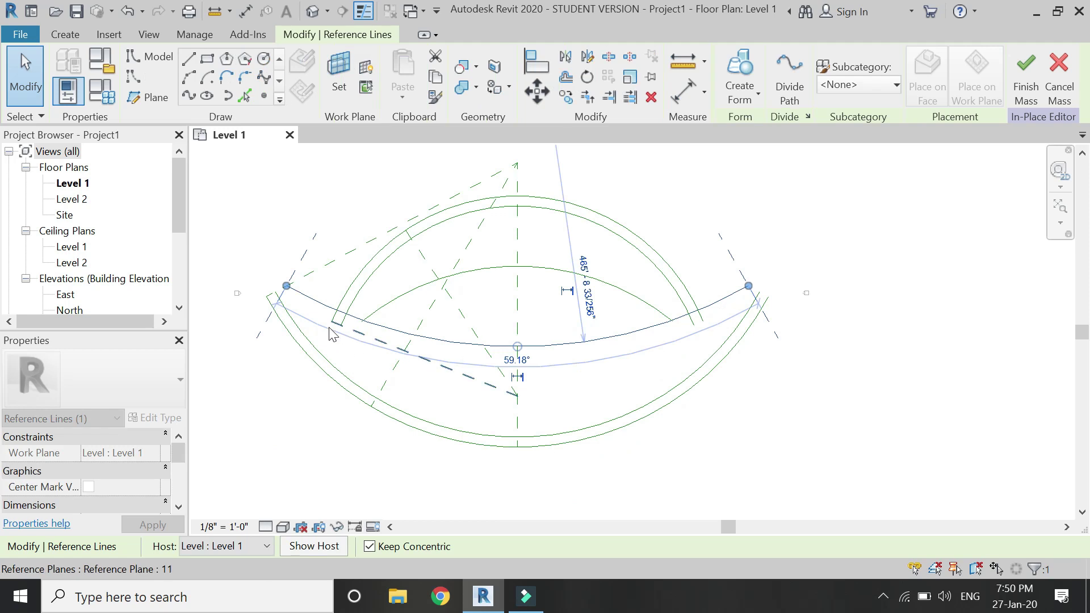
Extend both ends of the innermost upper arc, bringing its left end onto reference plane 11
scroll(372, 335, up, 5)
click(454, 298)
drag(450, 296, 384, 340)
key(Escape)
scroll(632, 292, down, 3)
scroll(675, 331, up, 4)
scroll(674, 330, up, 2)
drag(658, 316, 676, 335)
scroll(709, 380, down, 5)
key(Escape)
scroll(85, 256, down, 2)
Open the South elevation and draw three horizontal reference planes above the levels, spaced about 40' apart
click(77, 295)
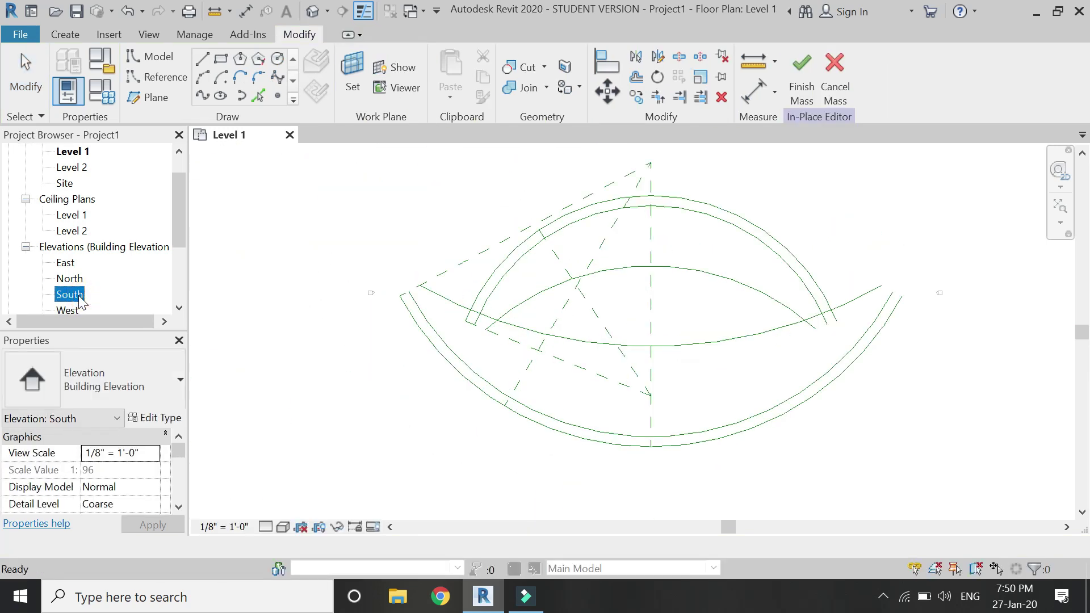
double_click(71, 295)
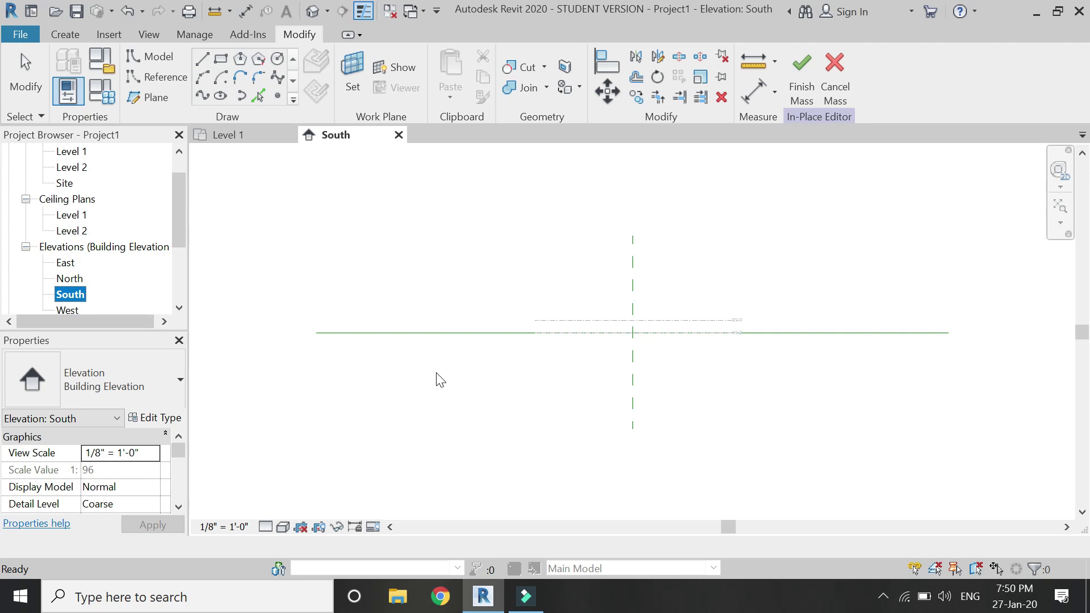
scroll(407, 340, down, 2)
scroll(405, 339, up, 1)
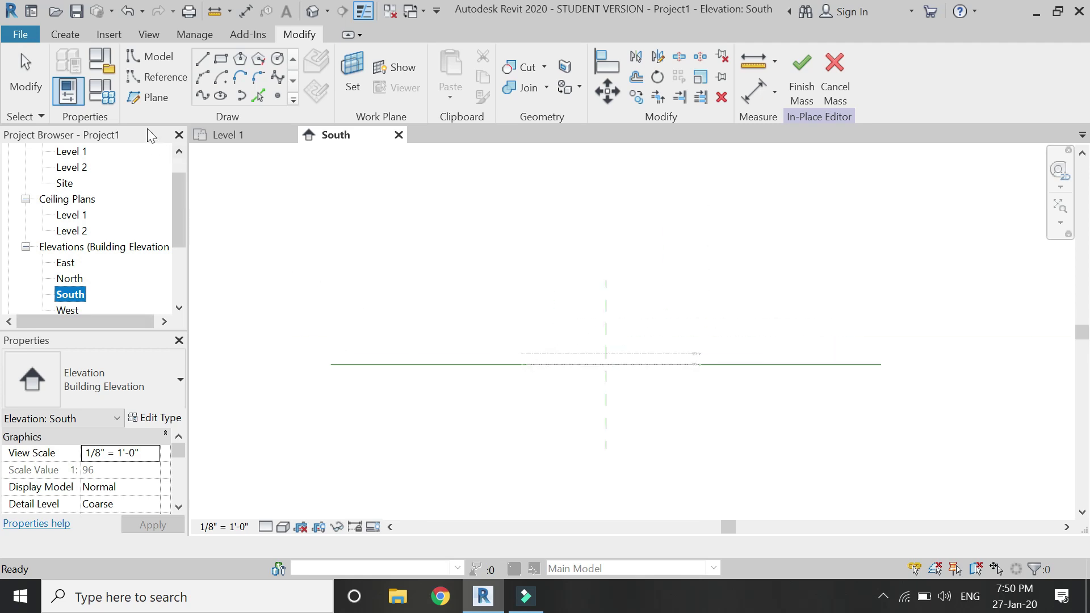
click(158, 102)
click(332, 324)
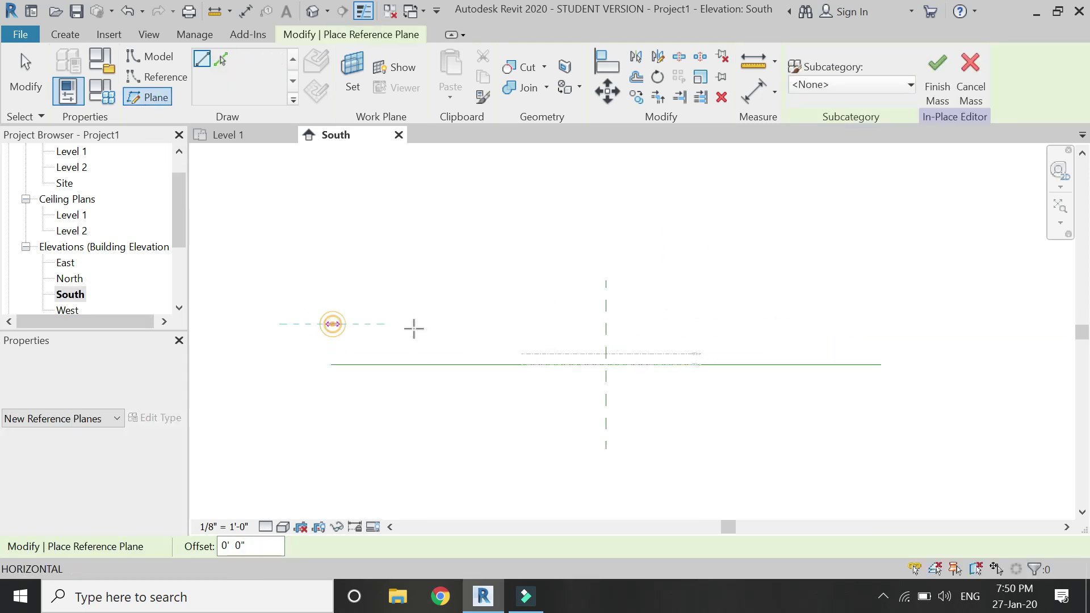
click(881, 324)
click(322, 282)
click(879, 281)
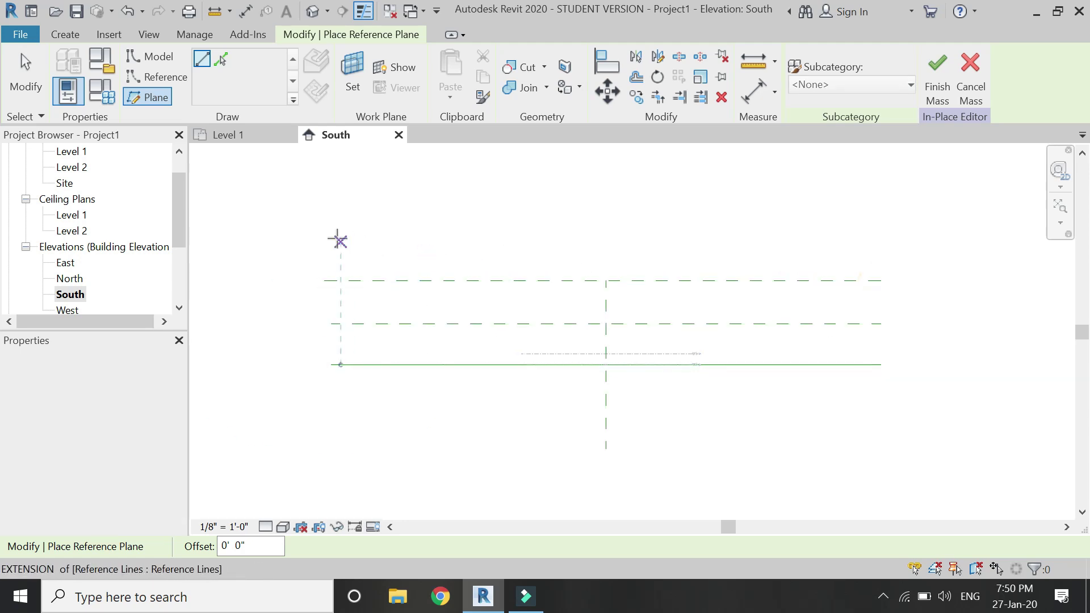
click(333, 235)
click(869, 236)
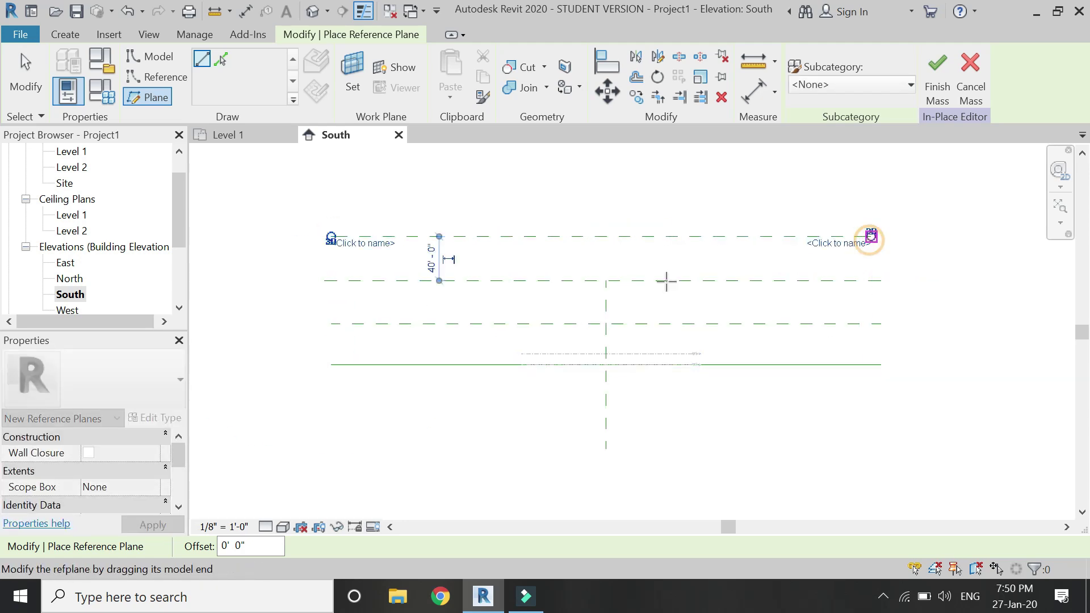
key(Escape)
key(Escape)
Set the lowest horizontal reference plane 10' above Level 2
scroll(378, 335, up, 3)
click(370, 310)
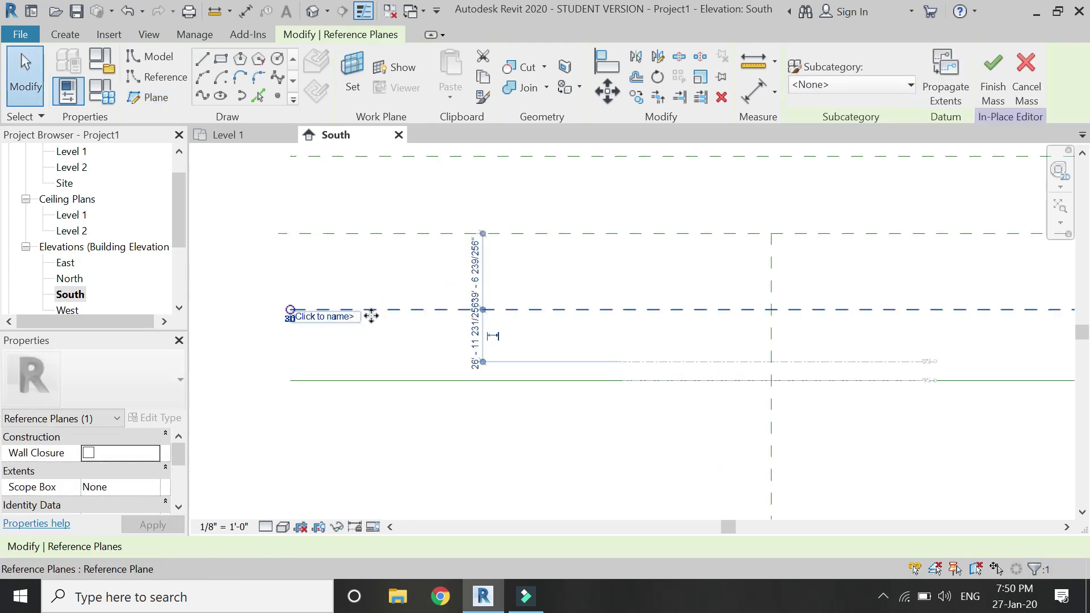
scroll(439, 346, up, 2)
scroll(437, 335, up, 1)
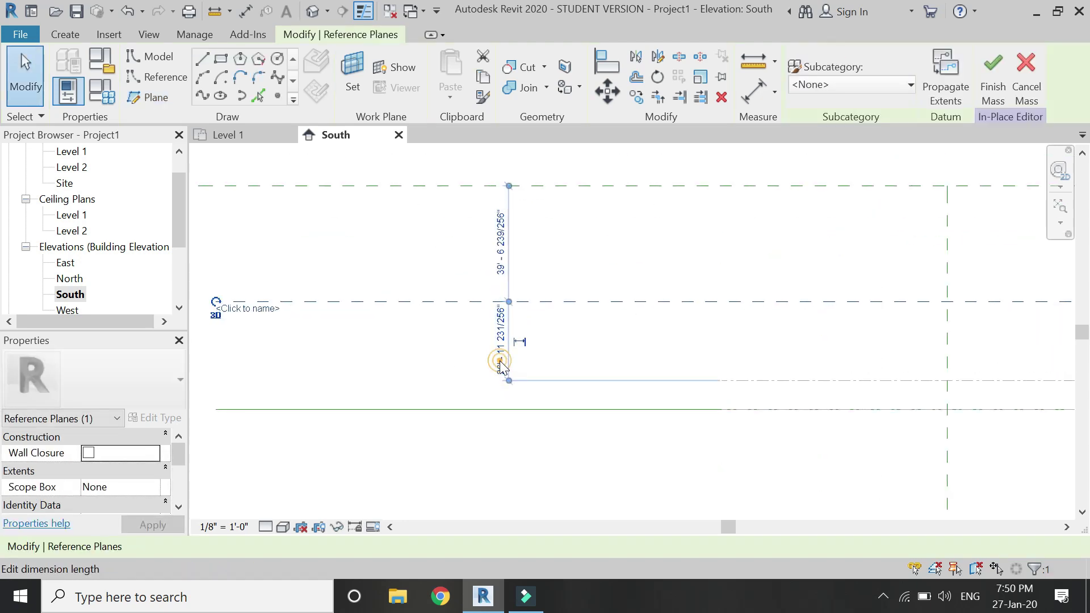
click(500, 341)
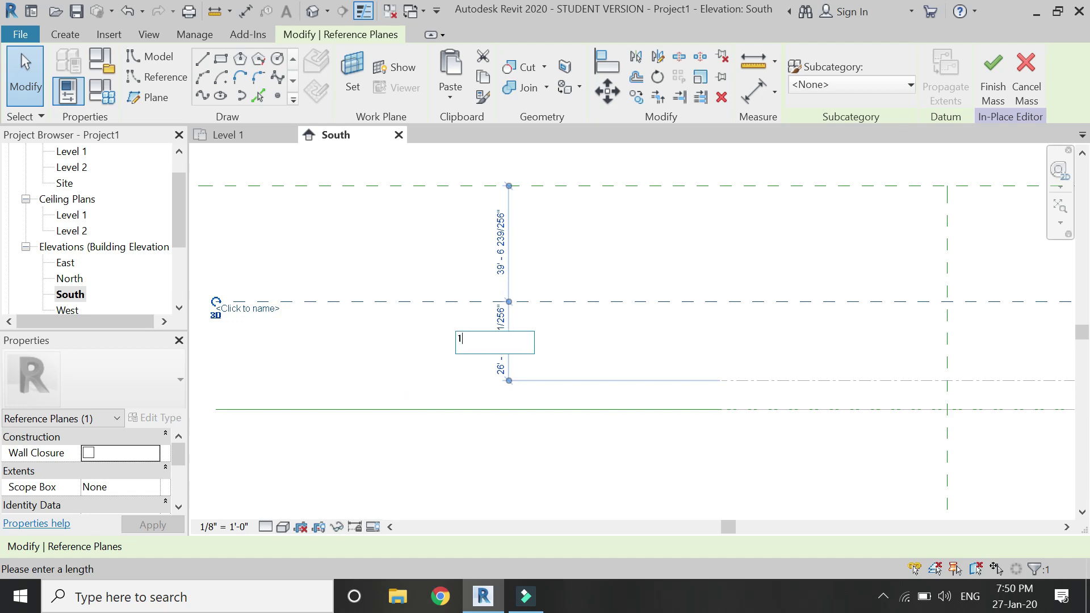
text(10')
key(Return)
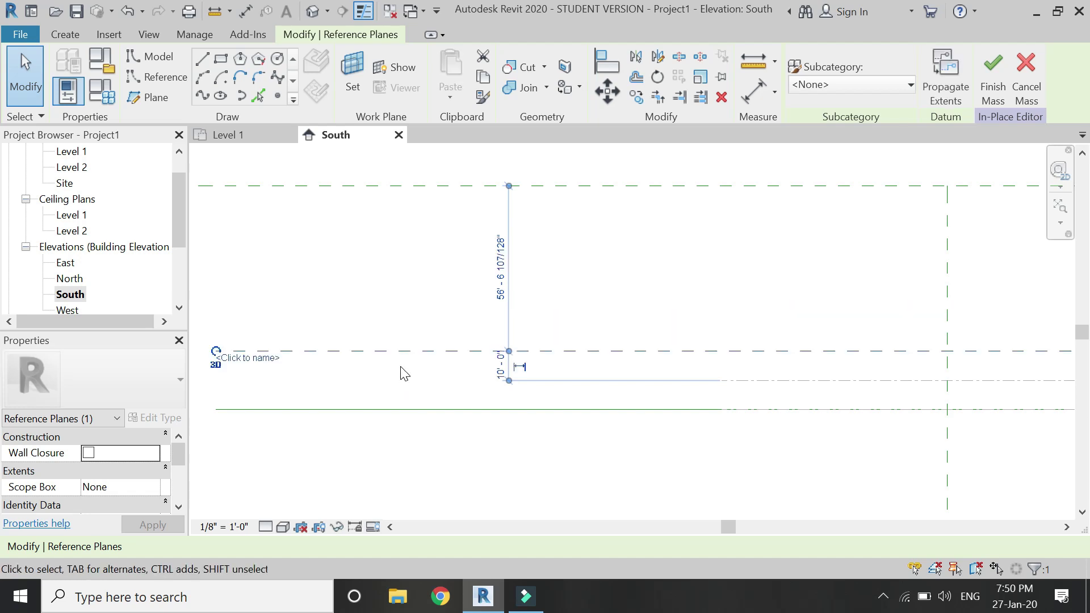
click(426, 400)
Set the middle reference plane 20' above the lowest one and the top reference plane 20' above the middle one
scroll(397, 323, up, 3)
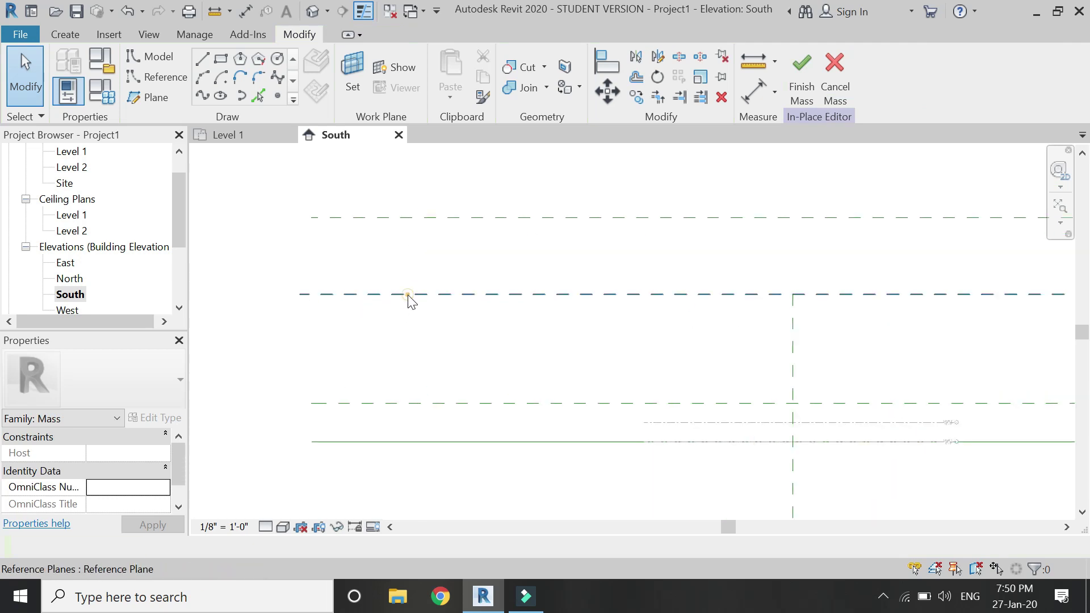
click(409, 296)
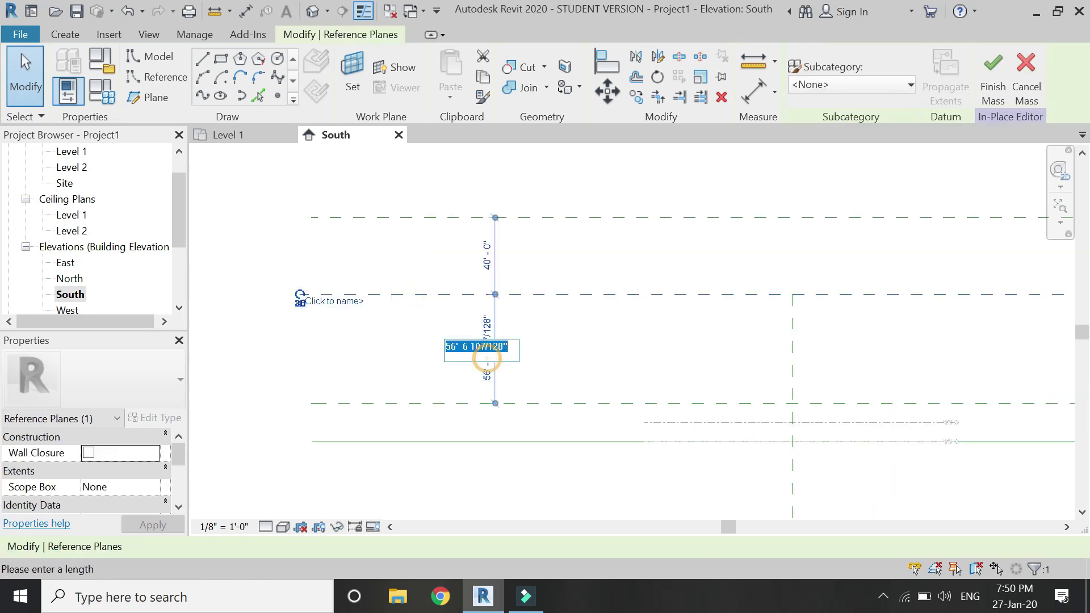
key(Return)
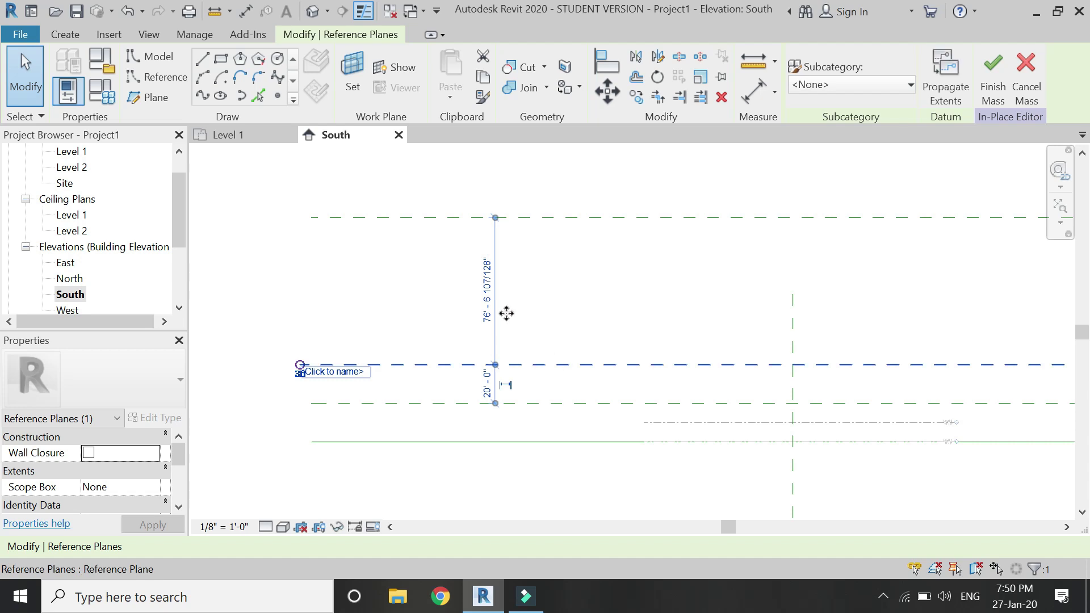
key(Escape)
click(499, 218)
click(494, 300)
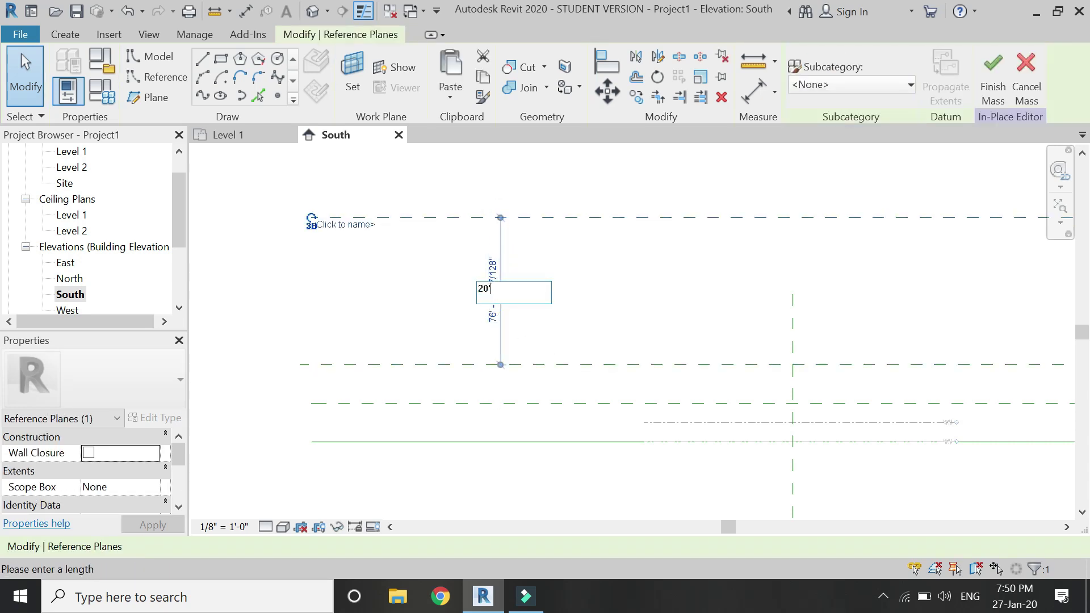
text(20)
key(Return)
scroll(400, 286, down, 2)
key(Escape)
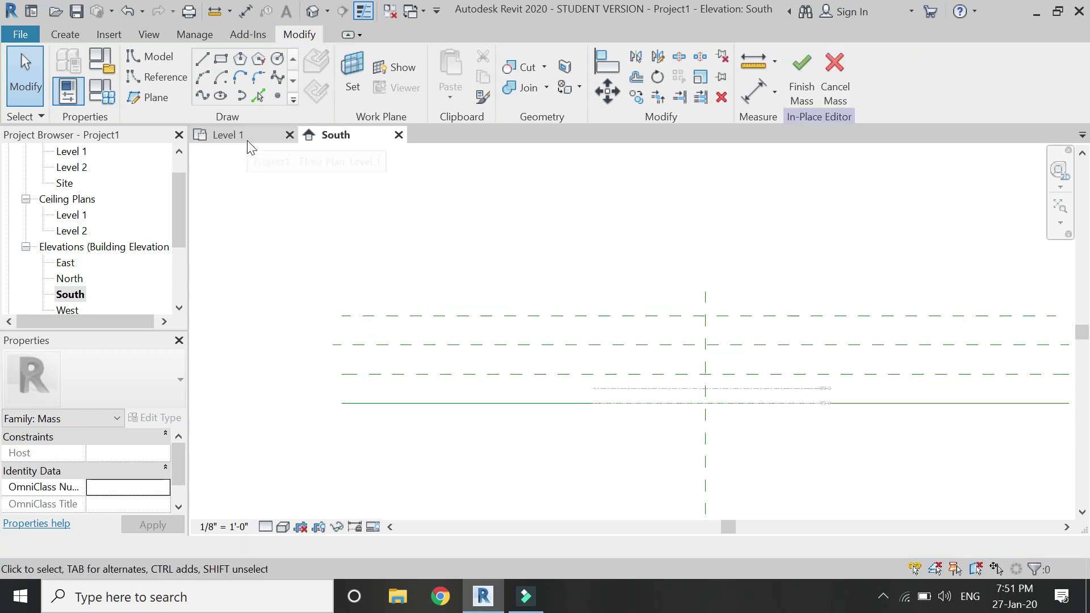
In the Level 1 plan, draw three vertical reference planes upward from the left ends of the three lower arcs
click(247, 141)
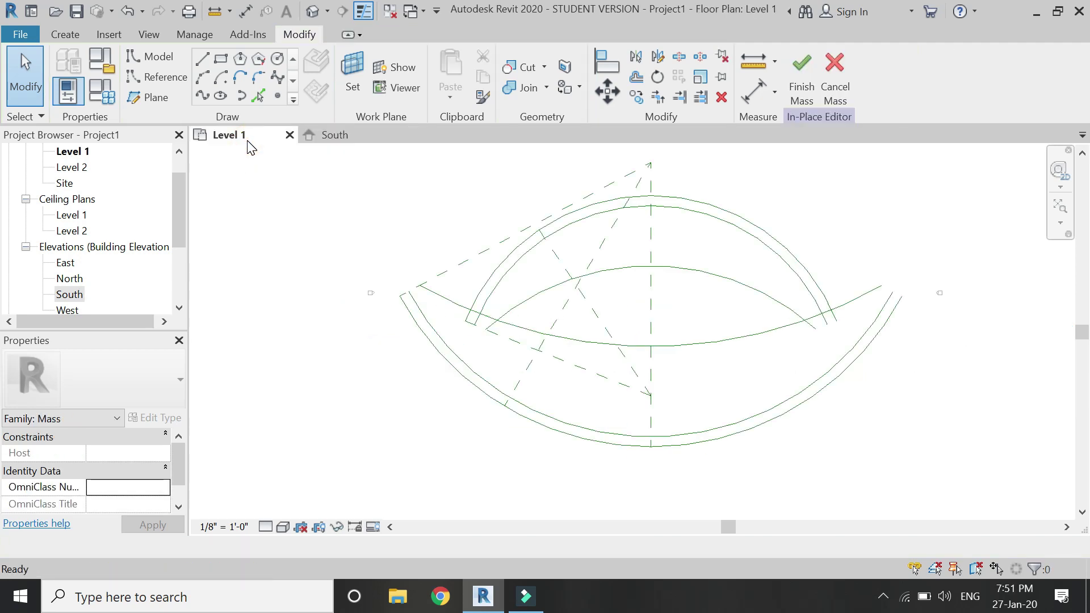
scroll(287, 157, up, 3)
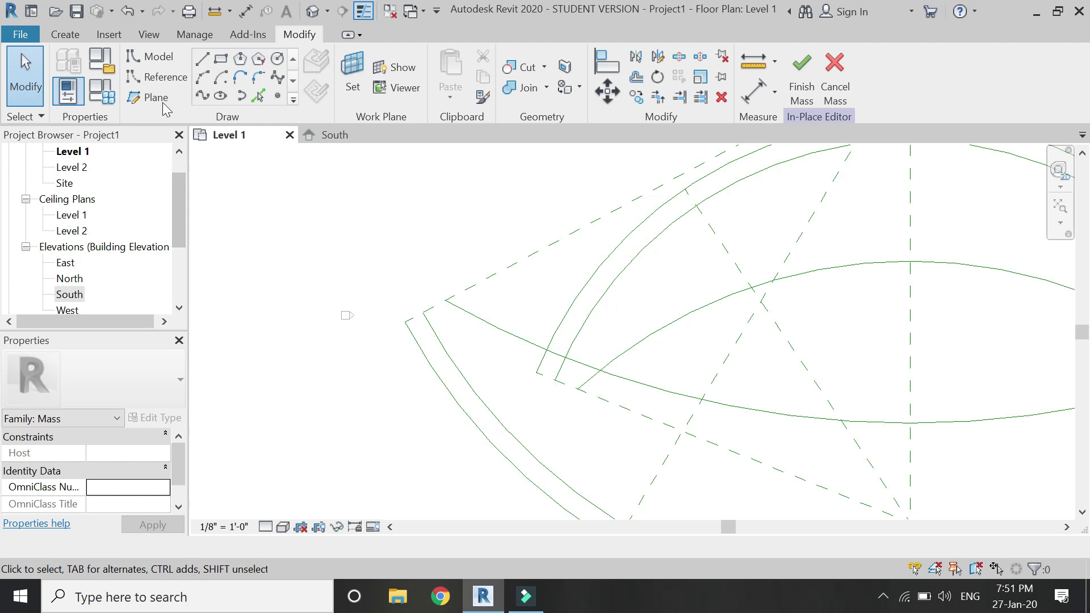
key(r)
key(p)
click(405, 319)
click(405, 244)
click(428, 321)
key(Escape)
click(423, 312)
click(423, 242)
click(447, 245)
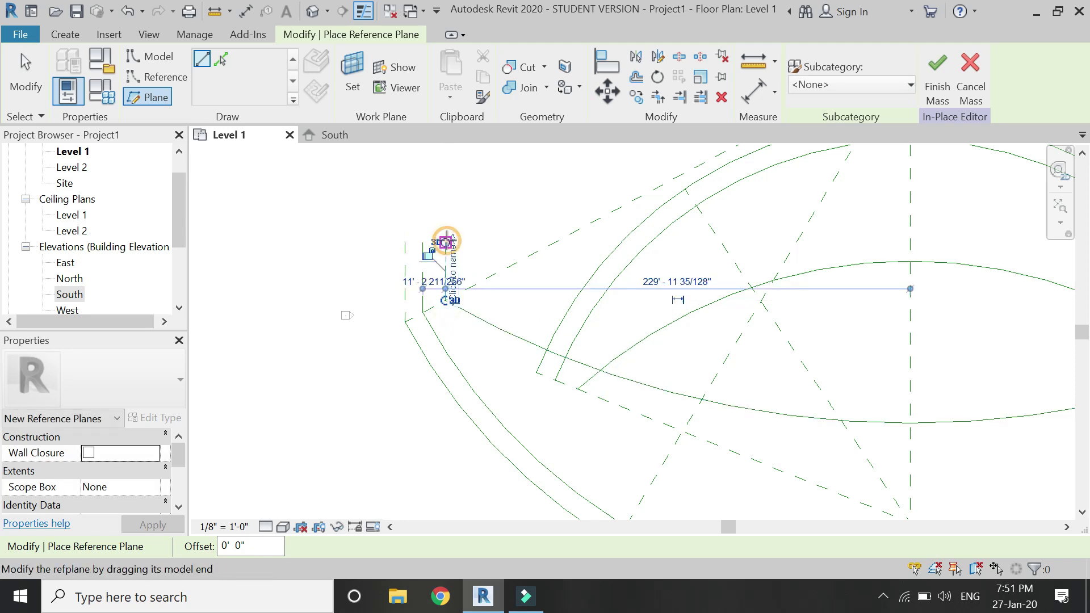
Compare the new vertical reference planes in the Level 1 plan with their positions in the South elevation
click(348, 139)
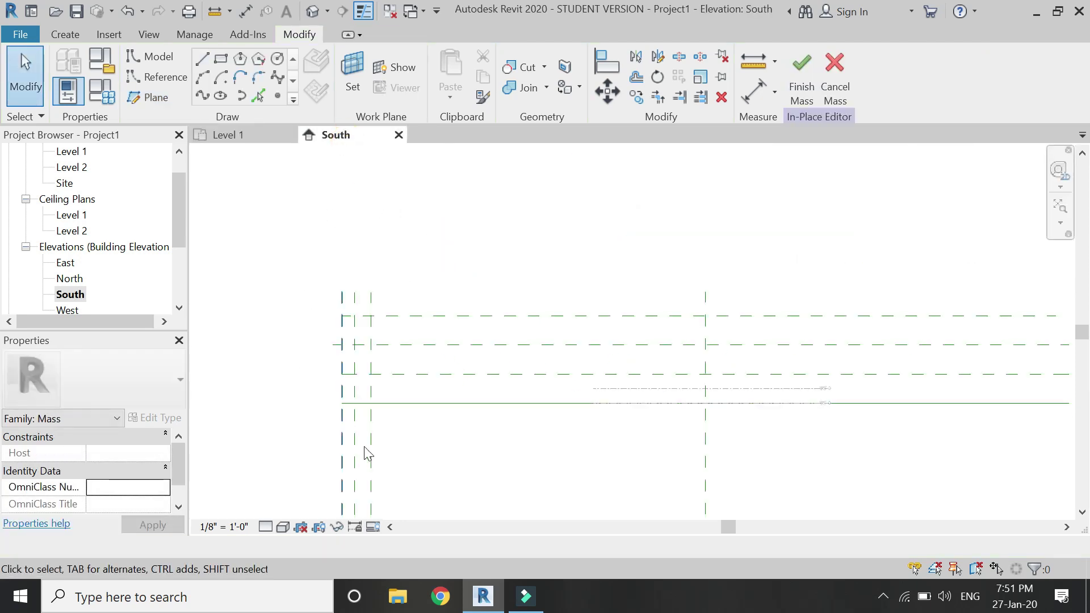
click(227, 135)
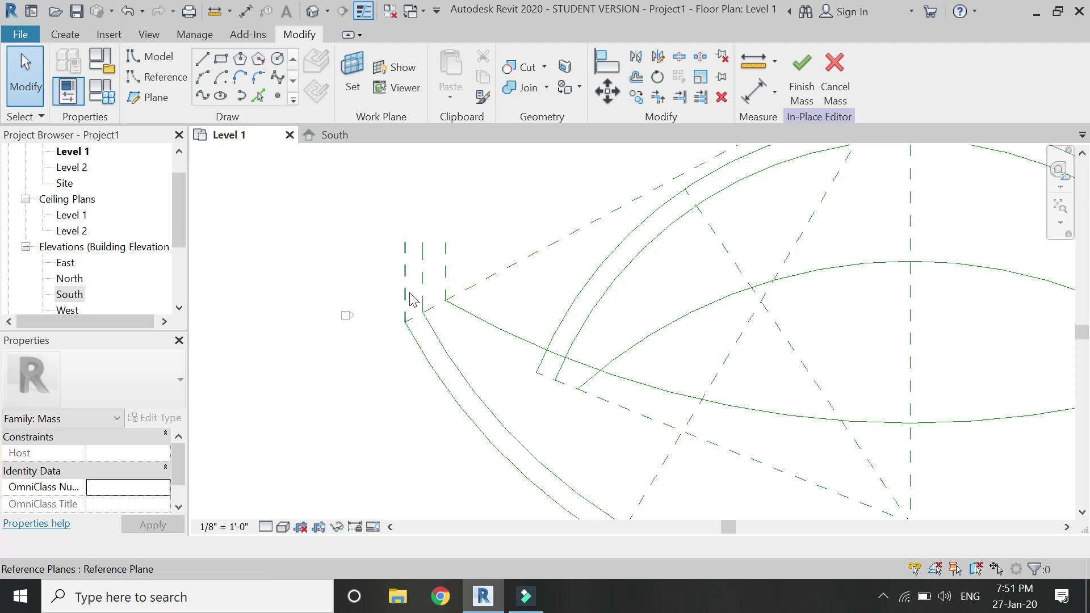
click(335, 136)
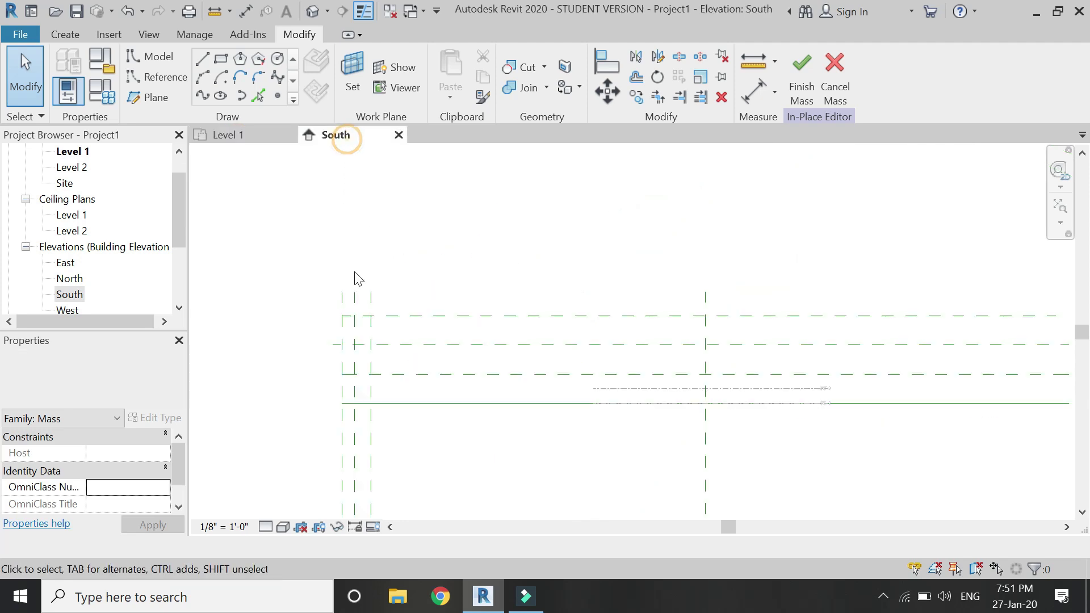
scroll(328, 398, up, 5)
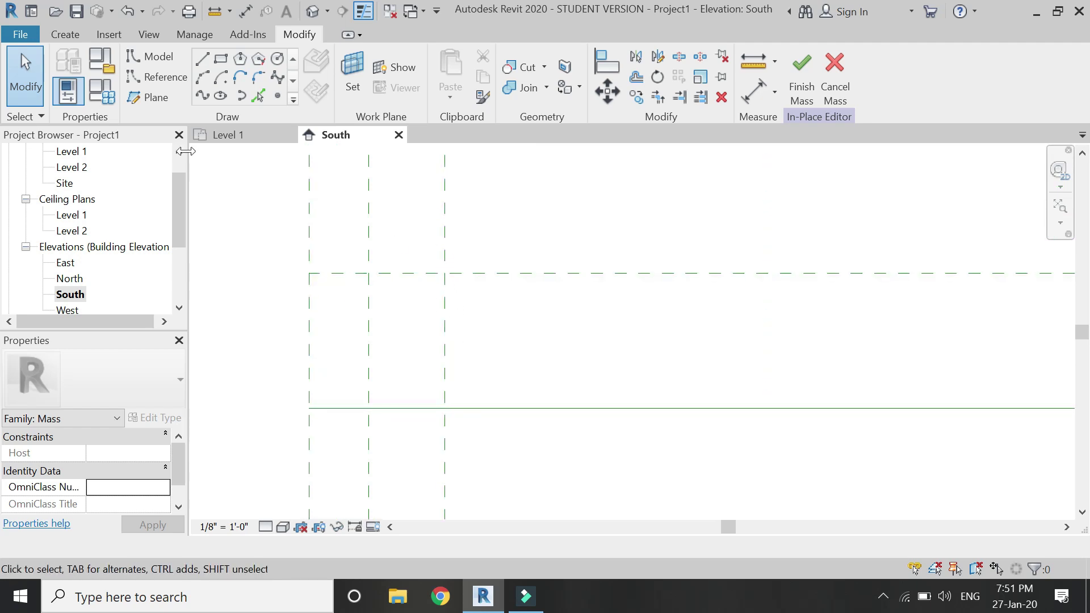
In the South elevation, draw a short horizontal reference plane from the leftmost vertical plane, about 6' below the lowest horizontal plane
click(152, 101)
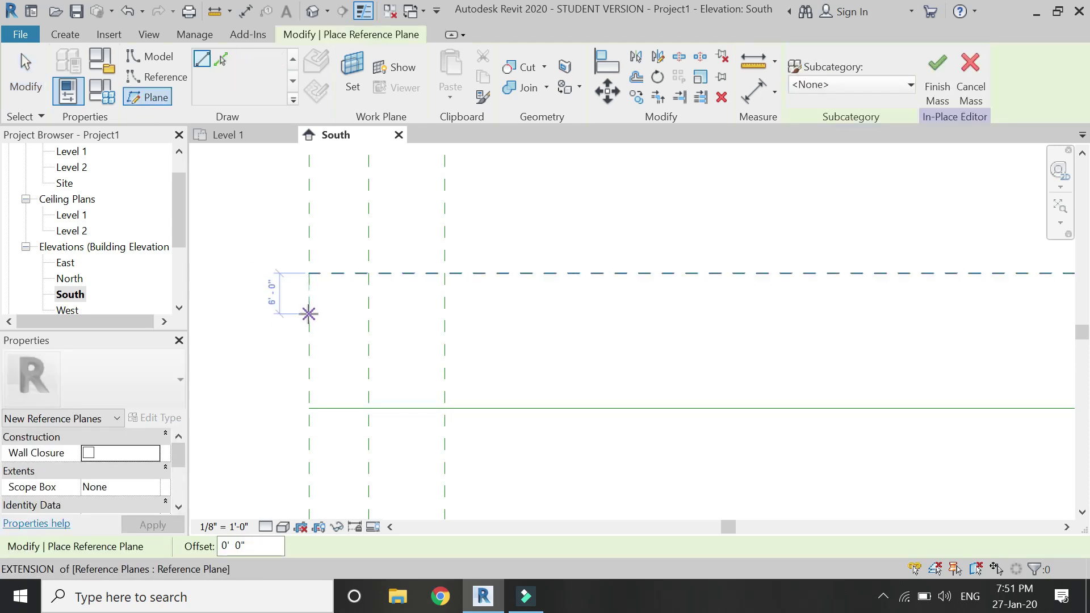
click(308, 313)
click(653, 318)
key(Escape)
key(Escape)
Set the short horizontal reference plane 10' below the horizontal plane above it
click(512, 312)
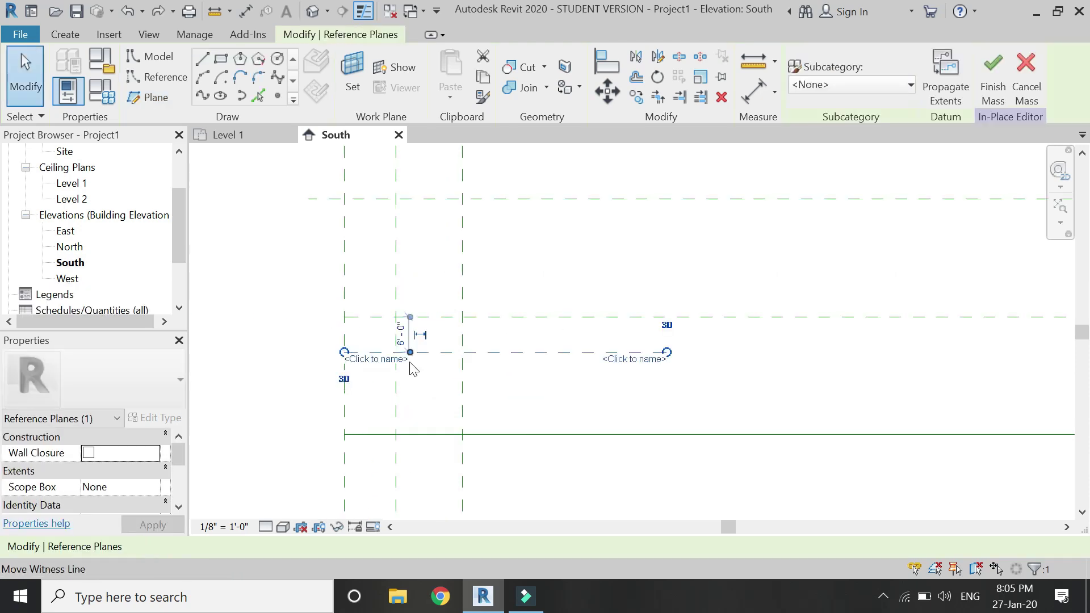
scroll(412, 368, up, 2)
click(401, 328)
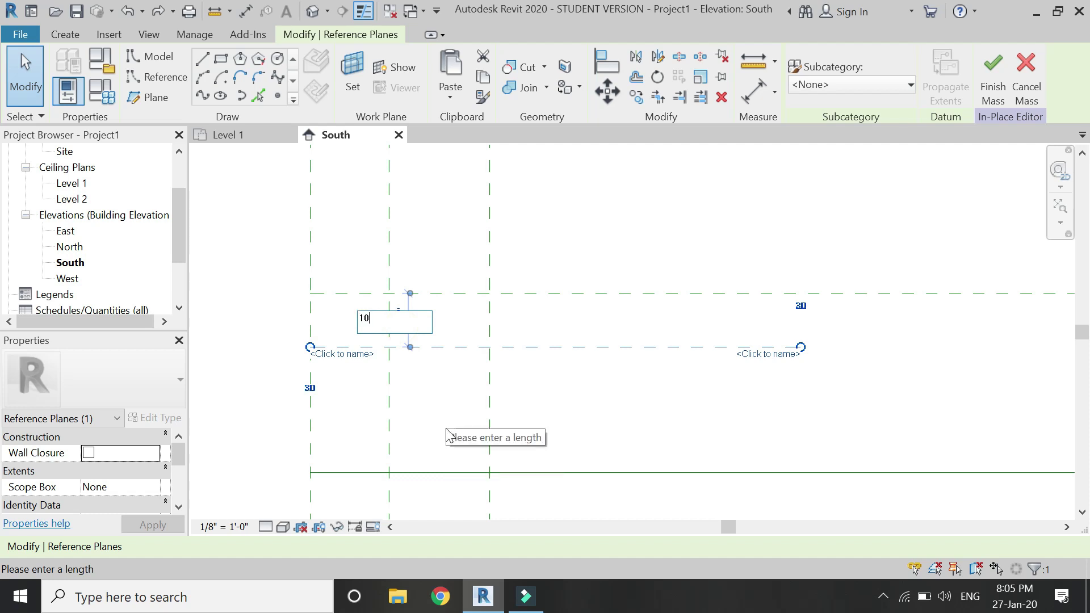
text(10)
key(Return)
scroll(390, 413, down, 3)
key(Escape)
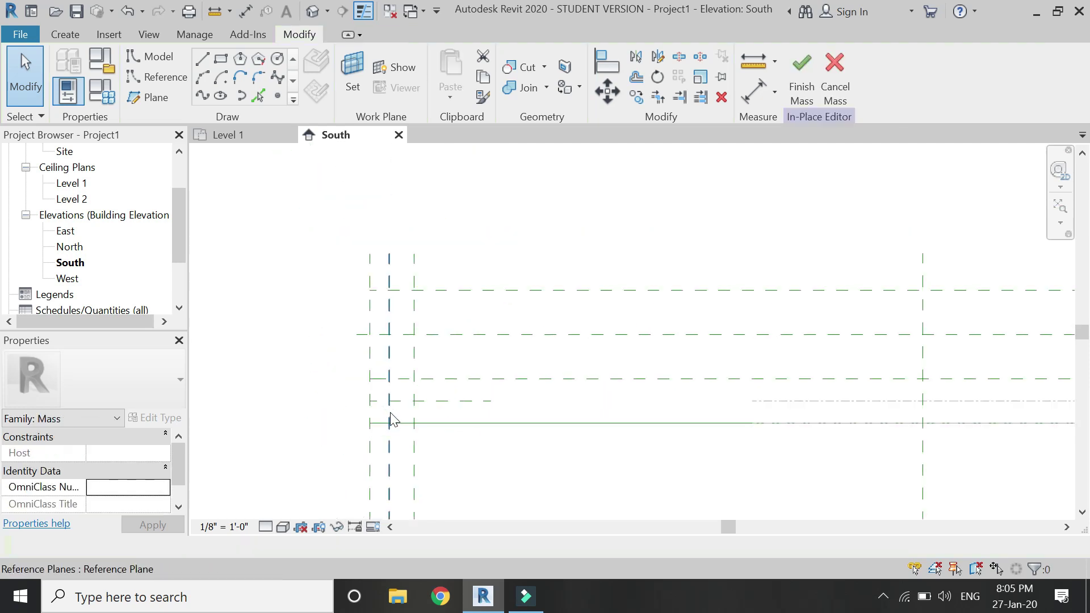
Start a reference line with Reference Plane : 1 as its named work plane
scroll(390, 413, up, 5)
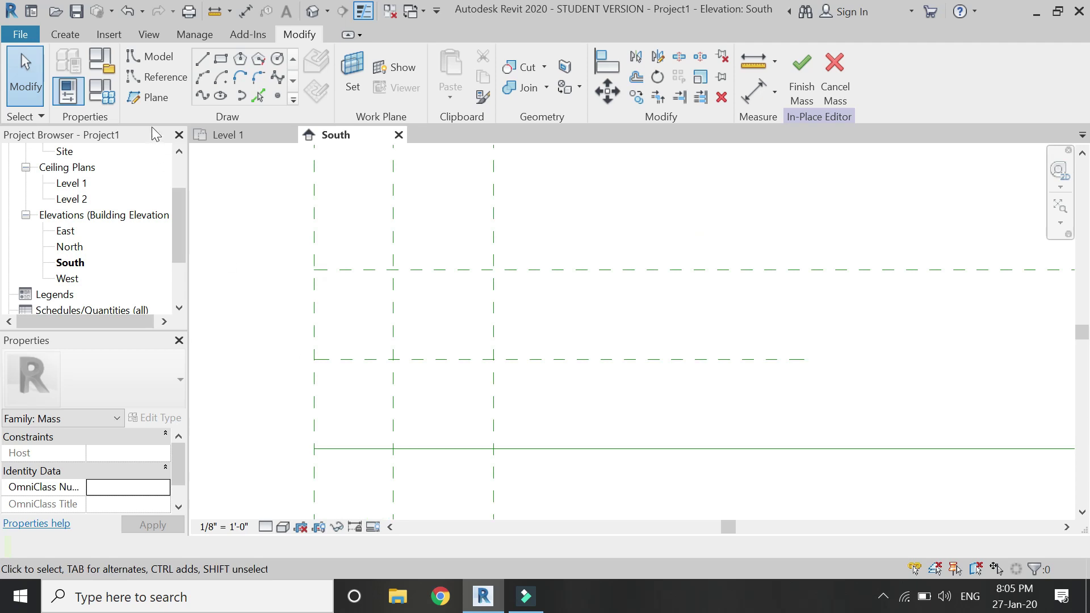
click(143, 82)
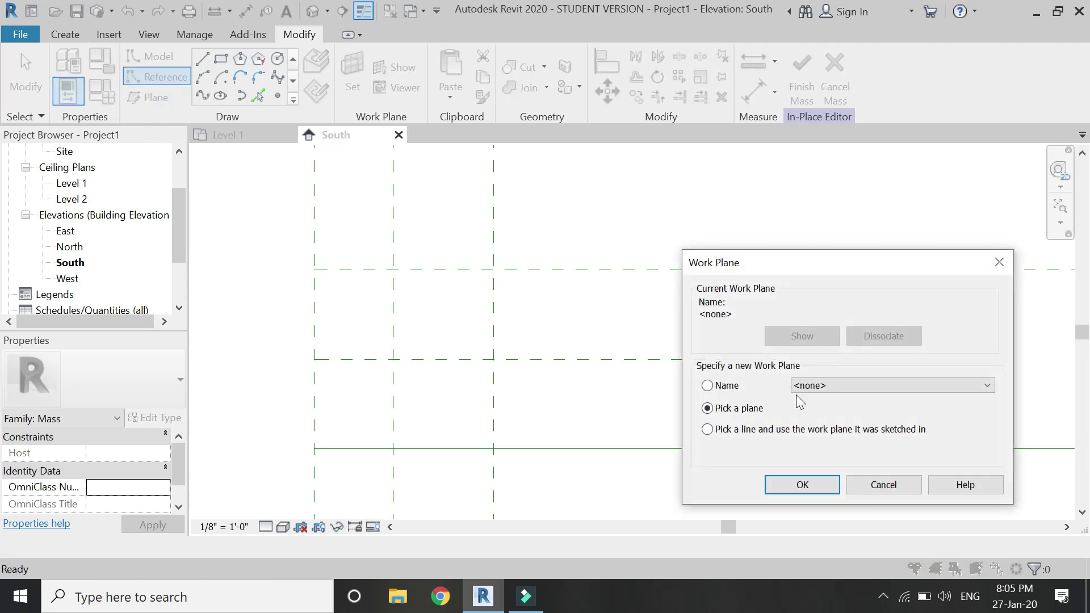
click(801, 386)
click(816, 429)
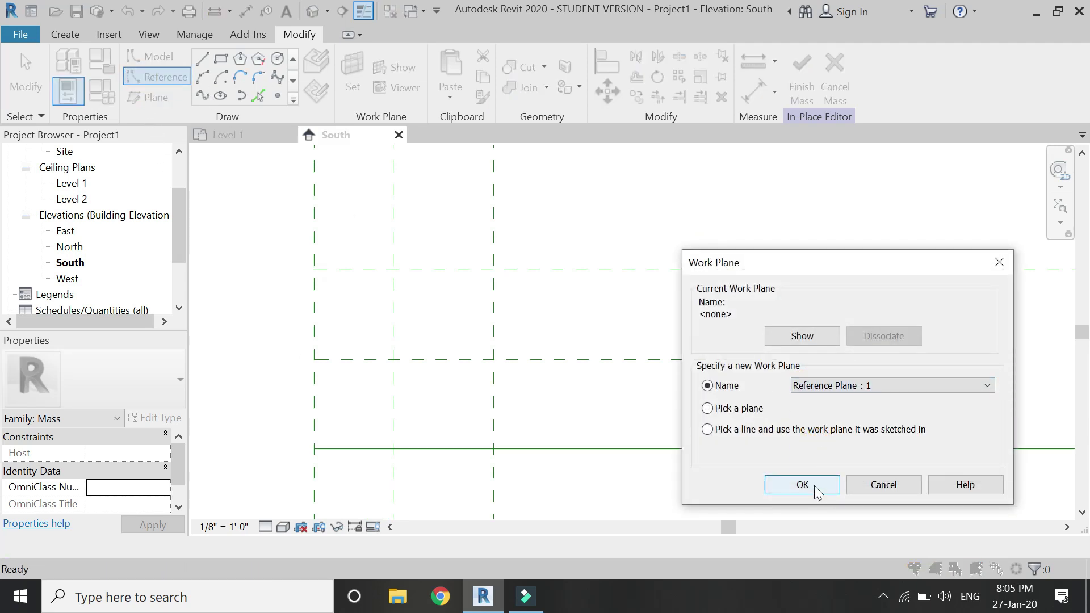
click(803, 485)
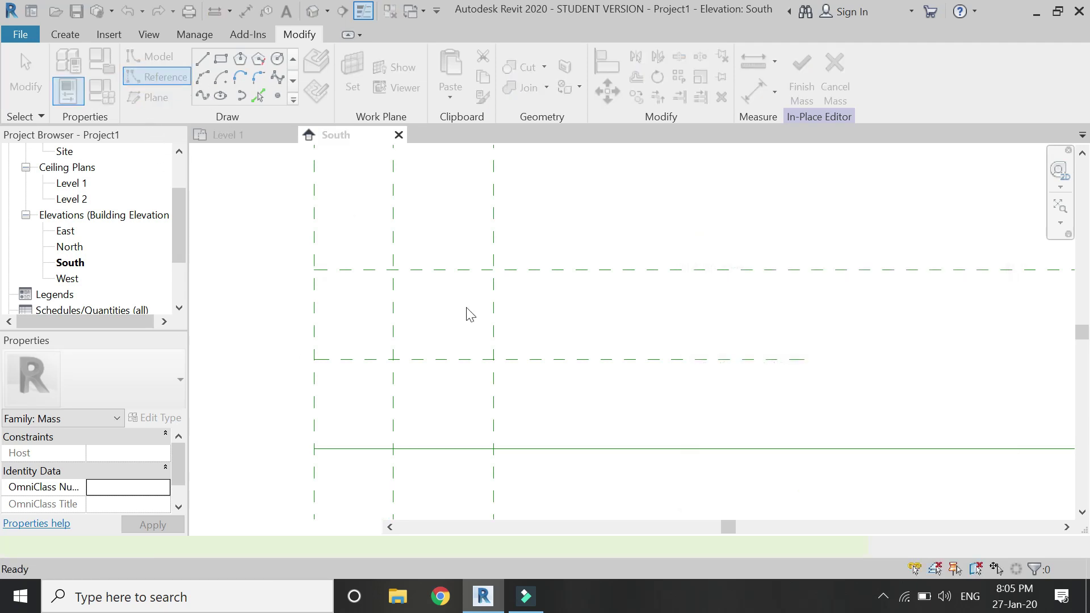
Draw a spline reference line: third vertical plane at the short horizontal plane, first vertical at the next horizontal above, second vertical at Level 1
click(201, 96)
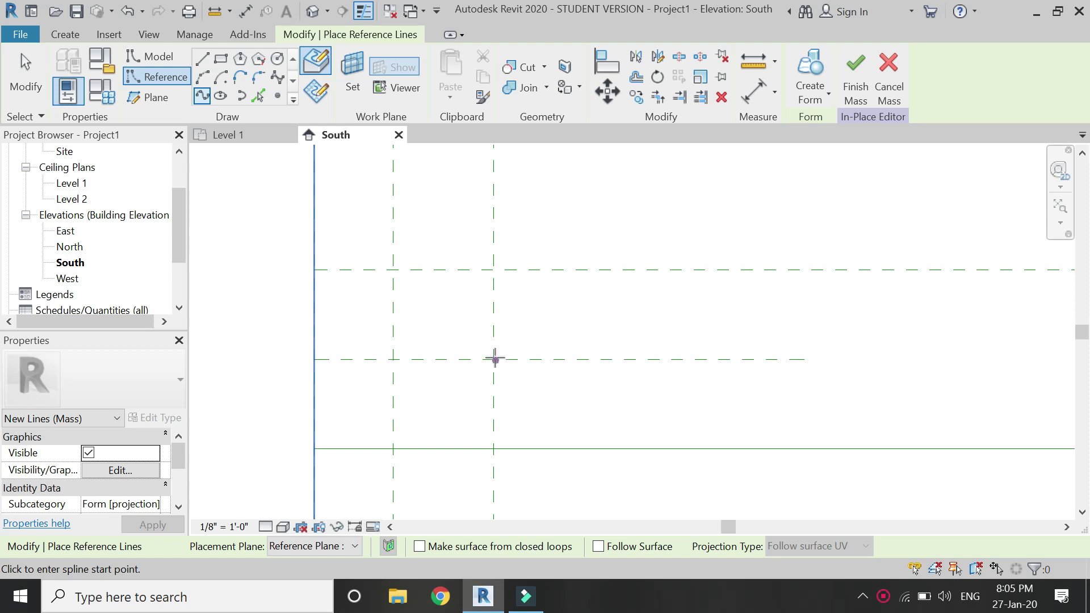
click(494, 358)
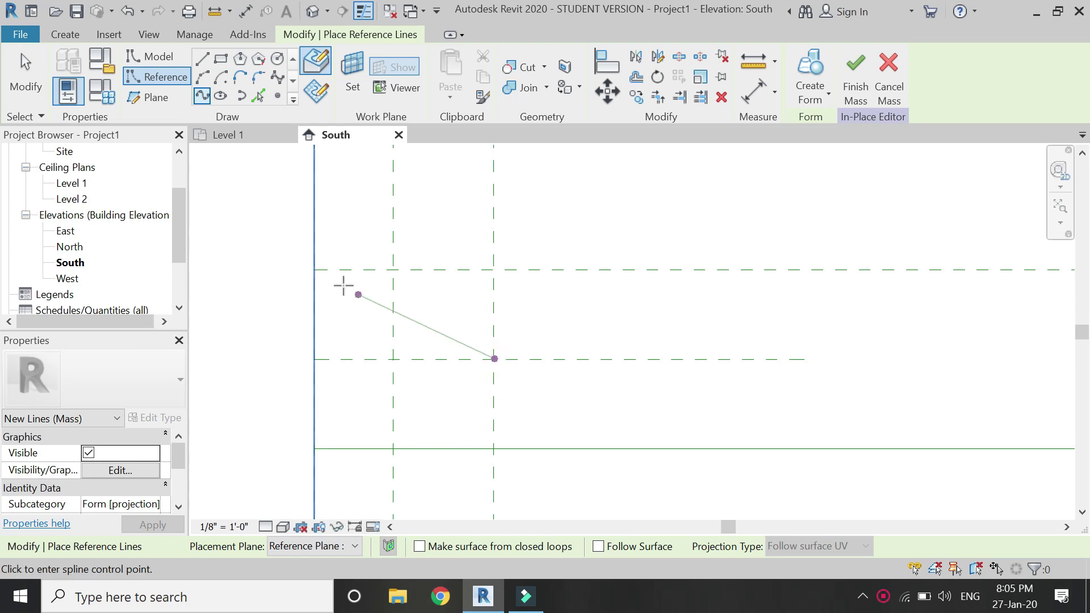
click(314, 269)
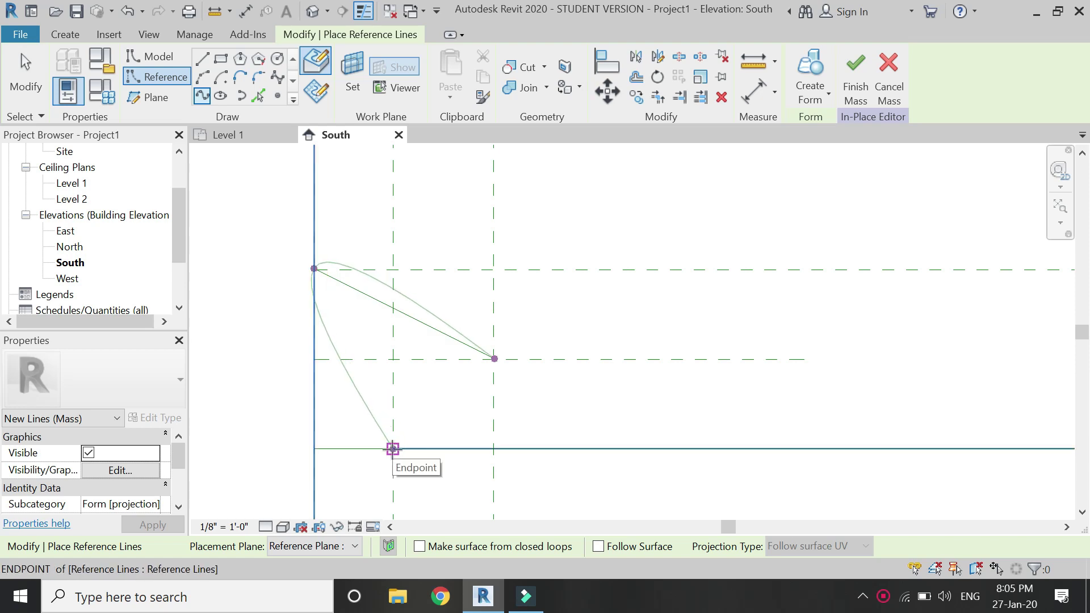
click(393, 449)
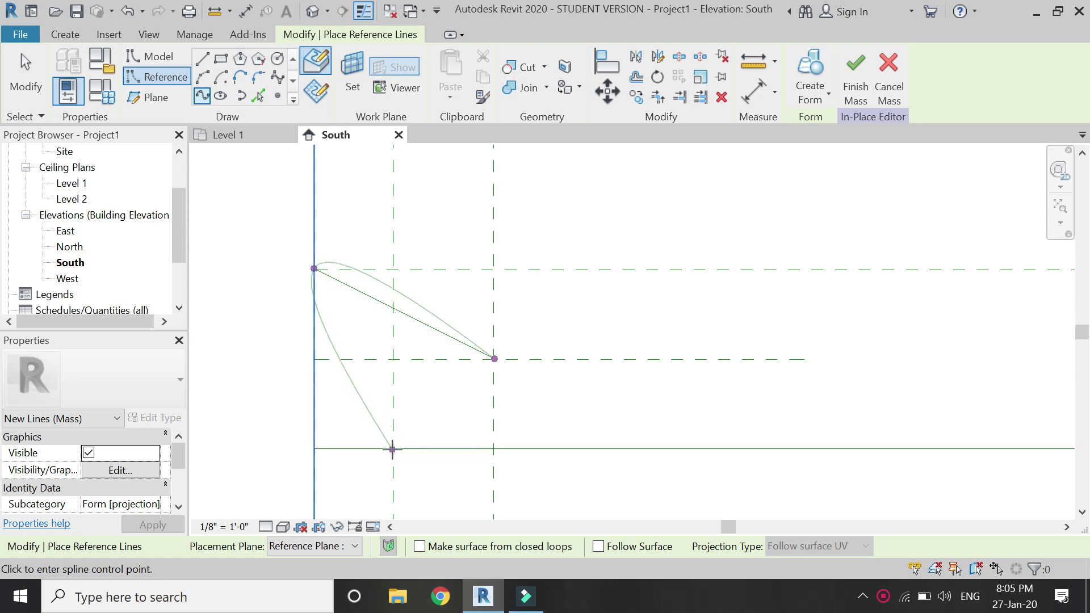
key(Escape)
key(Escape)
Move the spline's lower end point exactly onto the crossing of the second vertical plane and the Level 1 line, and check it in 3D
scroll(392, 451, up, 5)
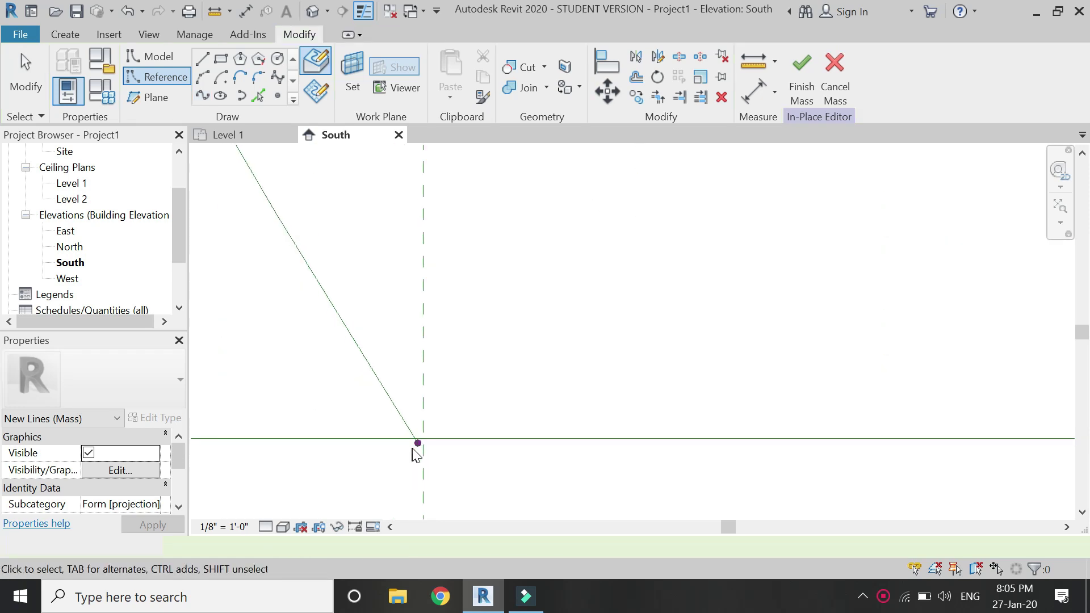
scroll(416, 454, up, 4)
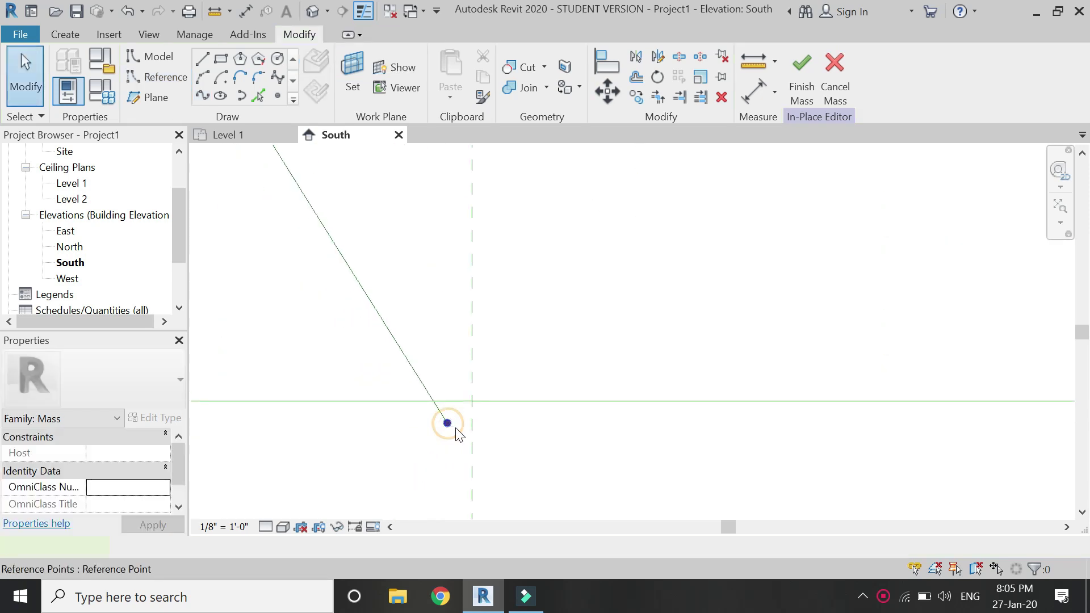
click(459, 435)
drag(501, 426, 507, 427)
drag(472, 382, 461, 381)
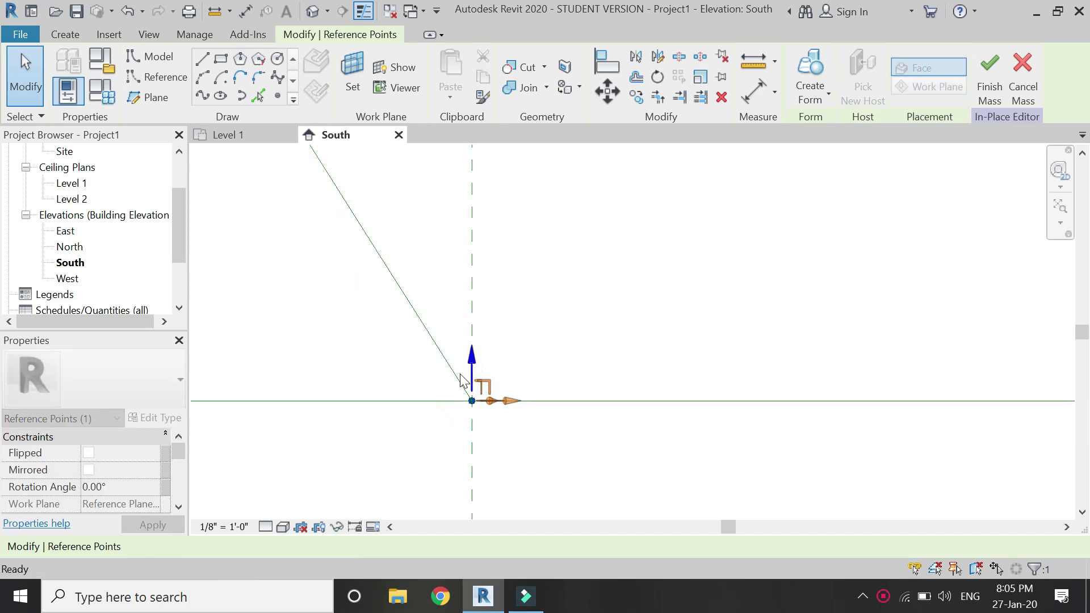
key(Escape)
scroll(381, 435, down, 4)
scroll(349, 447, down, 3)
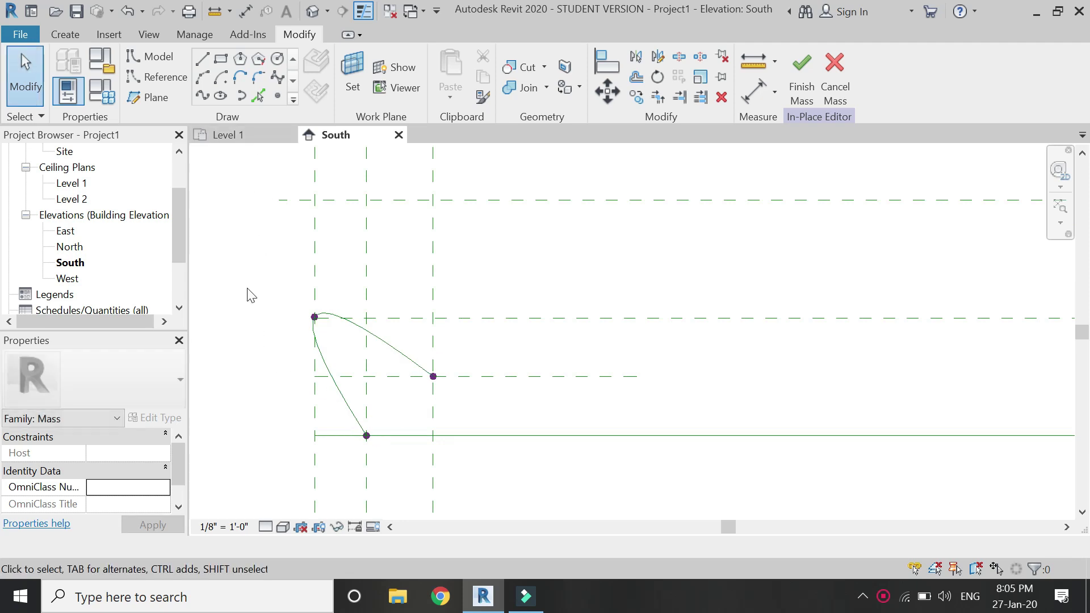
click(311, 13)
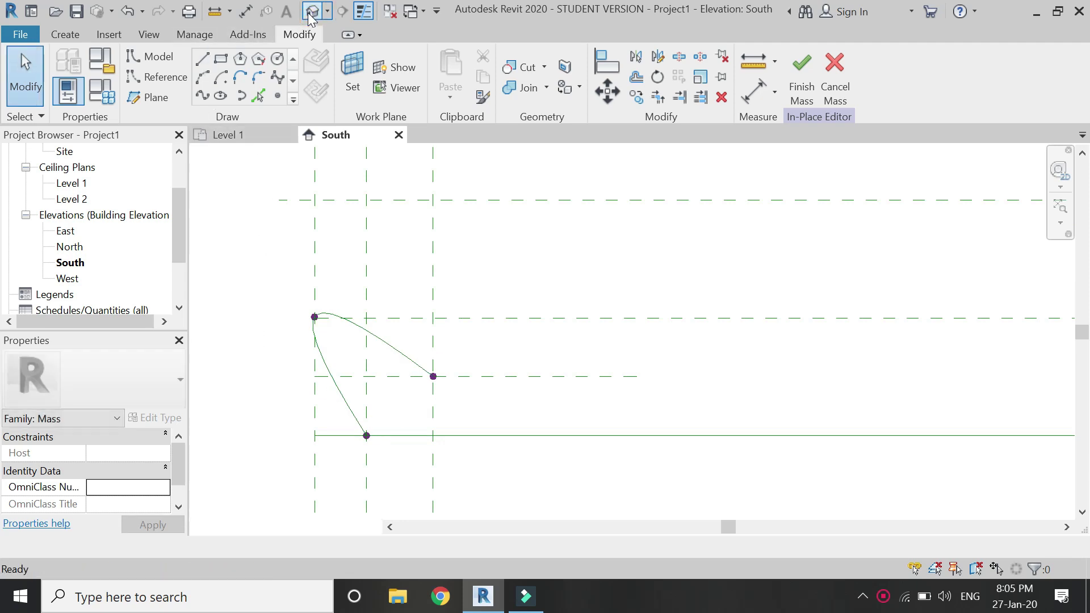
scroll(532, 291, up, 2)
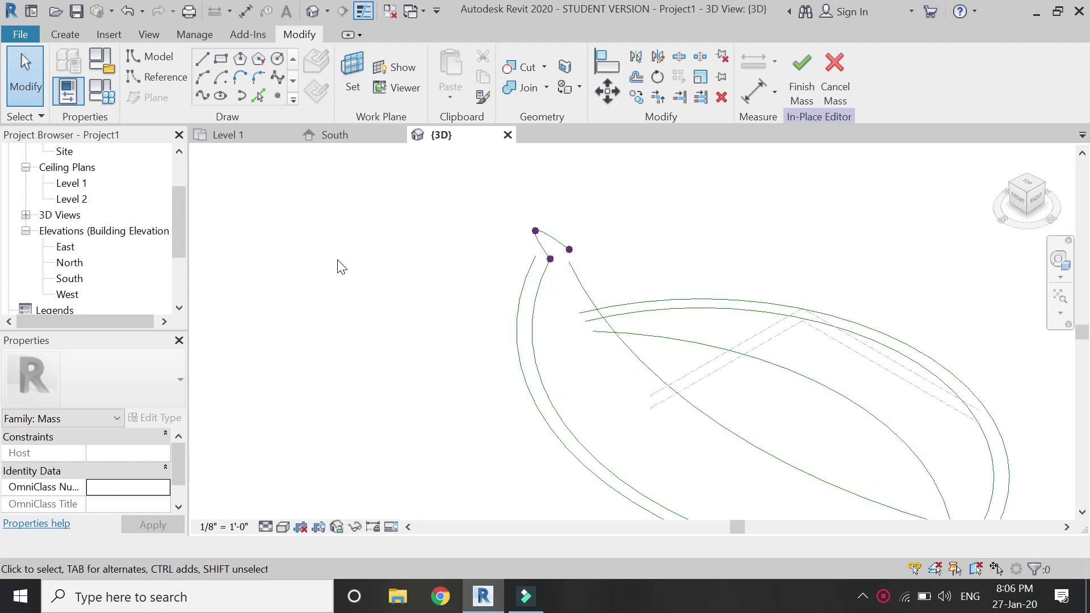
In the Level 1 plan, draw three vertical reference planes upward from where the second radial plane meets the three lower arcs
click(337, 139)
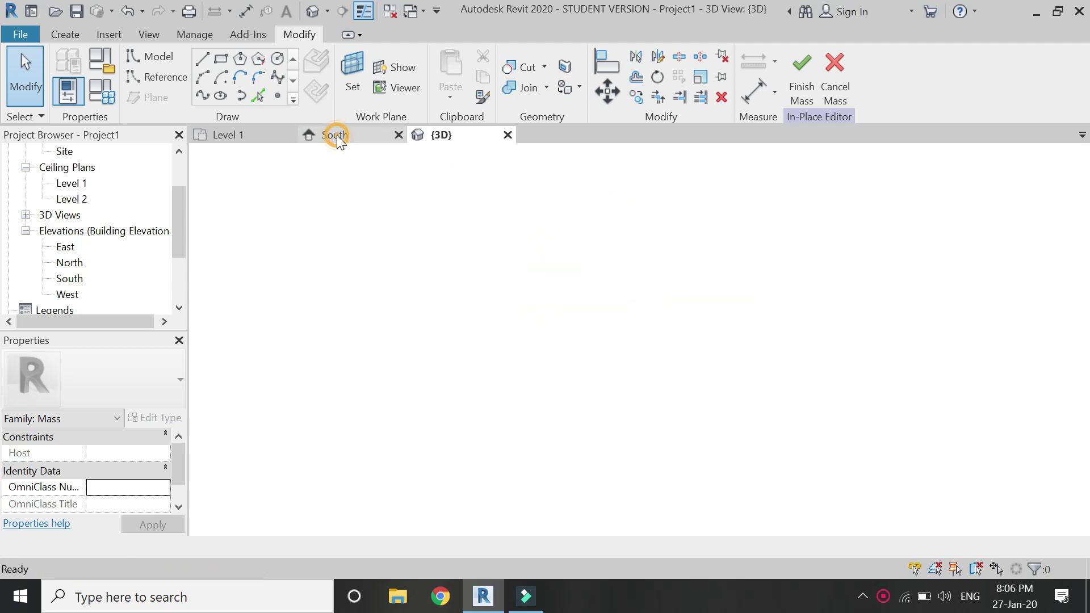
click(255, 139)
scroll(280, 297, down, 2)
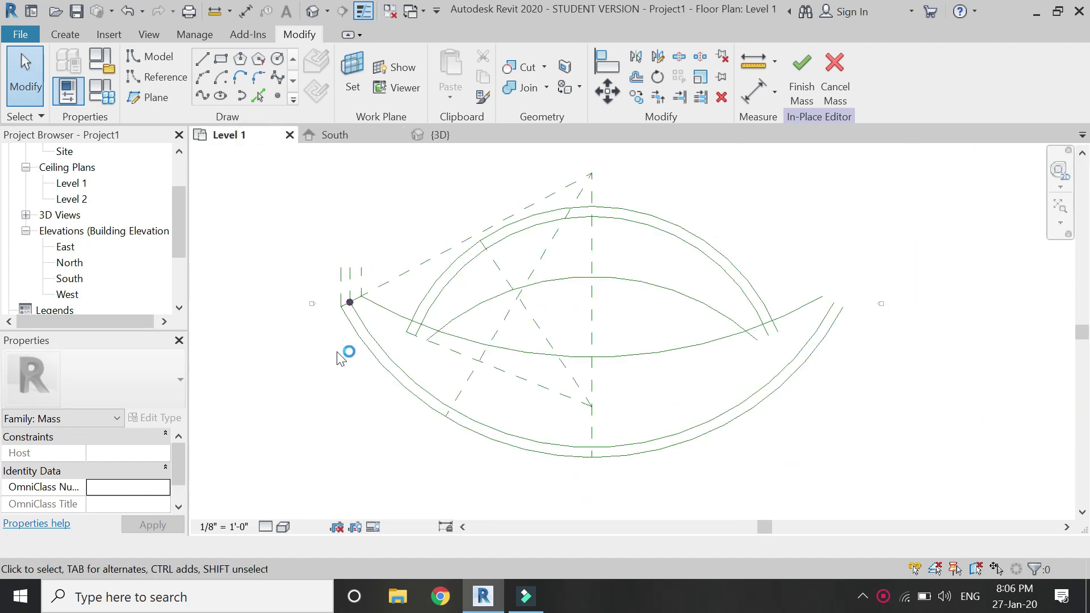
click(452, 420)
click(452, 289)
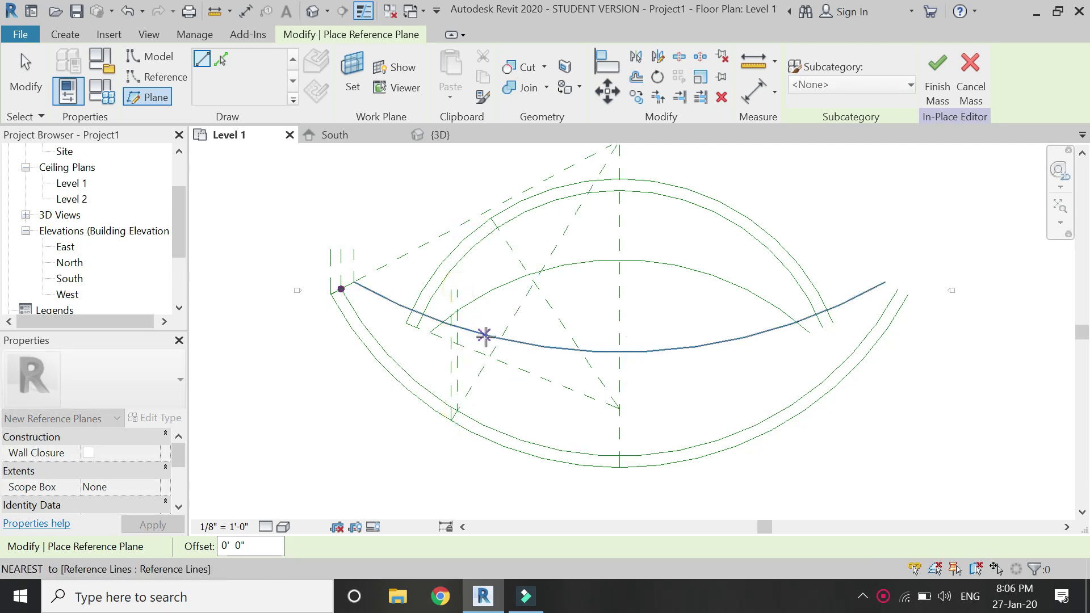
scroll(485, 335, up, 2)
click(505, 341)
click(505, 252)
key(Escape)
key(Escape)
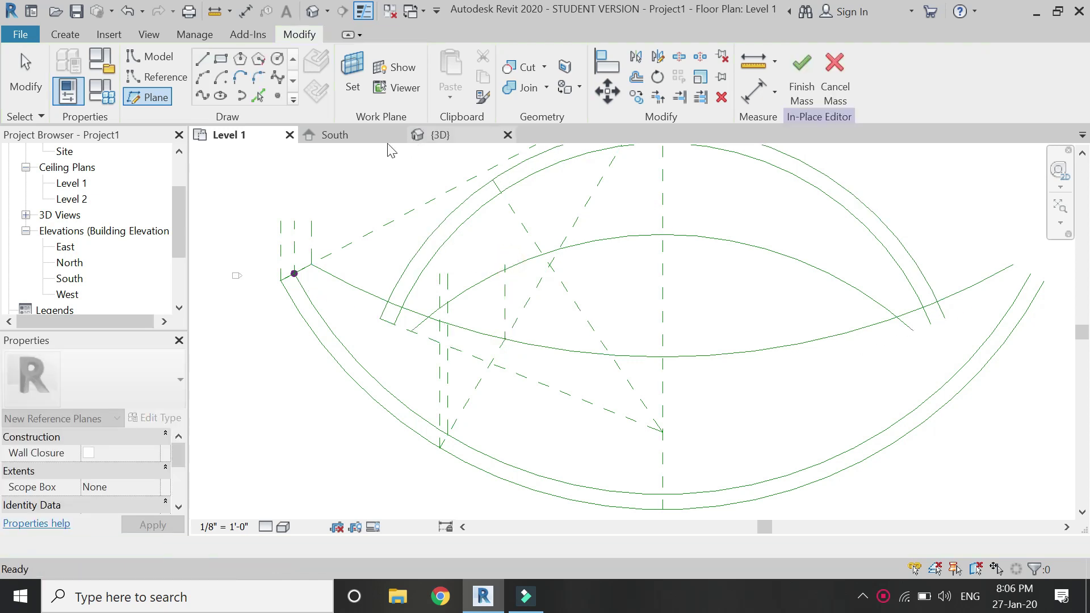
In the South elevation, set the work plane to the named Reference Plane : 2
click(343, 137)
scroll(295, 301, down, 2)
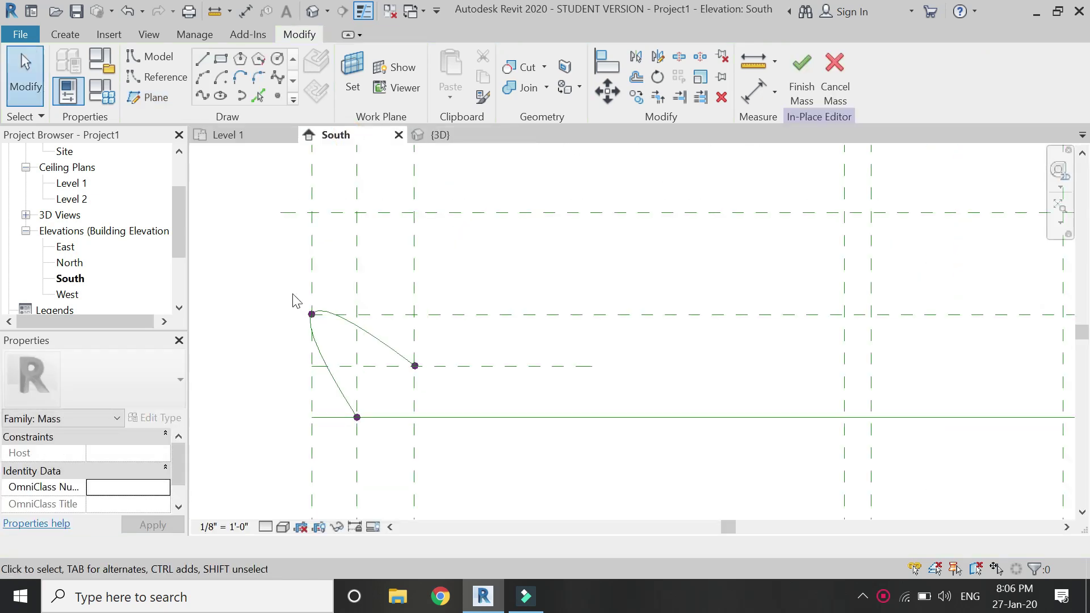
click(352, 74)
click(820, 391)
click(835, 430)
click(823, 489)
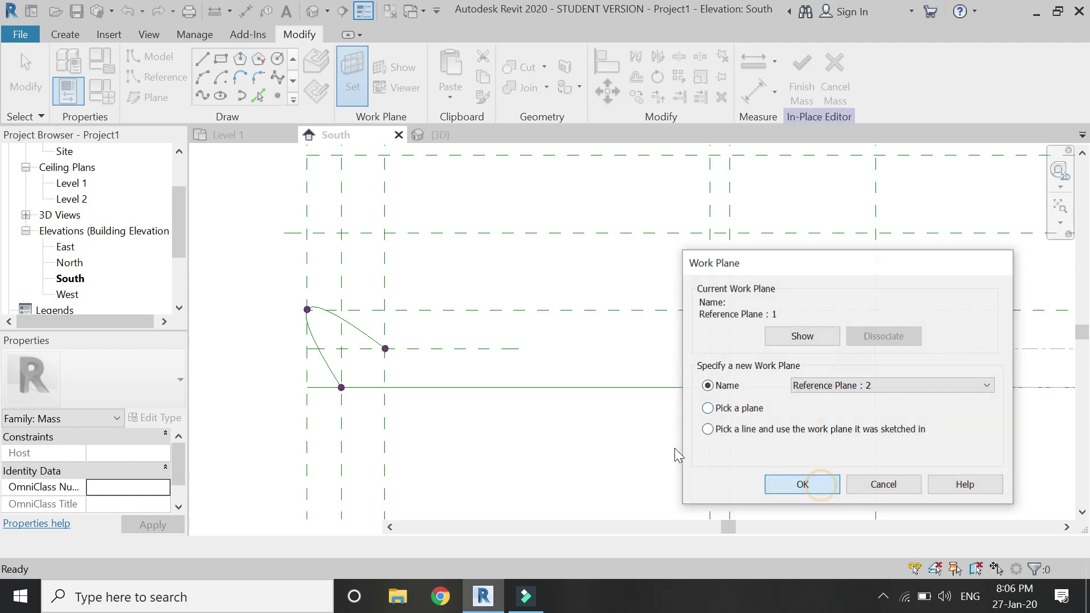
Draw a short horizontal reference plane across the second group of vertical planes, about 10'-9" below the middle horizontal plane
scroll(445, 389, down, 2)
scroll(720, 370, up, 2)
click(147, 97)
click(313, 280)
click(779, 279)
key(Escape)
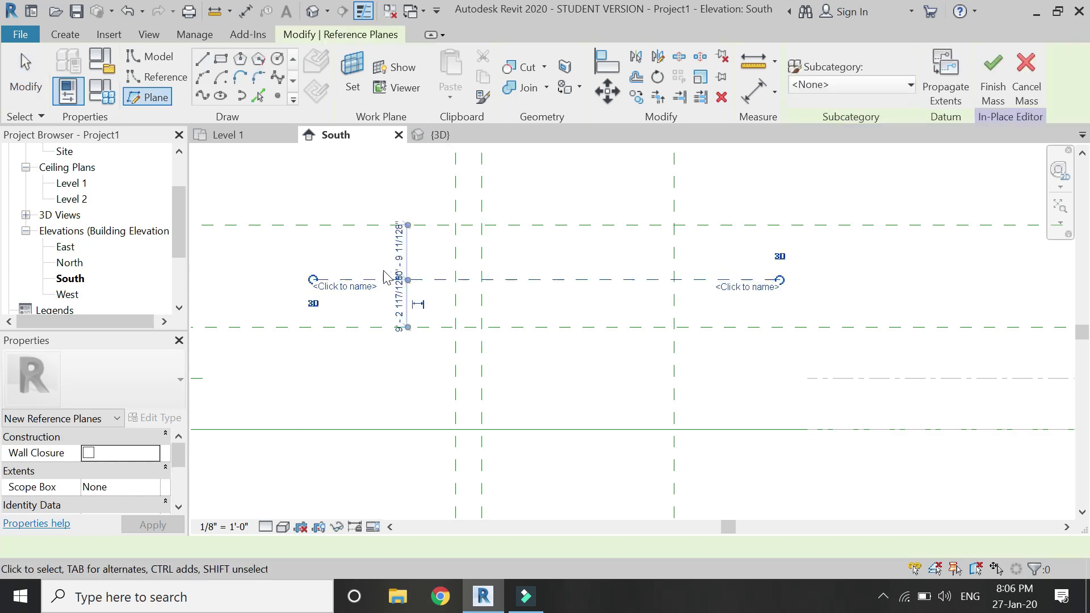
Set the second short horizontal reference plane 10' below the middle horizontal plane
click(400, 252)
text(10)
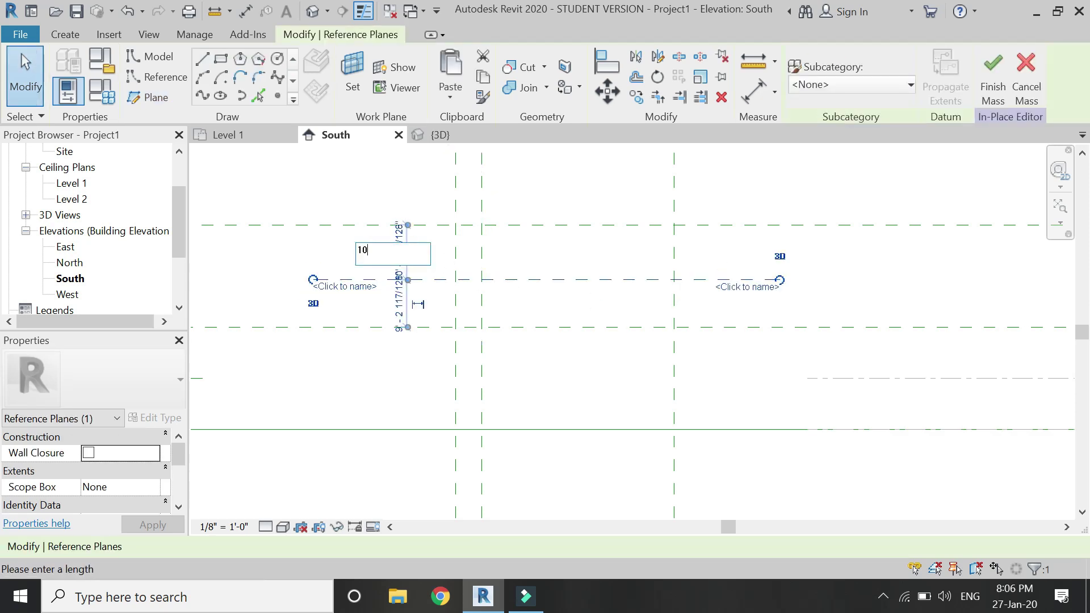
key(Return)
click(426, 309)
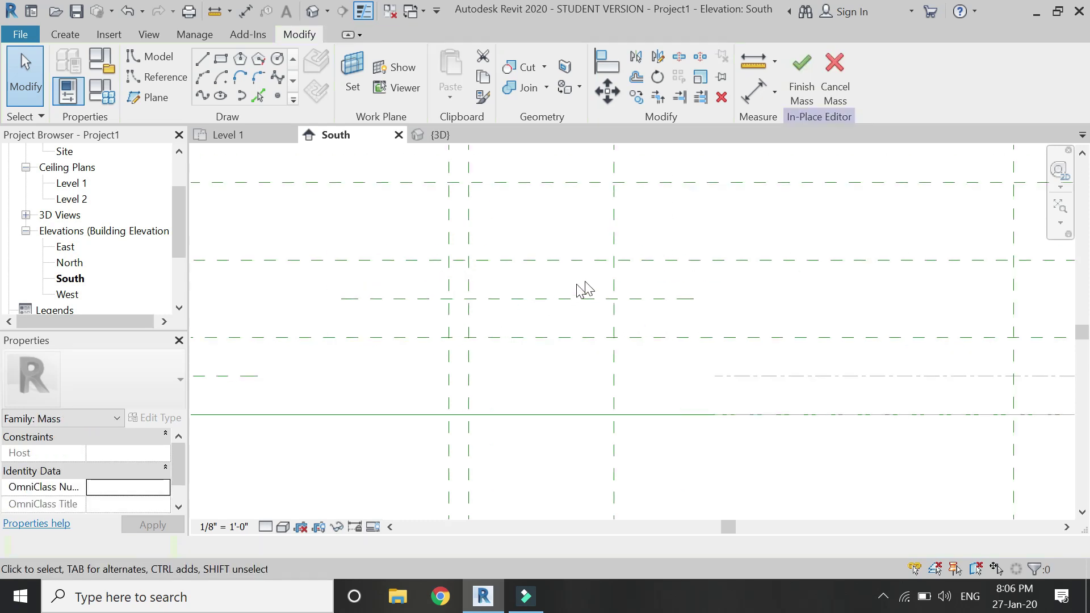
Draw a spline reference line in the second group: third vertical at the short horizontal plane, first vertical at the middle horizontal, second vertical at Level 1
scroll(417, 309, up, 1)
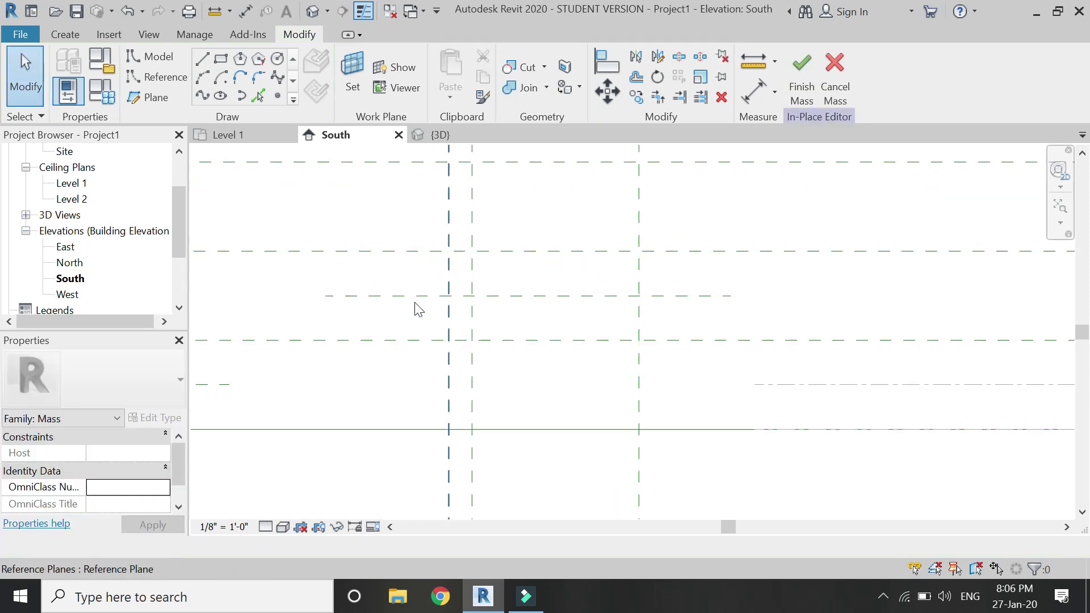
click(145, 80)
click(201, 98)
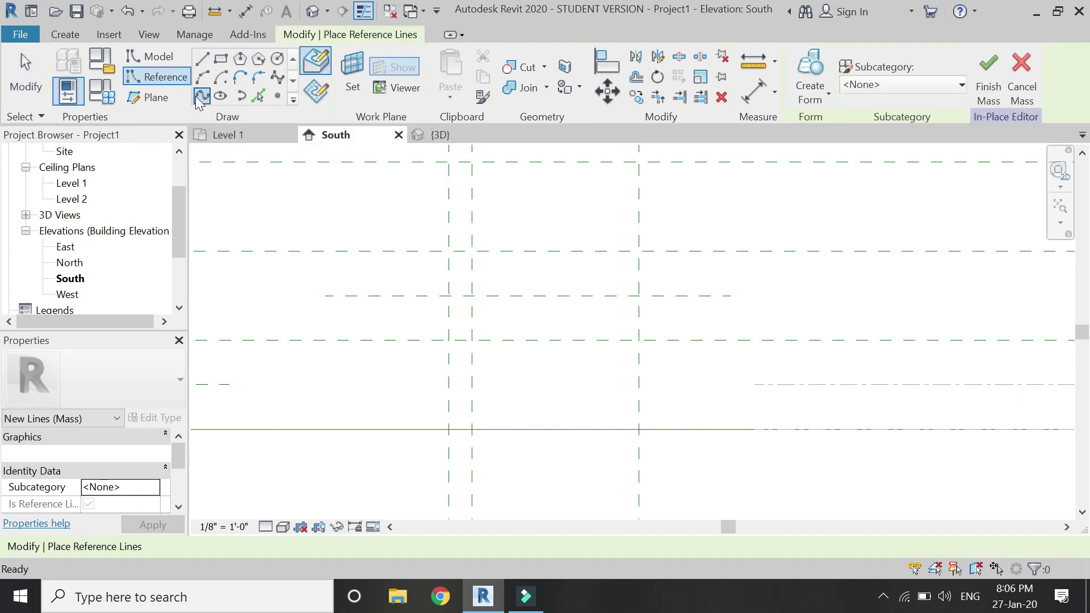
click(638, 297)
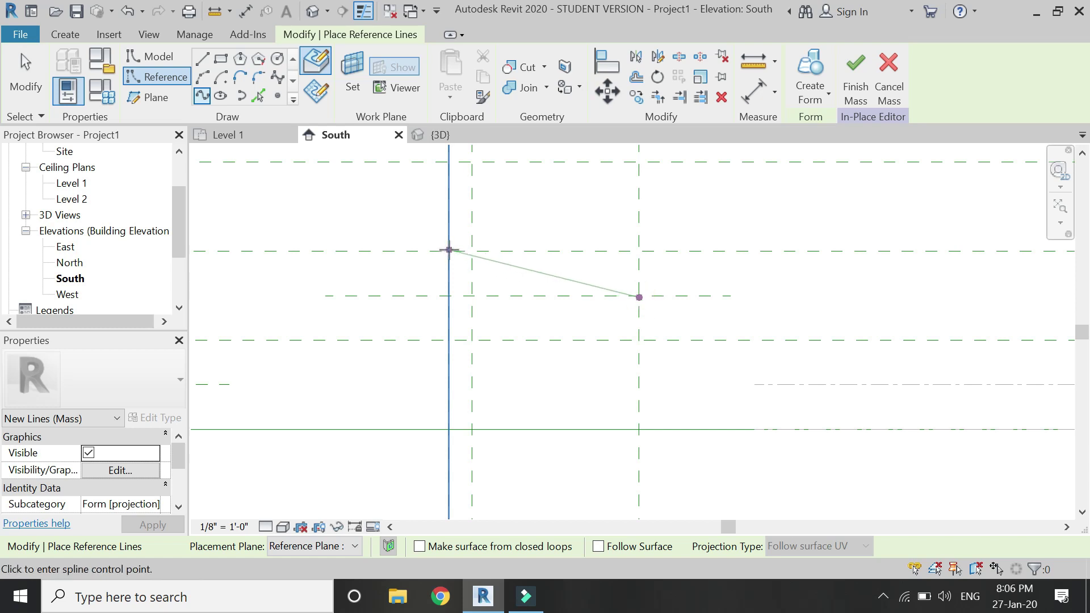
click(448, 250)
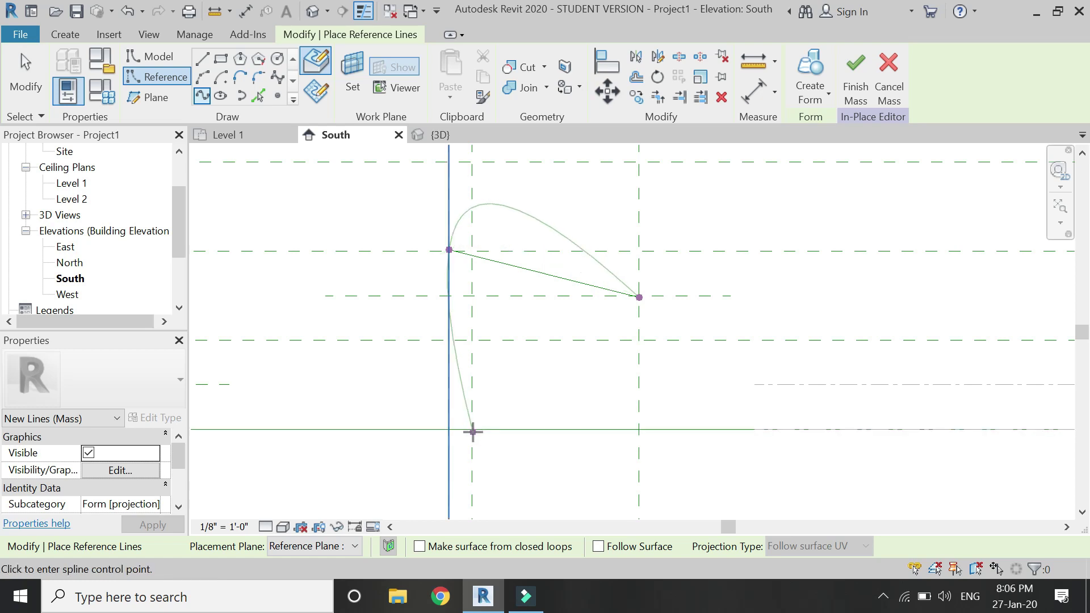
click(472, 431)
key(Escape)
key(Escape)
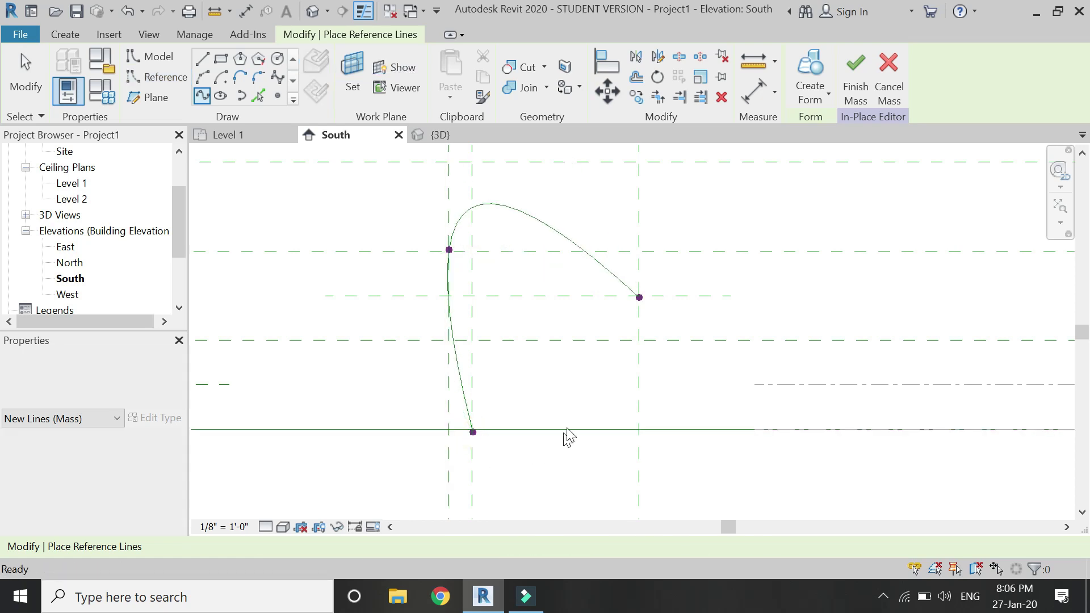
Move the second spline's lowest point onto the intersection of Level 1 and the second vertical reference plane
scroll(606, 381, down, 3)
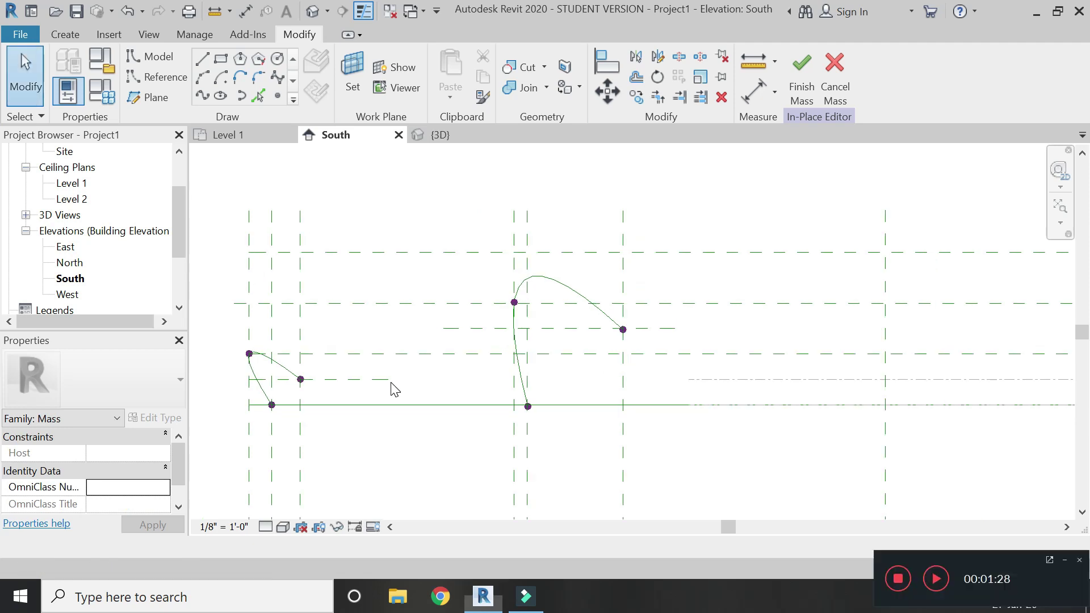
scroll(565, 333, up, 2)
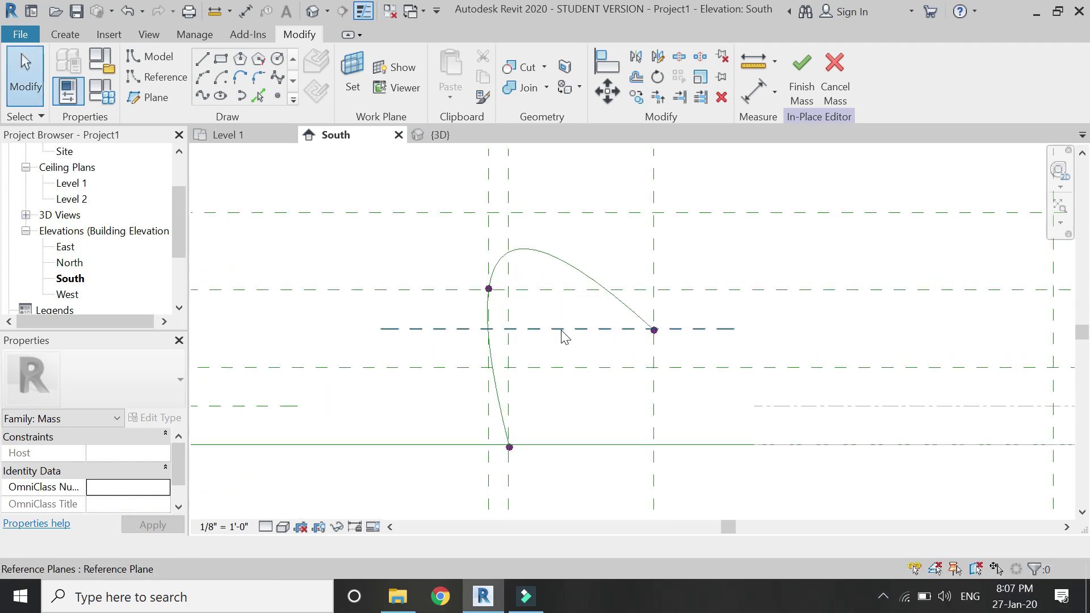
scroll(508, 448, up, 5)
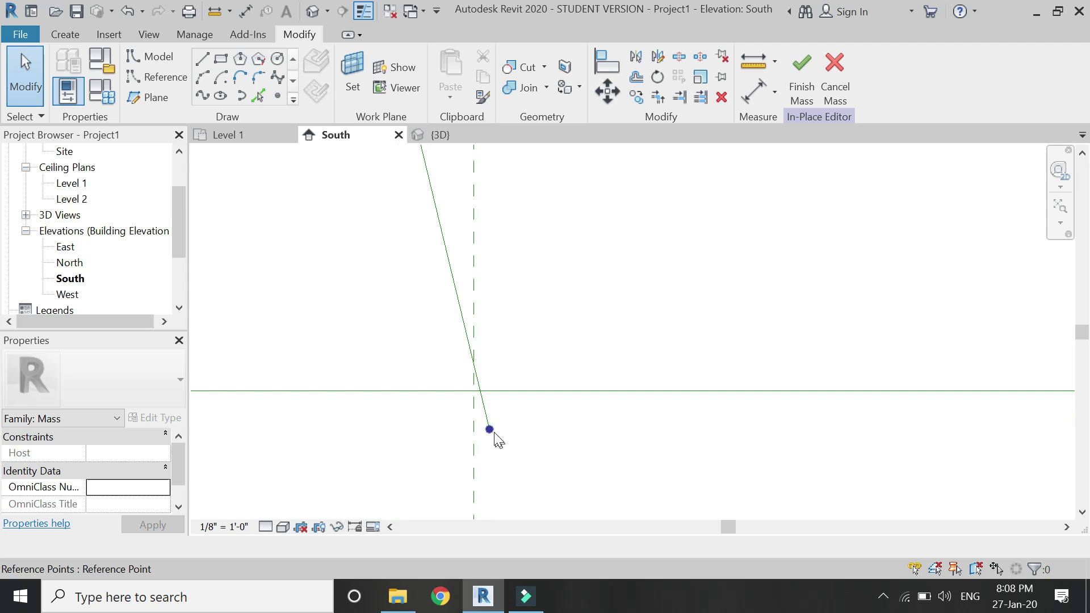
click(491, 430)
mouse_move(511, 430)
mouse_down()
mouse_move(519, 437)
mouse_move(511, 430)
mouse_up()
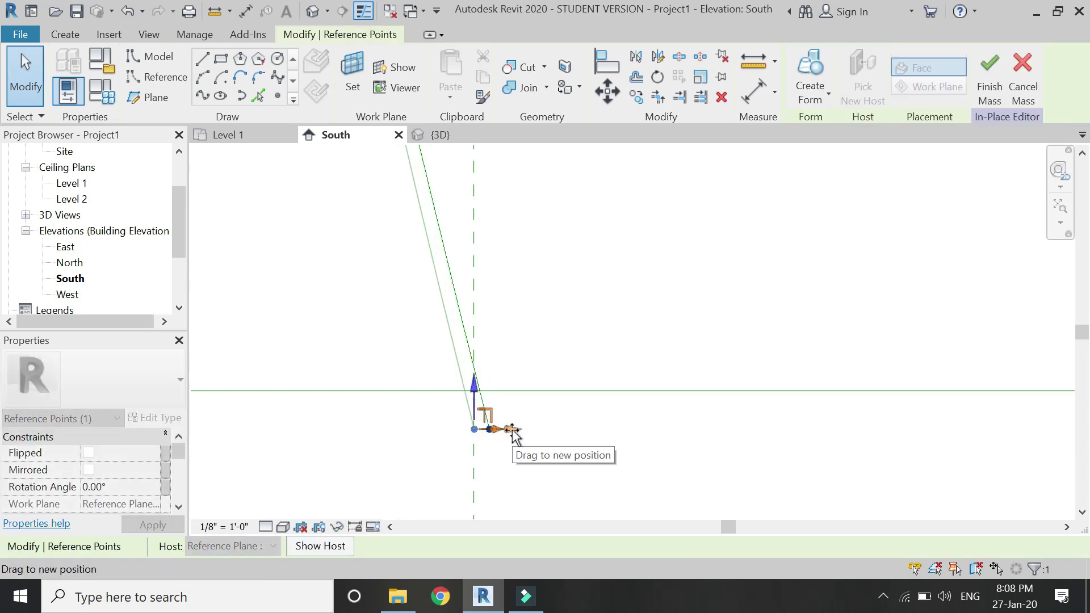
drag(480, 395, 484, 357)
click(431, 445)
scroll(426, 440, down, 3)
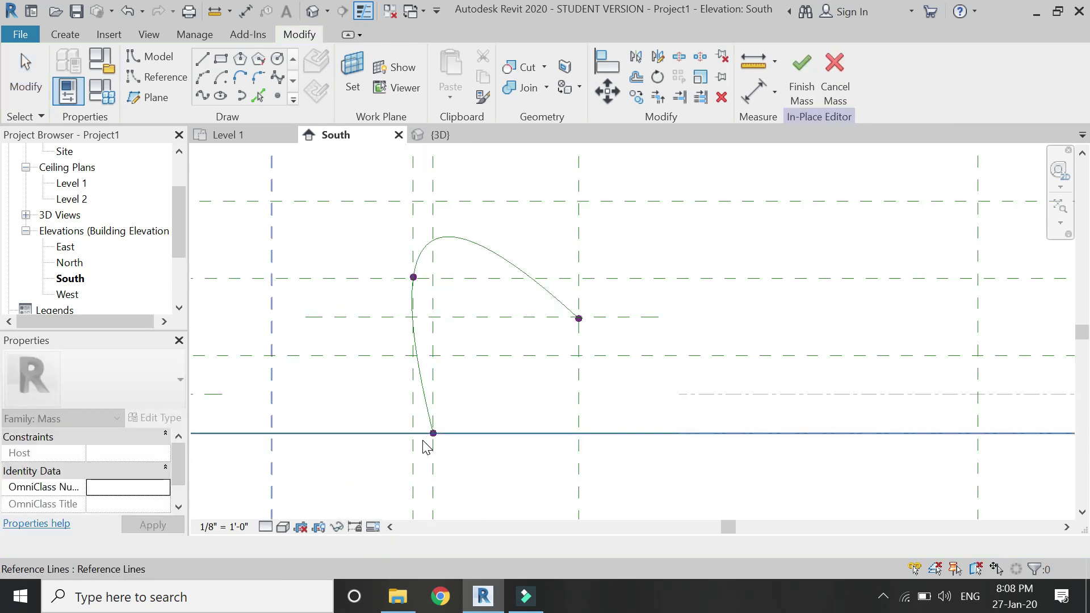
scroll(427, 448, down, 3)
In the Level 1 plan, delete both groups of short vertical reference planes above the radial profile lines
click(246, 136)
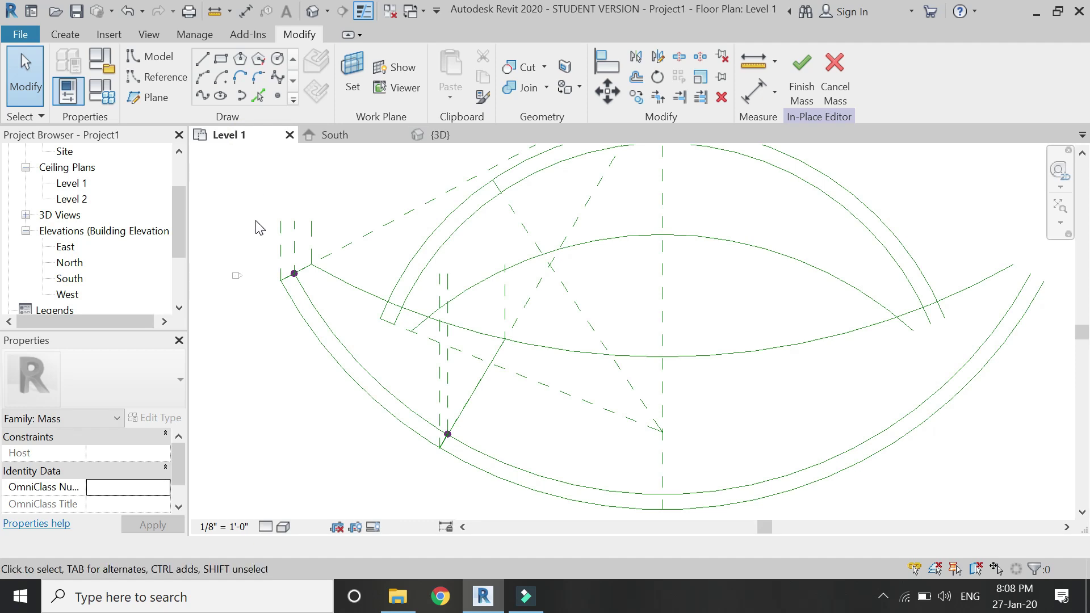
drag(342, 196, 269, 233)
key(Delete)
drag(457, 367, 429, 387)
key(Delete)
scroll(615, 414, down, 2)
scroll(624, 409, up, 1)
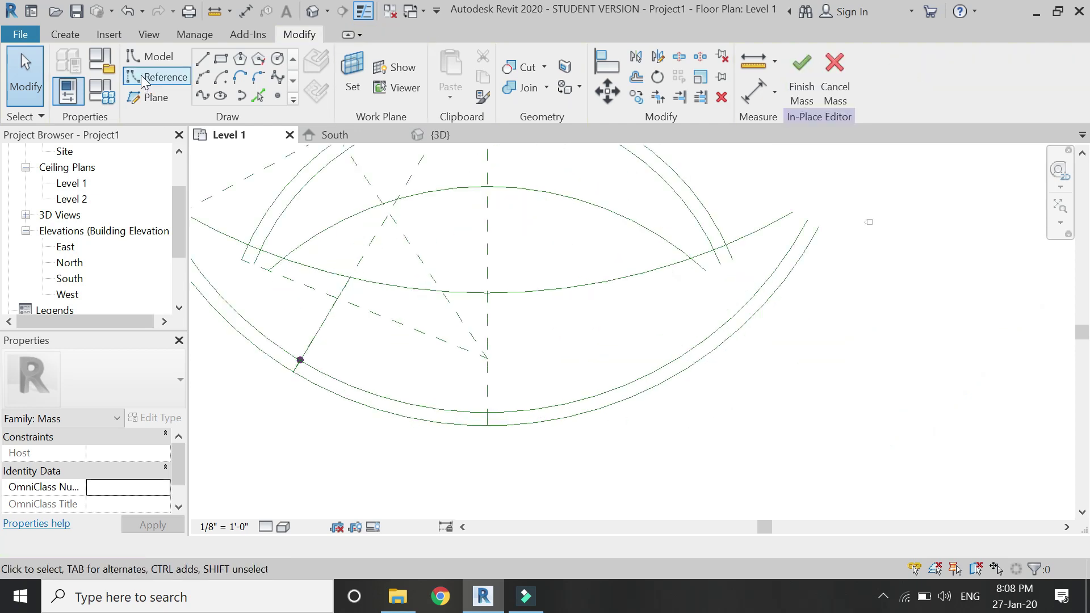
Draw three horizontal reference planes starting where the central vertical plane crosses the three lower arcs
click(152, 100)
click(488, 293)
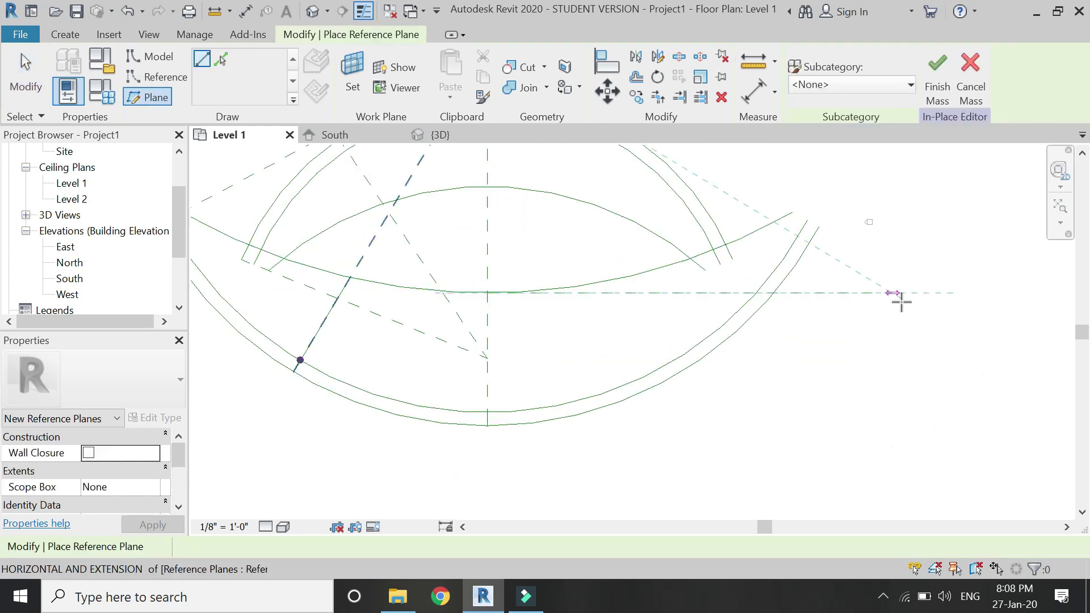
click(894, 294)
click(488, 412)
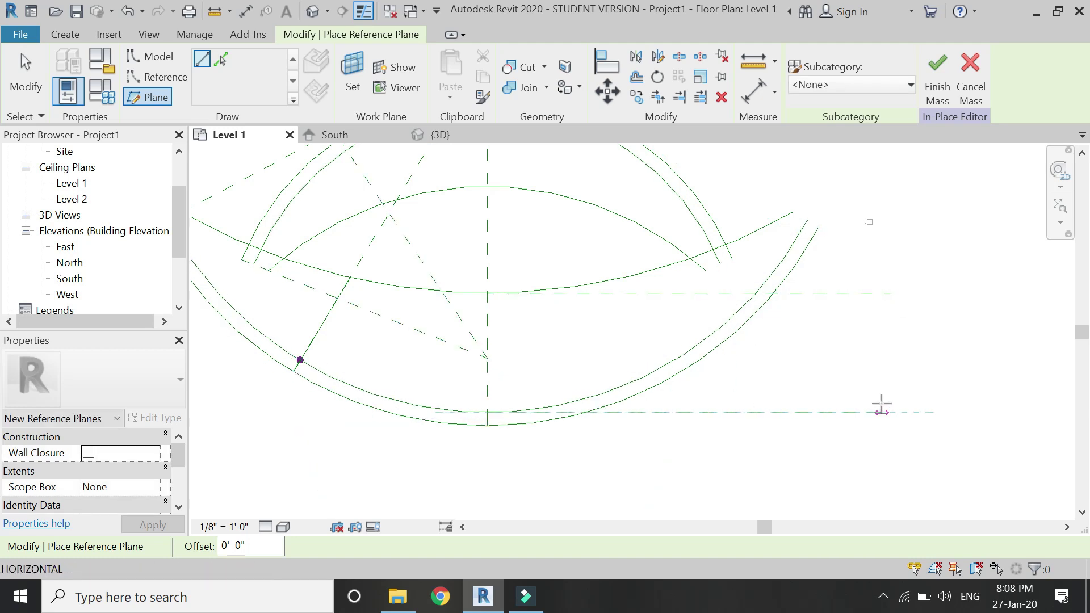
click(868, 413)
scroll(511, 423, up, 1)
click(484, 411)
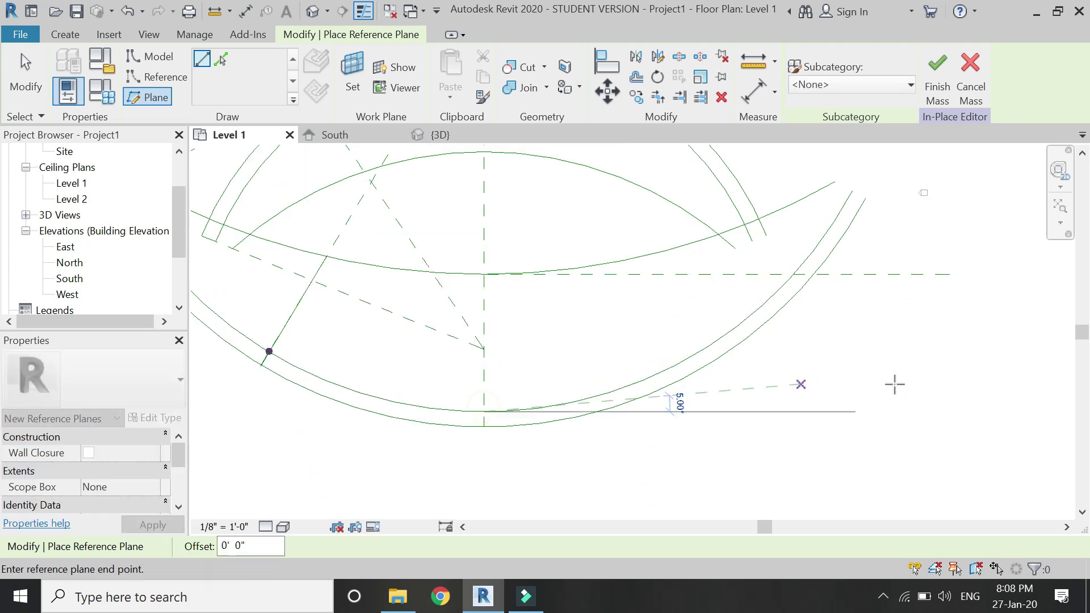
click(948, 412)
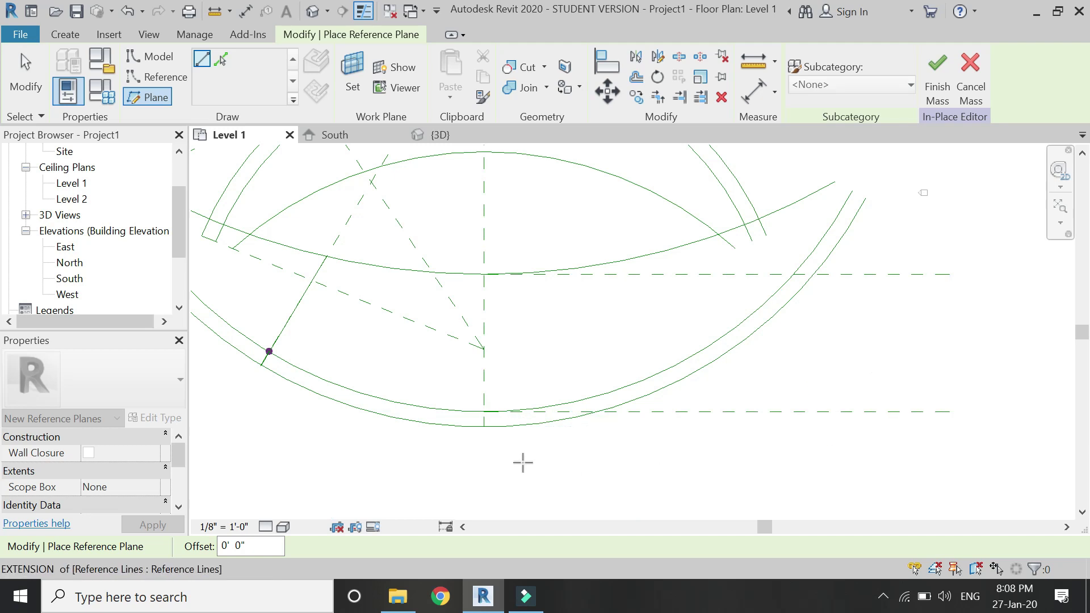
click(484, 426)
click(949, 427)
key(Escape)
key(Escape)
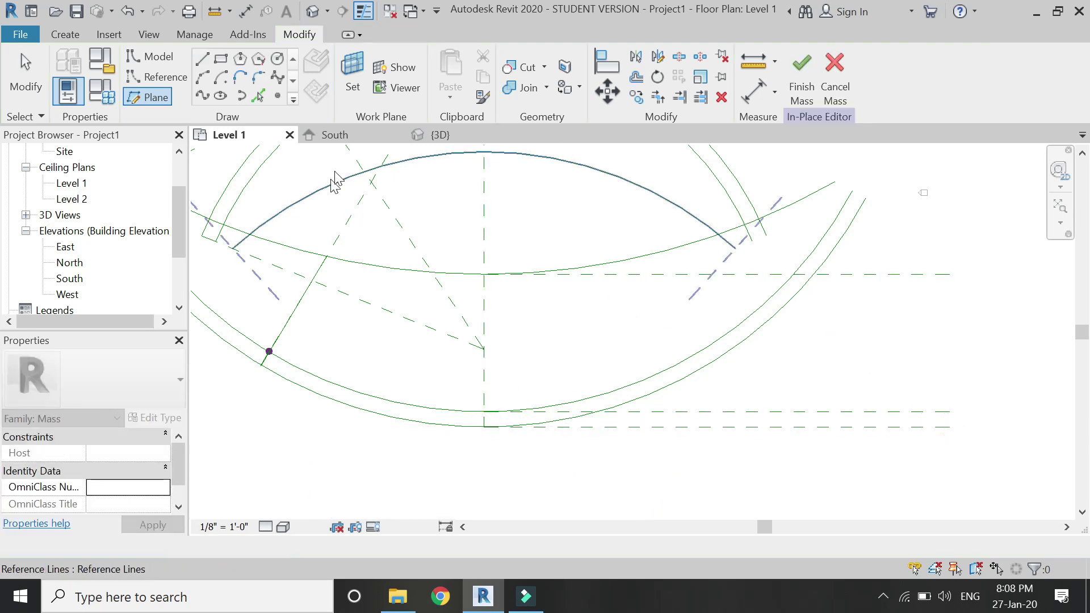
Set the work plane to the named Reference Plane : 3 and open the East elevation
click(356, 86)
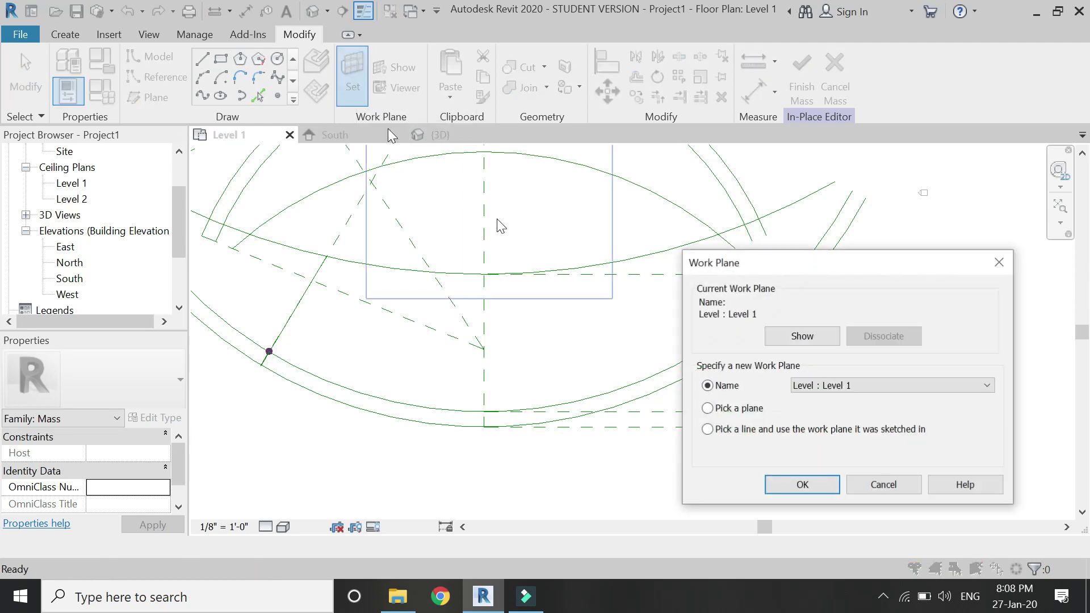
click(886, 386)
click(858, 431)
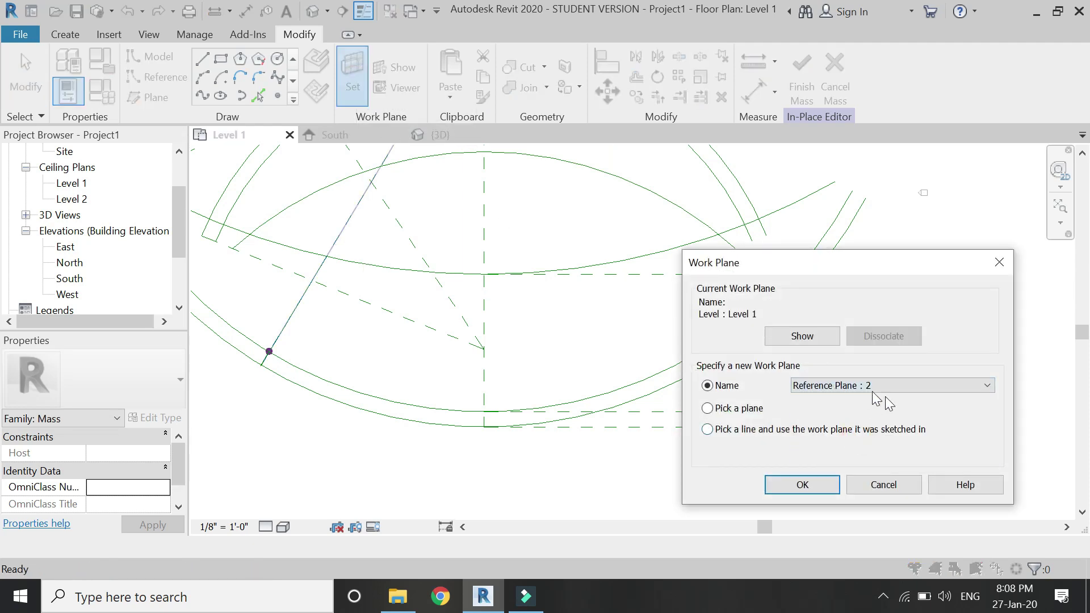
click(886, 388)
click(872, 443)
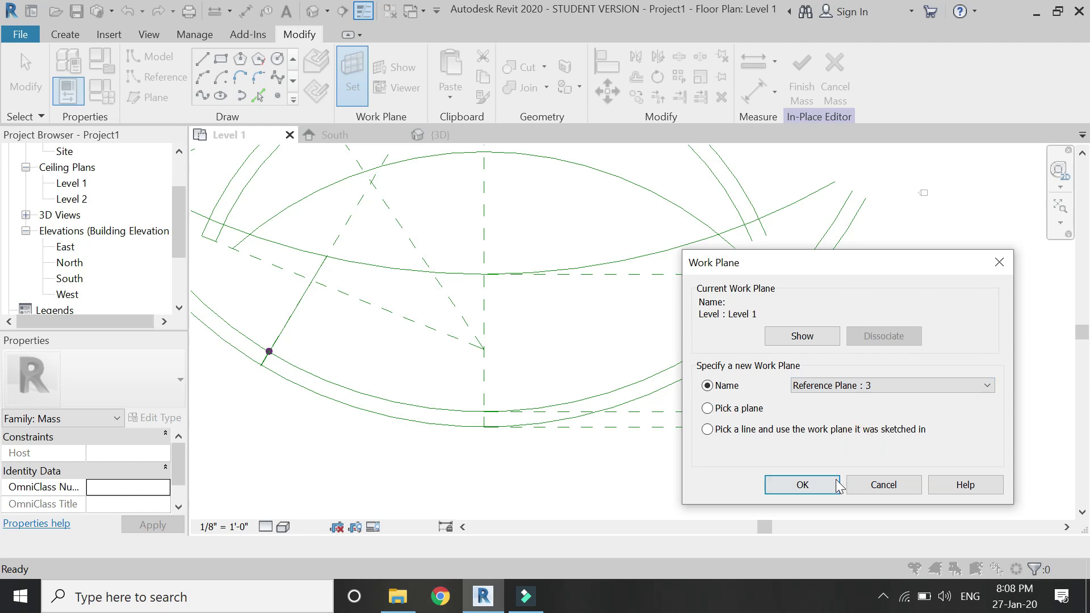
click(802, 484)
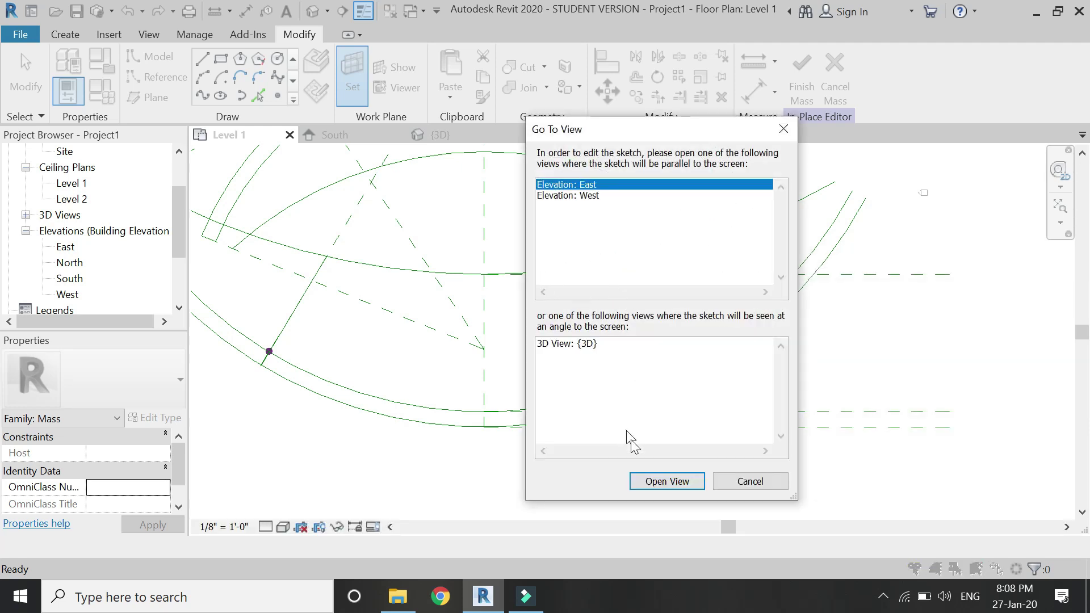
click(649, 481)
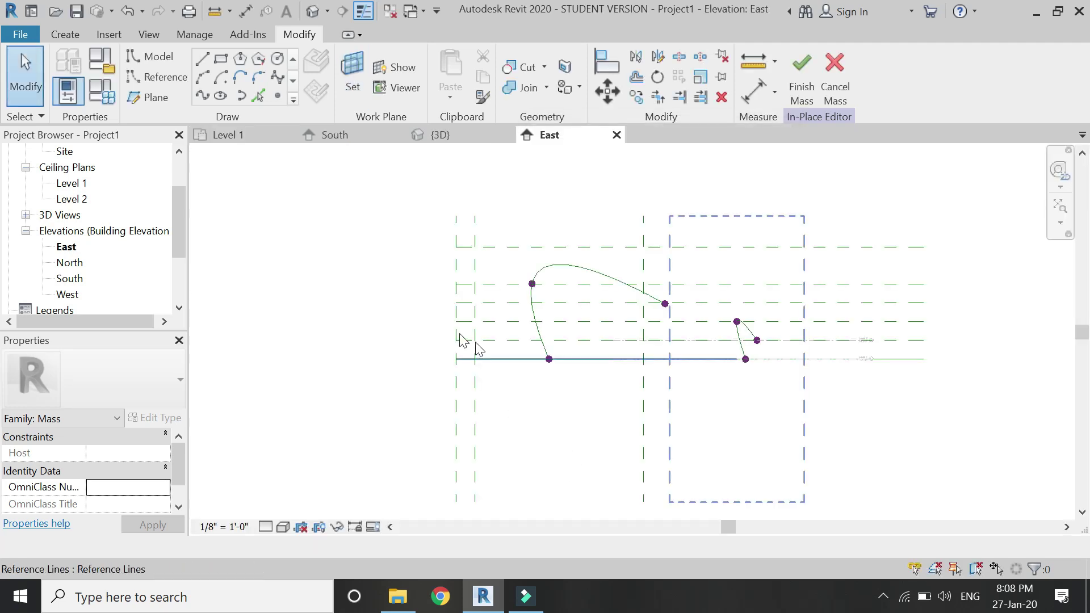
Draw a short horizontal reference plane across the three vertical planes, about 8' below the uppermost horizontal plane
scroll(469, 293, up, 2)
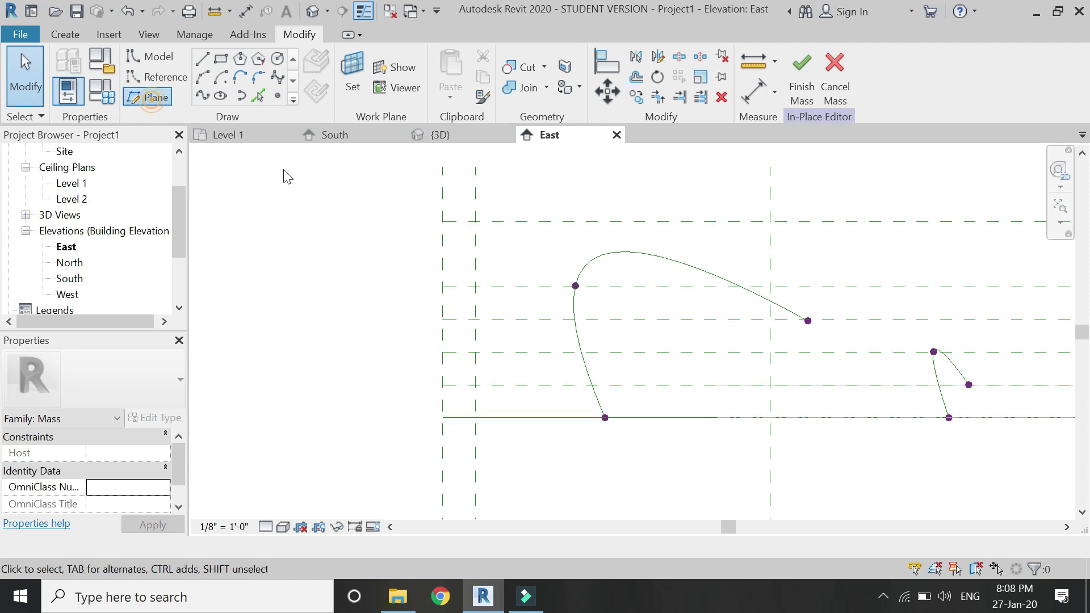
click(441, 248)
click(885, 248)
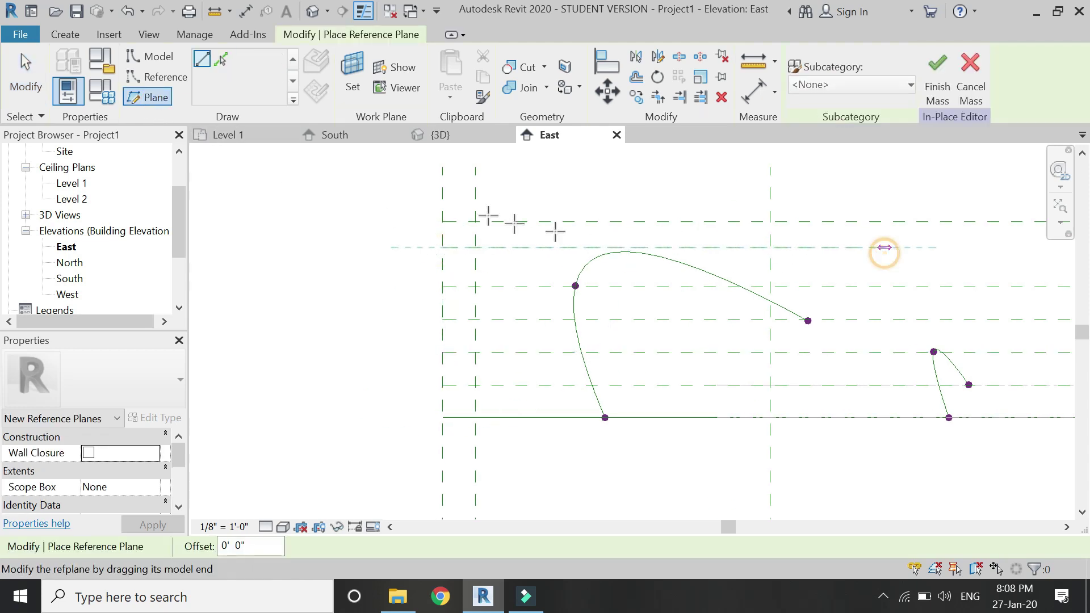
key(Escape)
Set the new short reference plane 10' above the horizontal plane directly below it
click(523, 252)
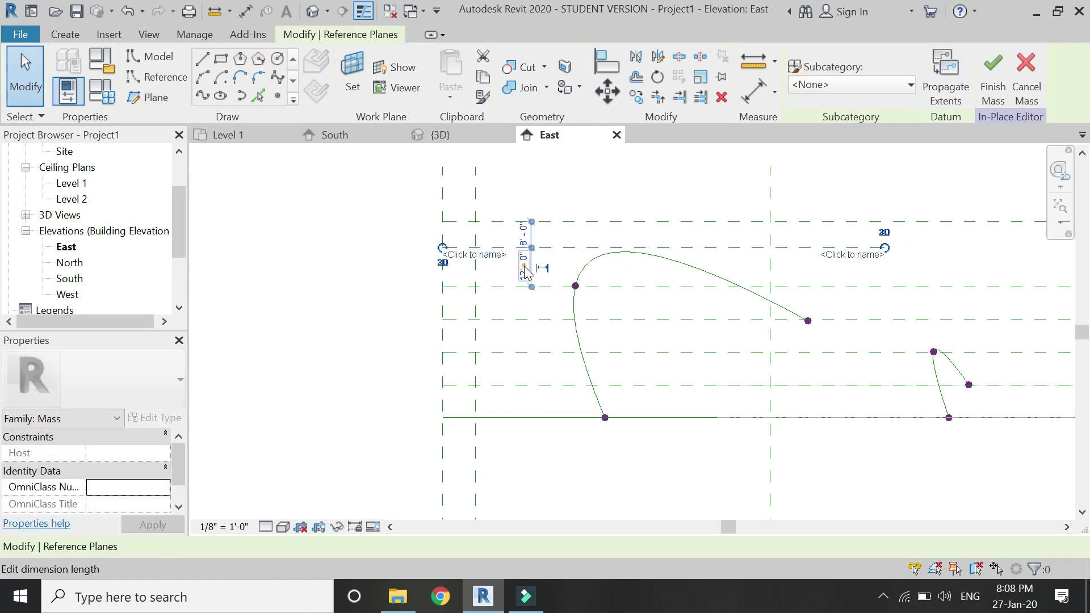
click(524, 268)
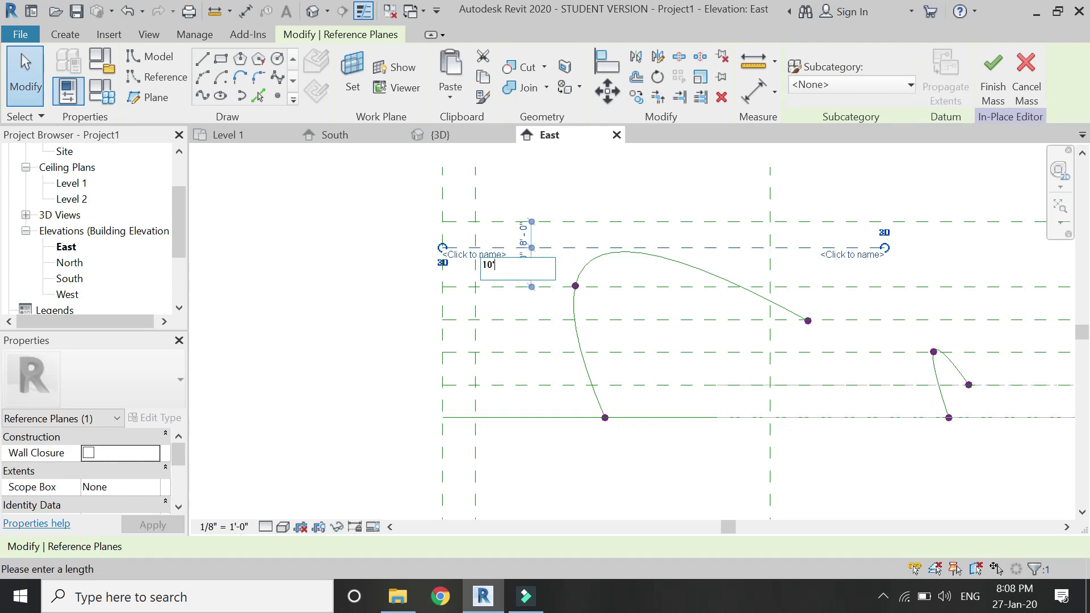
key(Return)
key(Escape)
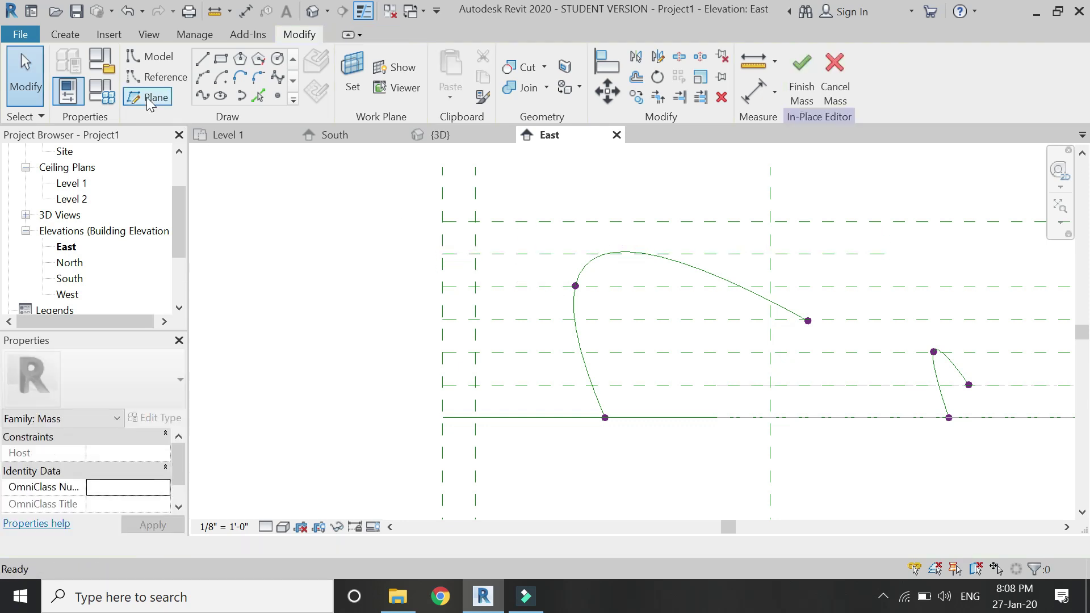
Draw a spline reference line: third vertical at the short horizontal plane, first vertical at the uppermost horizontal, second vertical at Level 1
click(167, 80)
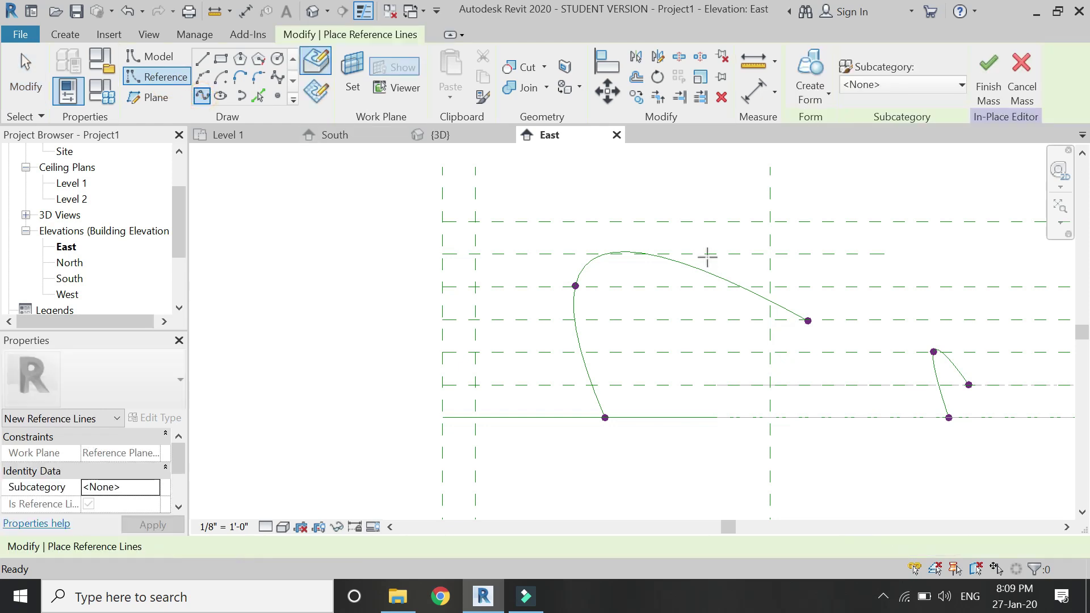
click(770, 254)
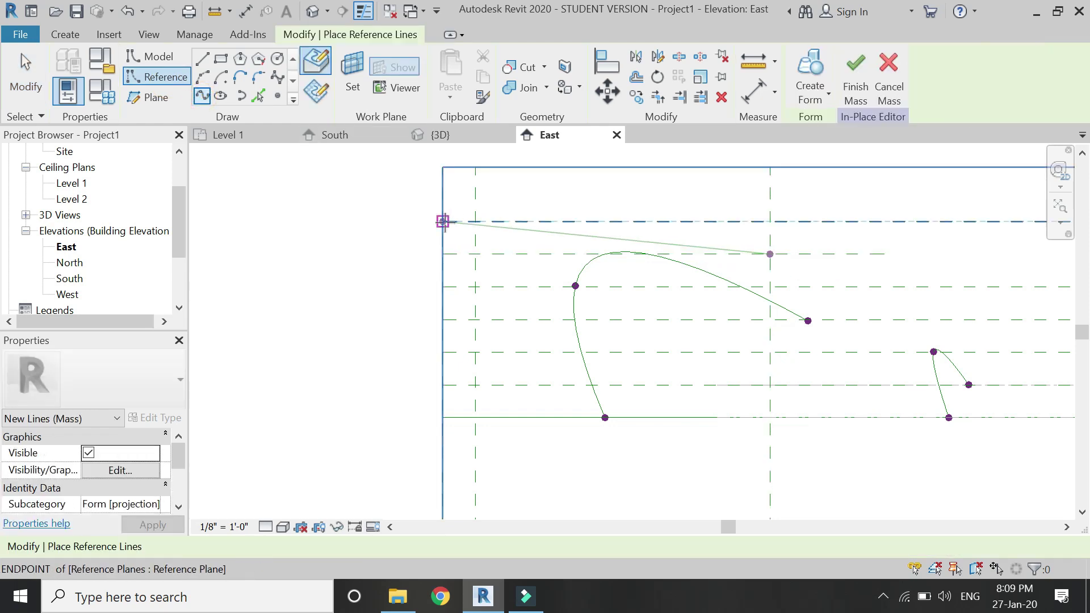
click(443, 221)
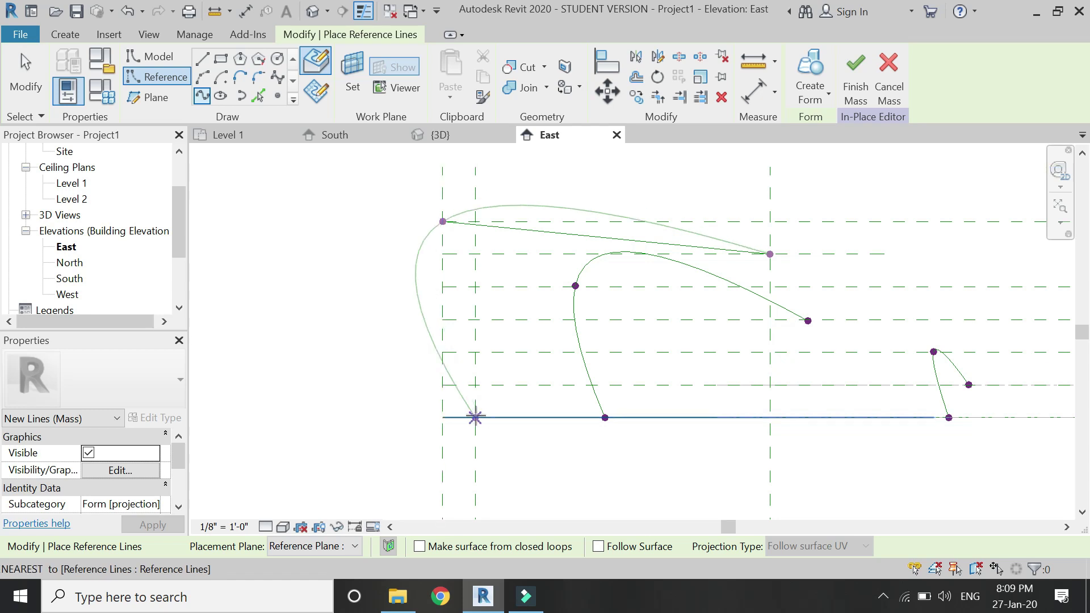
click(475, 418)
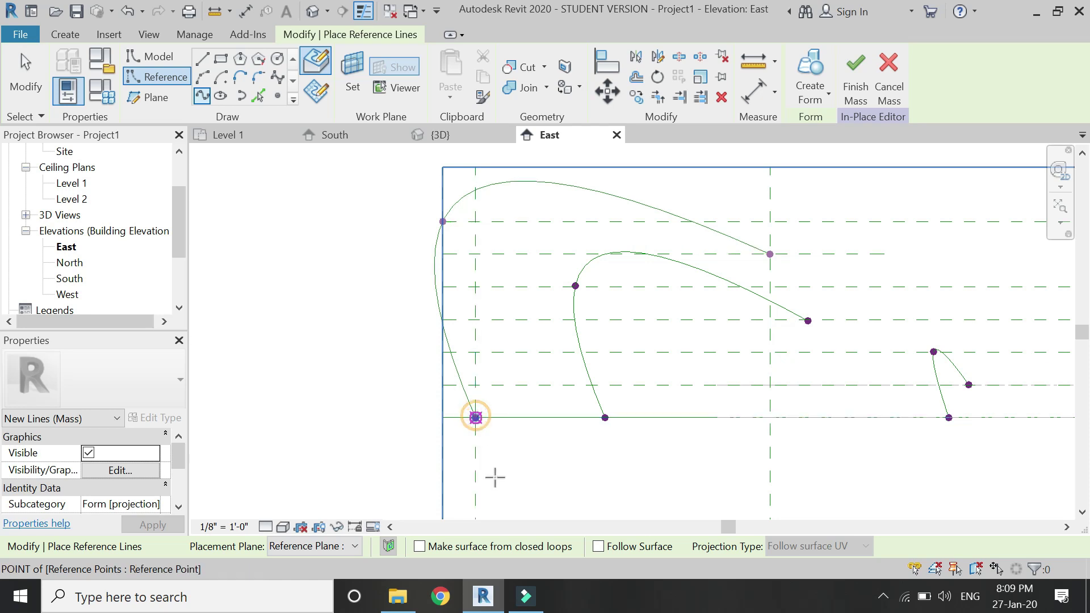
key(Escape)
key(Escape)
Check the new spline profile in the Level 1 plan and return to the East elevation
click(257, 137)
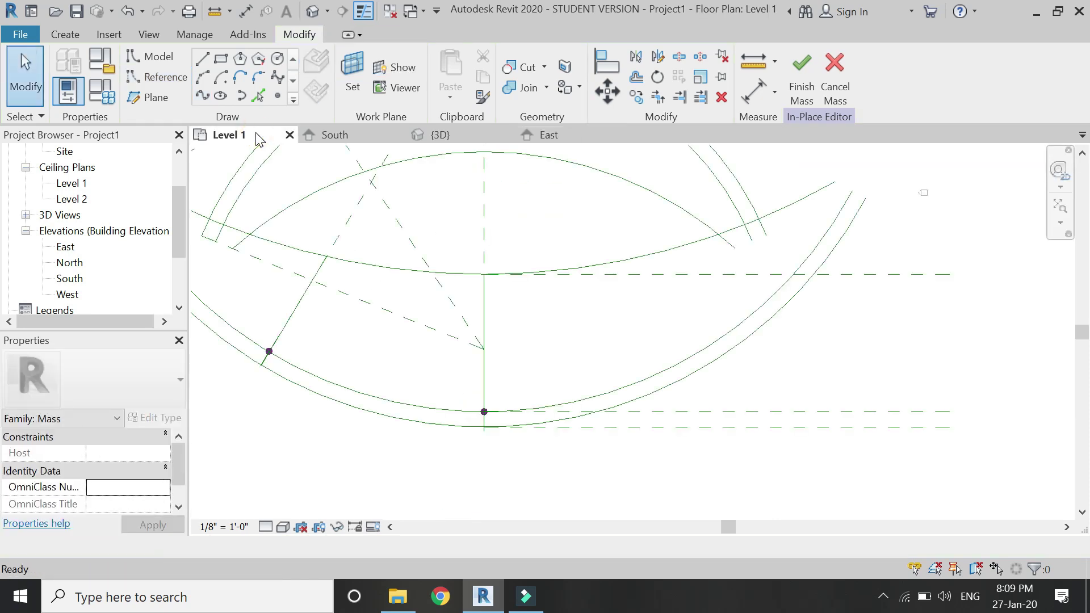
click(553, 142)
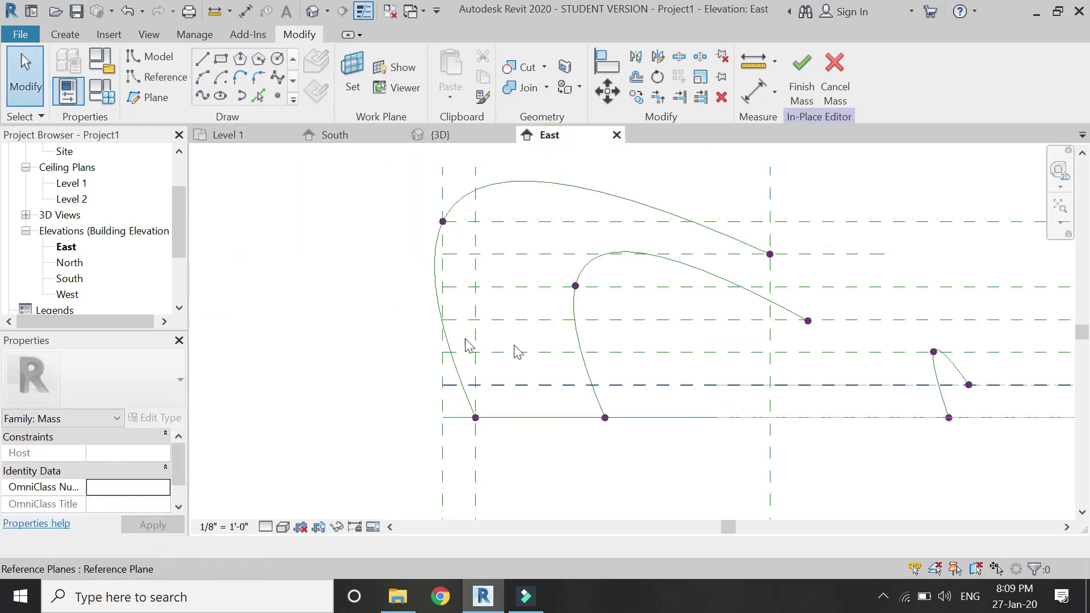
scroll(509, 355, down, 2)
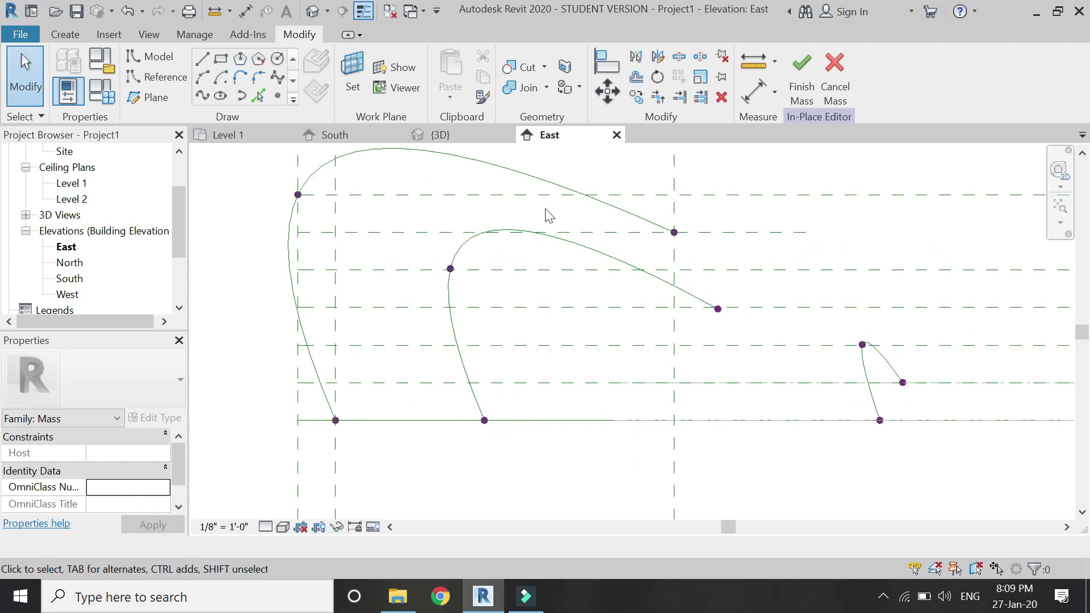
Raise the free upper end point of the middle spline to about midway between its horizontal plane and the one above
scroll(613, 382, down, 1)
scroll(638, 336, up, 2)
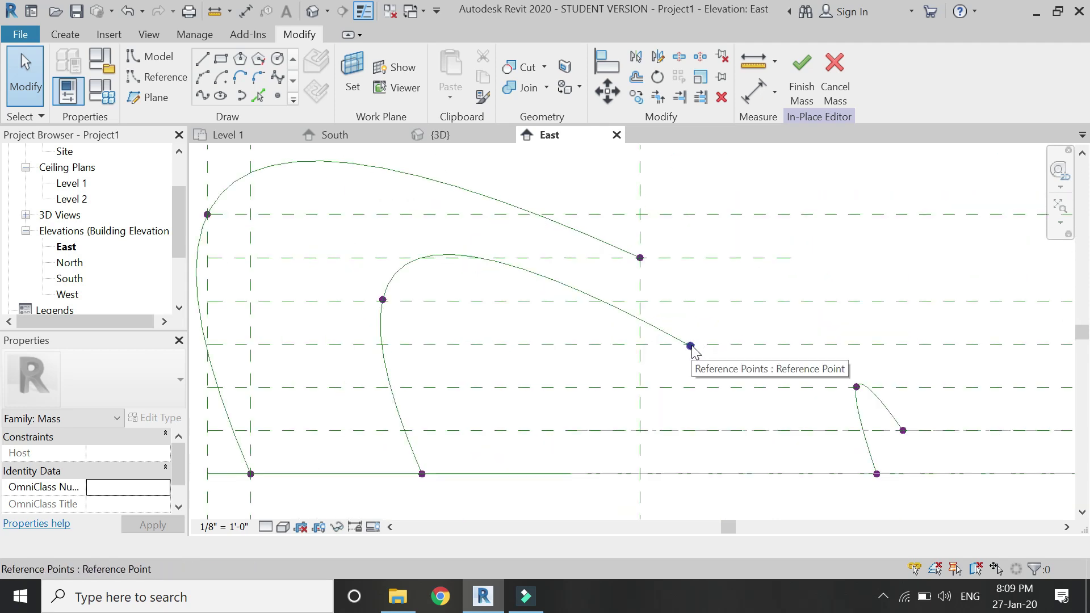
drag(691, 346, 691, 279)
key(Escape)
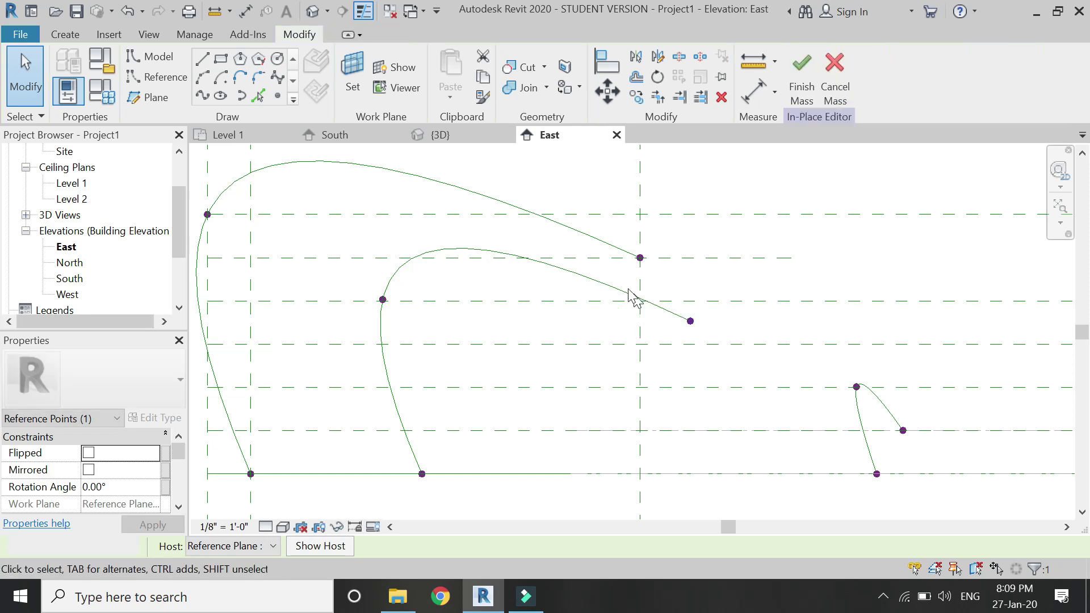
click(522, 231)
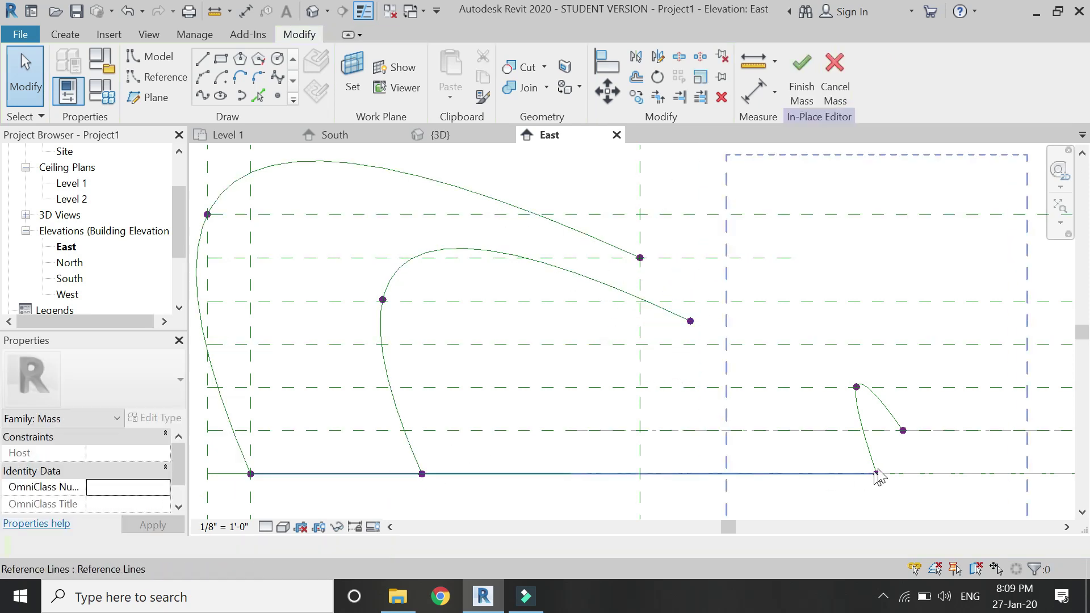
Raise the free upper end point of the smallest spline to just below the horizontal plane through its middle point
click(903, 431)
drag(907, 398, 914, 367)
click(921, 507)
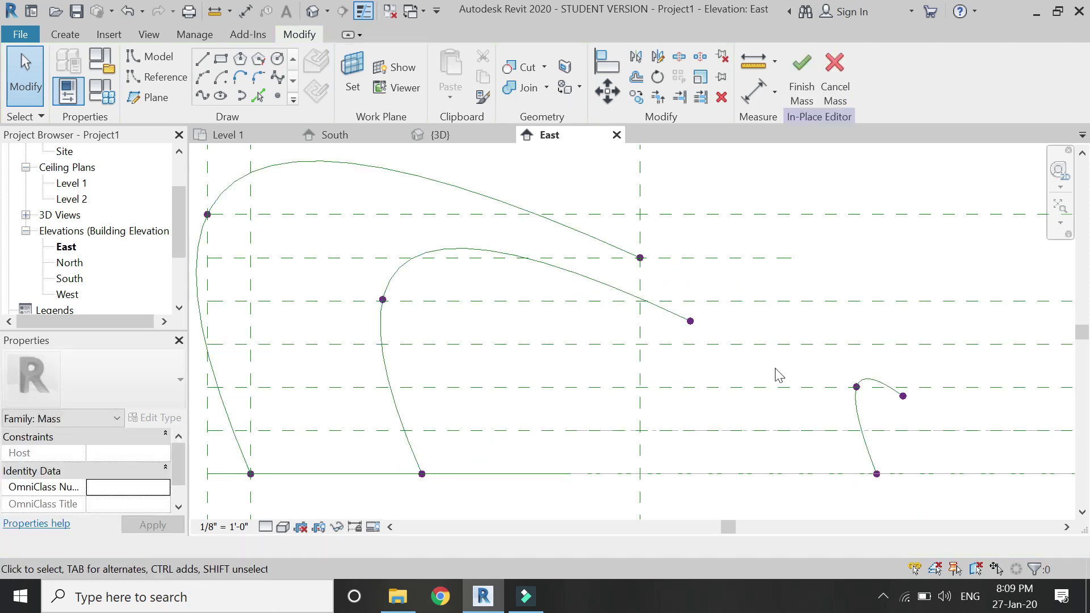
Move the lowest horizontal reference plane up to the free end point of the smallest spline in the East elevation
scroll(570, 384, down, 1)
scroll(866, 432, up, 2)
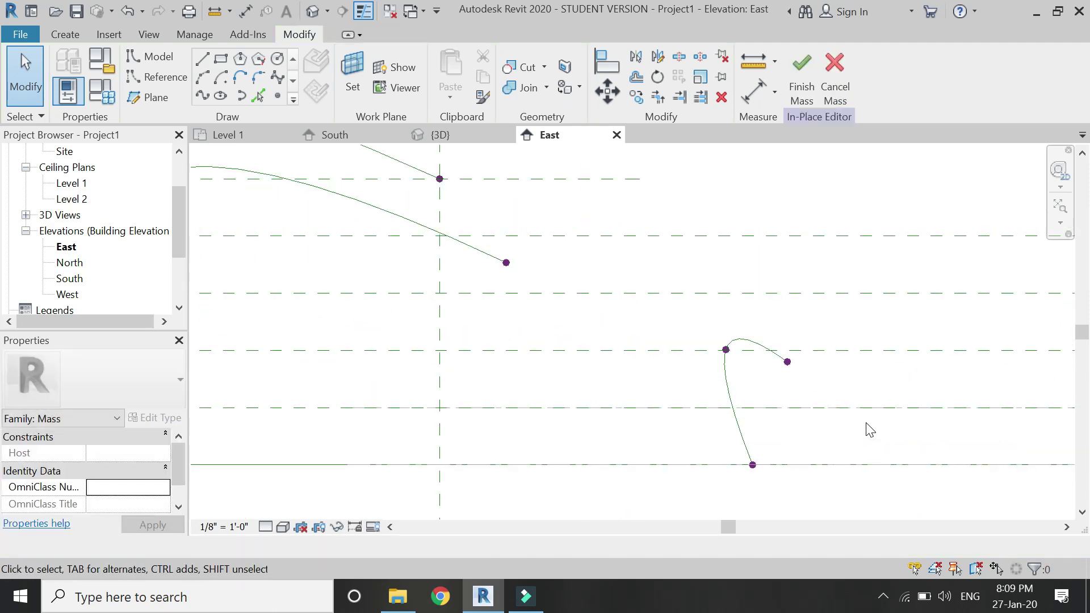
click(878, 410)
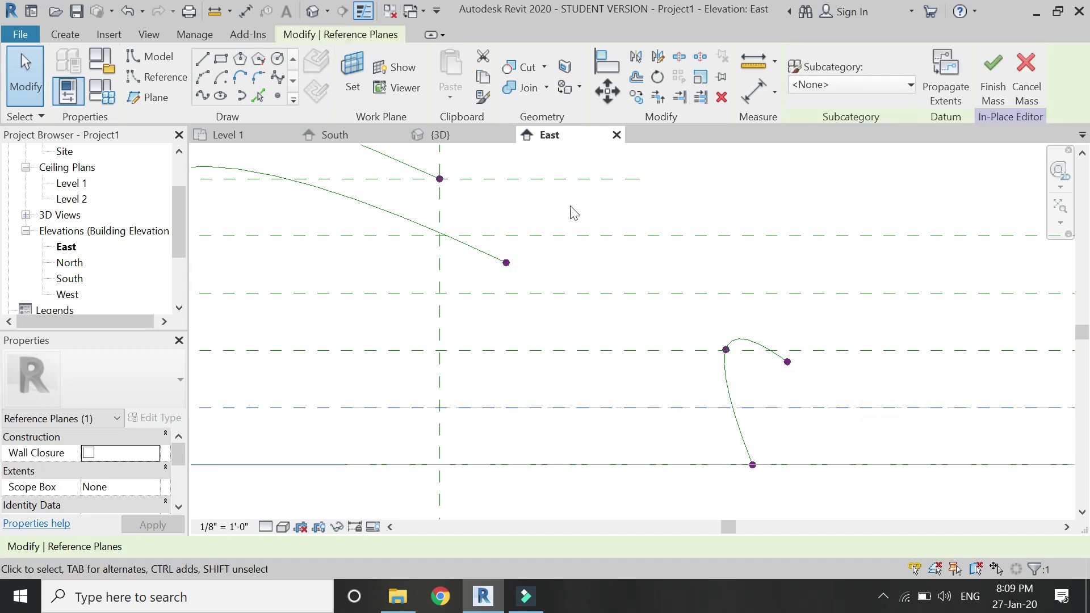
click(606, 94)
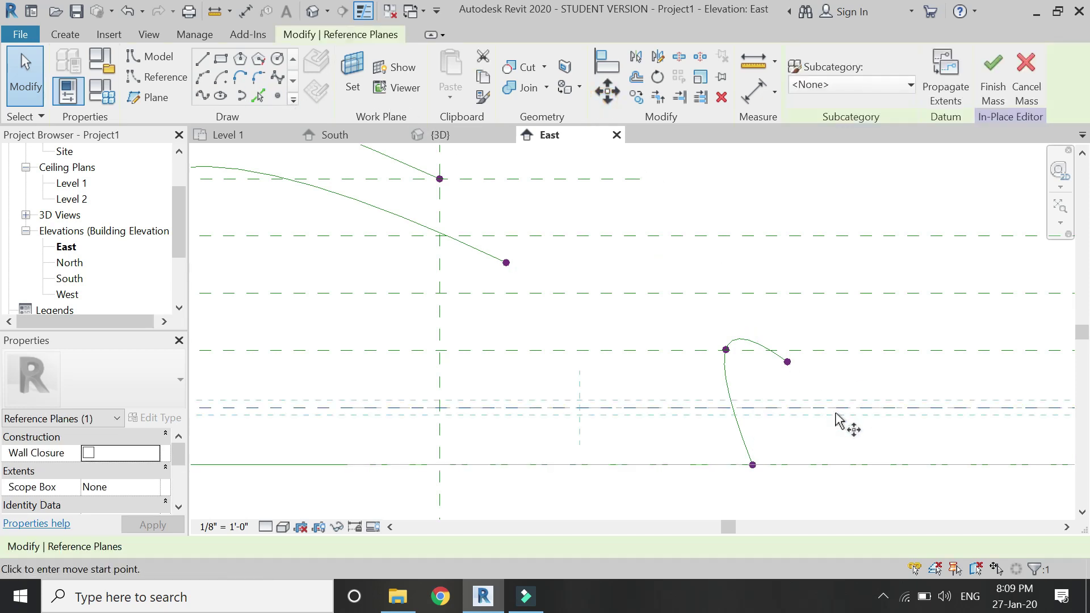
click(799, 408)
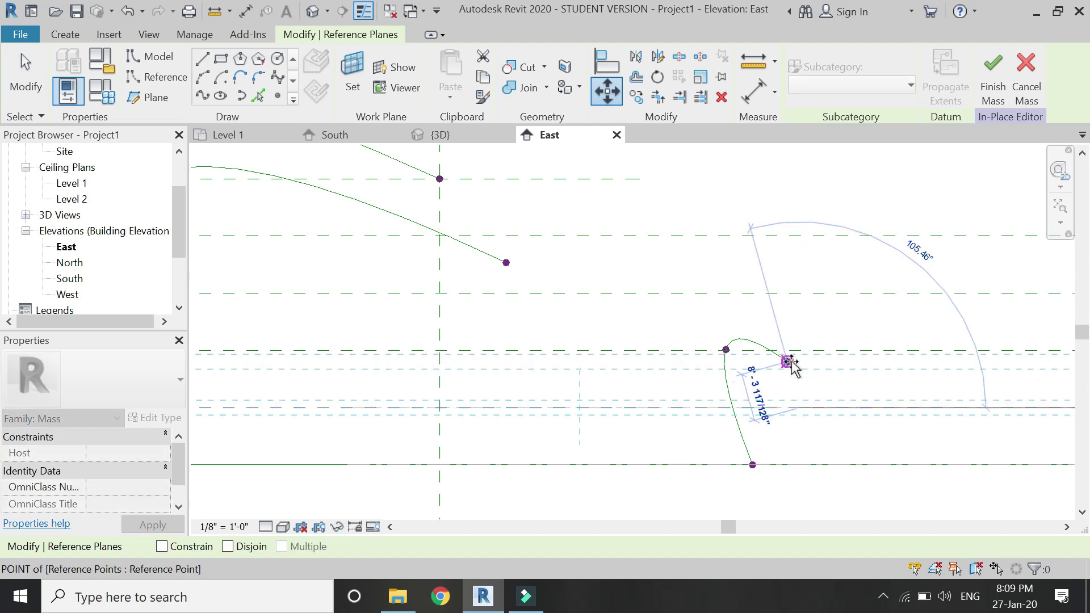
click(789, 362)
key(Escape)
scroll(521, 301, down, 4)
key(Escape)
Move the horizontal reference plane just below the middle spline's free end point up to that point
scroll(591, 335, up, 3)
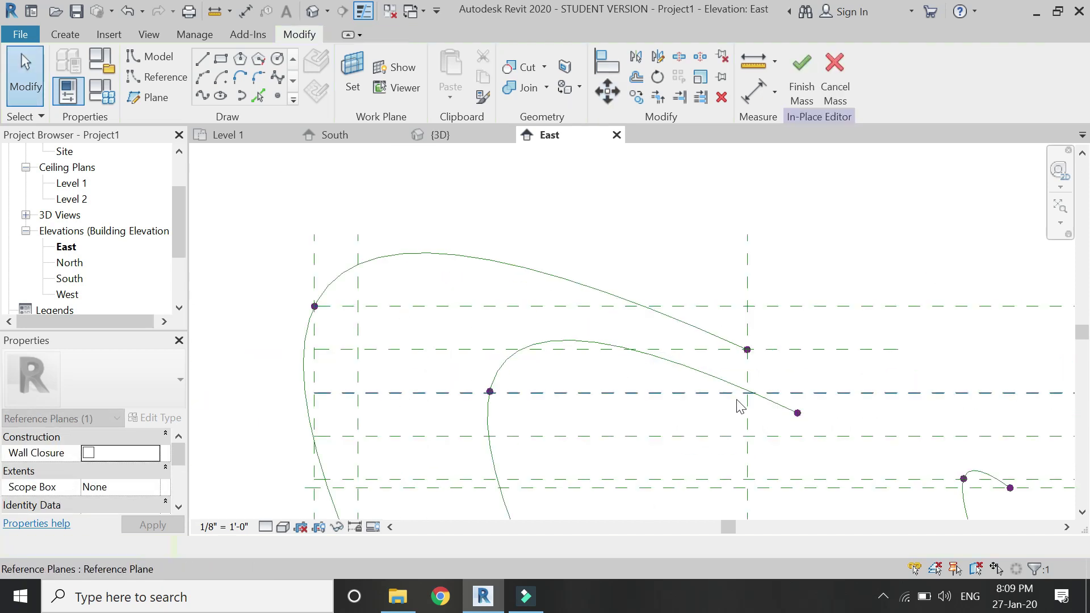
click(848, 449)
click(608, 94)
click(830, 441)
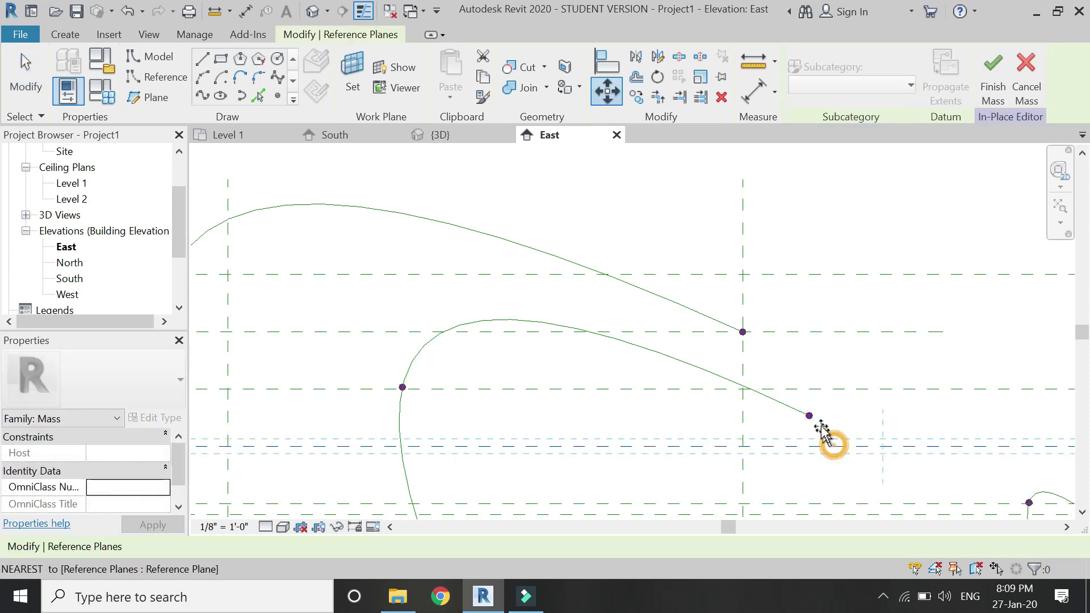
scroll(812, 419, up, 3)
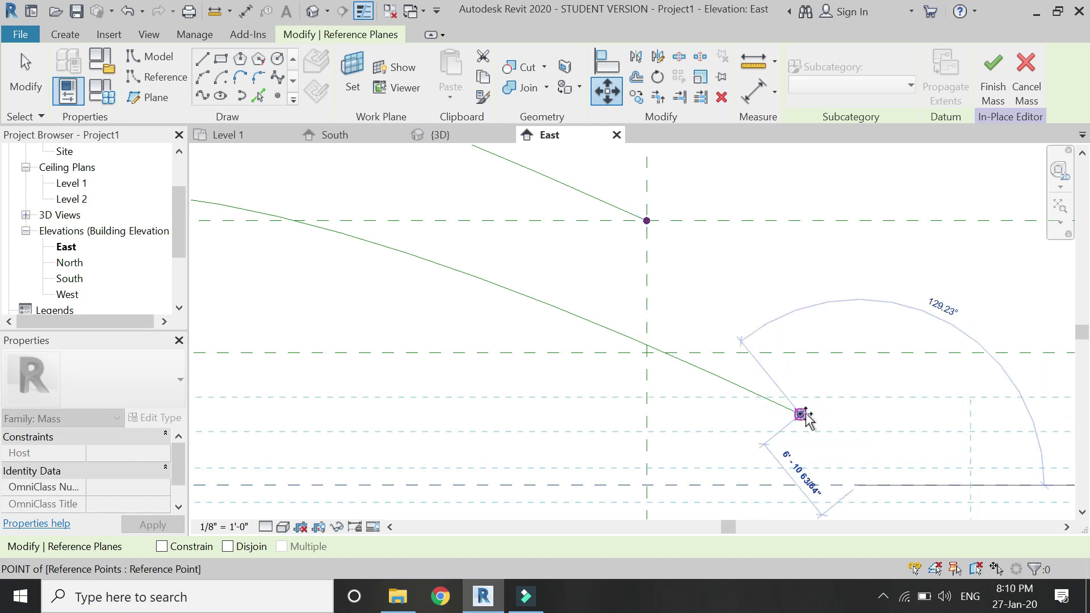
click(805, 417)
scroll(653, 386, down, 5)
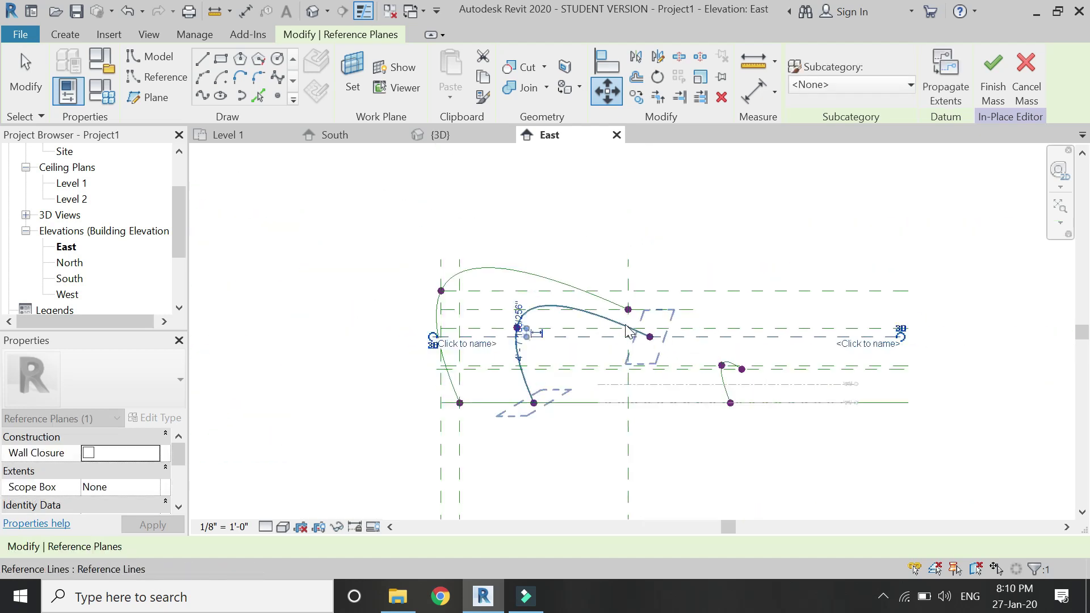
click(720, 443)
scroll(681, 279, up, 2)
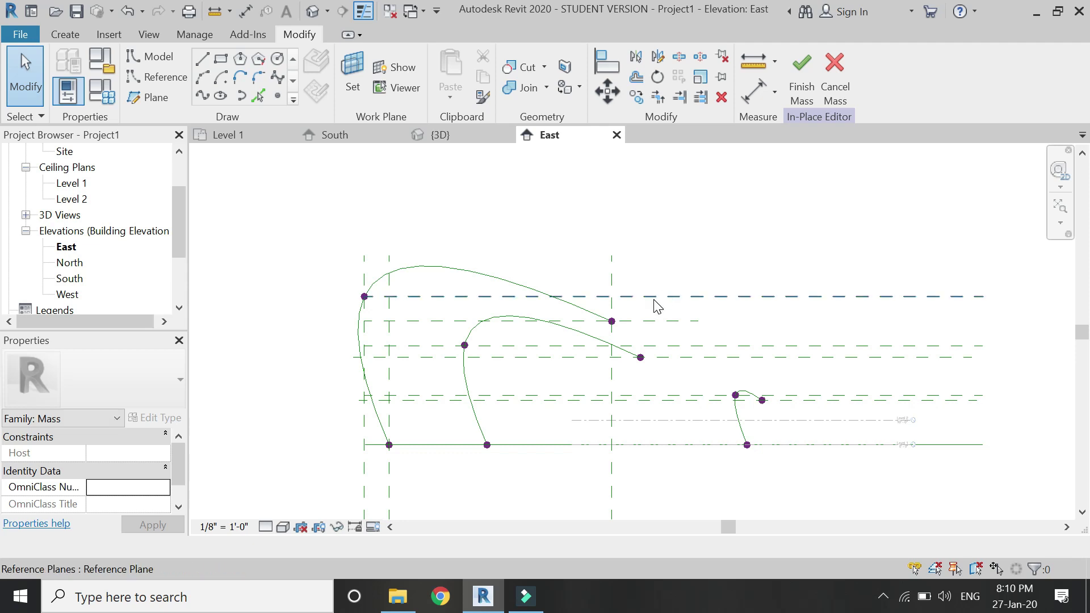
Mirror the smallest and middle spline profiles across the vertical centre line in the Level 1 plan, using a drawn axis
click(227, 136)
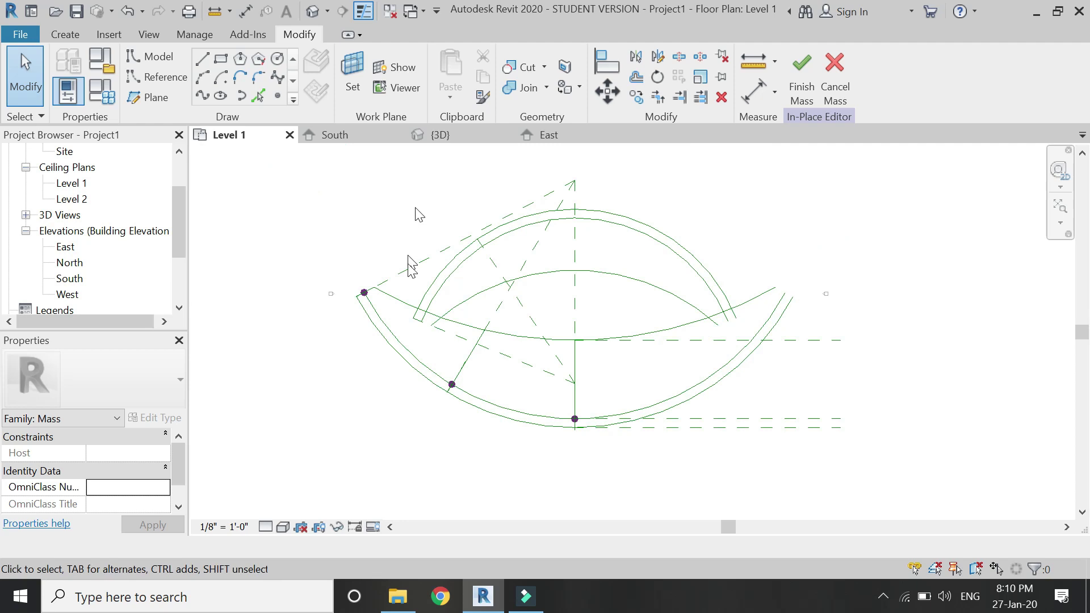
scroll(365, 292, up, 5)
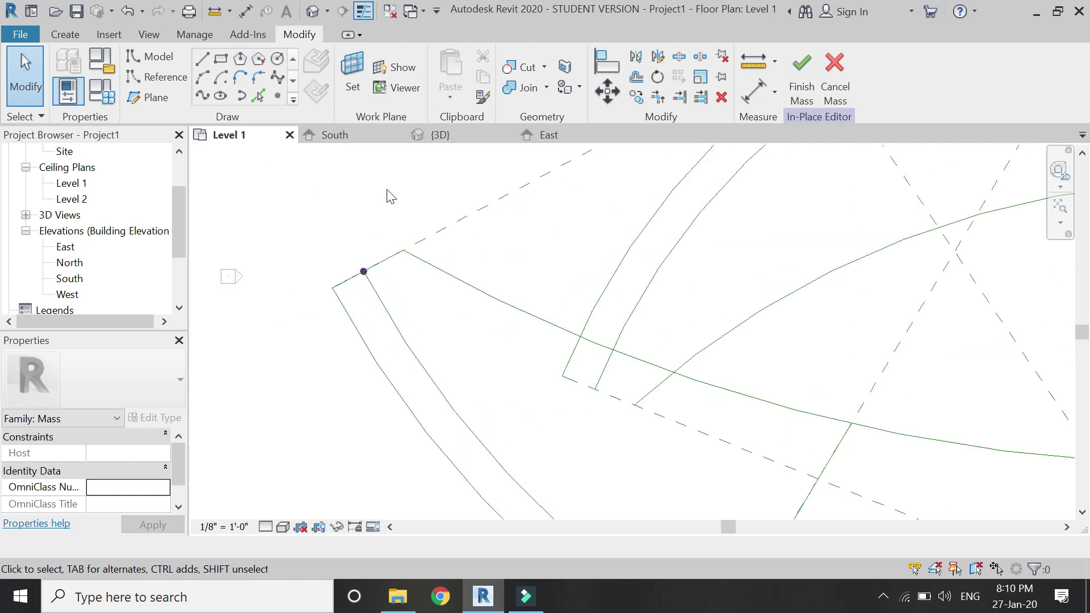
click(455, 138)
click(568, 322)
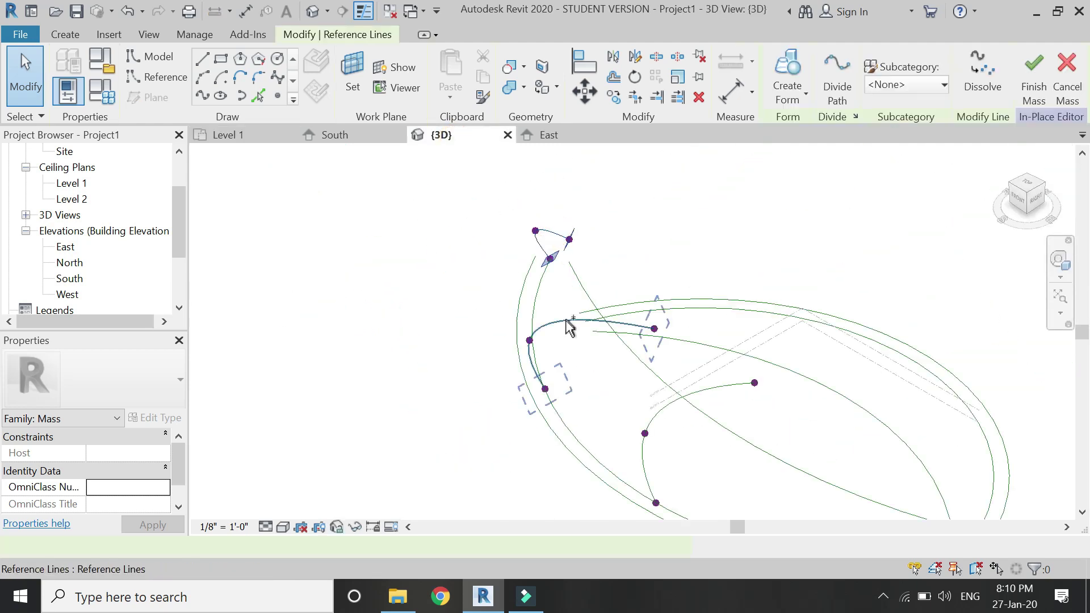
click(569, 322)
click(259, 133)
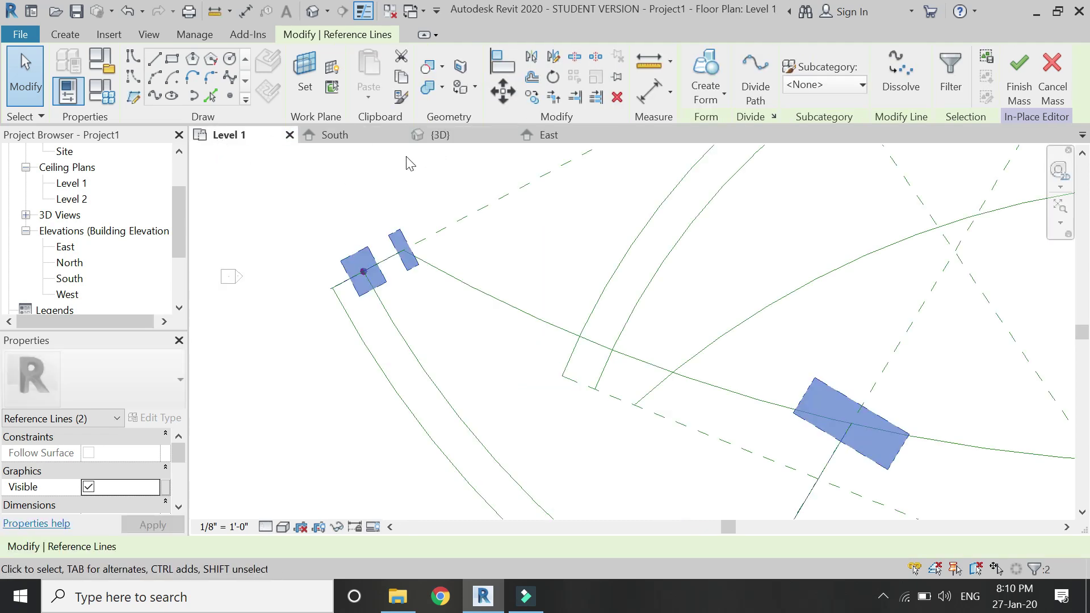
scroll(410, 164, down, 3)
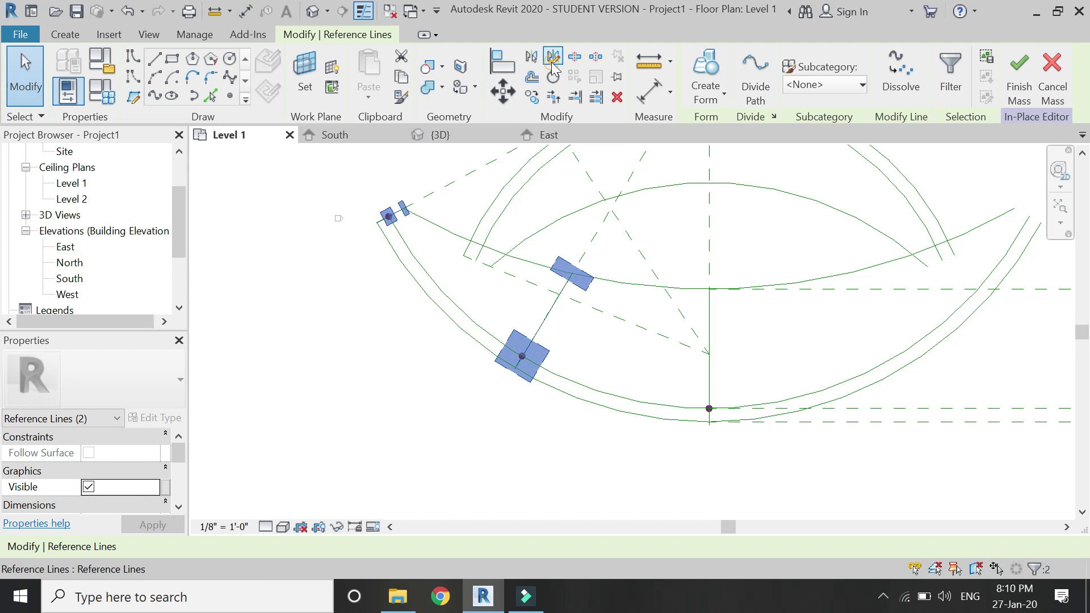
click(552, 61)
click(709, 236)
click(707, 489)
key(Escape)
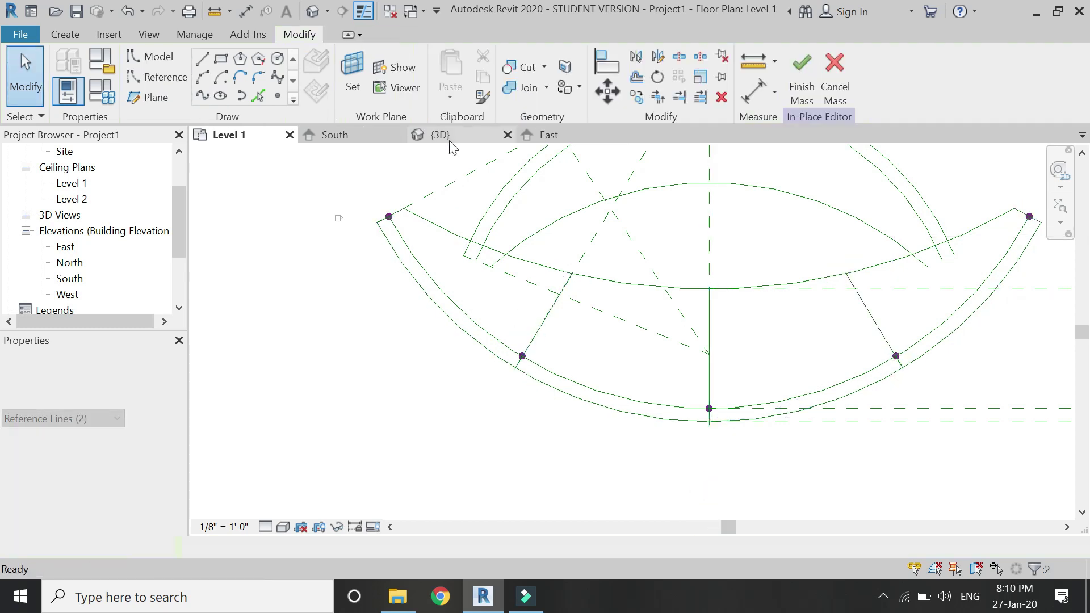
Create a form through all five spline profiles in the 3D view
click(451, 136)
shift+middle_drag(454, 246, 386, 258)
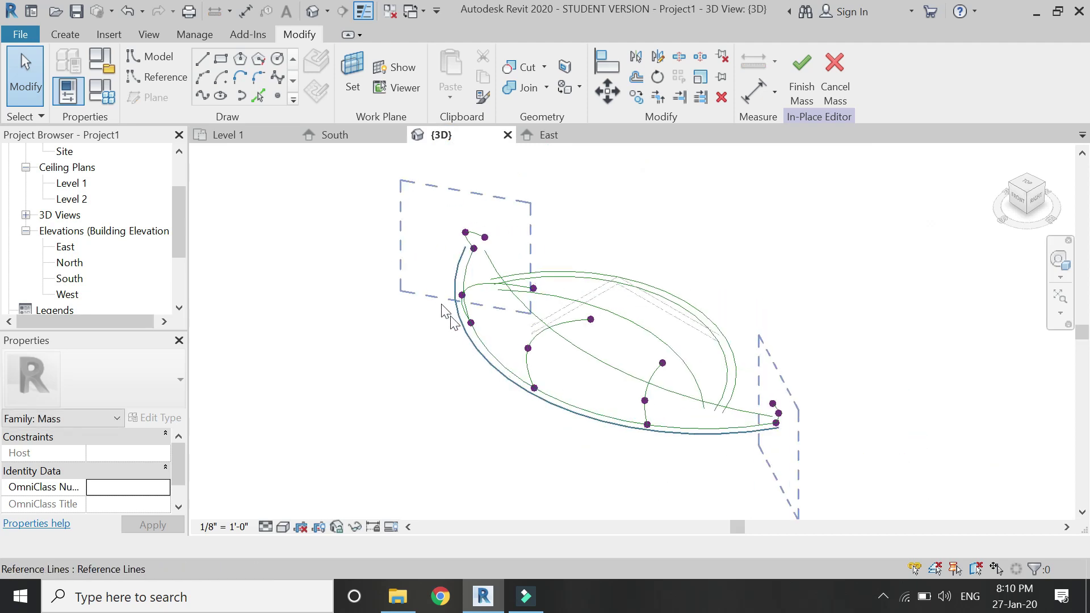
scroll(466, 243, up, 2)
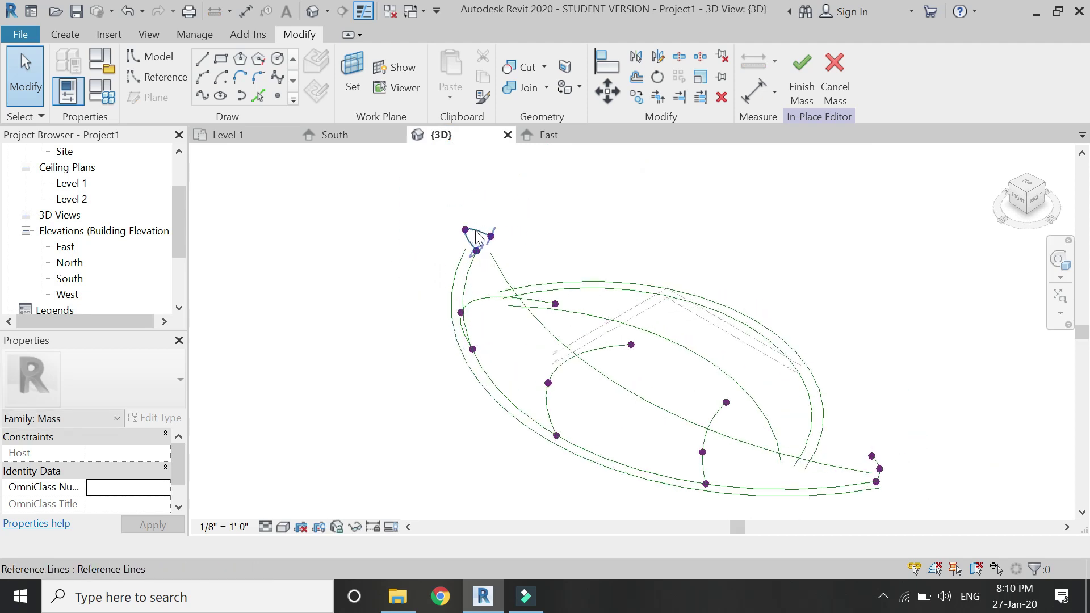
click(487, 298)
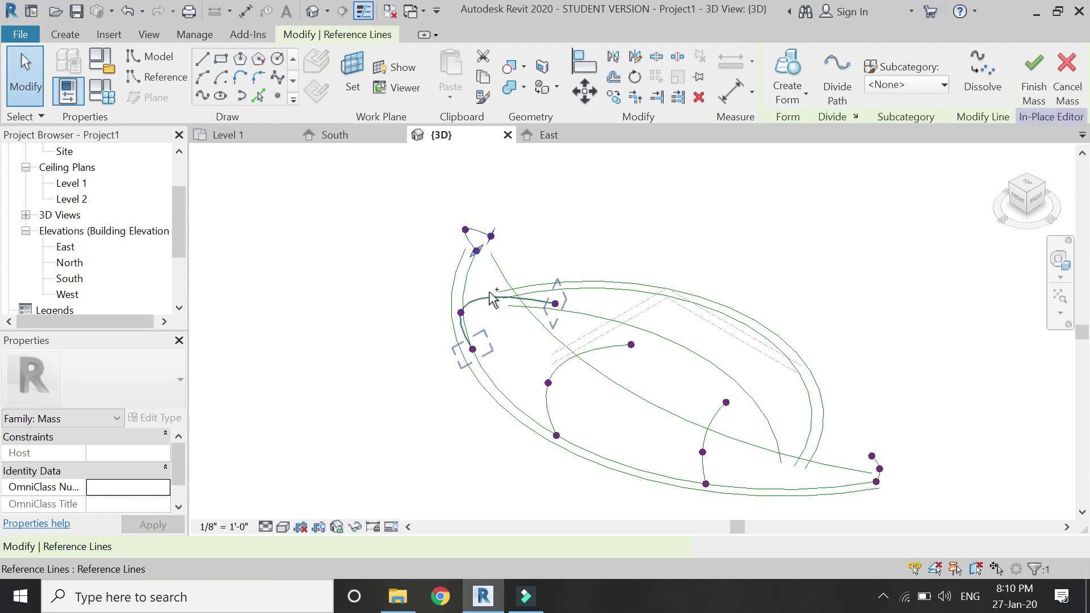
ctrl+click(564, 368)
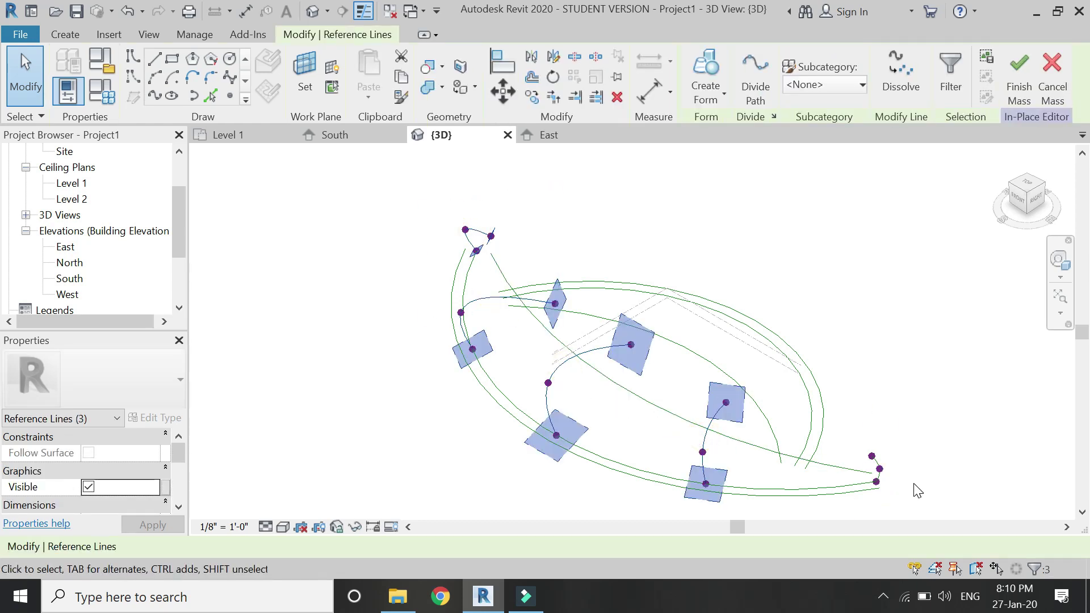
scroll(905, 478, up, 3)
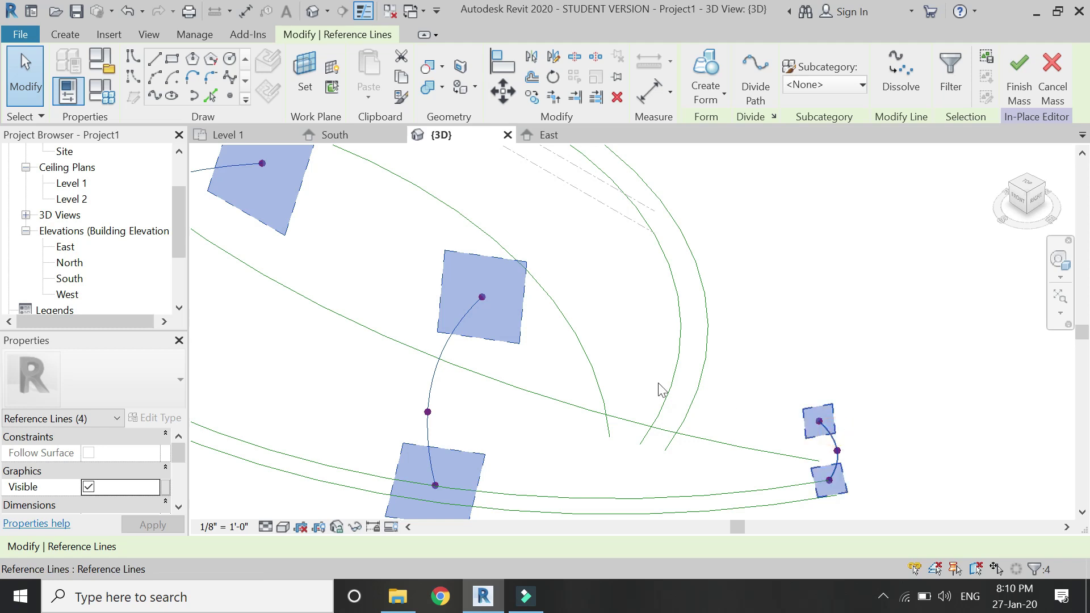
scroll(668, 255, down, 3)
click(714, 76)
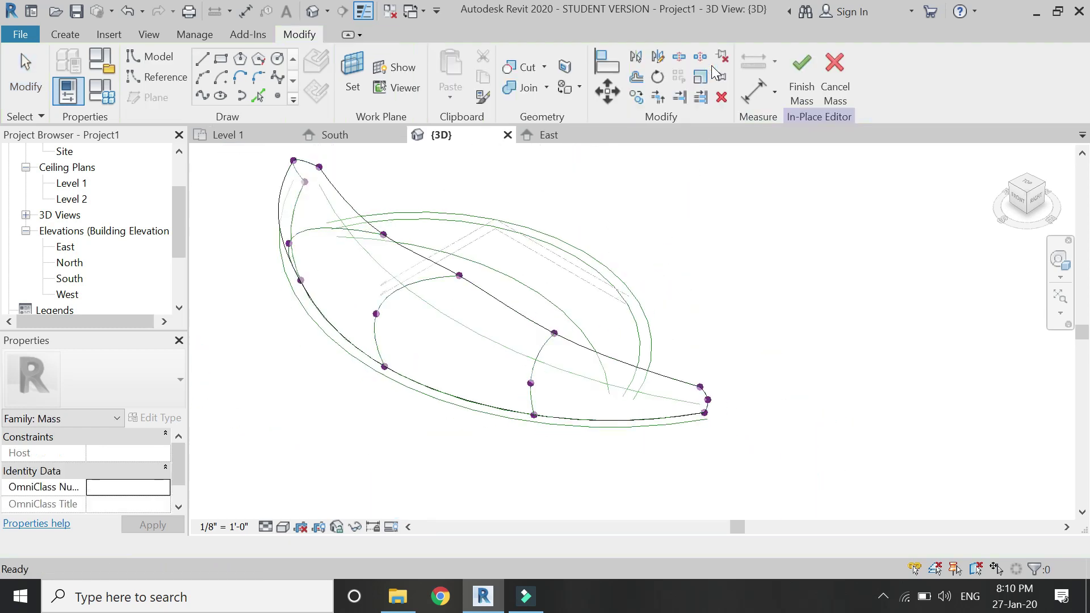
Examine the new form from the back in 3D and in the South and North elevations
click(1067, 262)
drag(973, 250, 461, 317)
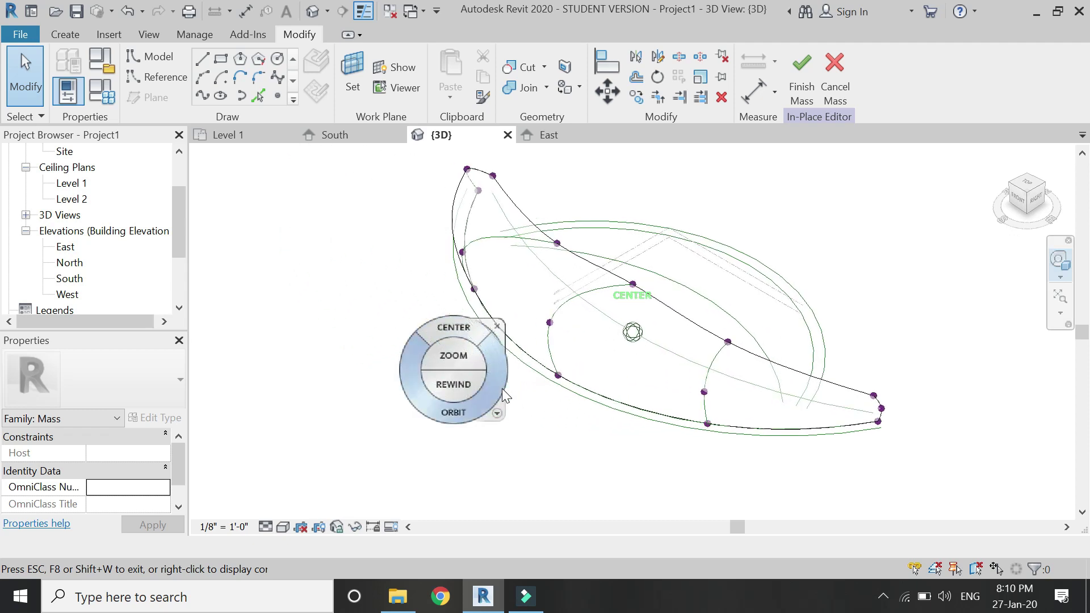
drag(494, 386, 955, 349)
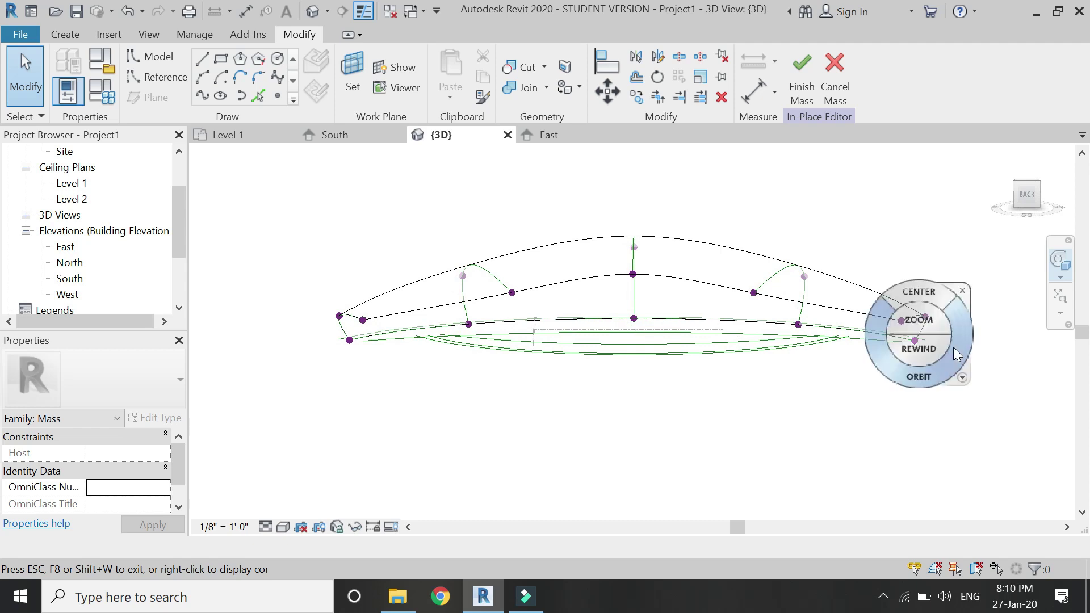
key(Escape)
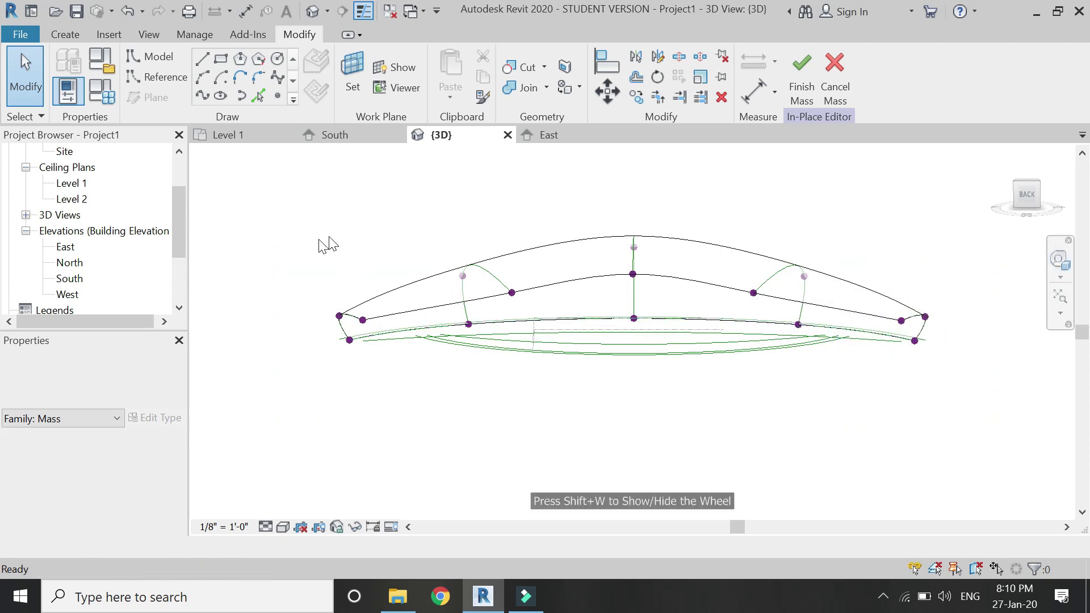
scroll(100, 263, down, 1)
double_click(72, 264)
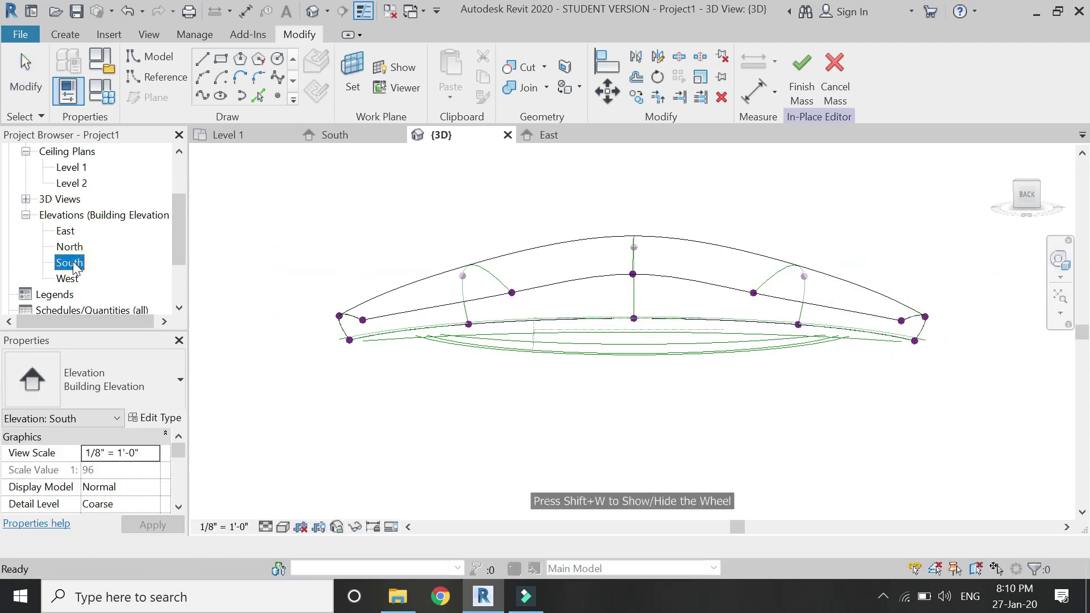
scroll(80, 279, down, 2)
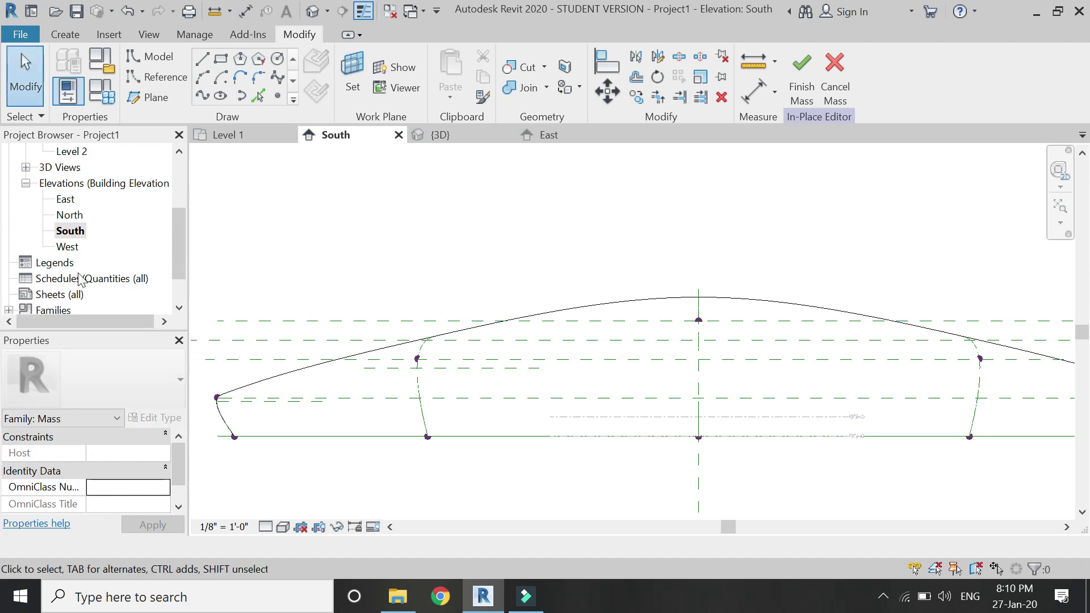
double_click(68, 215)
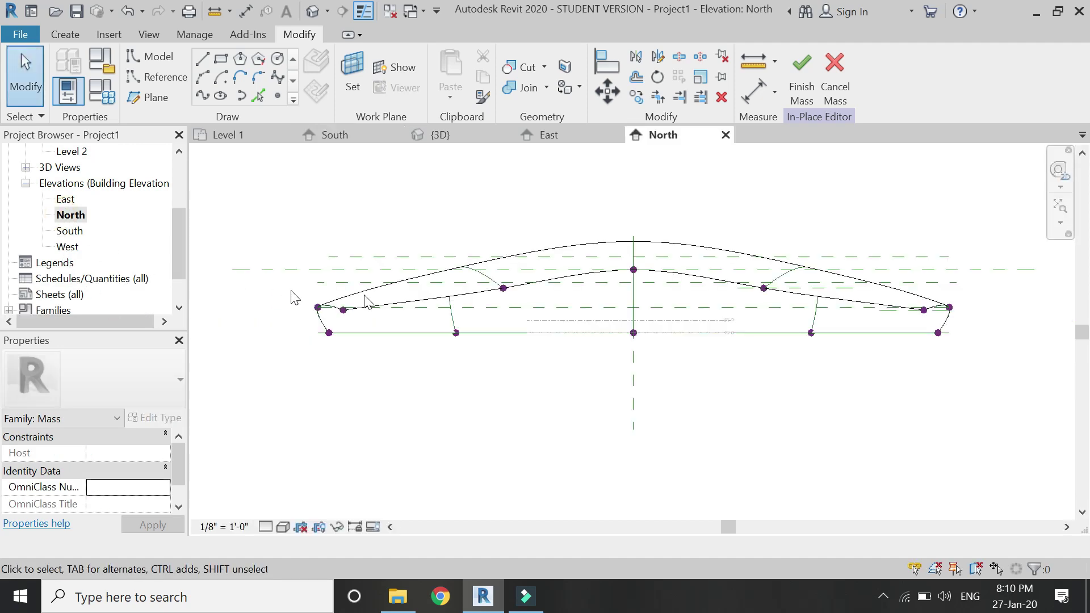
Raise the free upper end point of the left intermediate profile to the uppermost horizontal reference plane in the North elevation
scroll(503, 256, up, 1)
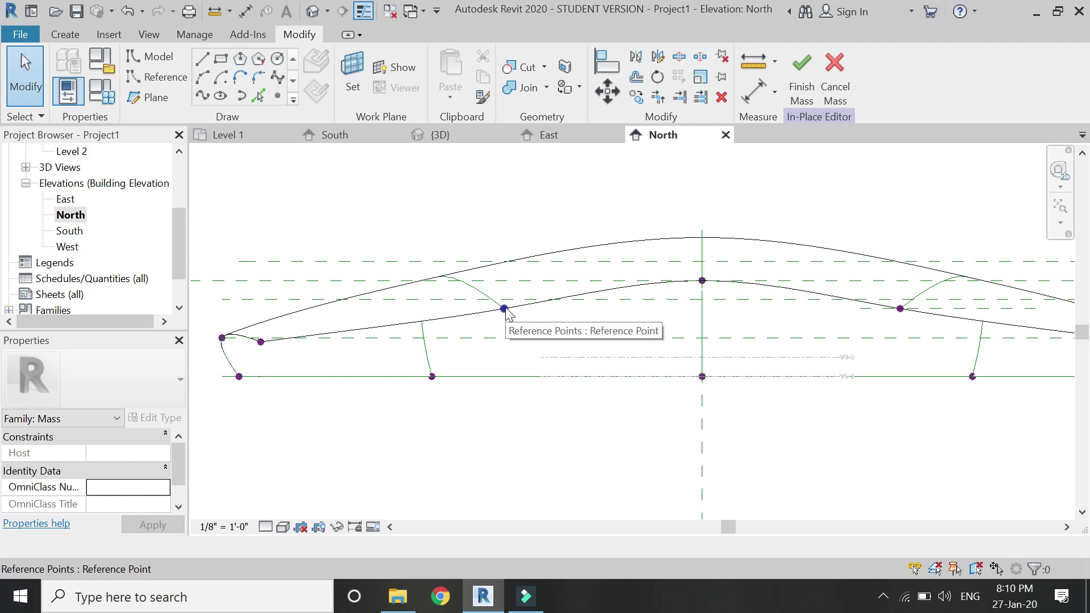
click(504, 308)
drag(503, 271, 502, 226)
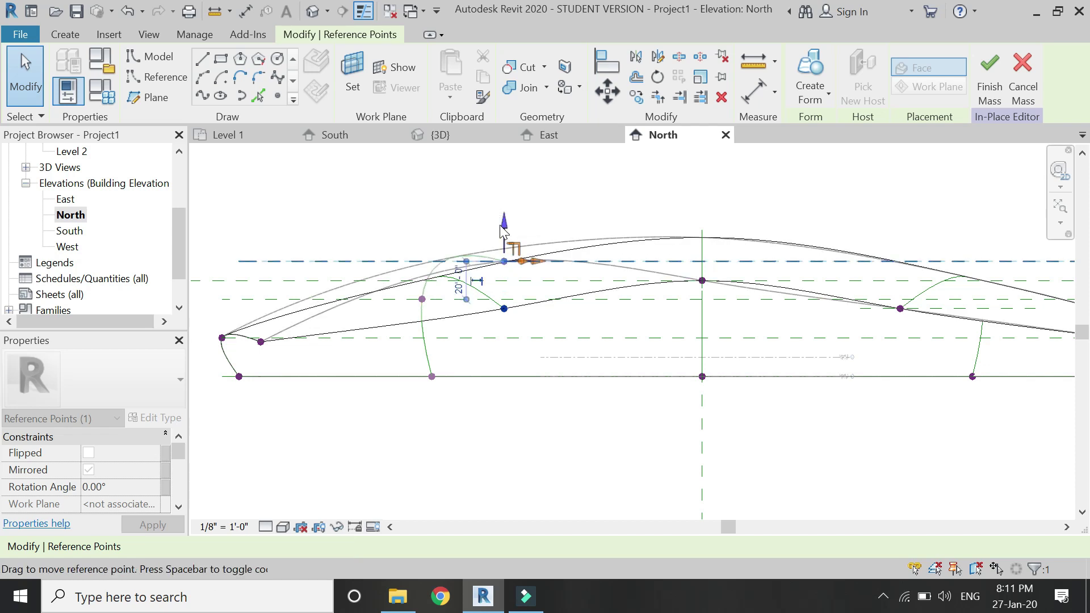
click(737, 317)
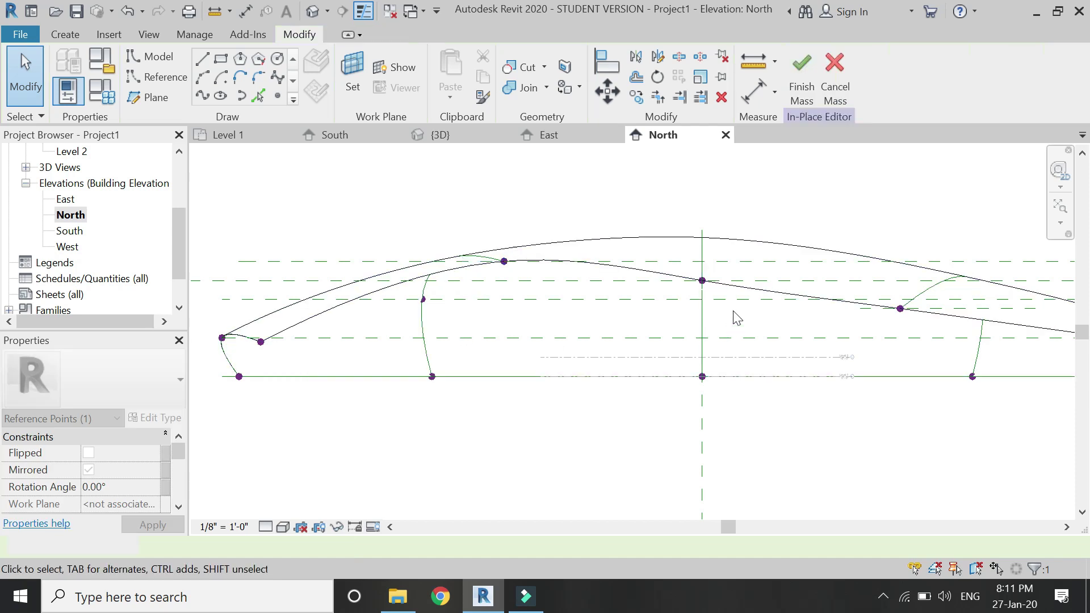
Raise the central profile's free upper end point above the uppermost horizontal reference plane
click(703, 280)
drag(706, 250, 703, 210)
click(464, 345)
scroll(791, 324, down, 3)
Raise the free upper end point of the right intermediate profile to the uppermost horizontal reference plane, matching the left one
scroll(792, 320, up, 5)
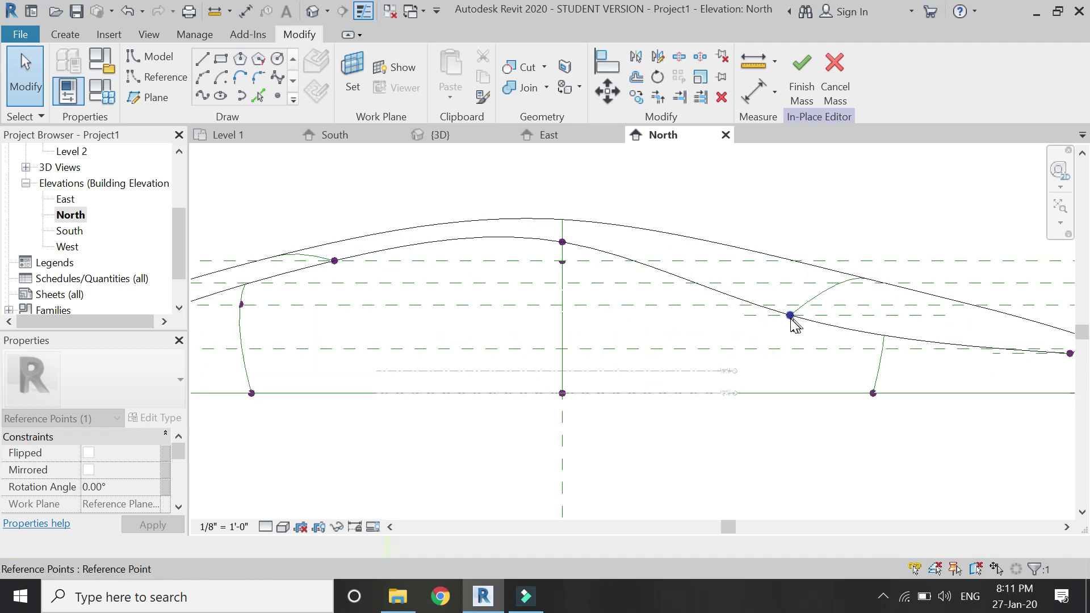
click(790, 314)
drag(791, 309, 794, 245)
key(Escape)
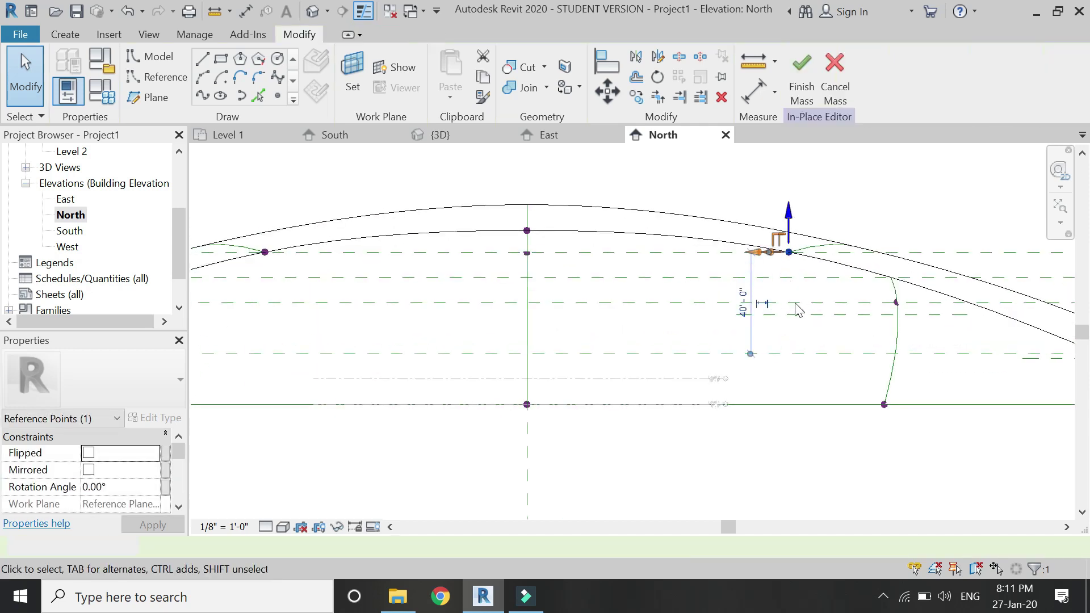
Inspect the reshaped form in the 3D view from a raised back corner
scroll(570, 414, down, 3)
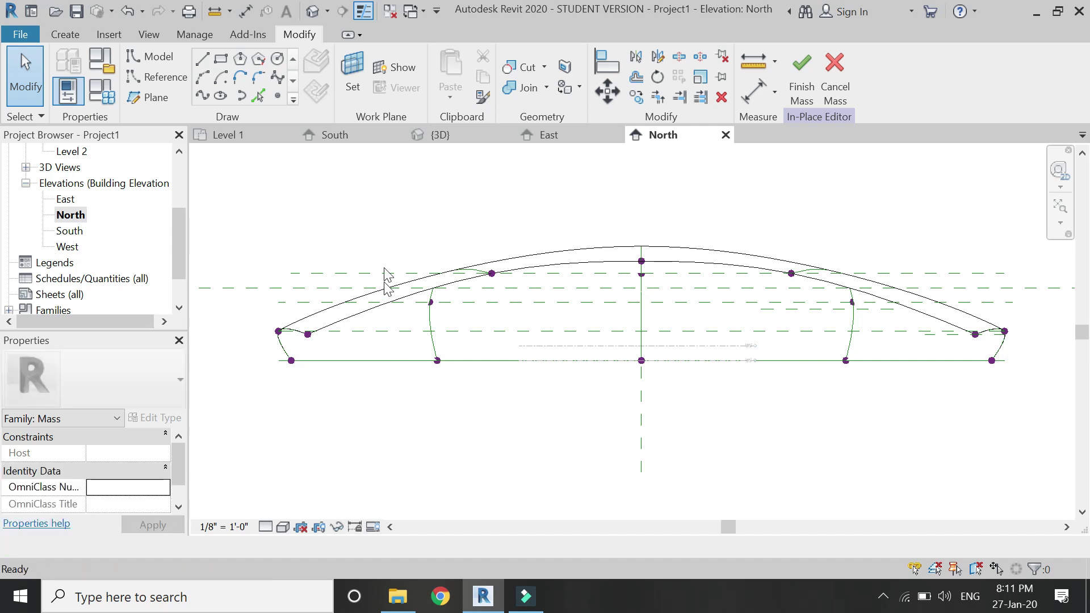
click(446, 140)
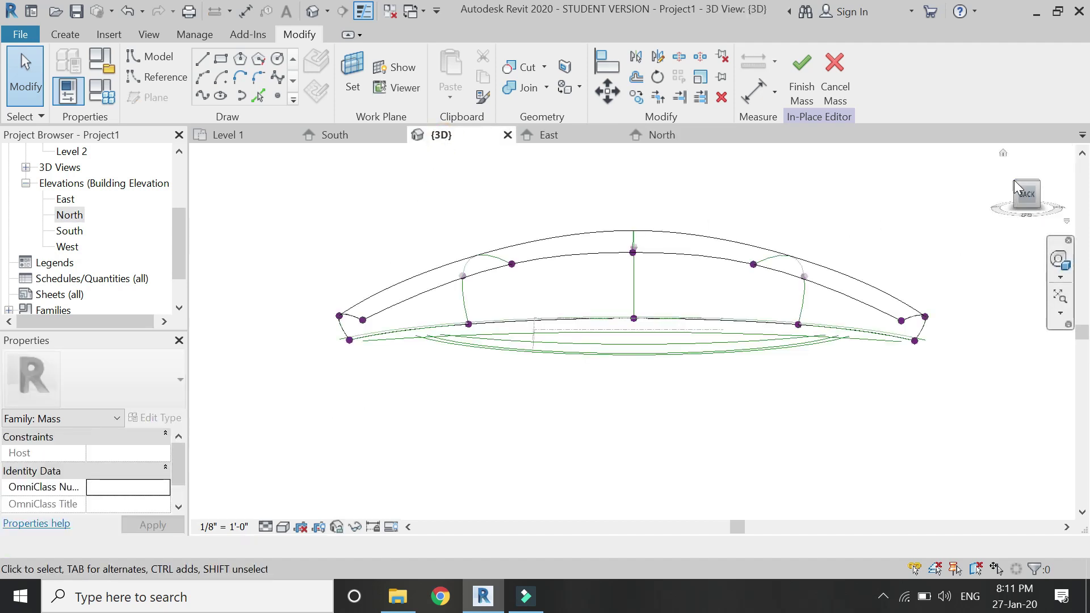
drag(1019, 188, 1001, 222)
scroll(662, 369, up, 5)
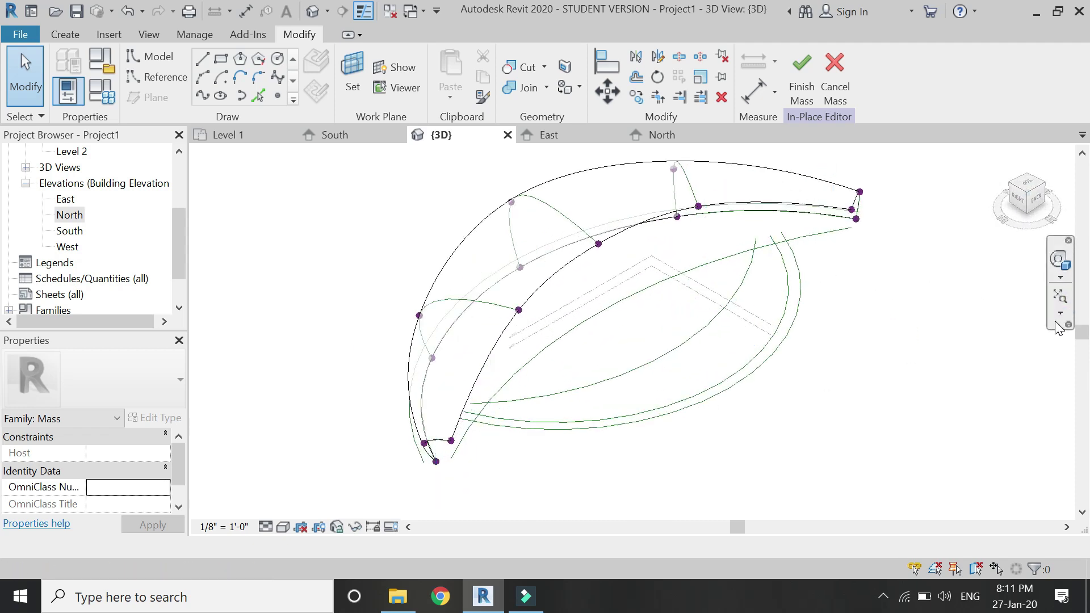
click(1060, 260)
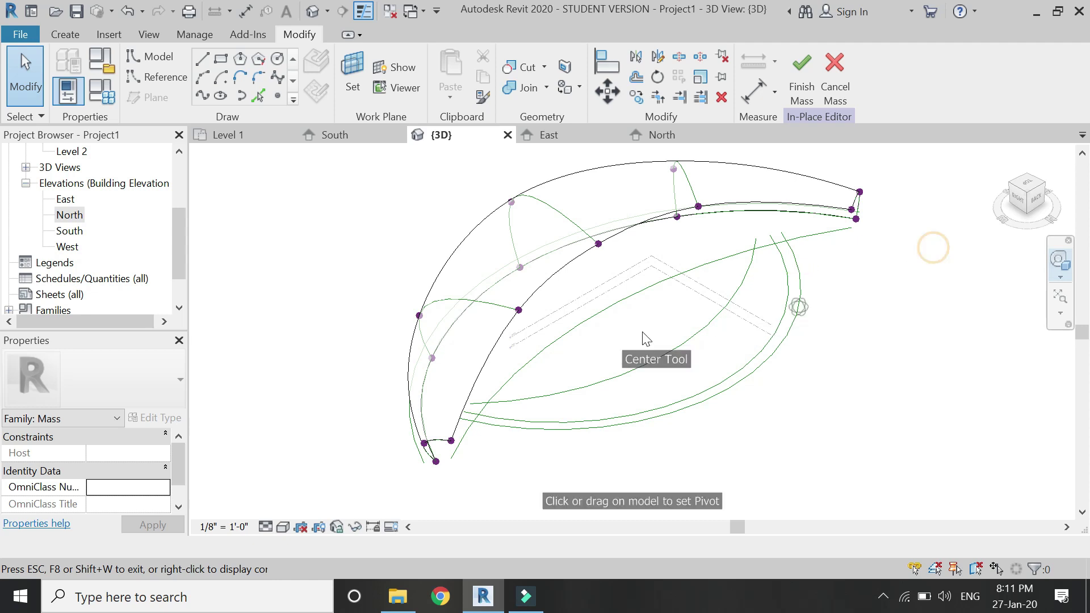
drag(642, 414, 540, 383)
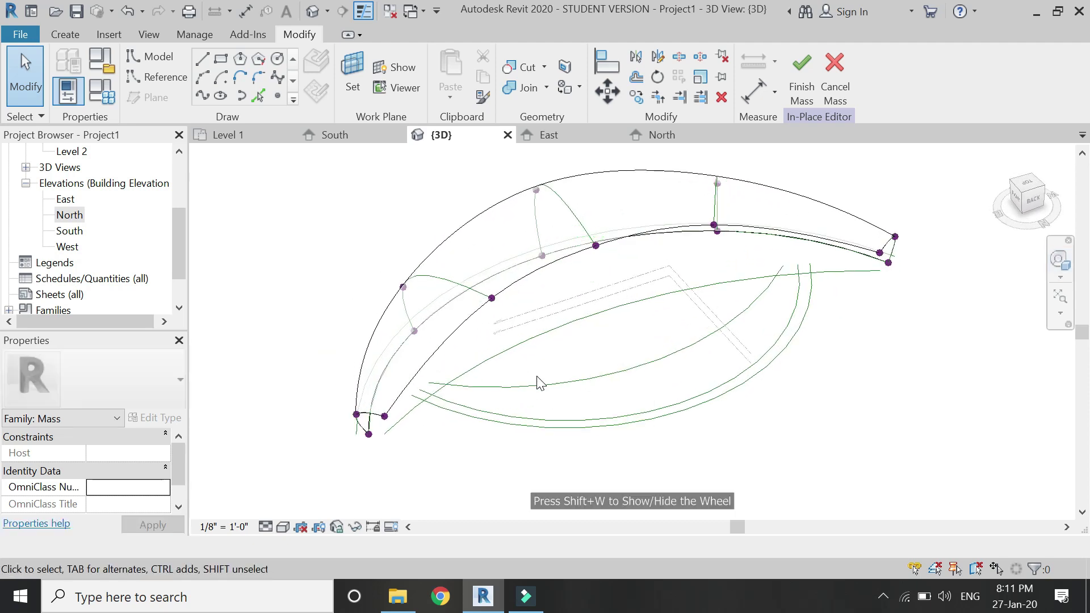
Temporarily hide the mass form in the South elevation so only its profile curves and points remain
click(347, 142)
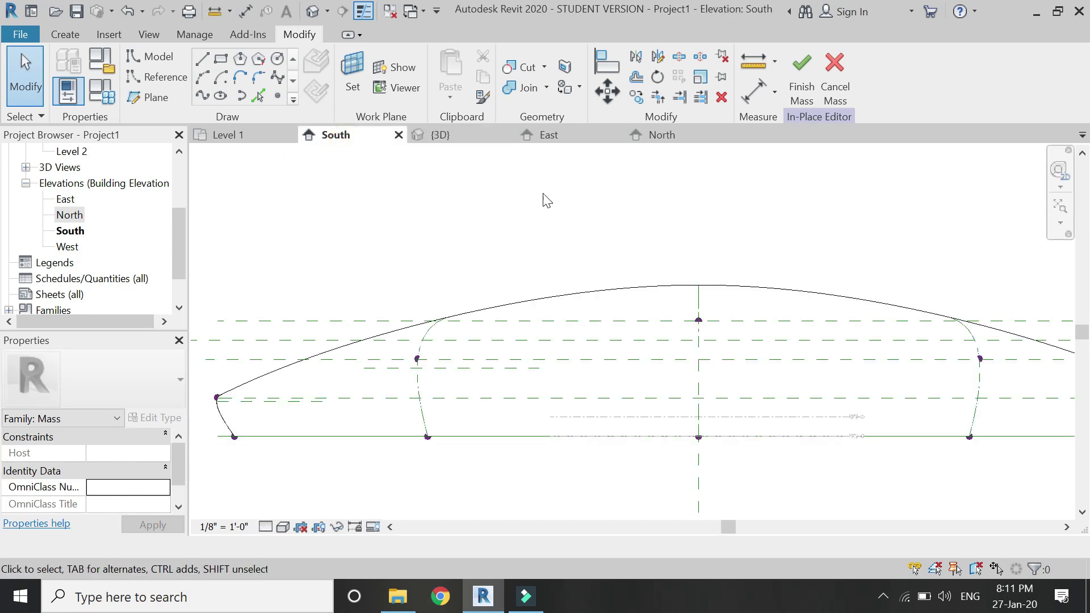
scroll(530, 213, down, 1)
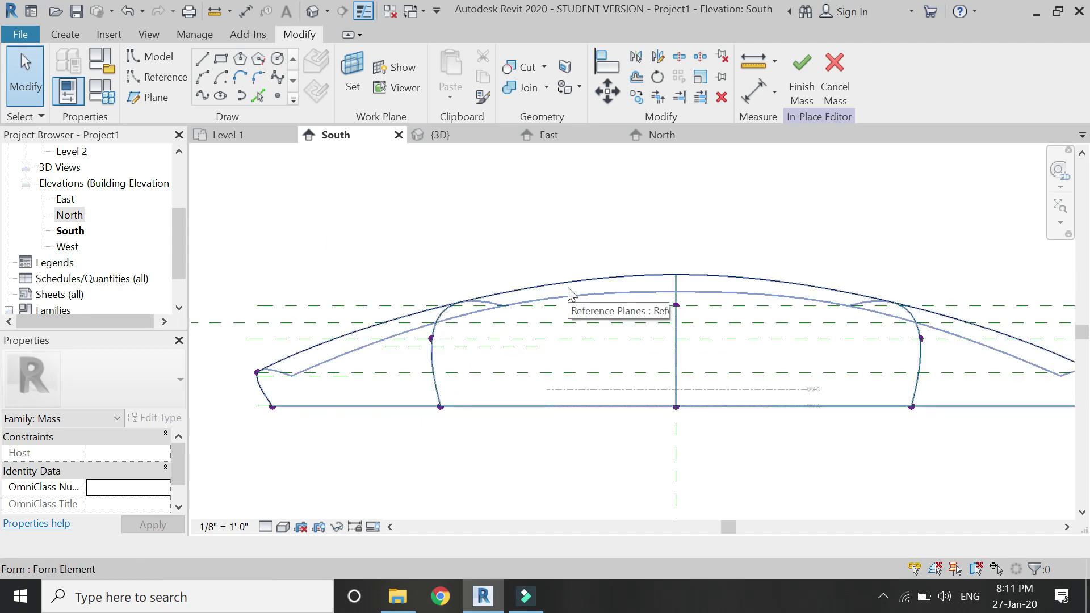
click(568, 288)
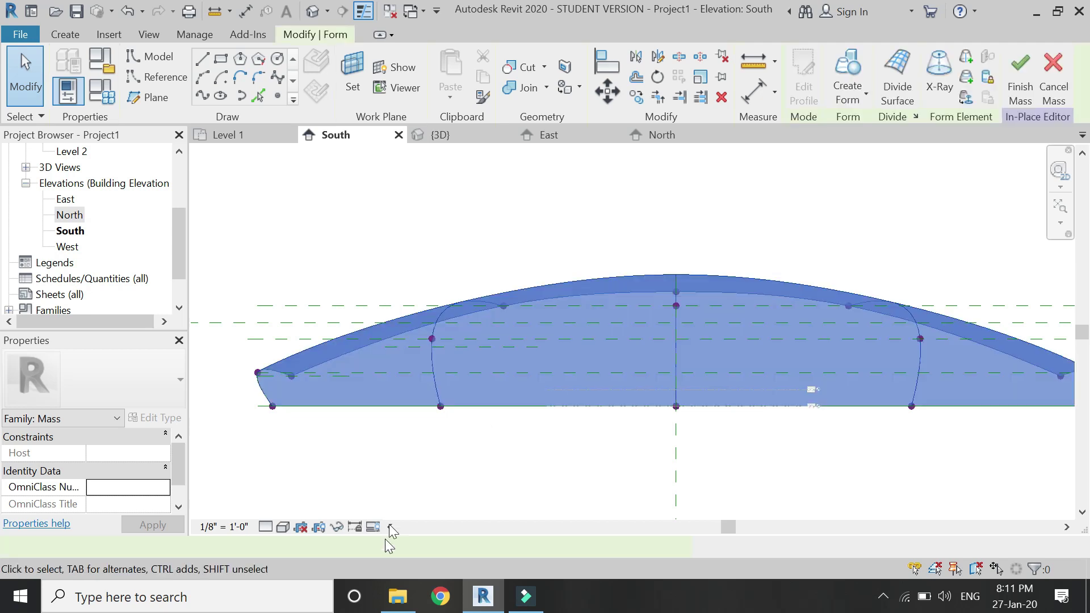
click(336, 527)
click(352, 485)
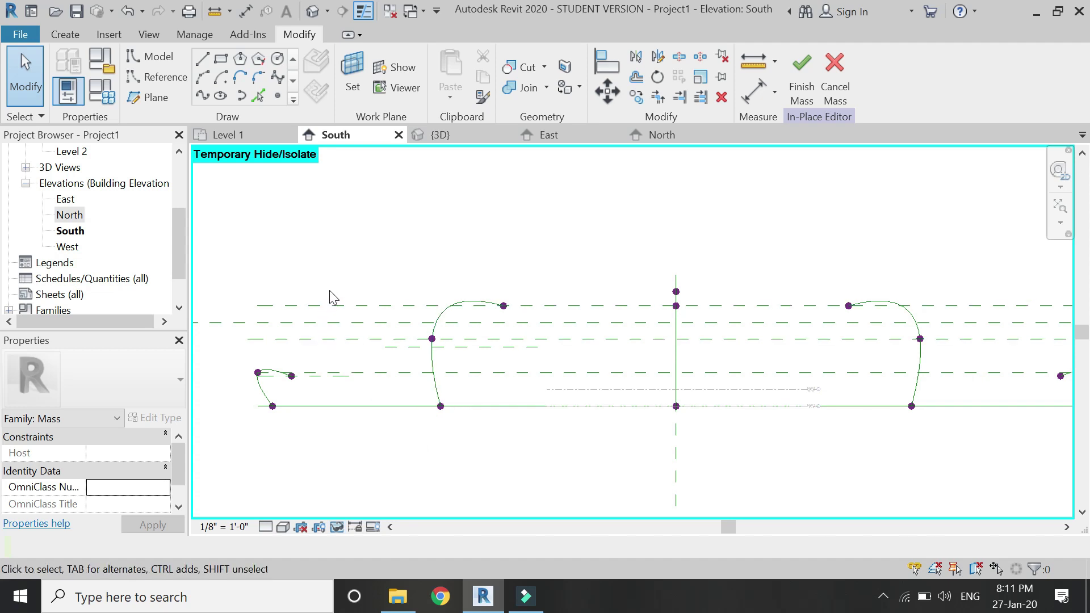
scroll(331, 292, up, 1)
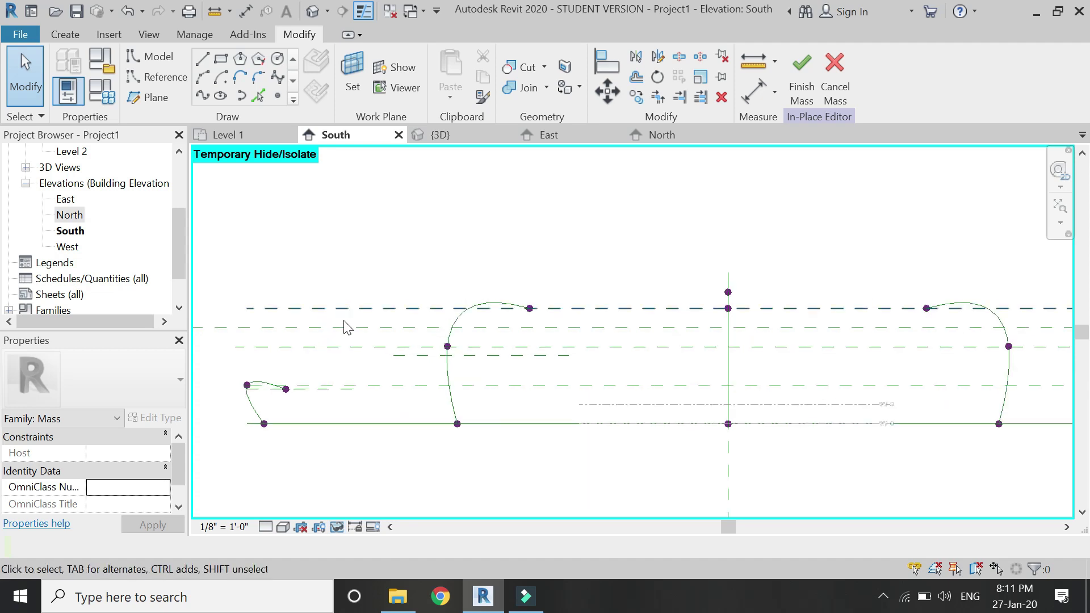
click(509, 356)
key(Escape)
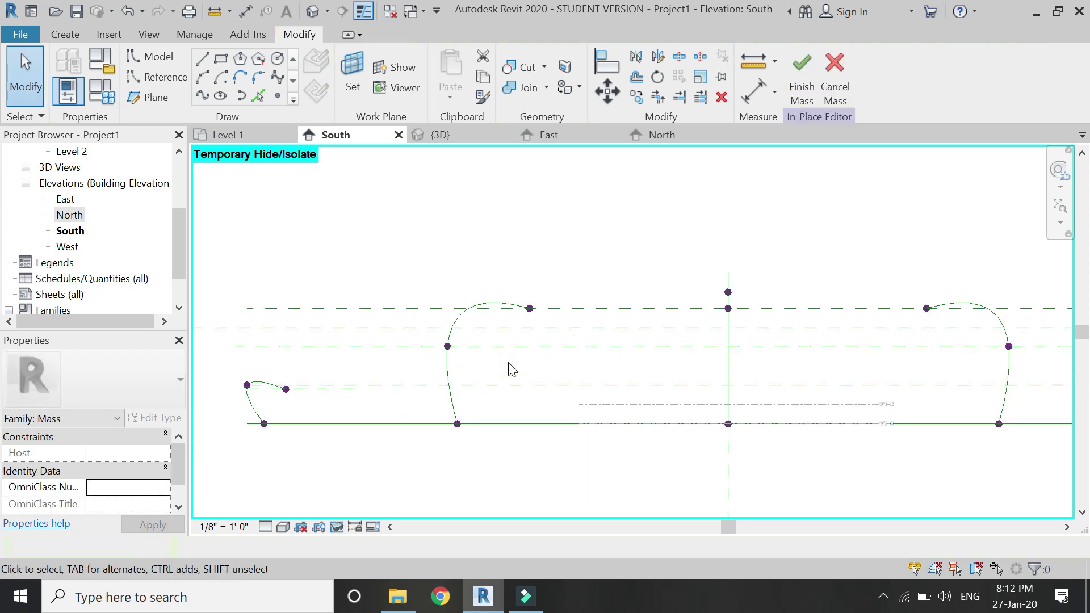
scroll(487, 350, down, 1)
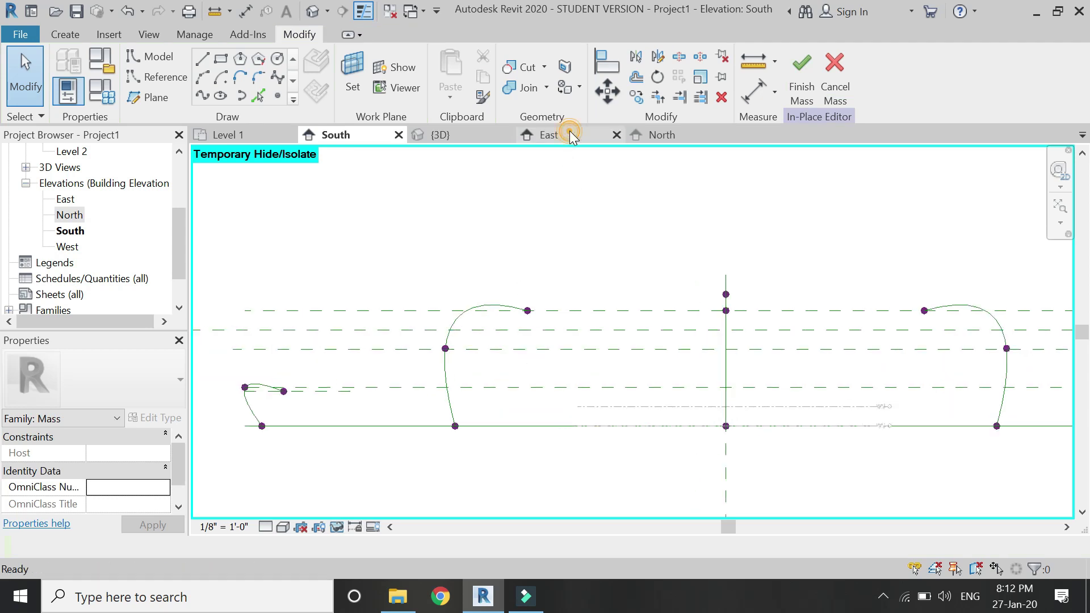
Temporarily hide the mass form in the East elevation as well
click(569, 135)
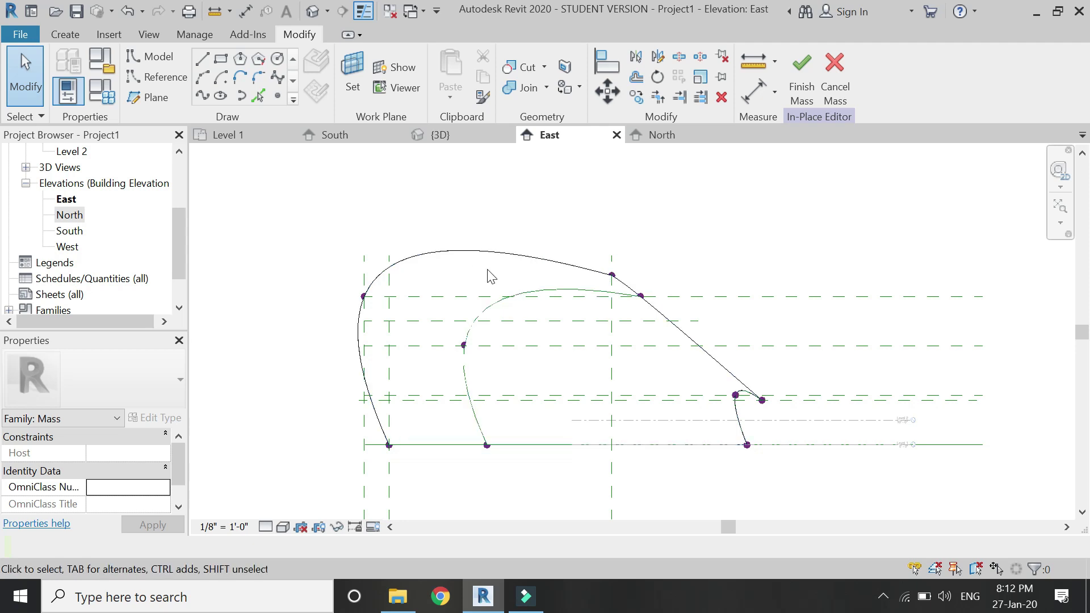
click(481, 255)
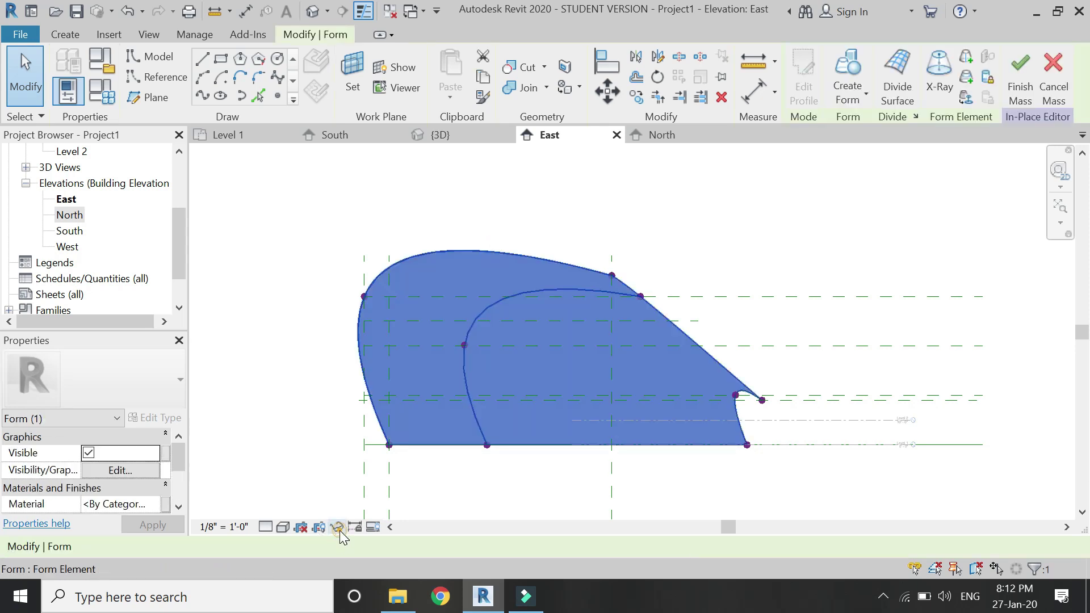
click(339, 528)
click(345, 484)
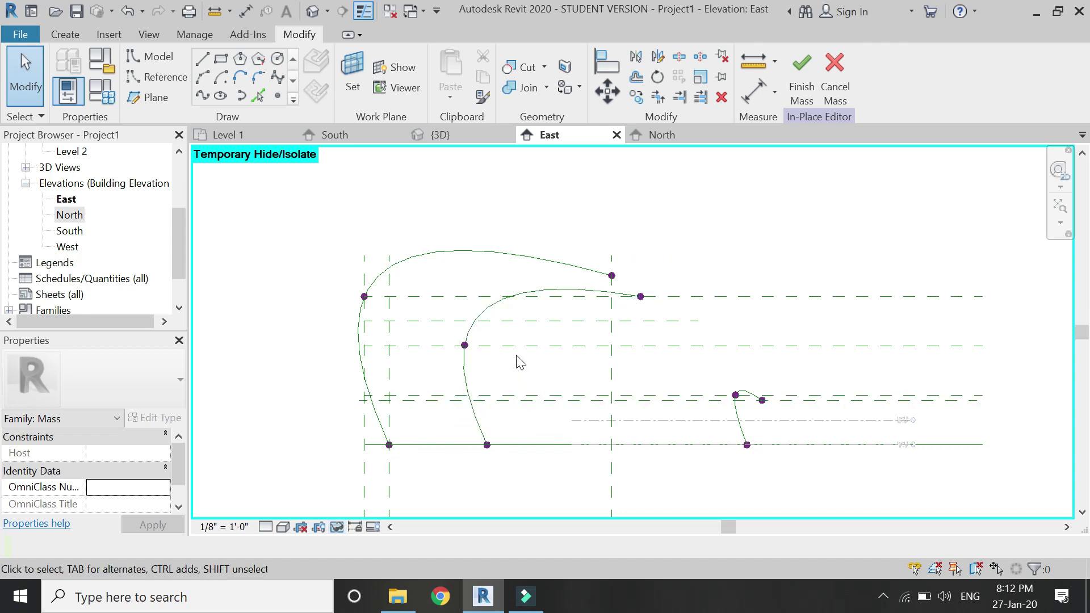
Delete the short horizontal reference plane lying midway between the two uppermost long ones in the East elevation
scroll(518, 360, up, 1)
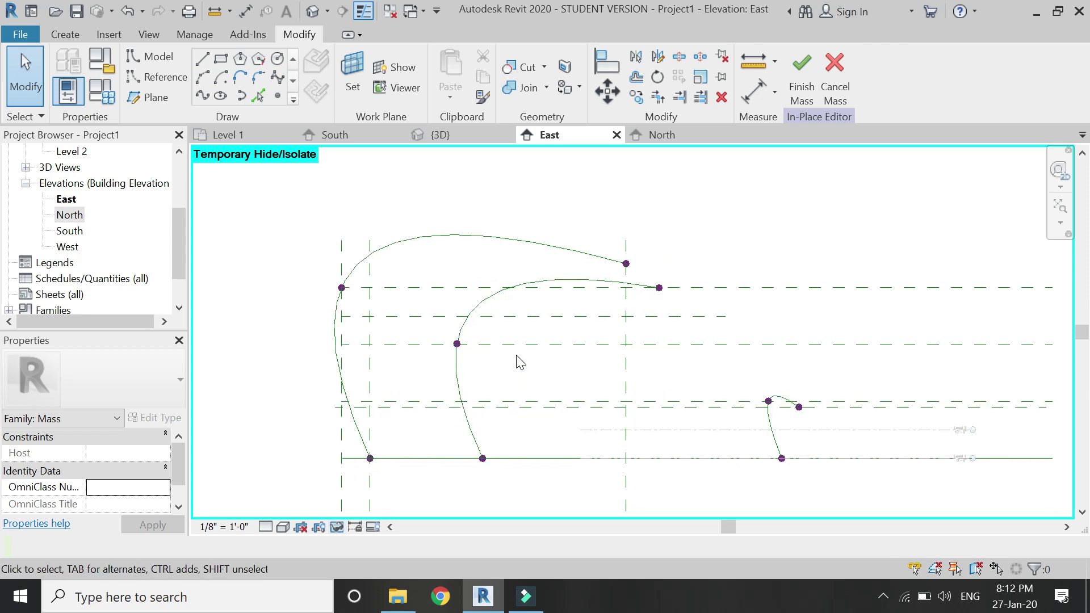
click(545, 318)
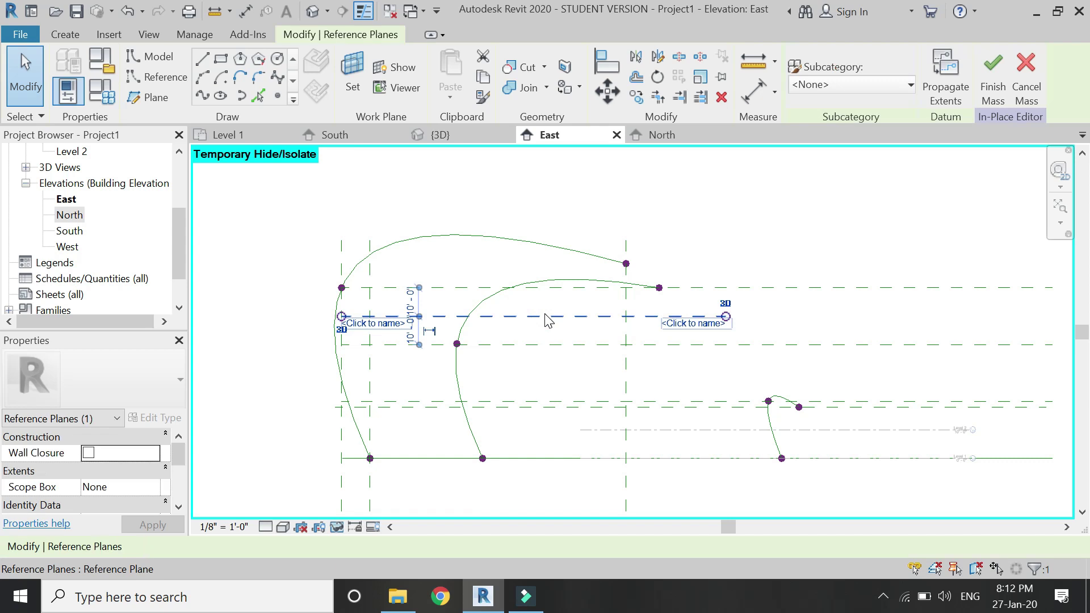
key(Delete)
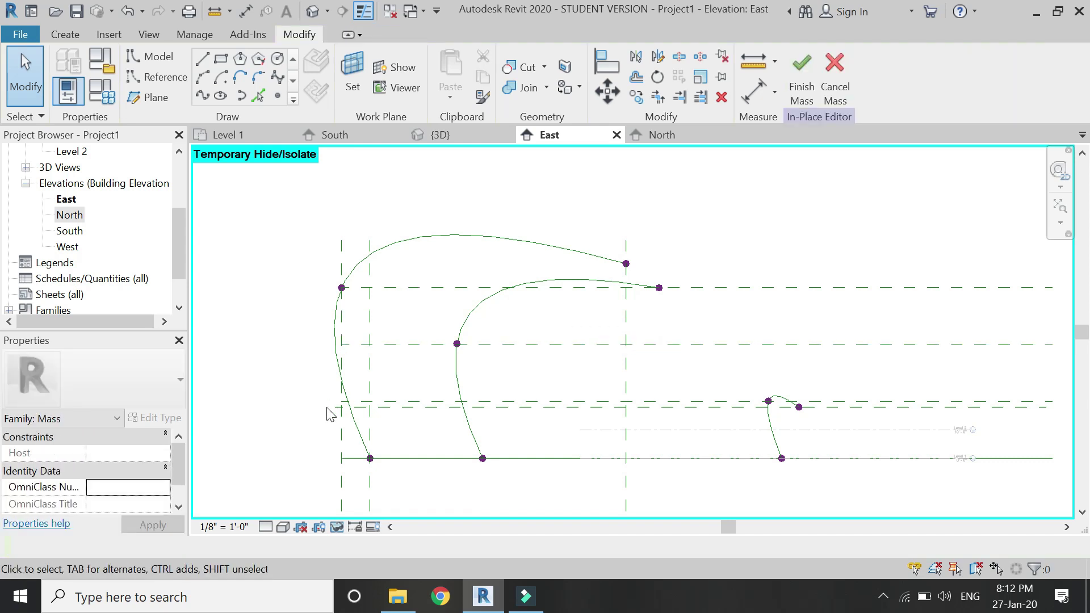
scroll(258, 375, down, 2)
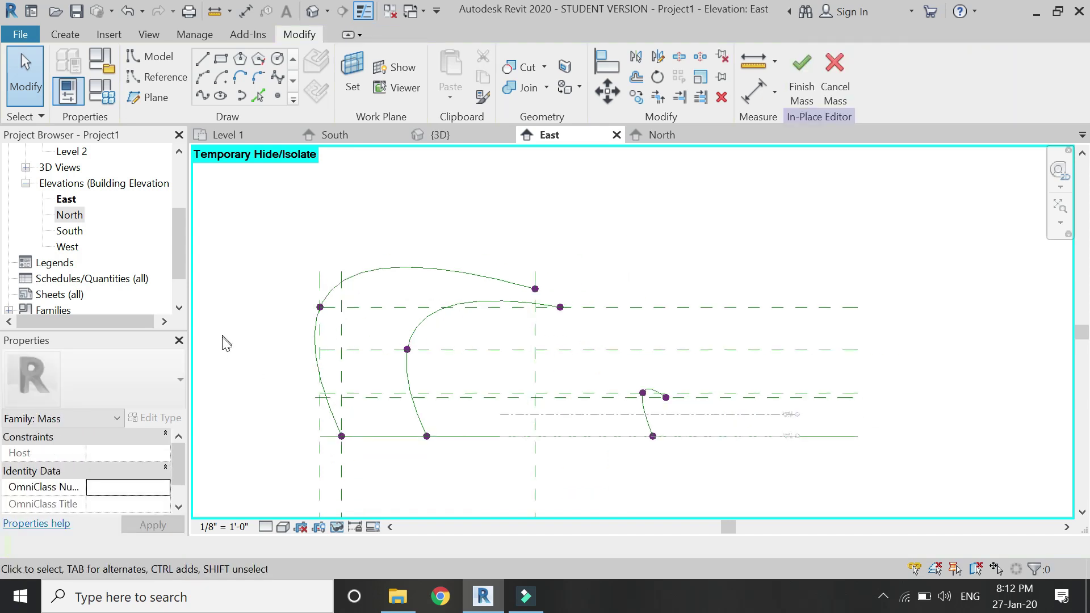
On the Level 1 plan, draw three vertical reference planes through the left ends of the three inner reference arcs
click(241, 139)
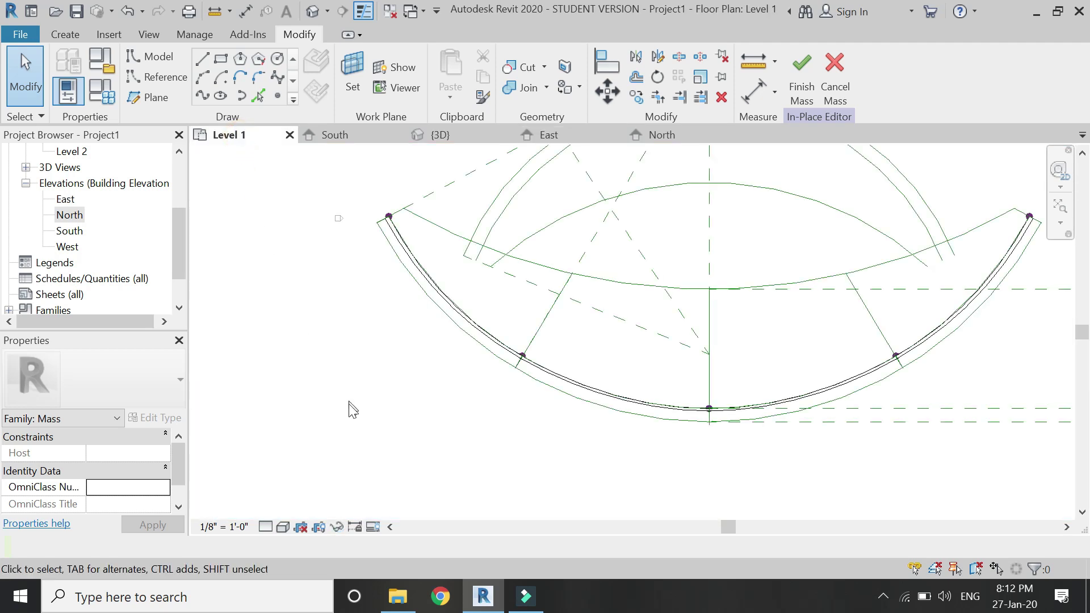
scroll(351, 409, down, 2)
scroll(397, 271, up, 2)
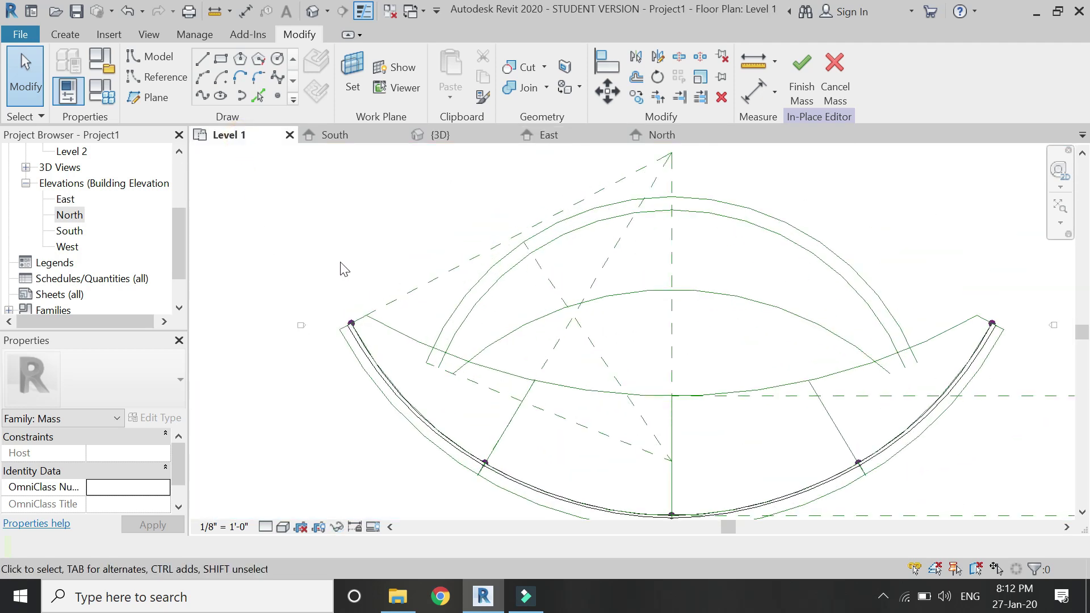
click(150, 101)
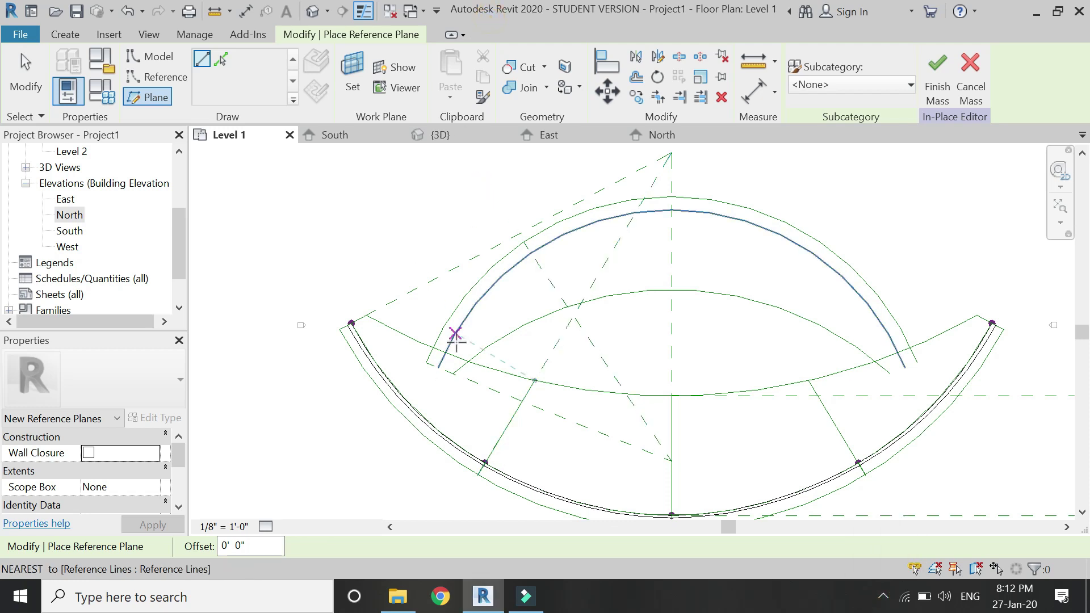
scroll(425, 364, up, 2)
click(426, 363)
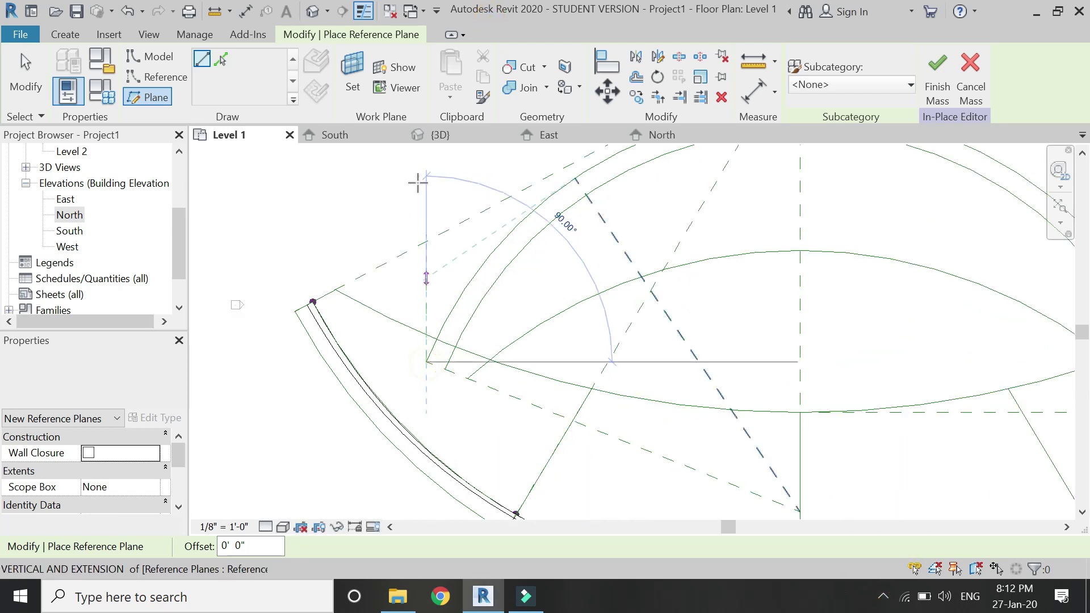
click(426, 182)
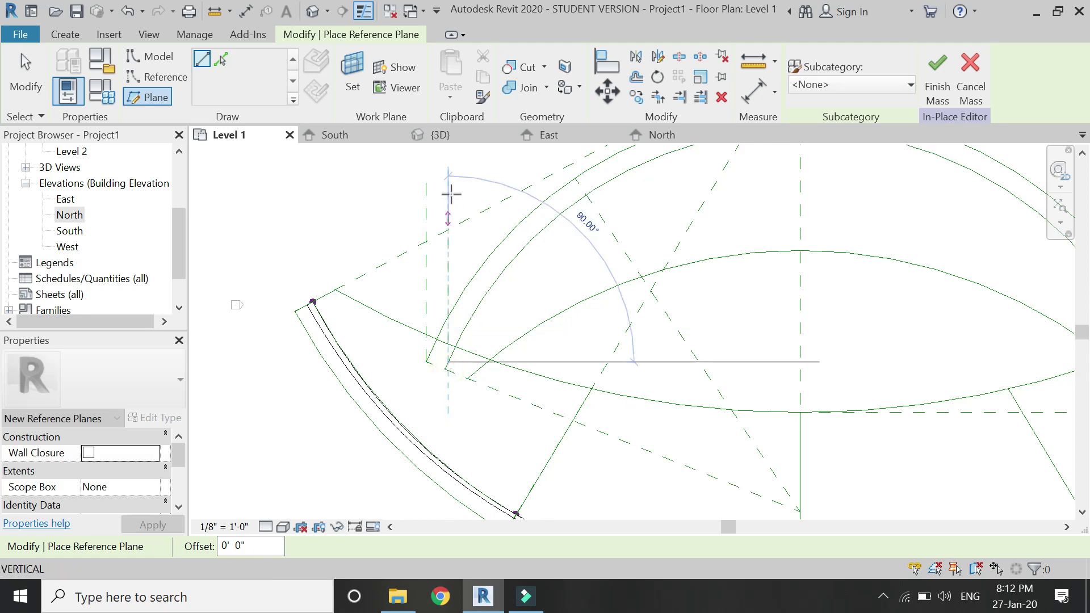
click(448, 183)
click(448, 369)
click(468, 379)
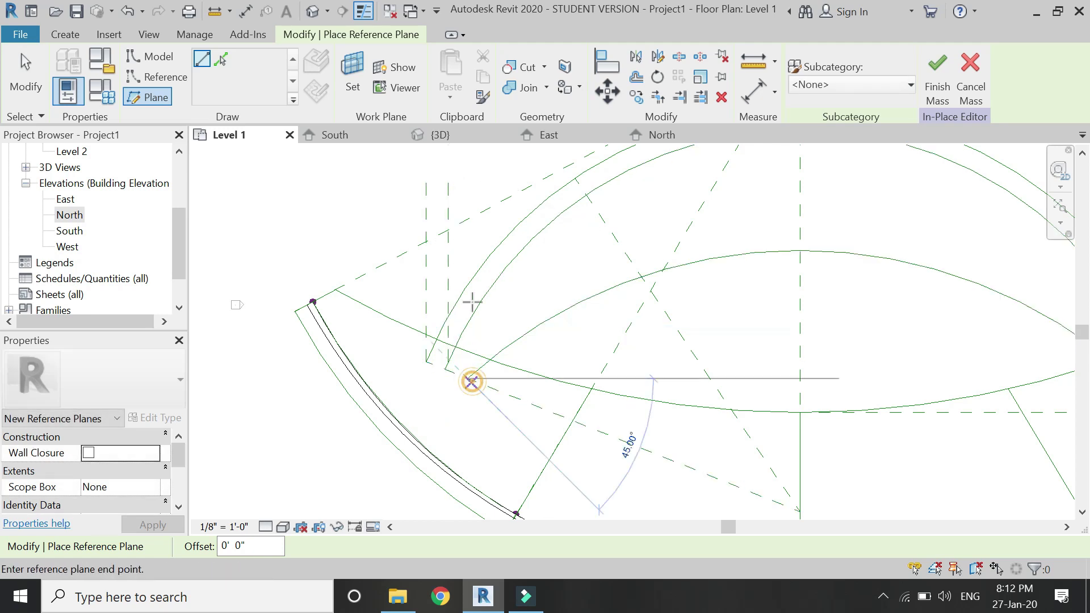
click(475, 180)
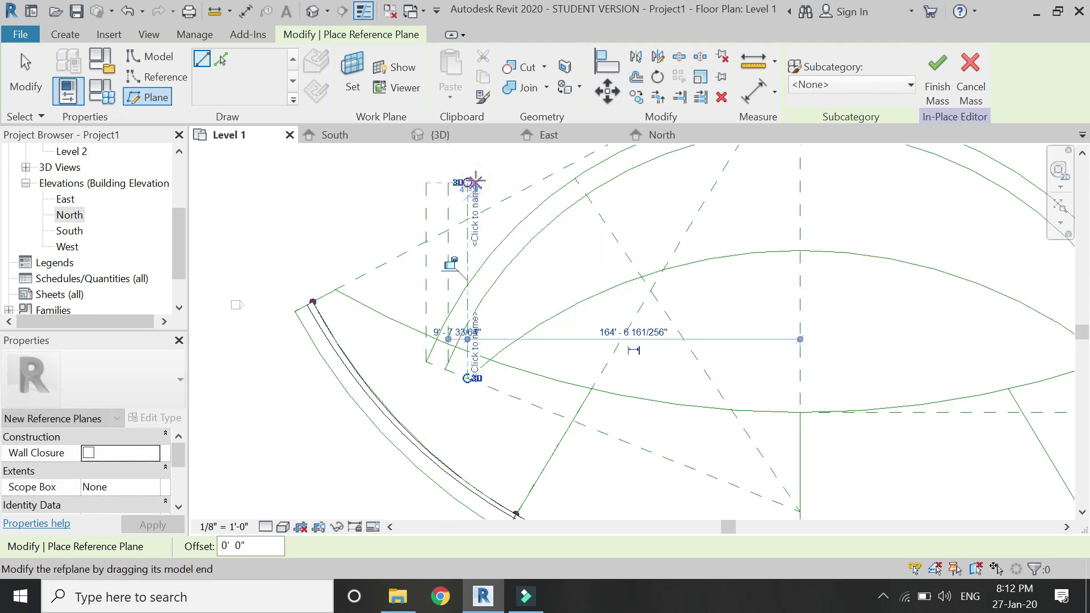
key(Escape)
key(Escape)
Set the work plane to Reference Plane : 11 in the South elevation
click(329, 139)
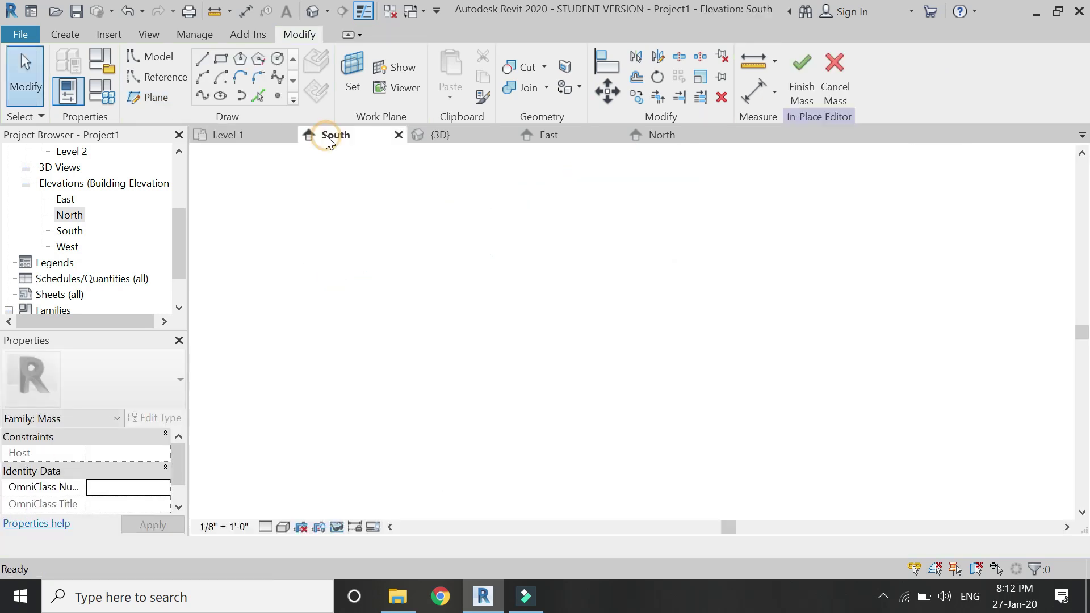
click(353, 91)
click(845, 387)
click(852, 453)
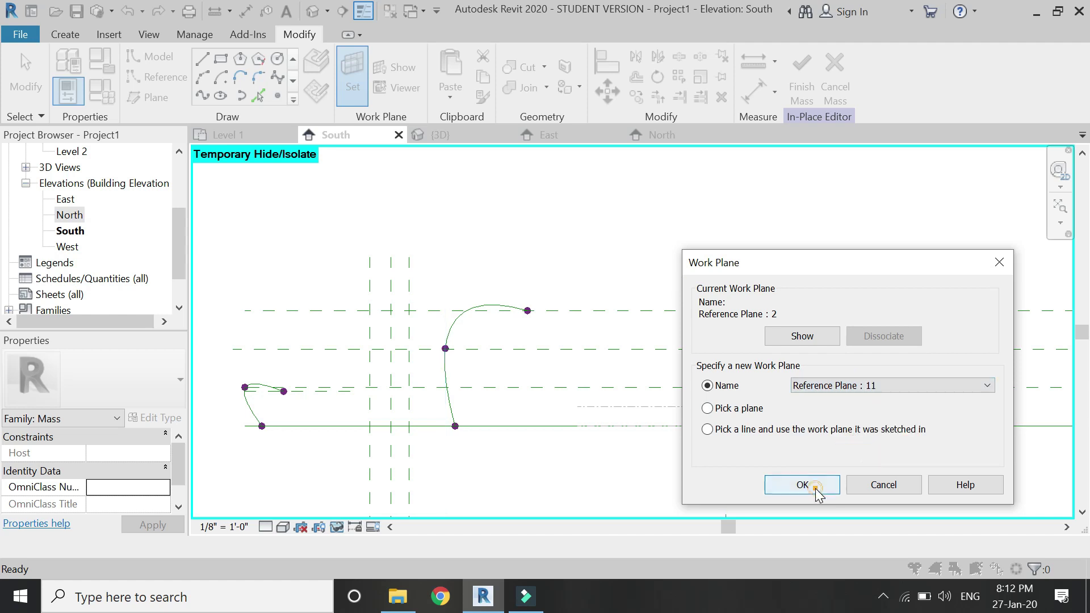
click(816, 488)
scroll(306, 386, up, 1)
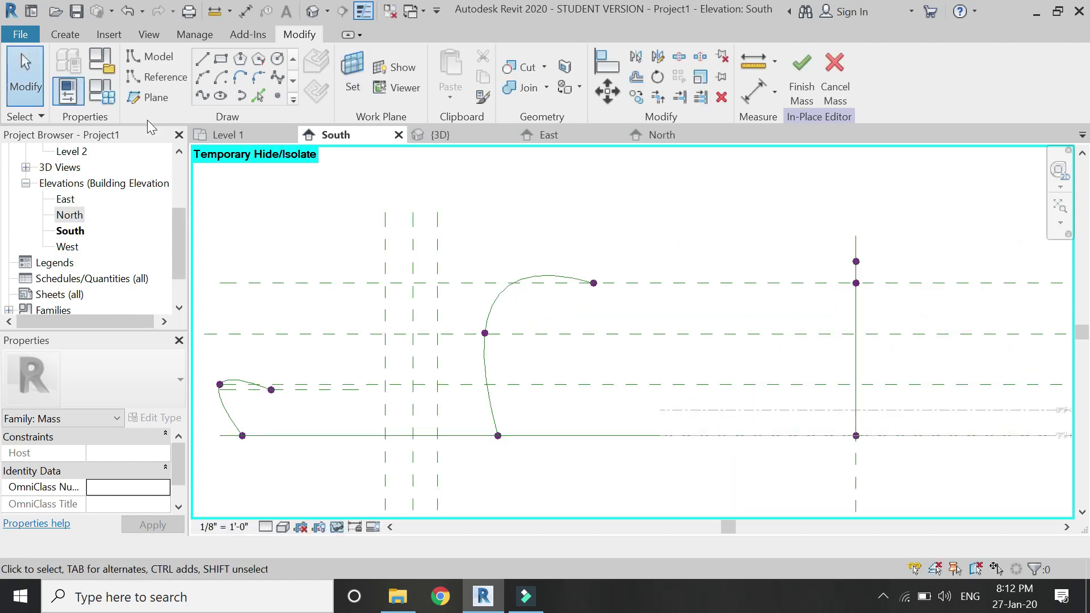
click(157, 80)
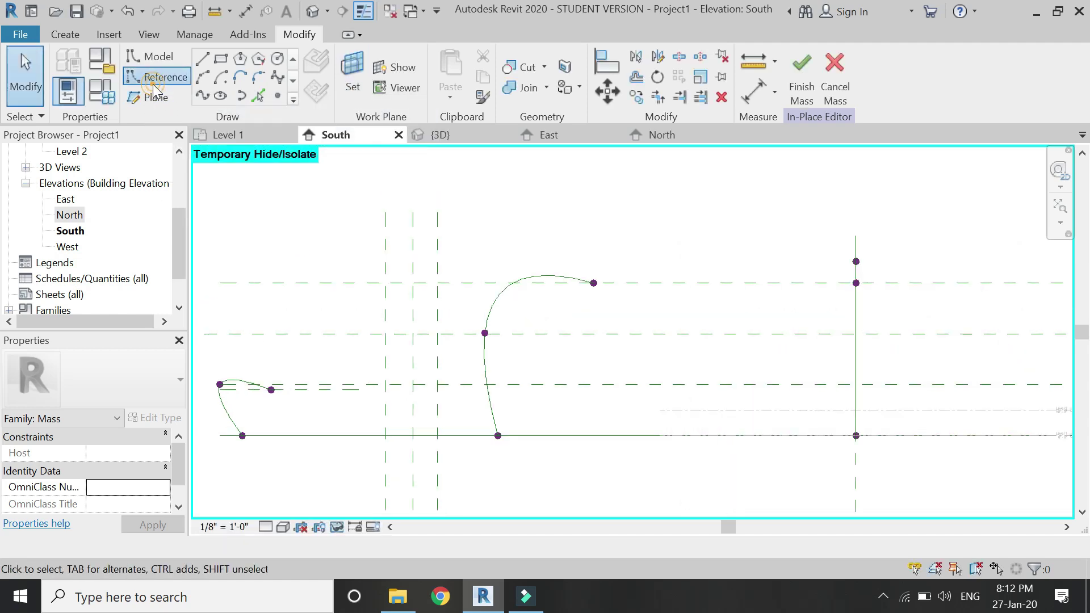
click(202, 97)
scroll(299, 409, up, 2)
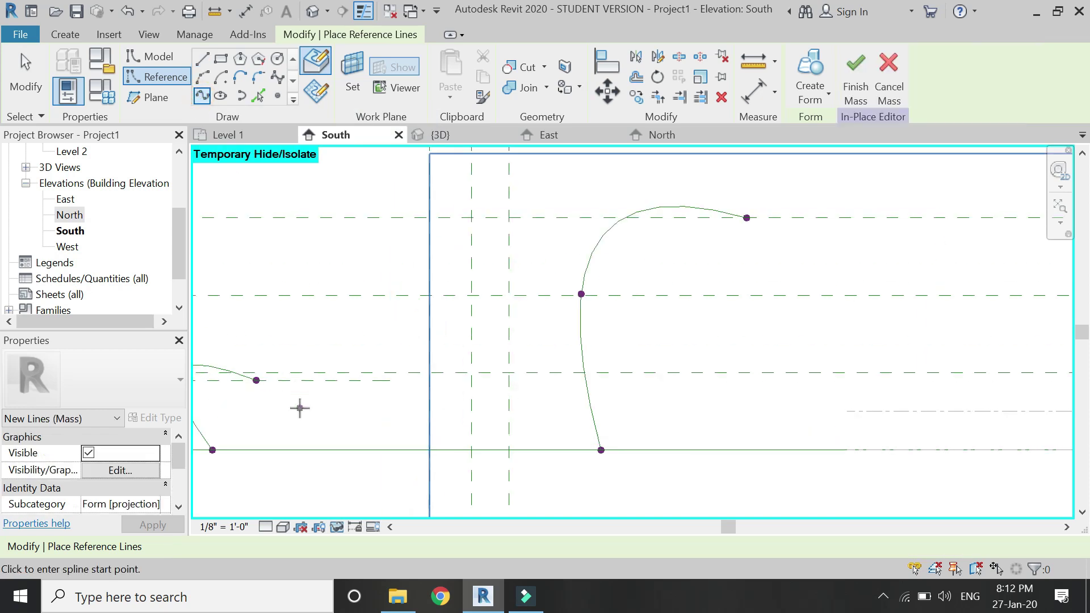
key(Escape)
key(Escape)
Extend the short lower horizontal reference plane to the right past the three new vertical planes
click(377, 382)
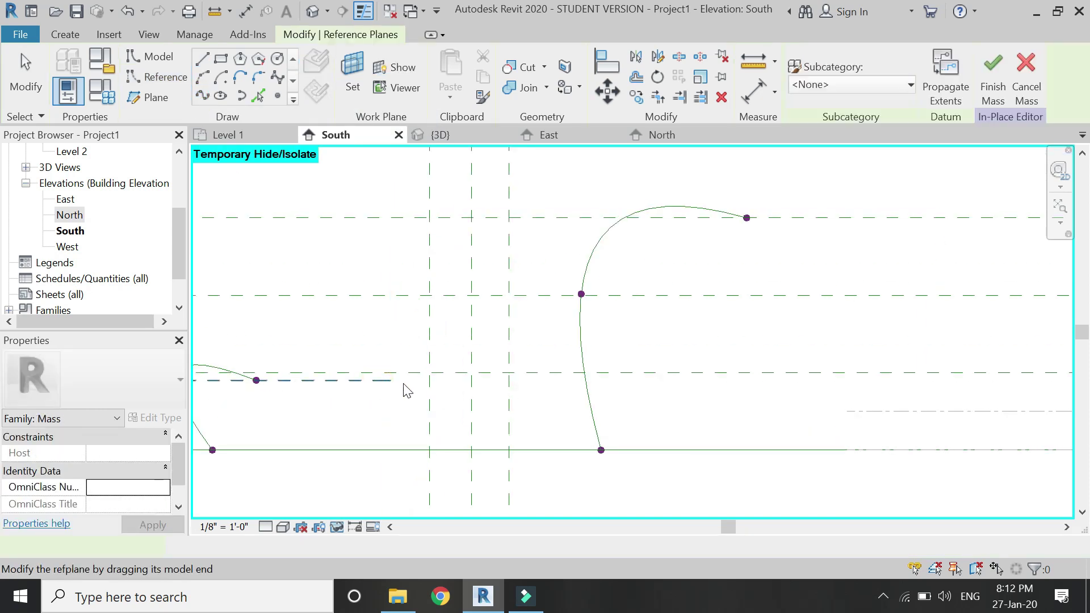
drag(390, 380, 545, 369)
key(Escape)
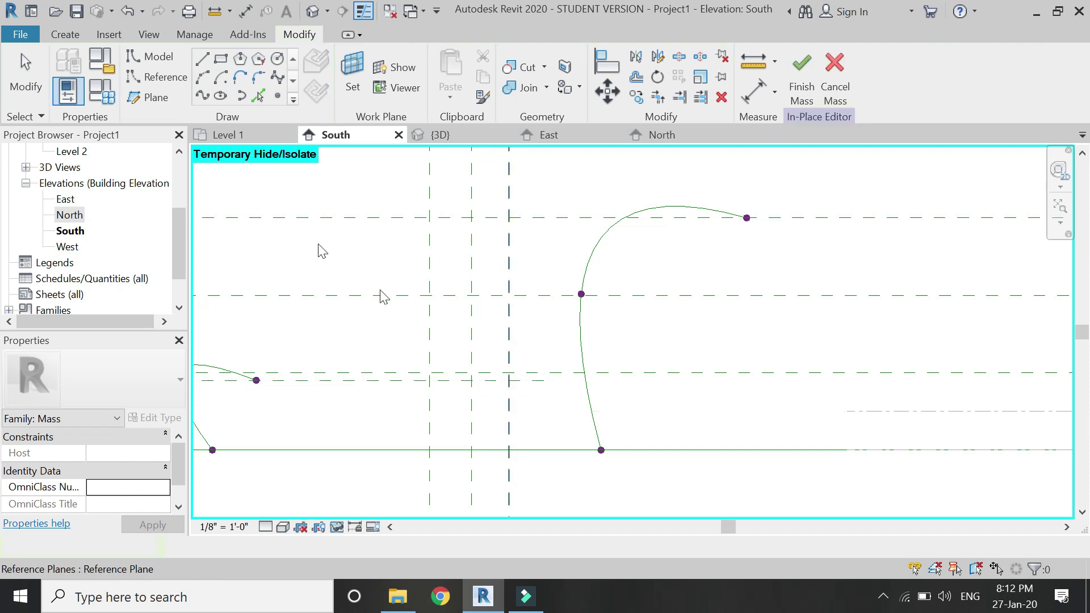
Draw a model spline from the extended plane at the rightmost new vertical plane, through the leftmost one, to the base line at the middle one
click(201, 96)
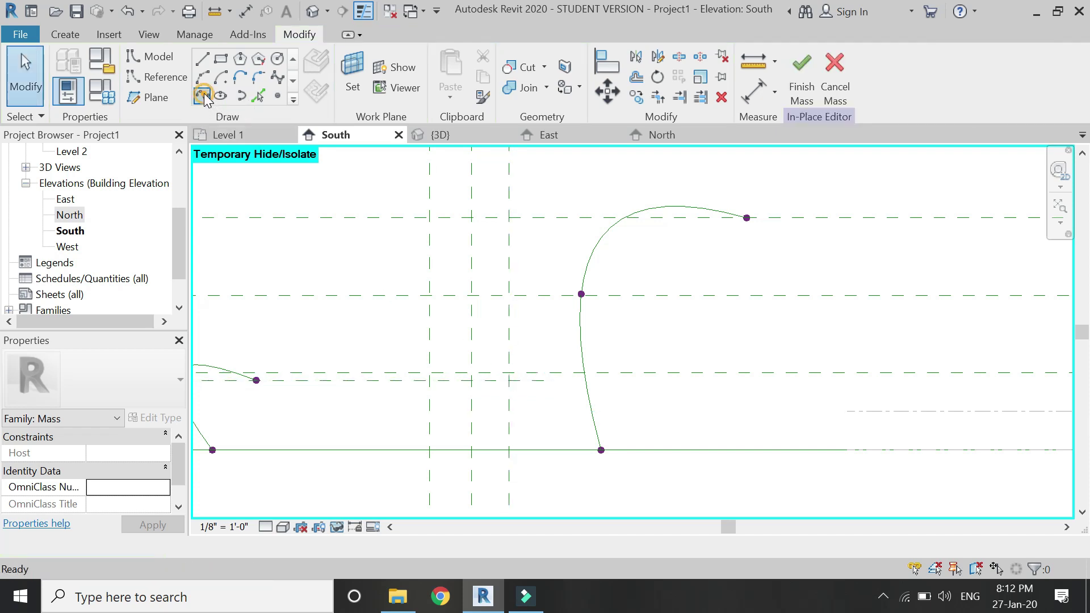
click(508, 381)
scroll(480, 382, down, 2)
scroll(480, 378, up, 2)
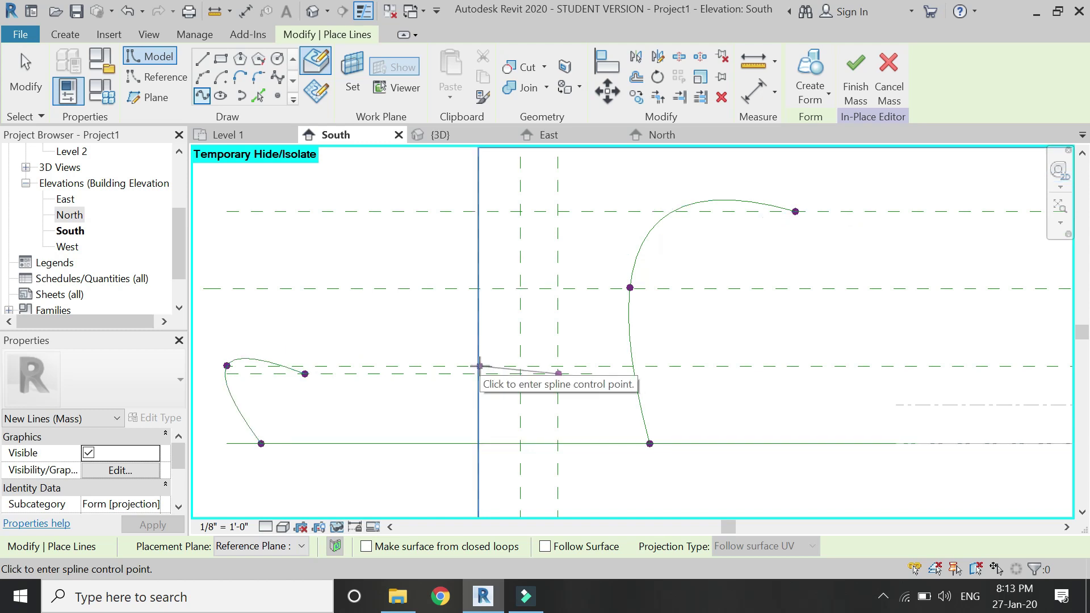
click(480, 366)
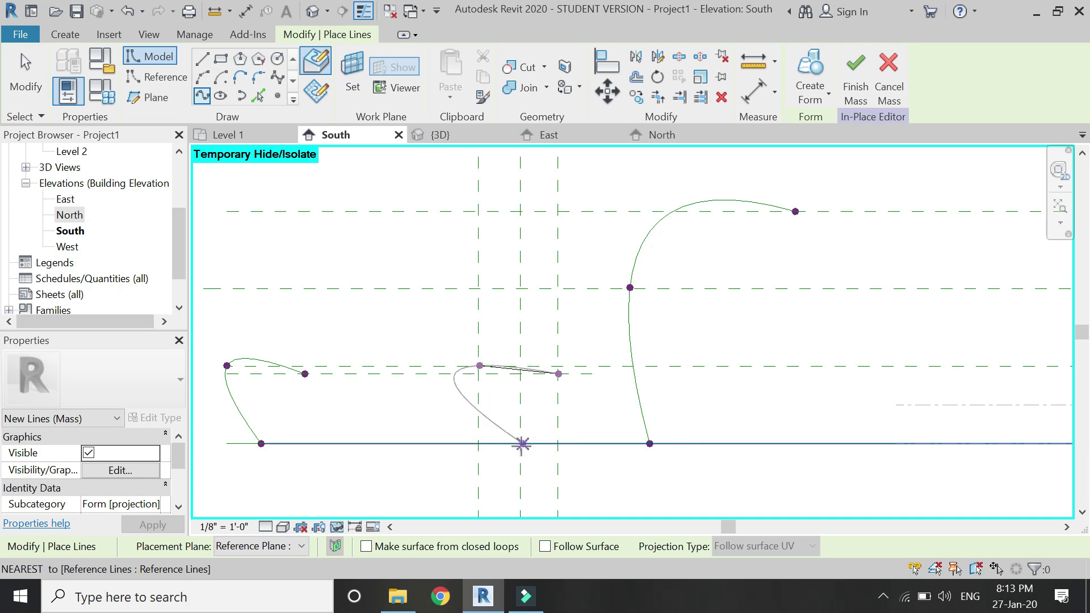
click(520, 443)
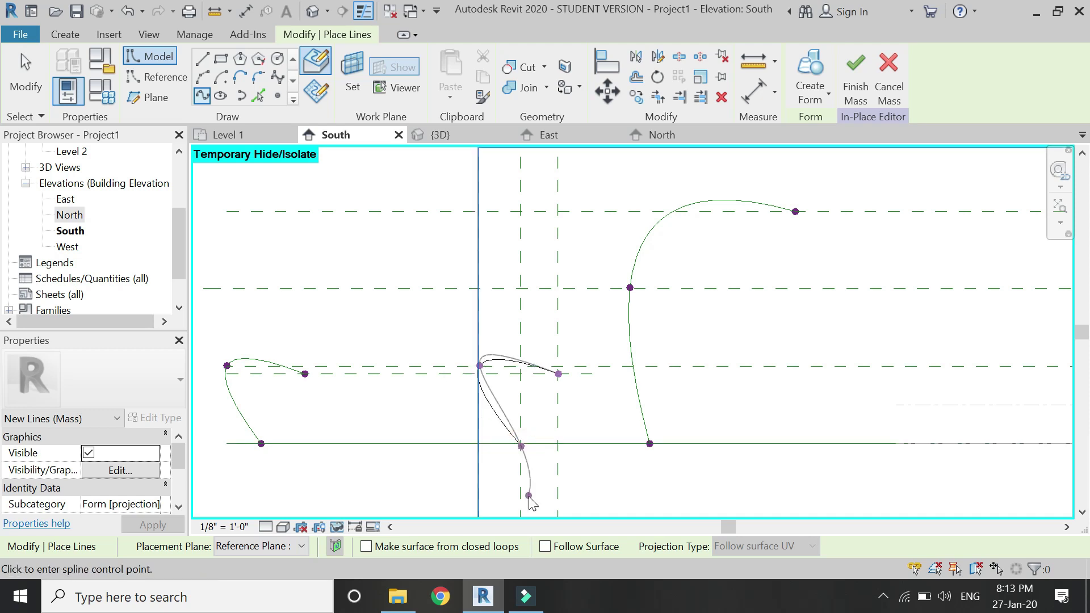
key(Escape)
key(Escape)
End the spline and move its lower end point onto the intersection of the base line and the middle vertical reference plane
scroll(521, 472, up, 1)
scroll(521, 472, up, 1)
key(Escape)
scroll(525, 431, up, 3)
scroll(549, 352, up, 2)
key(Escape)
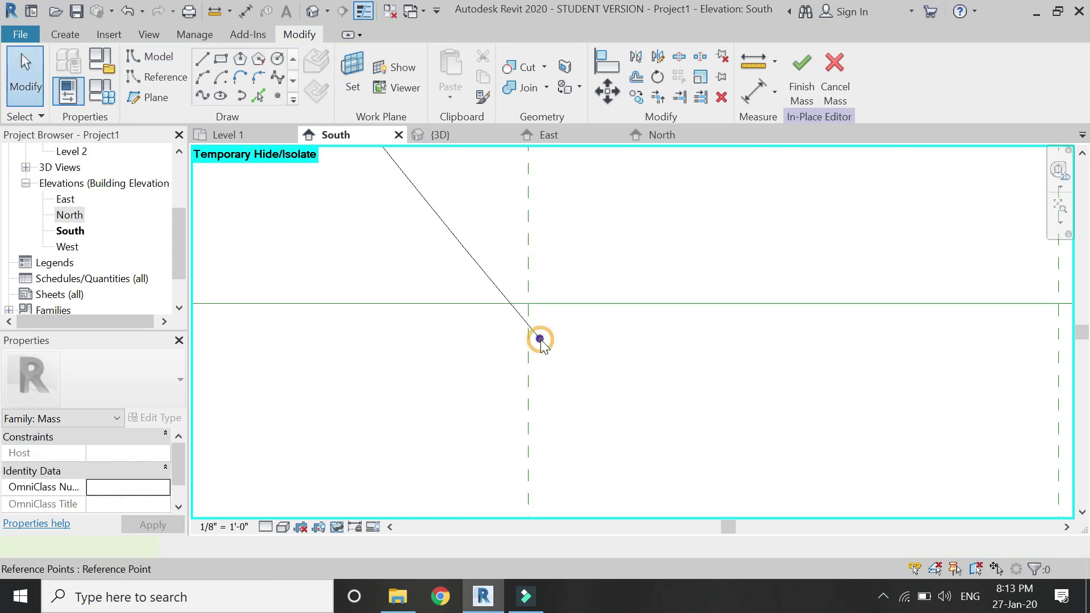
click(541, 341)
drag(577, 344, 565, 343)
drag(532, 296, 521, 260)
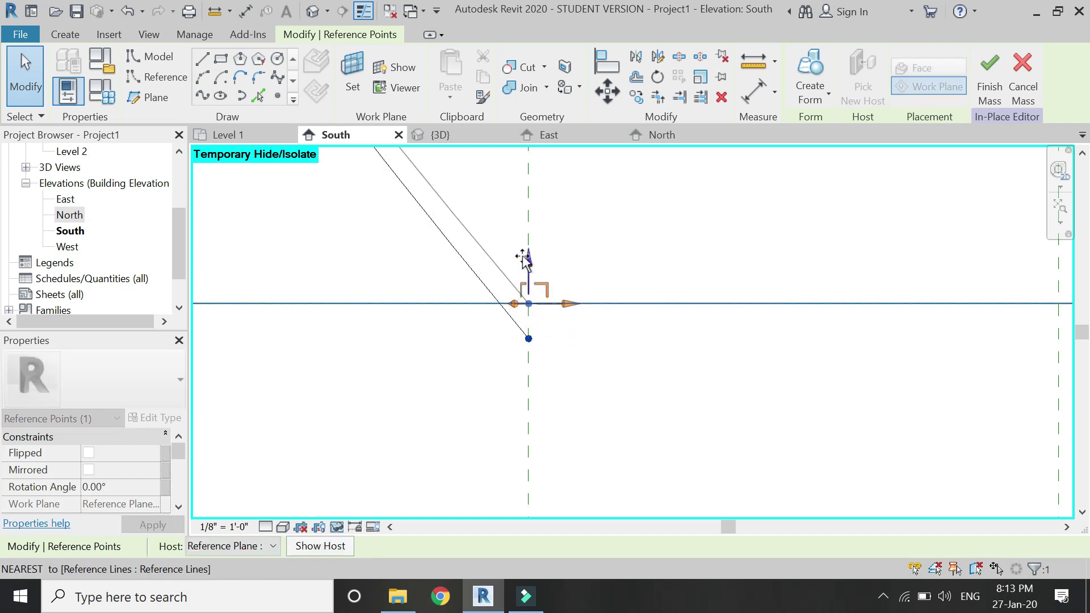
click(485, 457)
scroll(484, 458, down, 6)
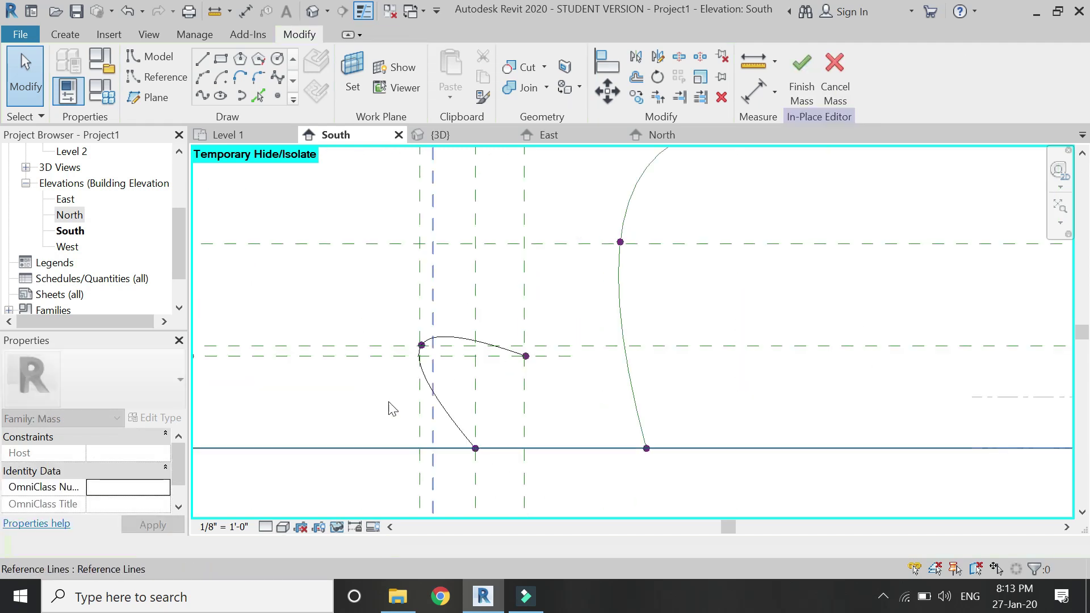
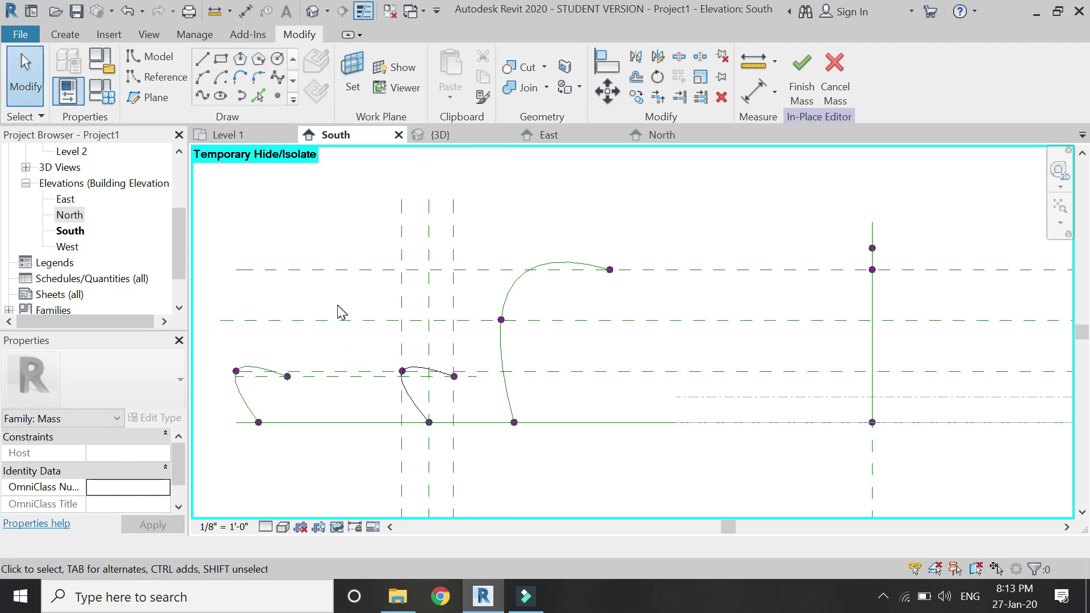
On the Level 1 plan, draw three vertical reference planes through the points where the left diagonal plane crosses the three inner arcs
click(227, 134)
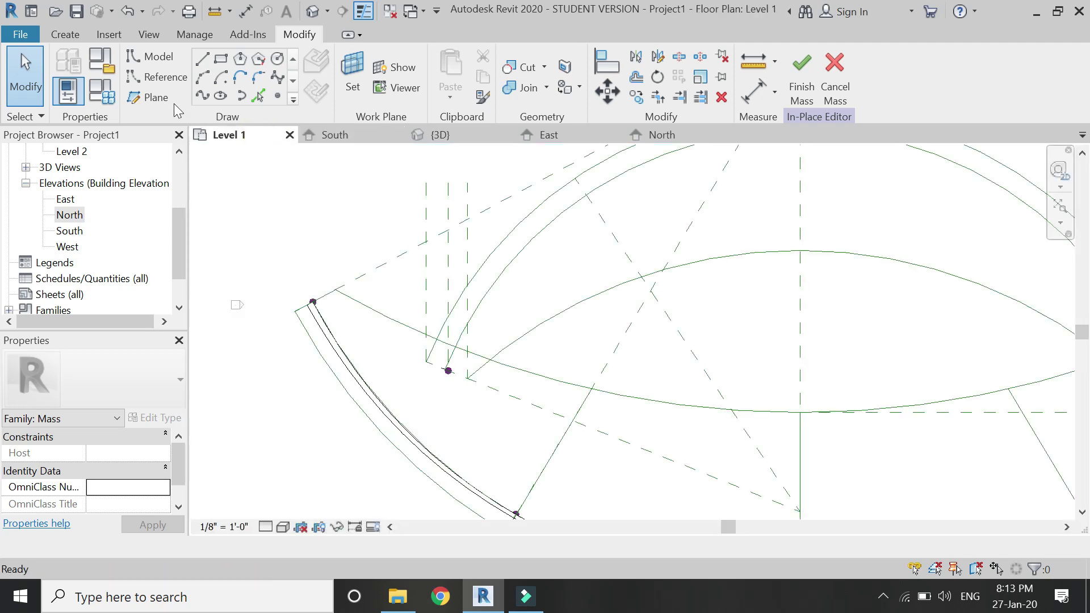
click(163, 102)
middle_drag(439, 341, 539, 219)
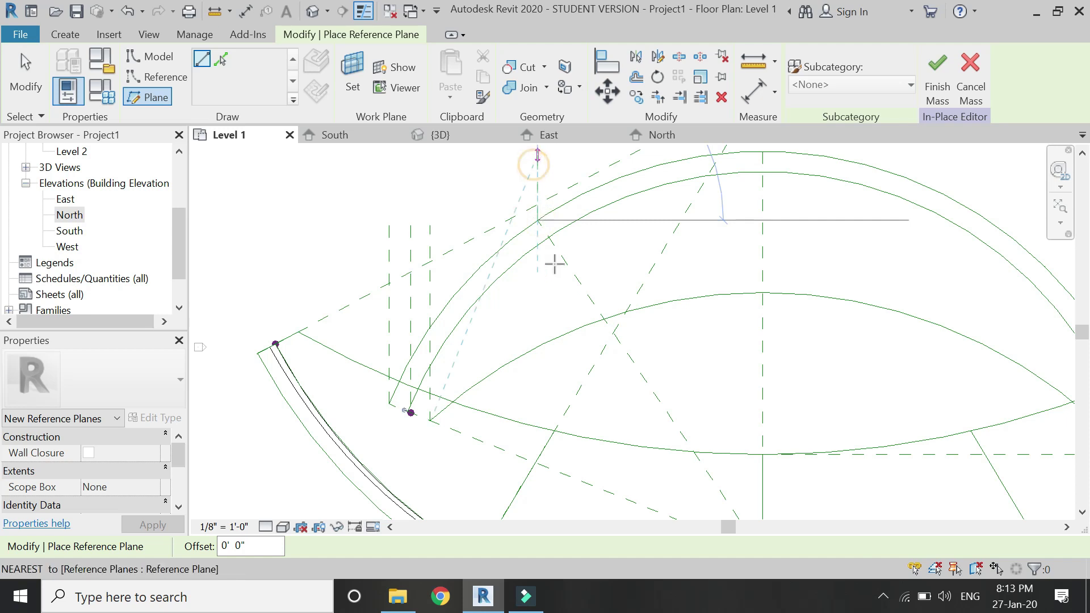
click(548, 237)
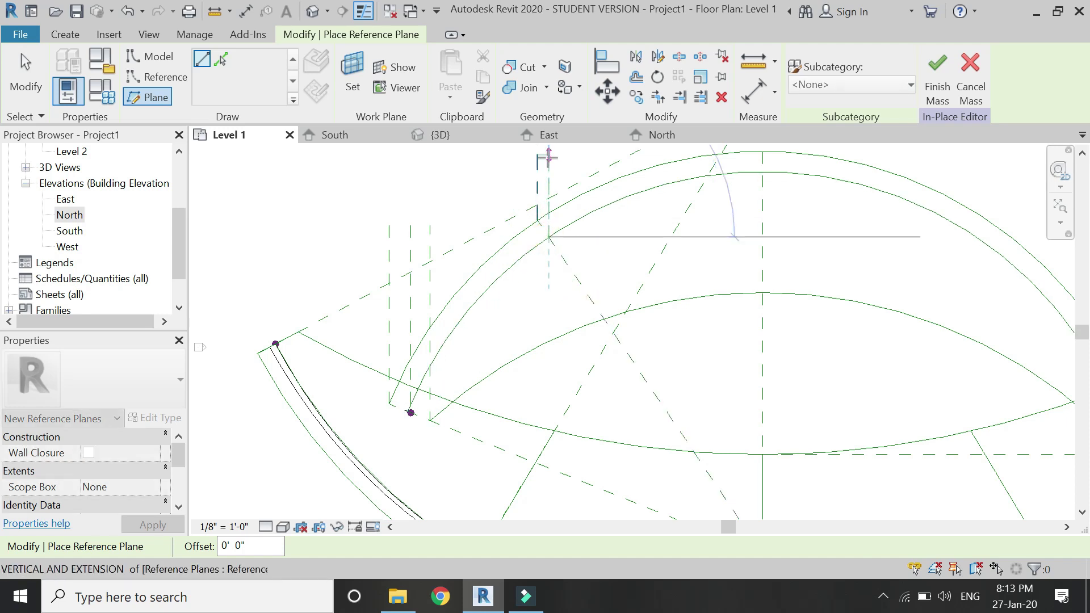
click(603, 318)
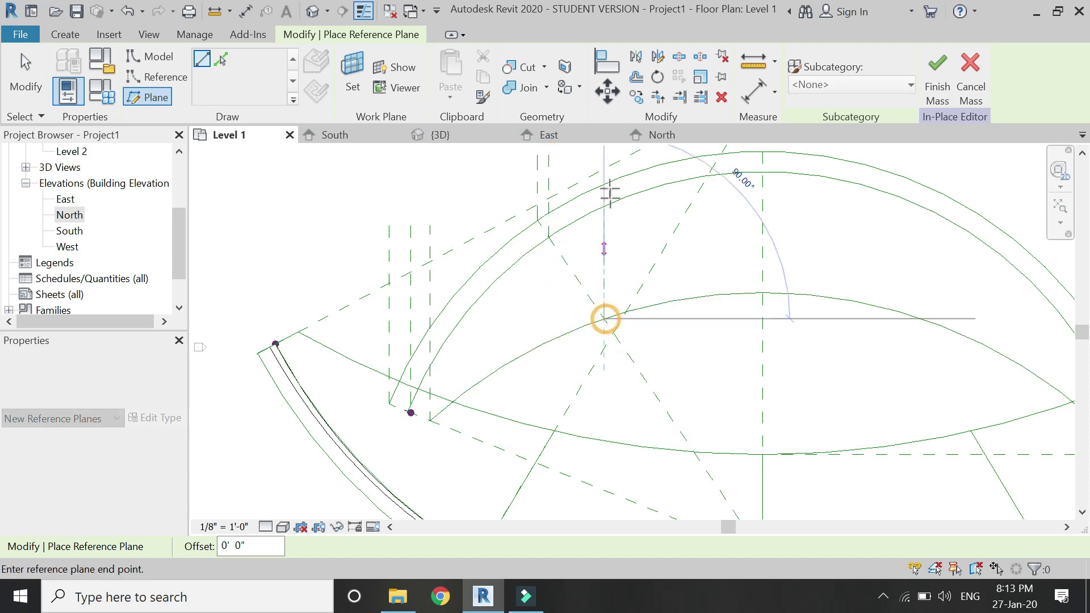
click(605, 153)
key(Escape)
key(Escape)
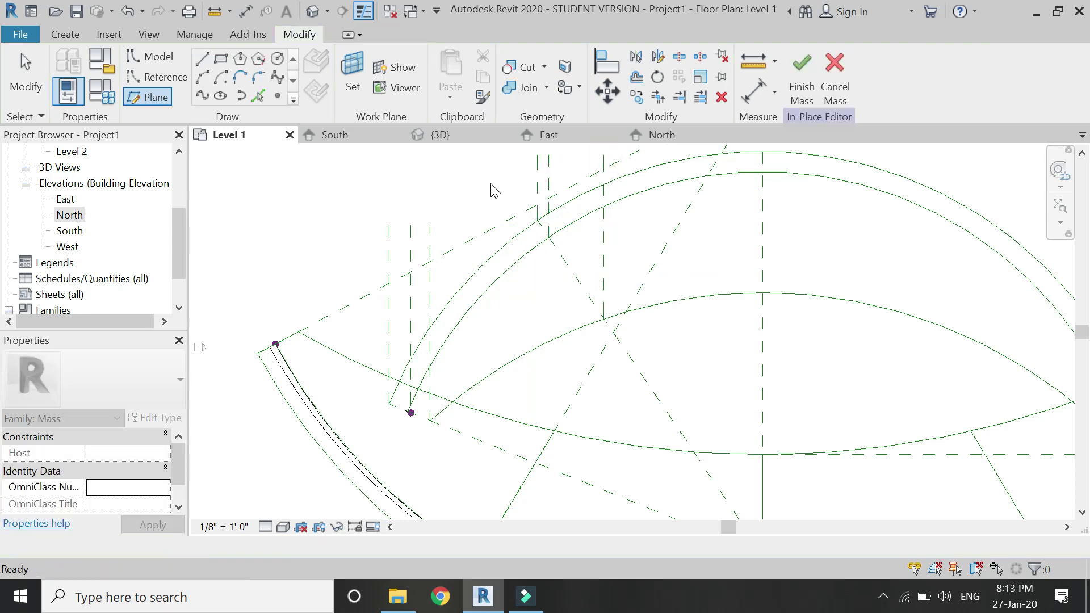
In the South elevation, set the work plane to Reference Plane : 22
click(351, 145)
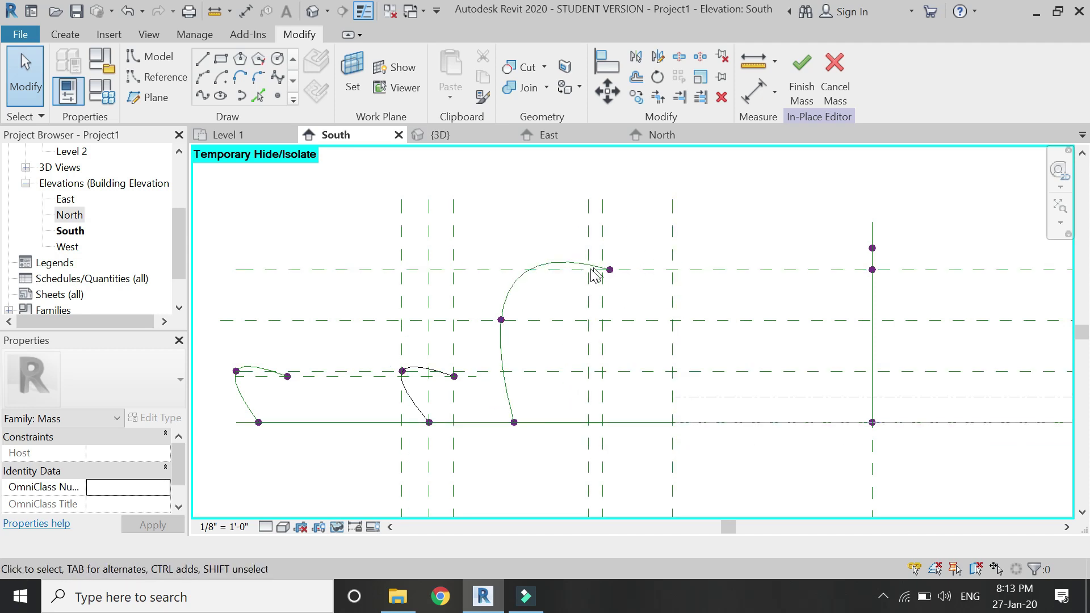
click(152, 104)
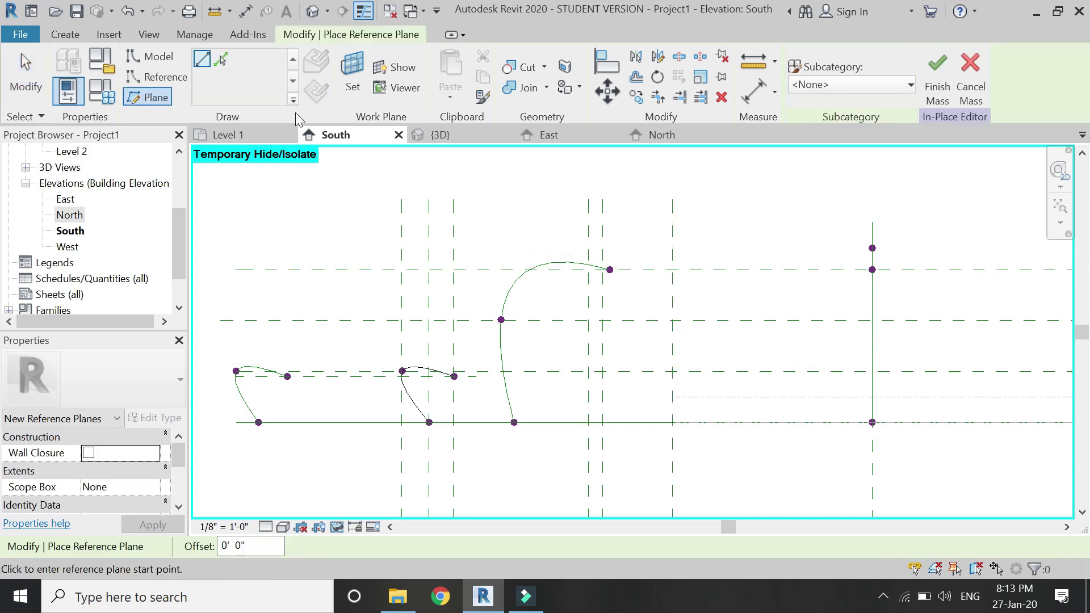
click(353, 74)
key(Escape)
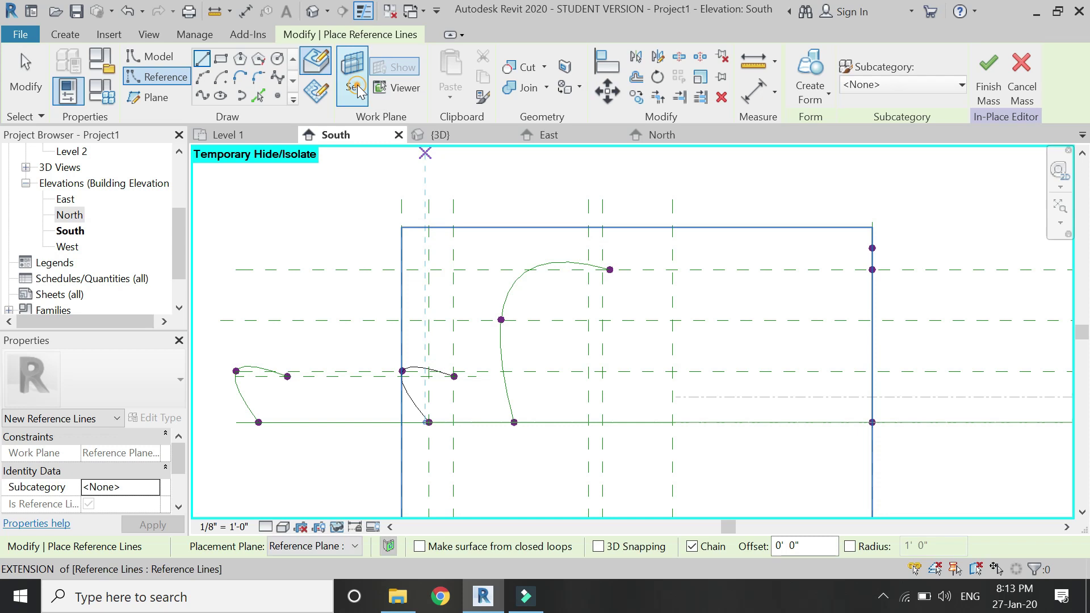
click(903, 385)
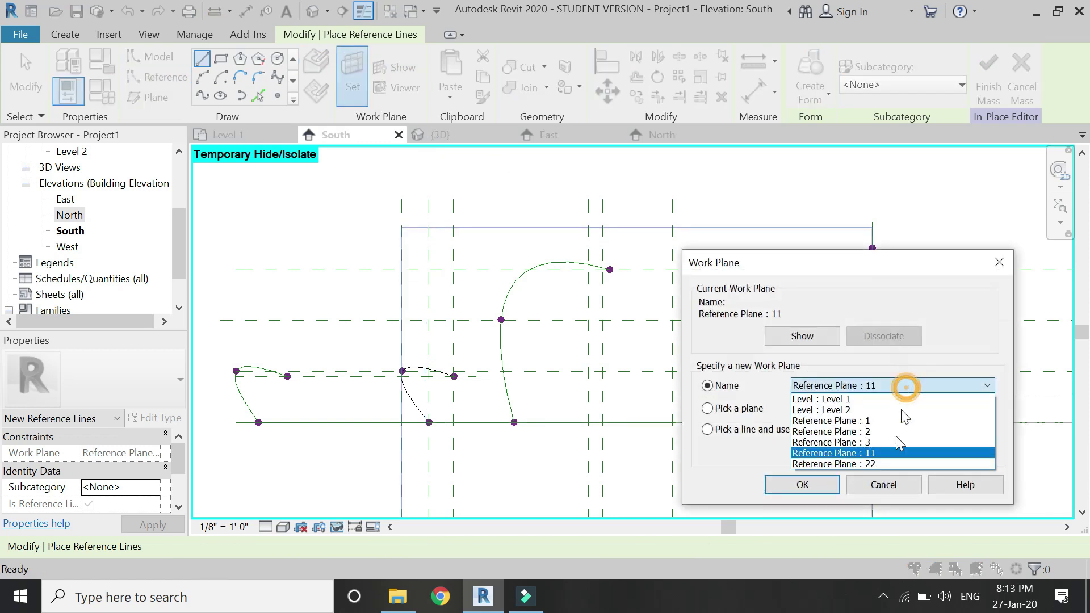
click(887, 465)
click(803, 485)
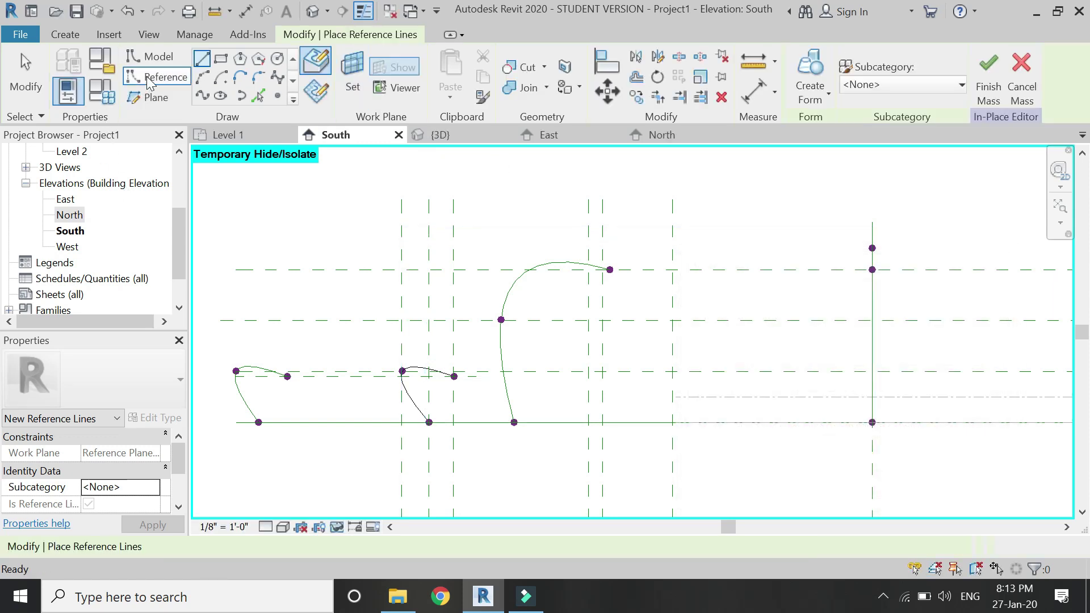
Draw a reference spline from the upper horizontal plane at the rightmost new vertical plane, through the leftmost one, to the base line at the middle one
click(202, 95)
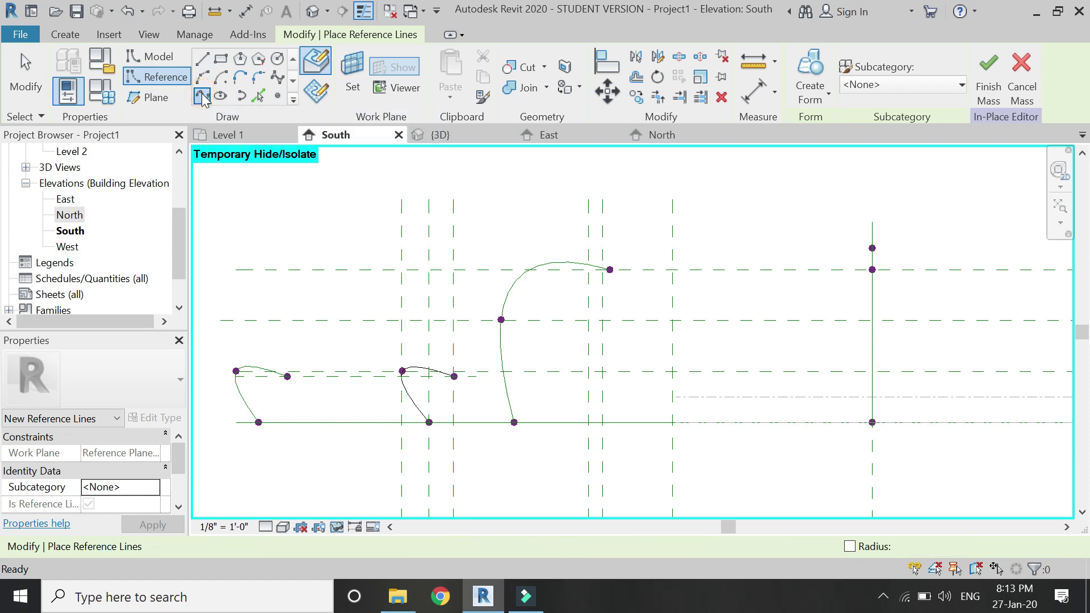
scroll(675, 271, up, 1)
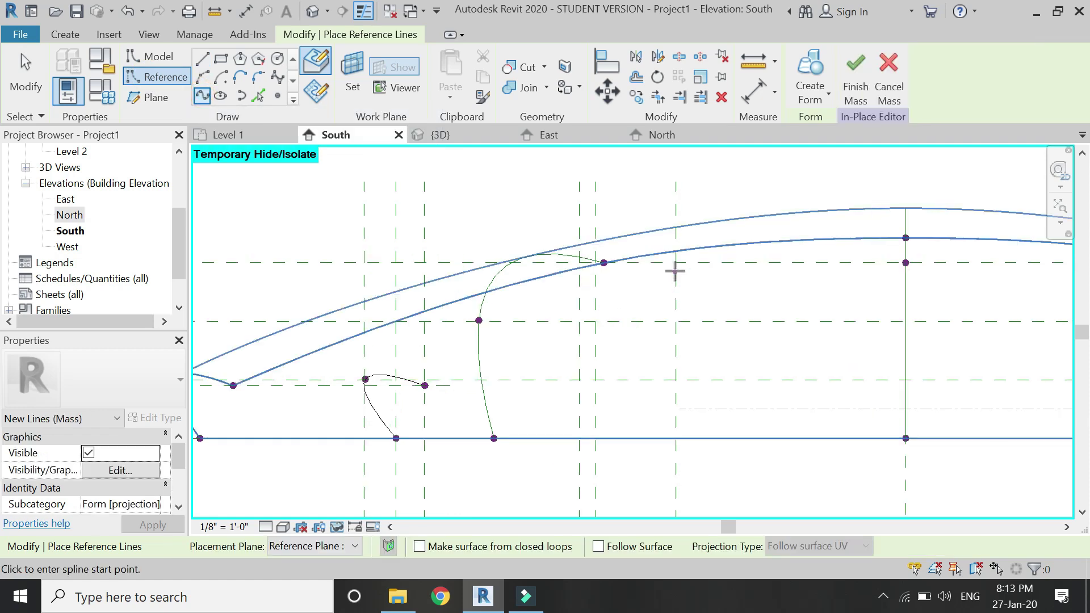
click(675, 262)
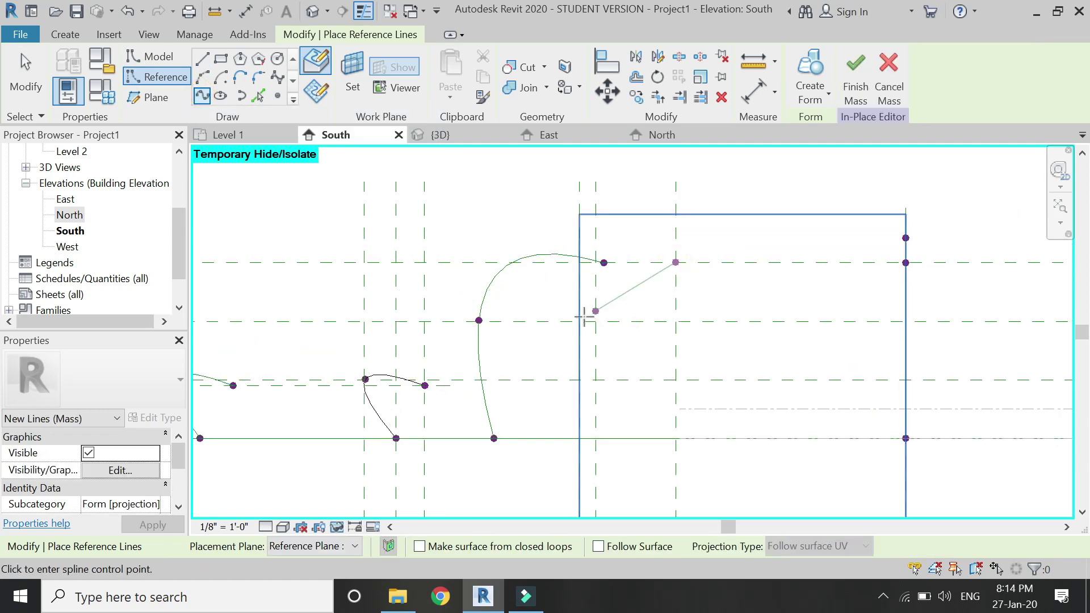
click(581, 322)
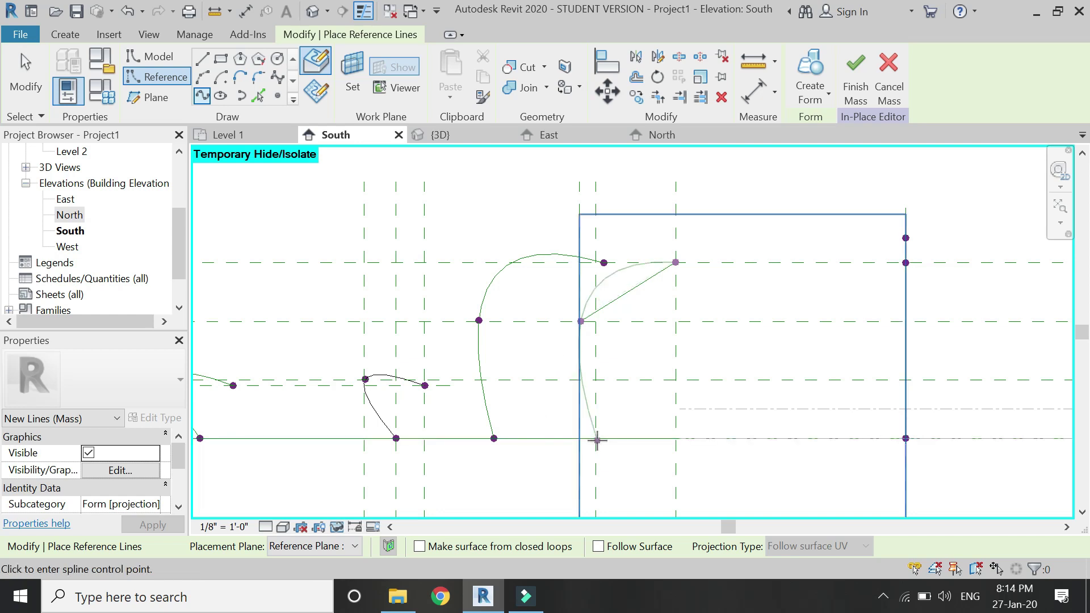
click(597, 440)
key(Escape)
Move the new reference spline's lower end point onto the intersection of the base line and the middle new vertical plane
scroll(597, 443, up, 5)
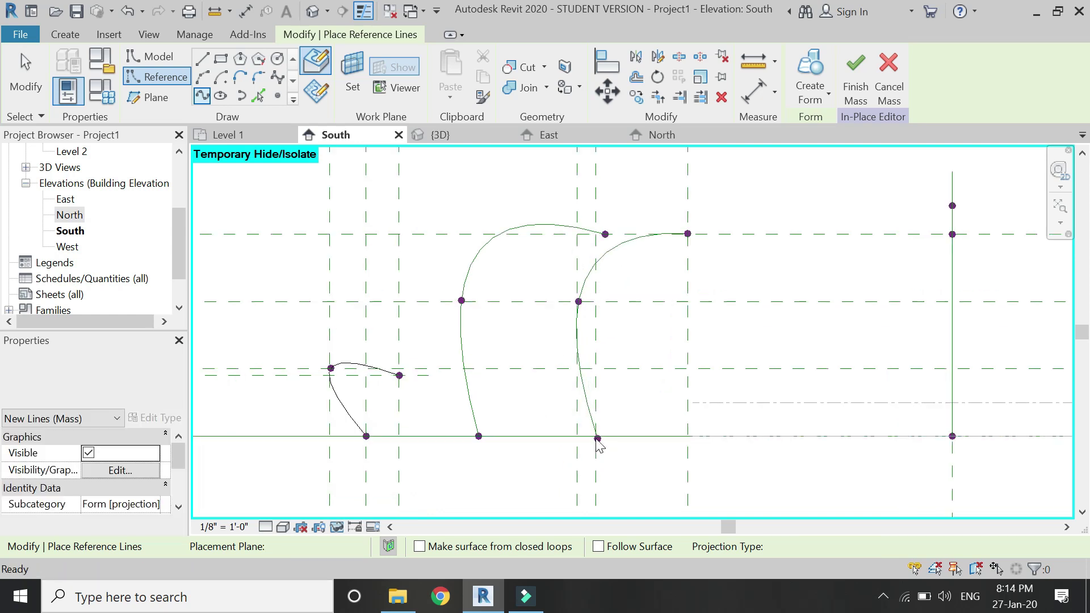
scroll(609, 426, up, 2)
click(615, 397)
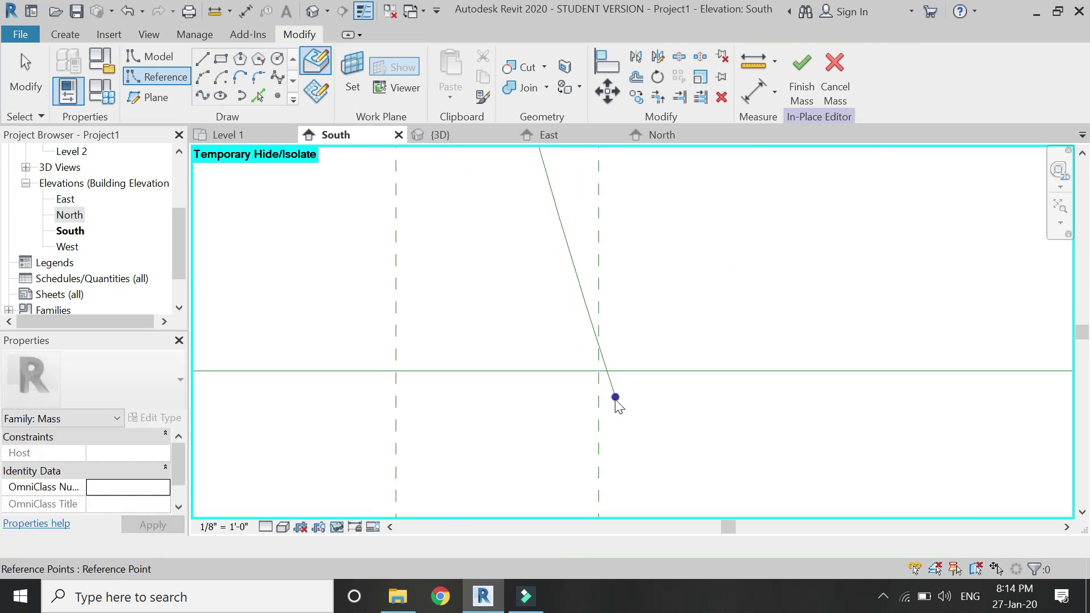
drag(636, 400, 601, 332)
click(462, 445)
scroll(467, 445, down, 5)
scroll(471, 445, down, 3)
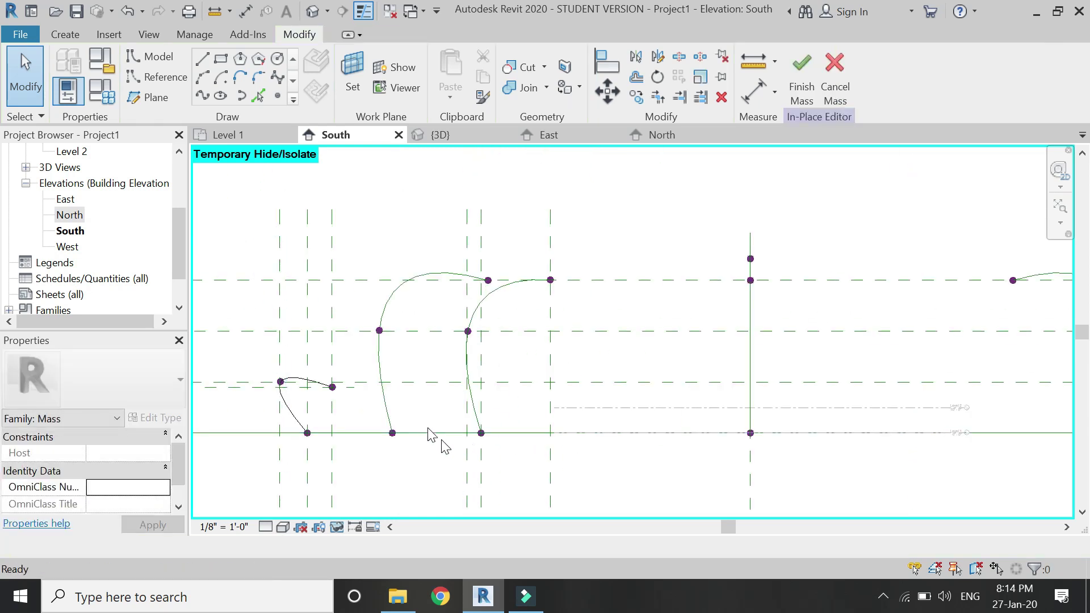
scroll(382, 341, down, 3)
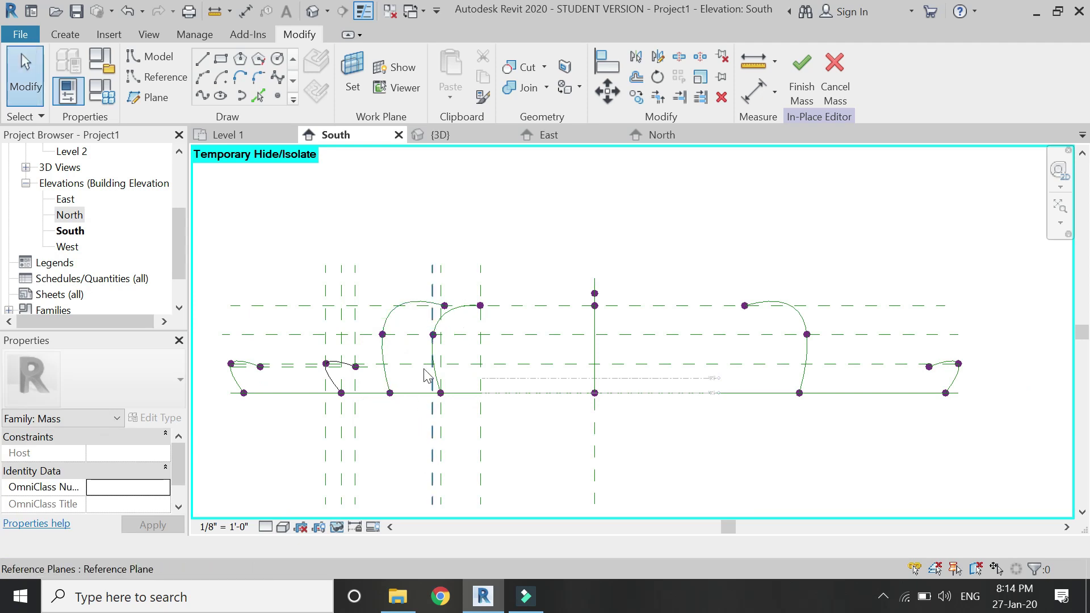
In the East elevation, temporarily hide the three vertical reference planes around the tallest spline profile
click(563, 134)
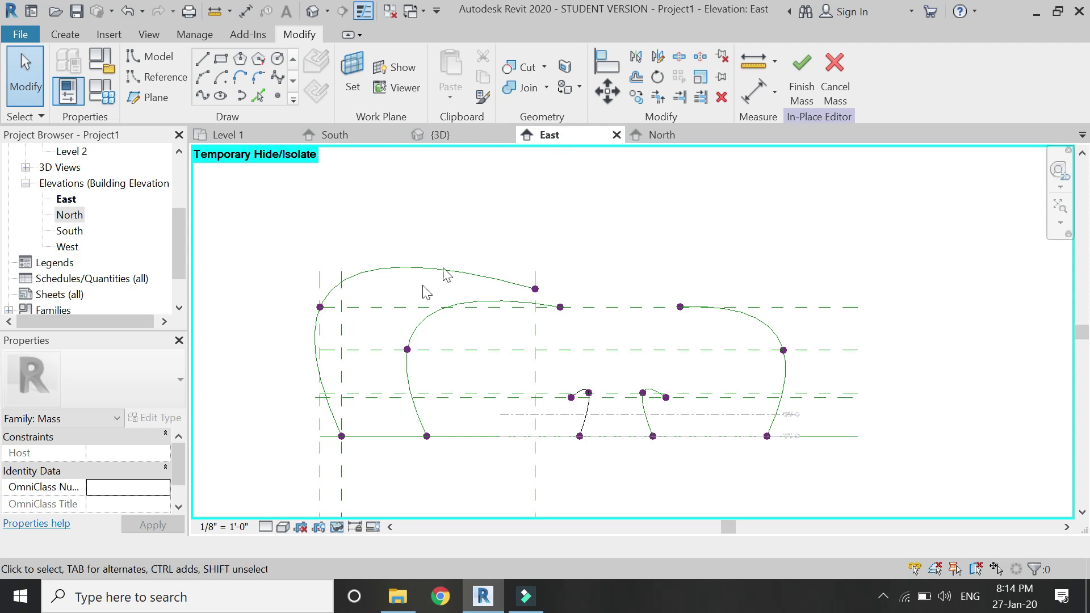
scroll(653, 348, up, 2)
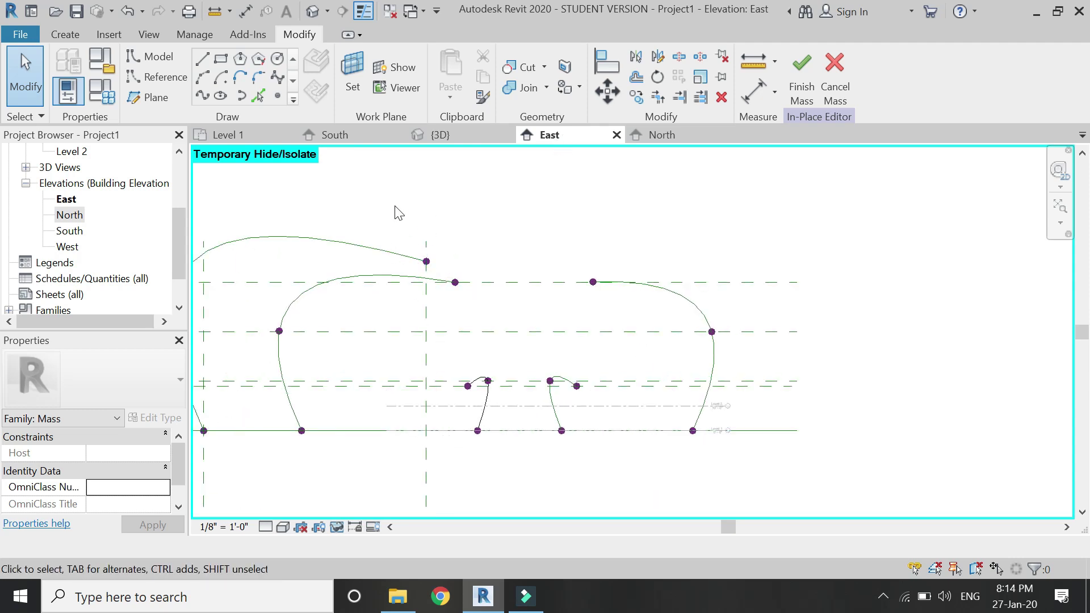
scroll(482, 361, down, 2)
drag(556, 452, 304, 456)
key(h)
key(h)
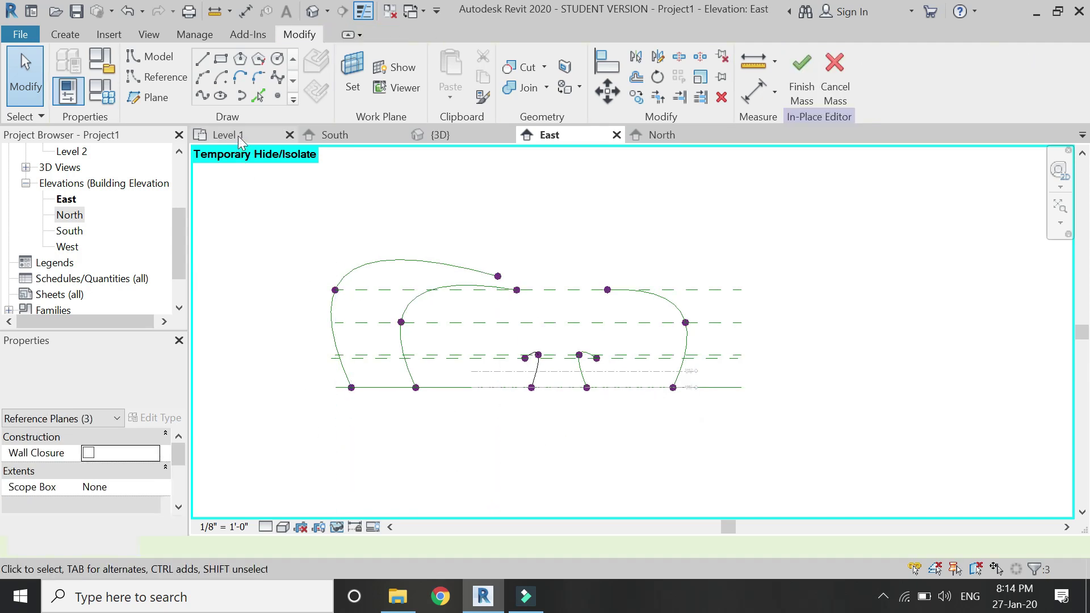
On the Level 1 plan, temporarily hide the six vertical reference planes drawn through the inner arcs
click(239, 139)
drag(448, 204, 380, 234)
key(h)
key(h)
scroll(494, 231, down, 2)
scroll(516, 207, up, 2)
drag(515, 200, 467, 247)
key(h)
key(h)
click(547, 319)
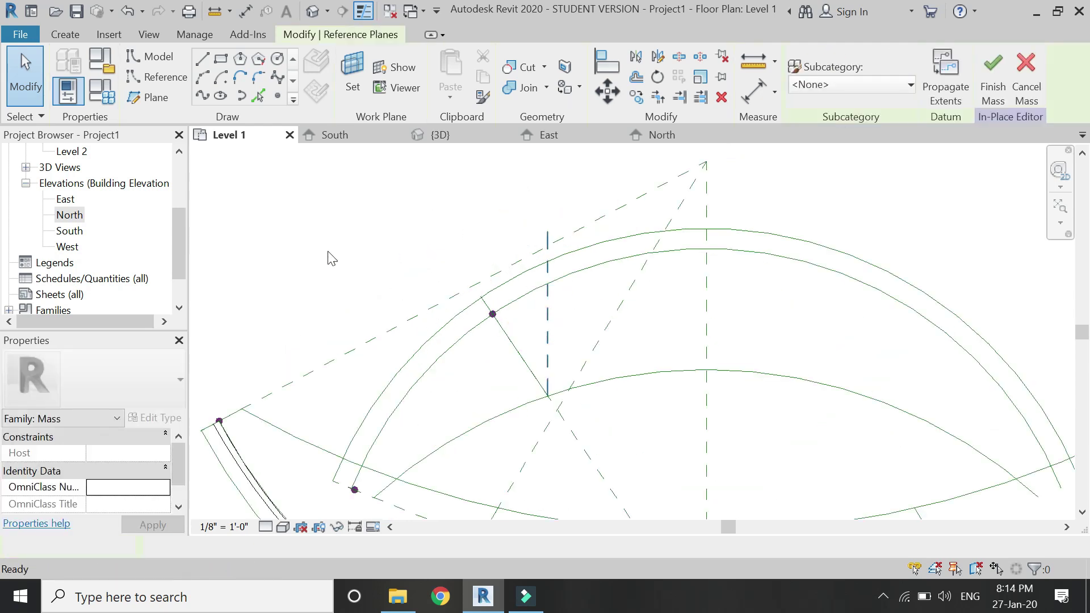
key(h)
key(h)
Draw three horizontal reference planes from the vertical centre plane at the apexes of the three inner arcs, extending to the right
scroll(369, 273, down, 2)
scroll(579, 346, up, 1)
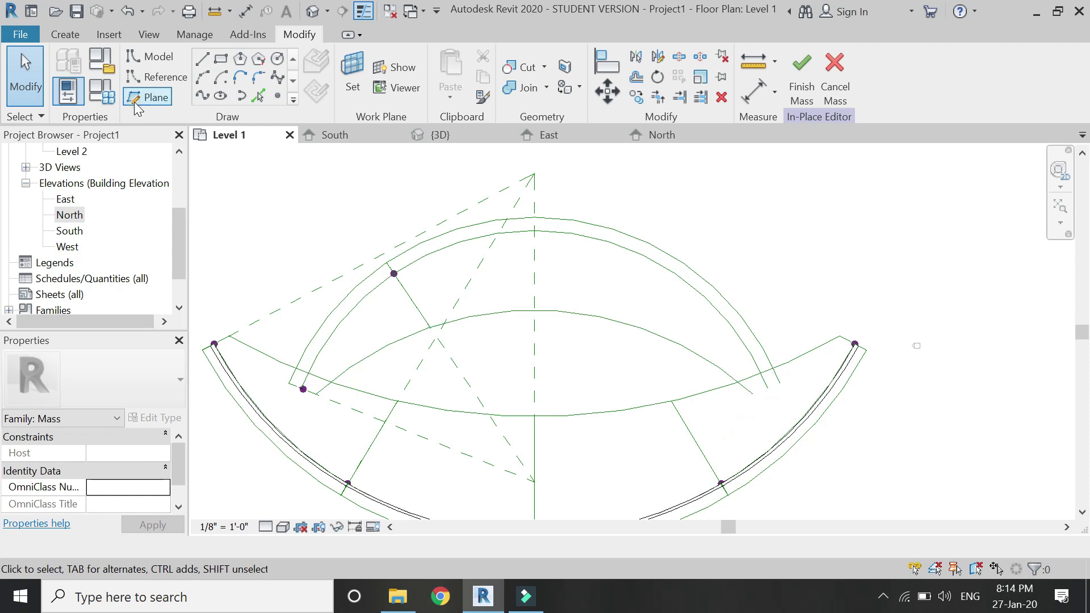
key(r)
key(p)
click(698, 217)
click(534, 217)
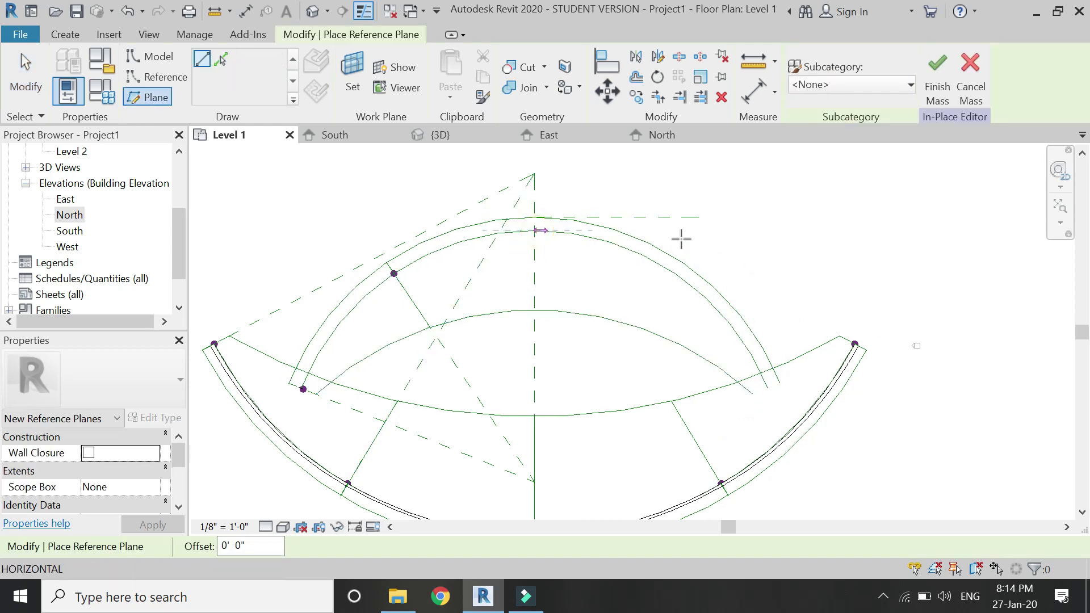
click(698, 231)
click(534, 231)
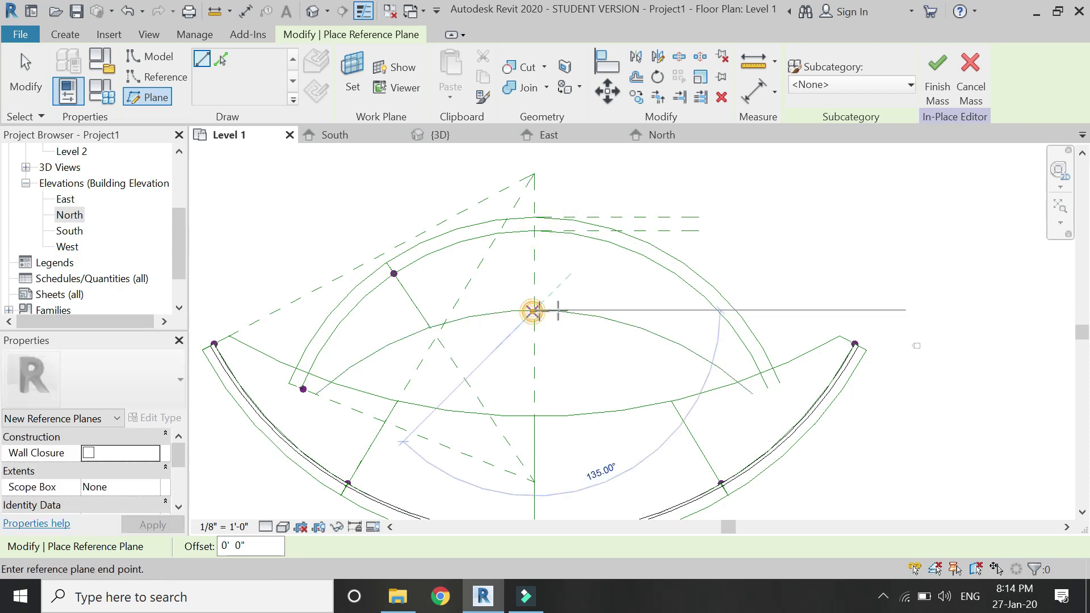
key(Escape)
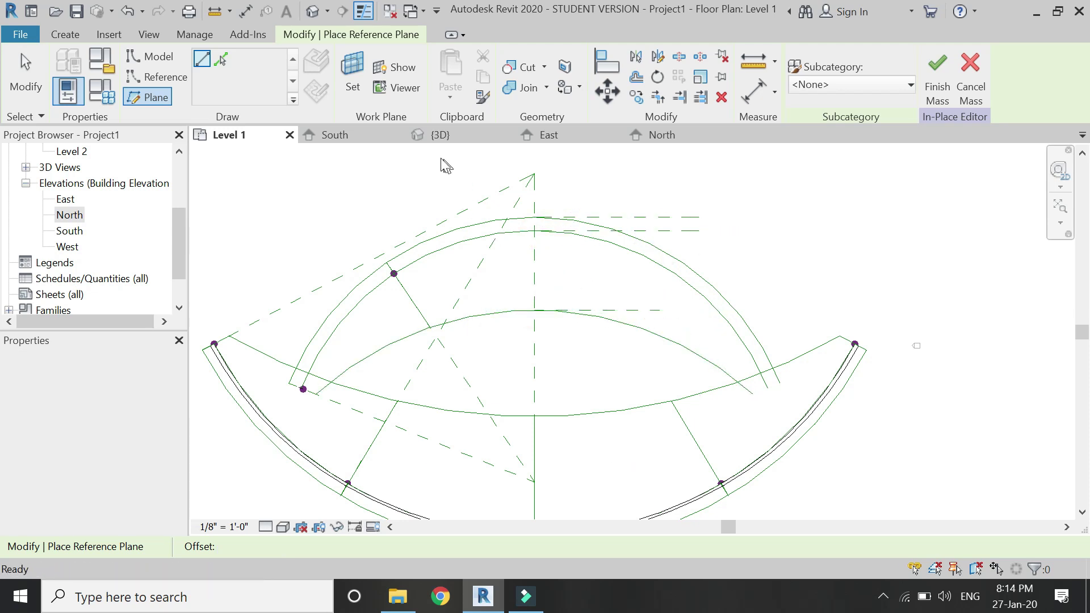
key(Escape)
In the East elevation, draw a horizontal reference plane from the tallest spline's upper end point to past the three new vertical planes
click(562, 135)
scroll(676, 318, up, 3)
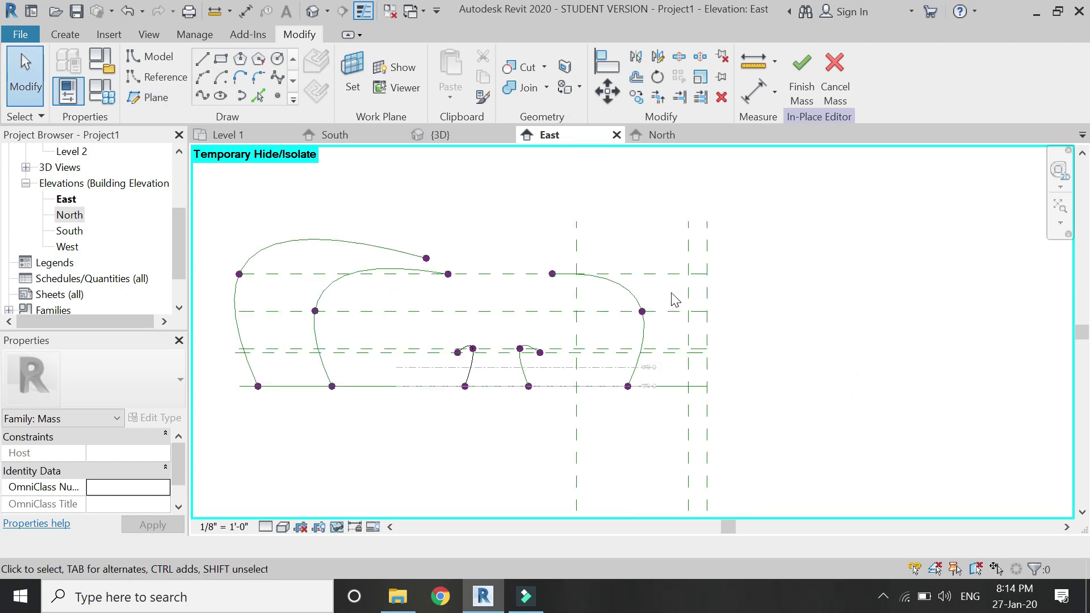
click(149, 97)
click(390, 253)
click(758, 251)
key(Escape)
key(Escape)
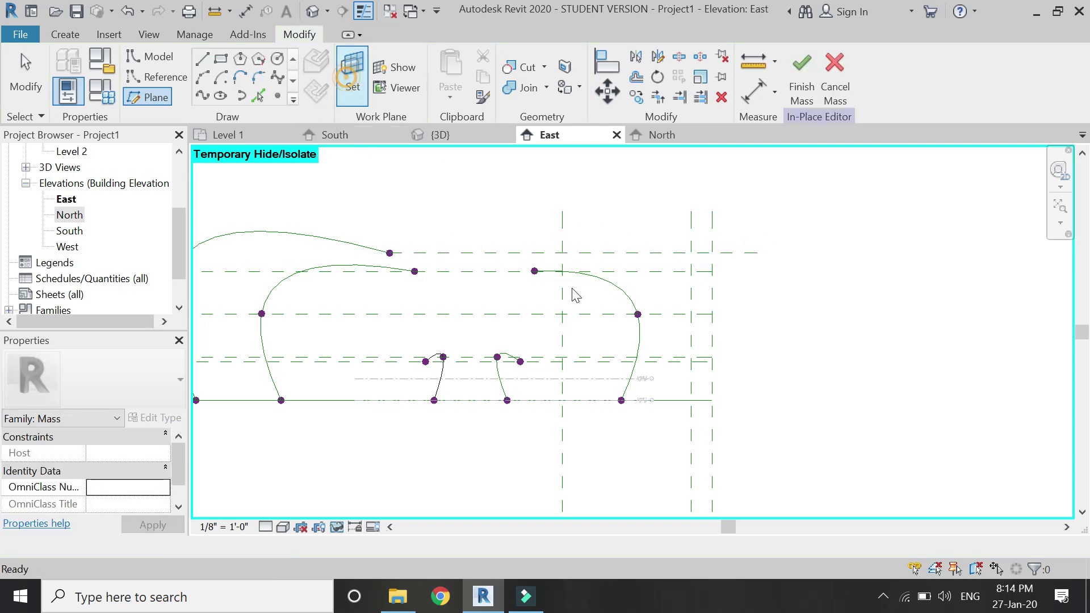
On Reference Plane : 3, draw a three-point reference spline from the highest horizontal plane through the outermost vertical plane down to the Level 1 baseline
click(778, 482)
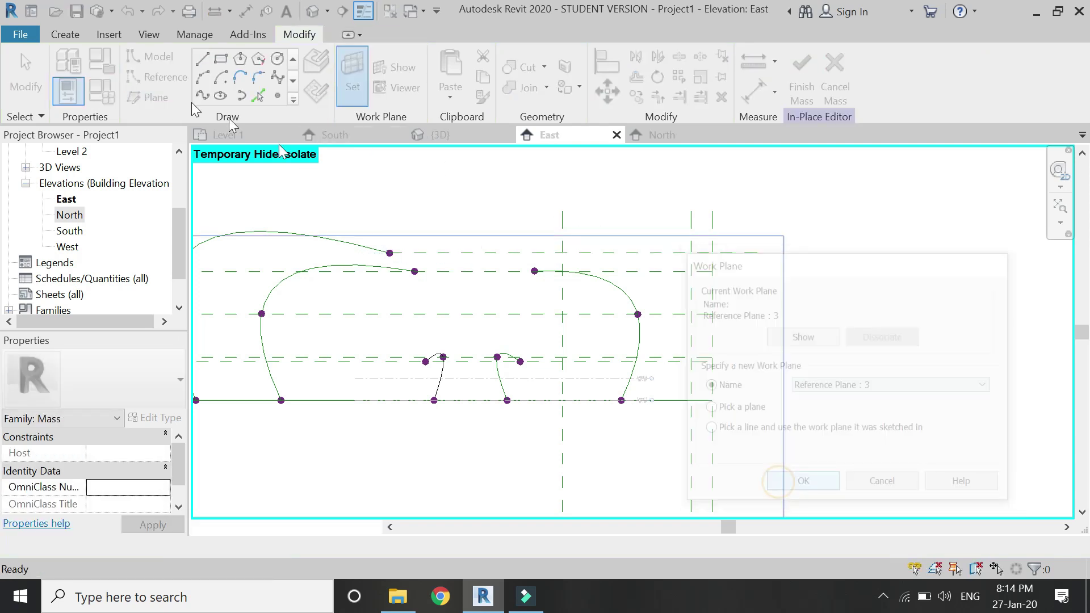
click(148, 80)
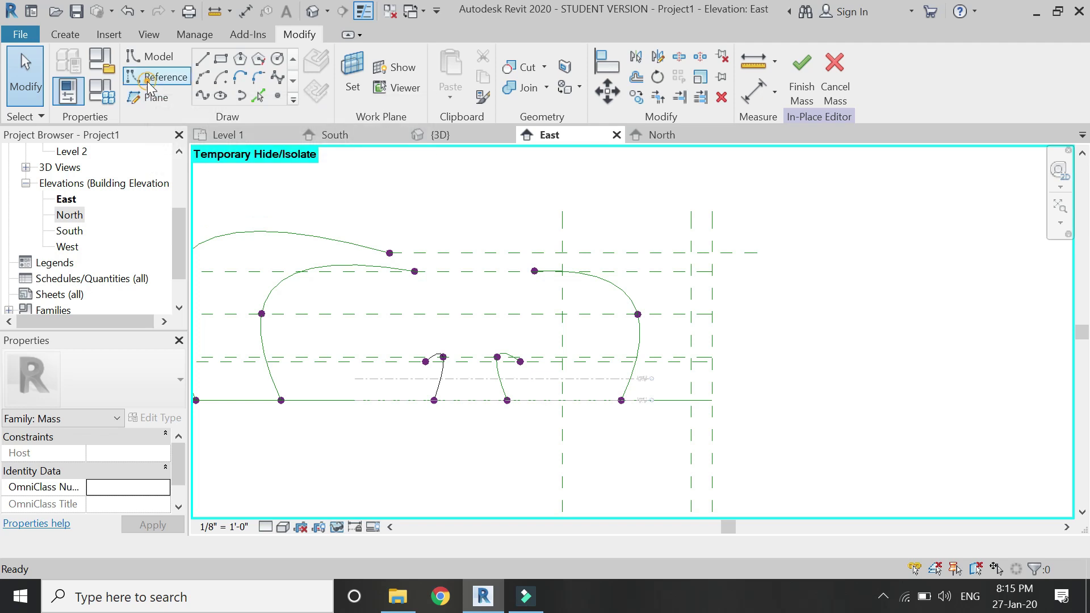
click(202, 96)
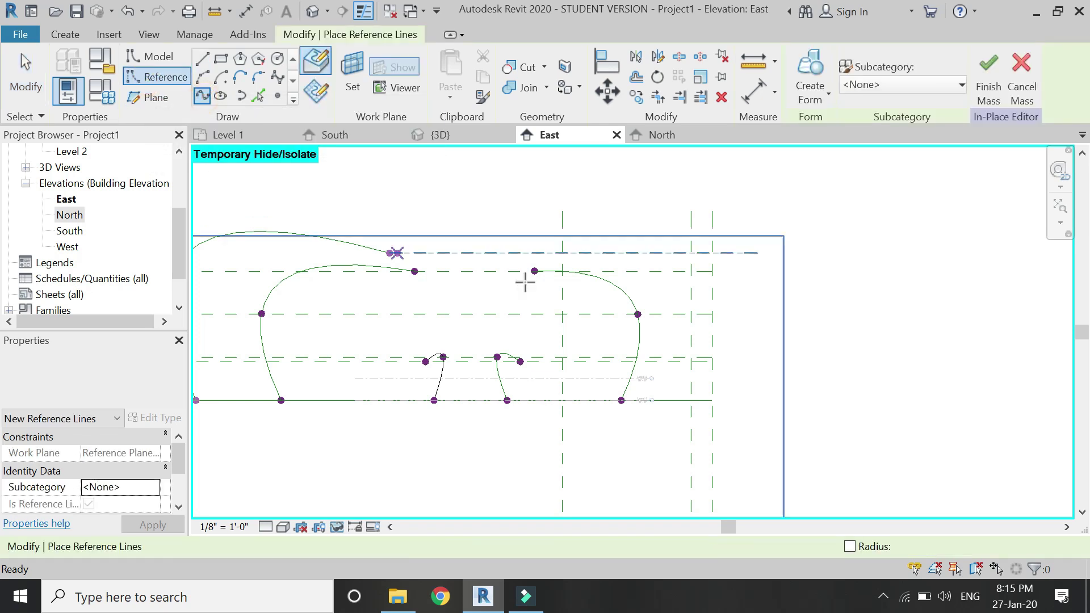
click(563, 253)
scroll(755, 258, down, 2)
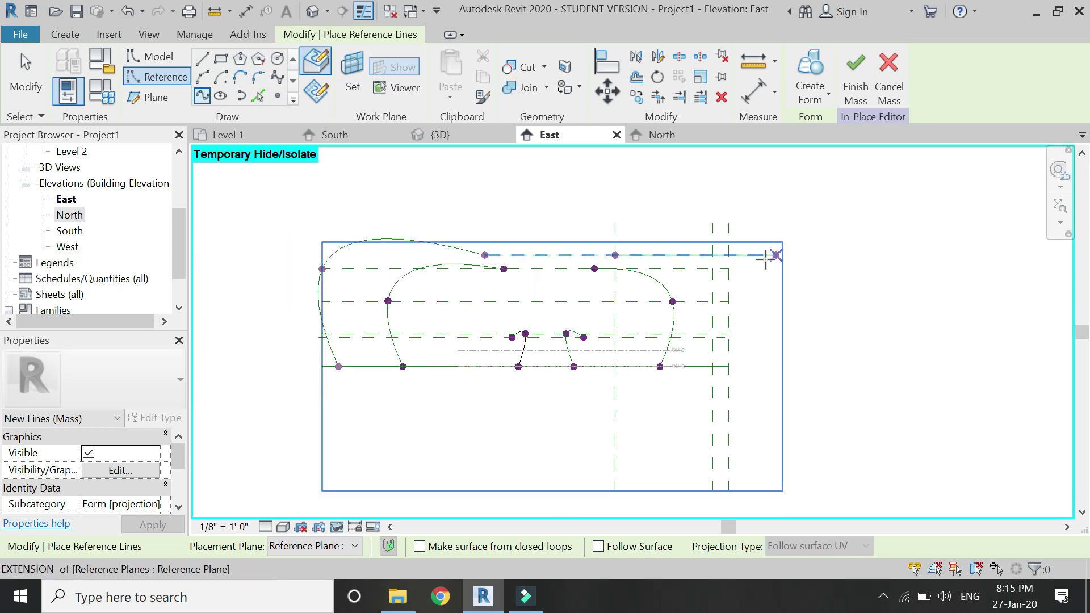
click(723, 271)
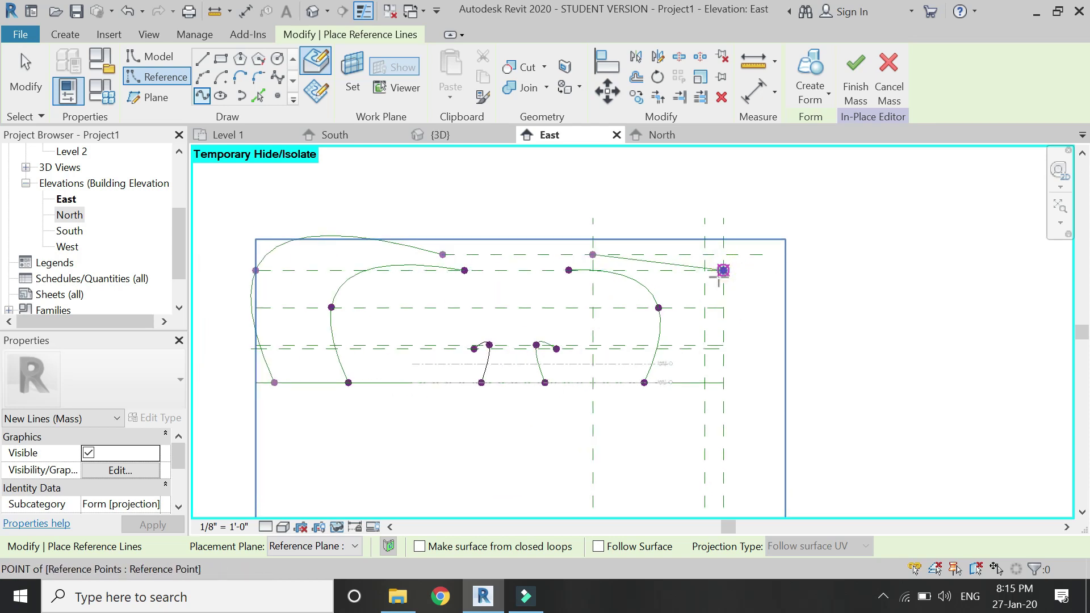
click(704, 382)
key(Escape)
key(Escape)
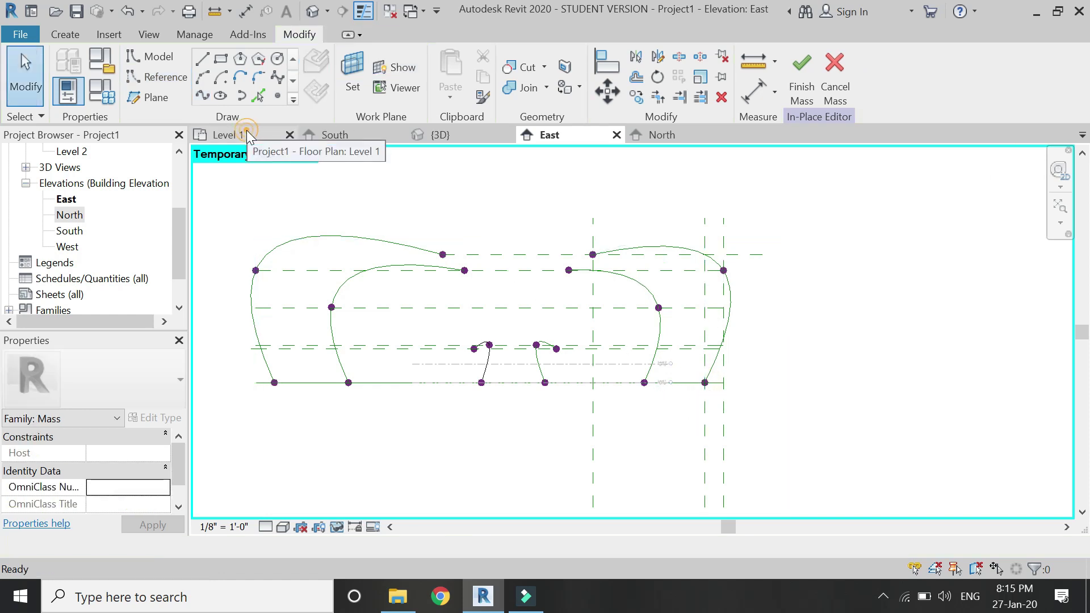
Inspect the inner arcs' end points on the Level 1 plan and the radial spline profile between the arcs in the 3D view
click(248, 135)
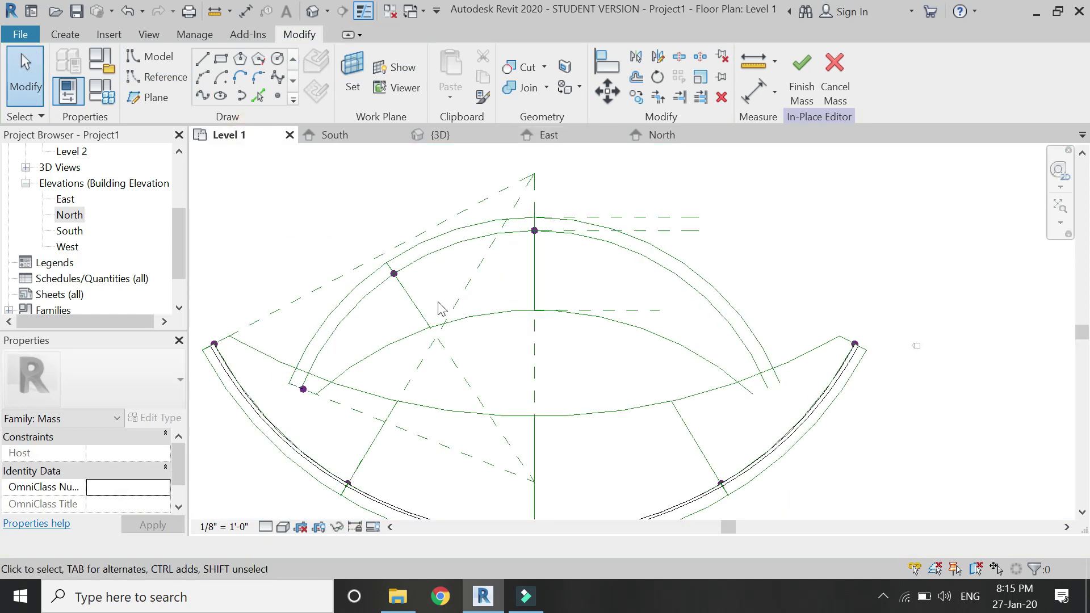
click(368, 364)
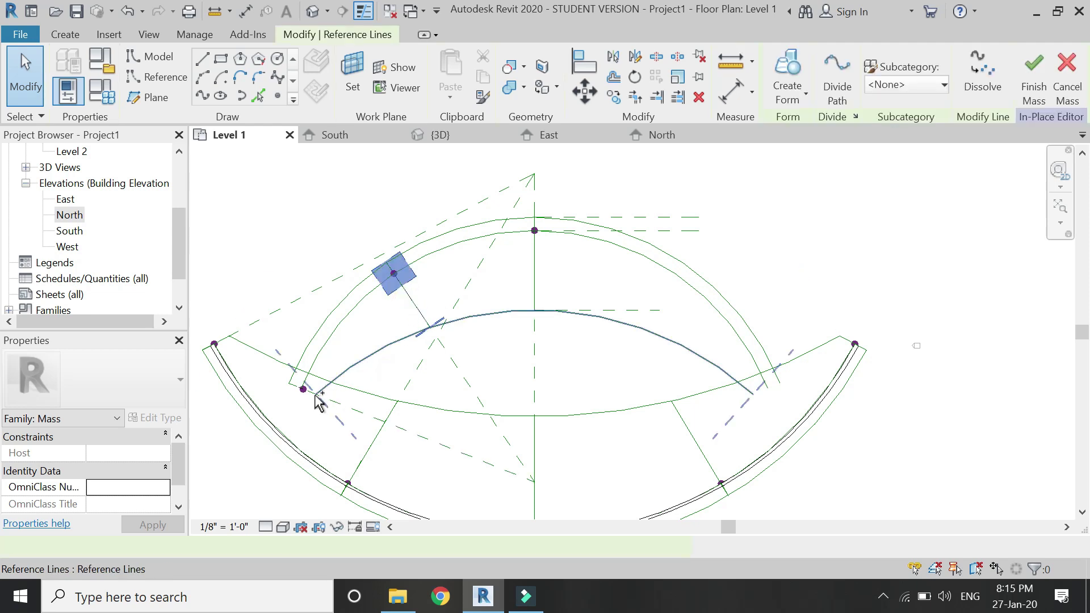
scroll(316, 392, up, 5)
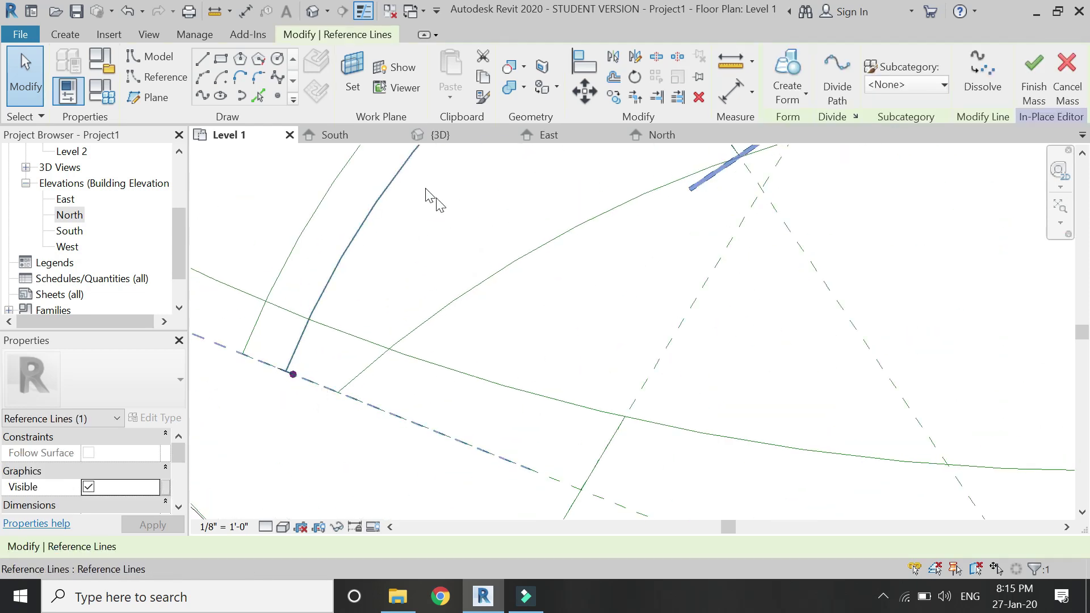
click(465, 280)
scroll(419, 363, down, 5)
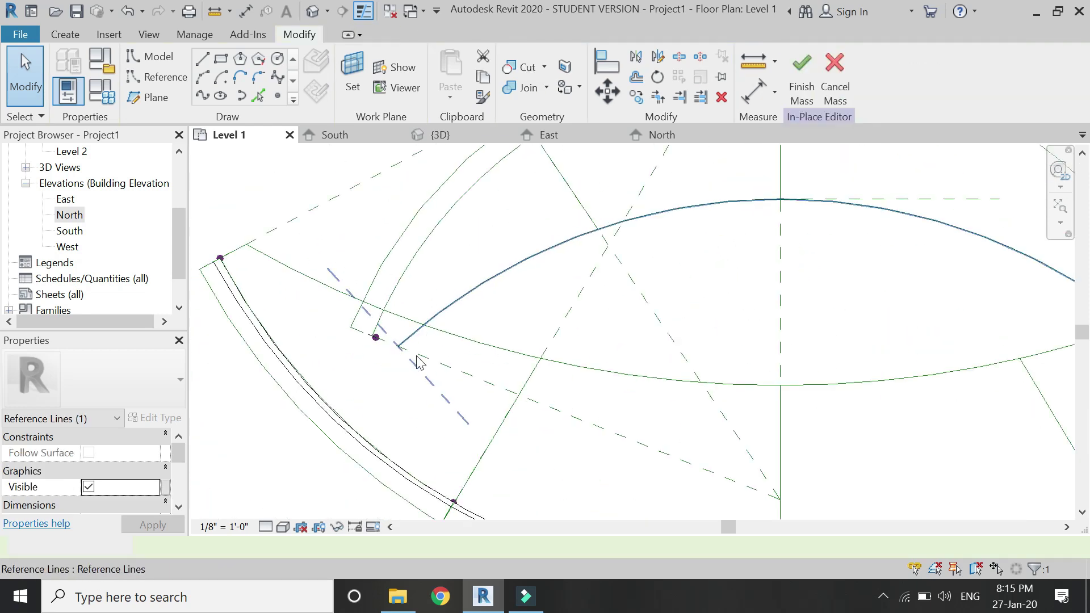
click(458, 138)
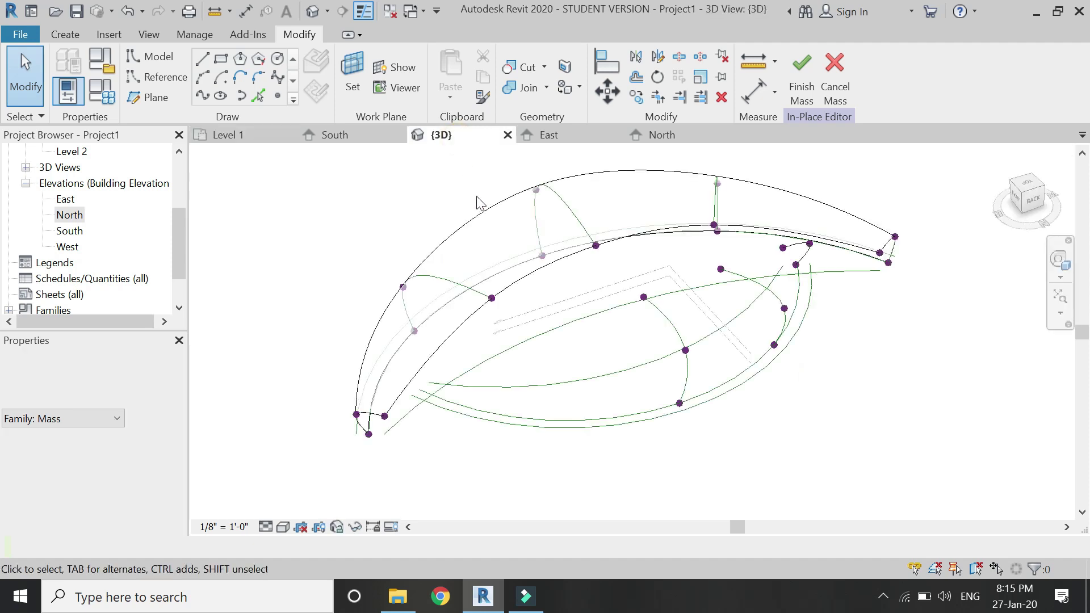
click(781, 304)
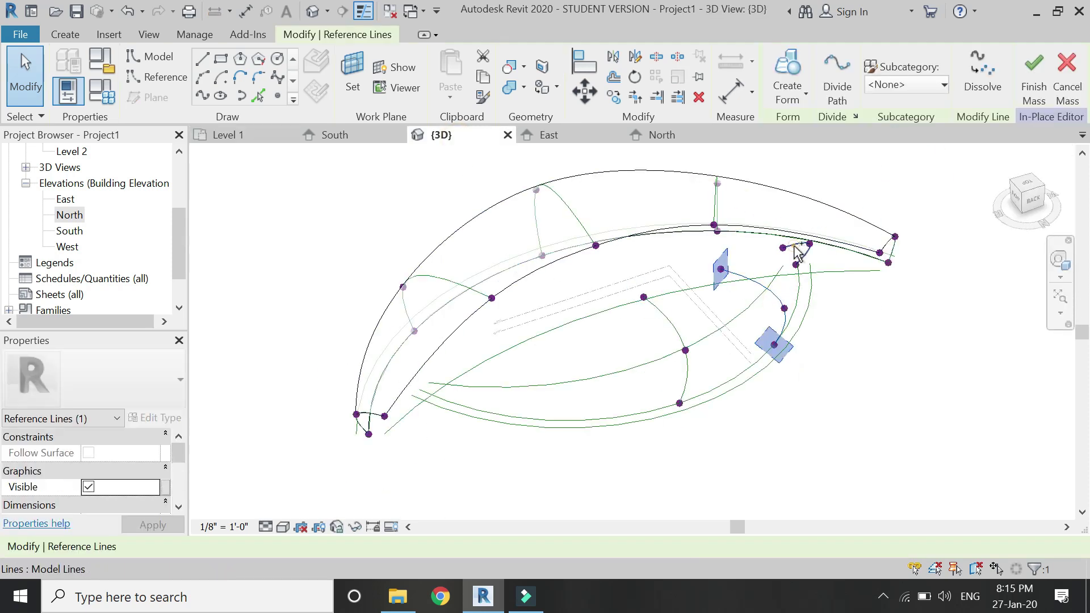
In the Level 1 plan, mirror the selected intermediate and end profiles about the vertical centreline, and return to the 3D view
ctrl+click(759, 244)
click(229, 135)
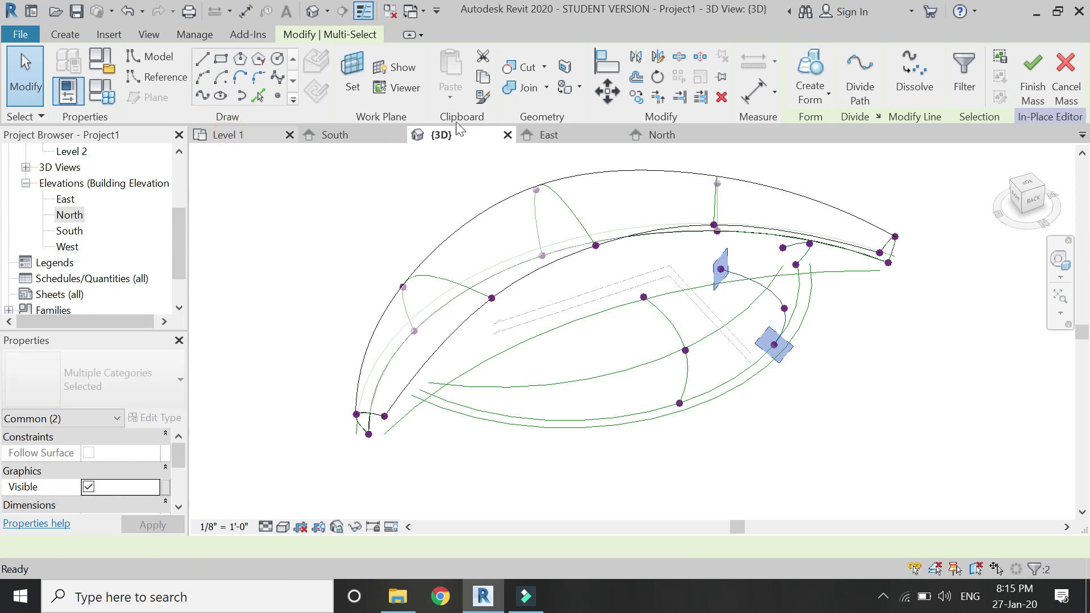
click(657, 58)
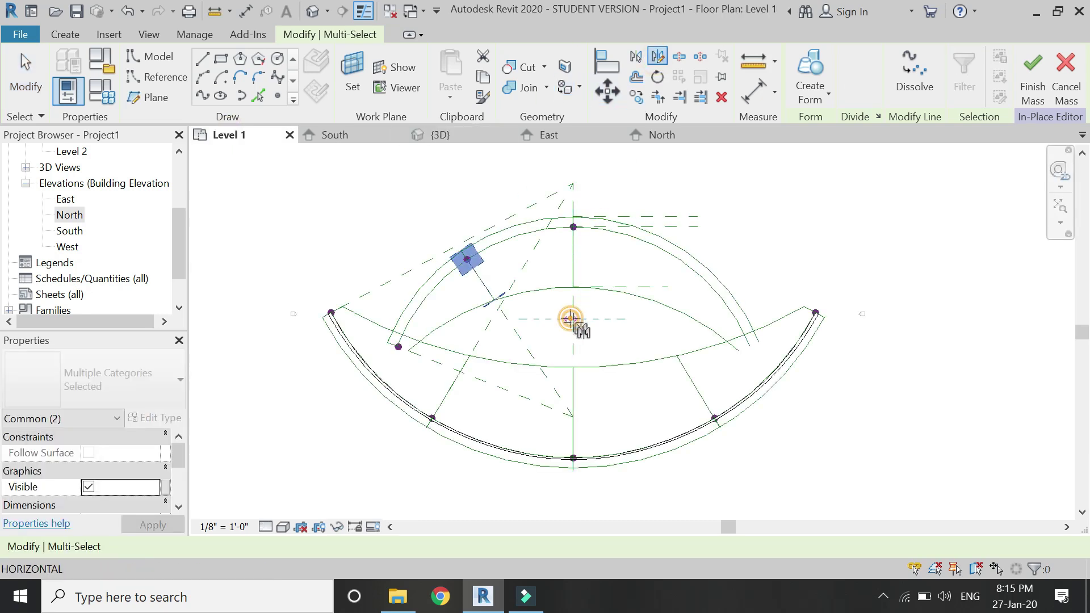
click(574, 319)
click(573, 500)
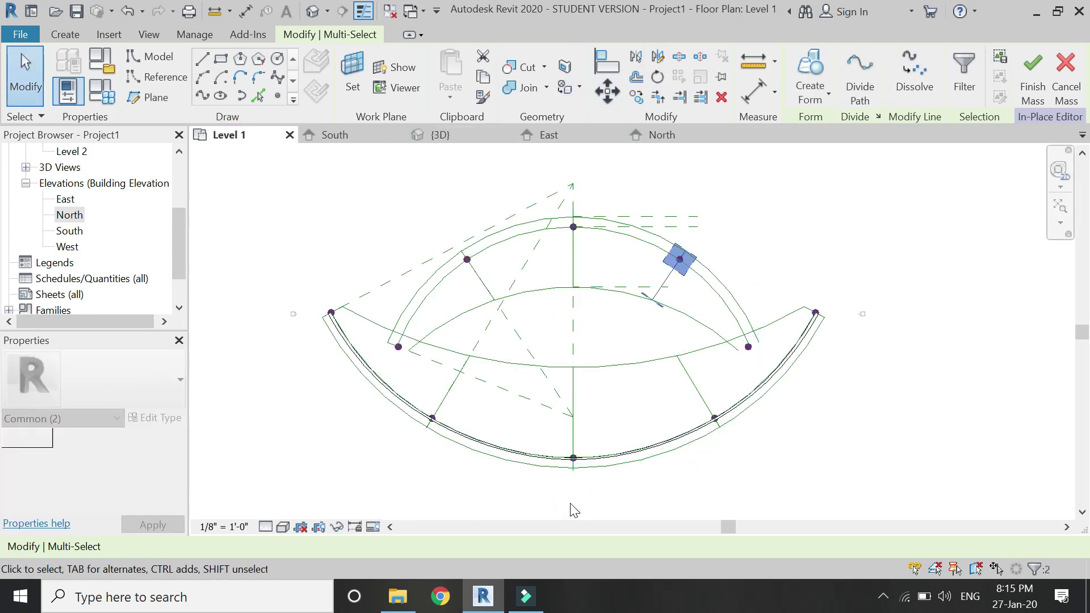
key(Escape)
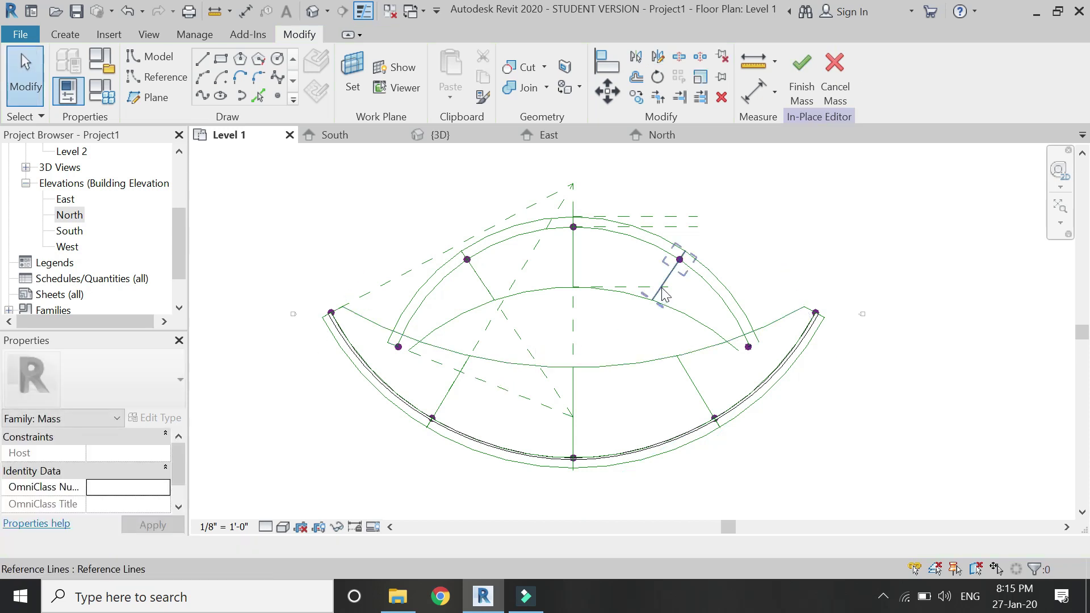
click(464, 137)
scroll(523, 304, up, 1)
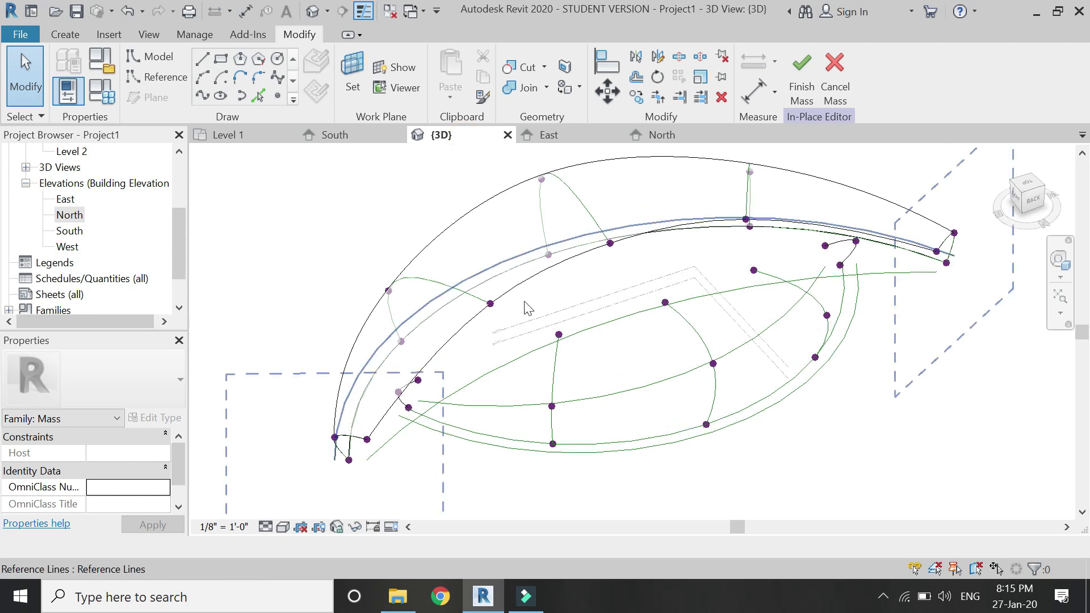
scroll(504, 406, up, 1)
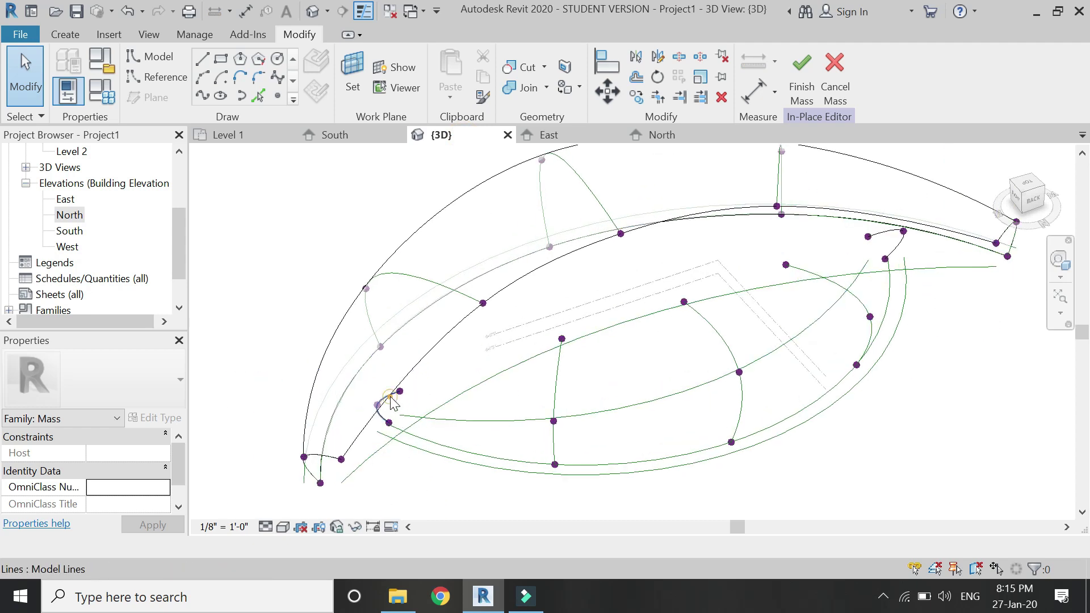
click(562, 386)
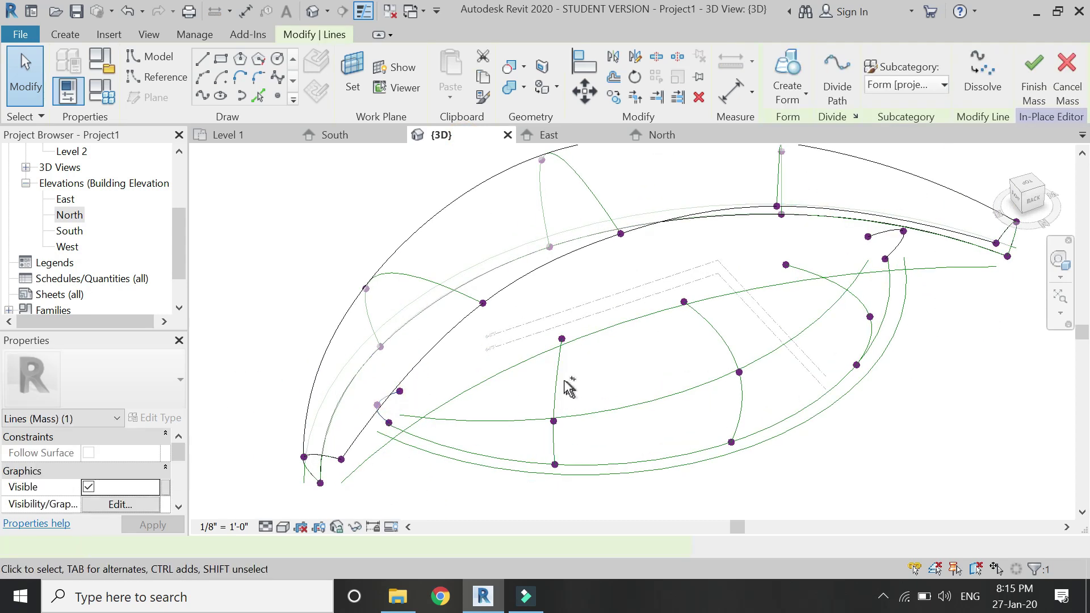
ctrl+click(676, 368)
key(Escape)
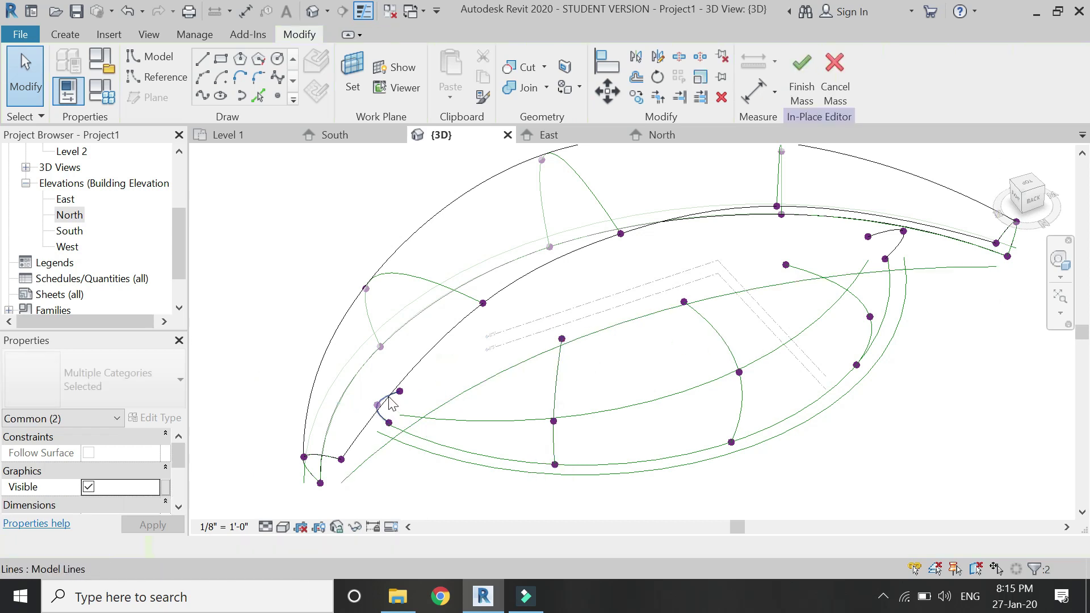
Convert the newly mirrored small end profile from a model line into a reference line
click(392, 405)
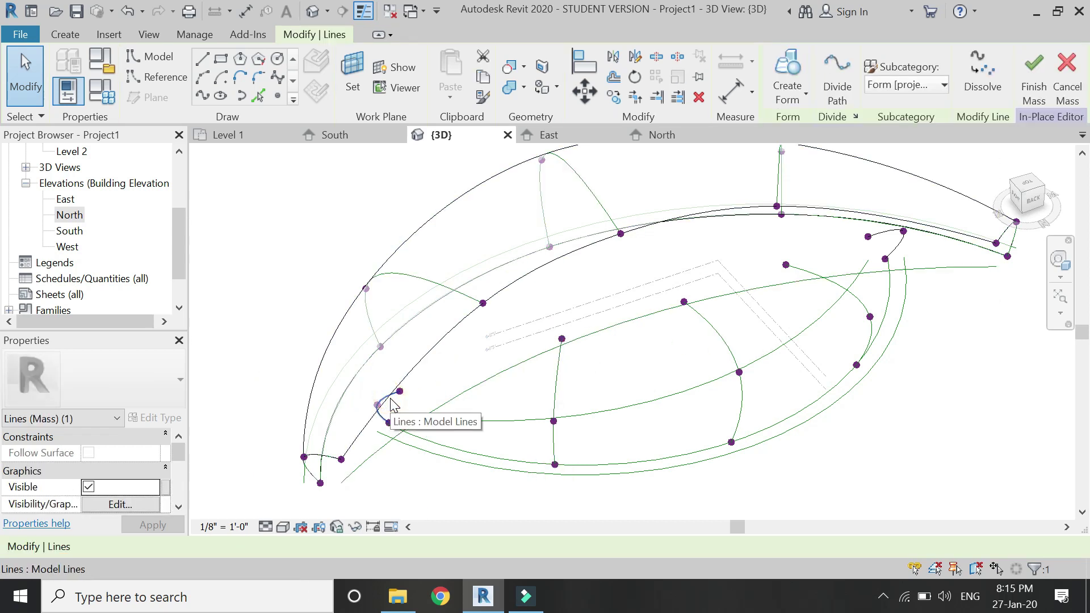
scroll(116, 449, down, 3)
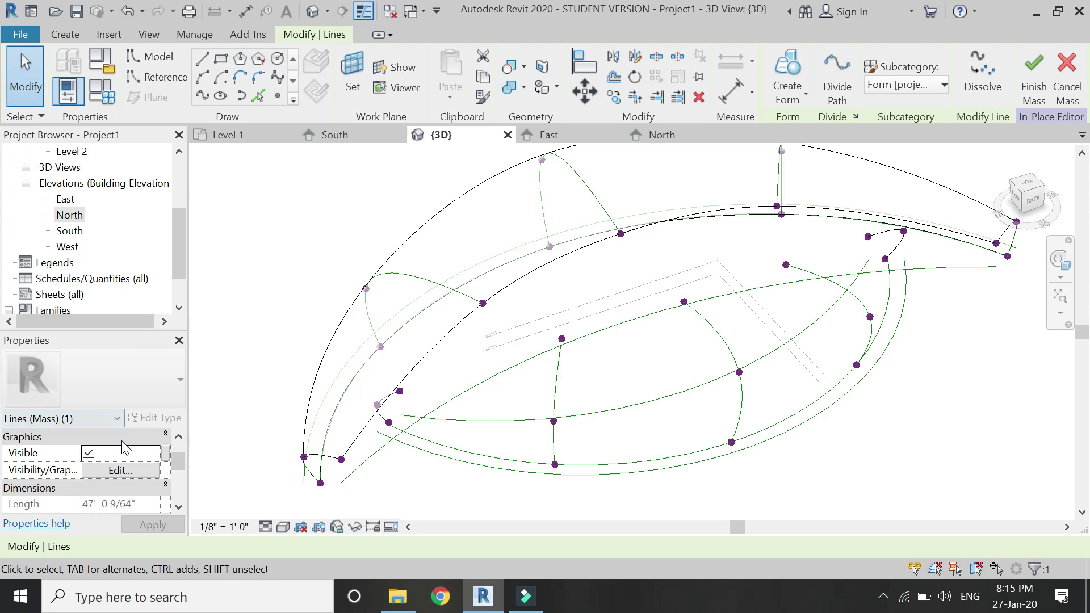
scroll(110, 476, down, 2)
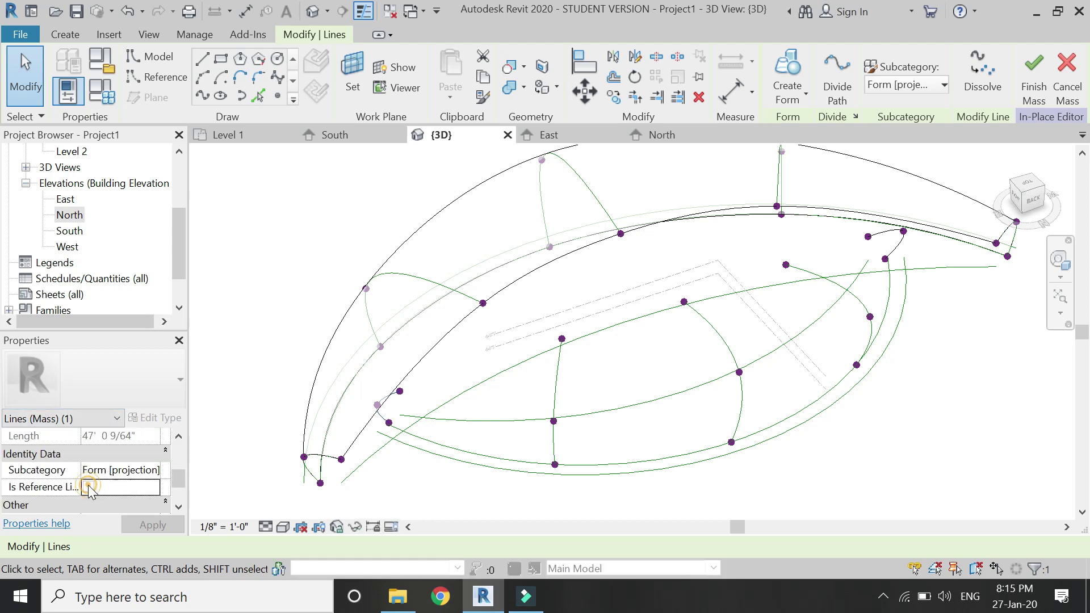
click(88, 485)
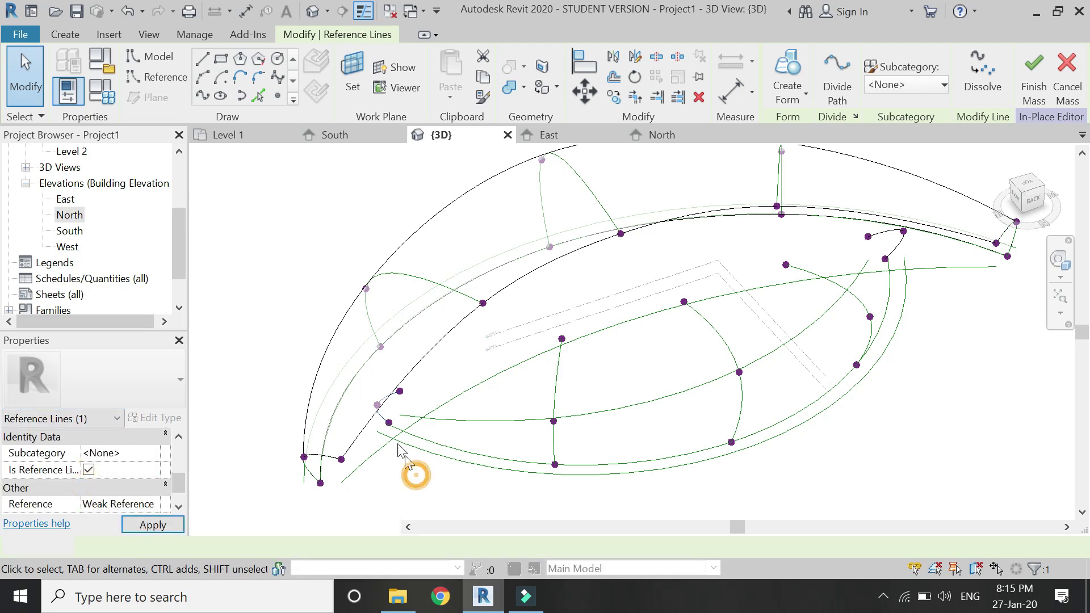
click(415, 475)
click(557, 379)
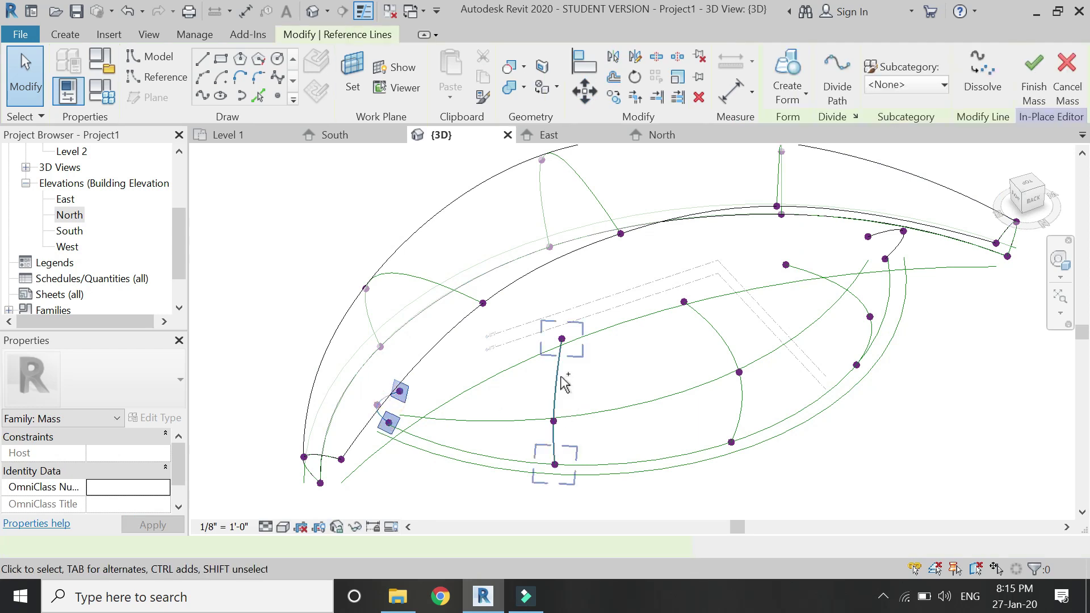
ctrl+click(719, 330)
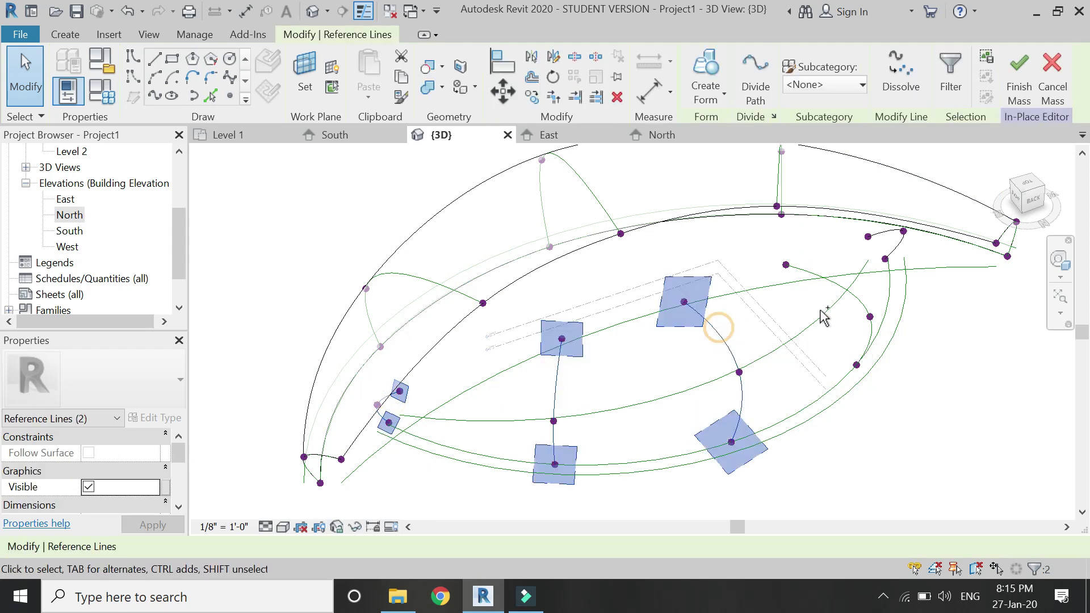
ctrl+click(876, 235)
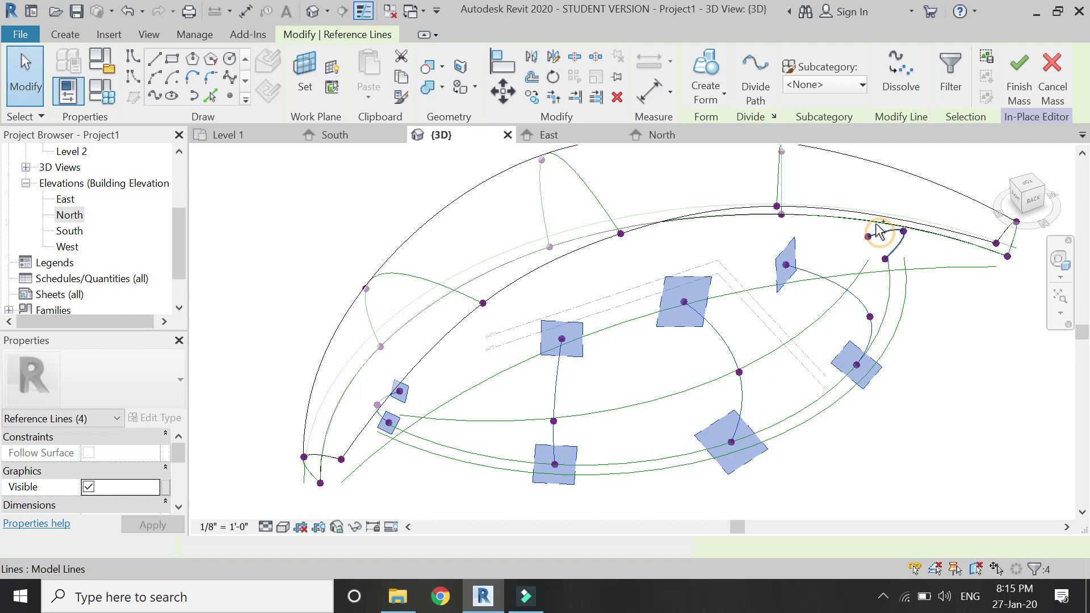
key(Escape)
Convert the small profile at the opposite end of the same arch into a reference line as well
click(886, 235)
scroll(111, 489, down, 2)
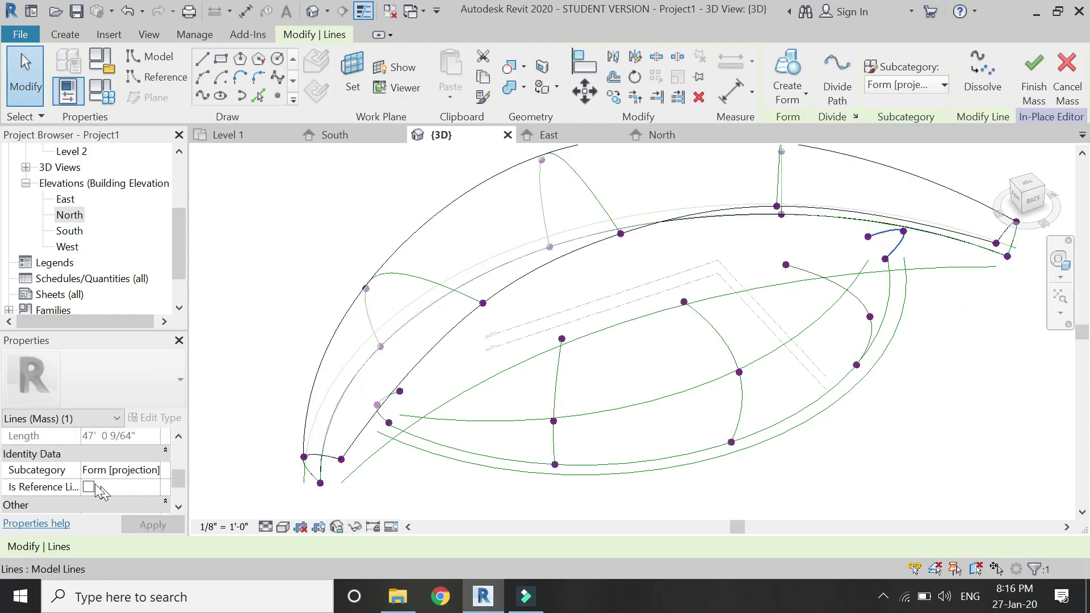
click(89, 486)
click(875, 458)
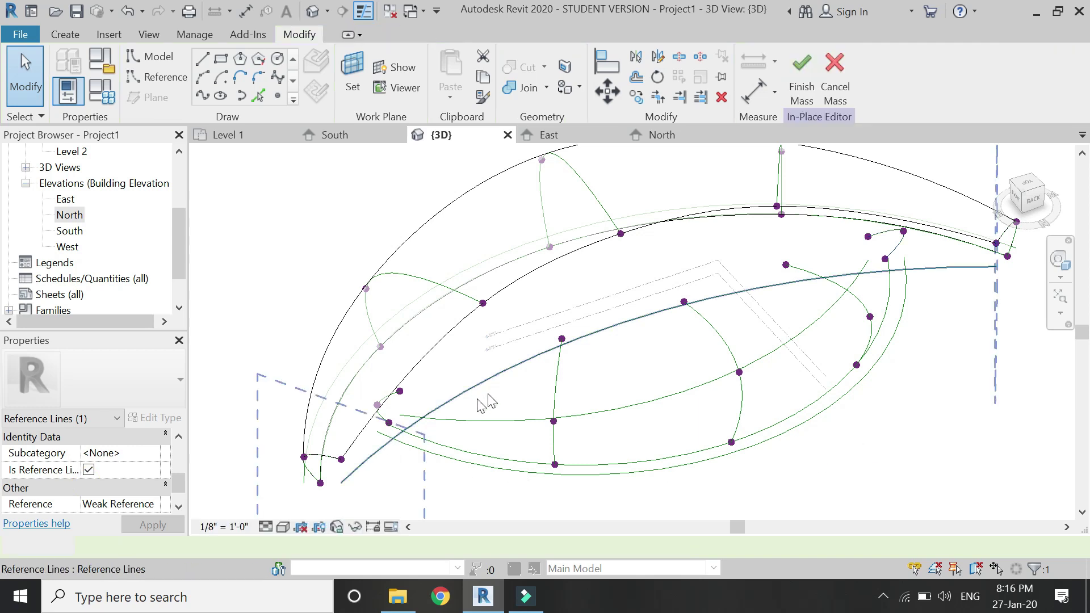
Create a single form from the five profile reference lines of the inner arch, from one end to the other
click(392, 397)
click(558, 372)
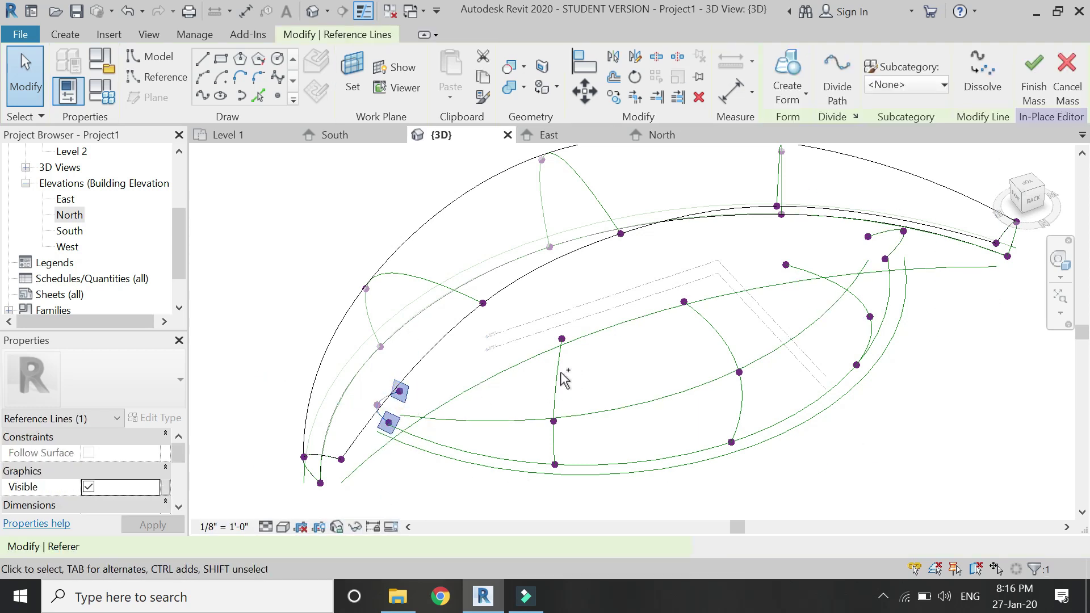
ctrl+click(703, 322)
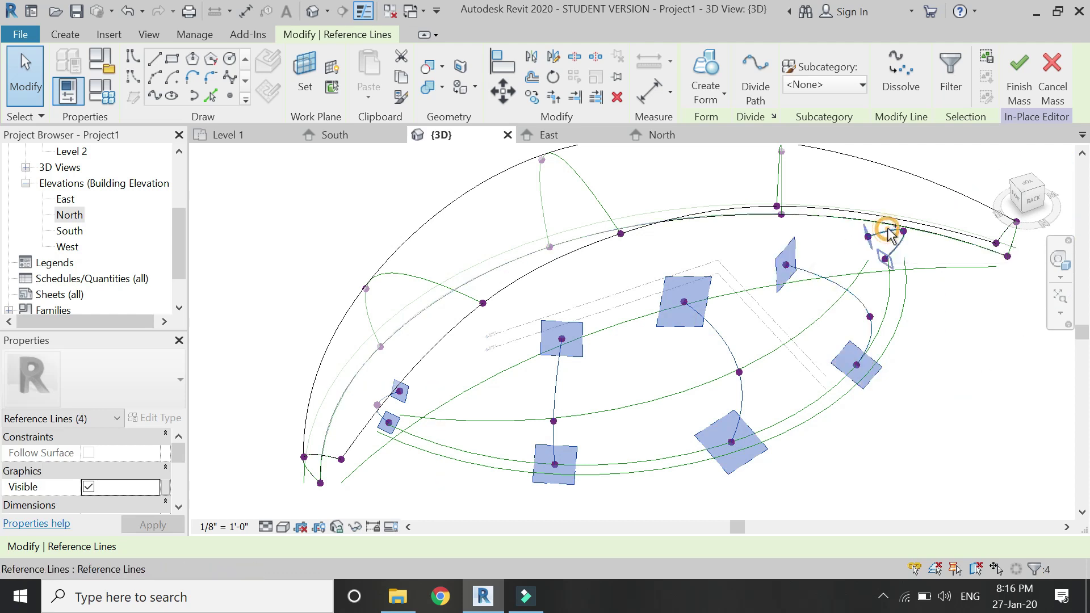
click(706, 79)
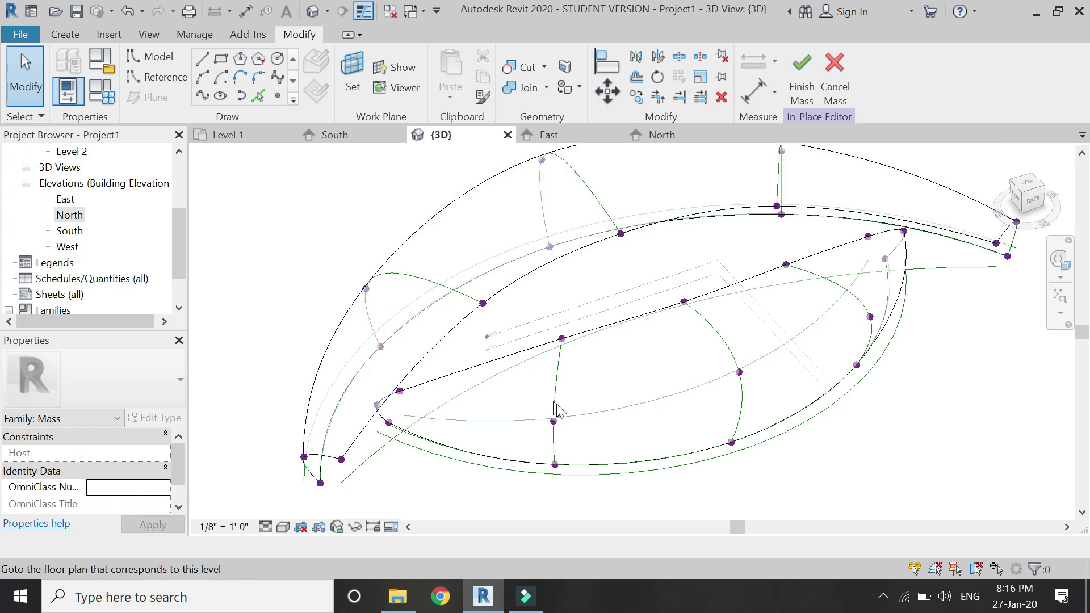
Change the 3D view's visual style to show filled surfaces and orbit around the two mass forms to inspect them
scroll(462, 370, down, 1)
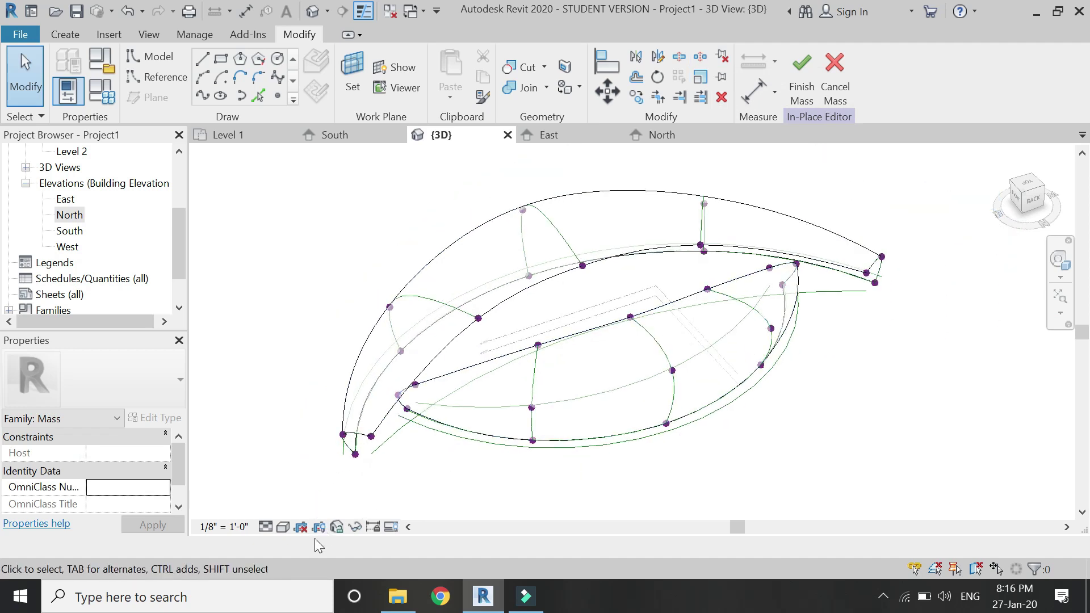
click(282, 527)
click(472, 490)
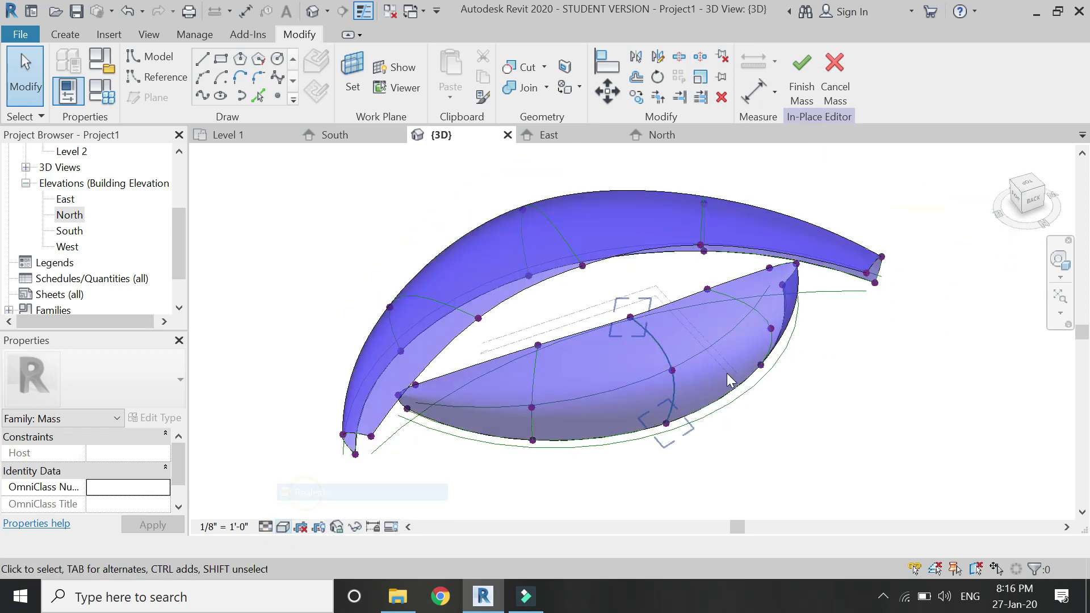
click(1062, 267)
drag(852, 246, 571, 377)
drag(570, 439, 525, 281)
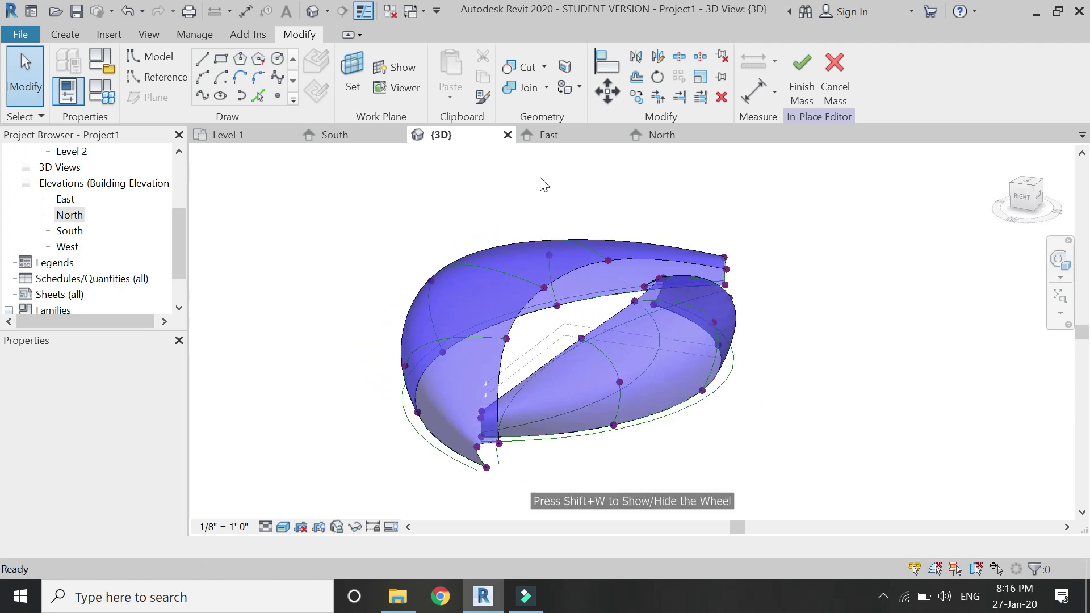
Open the East elevation and turn off its temporary hide/isolate so all elements are shown
click(561, 135)
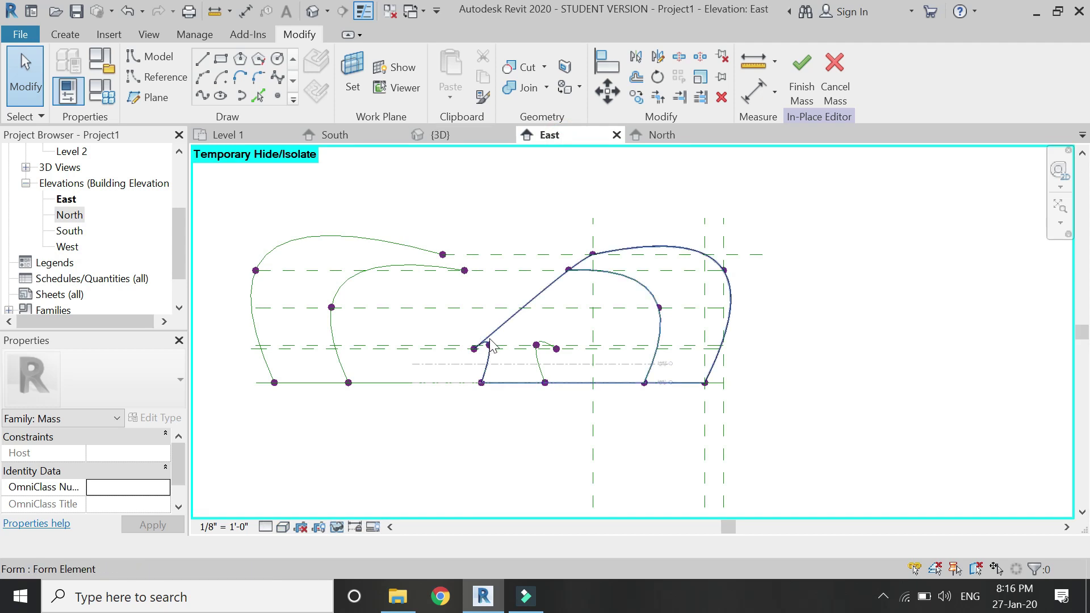
scroll(474, 355, up, 5)
scroll(461, 372, up, 2)
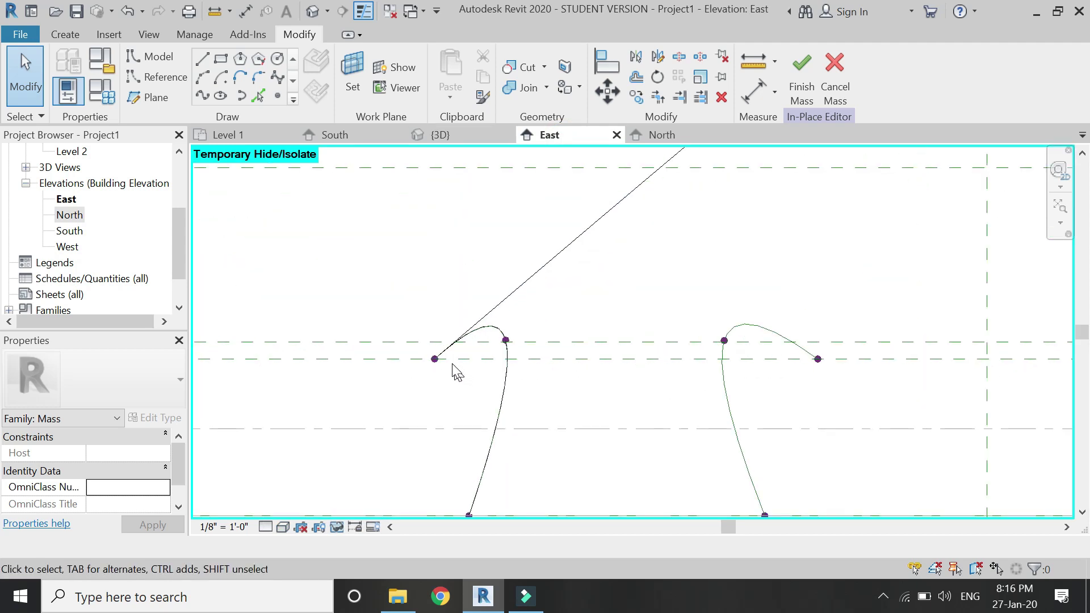
click(337, 523)
click(343, 509)
Raise the free upper endpoint of the new form's small end profile above both neighbouring horizontal reference planes
scroll(606, 401, down, 2)
scroll(664, 386, up, 3)
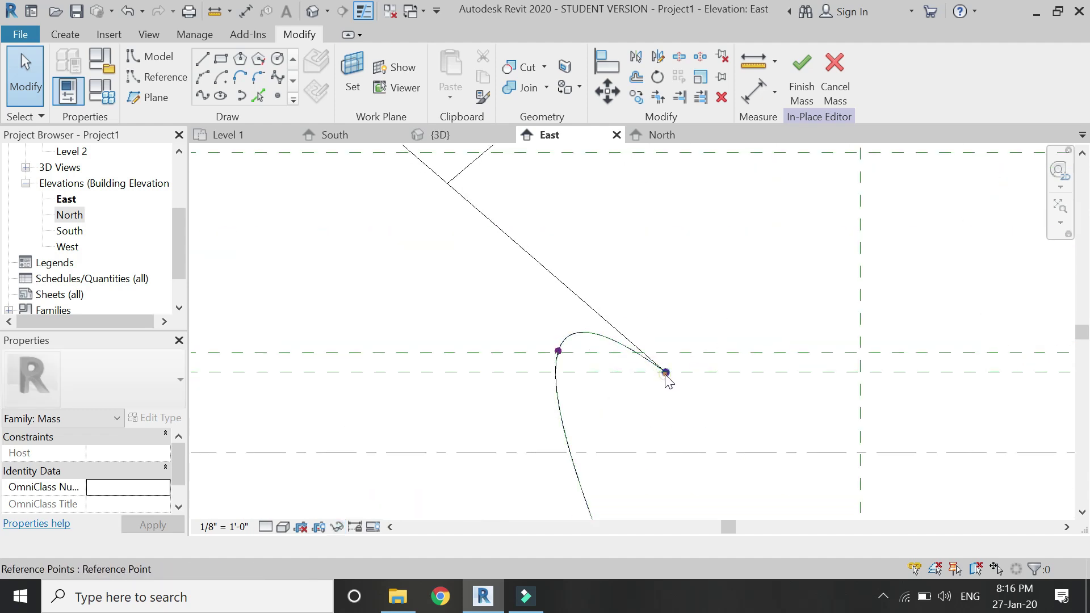
click(665, 372)
drag(665, 373, 653, 287)
click(646, 395)
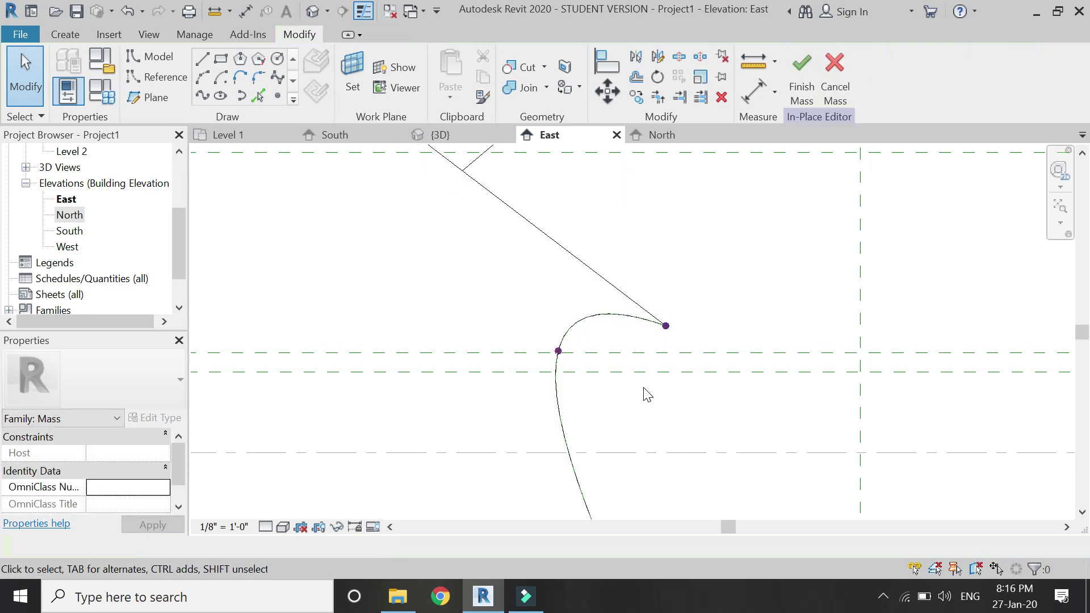
scroll(648, 395, down, 4)
scroll(689, 423, down, 2)
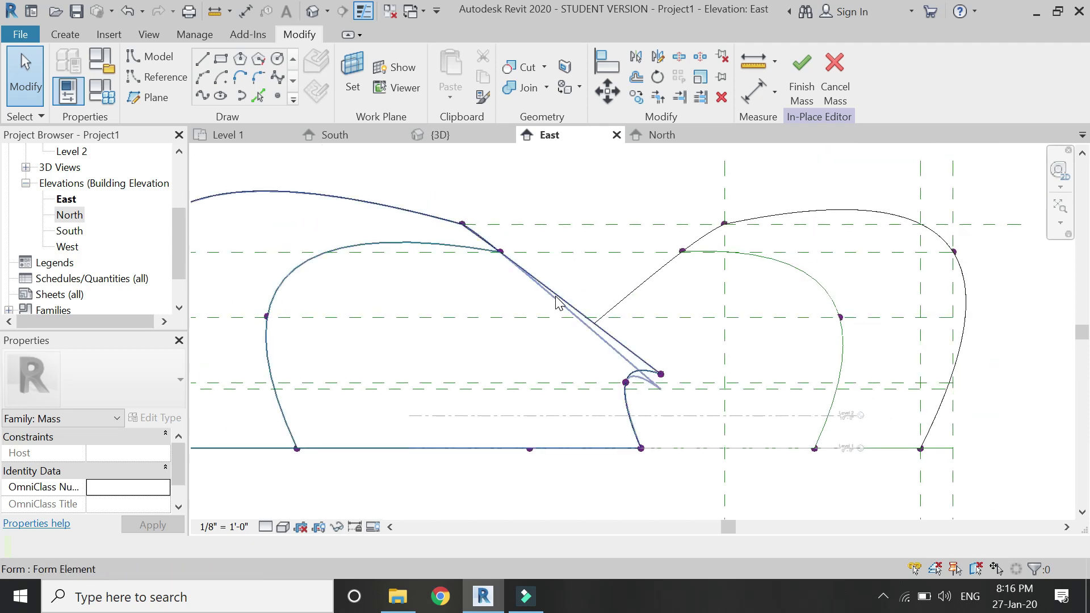
click(642, 379)
scroll(654, 375, up, 1)
scroll(579, 381, down, 2)
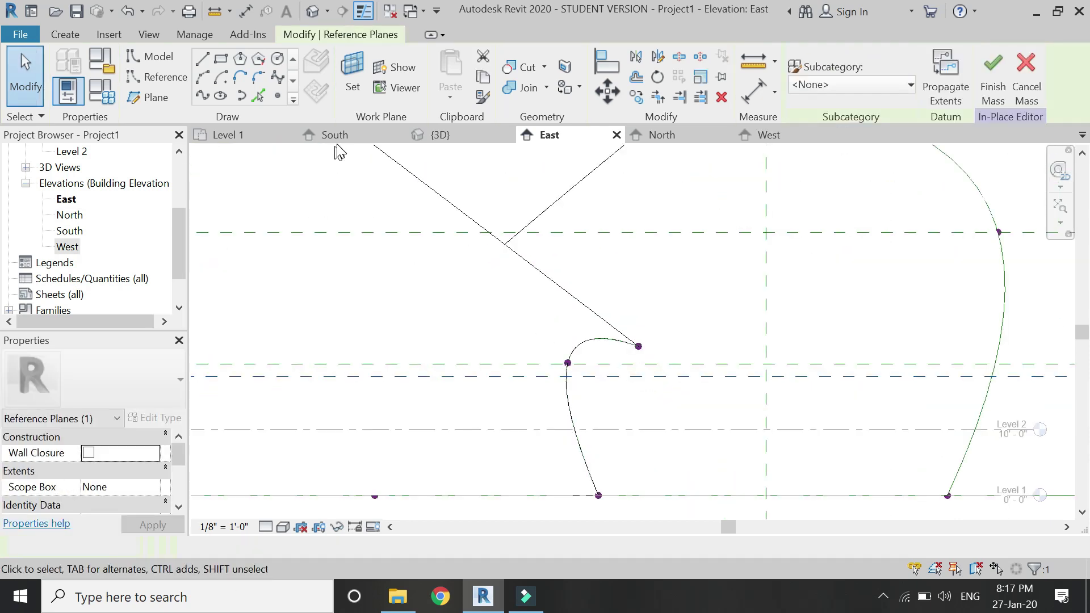
click(339, 137)
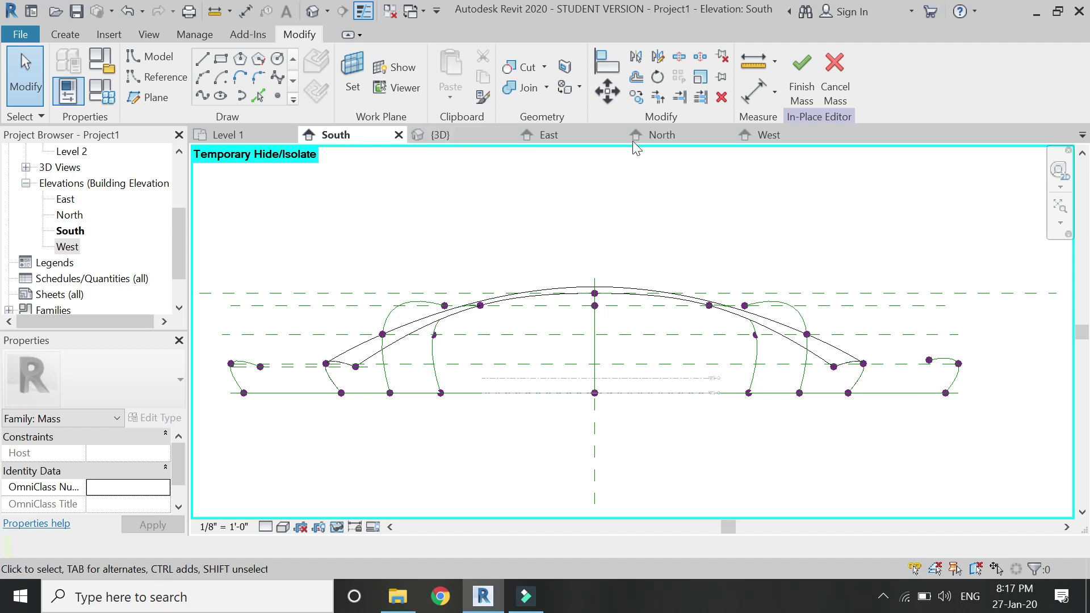
In the North elevation, place a horizontal reference plane from the raised endpoint across to beyond the opposite end profile
click(659, 131)
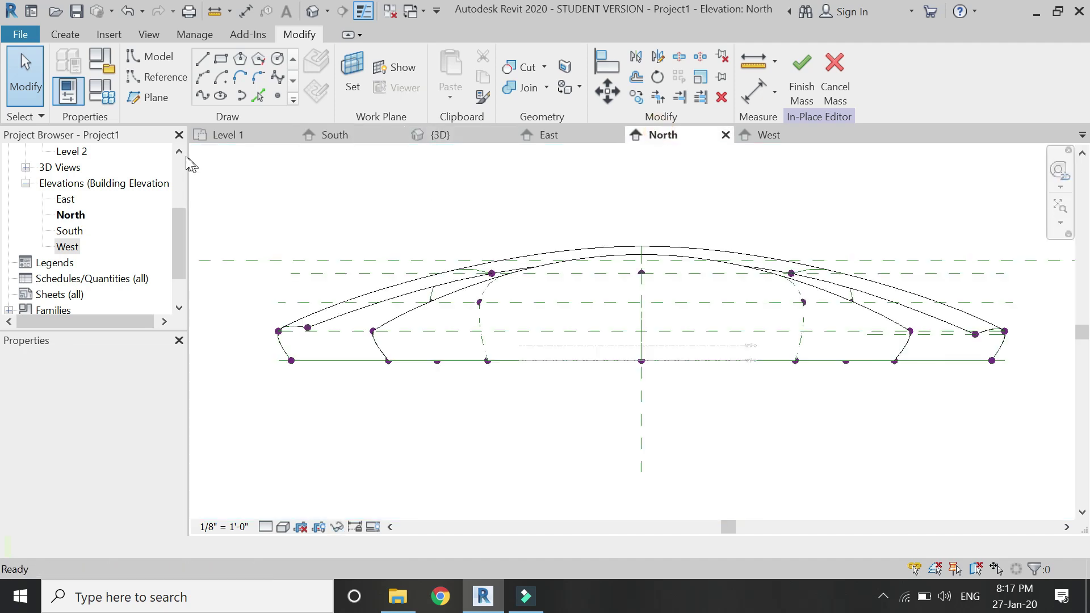
click(307, 327)
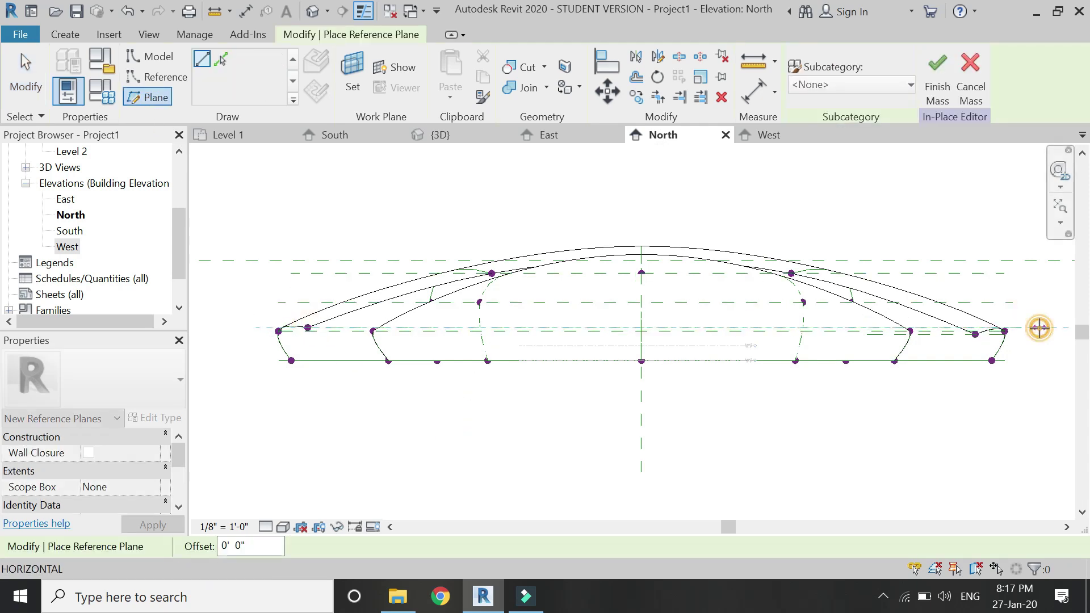
scroll(998, 336, up, 5)
click(958, 327)
scroll(852, 307, up, 5)
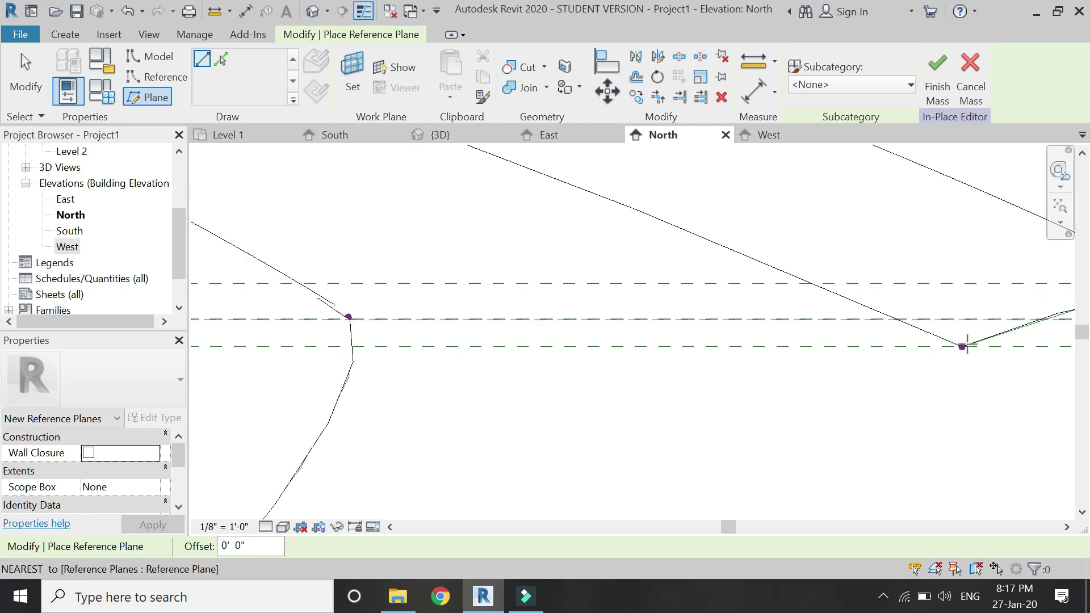
key(Escape)
key(Escape)
Delete the short reference plane through the opposite end profile's low point, and raise that point to the new reference plane
click(909, 357)
click(968, 355)
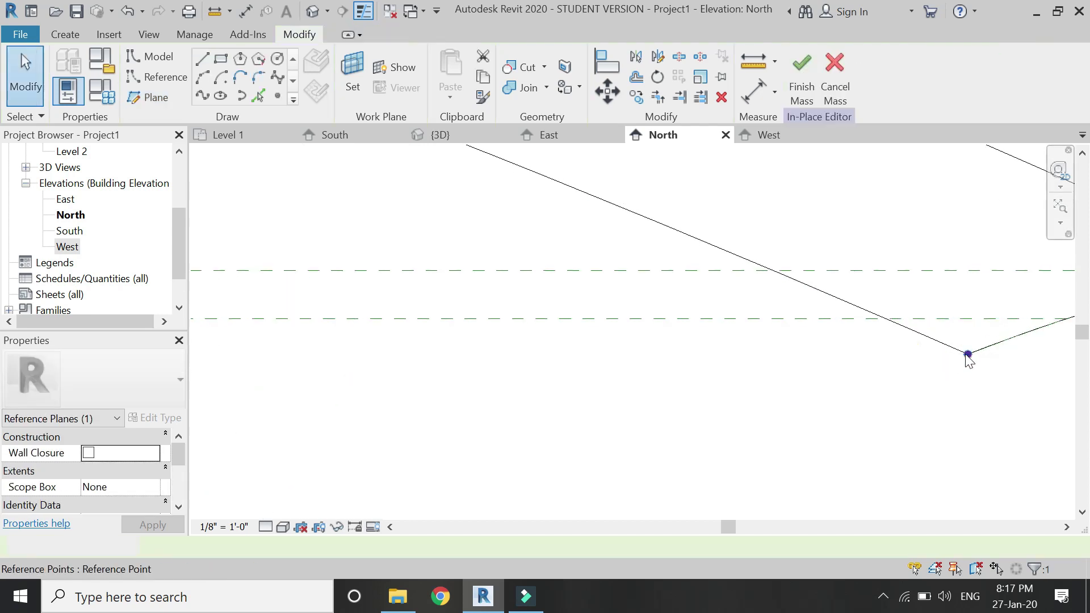
click(968, 354)
drag(968, 353, 986, 226)
click(823, 419)
scroll(823, 419, down, 6)
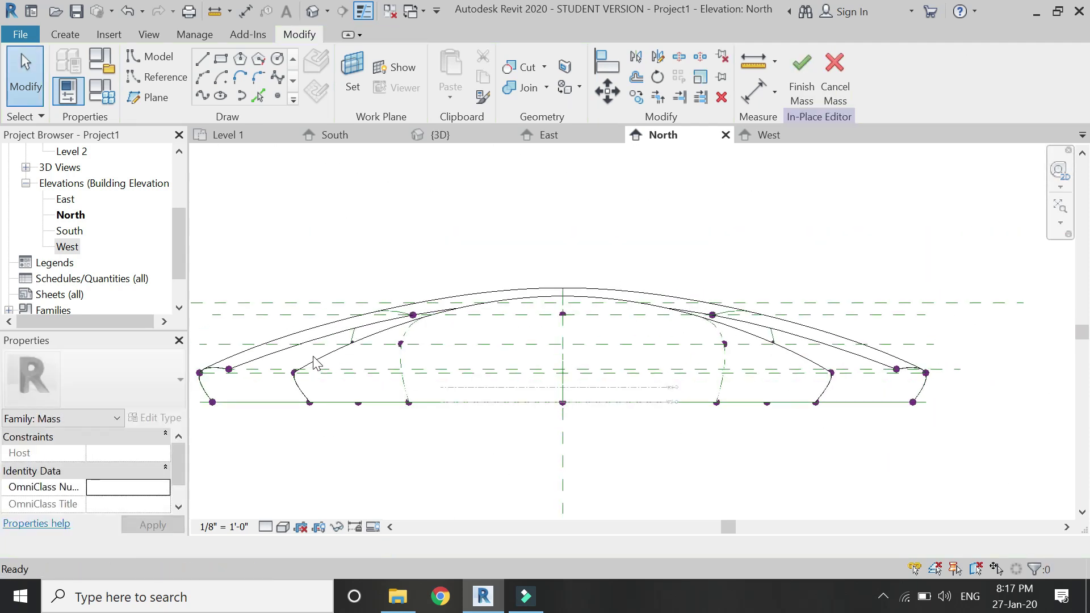
Open the South elevation at the shorter form's left end profile, whose free upper point lies below the reference planes
scroll(312, 365, up, 2)
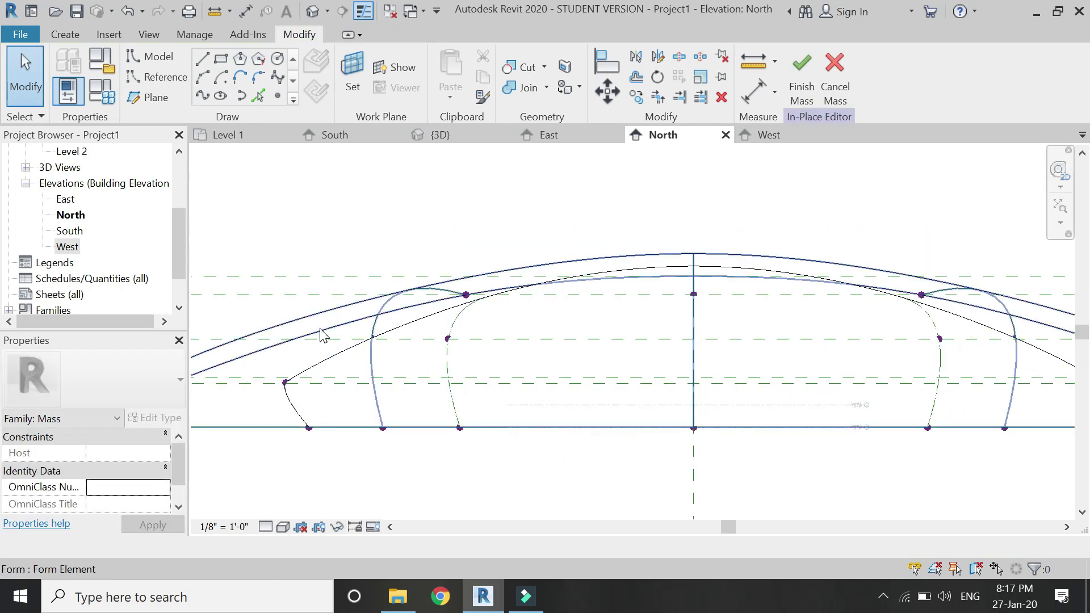
click(345, 140)
scroll(358, 379, up, 2)
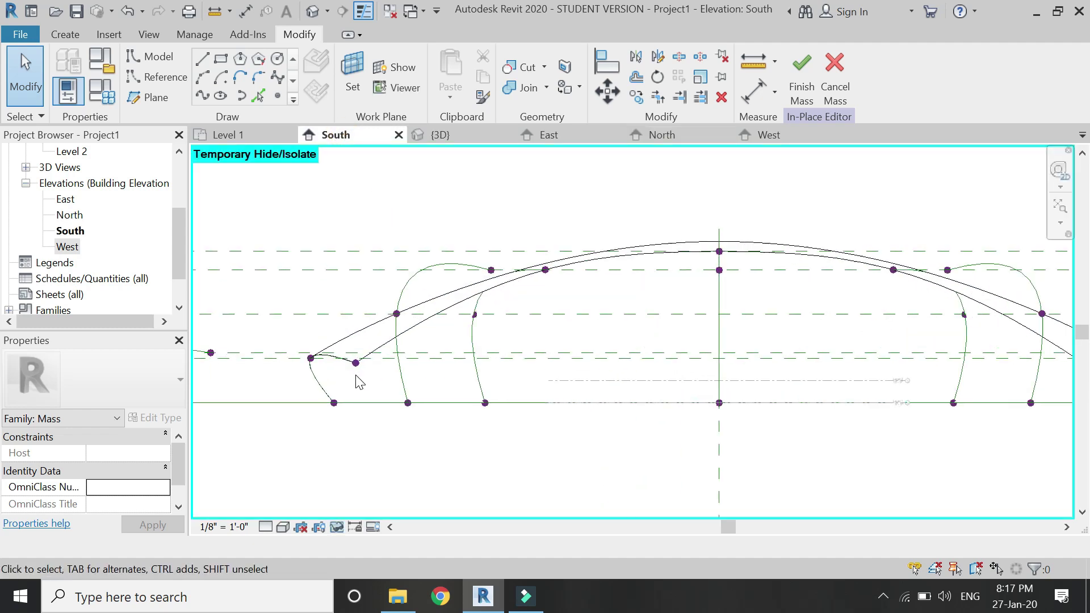
scroll(360, 382, up, 1)
scroll(370, 369, down, 1)
scroll(340, 360, up, 2)
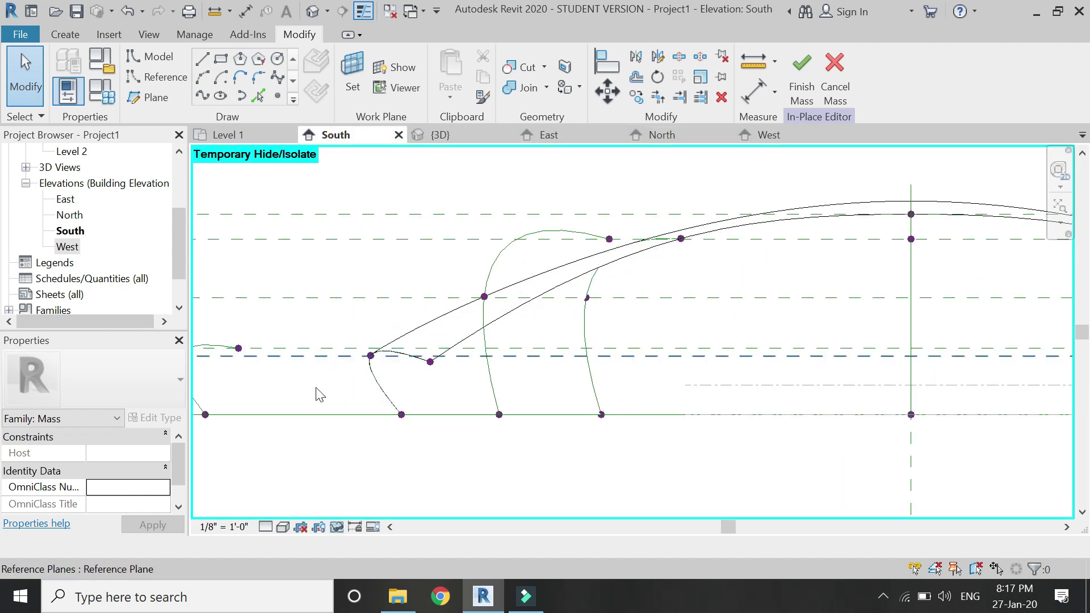
scroll(430, 363, up, 3)
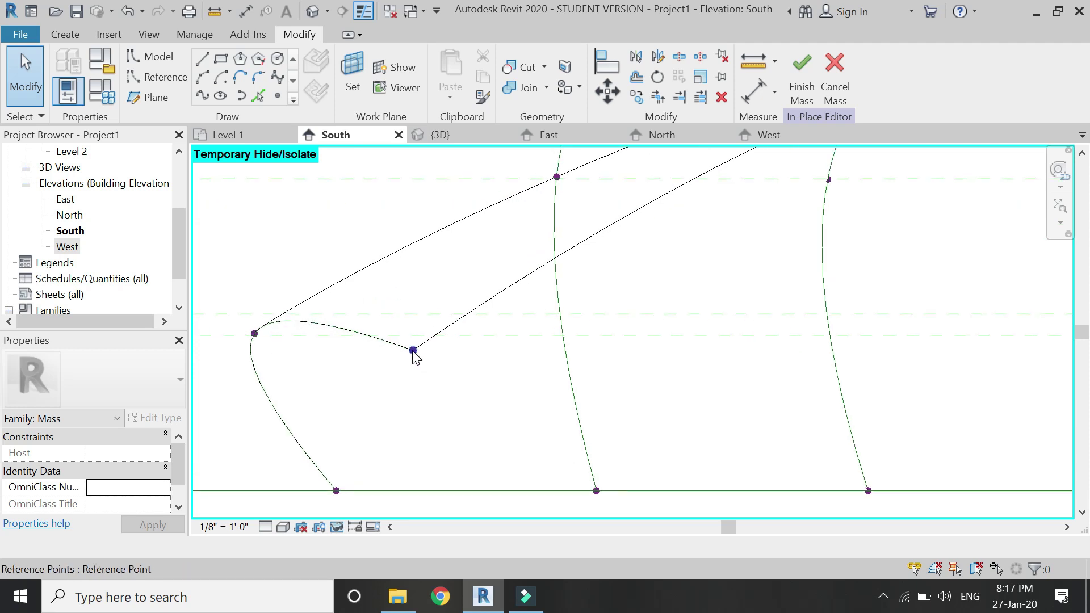
click(413, 351)
mouse_move(414, 309)
mouse_down()
mouse_move(412, 273)
mouse_move(411, 301)
mouse_up()
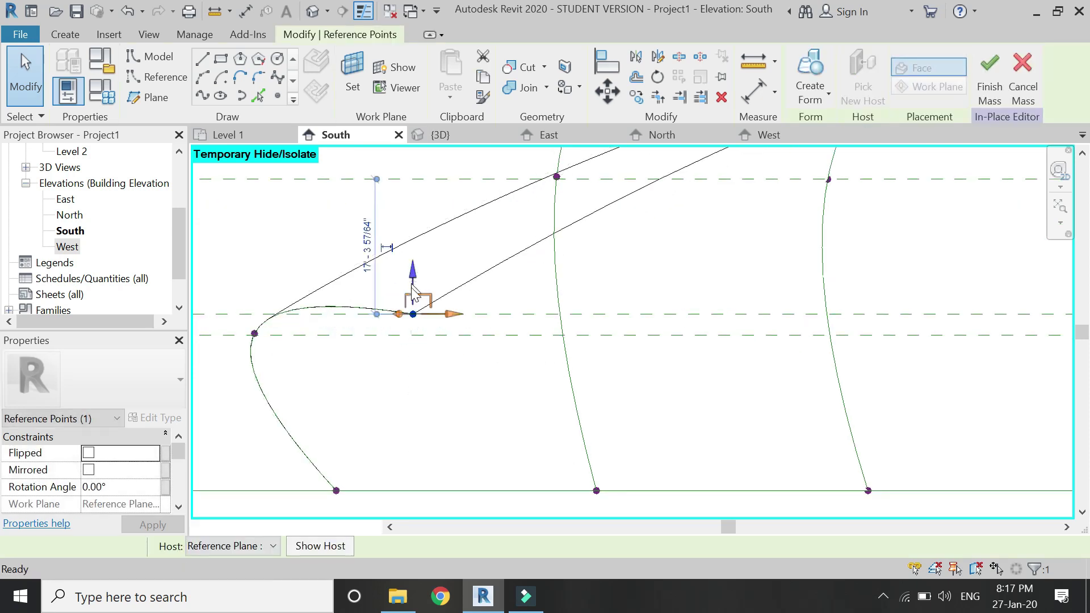
key(ctrl+z)
Raise the free upper point of the shorter form's left end profile to the higher of the two closely spaced reference planes
click(414, 350)
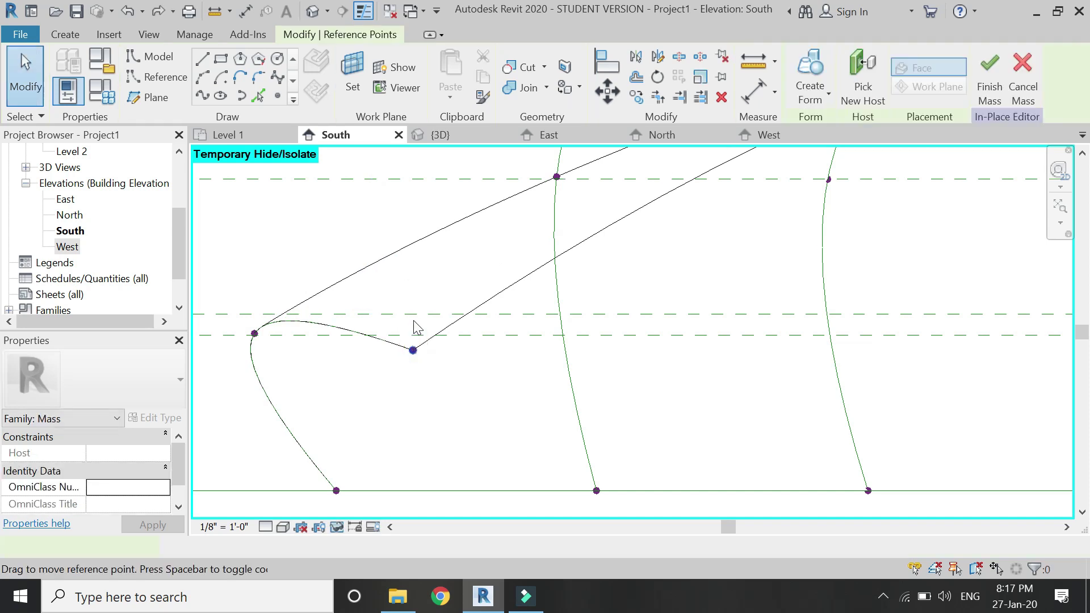
drag(414, 312, 415, 279)
scroll(333, 398, down, 5)
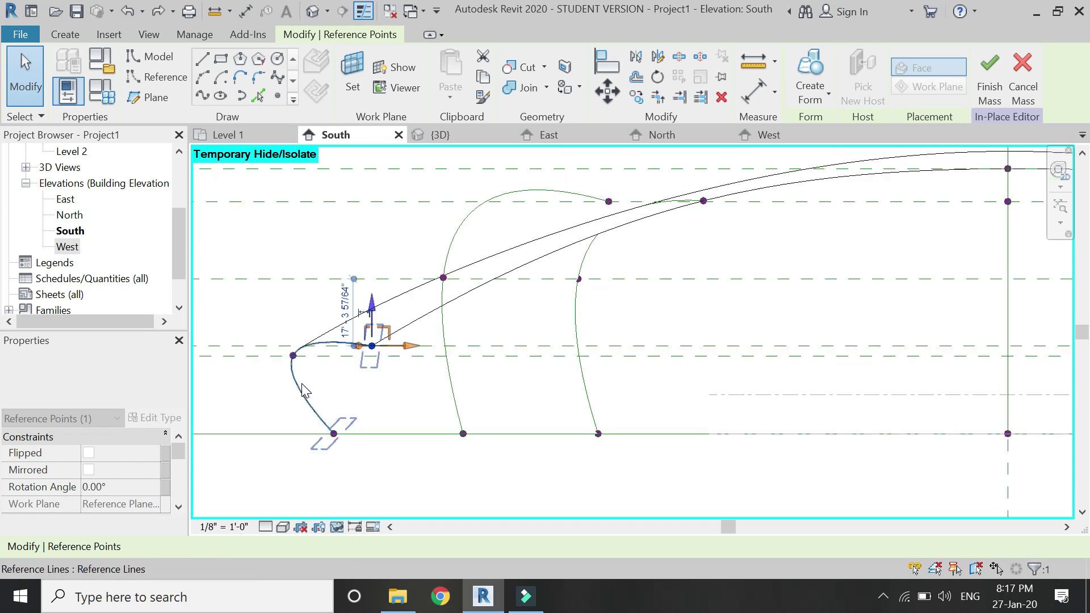
click(342, 444)
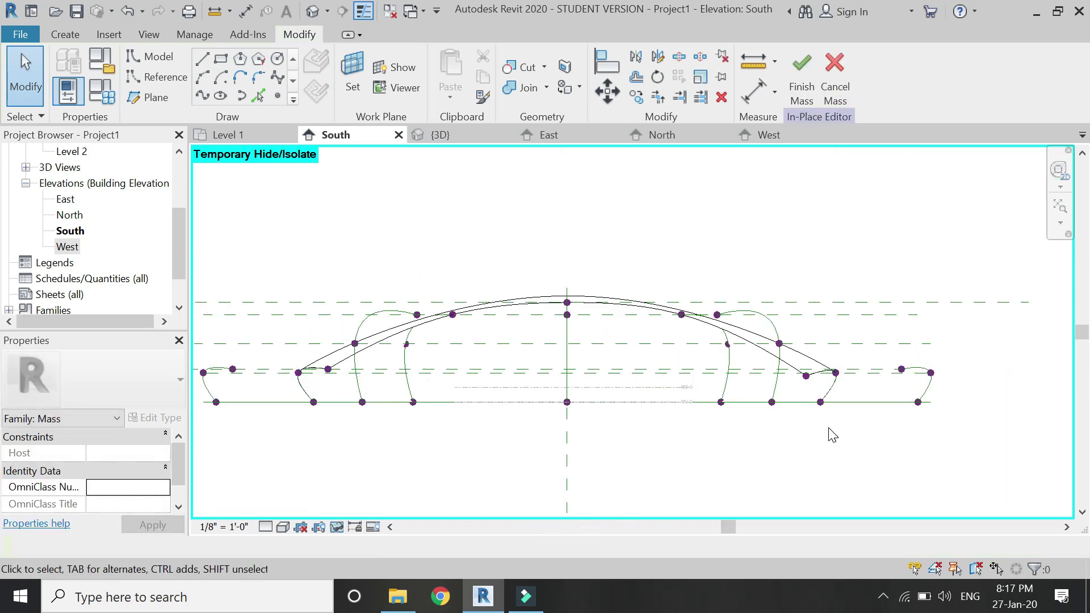
Raise the free upper point of the shorter form's right end profile to the same horizontal reference plane
scroll(828, 390, up, 1)
scroll(827, 347, up, 5)
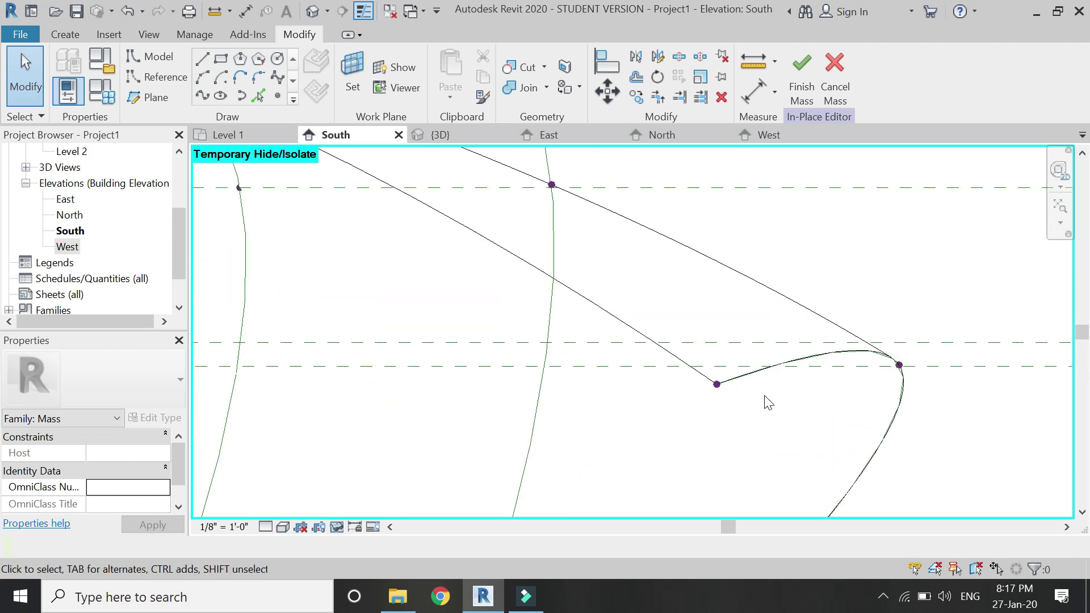
click(691, 389)
drag(691, 388, 694, 297)
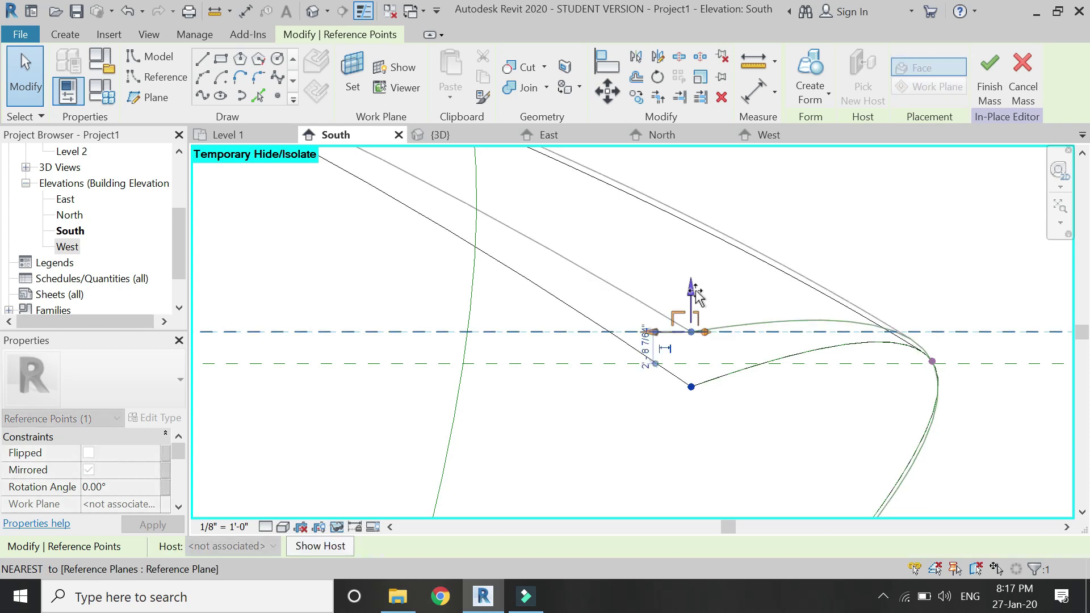
scroll(821, 401, down, 4)
scroll(817, 394, down, 5)
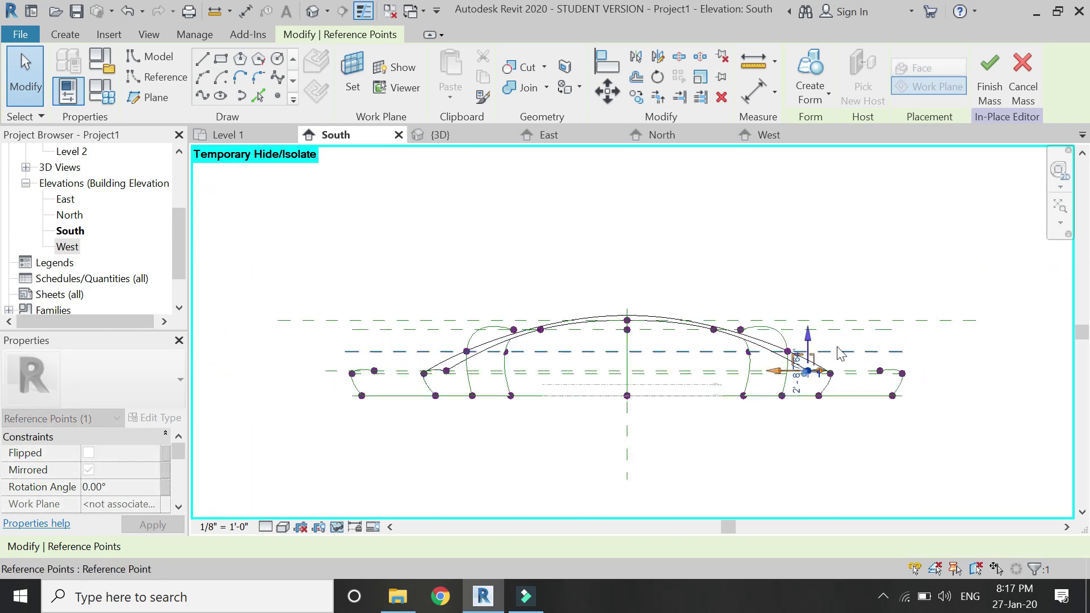
click(545, 204)
From the Level 1 plan, set the work plane by name to Reference Plane : 1 and open the {3D} view for it
click(481, 131)
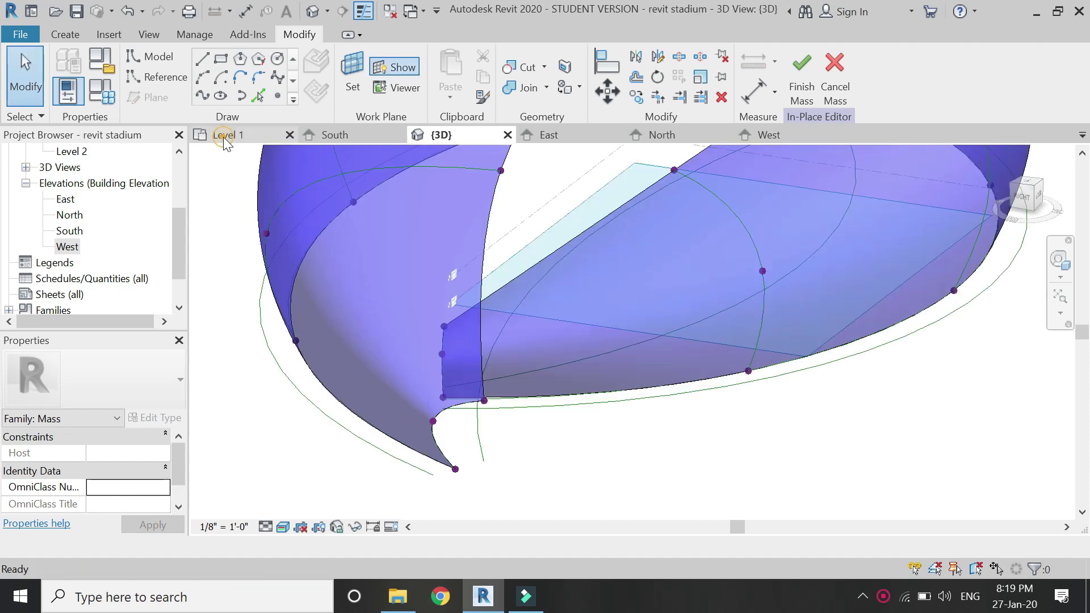
click(224, 134)
click(377, 222)
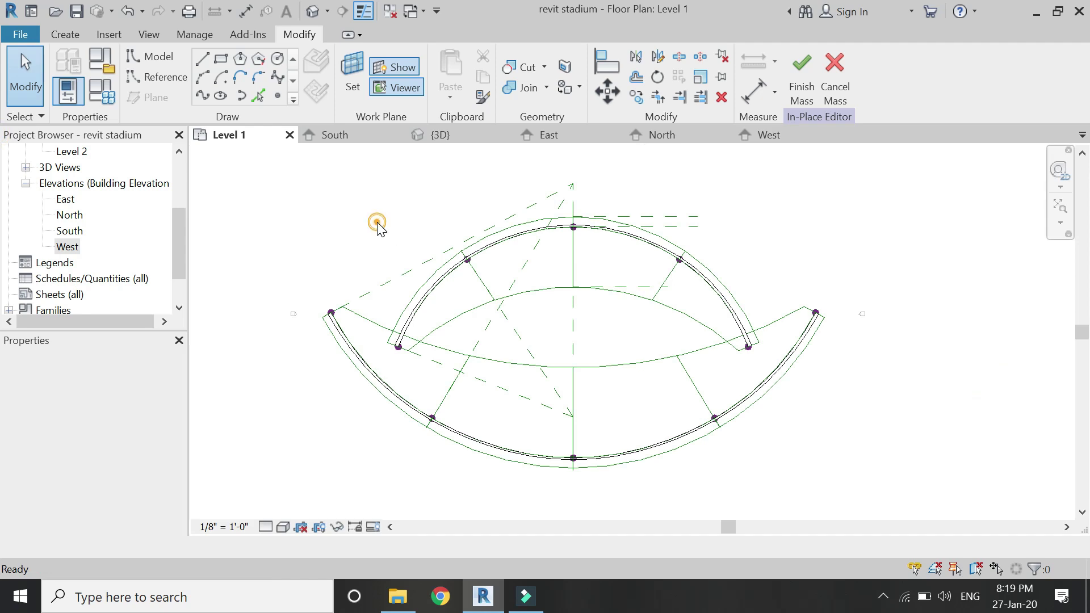
click(353, 74)
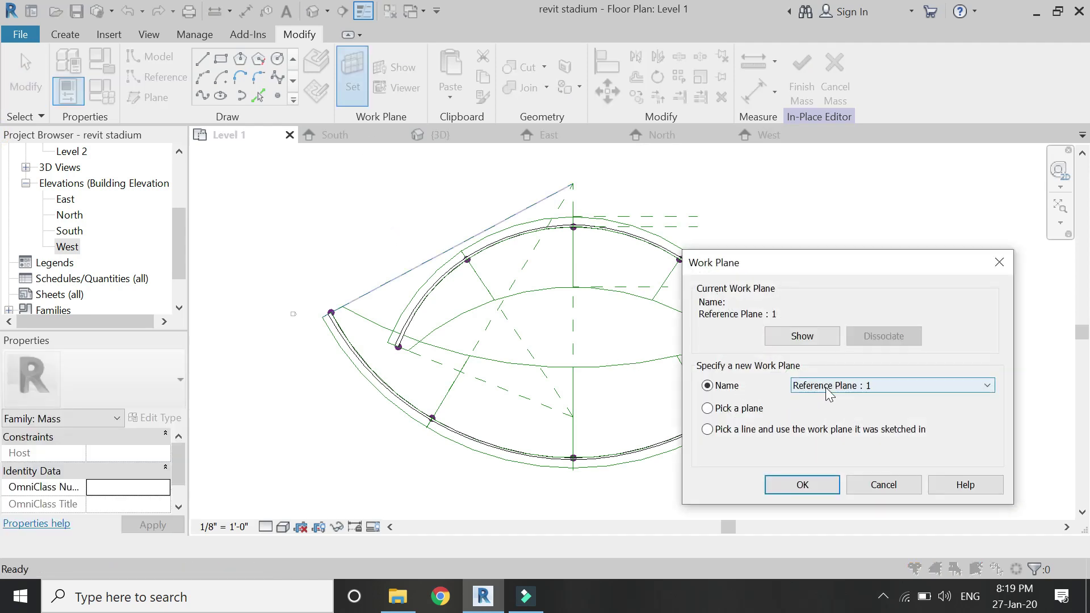
click(829, 392)
click(842, 418)
click(817, 492)
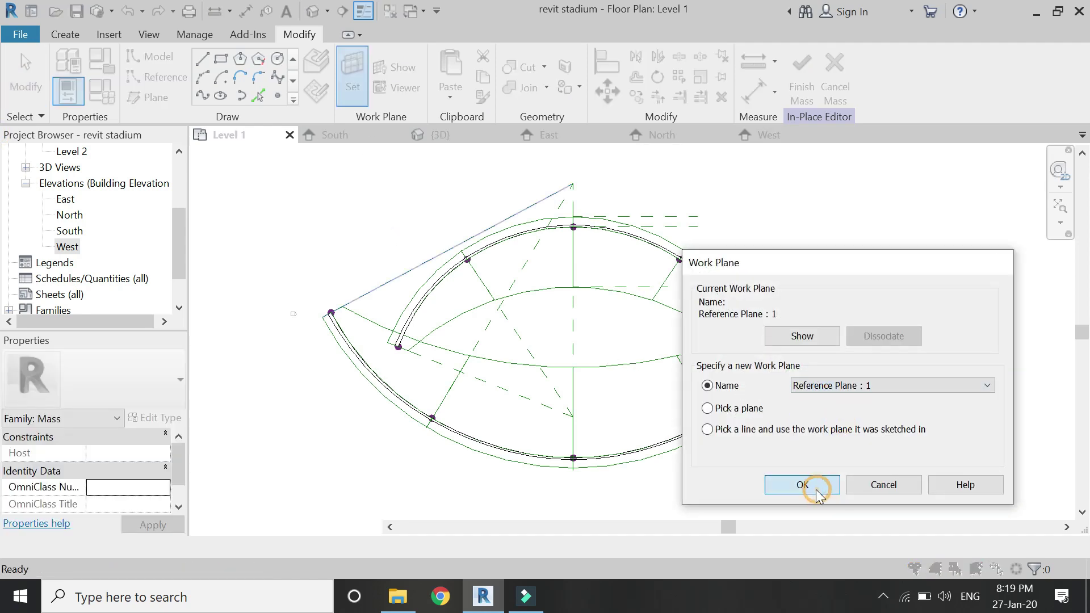
click(574, 196)
click(664, 483)
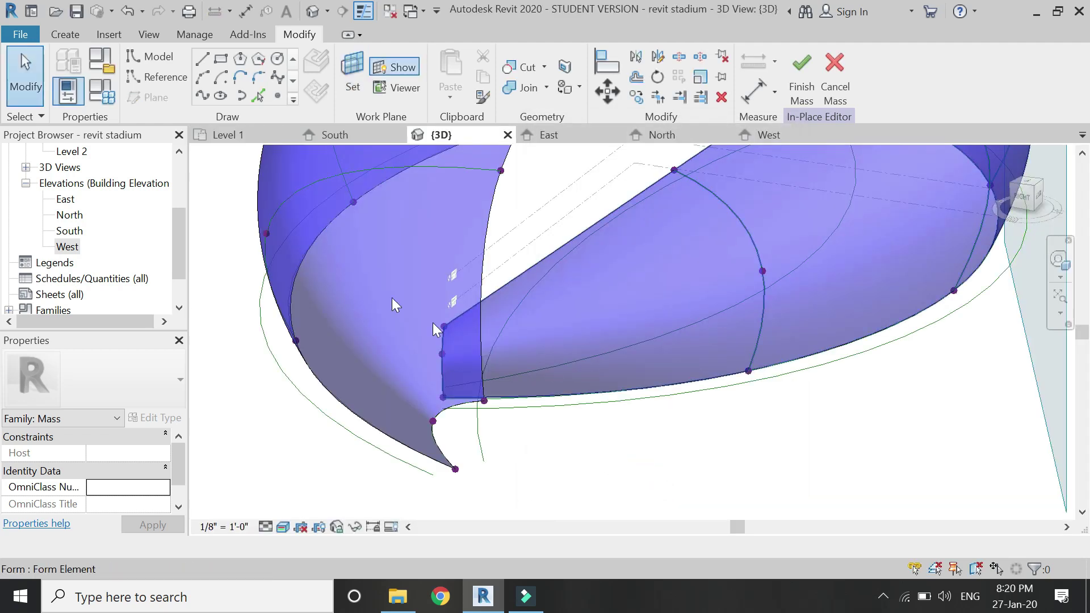
Open the workplane viewer for Reference Plane : 1 and copy the end profile's reference line a short distance up and outward
click(388, 88)
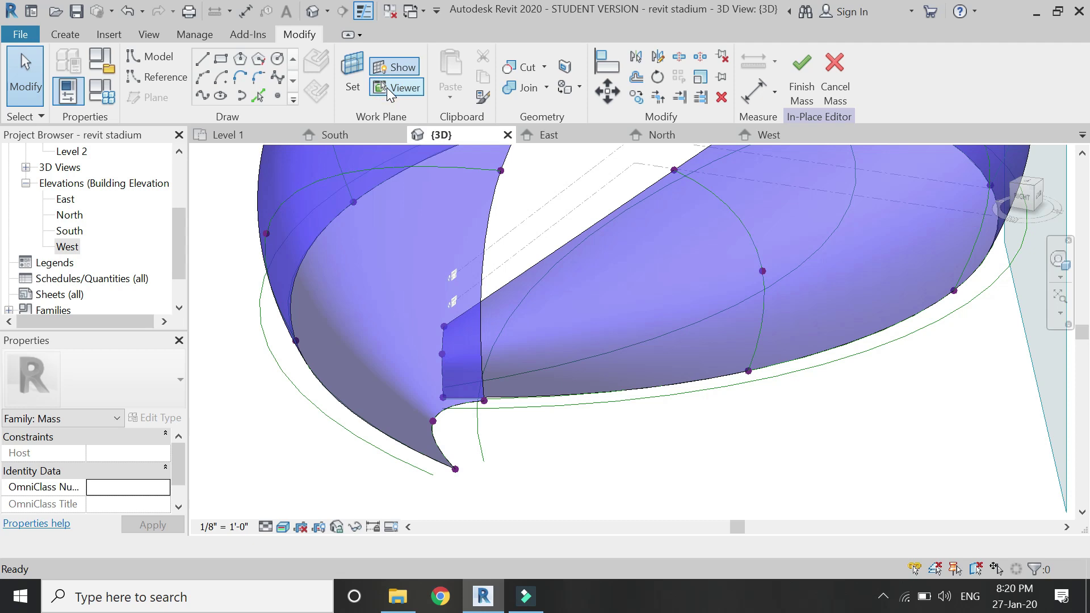
click(1057, 296)
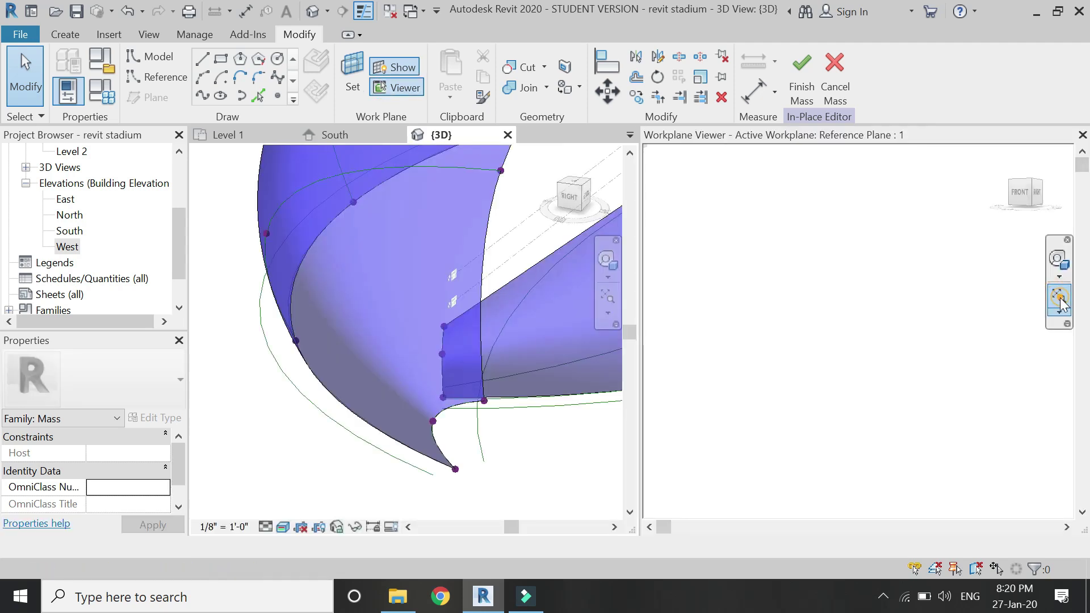
scroll(820, 336, up, 5)
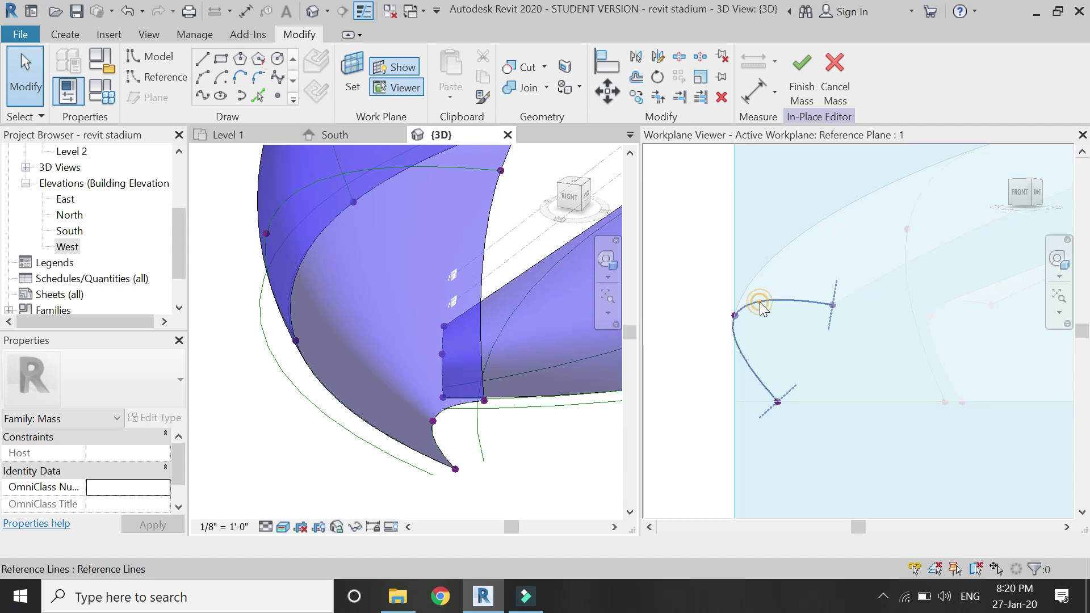
click(759, 302)
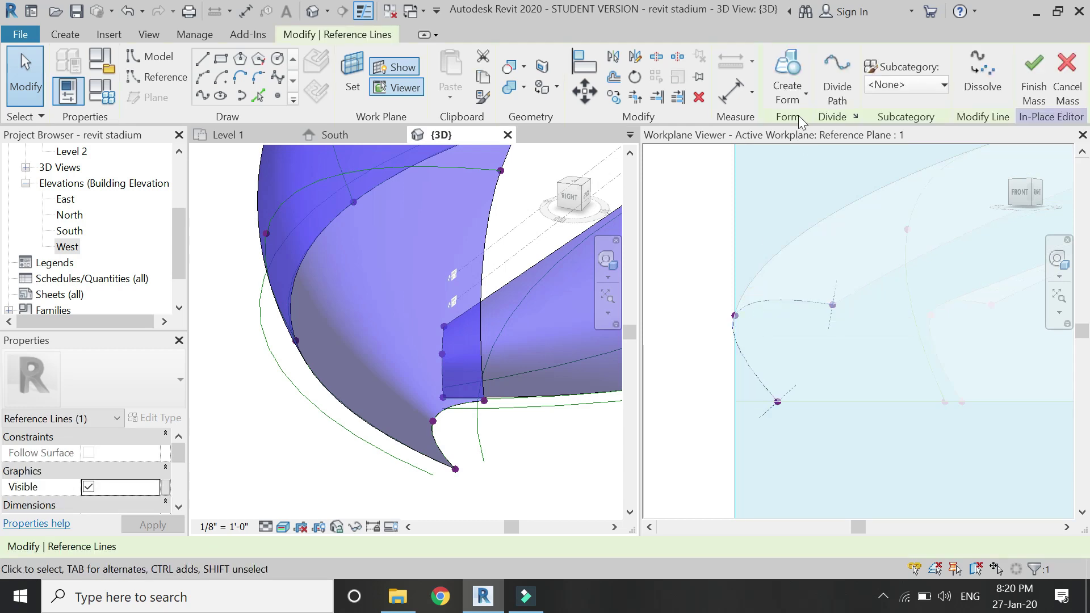
click(608, 98)
scroll(716, 313, up, 2)
click(759, 308)
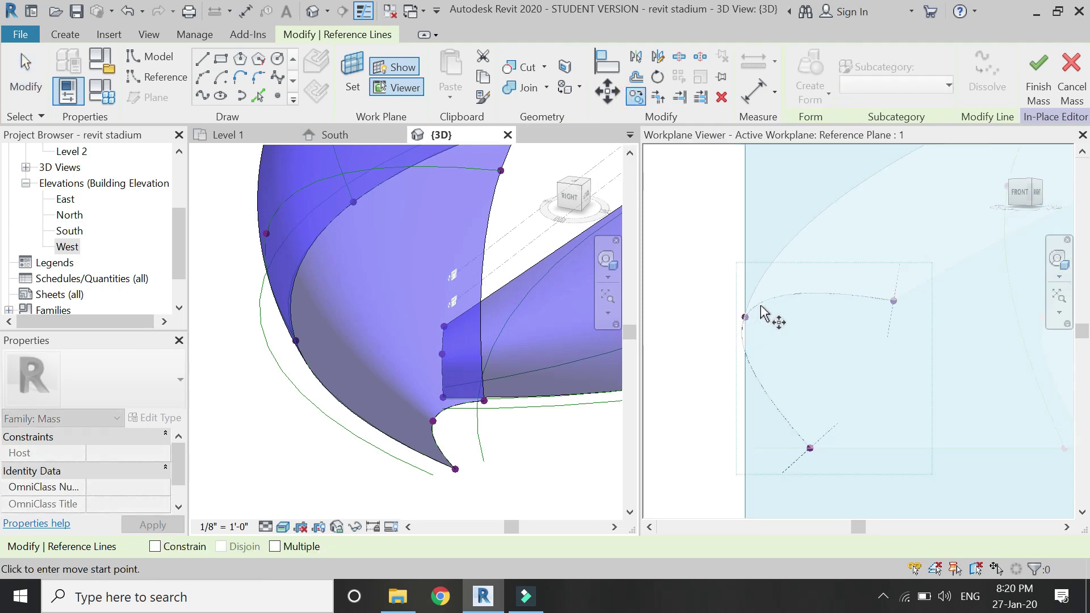
click(725, 285)
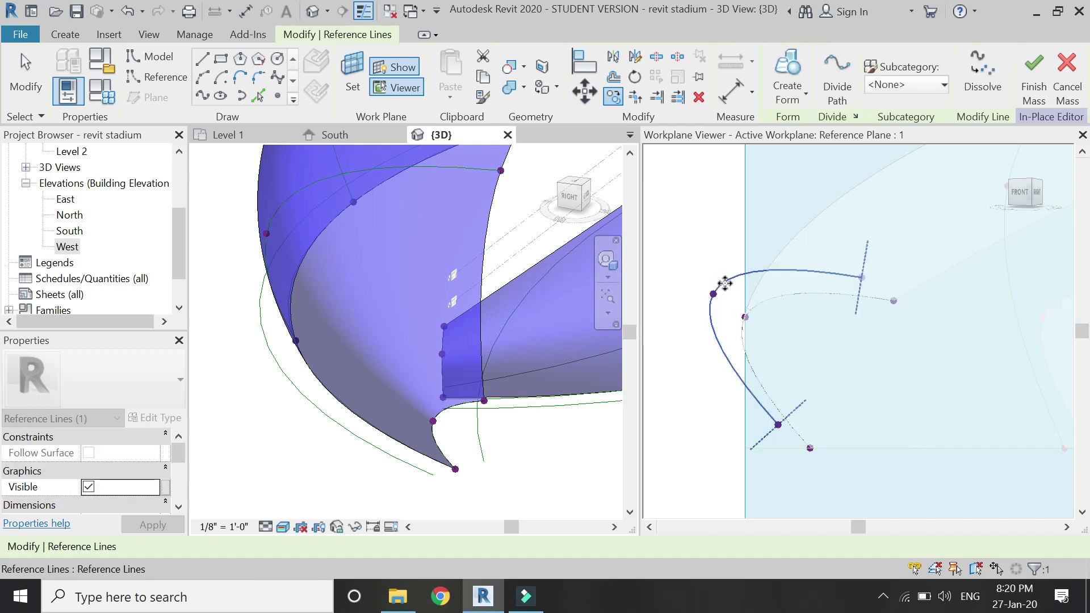
Lower the copied profile's bottom endpoint to the base line and shift it inward, close to the original profile's bottom endpoint
scroll(780, 449, up, 2)
click(795, 426)
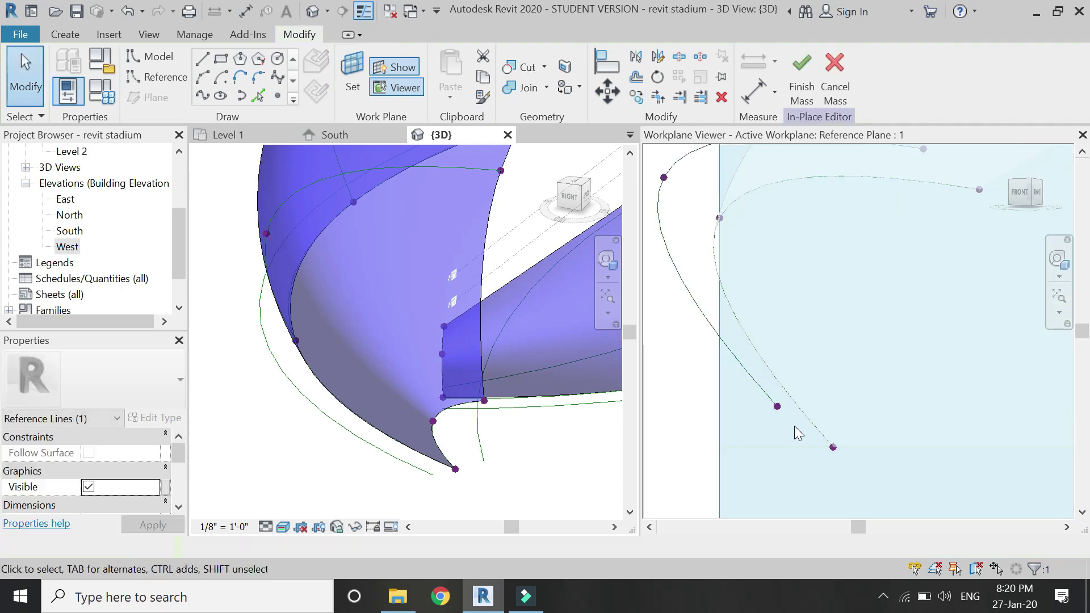
click(755, 383)
drag(769, 325, 687, 369)
click(777, 407)
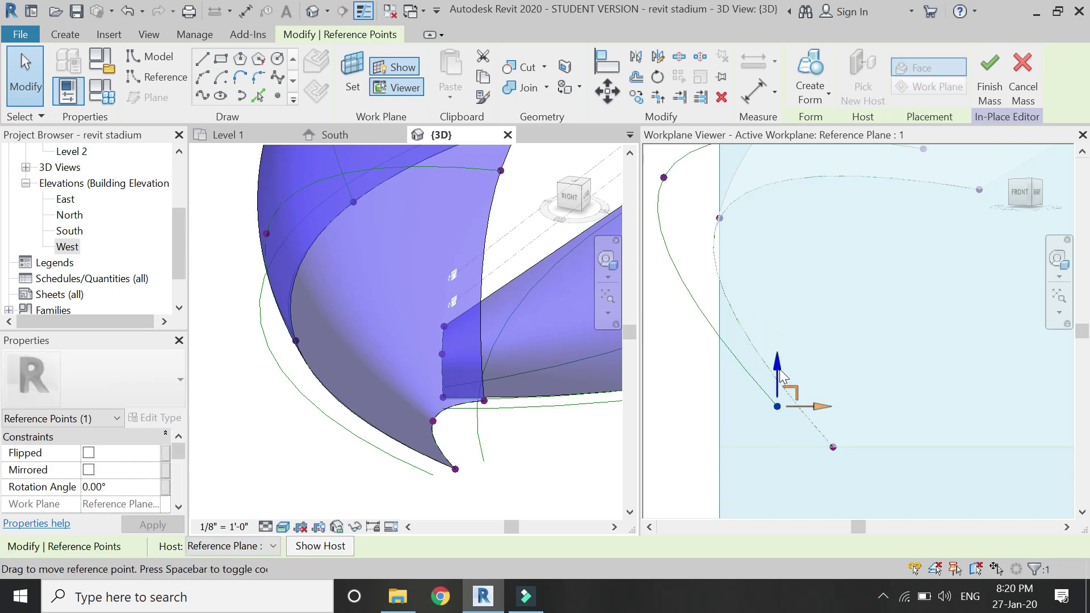
drag(780, 375, 779, 448)
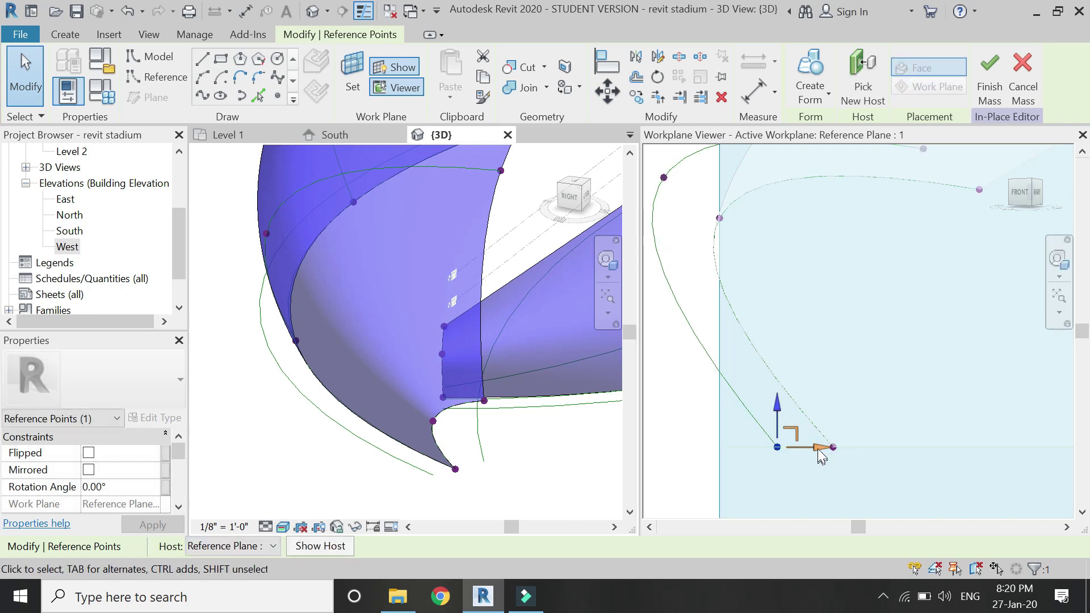
scroll(816, 455, up, 3)
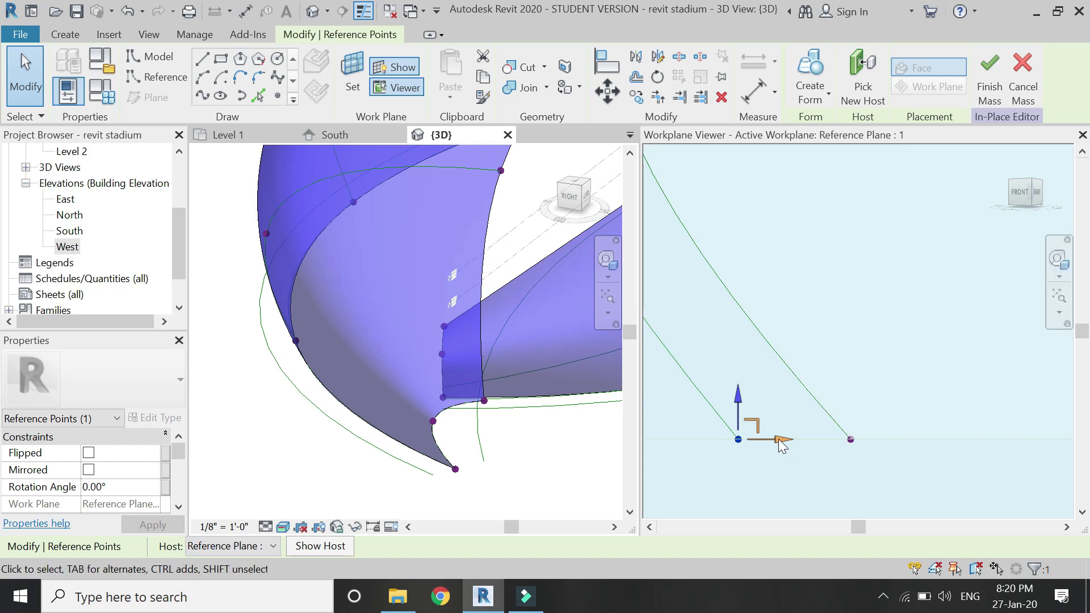
drag(784, 449, 840, 445)
scroll(757, 479, down, 3)
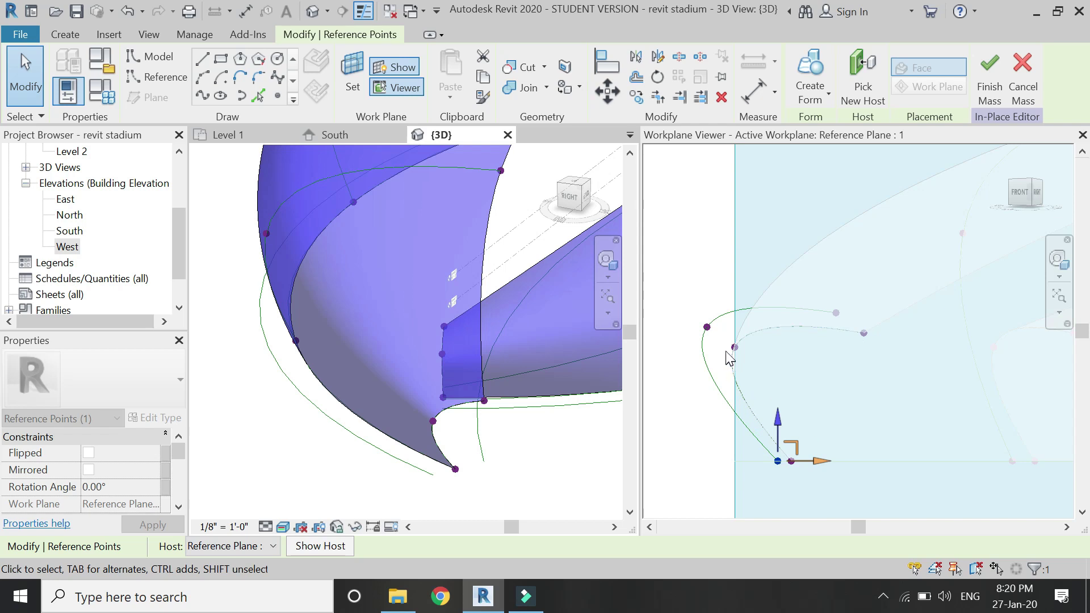
Move the copied profile's middle point horizontally outward, away from the original profile
drag(674, 274, 702, 319)
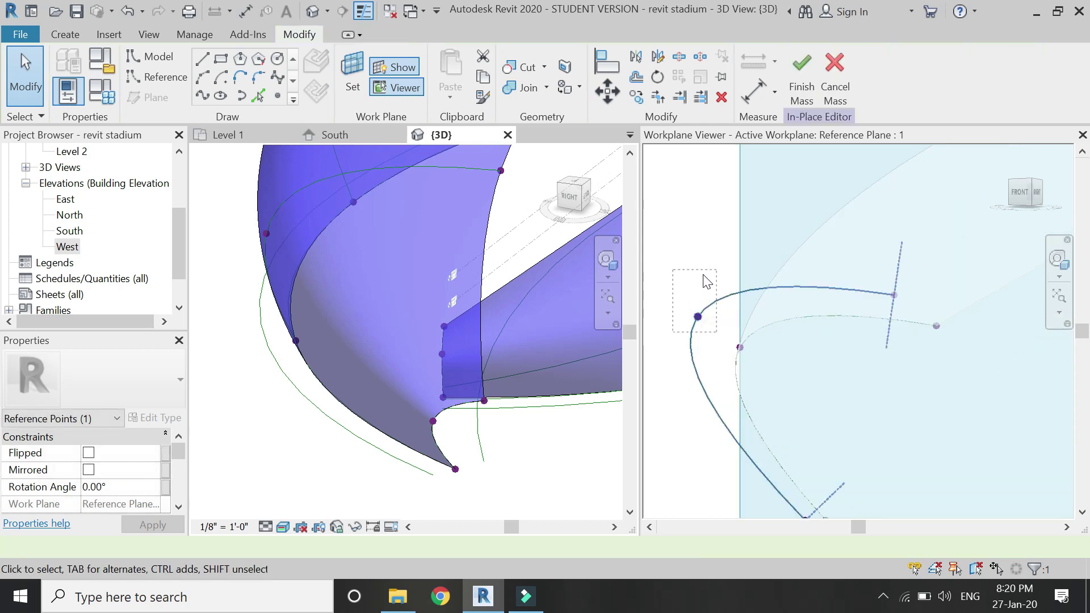
drag(757, 258, 715, 325)
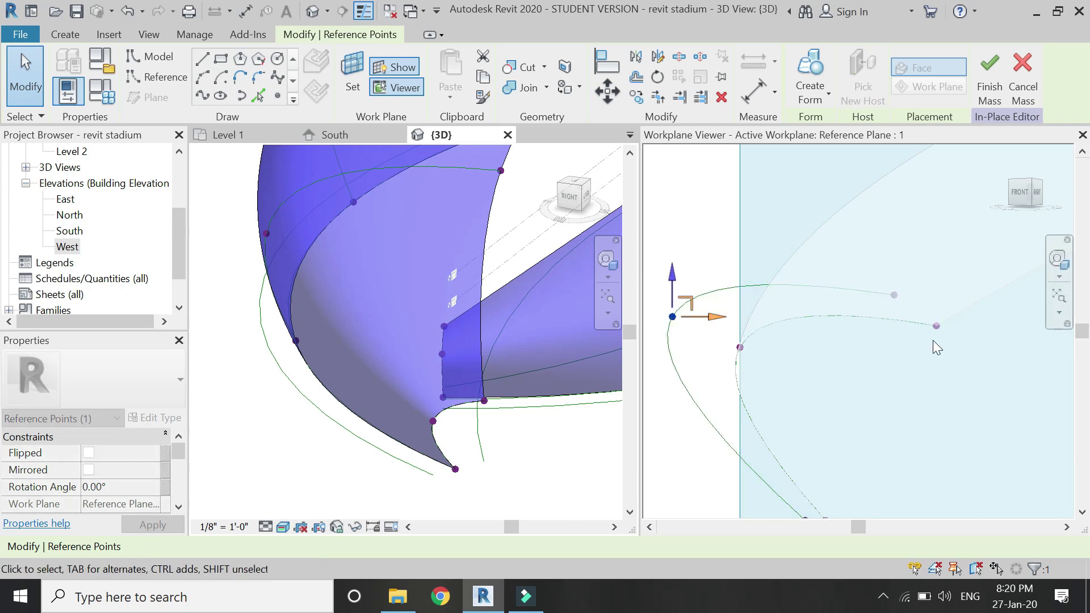
click(929, 335)
Move the copied profile's upper endpoint inward and down to just beyond and above the original's endpoint, and close the workplane viewer
click(841, 275)
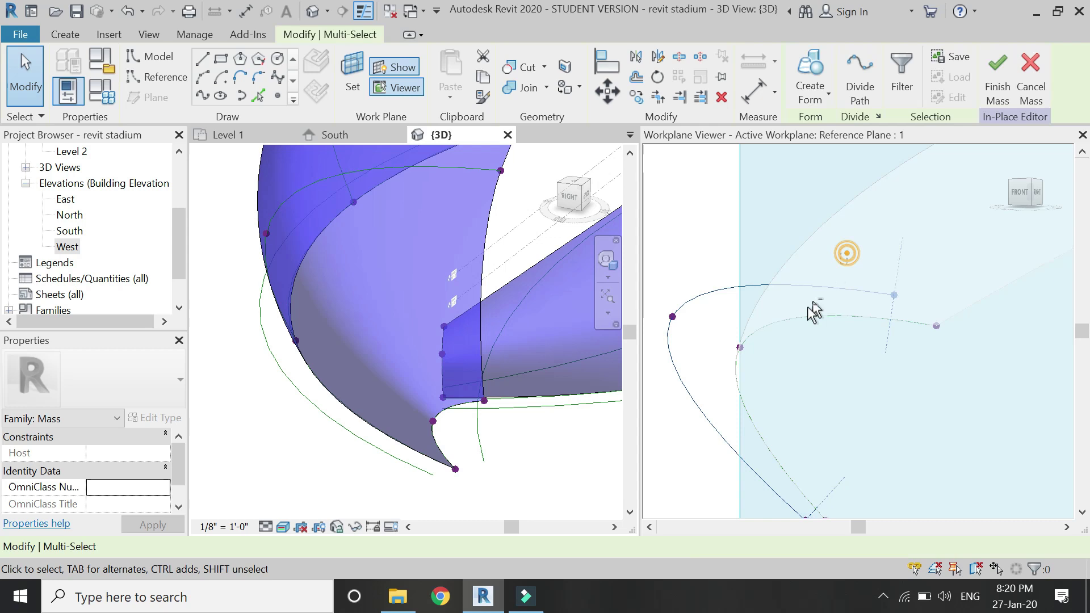
click(896, 296)
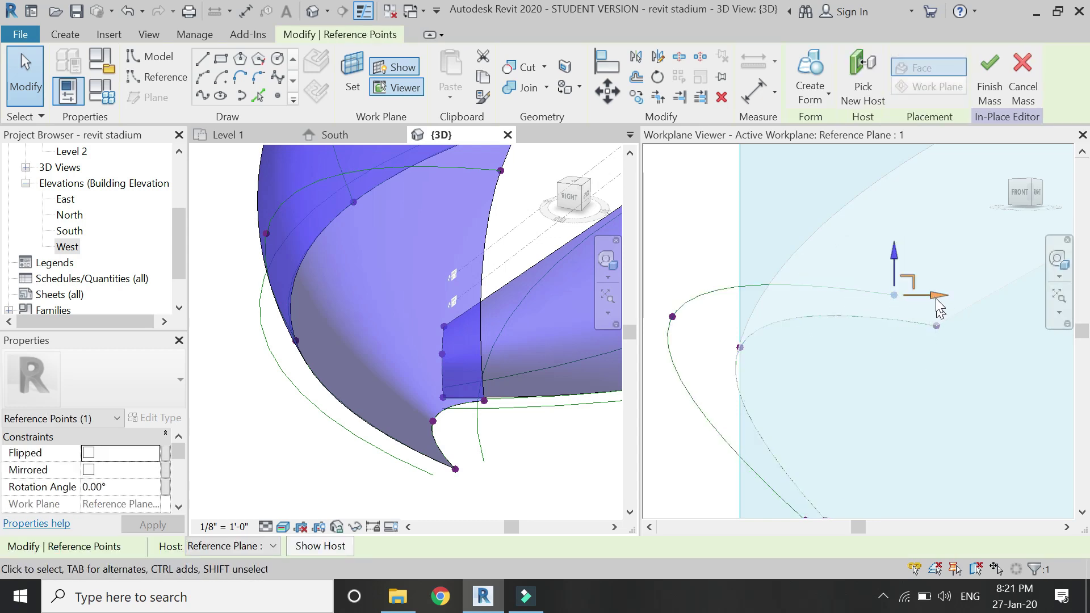
drag(944, 297, 1028, 310)
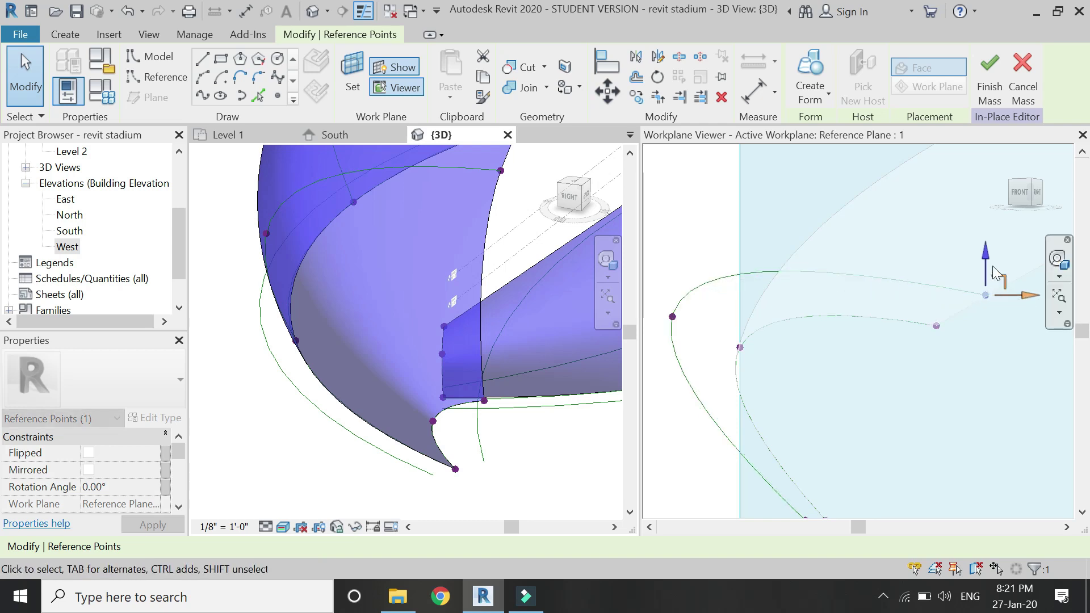
drag(989, 265, 989, 278)
drag(1029, 320, 1004, 317)
click(720, 229)
scroll(720, 229, down, 2)
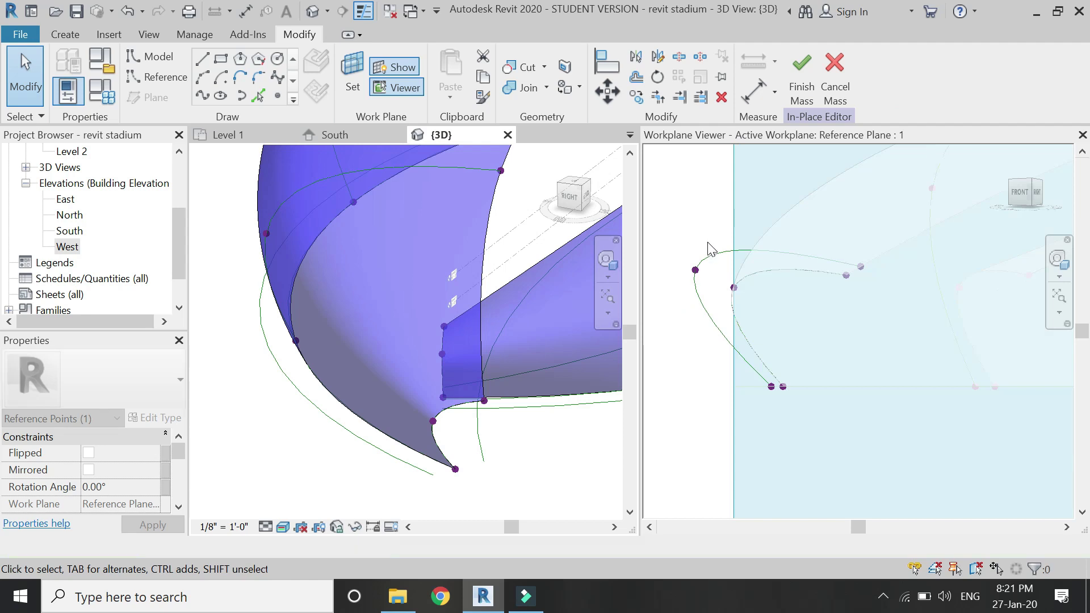
key(Escape)
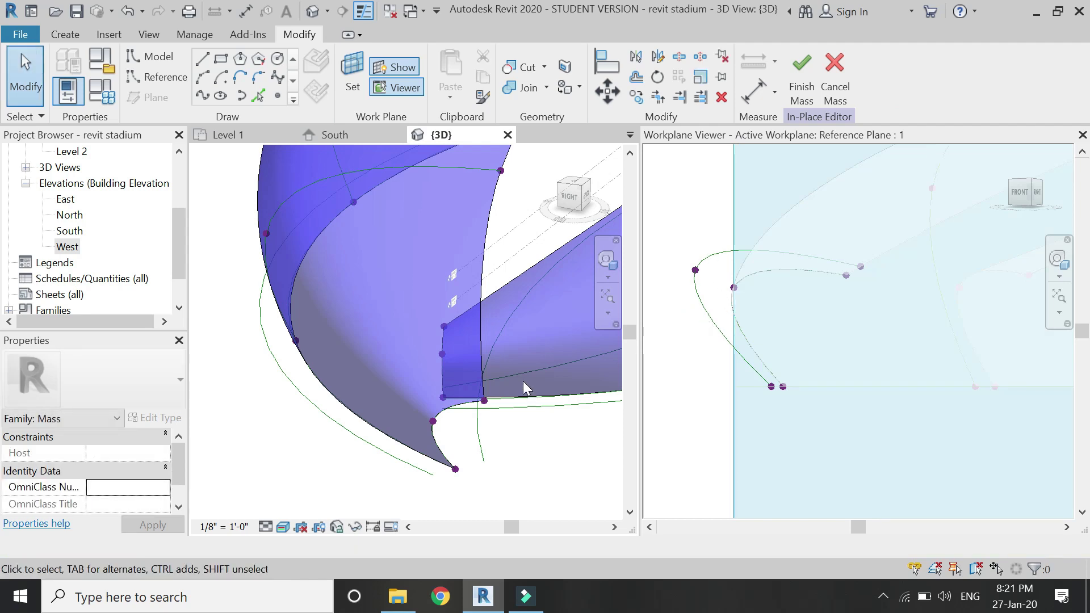
click(384, 90)
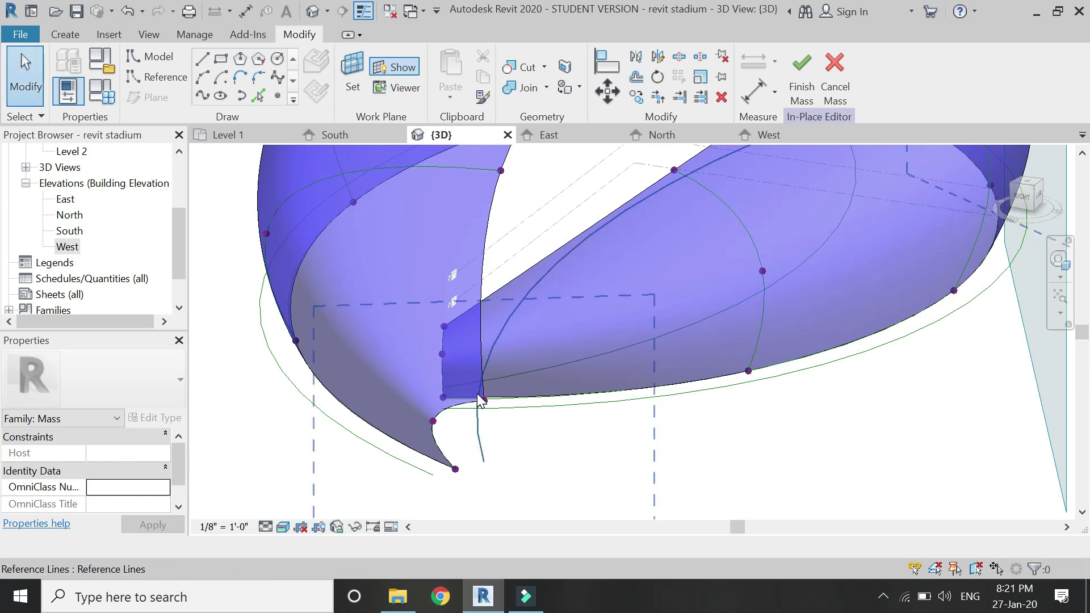
Hide the work plane display and orbit the 3D view to examine the copied outer profile against the shell's end
scroll(480, 400, down, 4)
scroll(638, 284, up, 5)
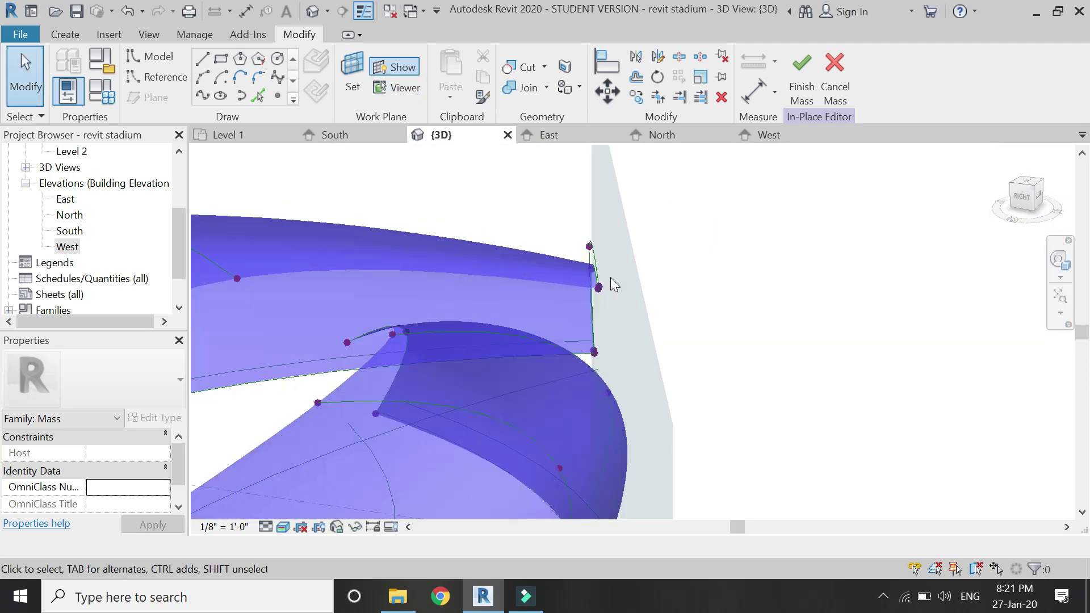
click(1060, 260)
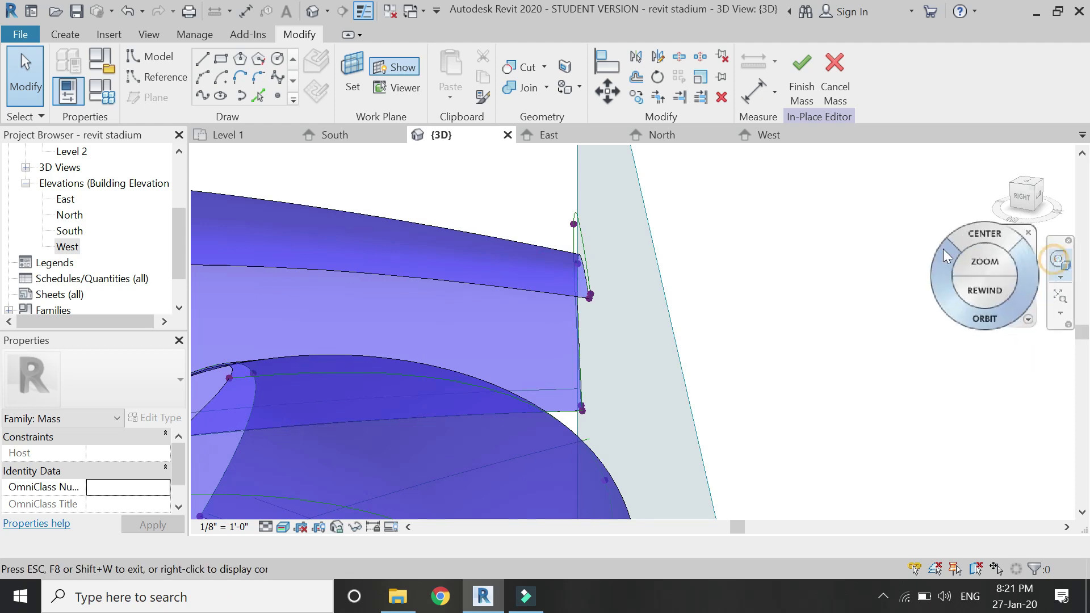
click(1060, 260)
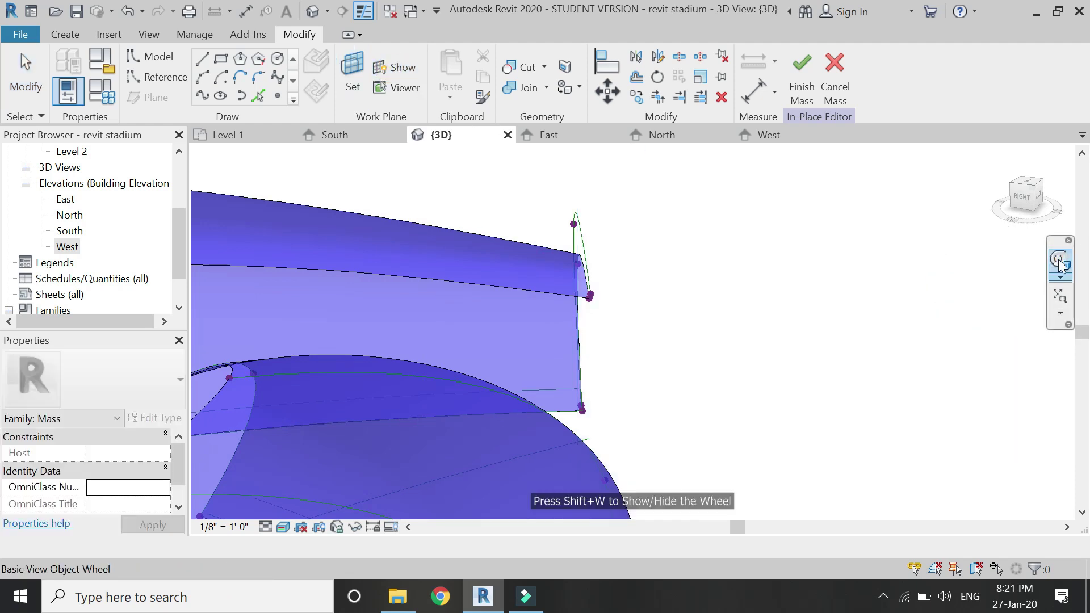
click(893, 214)
drag(587, 278, 632, 207)
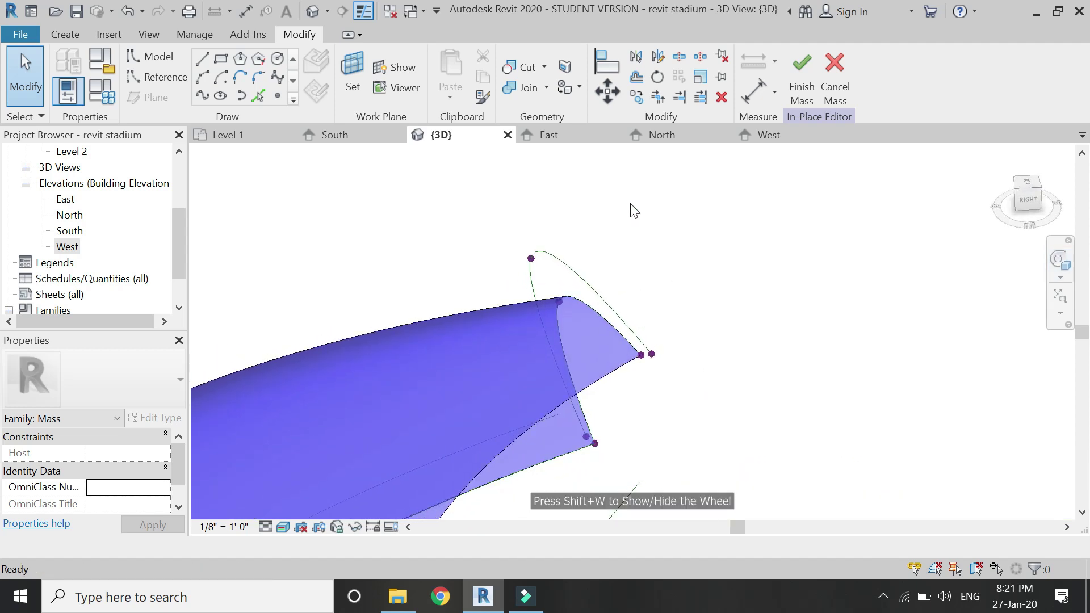
scroll(633, 207, down, 6)
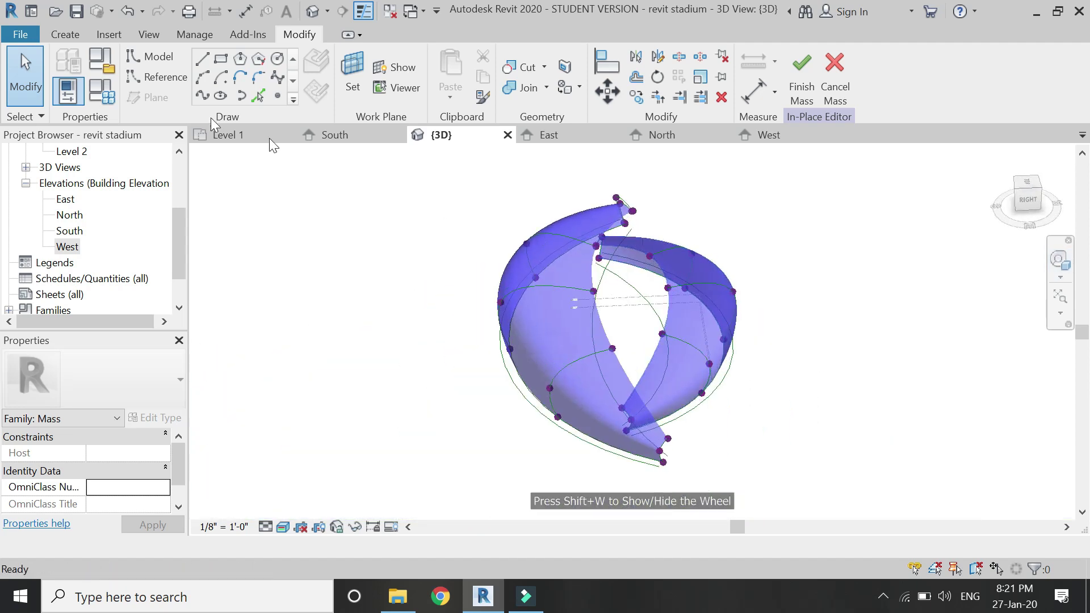
Set Reference Plane : 2 as the work plane from the Level 1 plan, continuing in the {3D} view
click(218, 134)
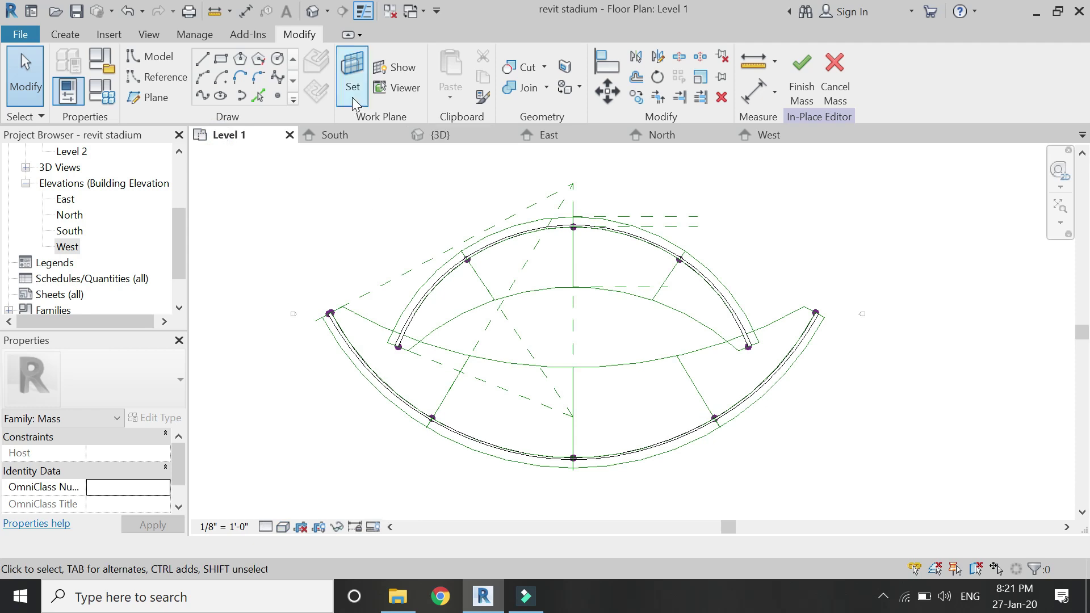
click(446, 141)
click(362, 87)
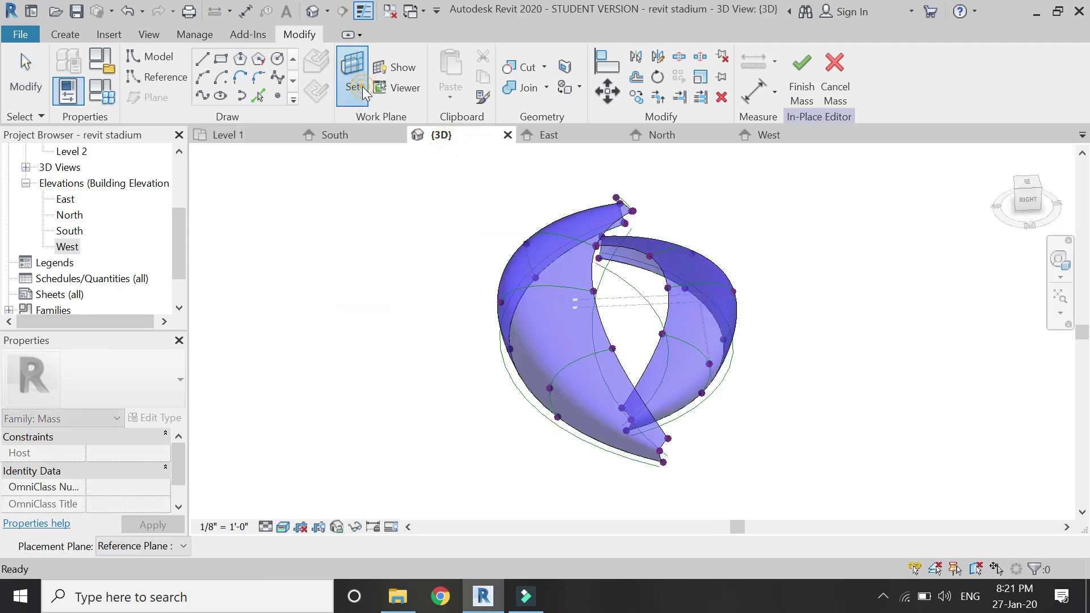
click(251, 134)
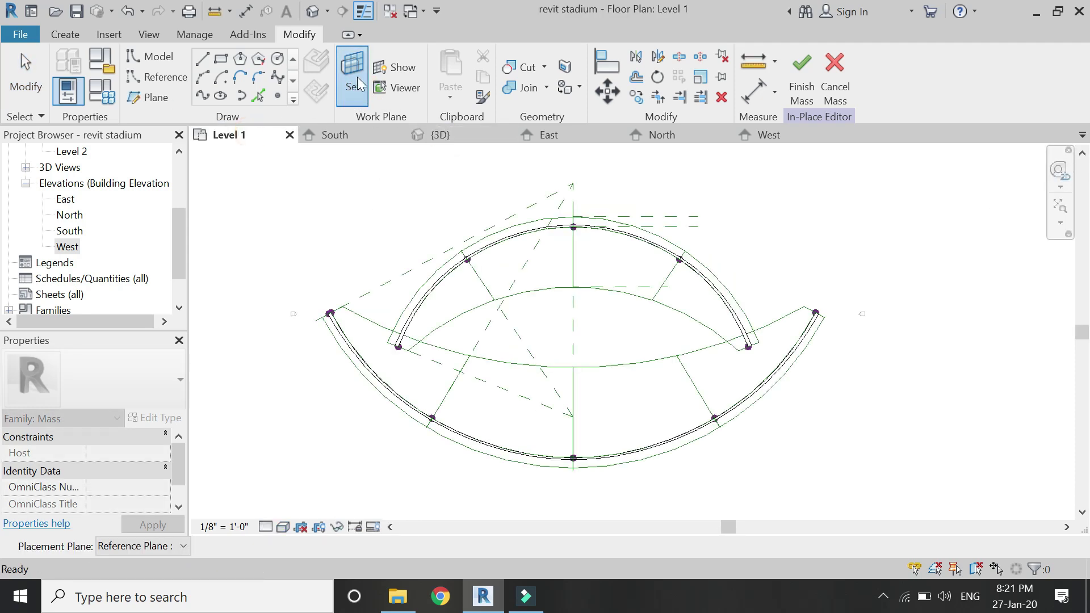
click(353, 85)
click(841, 386)
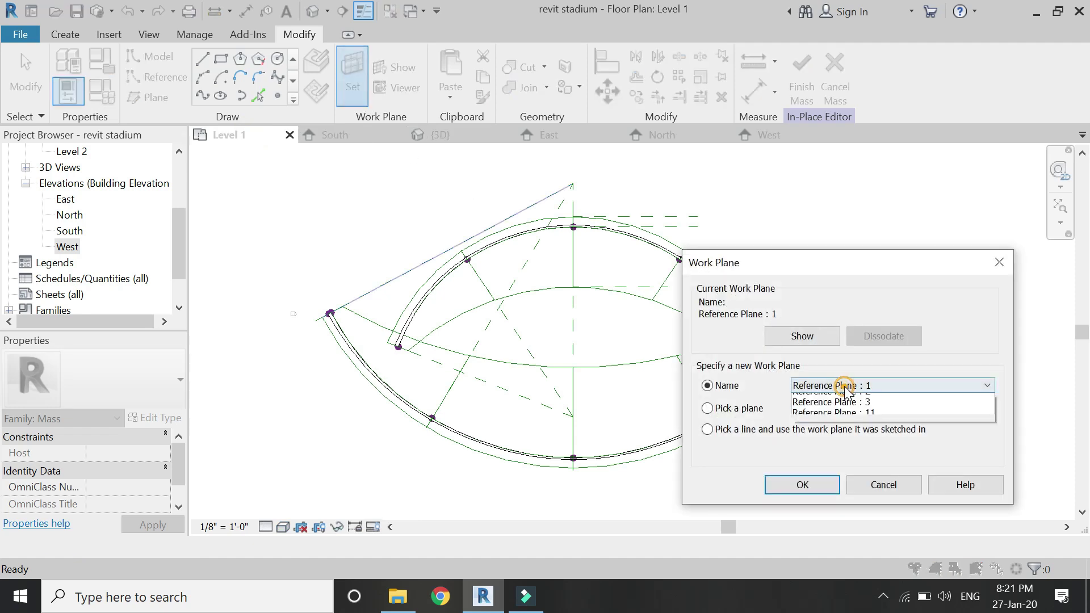
click(851, 431)
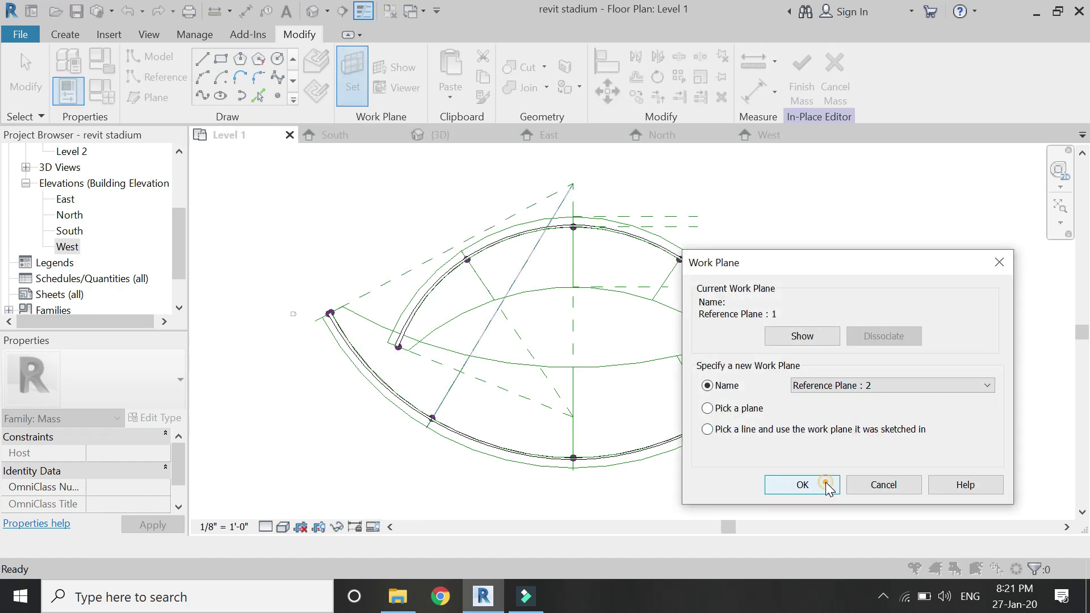
click(827, 485)
click(566, 195)
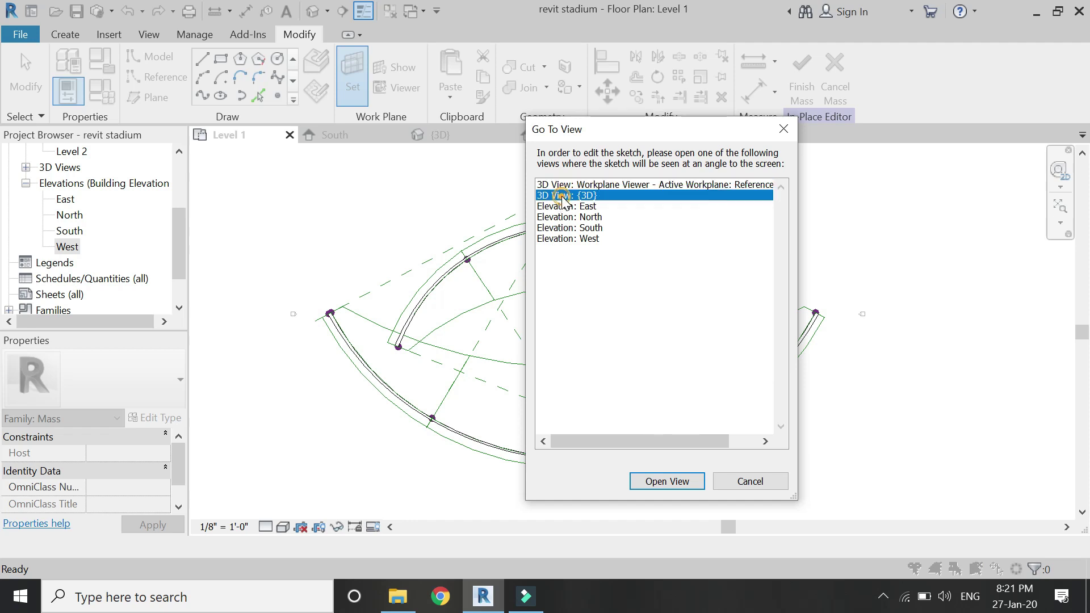
click(666, 481)
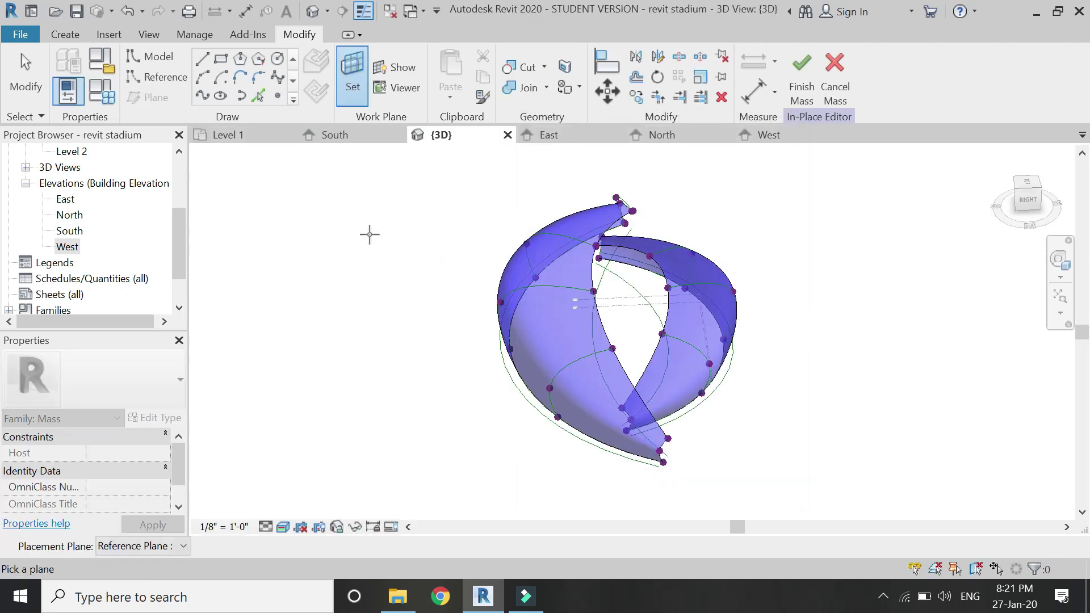
Open the workplane viewer for Reference Plane : 2 and copy the profile's reference line a short distance up and outward
click(396, 98)
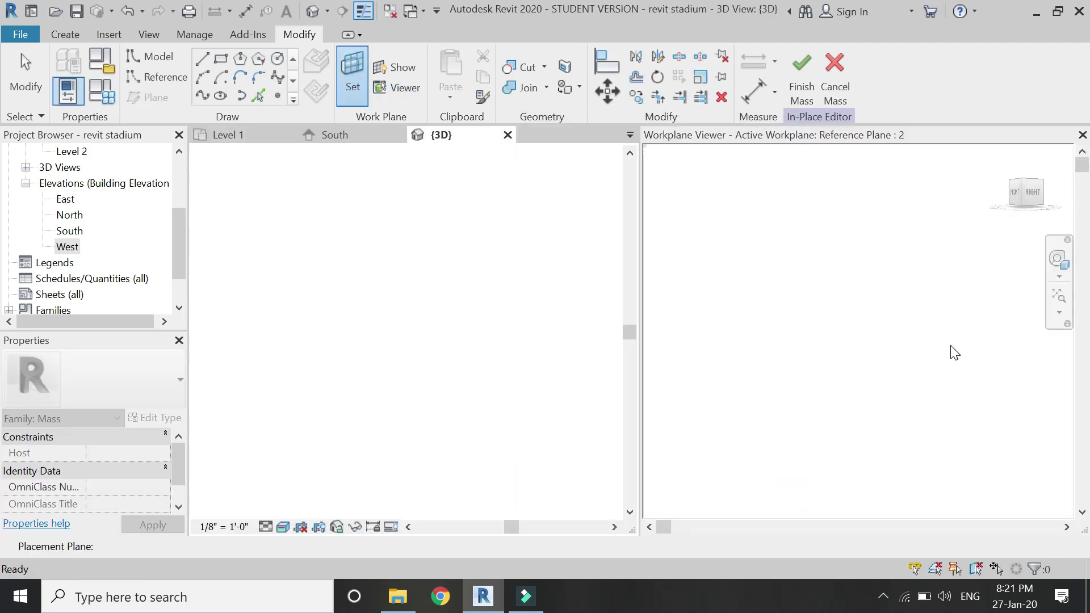
click(1059, 296)
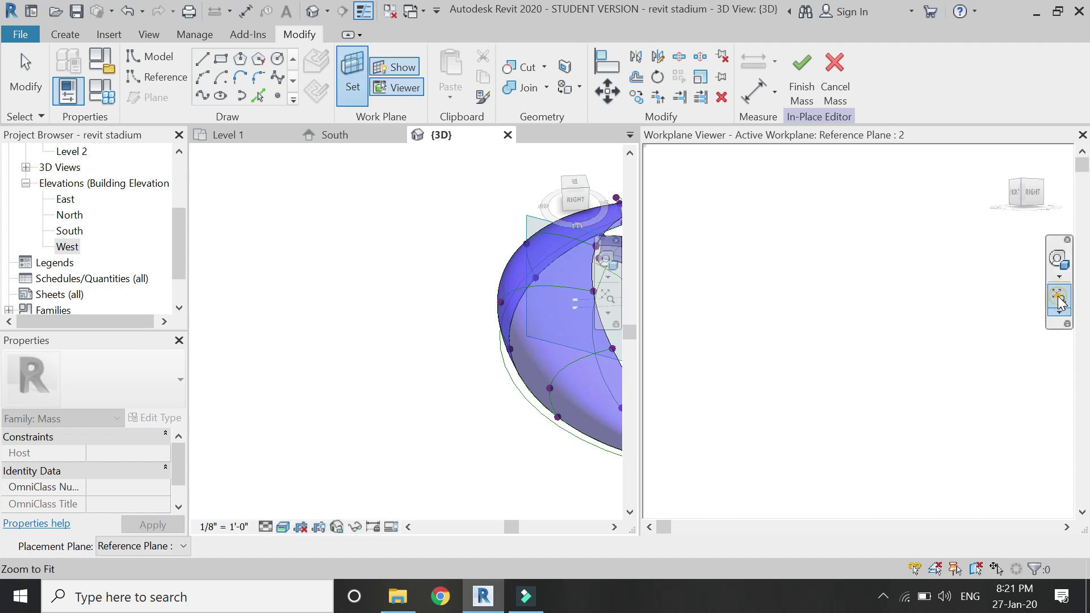
scroll(825, 321, up, 3)
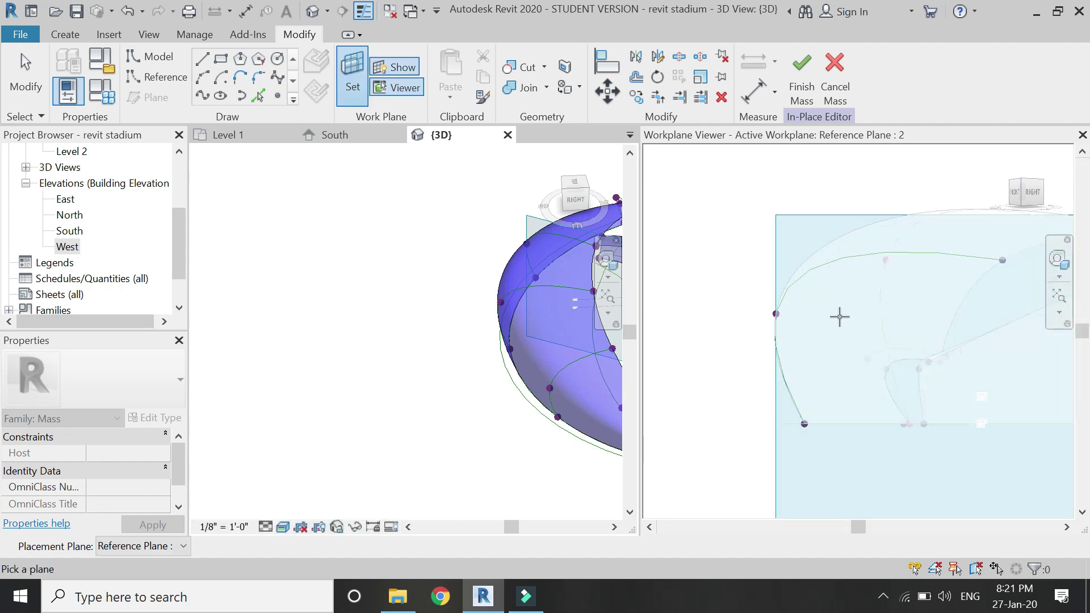
scroll(840, 317, up, 1)
key(Escape)
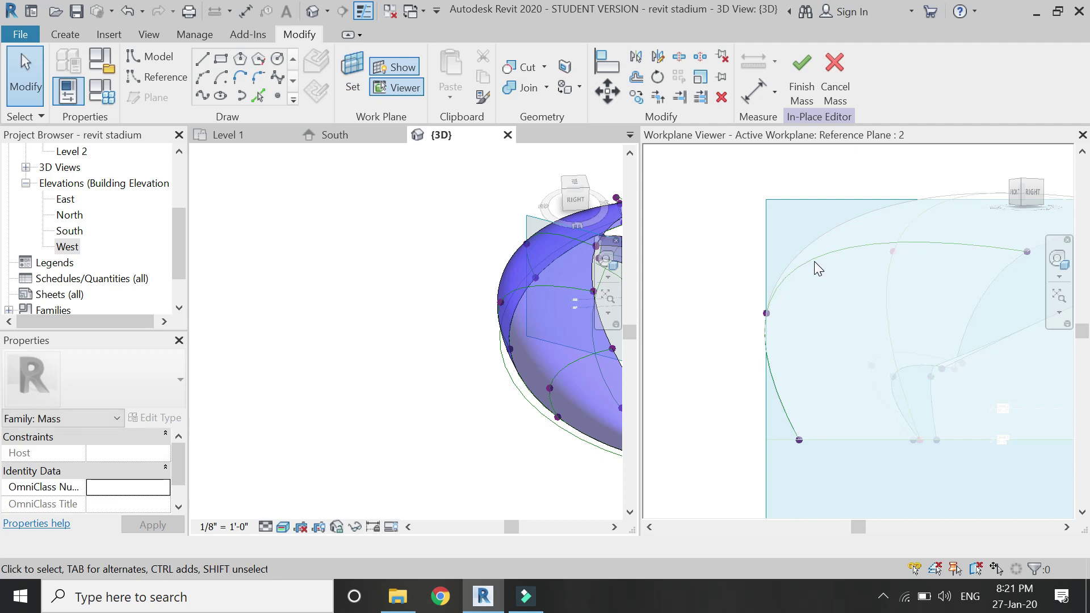
click(816, 258)
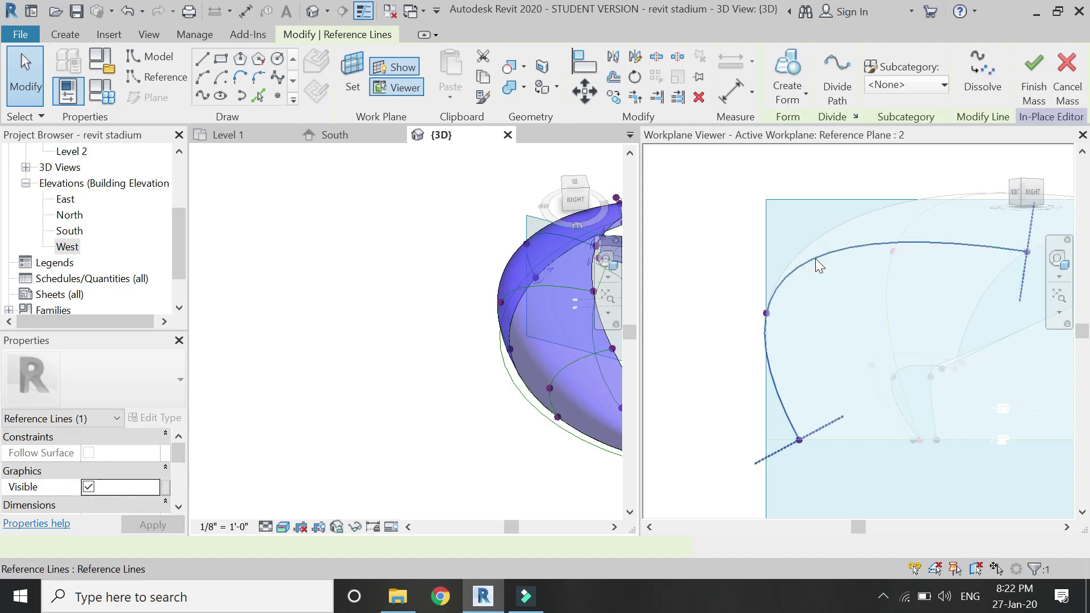
click(614, 98)
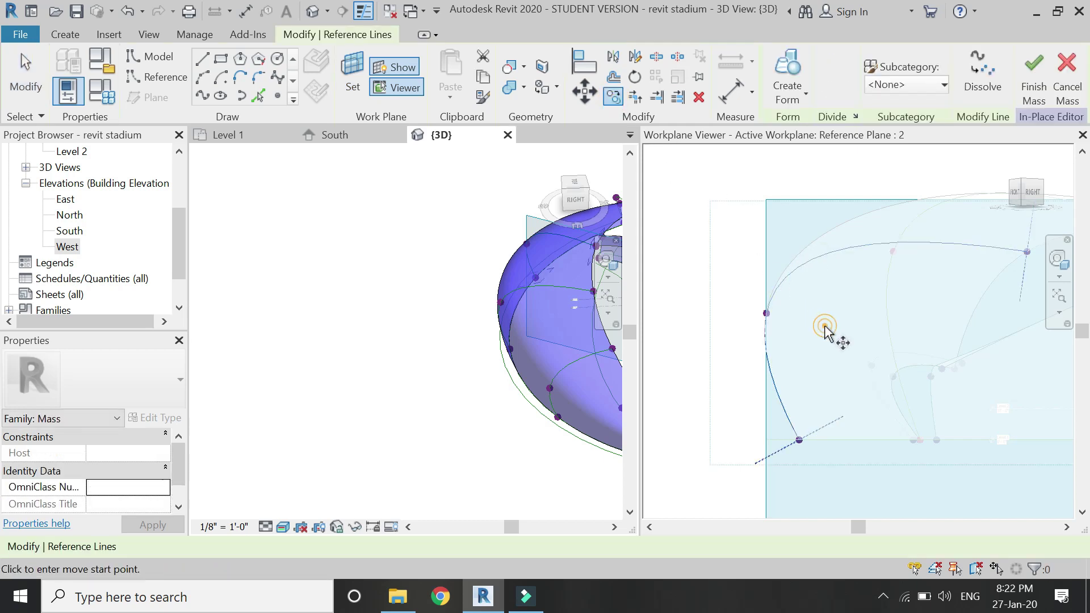
click(824, 325)
click(792, 301)
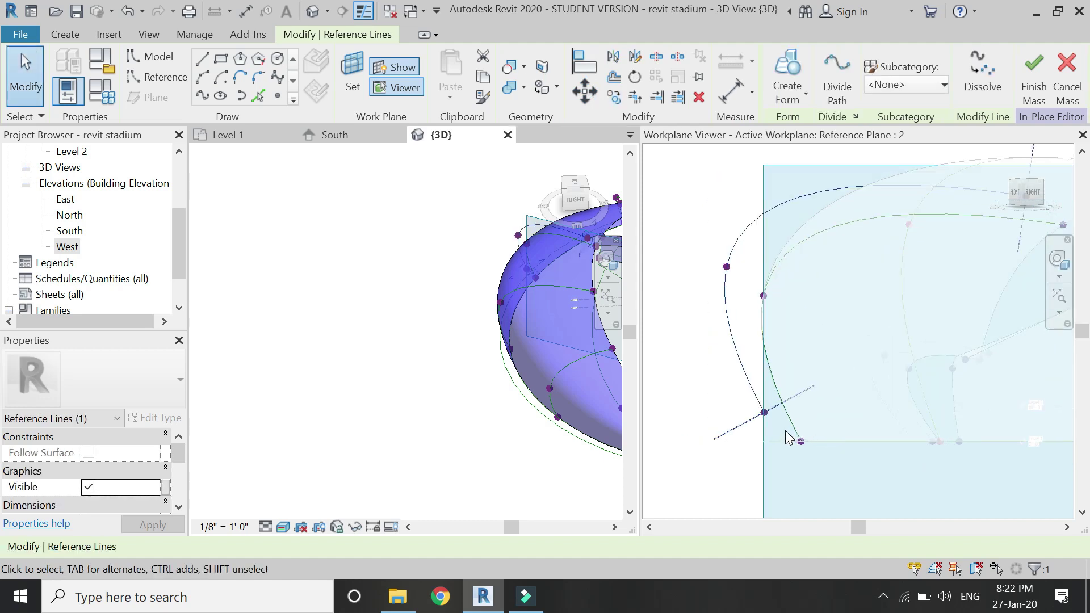
Lower the copied profile's bottom point to the base line and shift it inward, just outside the original's bottom point
scroll(786, 430, up, 3)
click(762, 417)
drag(774, 425, 720, 370)
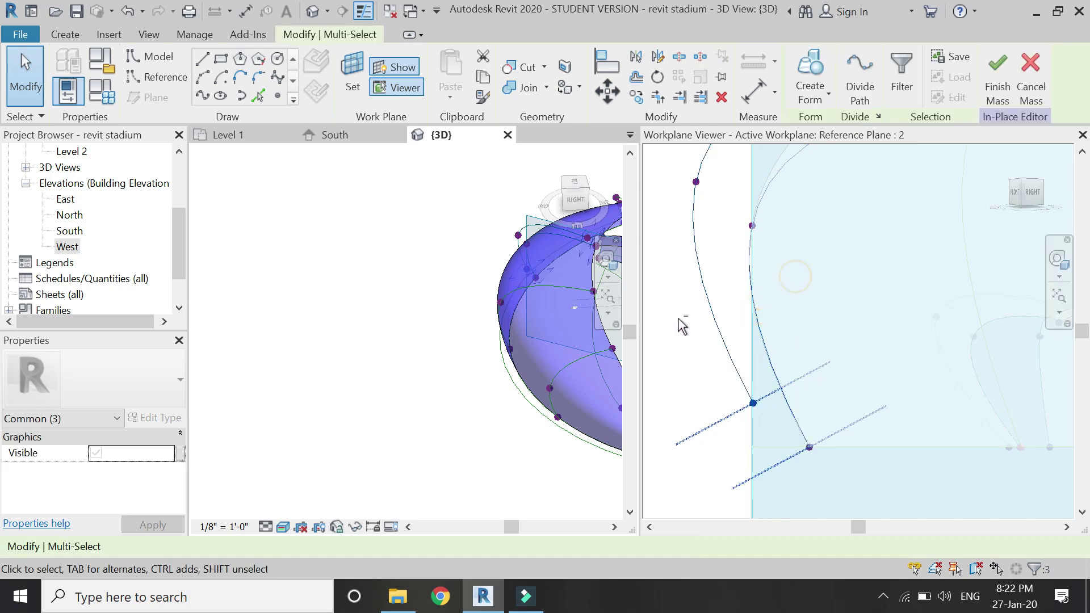
drag(754, 375, 842, 458)
scroll(755, 468, down, 3)
scroll(755, 468, down, 2)
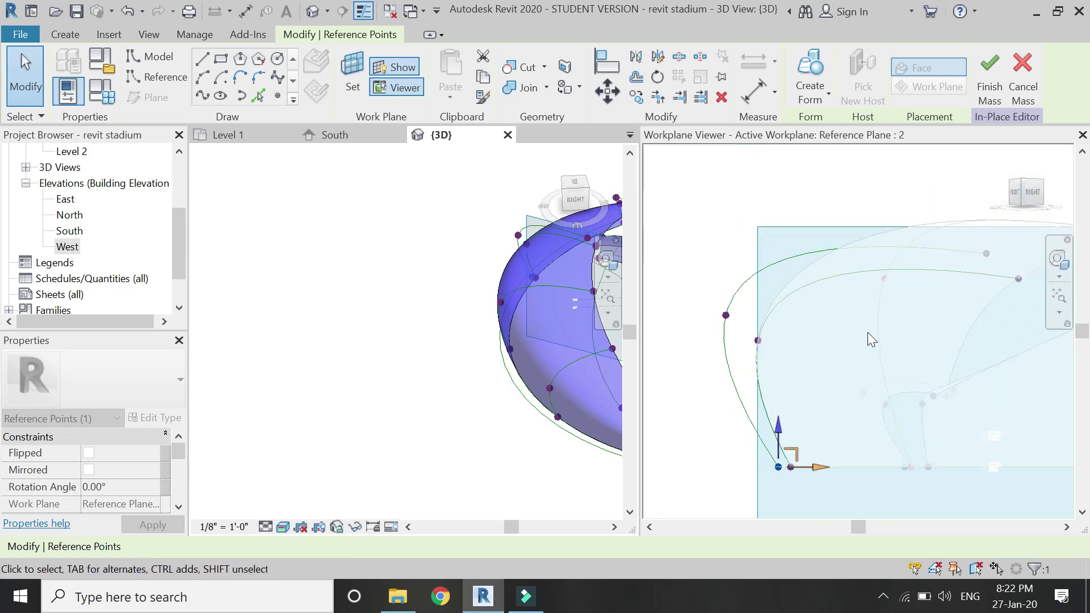
Move the copied profile's upper endpoint inward and down, to just past and slightly above the original profile's upper endpoint
scroll(744, 311, up, 3)
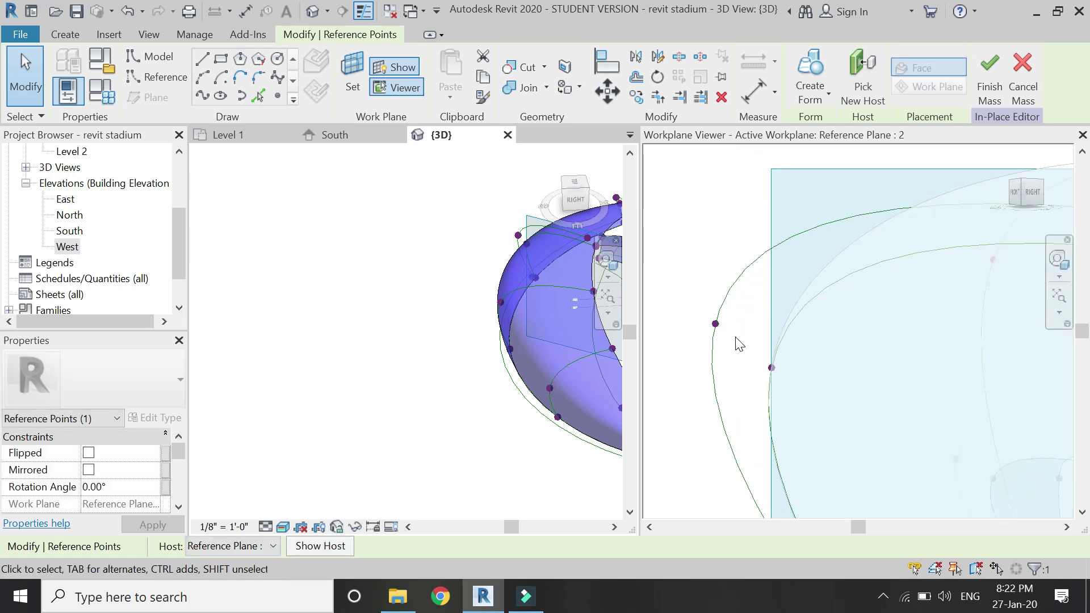
scroll(731, 259, down, 2)
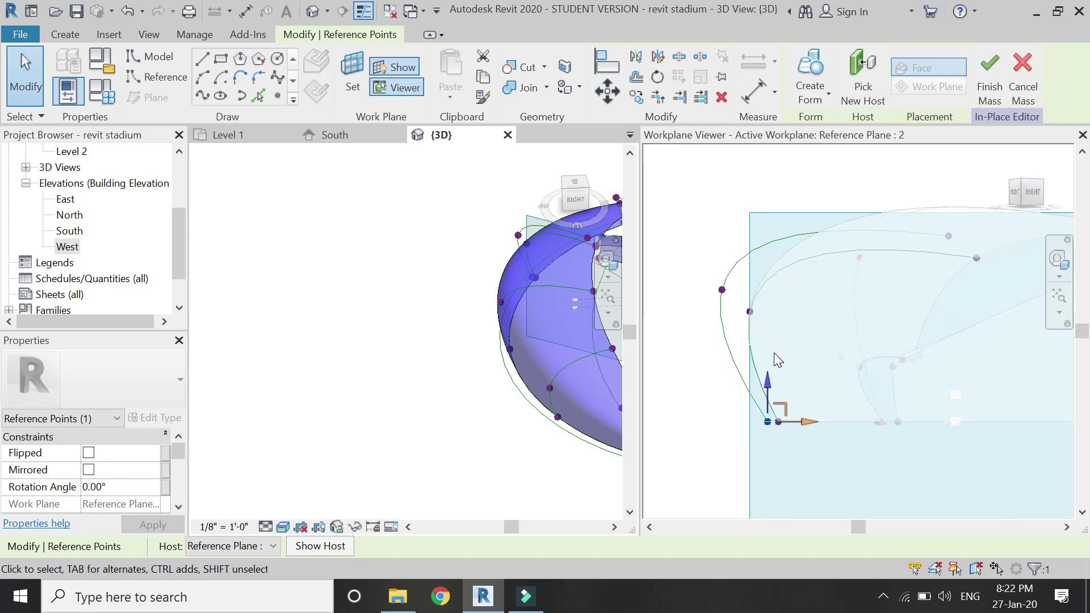
scroll(965, 249, up, 4)
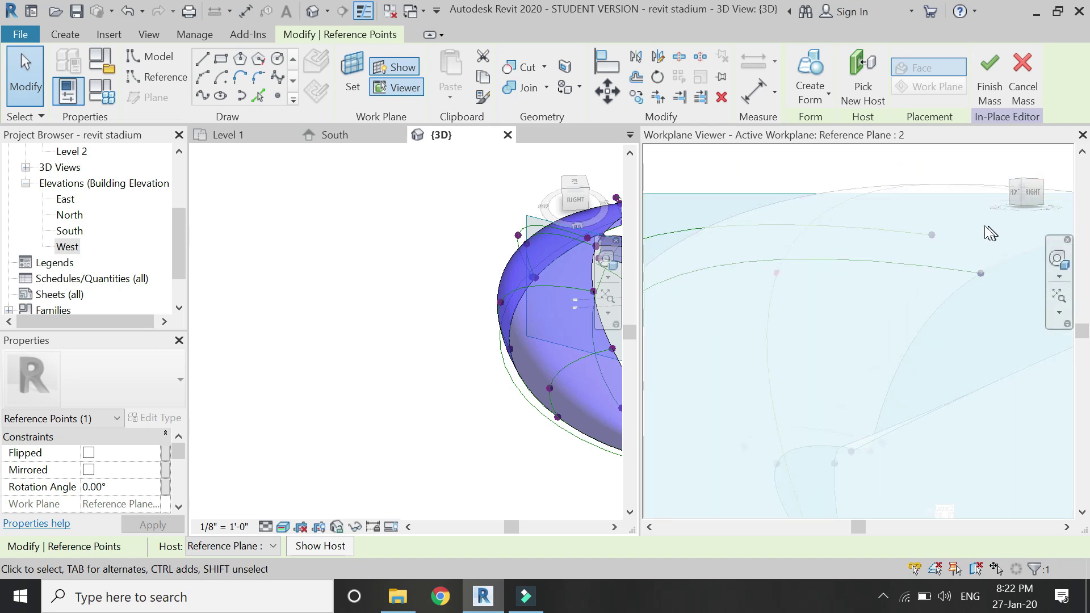
click(938, 206)
click(744, 254)
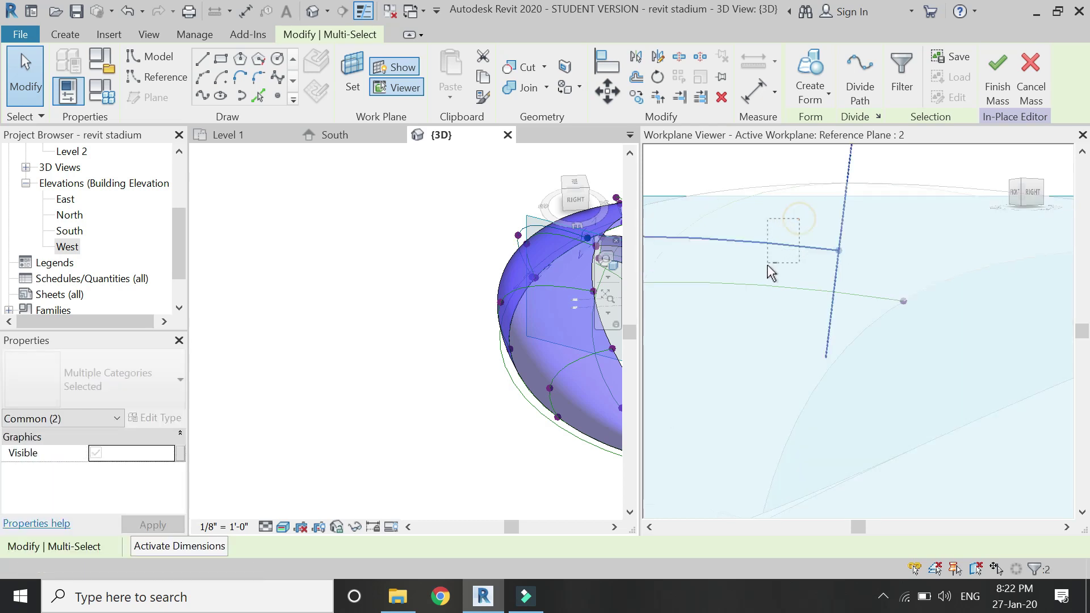
click(841, 251)
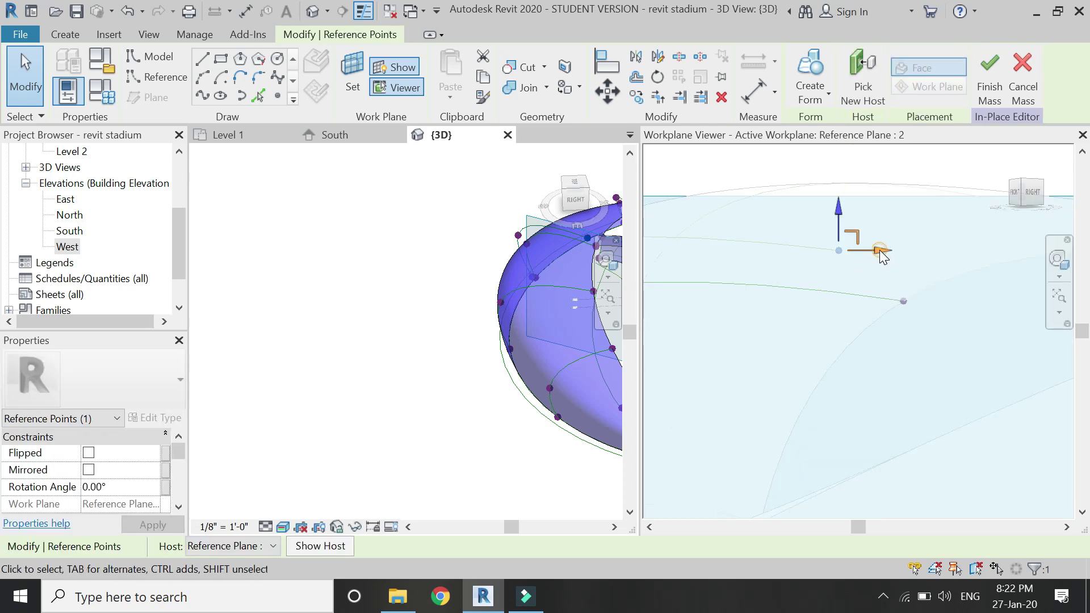
click(907, 257)
drag(915, 260, 748, 255)
drag(889, 256, 966, 280)
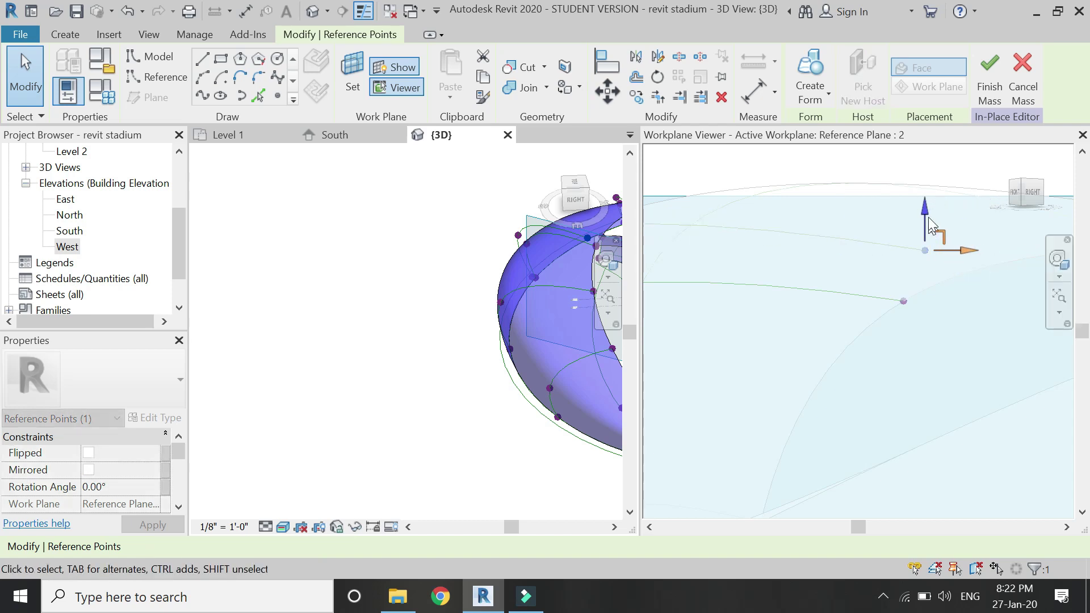
drag(930, 217, 940, 245)
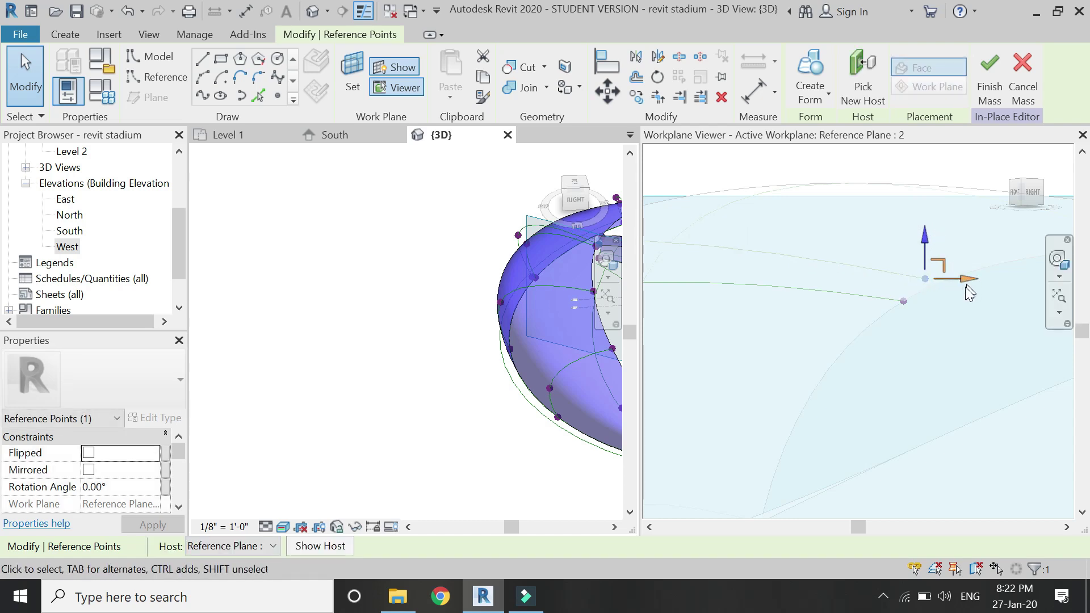
drag(967, 281, 984, 289)
Move the copied profile's middle point farther outward and down to roughly the height of the original's middle point
scroll(920, 287, down, 5)
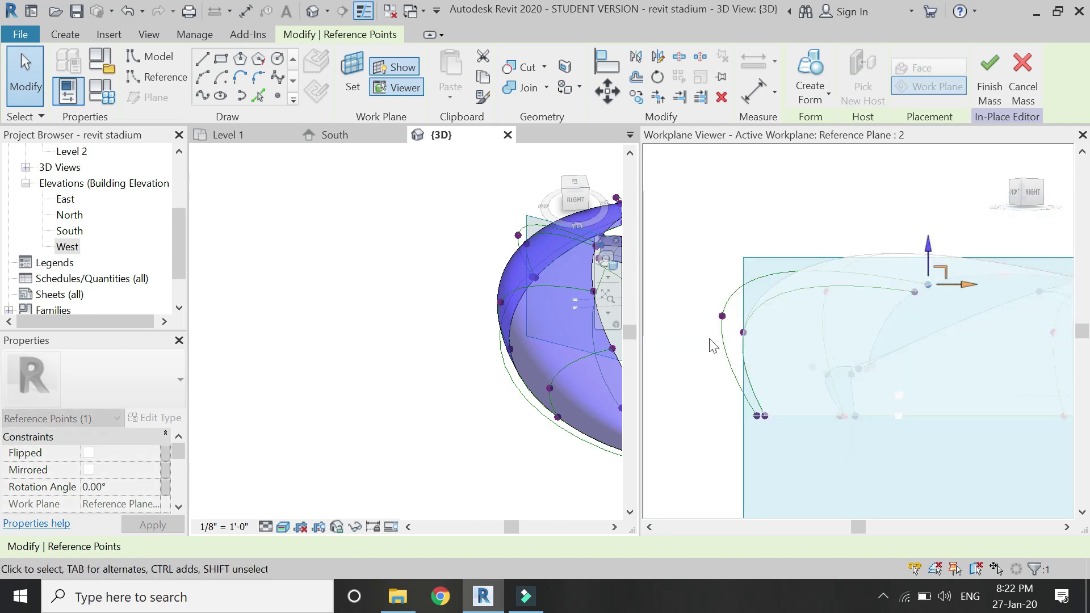
scroll(732, 336, up, 3)
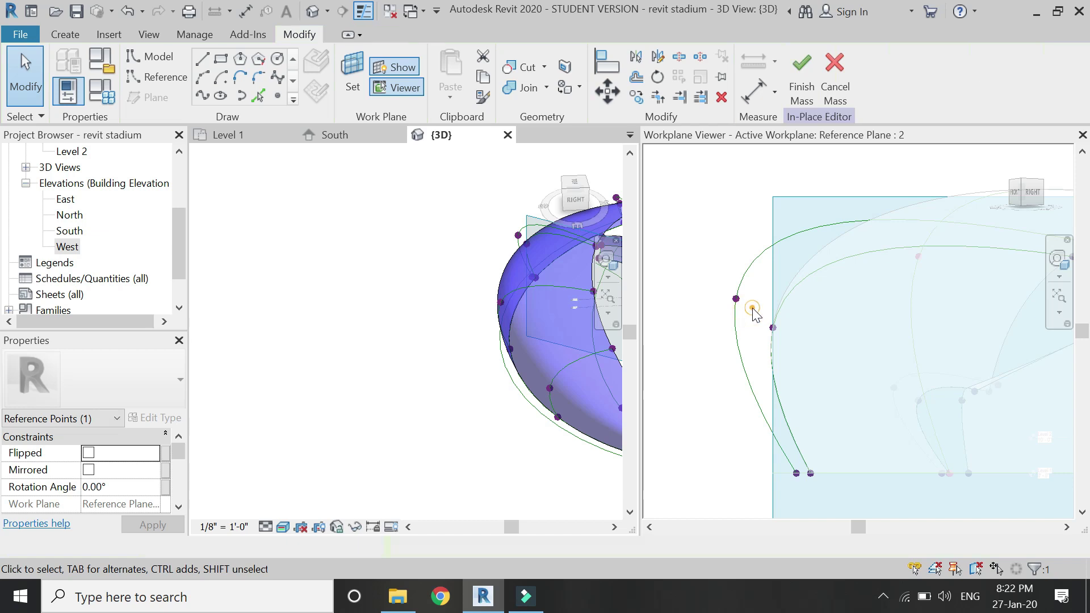
click(737, 287)
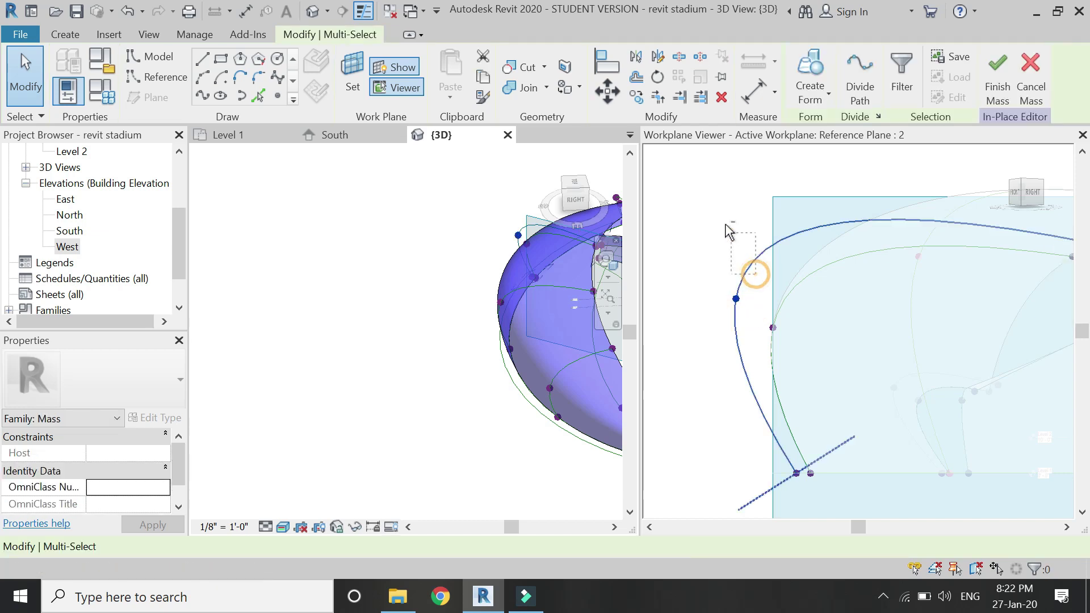
click(737, 298)
scroll(737, 299, up, 2)
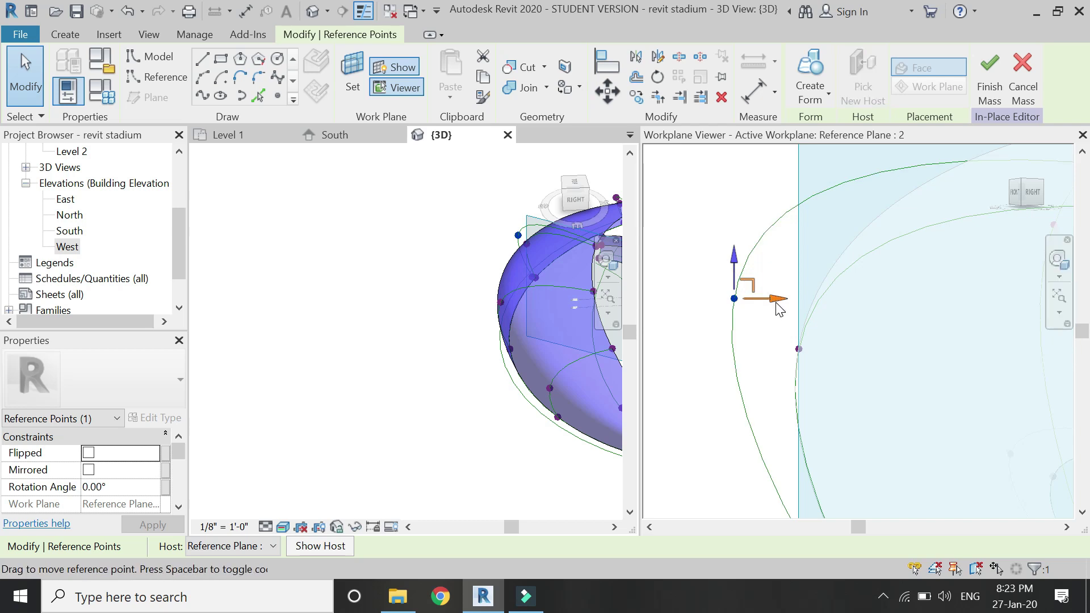
drag(780, 309, 763, 304)
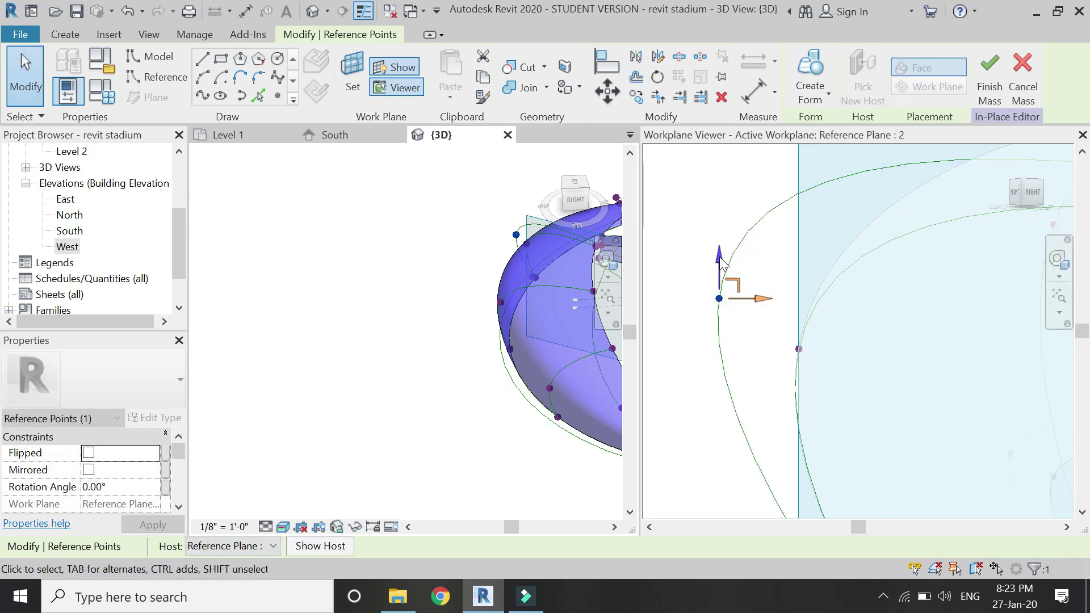
drag(719, 272, 711, 310)
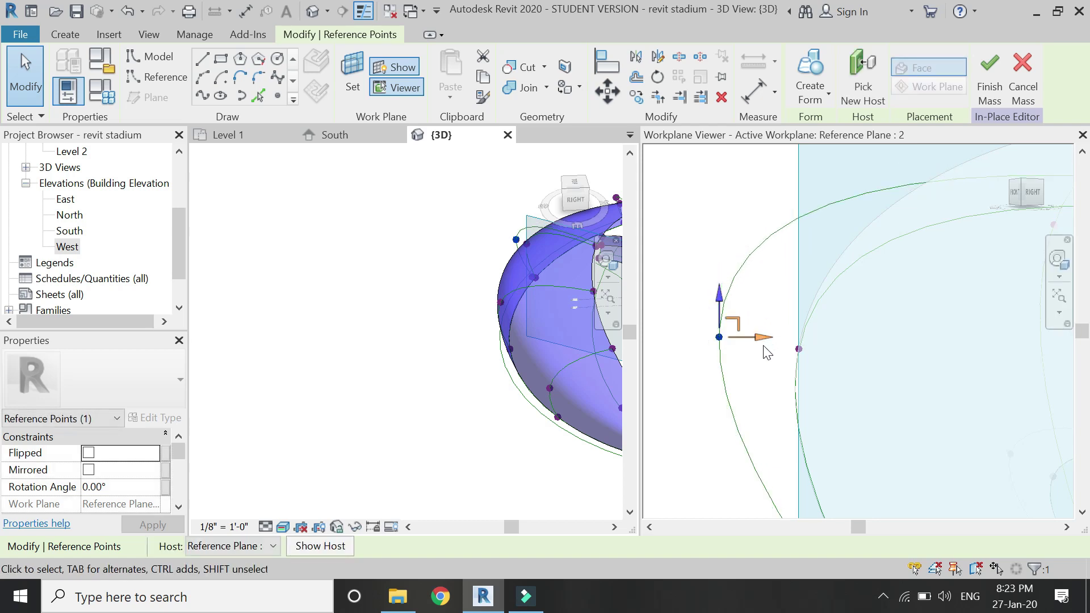
drag(760, 340, 739, 340)
scroll(707, 226, down, 3)
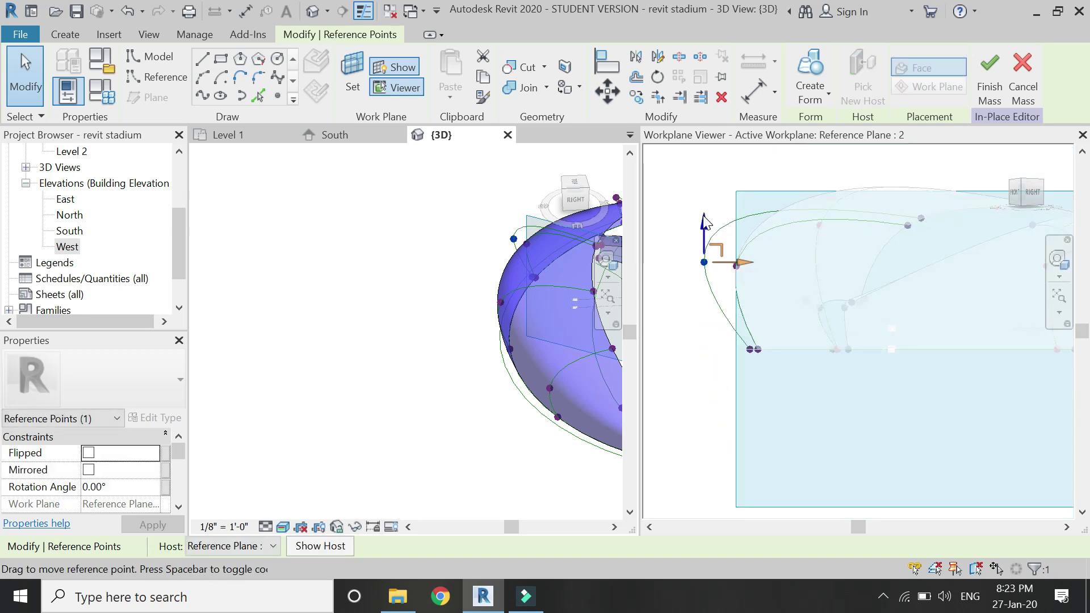
Shift the copied profile's middle point slightly inward toward the original profile, and close the workplane viewer
scroll(706, 227, up, 4)
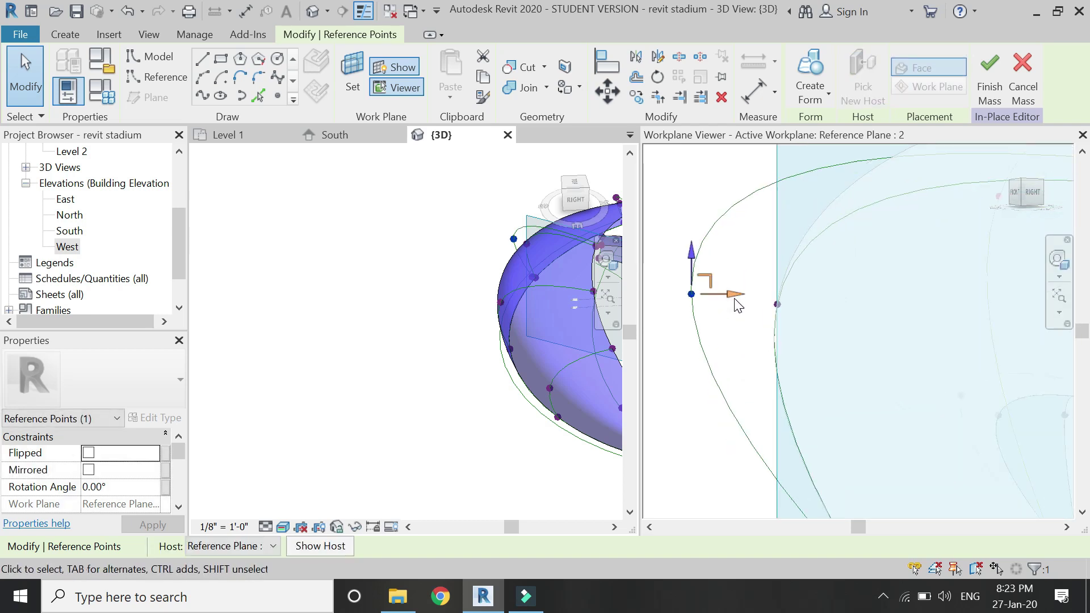
drag(734, 299, 753, 302)
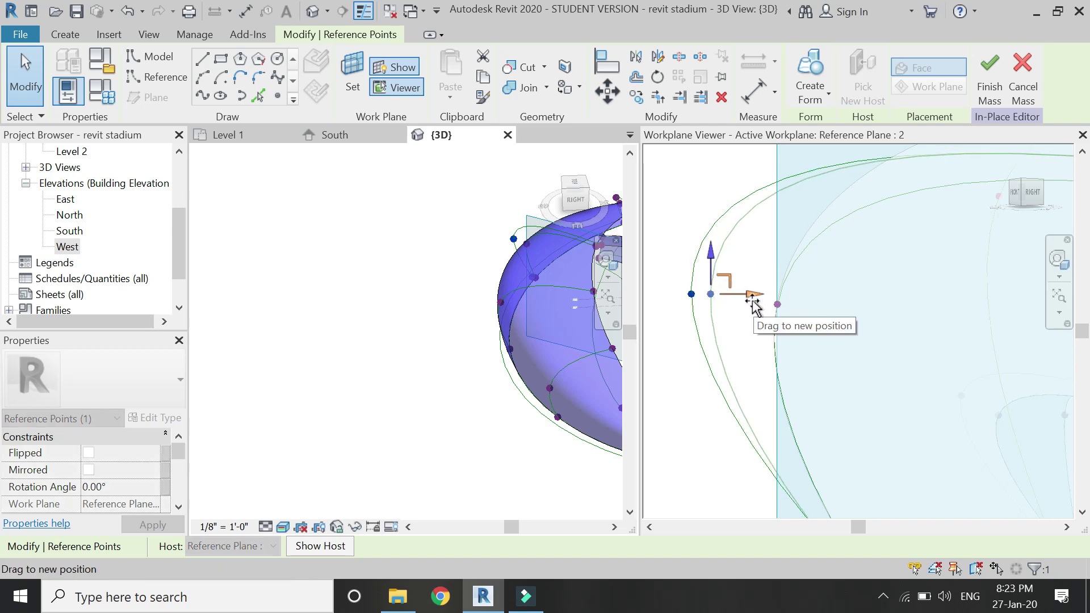
scroll(689, 275, down, 3)
click(722, 350)
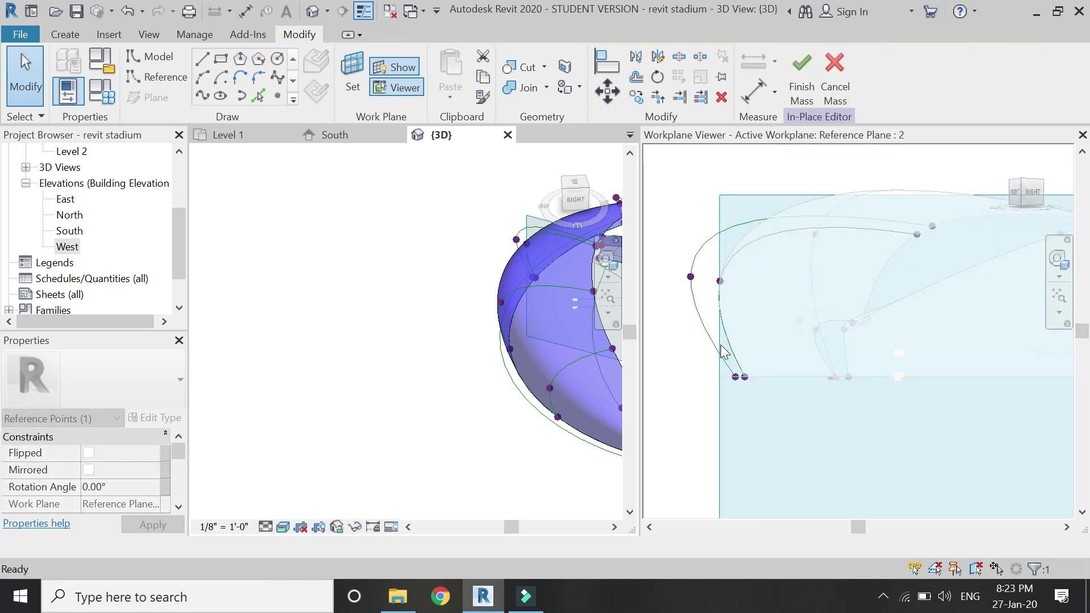
click(398, 88)
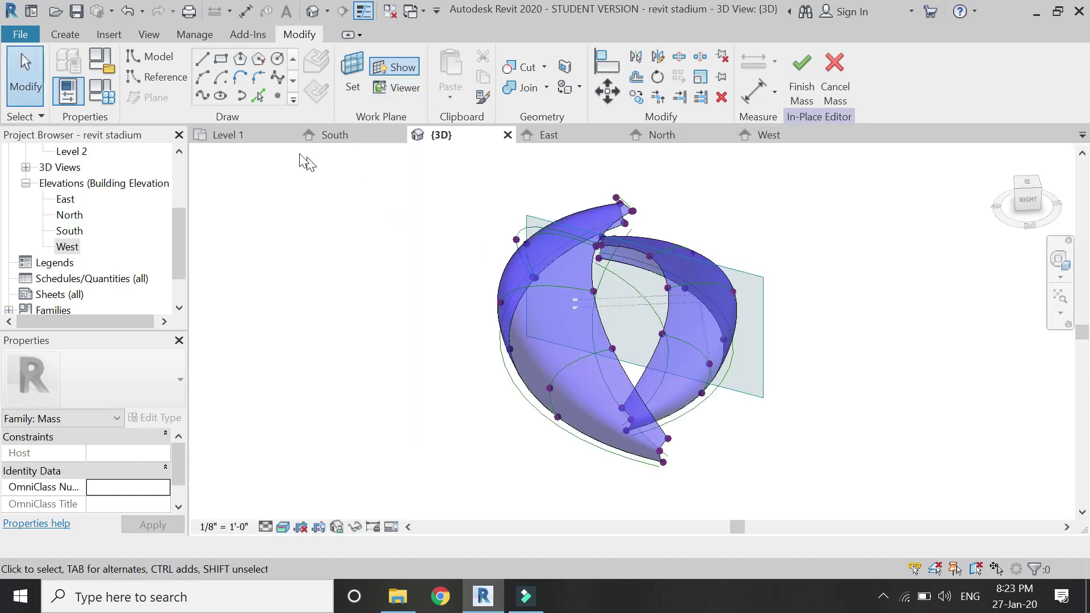
From the Level 1 plan, set the work plane to Reference Plane : 11 and open it in the {3D} view
click(259, 139)
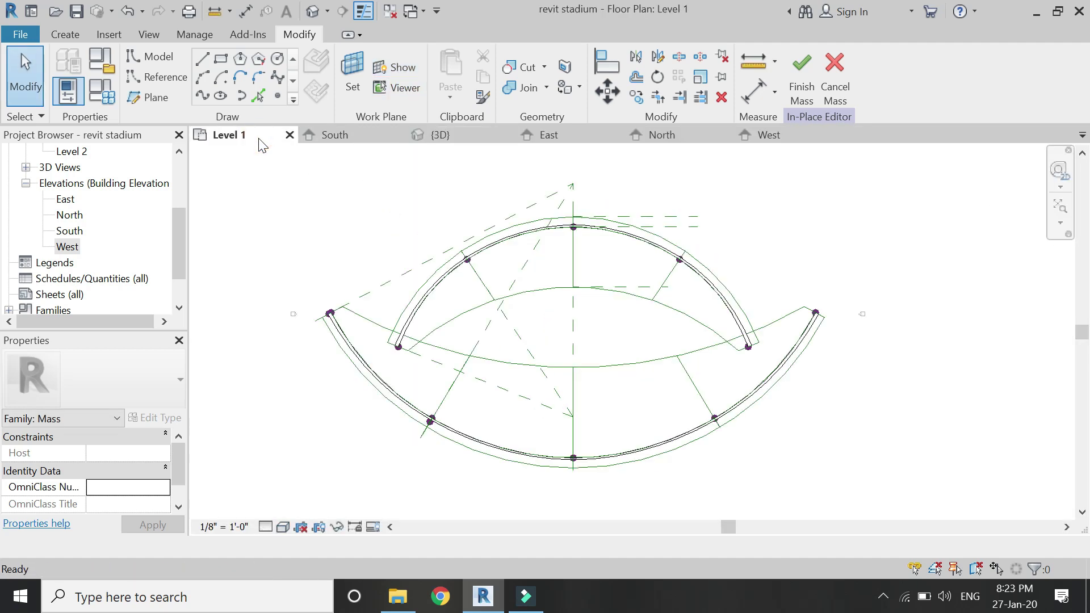
click(356, 95)
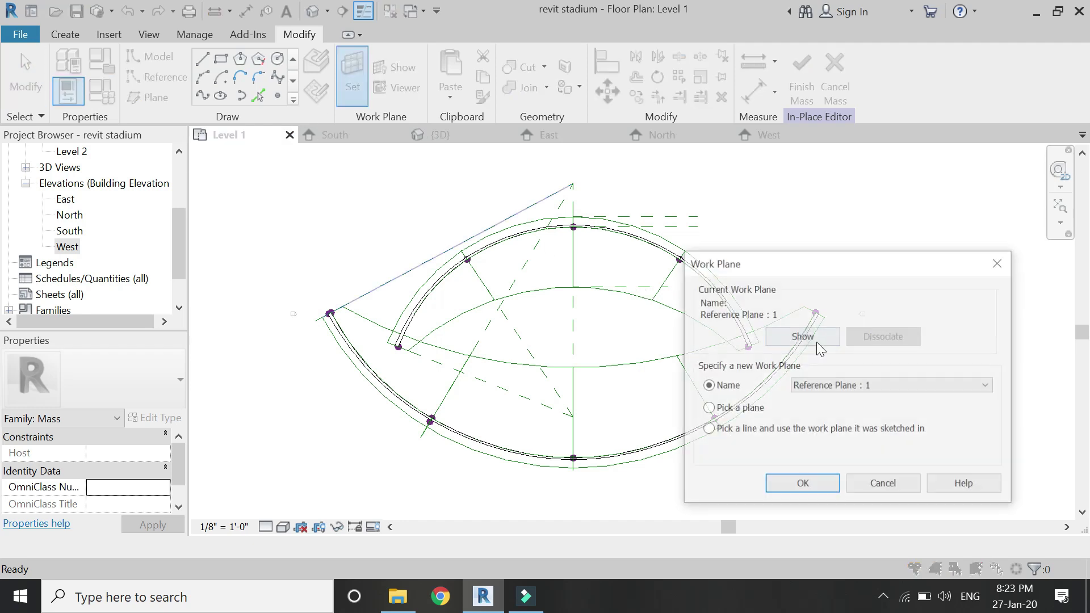
click(846, 385)
click(848, 455)
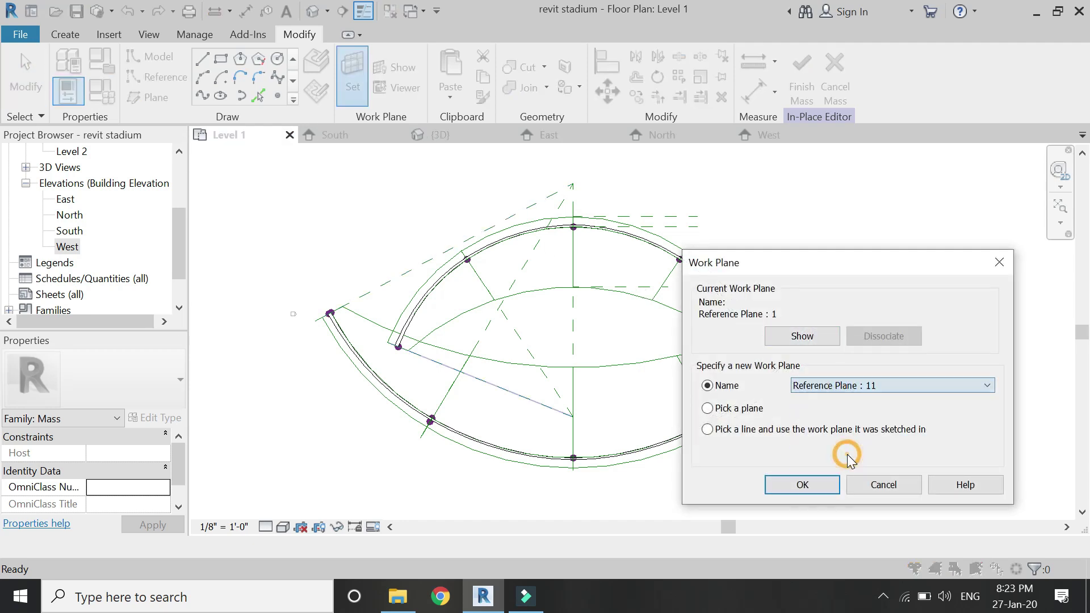
click(828, 488)
click(578, 195)
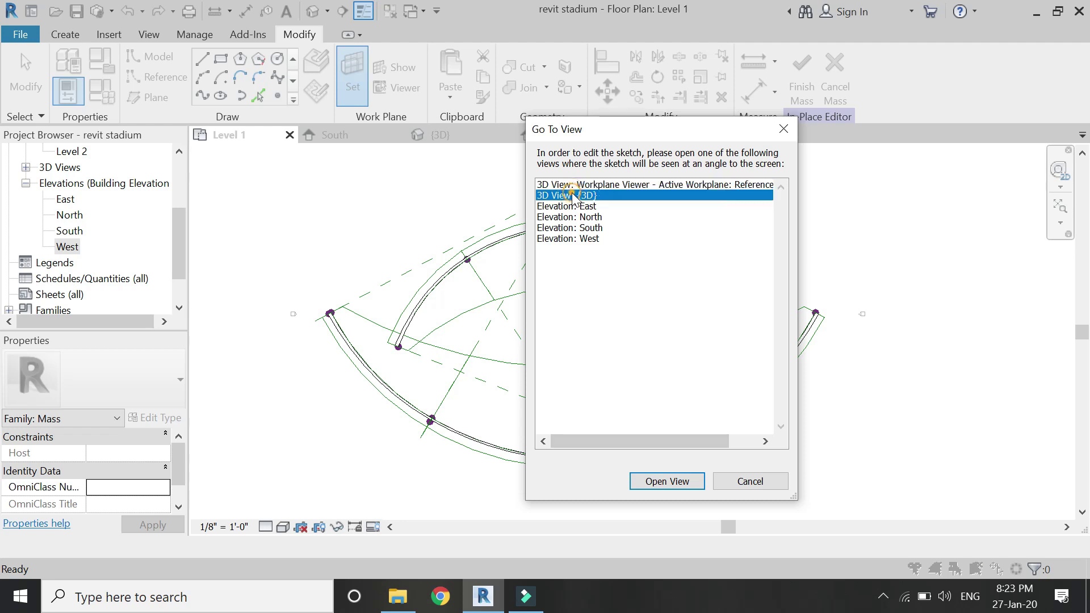
click(656, 481)
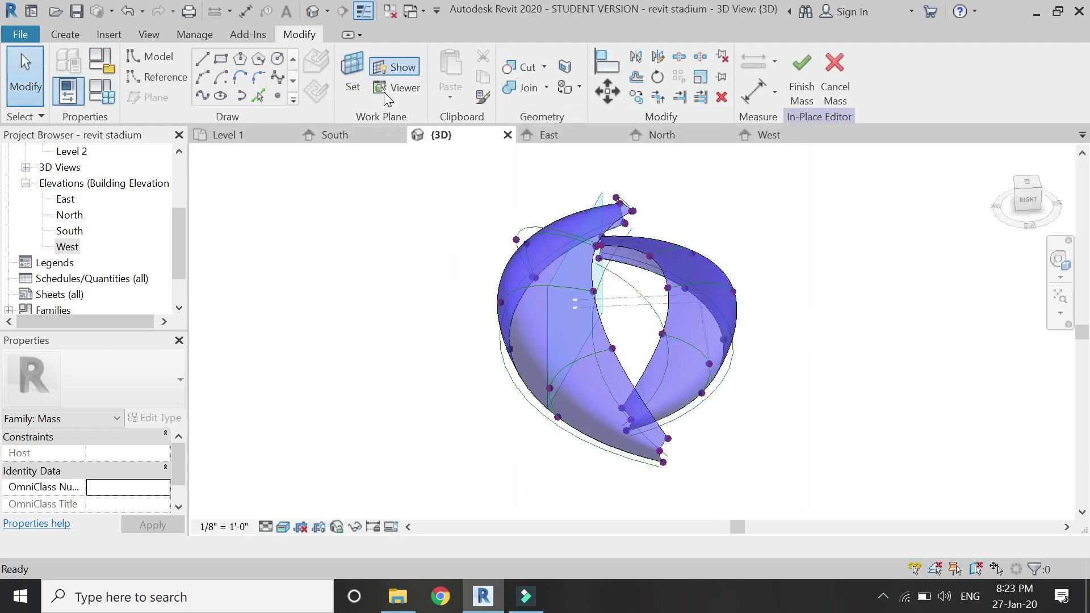
Open the workplane viewer for Reference Plane : 11 and copy the profile's reference line a short distance up and outward, at about 150°
click(1057, 291)
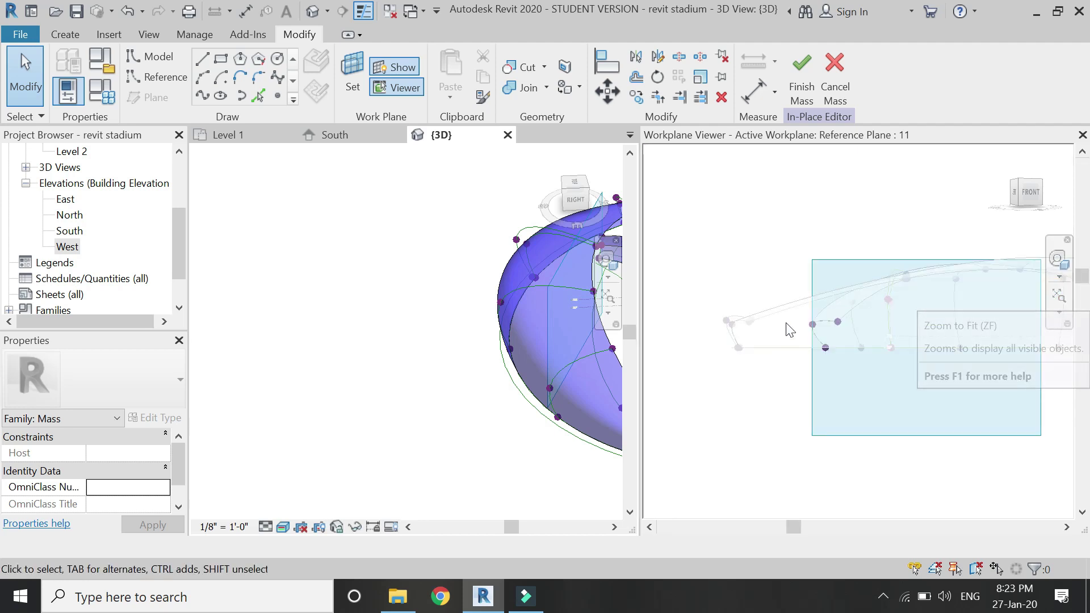
scroll(840, 319, up, 3)
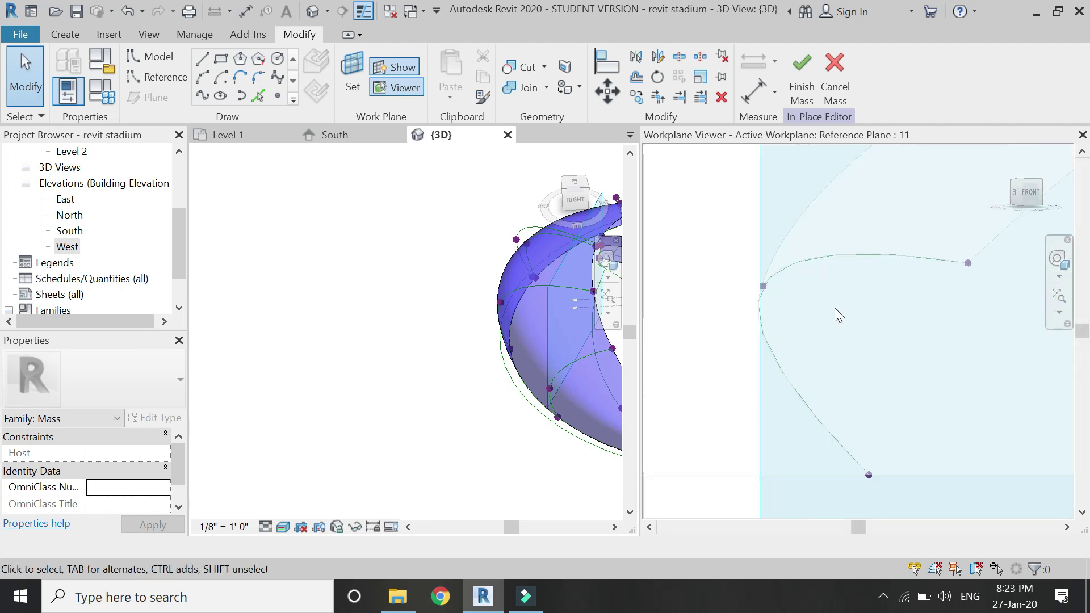
click(829, 257)
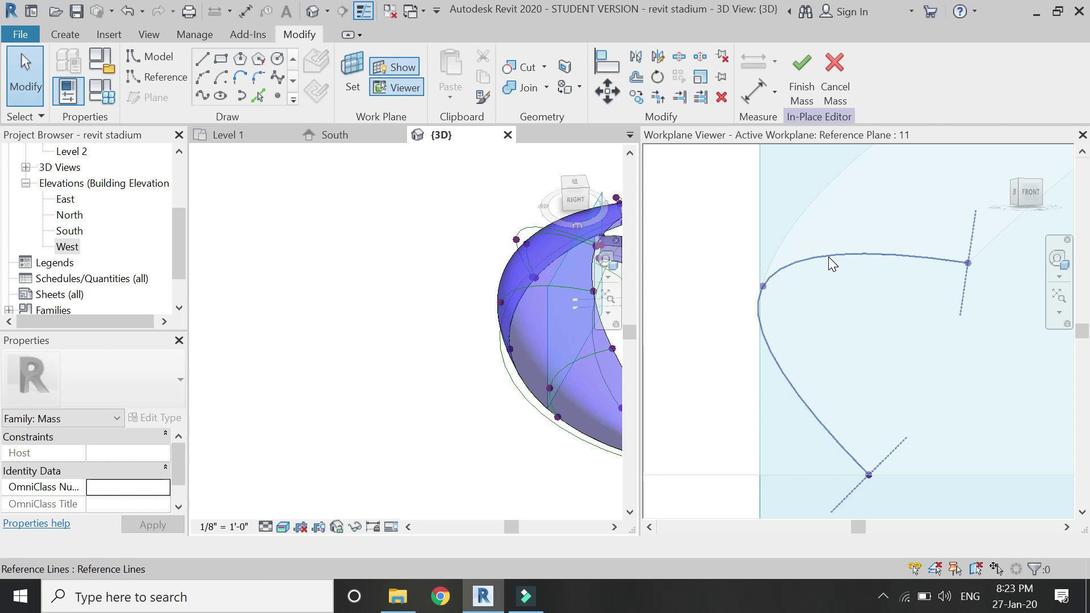
click(614, 97)
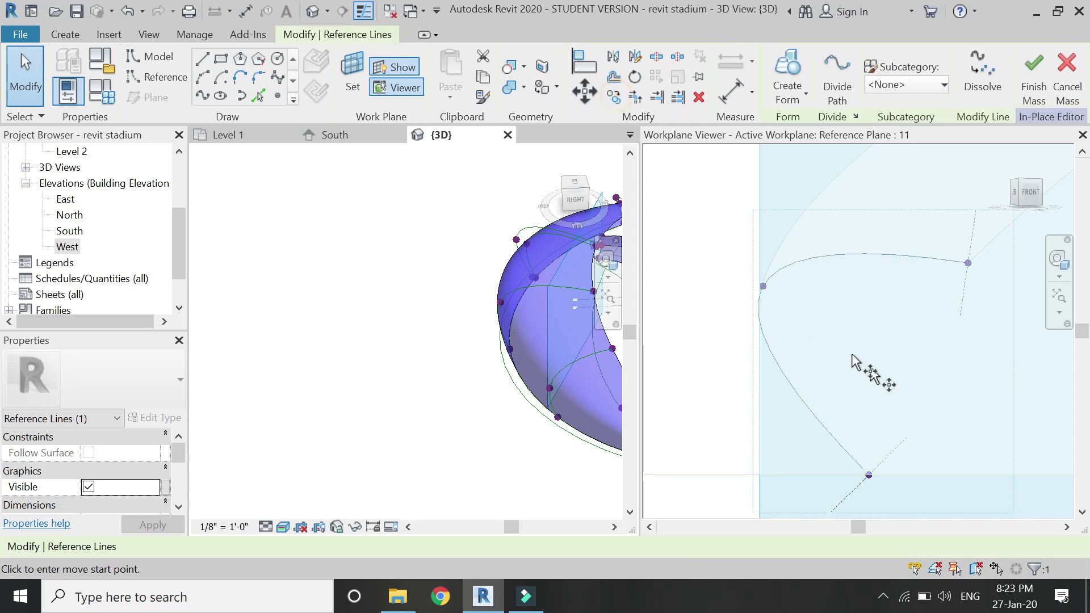
click(816, 316)
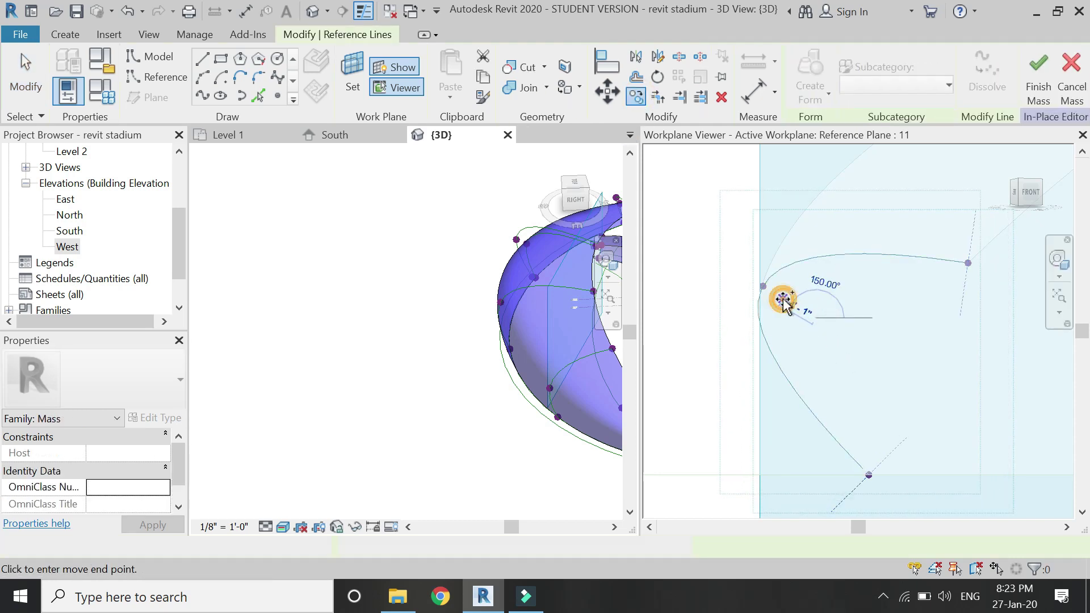
click(784, 298)
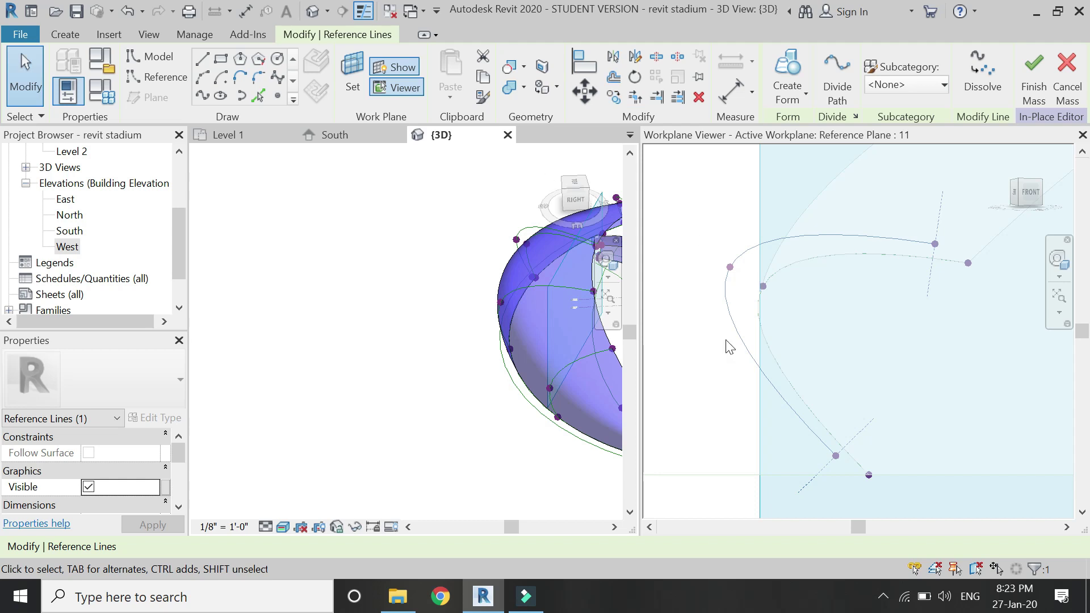
Move the copied profile slightly farther up and outward, at about 155°
click(585, 93)
click(810, 306)
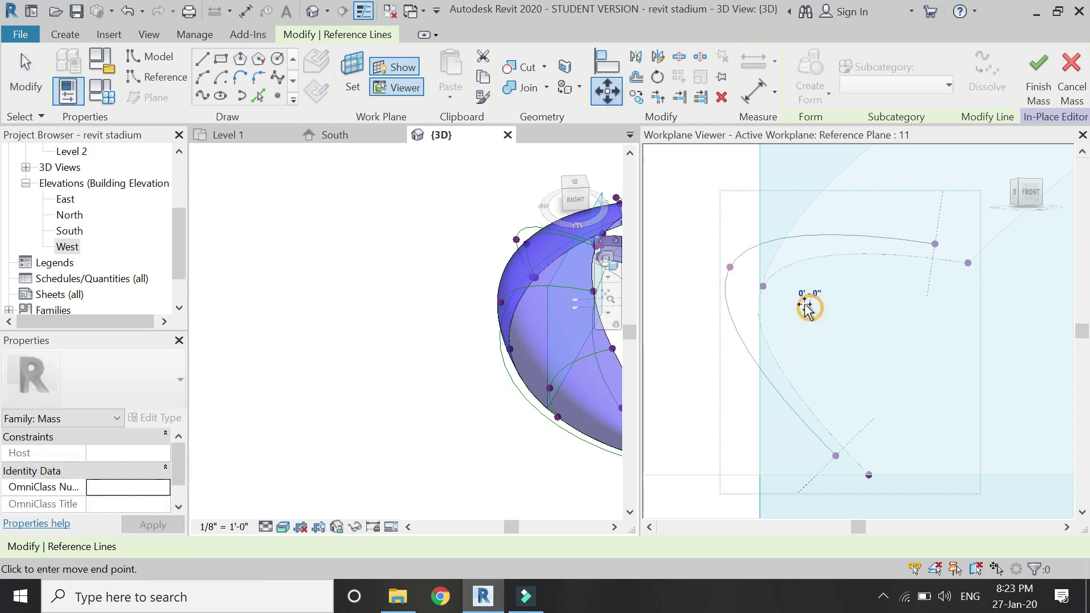
click(792, 299)
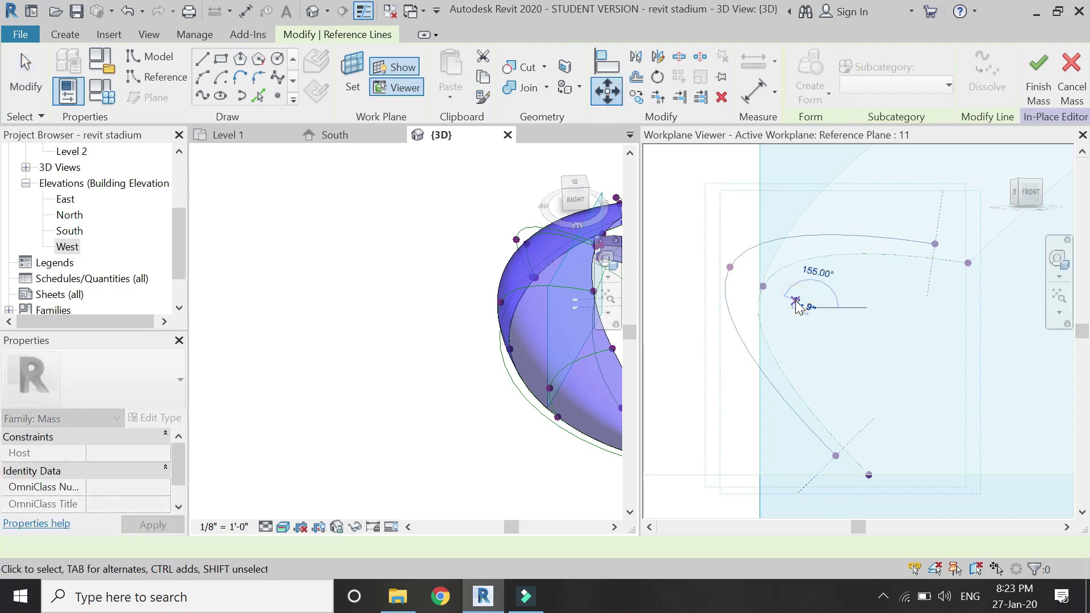
click(826, 497)
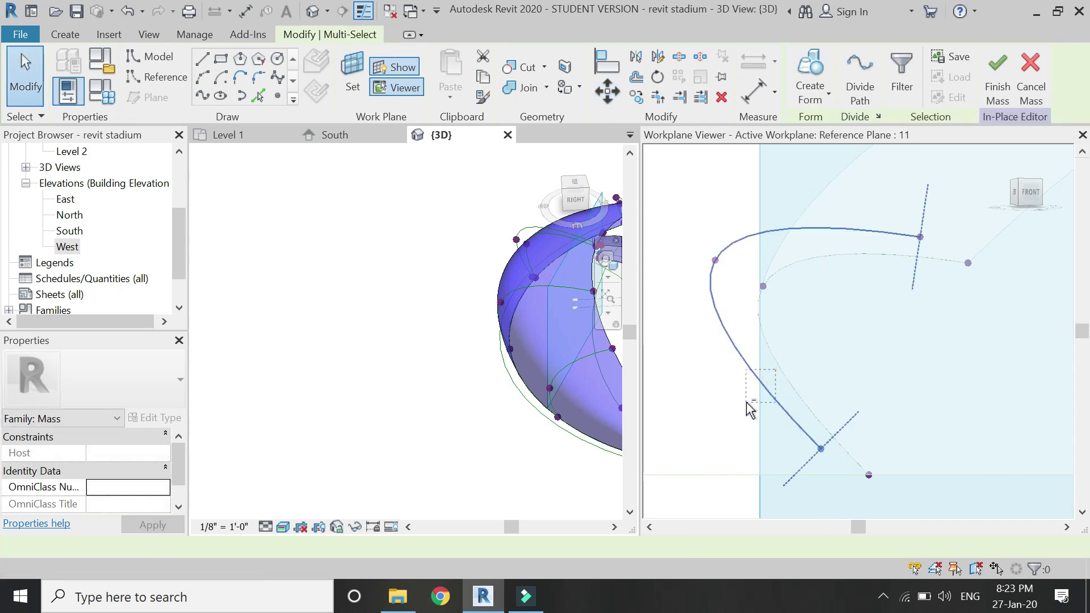
Lower the copied profile's bottom point to the base line and shift it a little inward, keeping it outside the original's bottom point
click(823, 446)
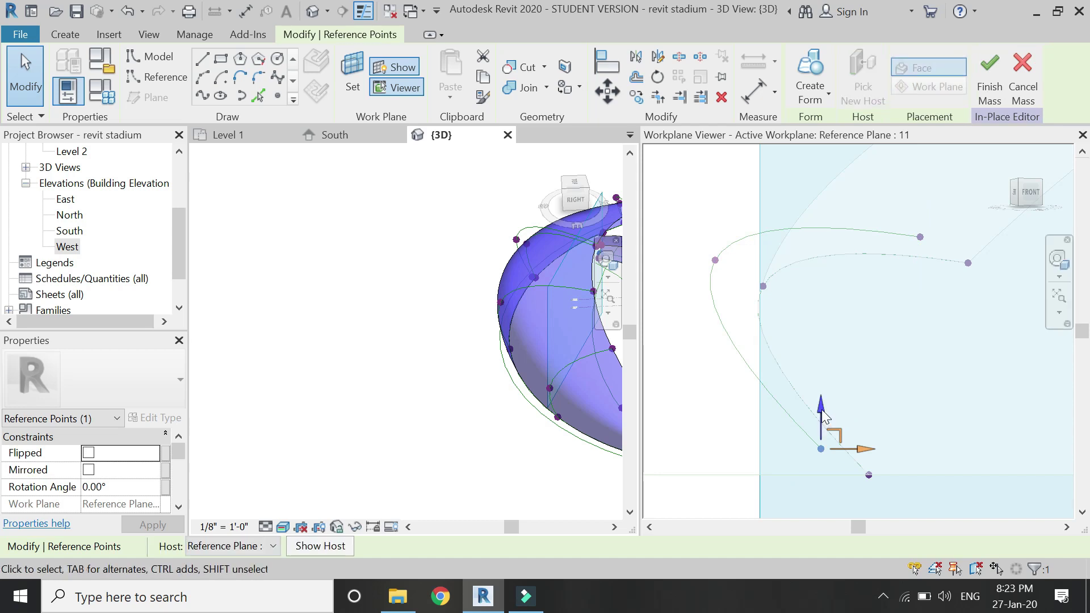
drag(821, 420, 825, 447)
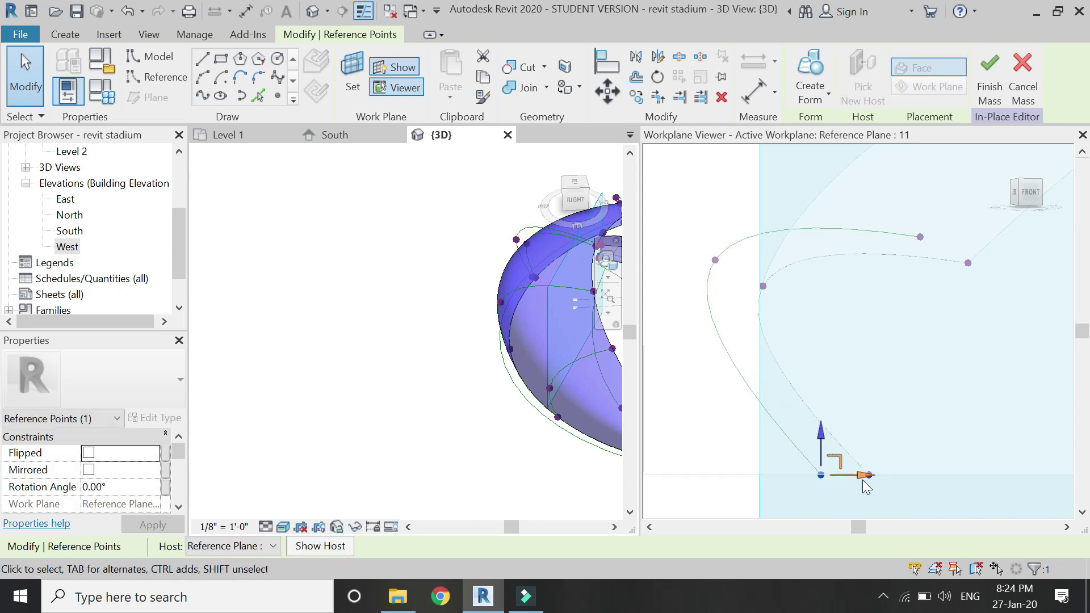
drag(863, 479, 877, 480)
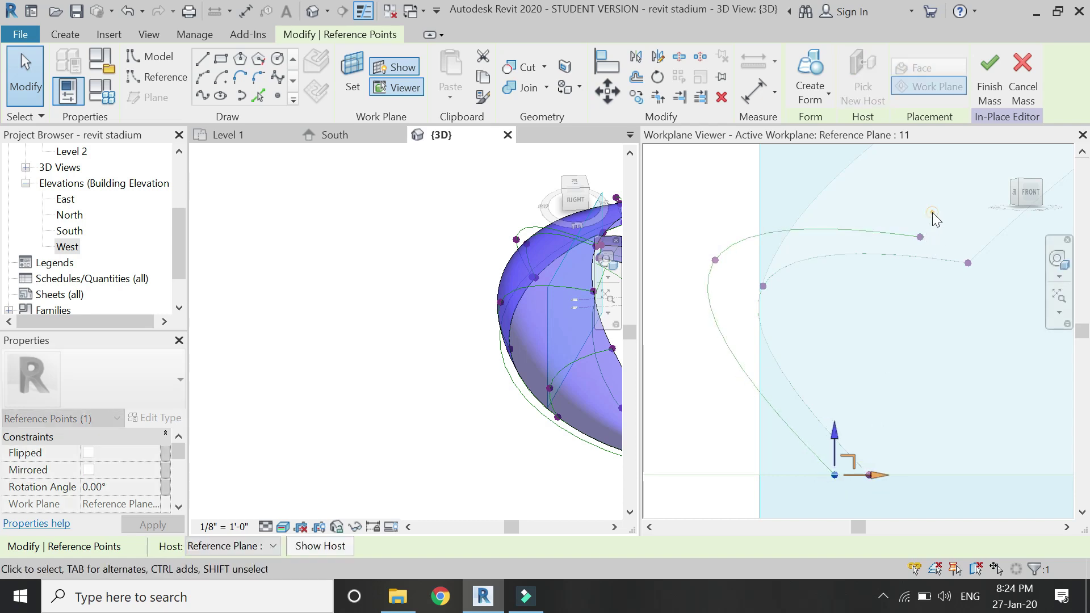
Move the copied profile's upper endpoint inward and slightly down, to just past and above the original profile's upper endpoint
click(931, 216)
drag(872, 195, 825, 243)
shift+click(793, 269)
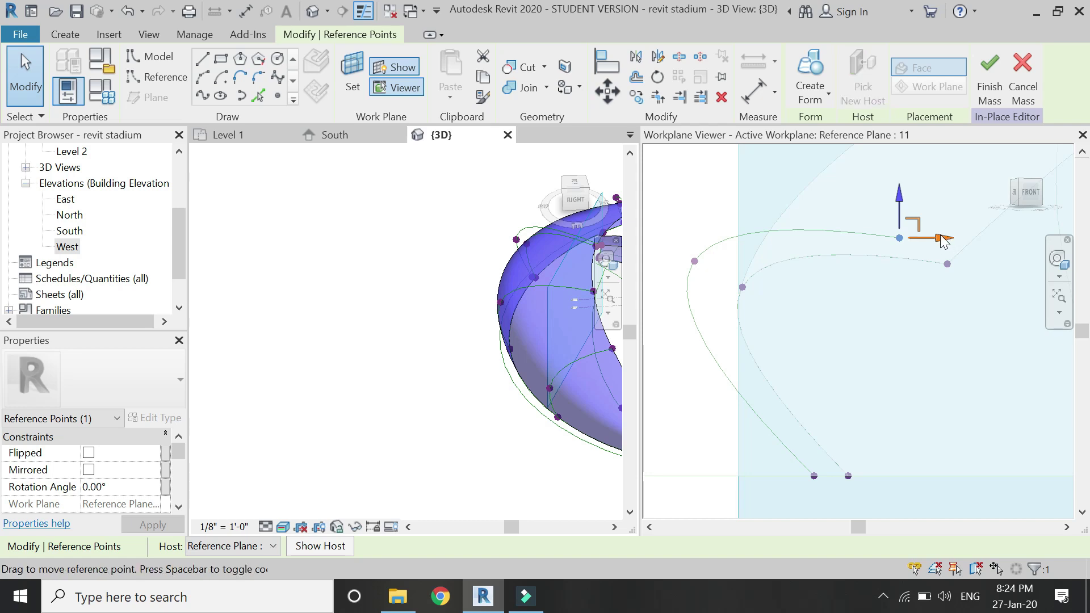
drag(948, 241, 1013, 247)
drag(975, 205, 979, 211)
drag(1015, 249, 1003, 256)
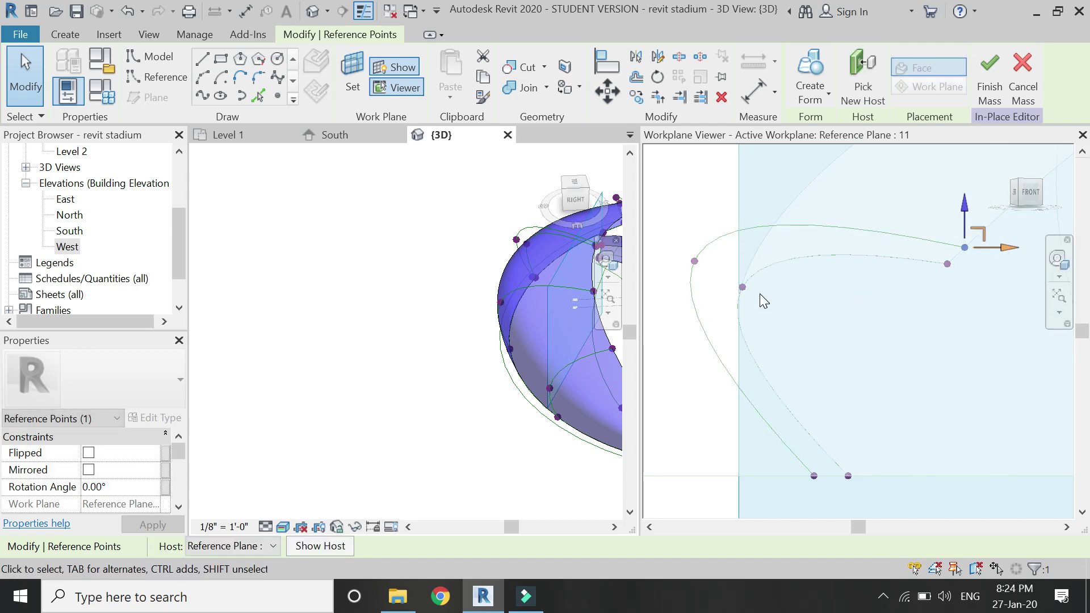
click(724, 281)
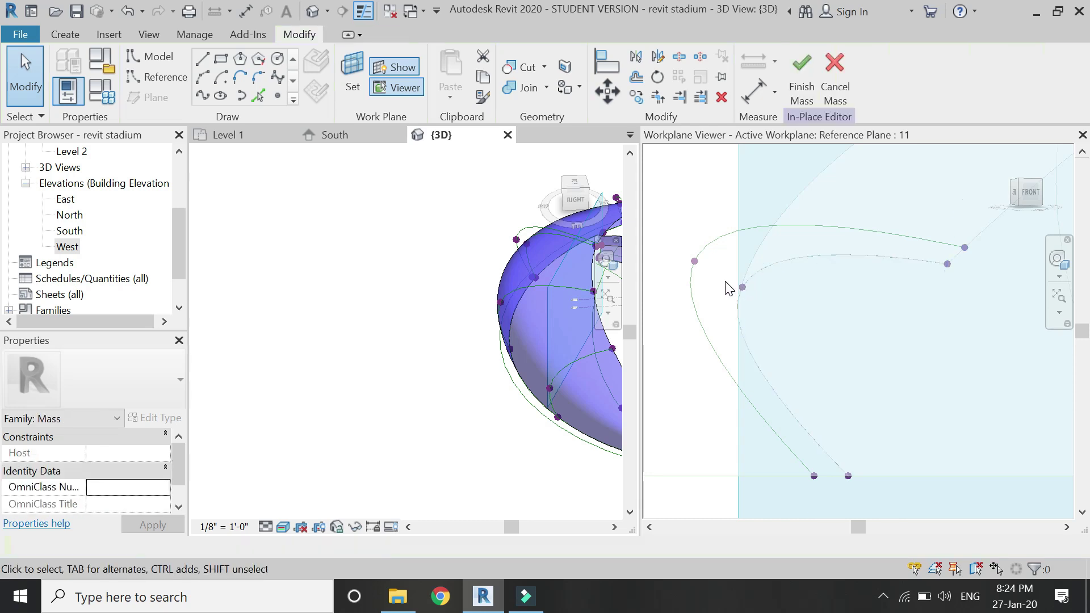
Move the copied profile's middle point slightly farther outward, and close the workplane viewer for Reference Plane : 11
scroll(724, 281, down, 1)
scroll(706, 277, up, 1)
drag(717, 279, 684, 243)
shift+drag(769, 199, 724, 269)
click(800, 294)
scroll(801, 295, down, 2)
scroll(833, 341, down, 1)
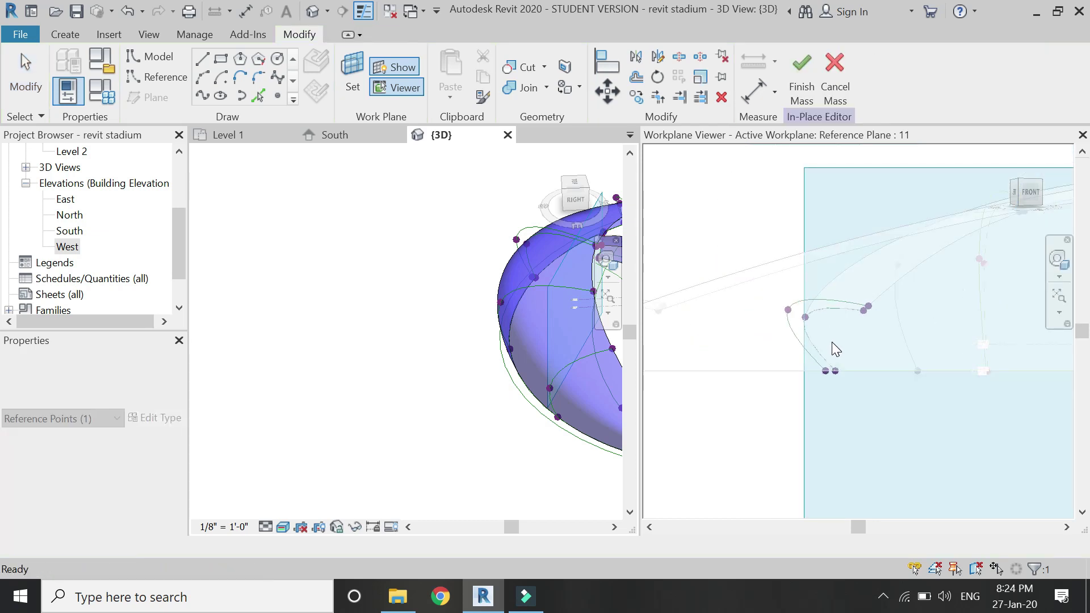
click(833, 342)
scroll(832, 342, down, 1)
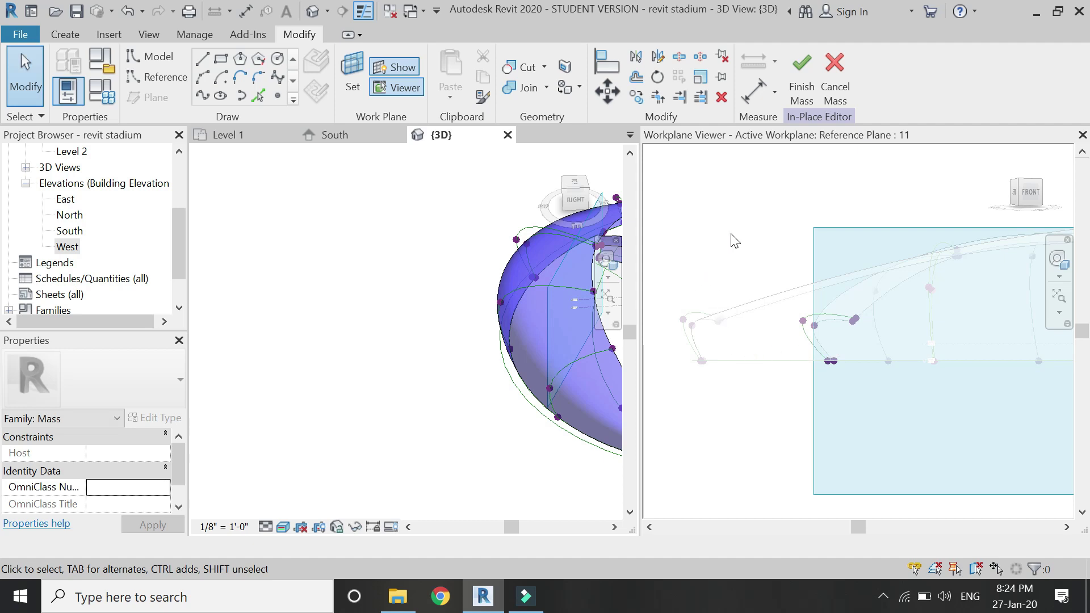
click(415, 93)
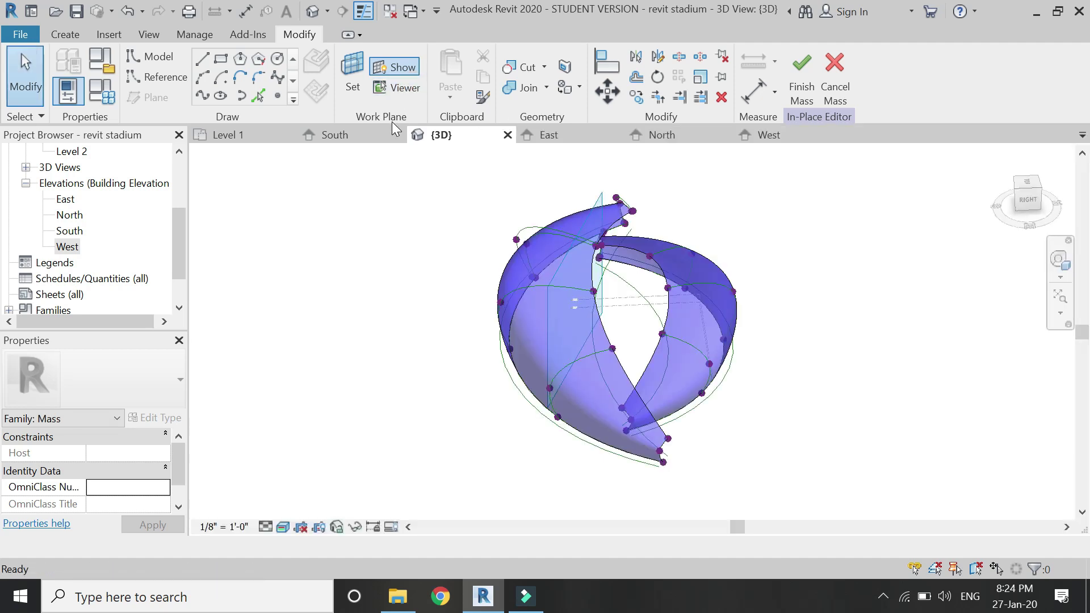
From the Level 1 plan, set the work plane to Reference Plane : 22 and open it in the {3D} view
click(239, 142)
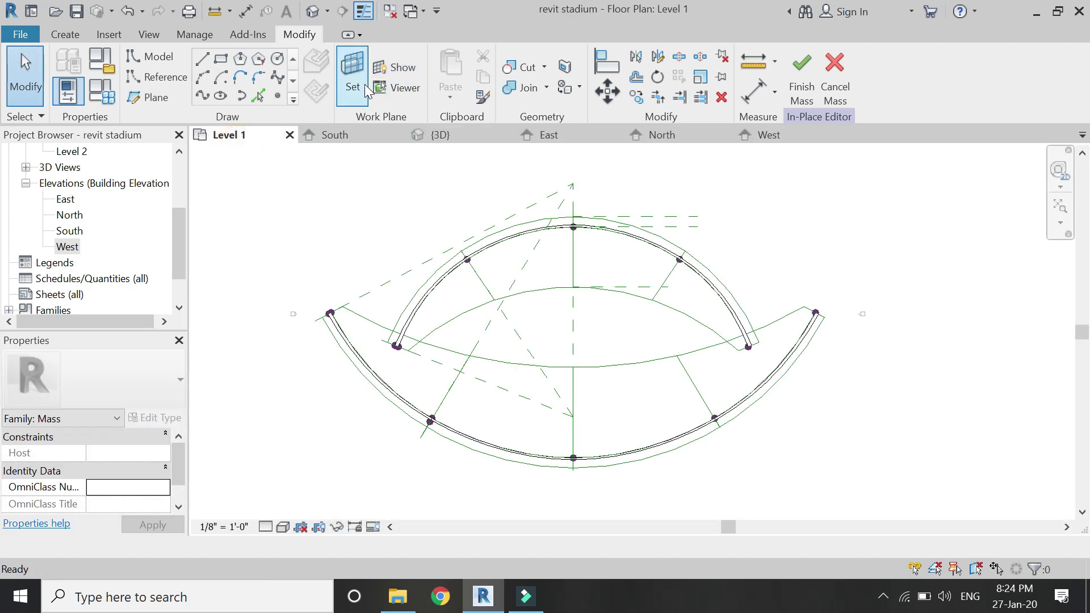
click(844, 389)
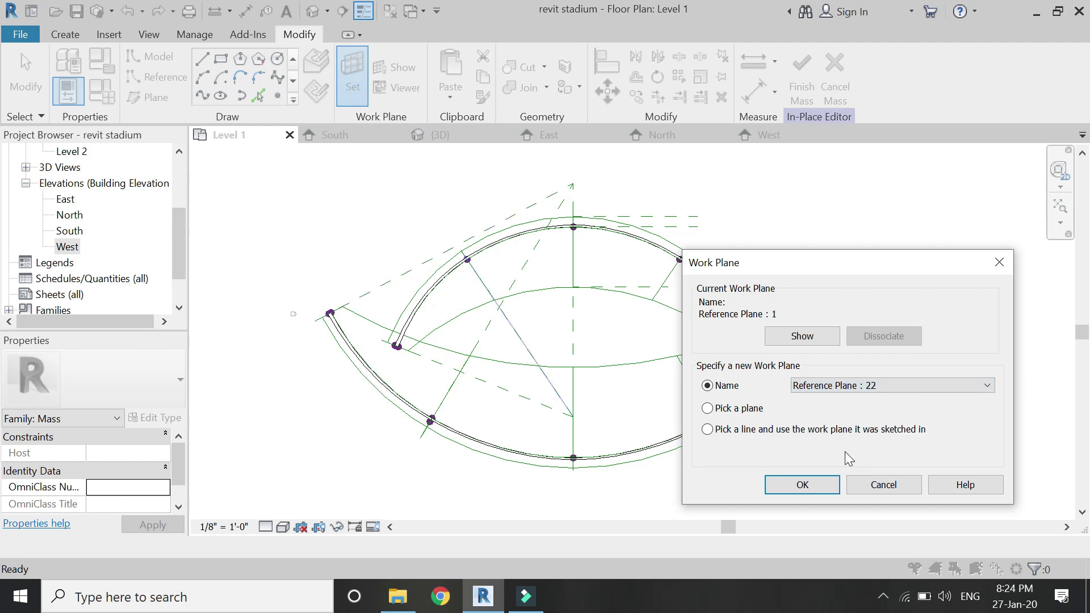
click(802, 484)
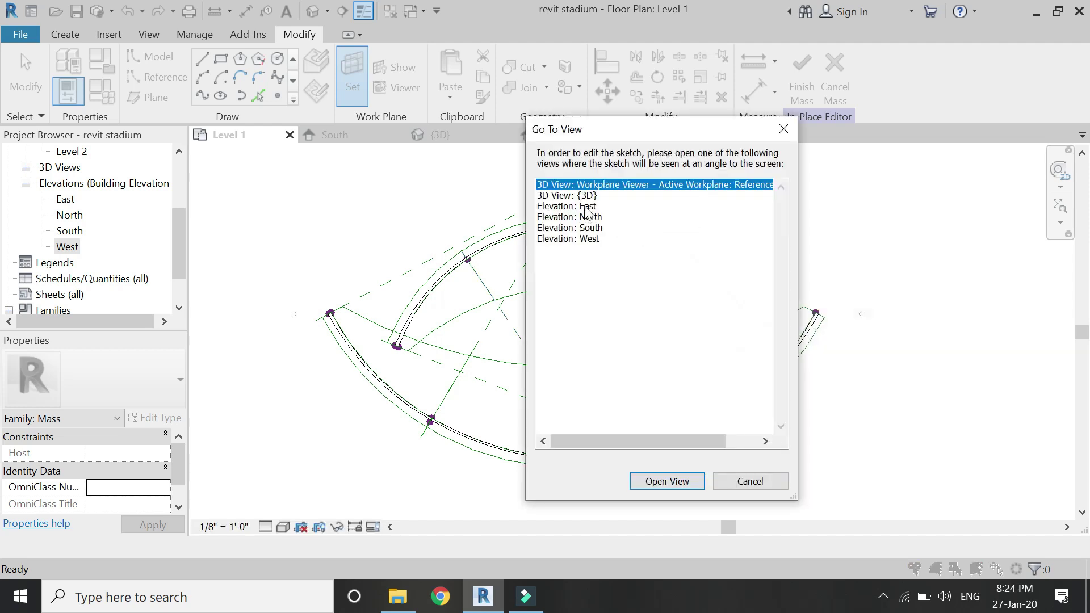
click(586, 197)
click(668, 481)
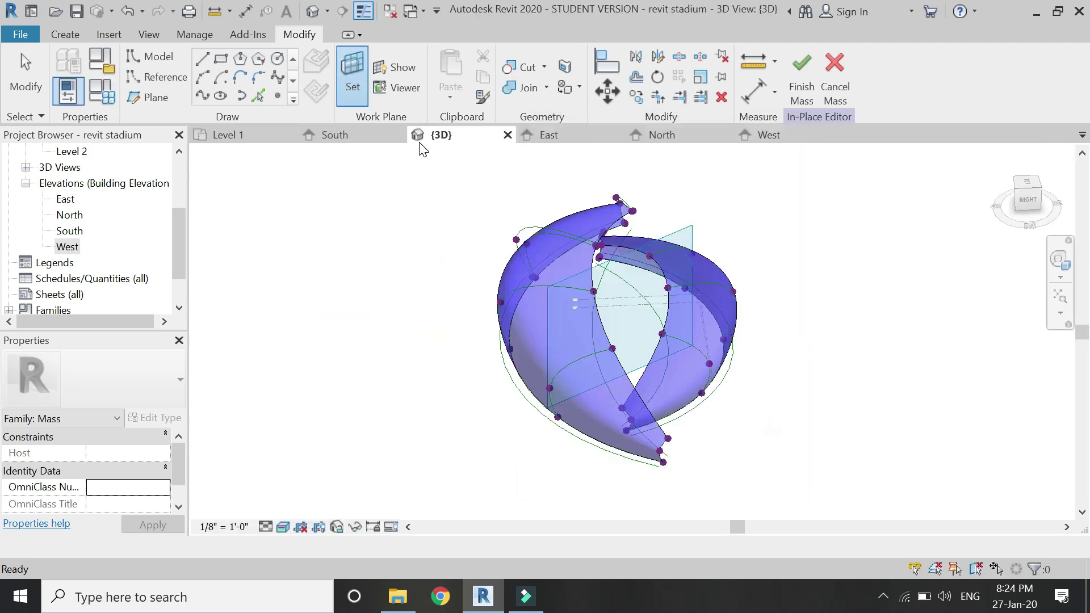
Show Reference Plane : 22 in the workplane viewer, framed on its original curved profile
scroll(479, 312, up, 3)
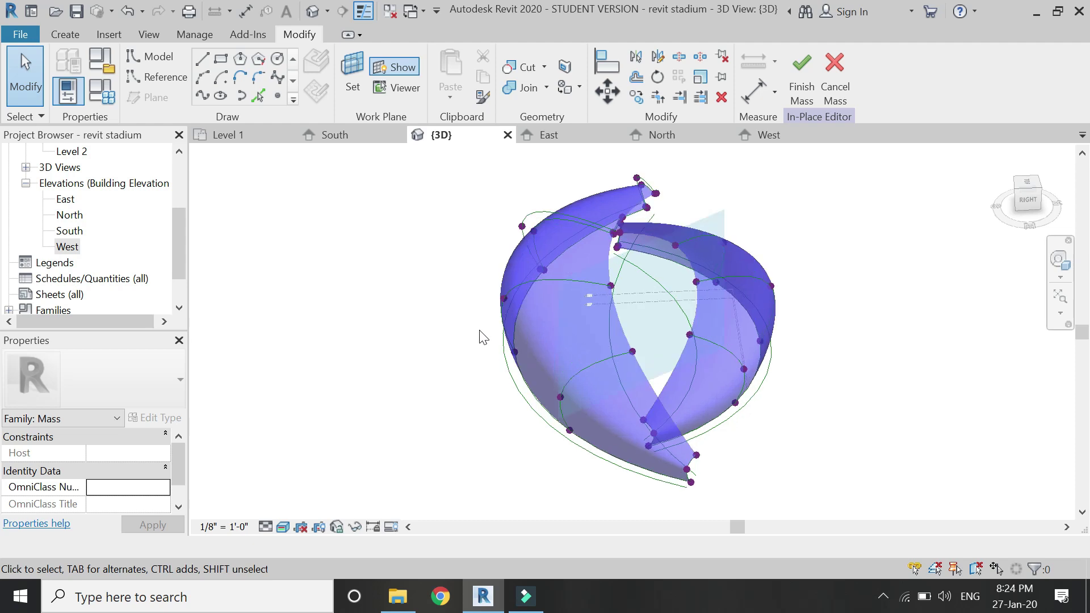
click(385, 90)
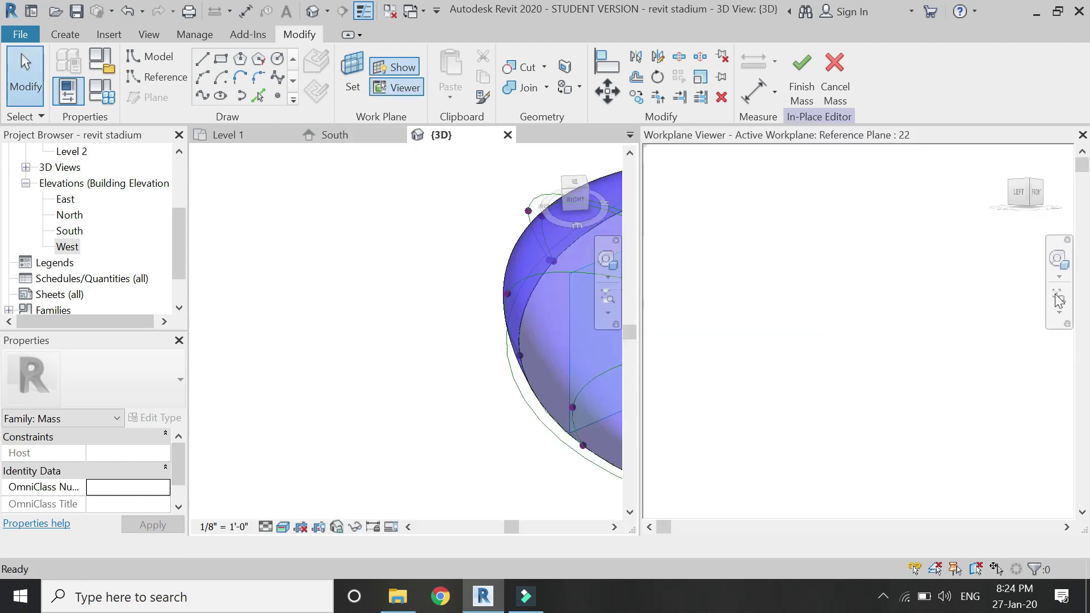
click(1059, 299)
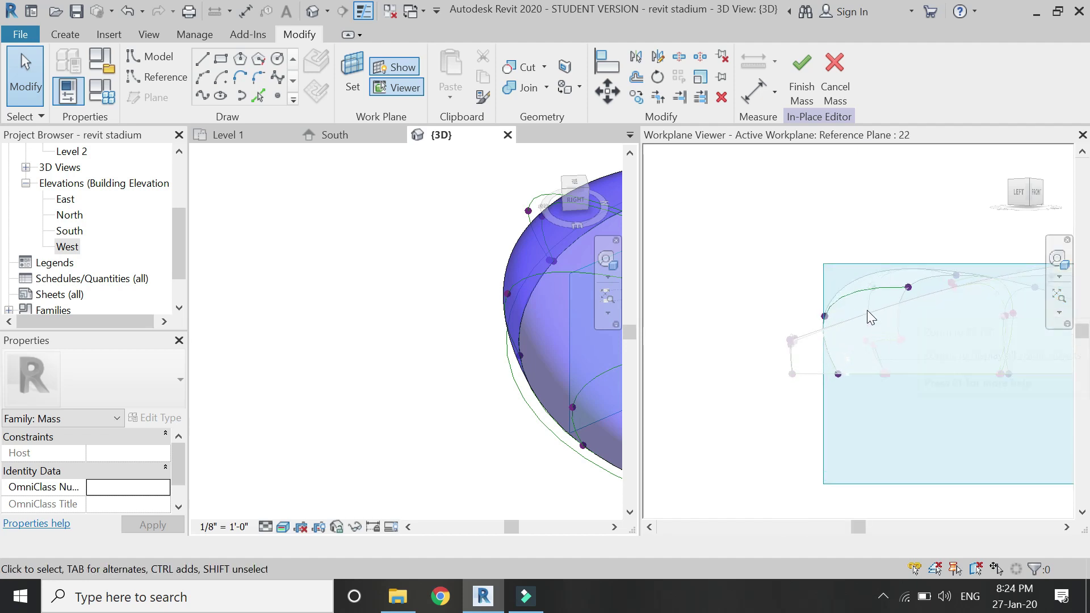
scroll(867, 310, up, 5)
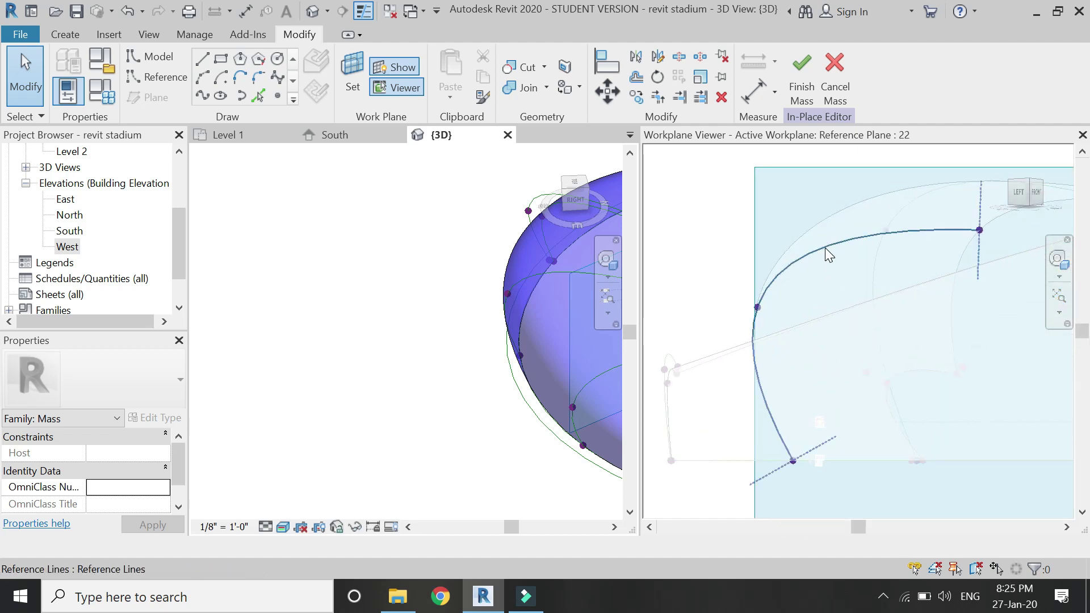
Copy the curved profile on Reference Plane : 22 outward and slightly up, and shift the copy a little farther in the same direction
click(829, 255)
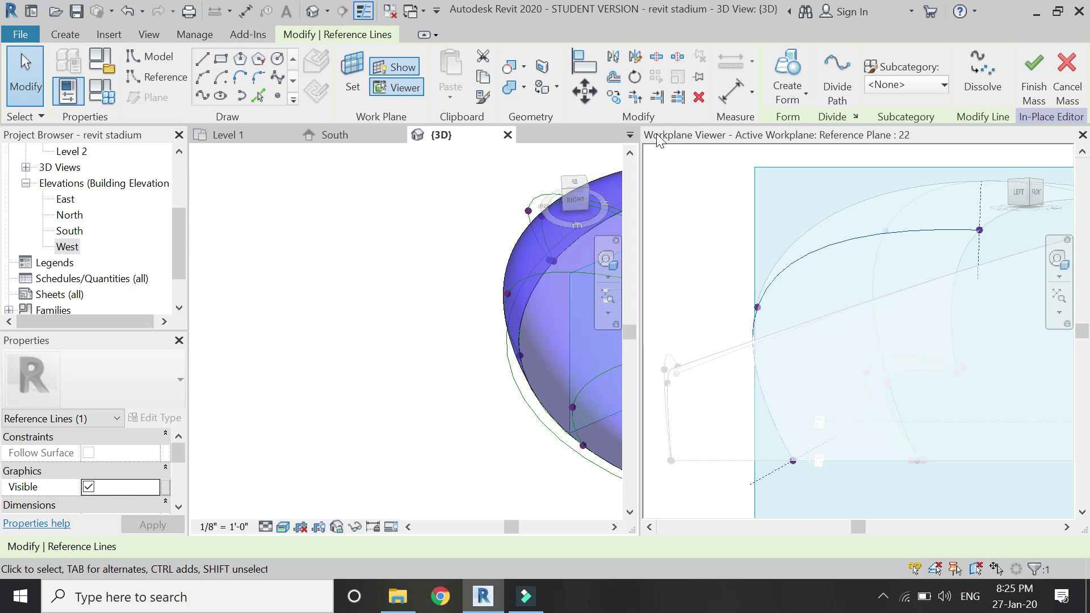
key(c)
key(o)
click(819, 297)
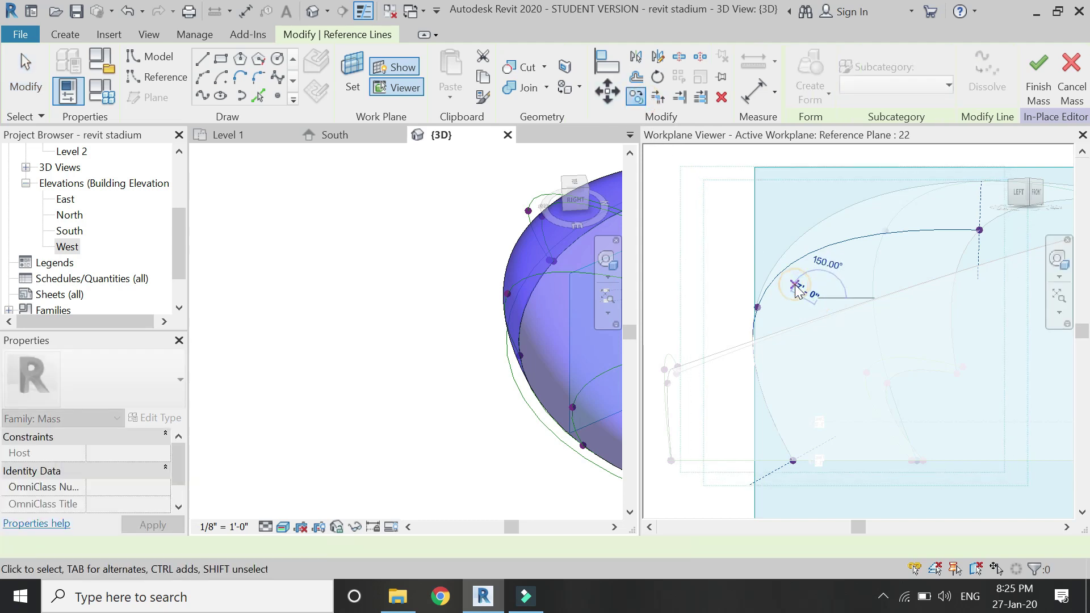
click(796, 287)
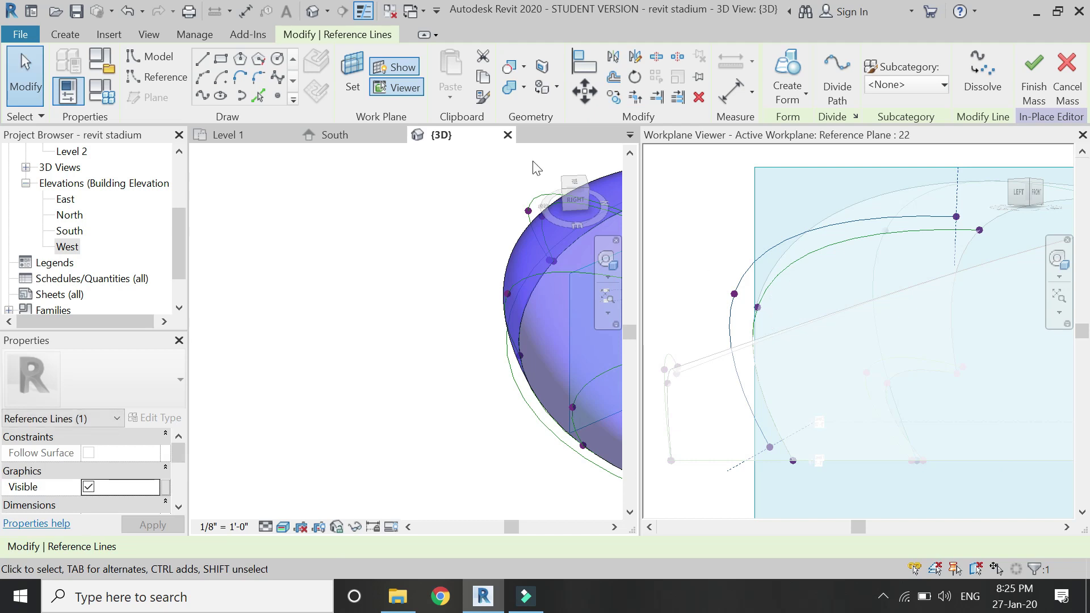
click(585, 91)
click(788, 307)
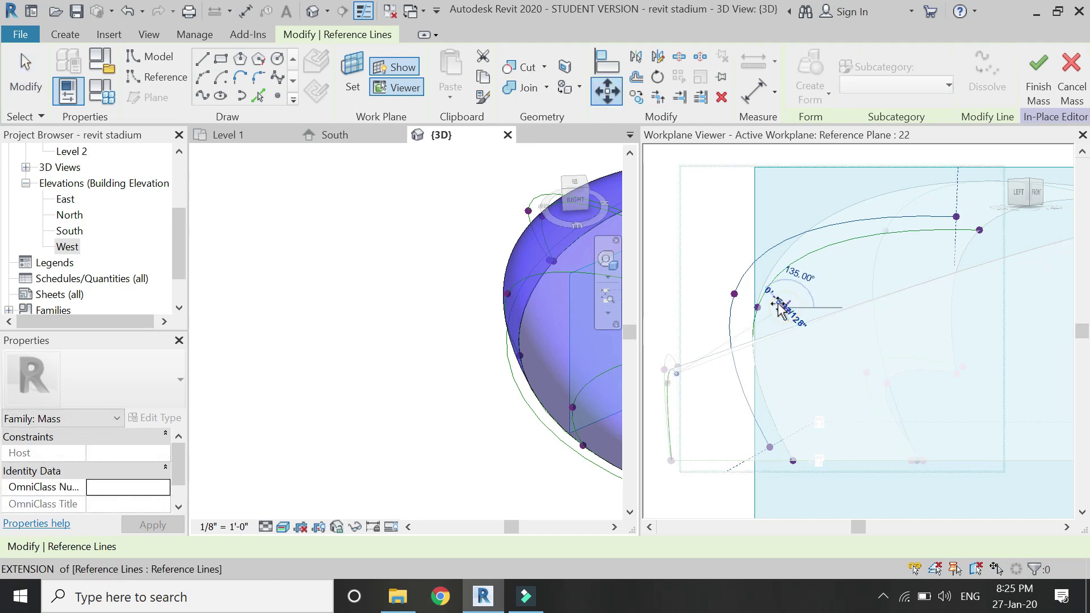
click(774, 300)
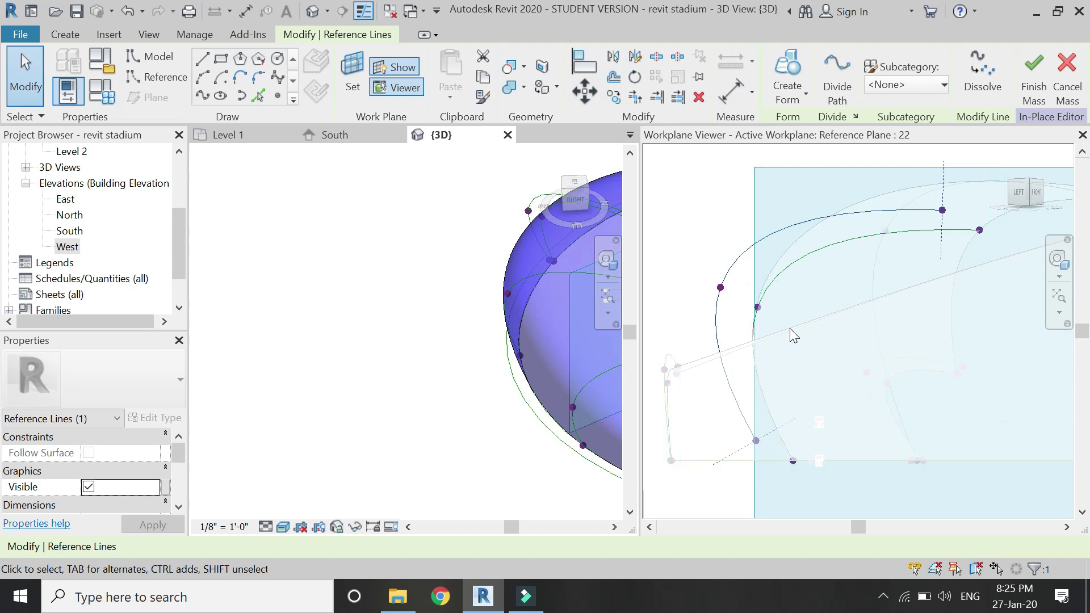
Lower the copied profile's bottom point straight down onto the Level 1 base line
scroll(766, 461, up, 3)
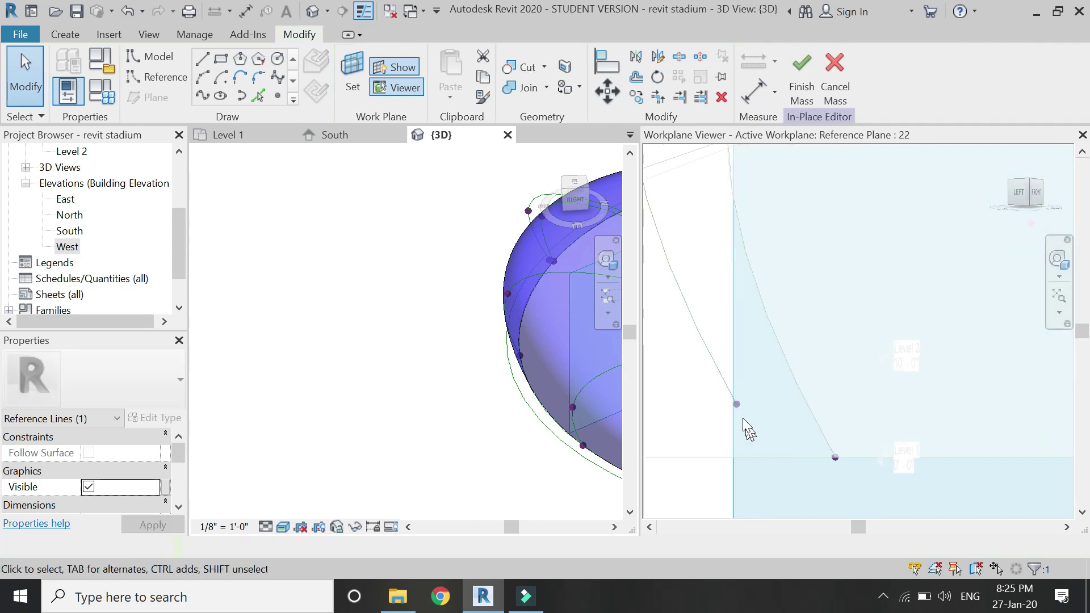
click(756, 383)
drag(722, 348, 684, 291)
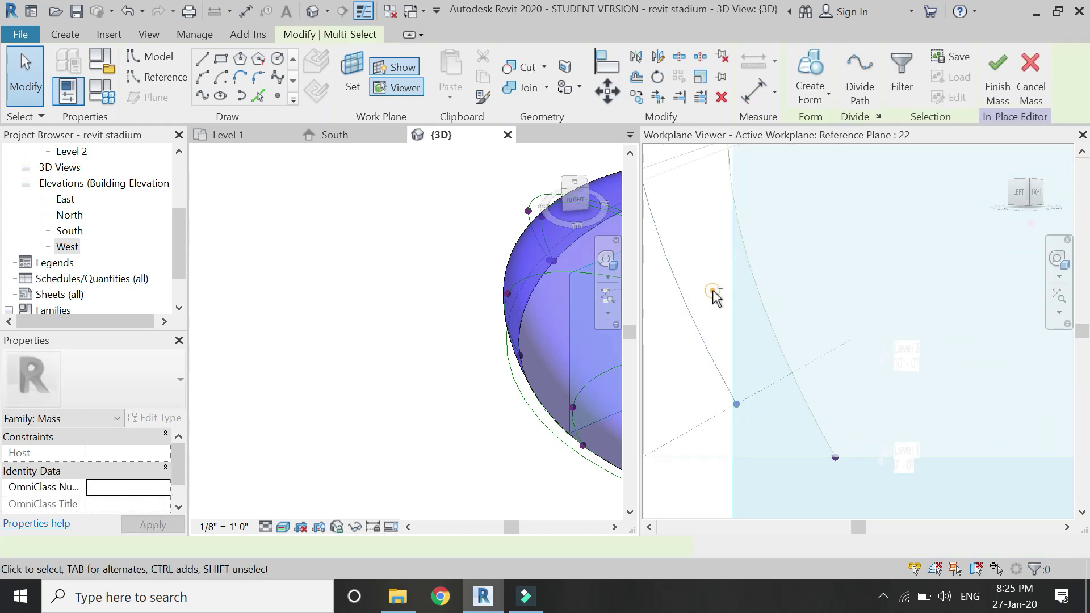
click(737, 403)
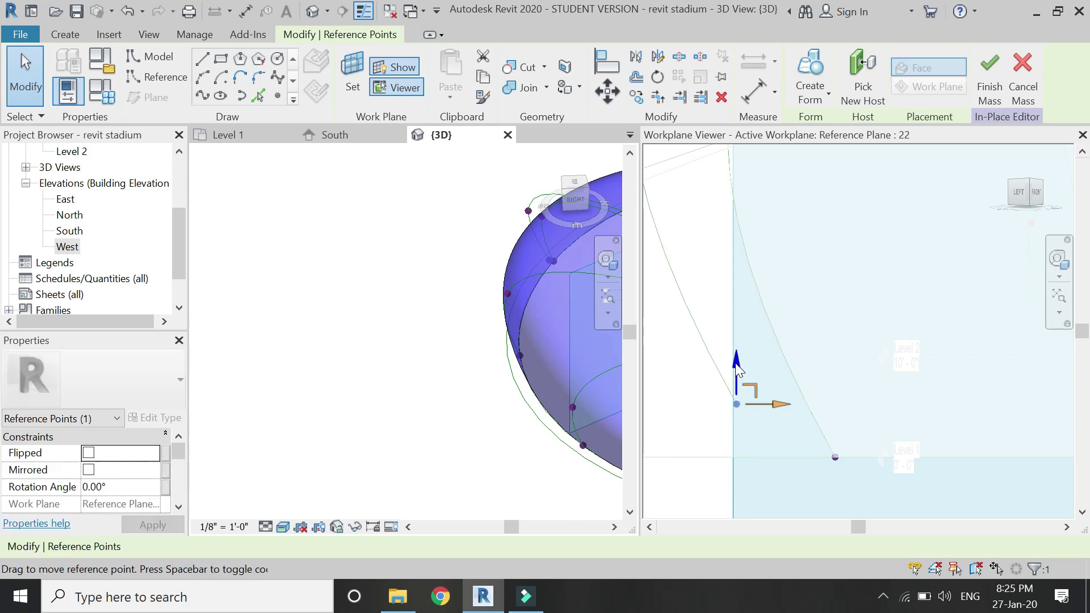
drag(741, 370, 749, 454)
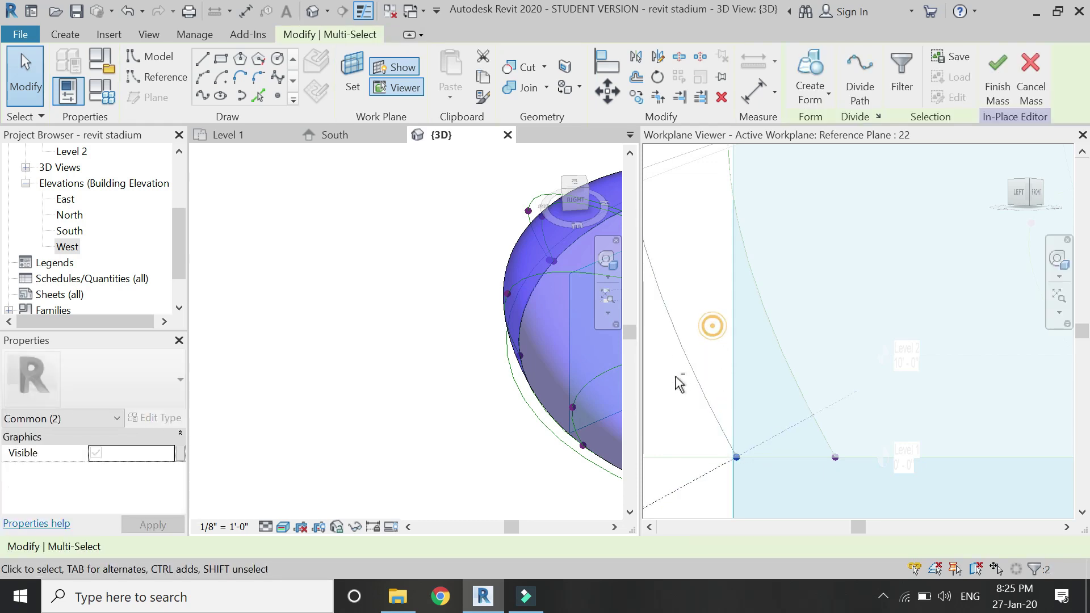
Shift the copied profile's bottom point inward along the base line, to just outside the original's bottom point
click(736, 457)
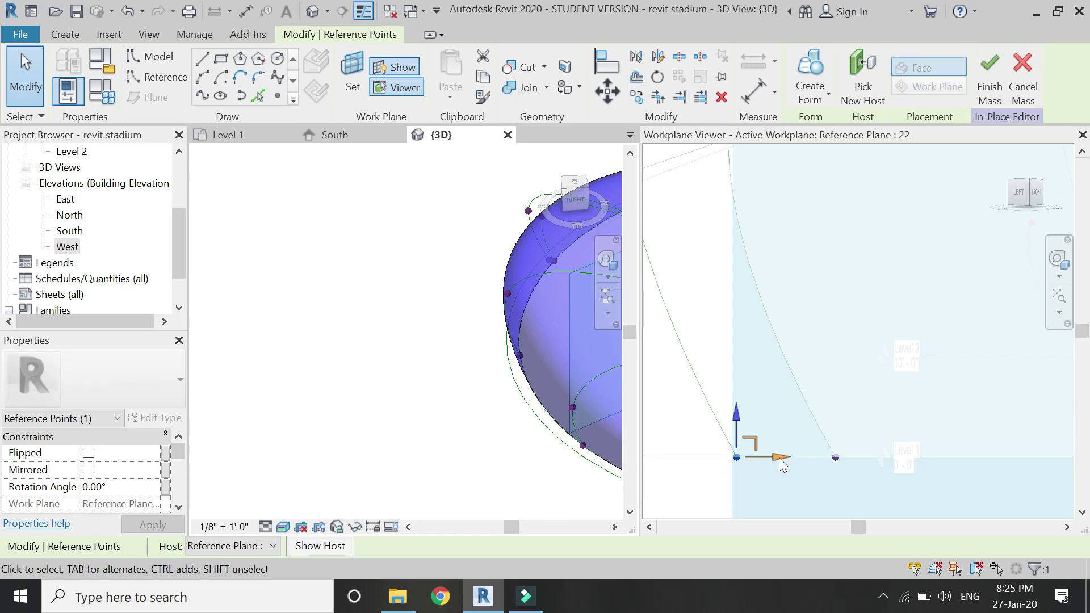
key(Escape)
drag(782, 414, 717, 507)
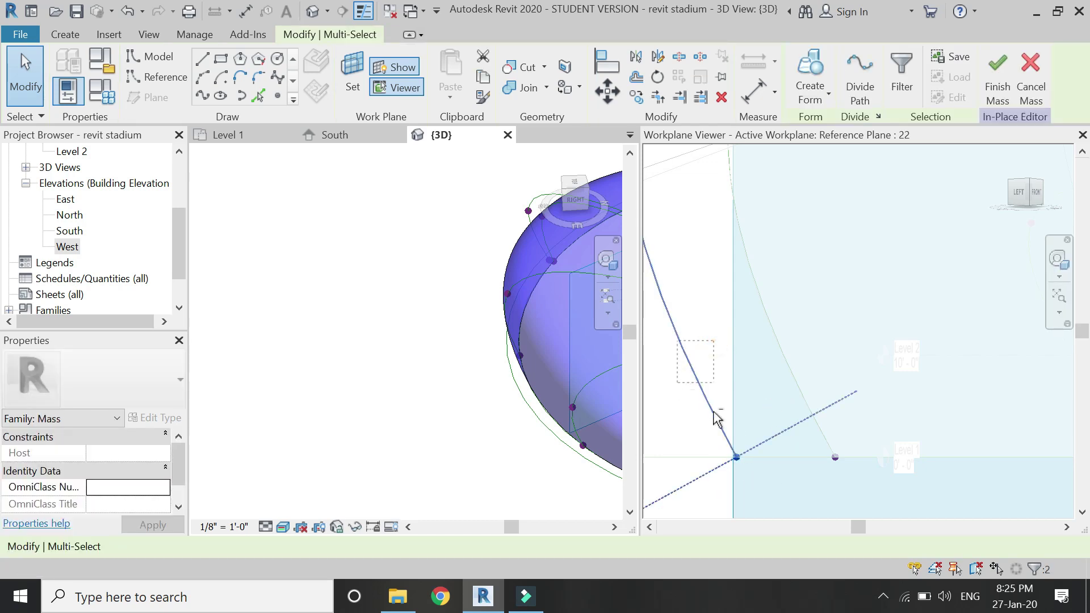
click(739, 459)
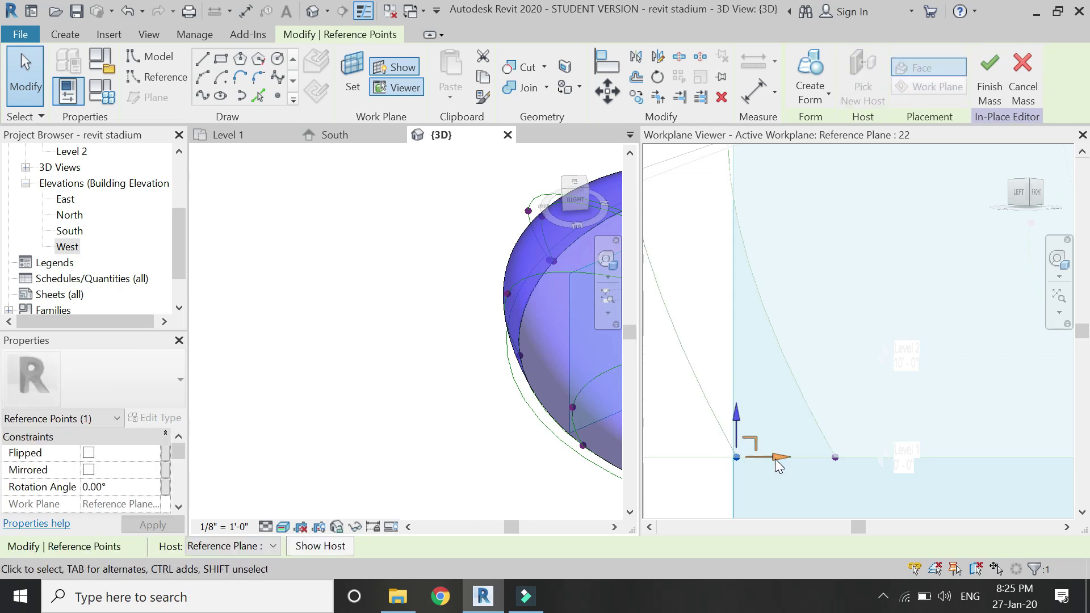
drag(782, 461, 826, 476)
scroll(708, 462, down, 4)
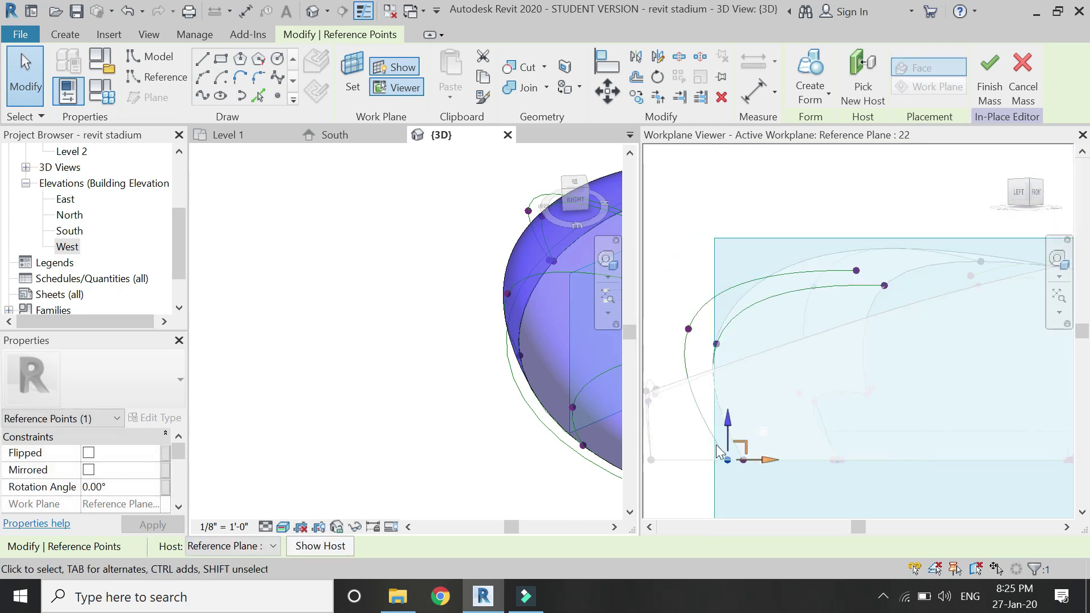
Move the copied profile's upper endpoint horizontally inward, just past the original profile's upper endpoint
scroll(852, 282, up, 2)
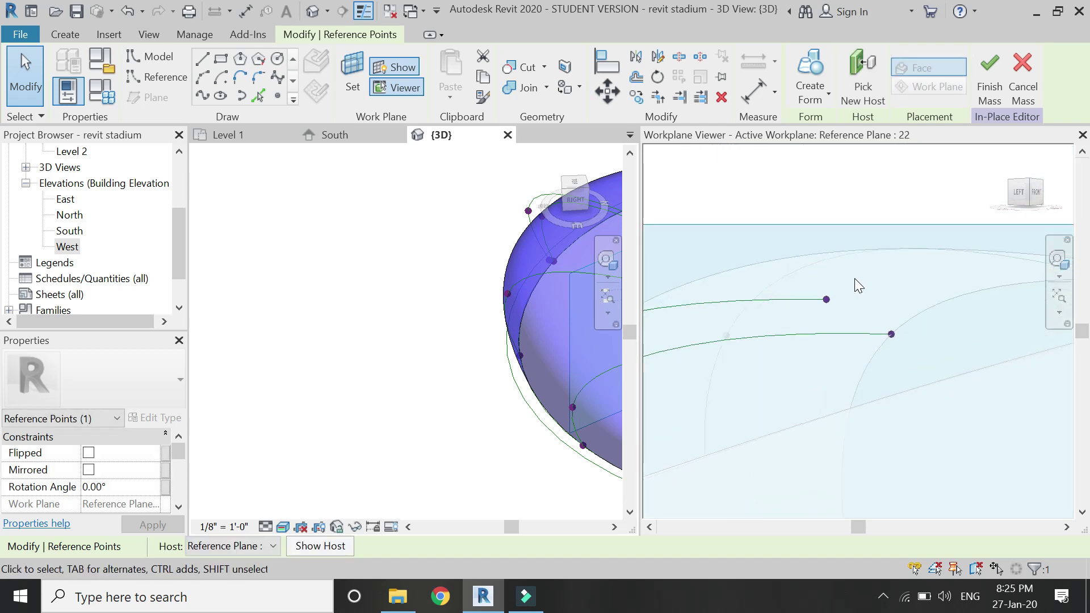
click(847, 270)
drag(800, 265, 758, 317)
drag(867, 301, 867, 267)
click(921, 292)
click(906, 299)
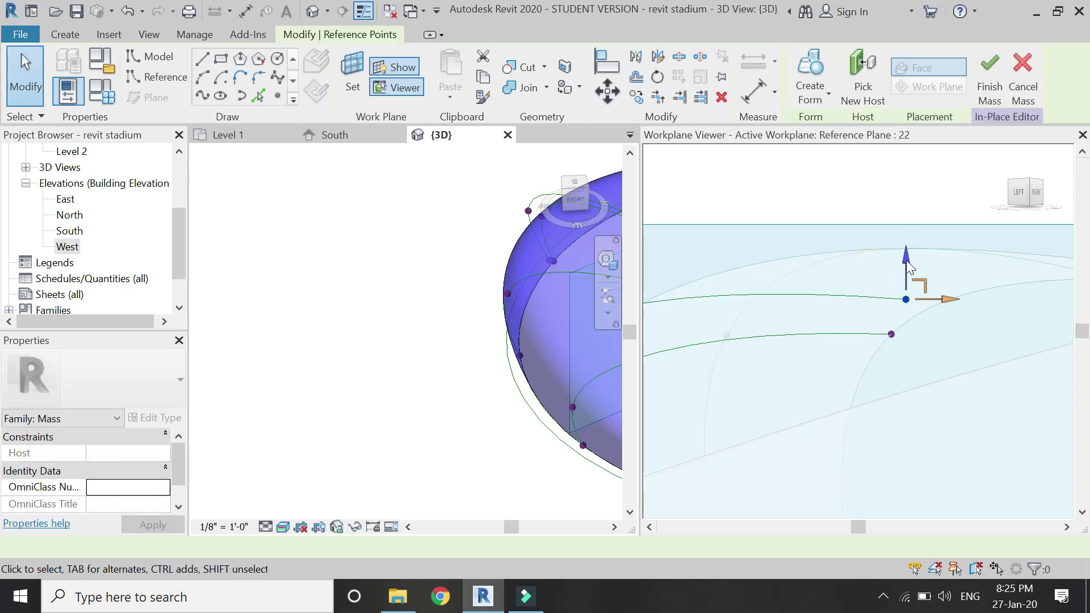
Lower the copied profile's upper endpoint slightly and move it a bit farther inward, keeping it above the original's endpoint
key(Escape)
drag(925, 267, 863, 275)
click(909, 261)
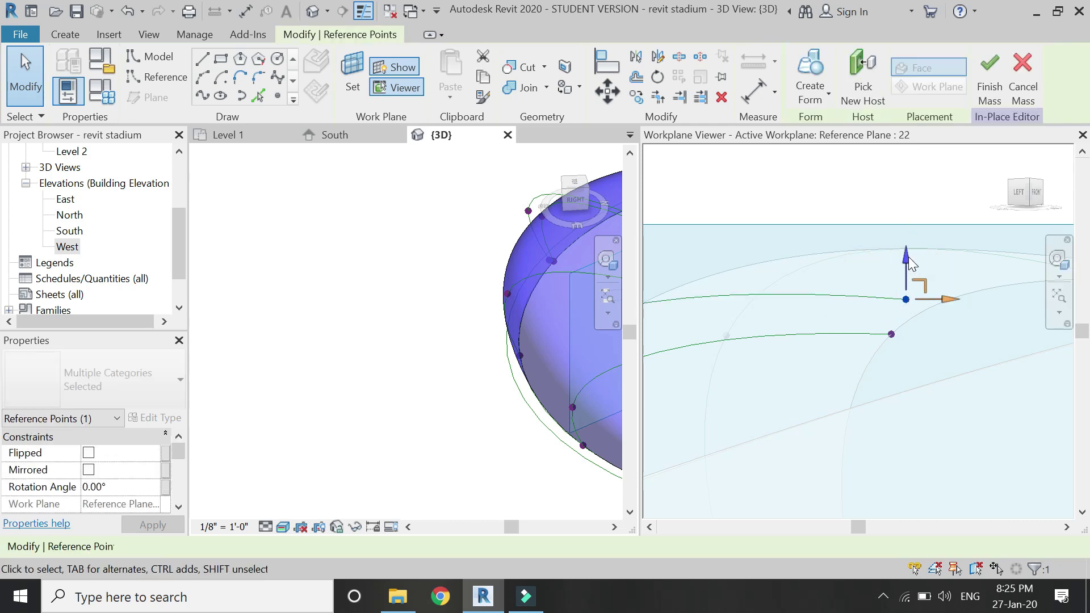
drag(909, 264, 969, 318)
scroll(977, 265, down, 3)
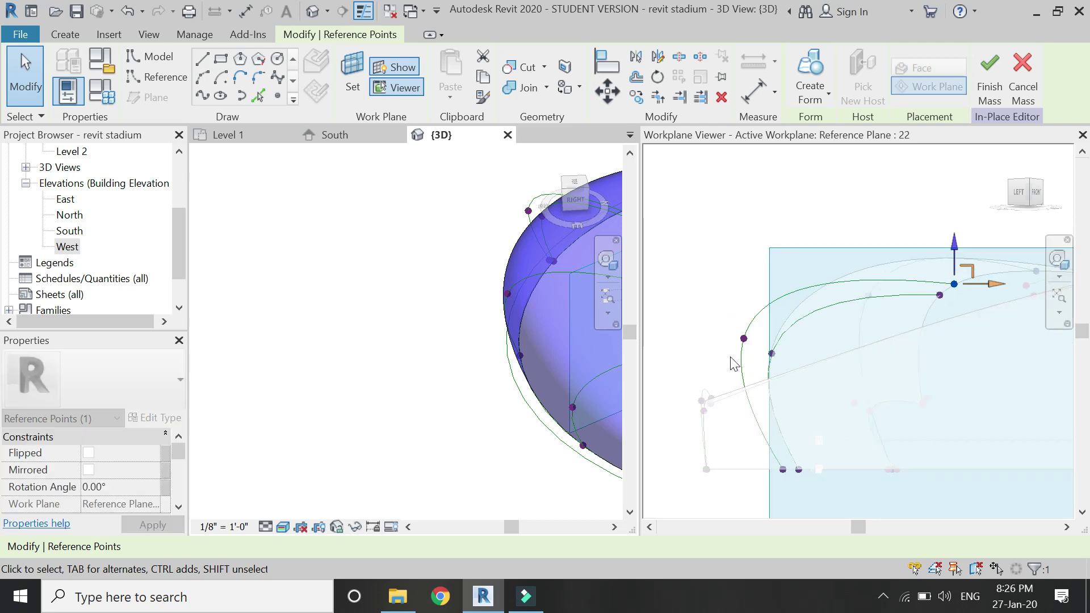
Move the copied profile's middle point farther outward and slightly down, and close the workplane viewer for Reference Plane : 22
scroll(769, 350, up, 2)
click(769, 350)
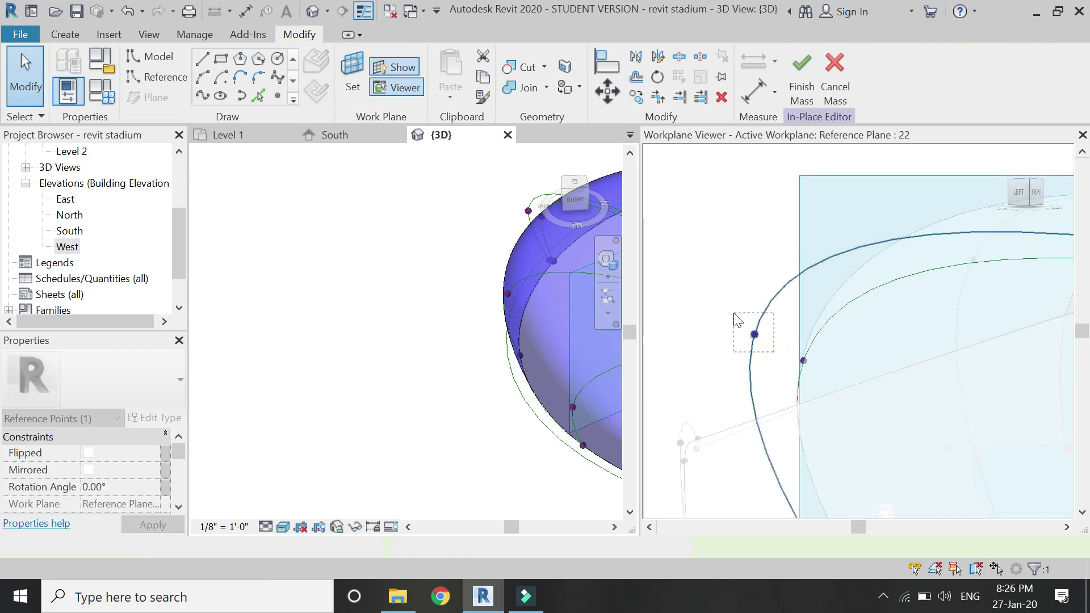
click(766, 326)
ctrl+drag(765, 273, 783, 315)
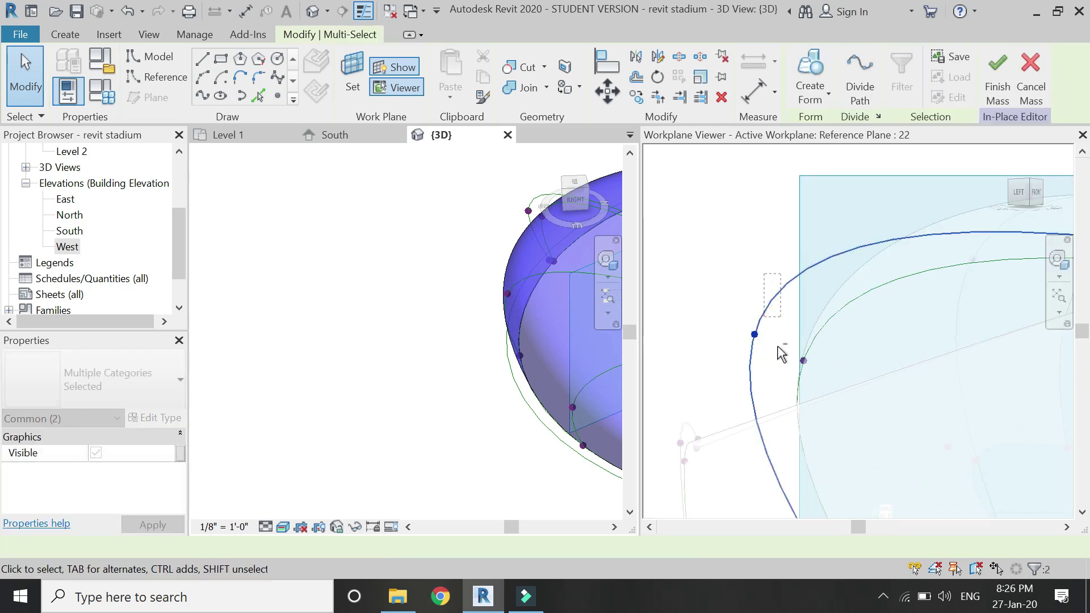
click(755, 334)
scroll(772, 343, up, 1)
drag(778, 338, 754, 338)
drag(722, 301, 717, 312)
scroll(717, 313, down, 2)
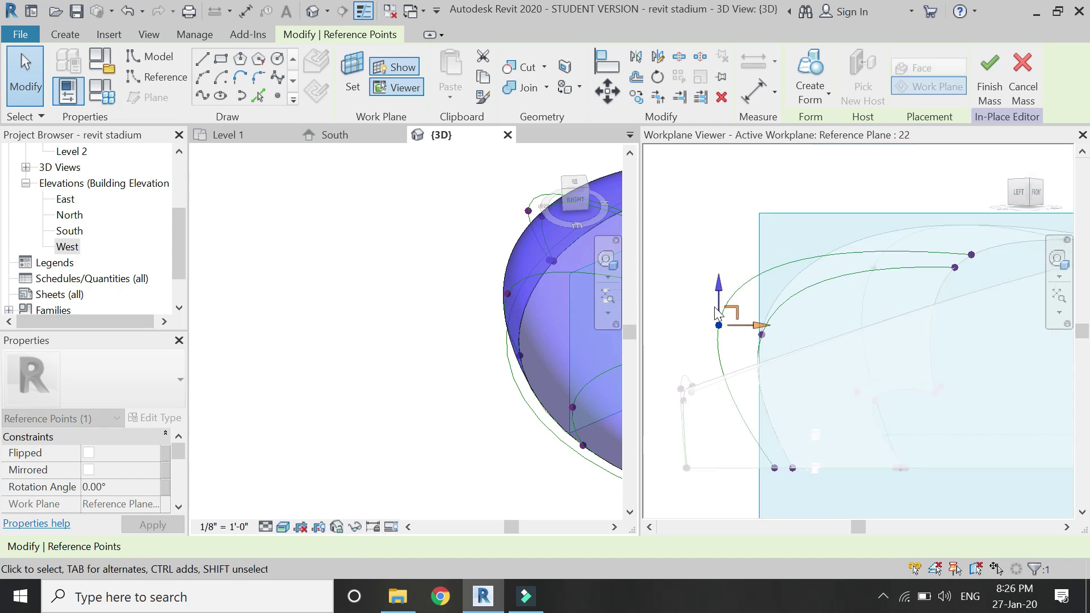
scroll(717, 312, down, 2)
click(654, 363)
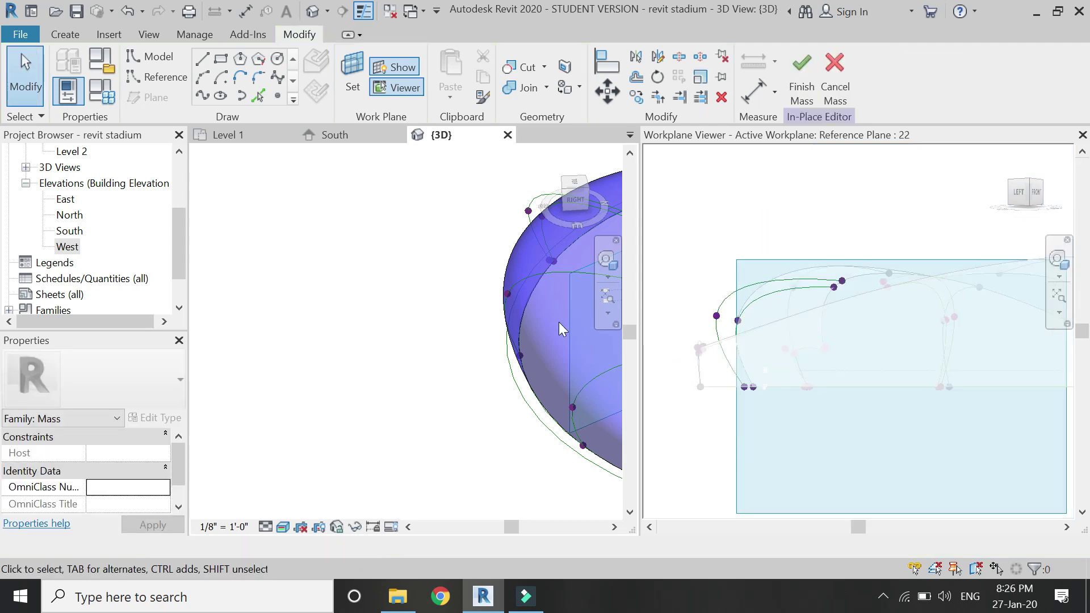
click(396, 88)
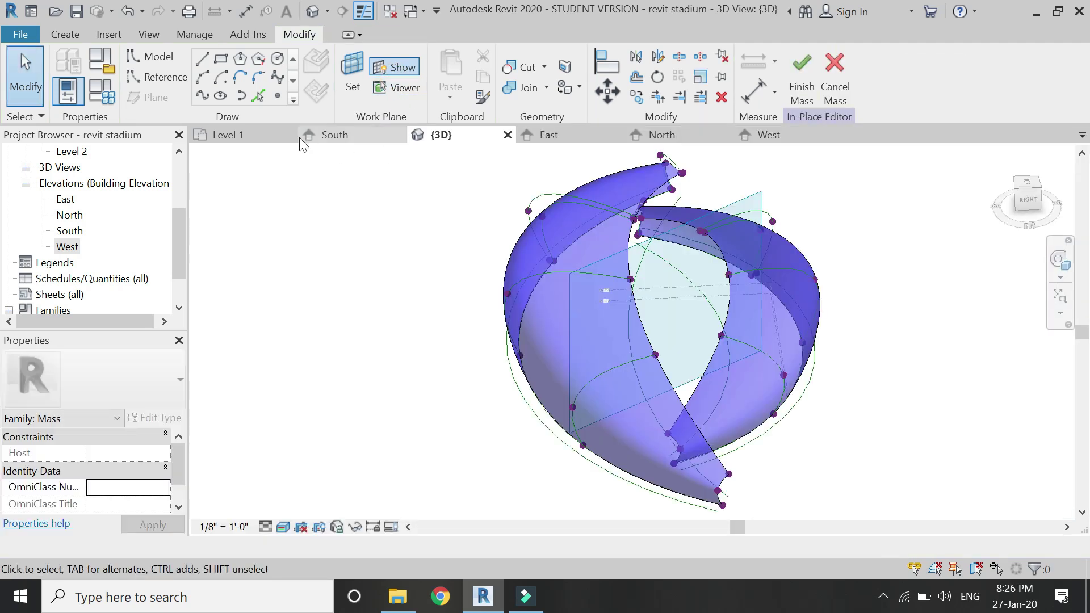
From the Level 1 plan, set the work plane to Reference Plane : 3 and open it in the East elevation
click(253, 133)
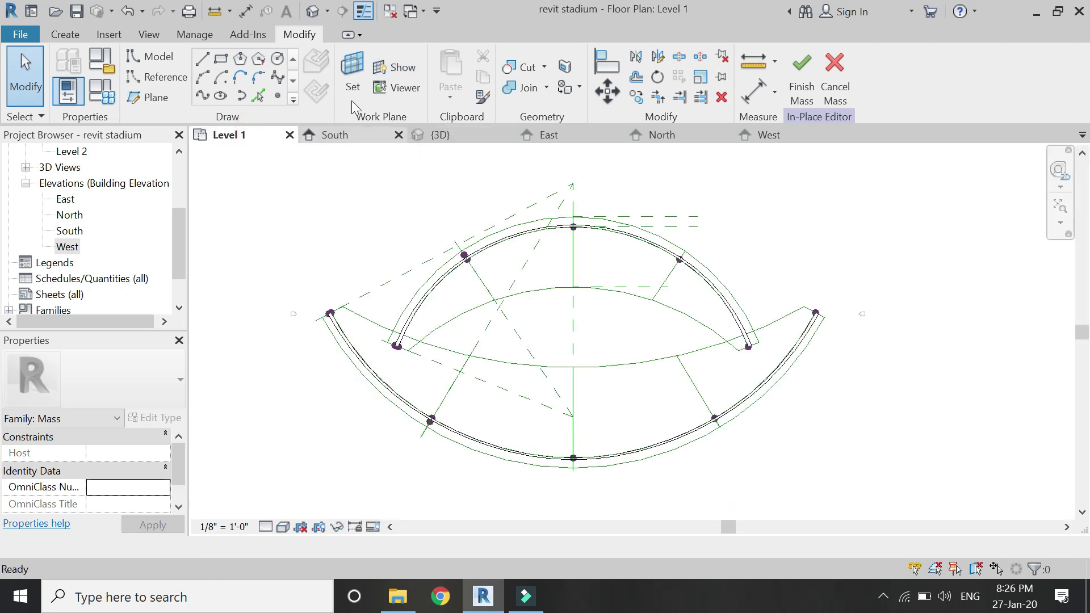
click(825, 385)
click(850, 443)
click(798, 484)
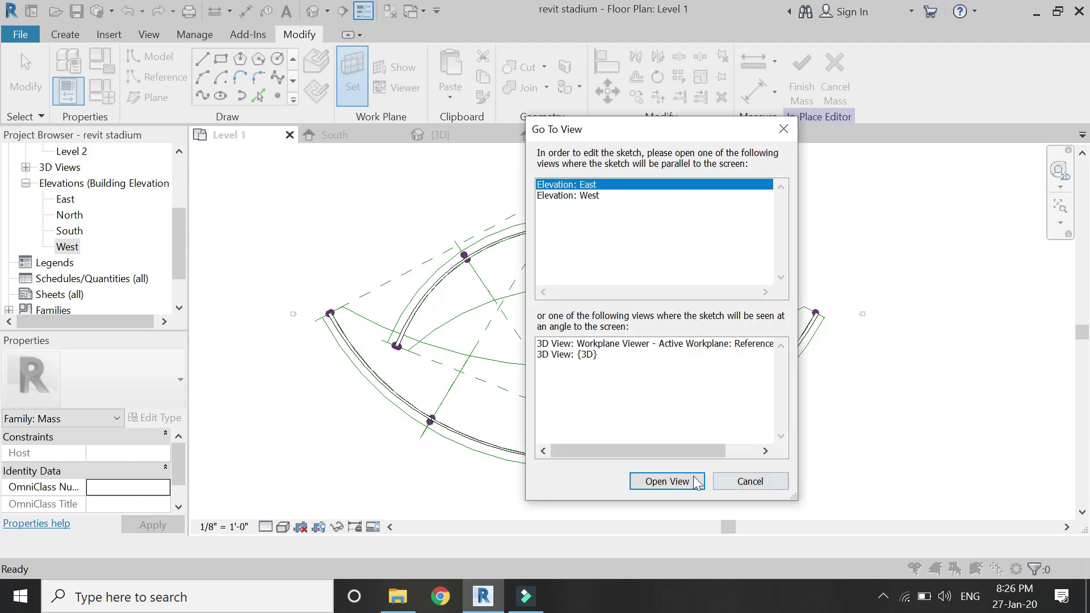
click(668, 482)
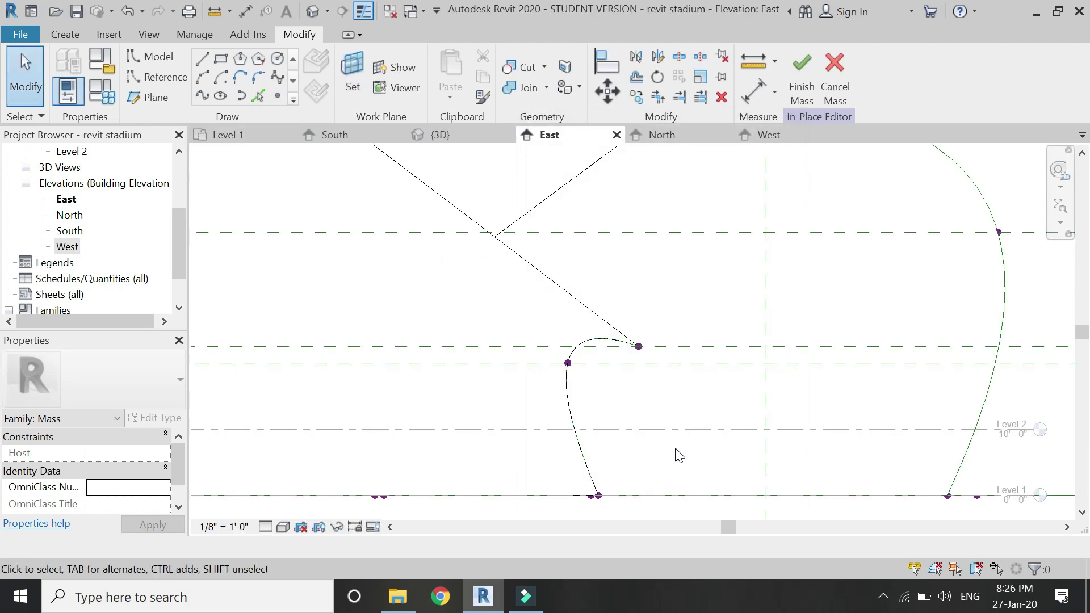
Check the active work plane of the {3D} view in the workplane viewer and close the viewer
click(441, 135)
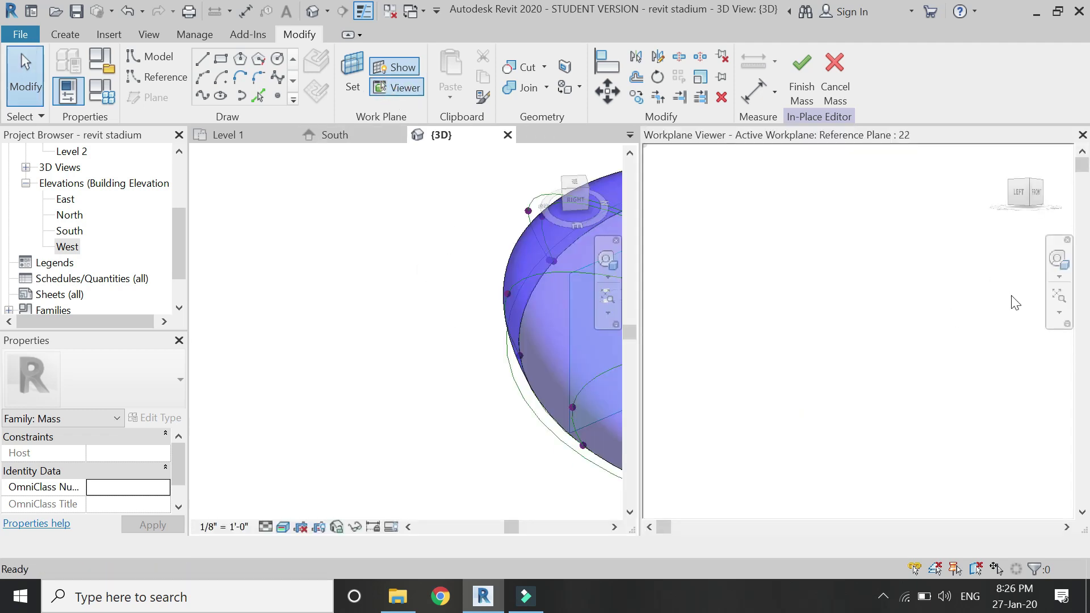
click(1060, 296)
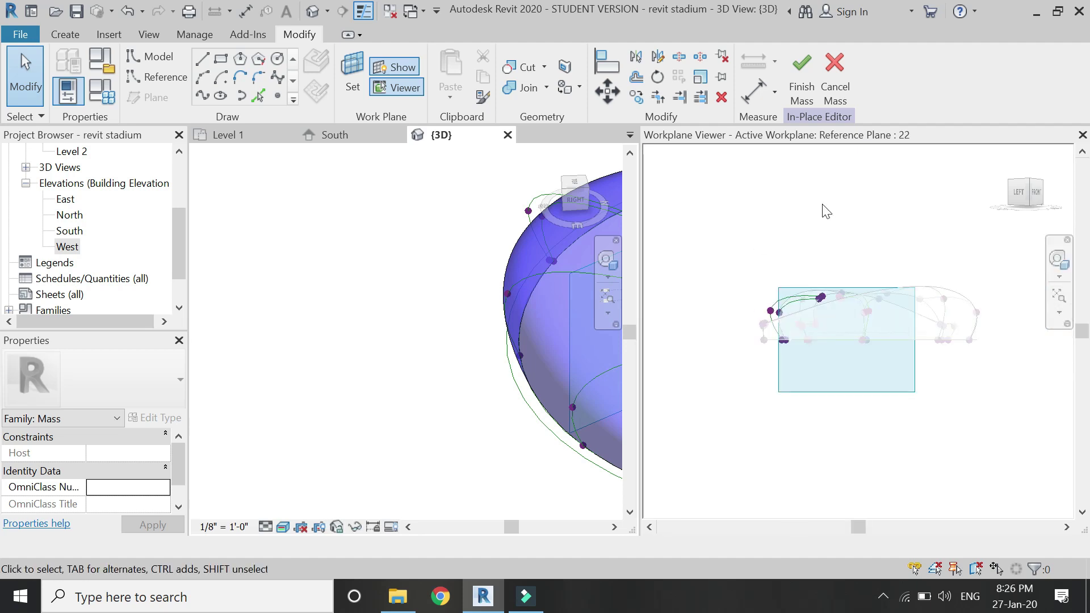
click(397, 87)
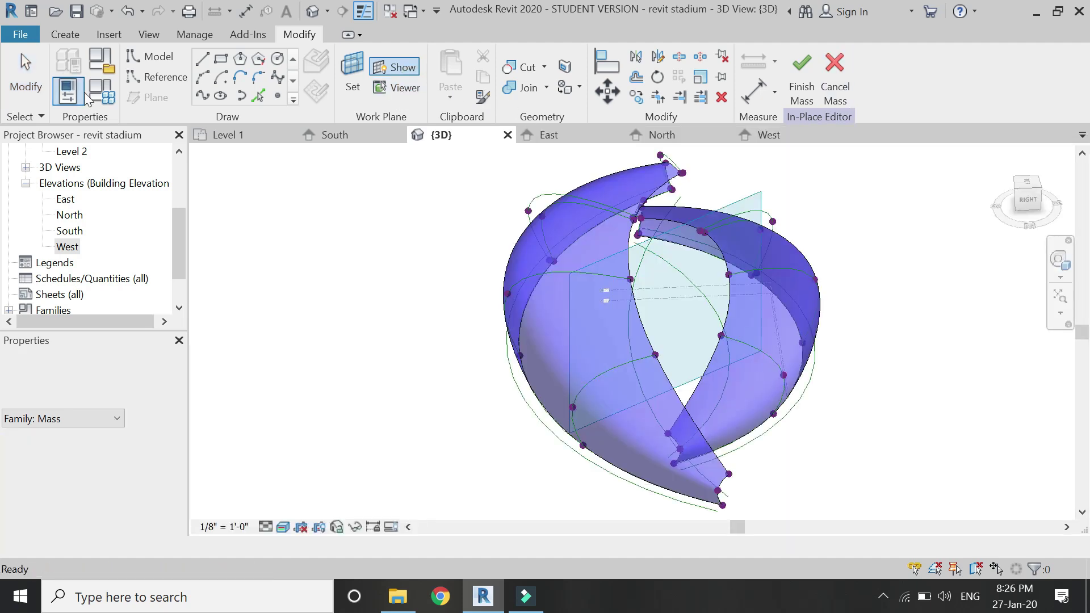
From the Level 1 plan, set the work plane to Reference Plane : 3 and open it in the {3D} view
click(231, 135)
click(353, 76)
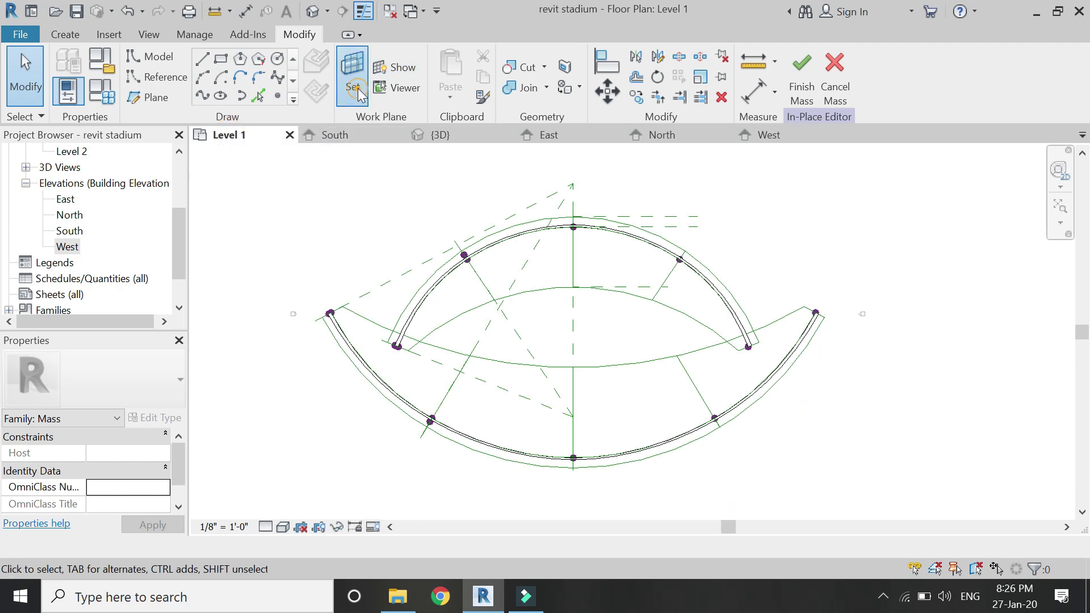
click(840, 385)
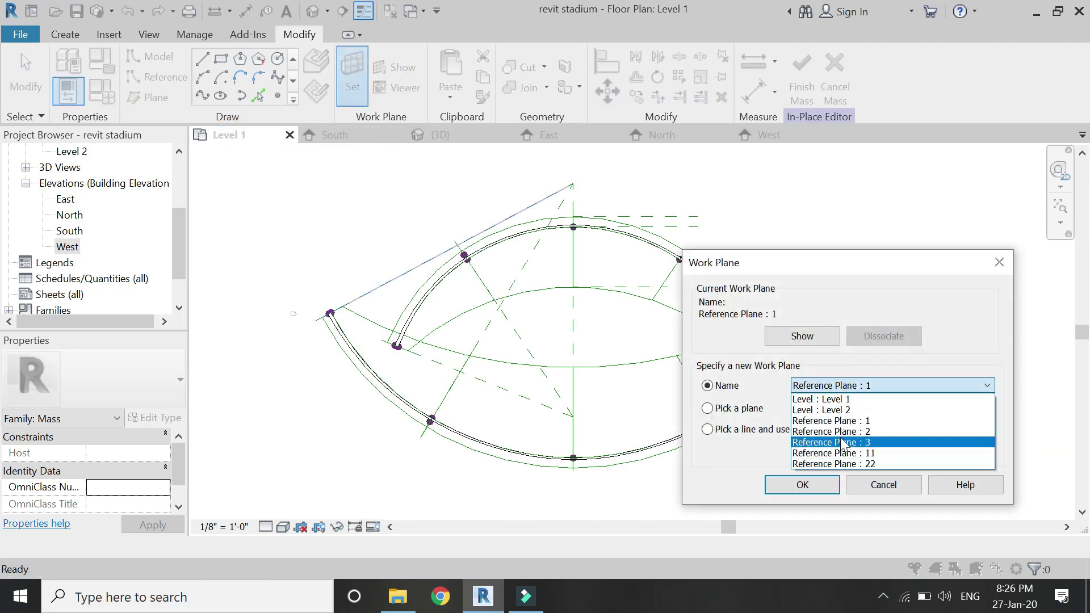
click(845, 442)
click(829, 487)
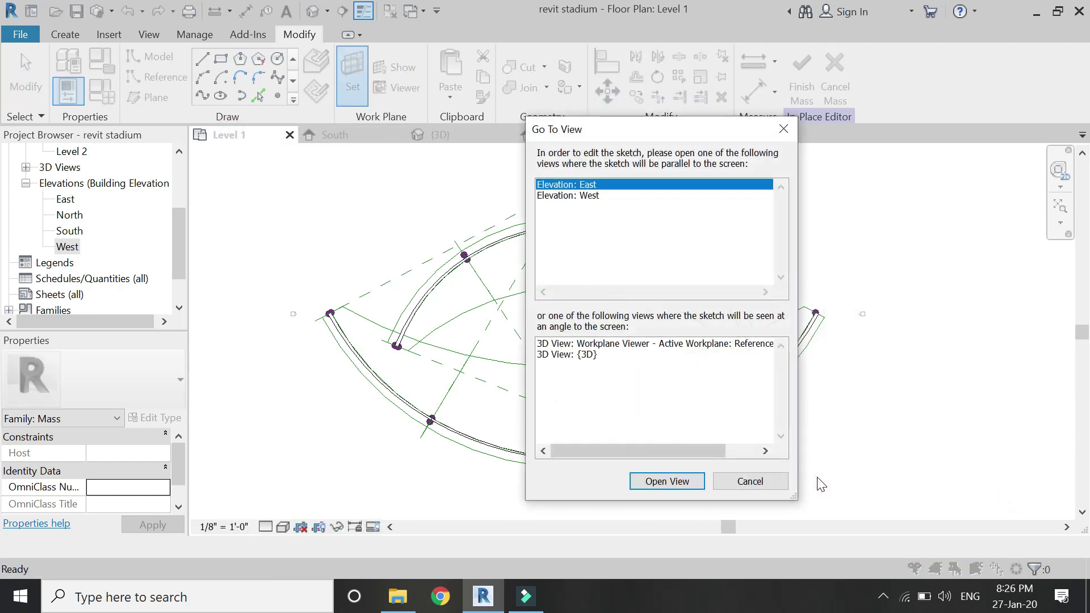
click(585, 358)
click(667, 481)
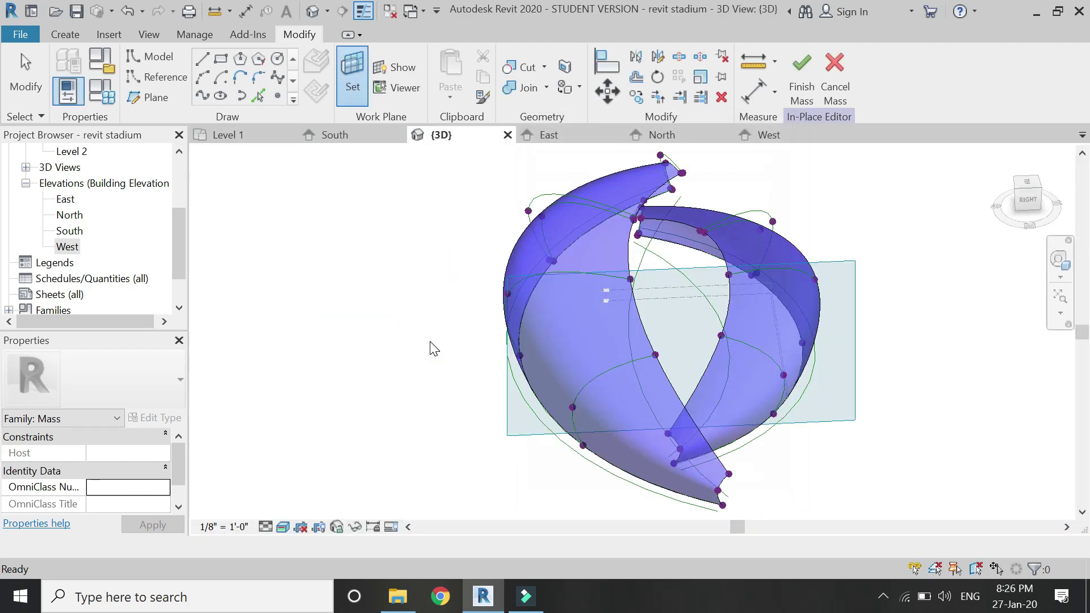
Show Reference Plane : 3 in the workplane viewer and copy the larger shell's outer profile a short distance outward and up
click(392, 89)
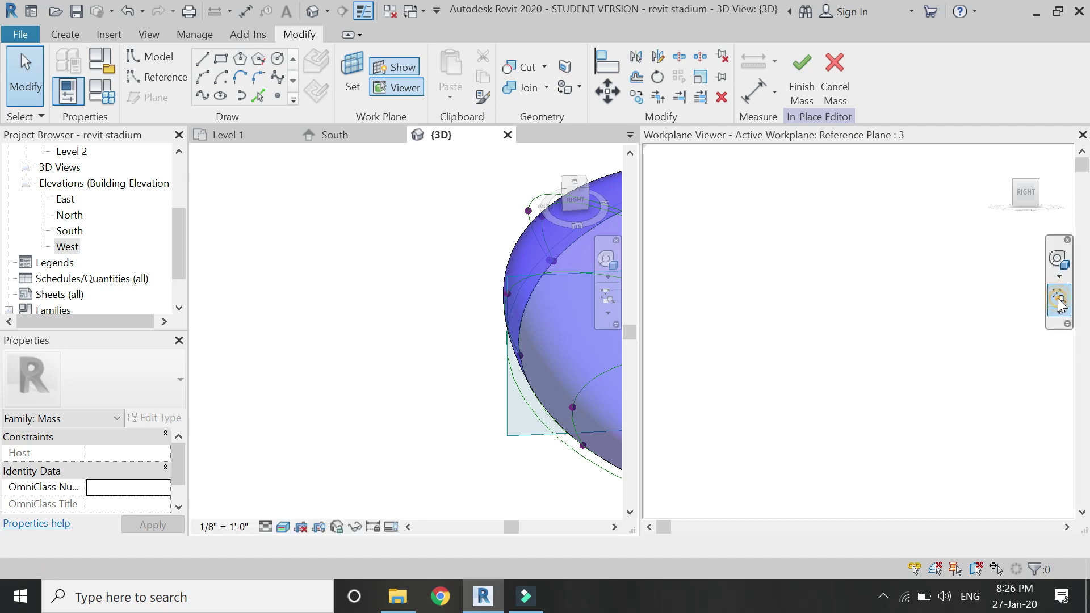
click(1059, 298)
scroll(733, 296, up, 4)
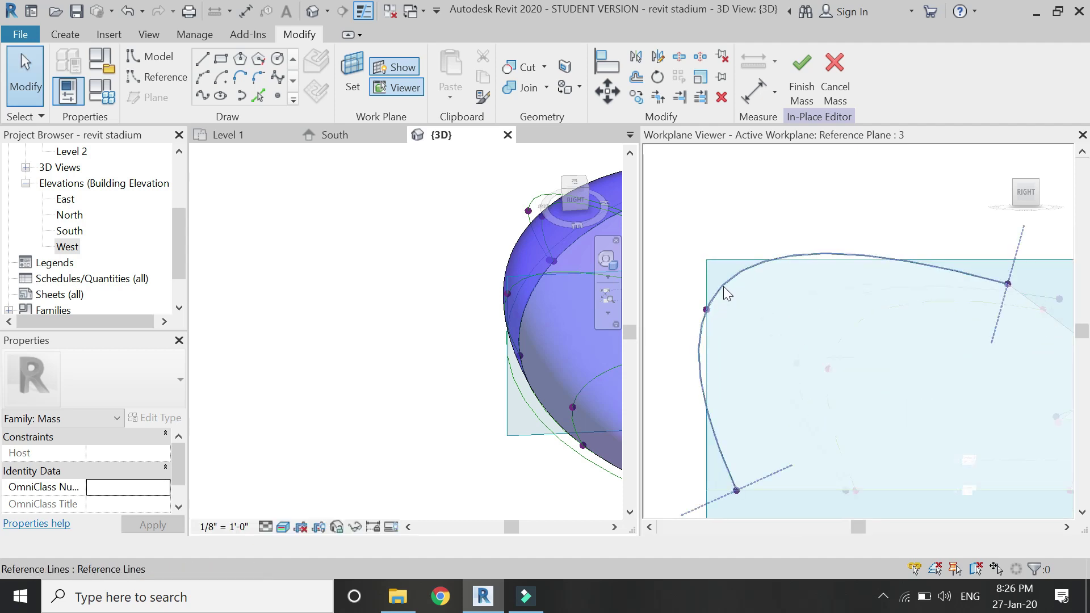
click(724, 285)
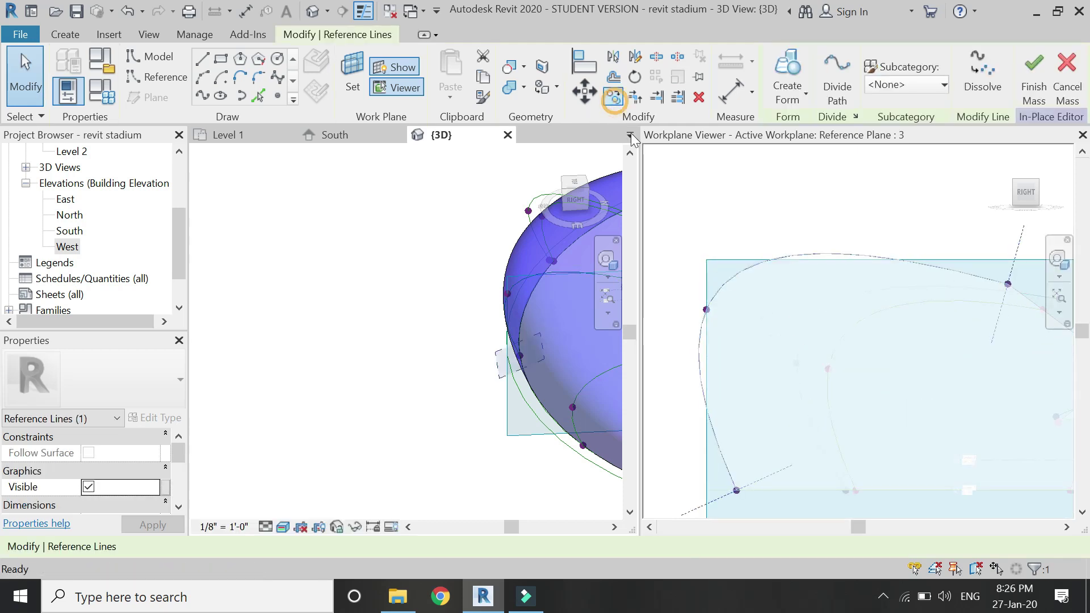
click(732, 307)
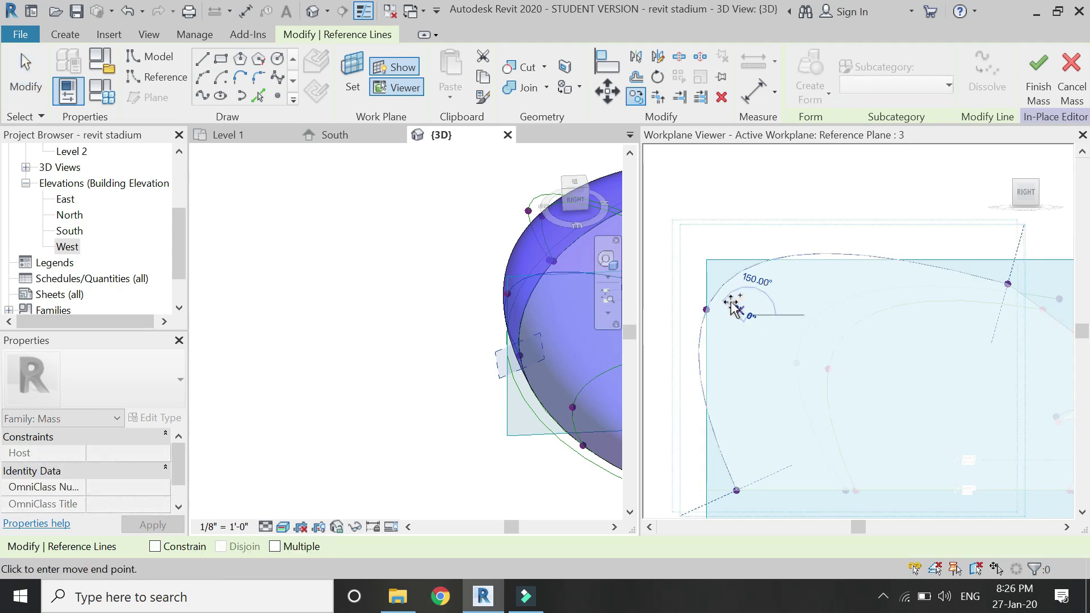
click(724, 298)
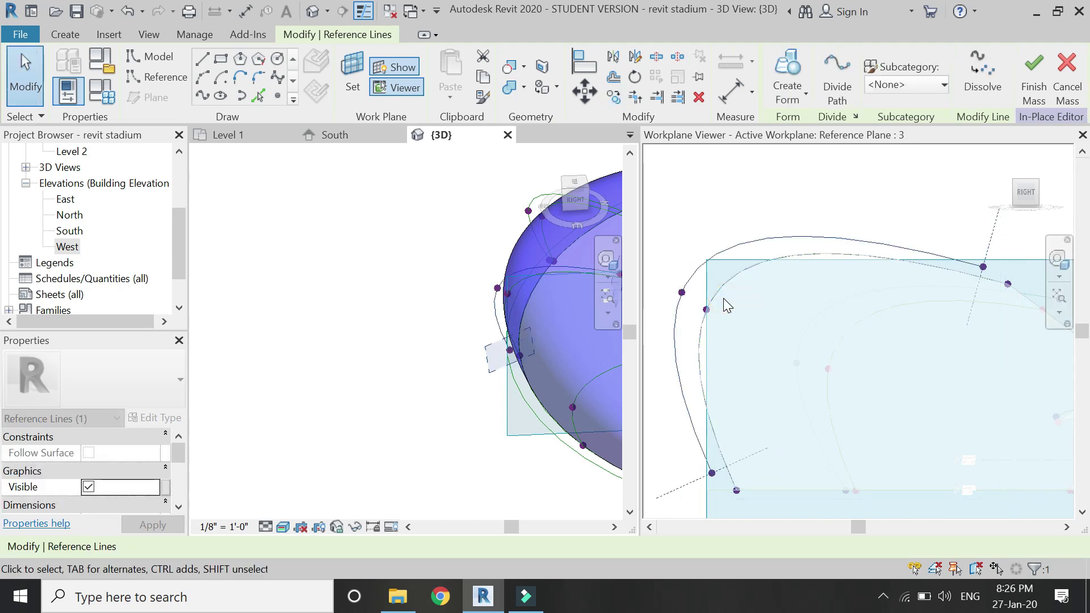
Move the copied profile's lower endpoint down to the base line and inward, just outside the original's lower endpoint
scroll(746, 172, down, 1)
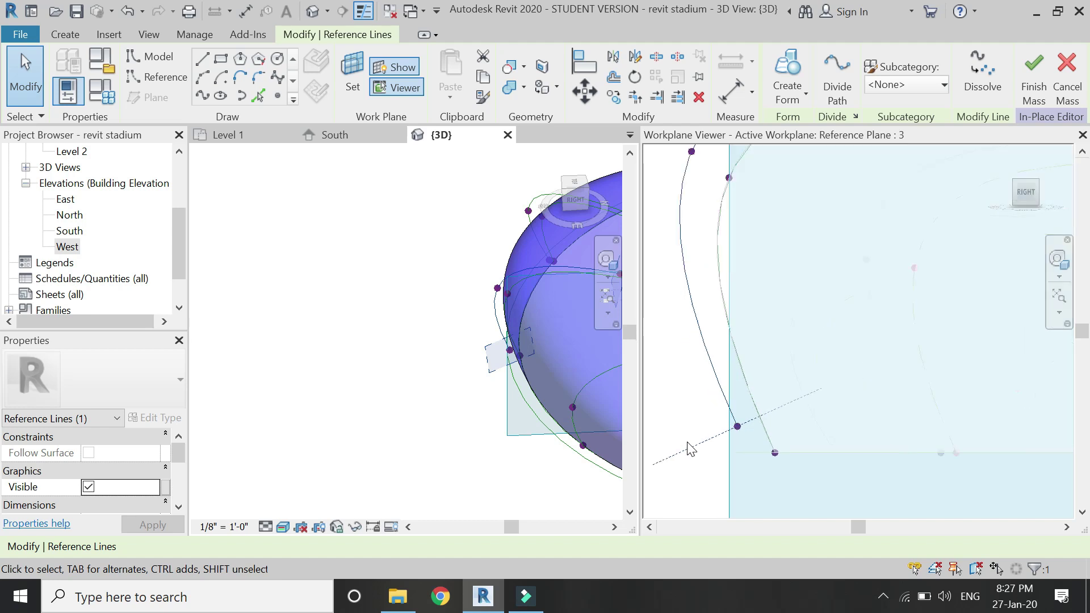
scroll(692, 448, up, 2)
click(758, 425)
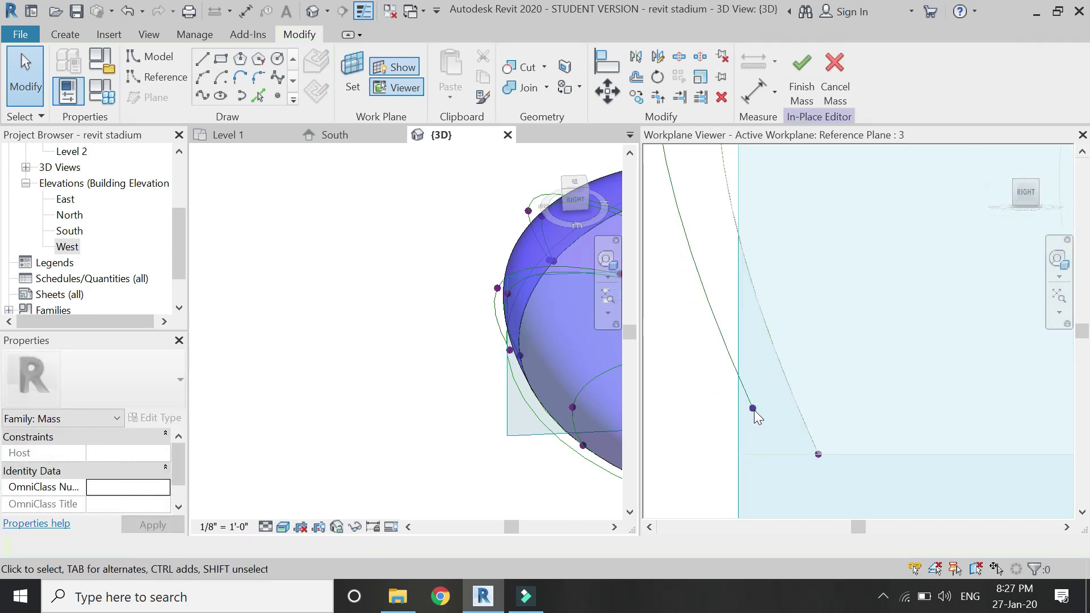
drag(725, 265, 687, 312)
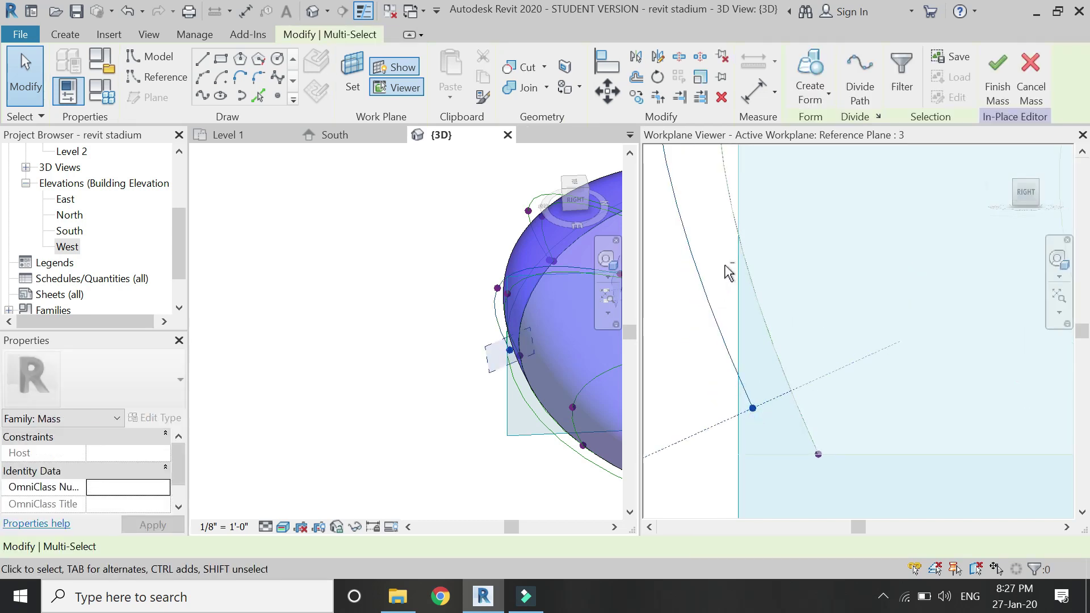
click(750, 437)
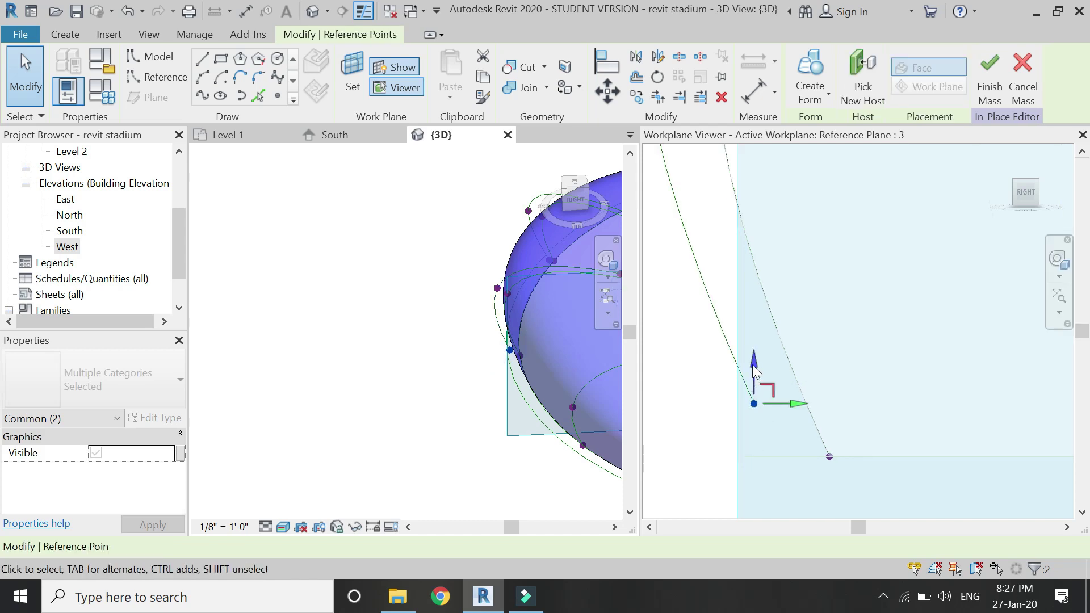
drag(758, 375, 830, 469)
scroll(750, 476, down, 3)
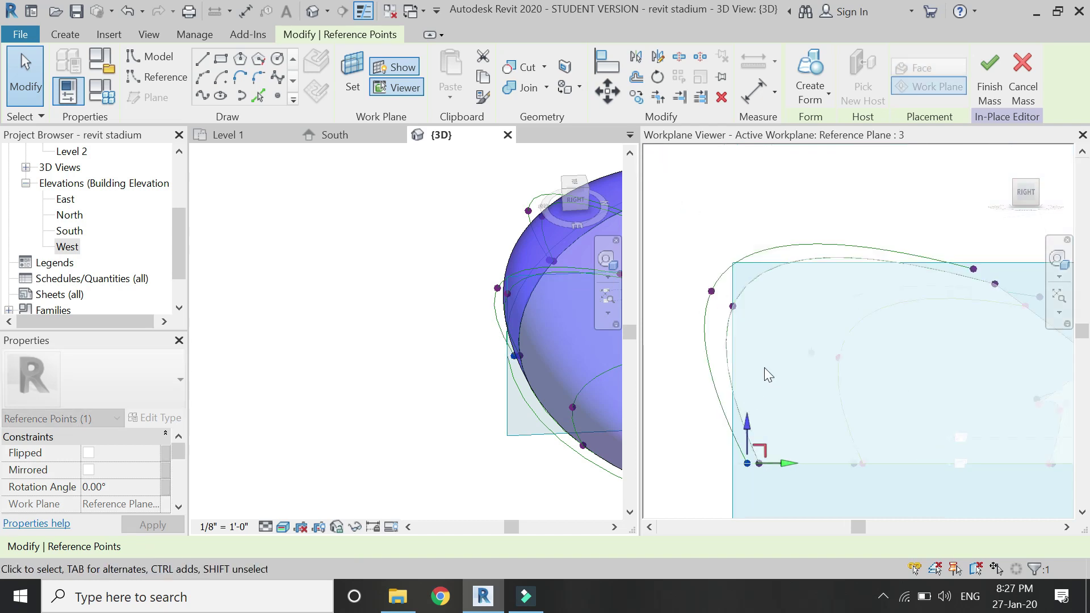
Move the copied profile's upper endpoint inward and slightly down, keeping it just above the original's upper endpoint
scroll(1003, 261, up, 4)
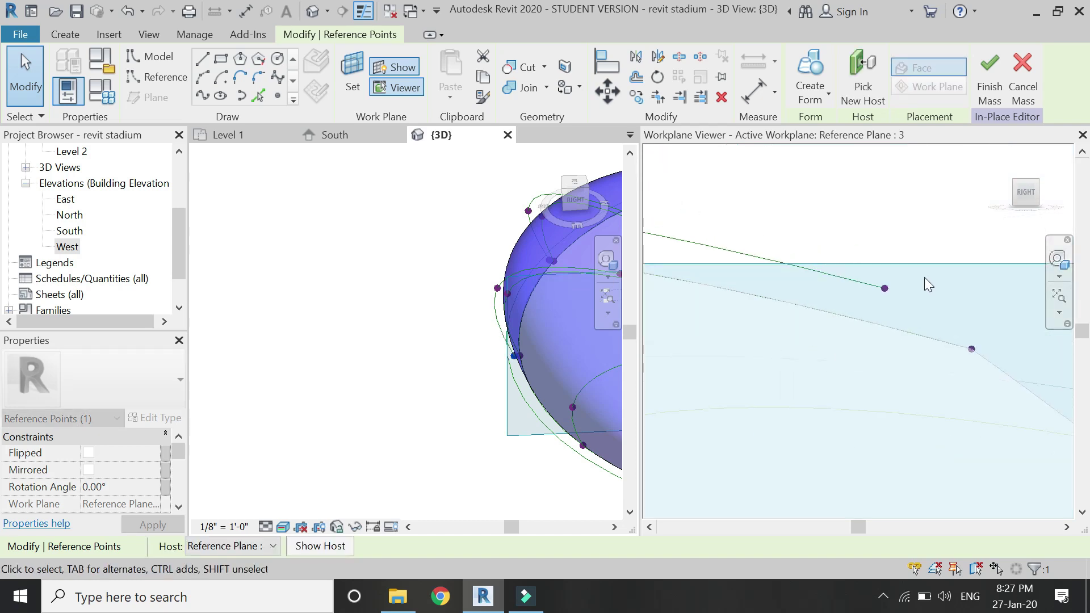
click(909, 273)
click(851, 276)
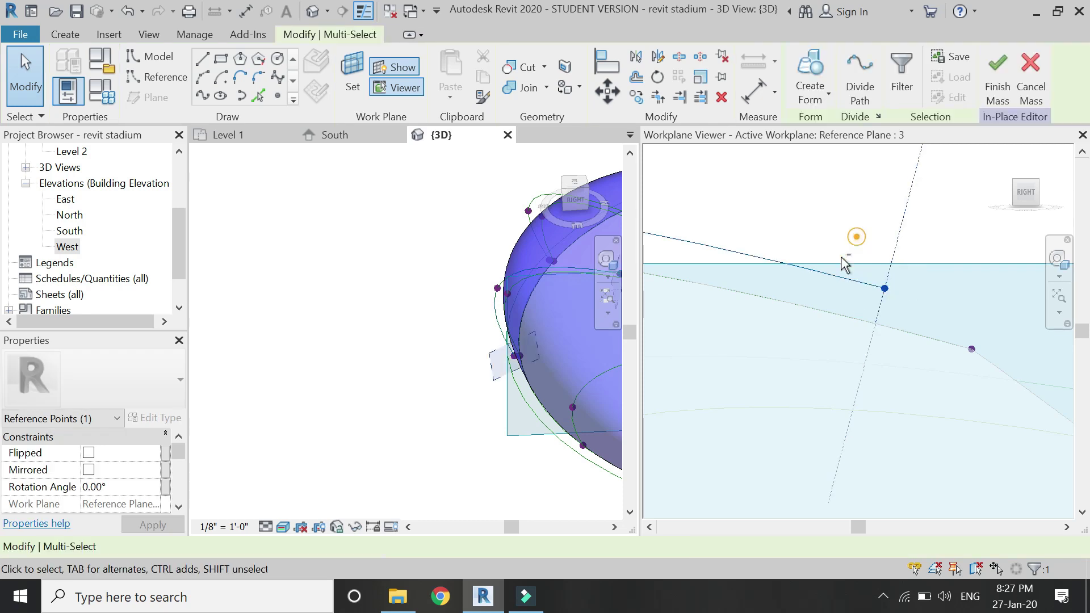
click(885, 289)
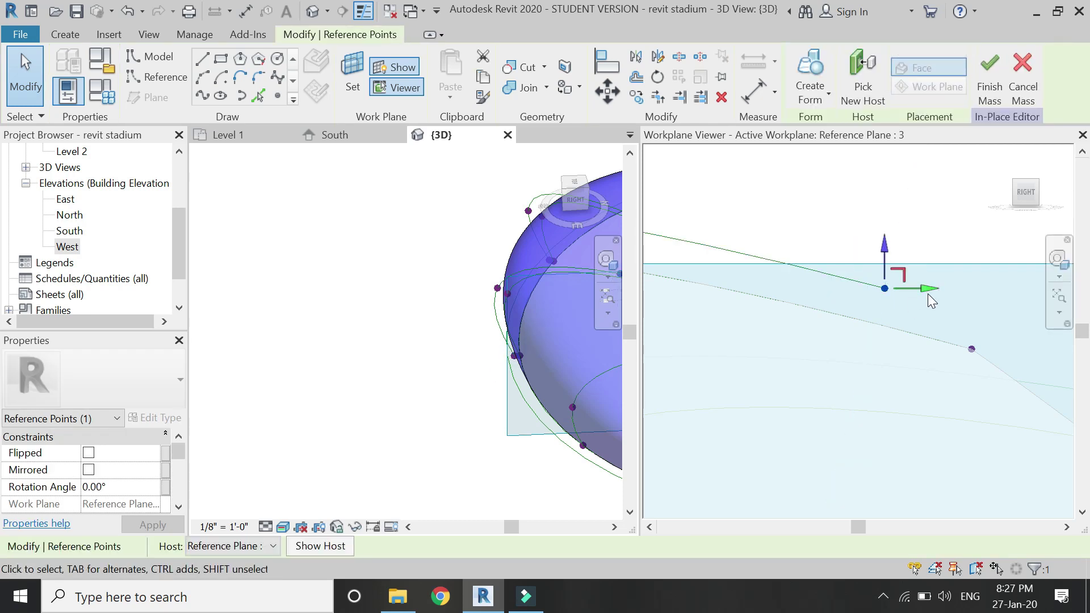
drag(986, 310, 1014, 316)
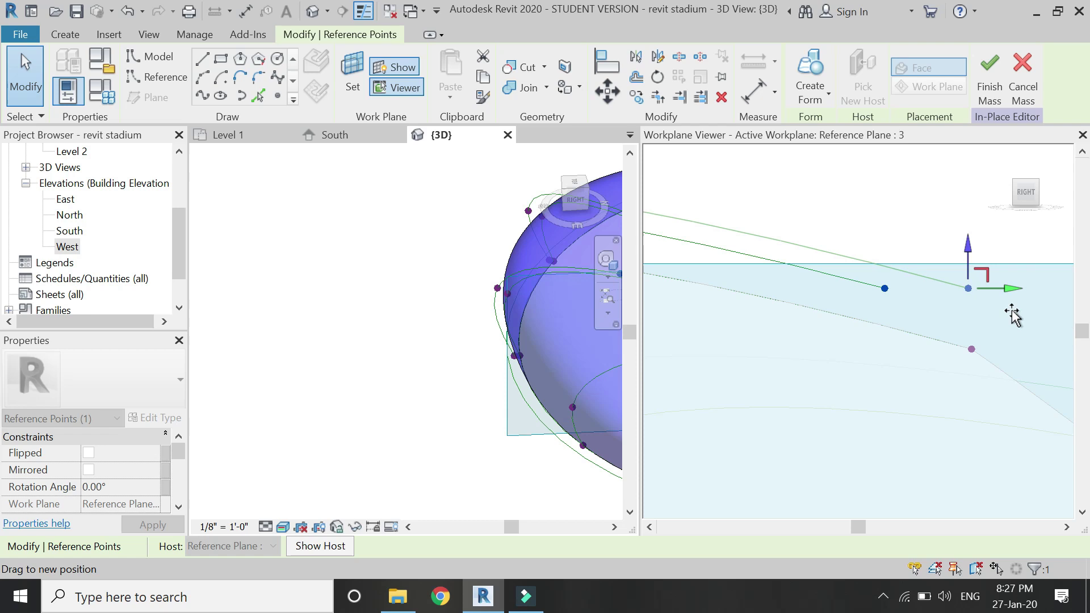
drag(971, 247, 983, 287)
drag(1012, 327, 1023, 328)
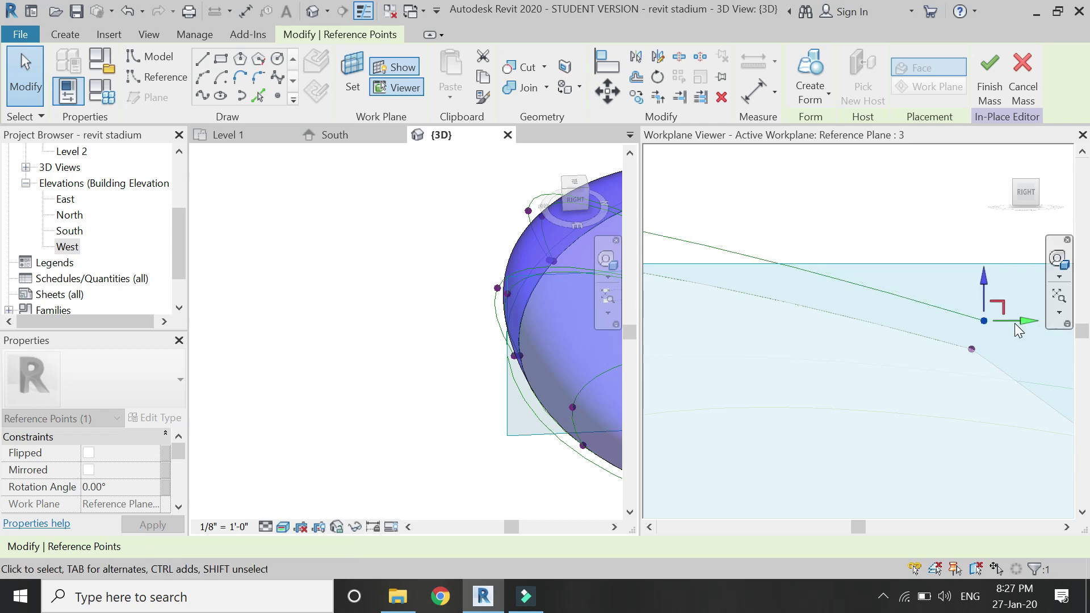
key(ctrl+z)
key(ctrl+z)
key(ctrl+z)
Move the copied profile's middle point farther outward and slightly down, widening the gap to the original curve
scroll(727, 282, up, 4)
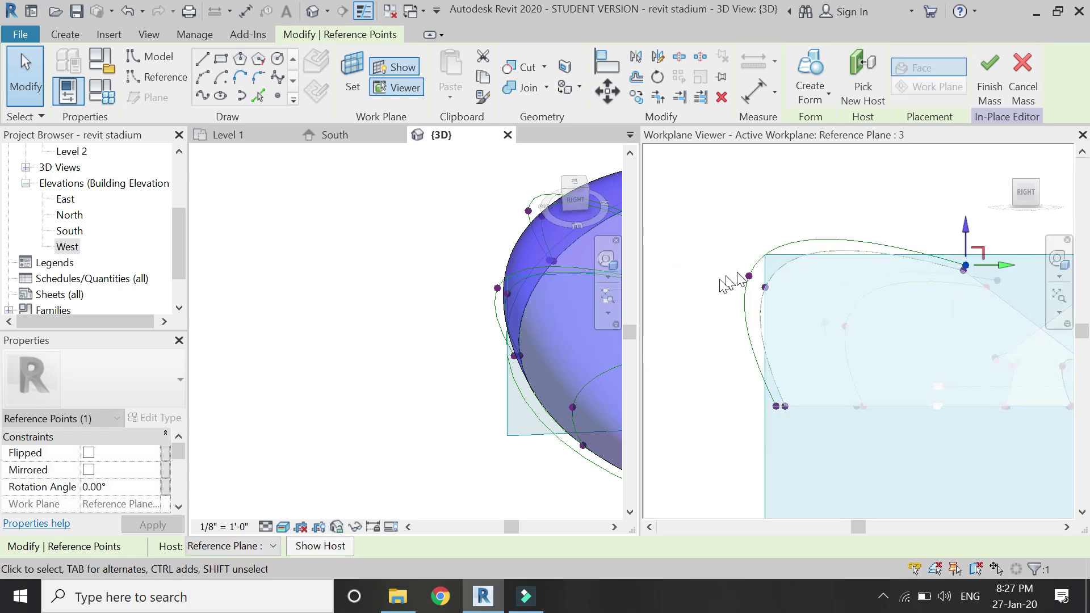
drag(793, 285, 753, 252)
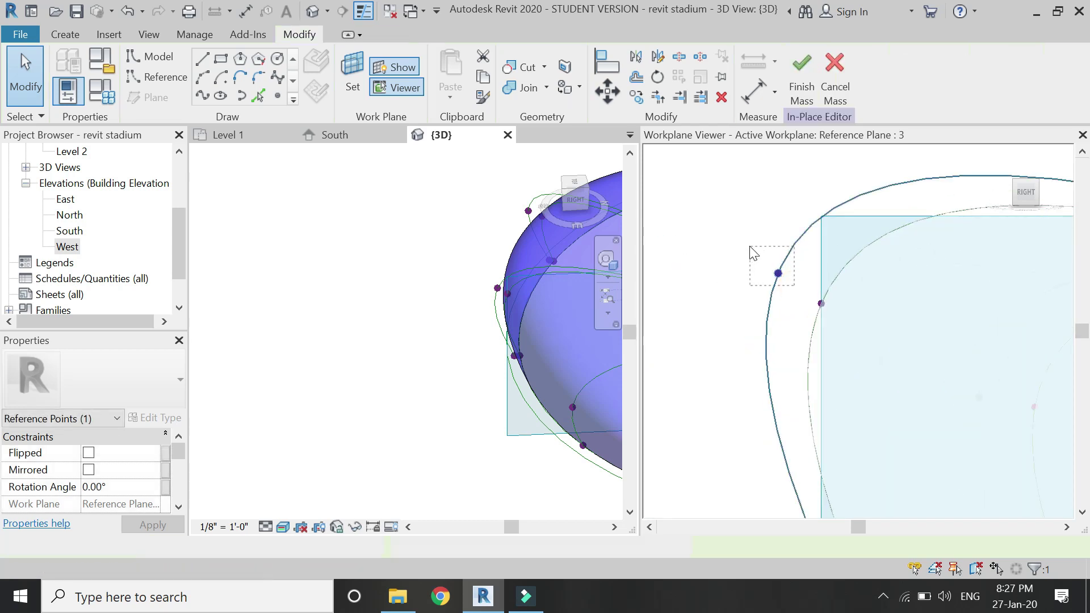
shift+click(828, 275)
drag(821, 278, 781, 267)
scroll(703, 233, down, 2)
scroll(703, 233, up, 2)
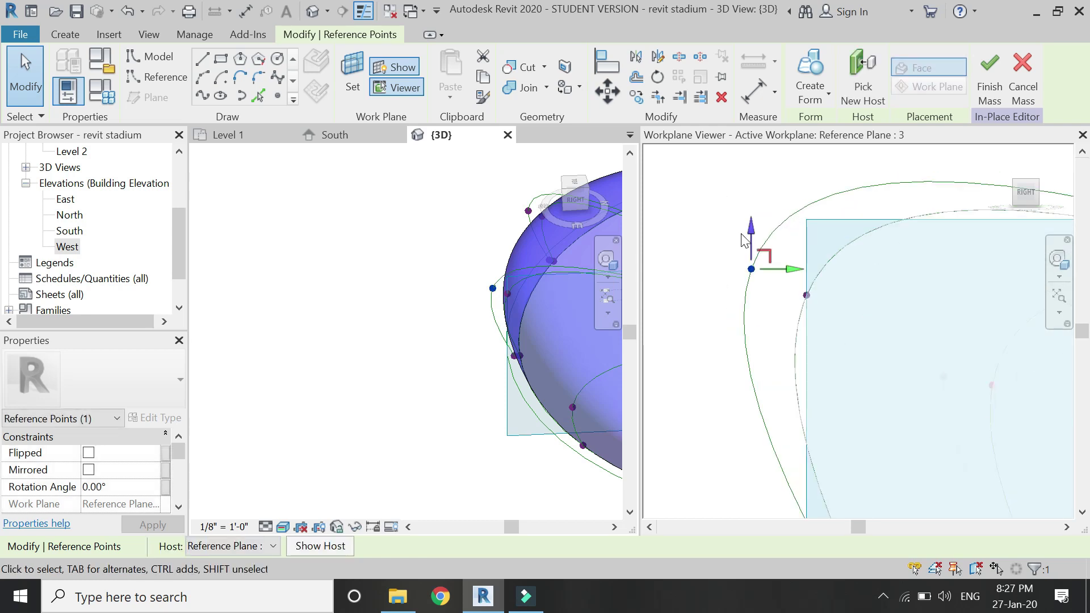
drag(754, 243, 756, 257)
scroll(684, 243, down, 2)
click(684, 243)
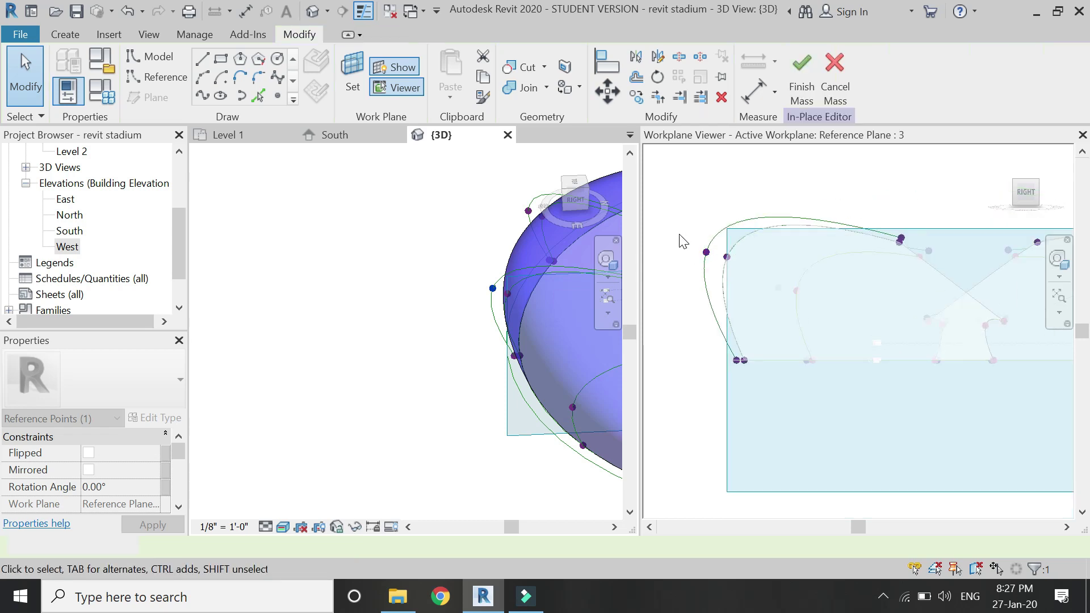
Try to select the opposite shell's profile in the workplane viewer and pick a new work plane there
scroll(932, 245, up, 1)
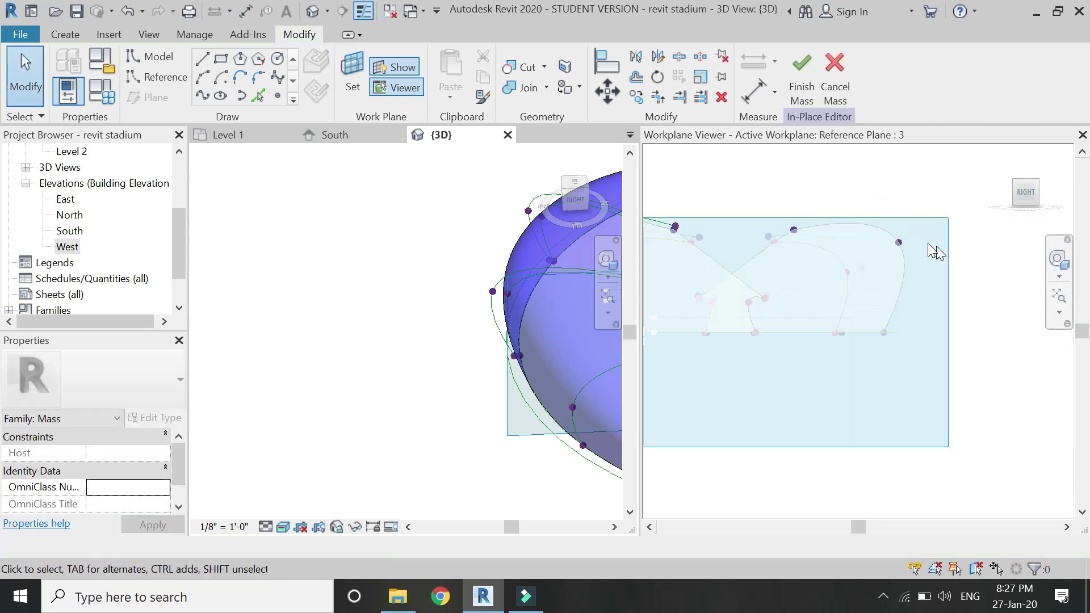
scroll(853, 230, up, 3)
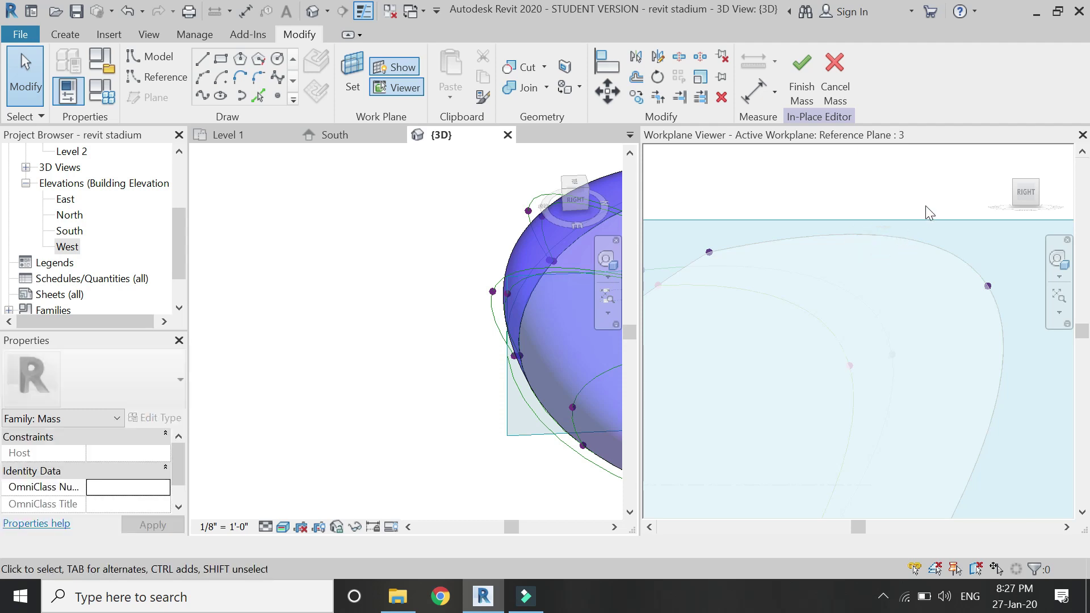
drag(941, 186, 875, 260)
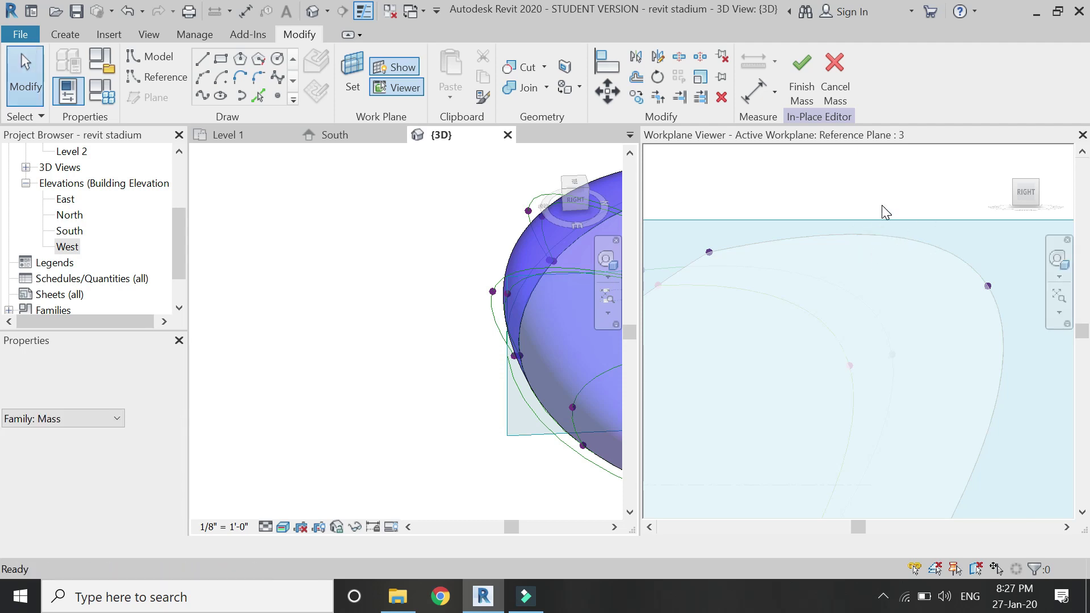
scroll(908, 227, down, 2)
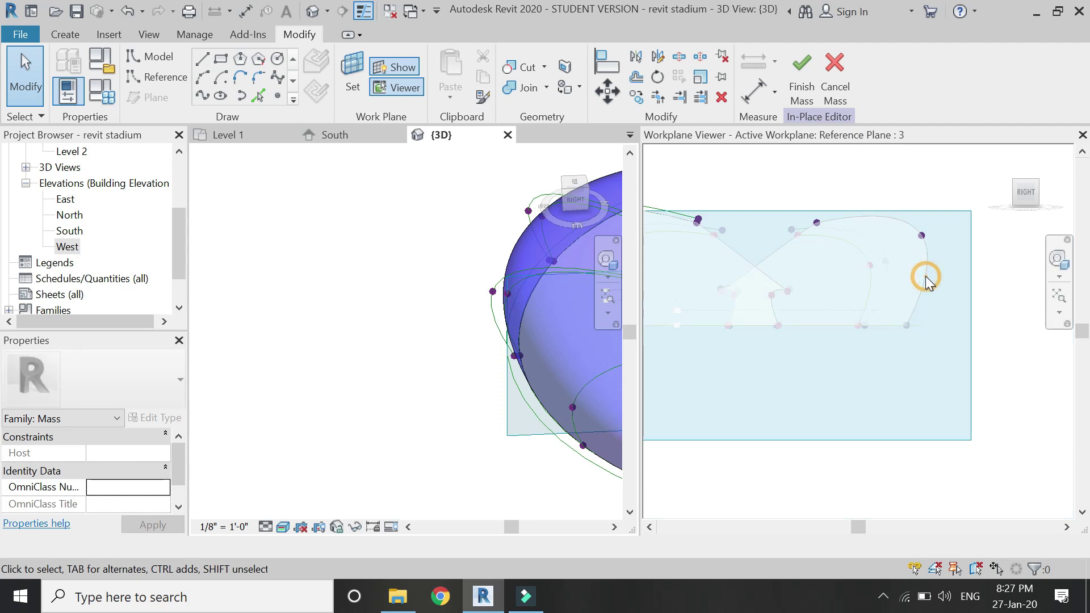
scroll(906, 253, down, 1)
scroll(854, 232, up, 2)
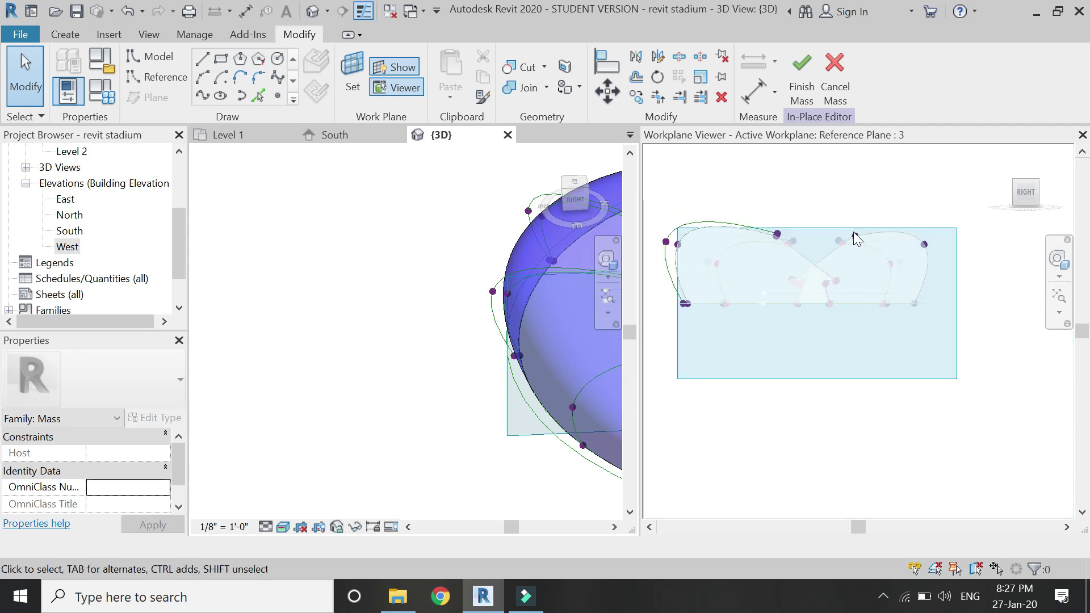
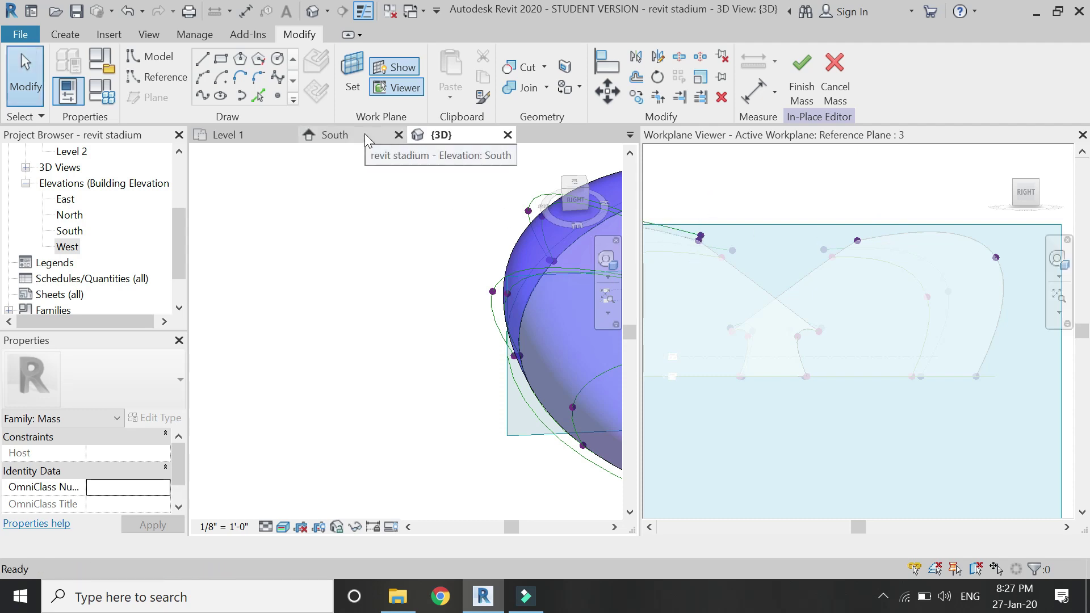
click(350, 91)
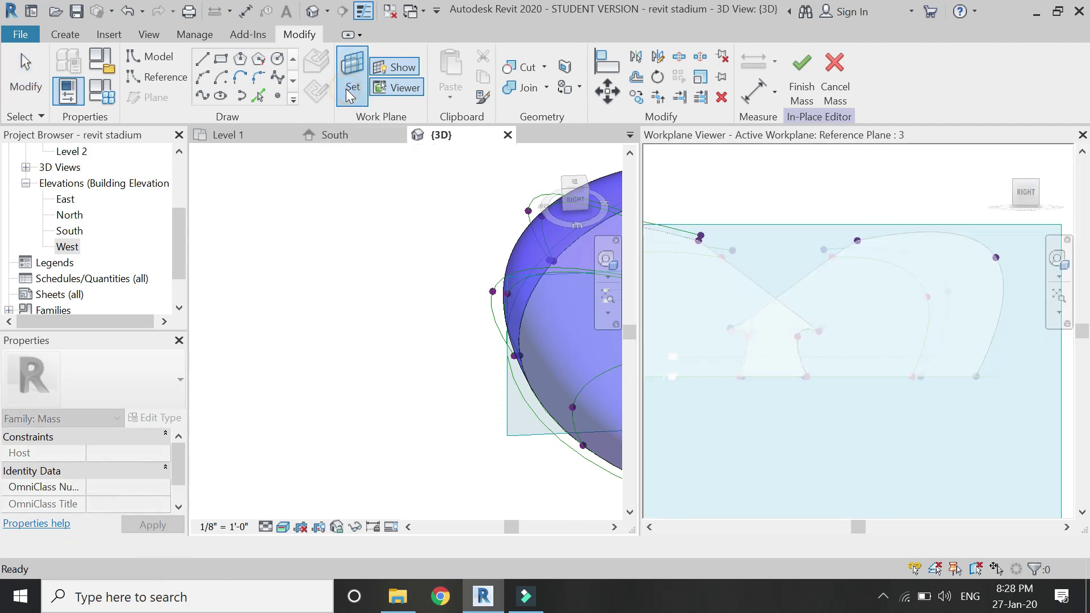
click(940, 243)
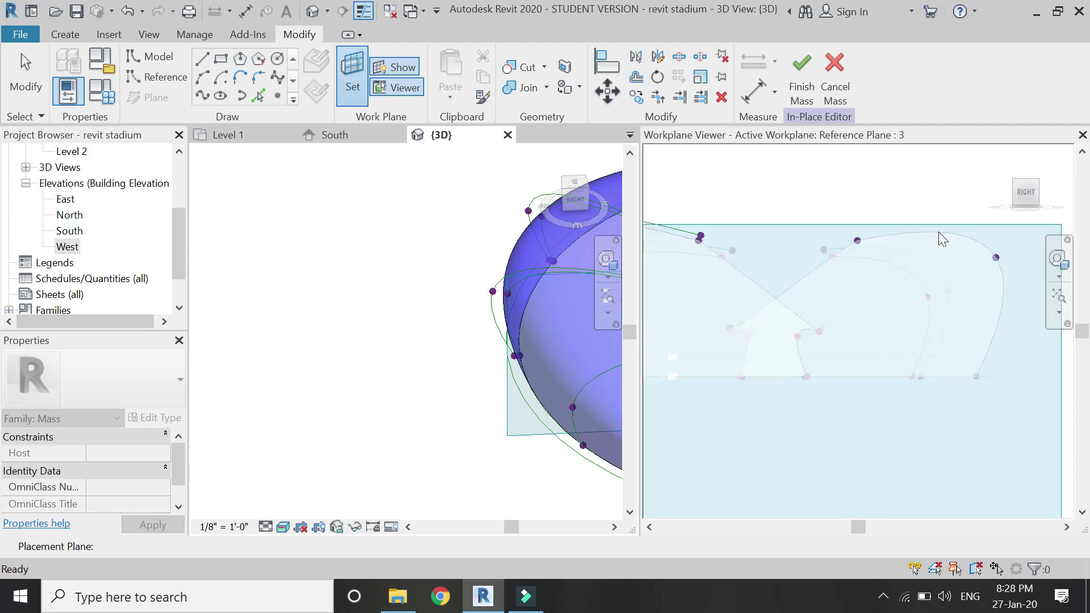
Temporarily hide the opposite shell's solid form in the East elevation so its reference profiles are exposed
click(387, 88)
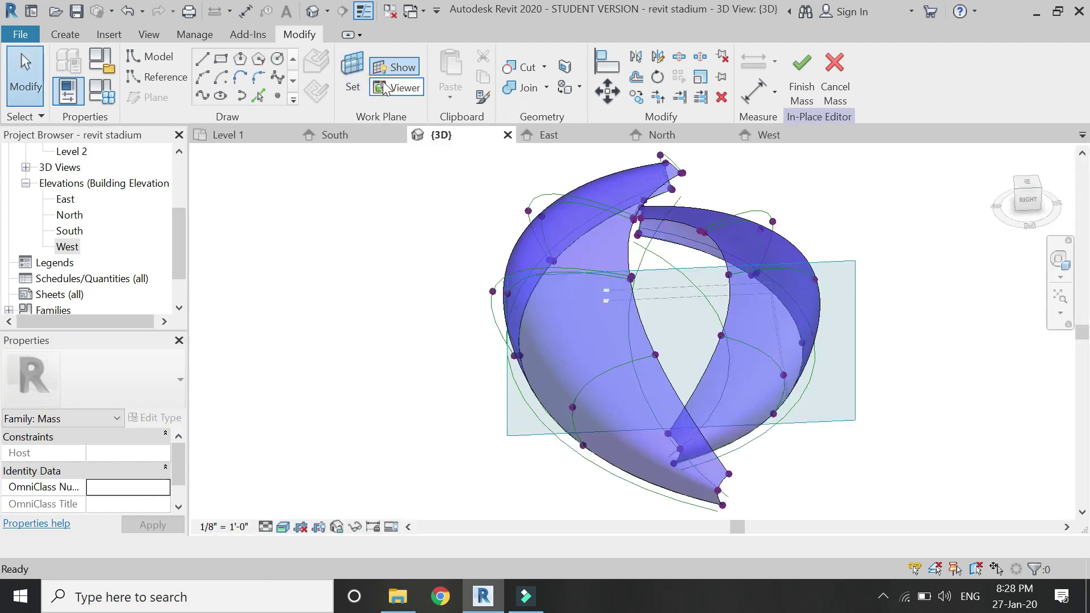
click(585, 135)
scroll(665, 381, down, 3)
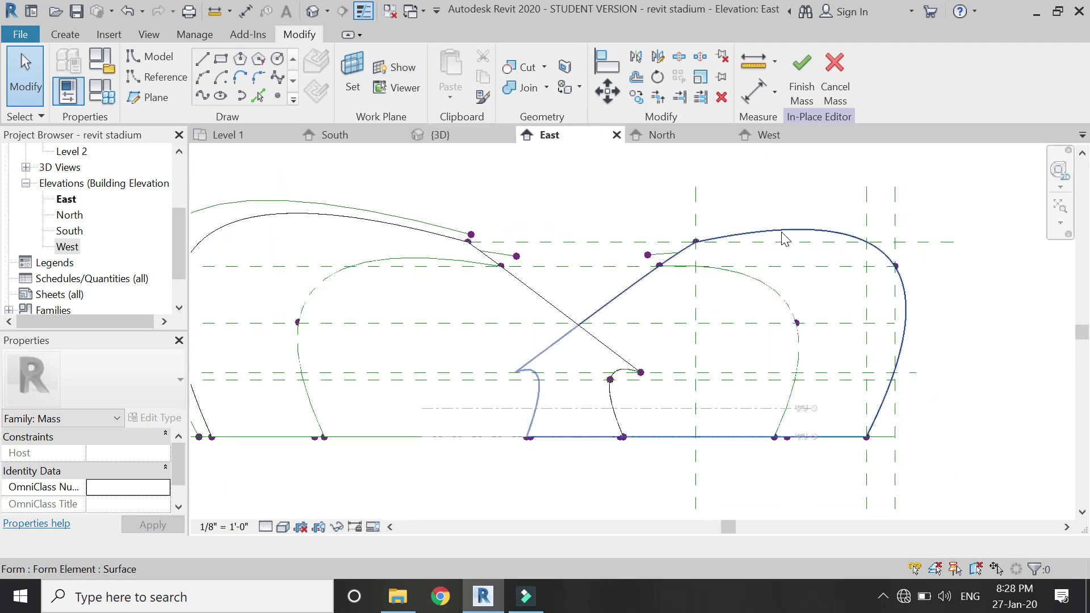
click(612, 302)
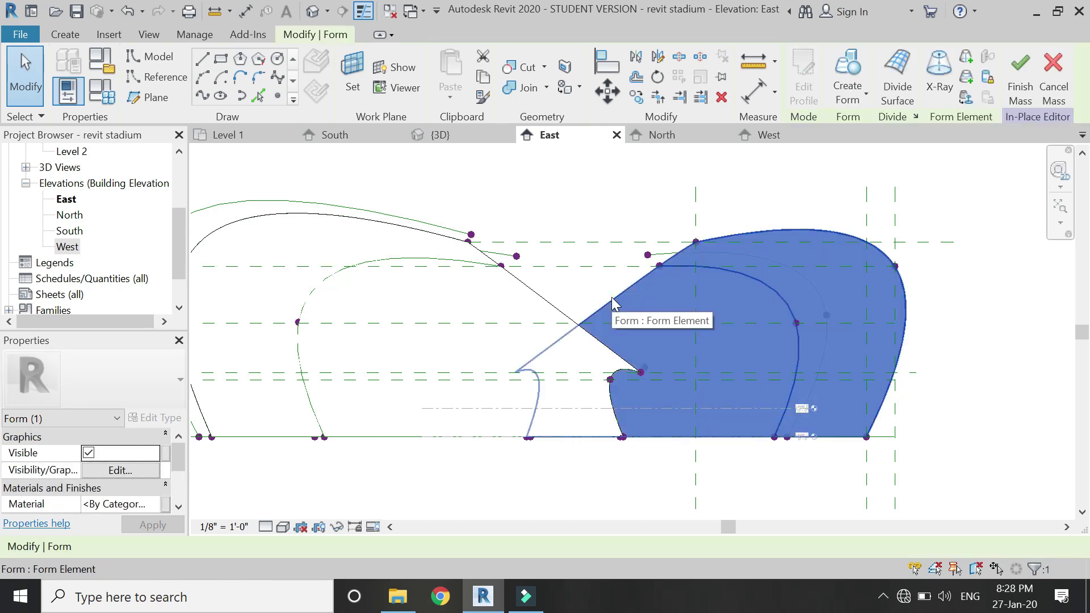
scroll(740, 264, down, 1)
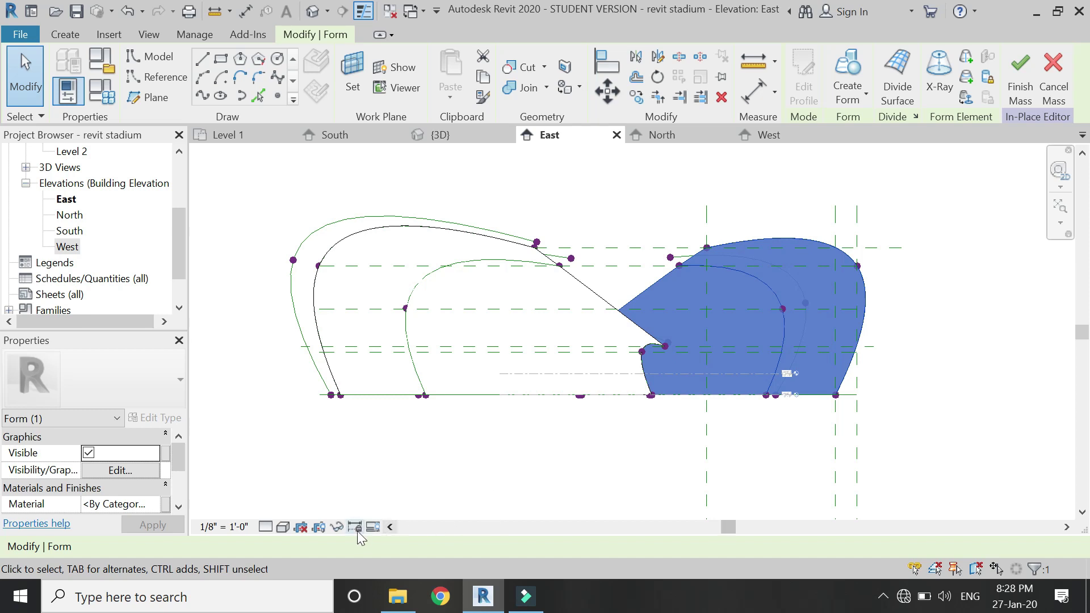
click(337, 528)
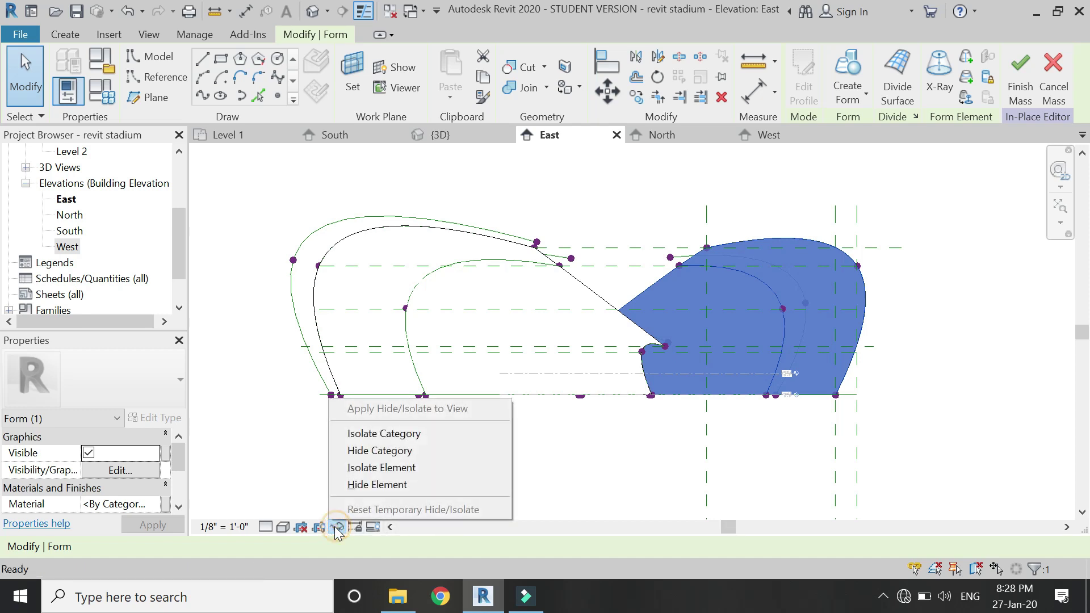
click(364, 484)
Set Reference Plane : 3 as the work plane and copy the opposite shell's outermost profile a short distance up and outward
scroll(761, 235, up, 1)
click(775, 246)
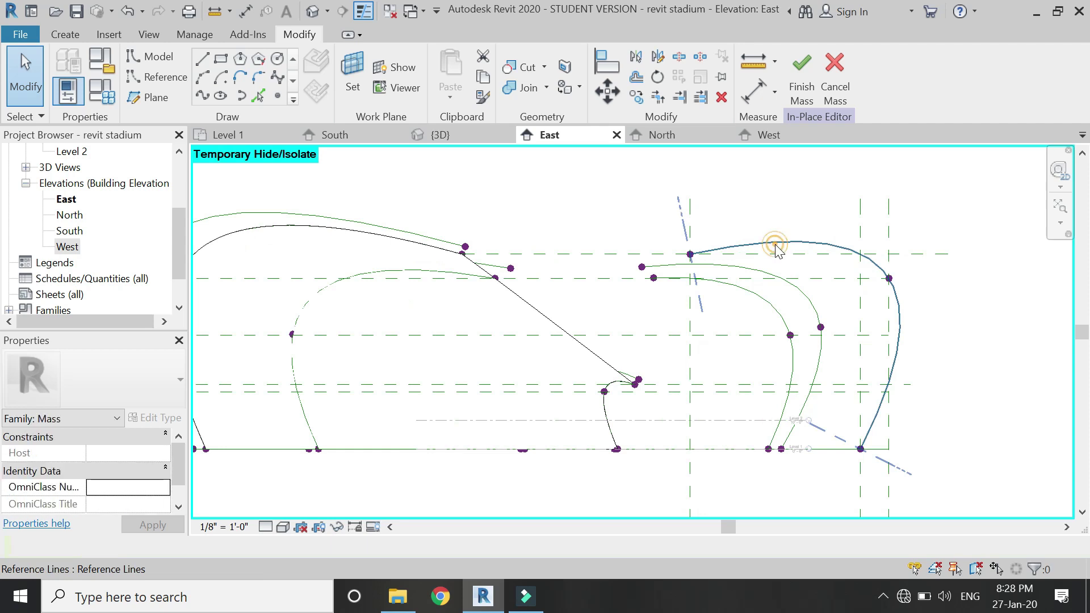
click(356, 80)
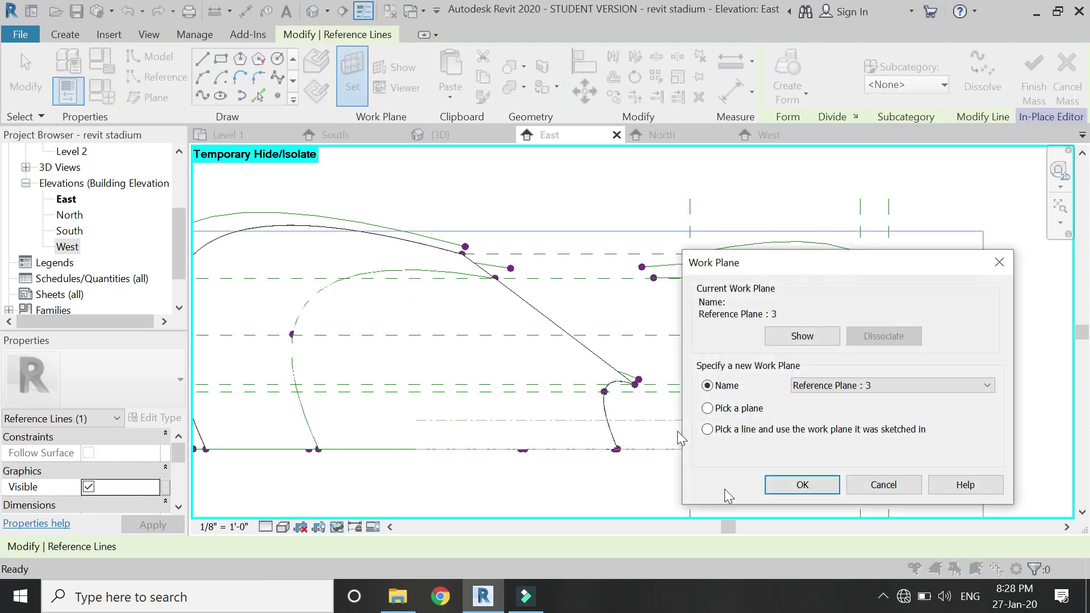
click(804, 485)
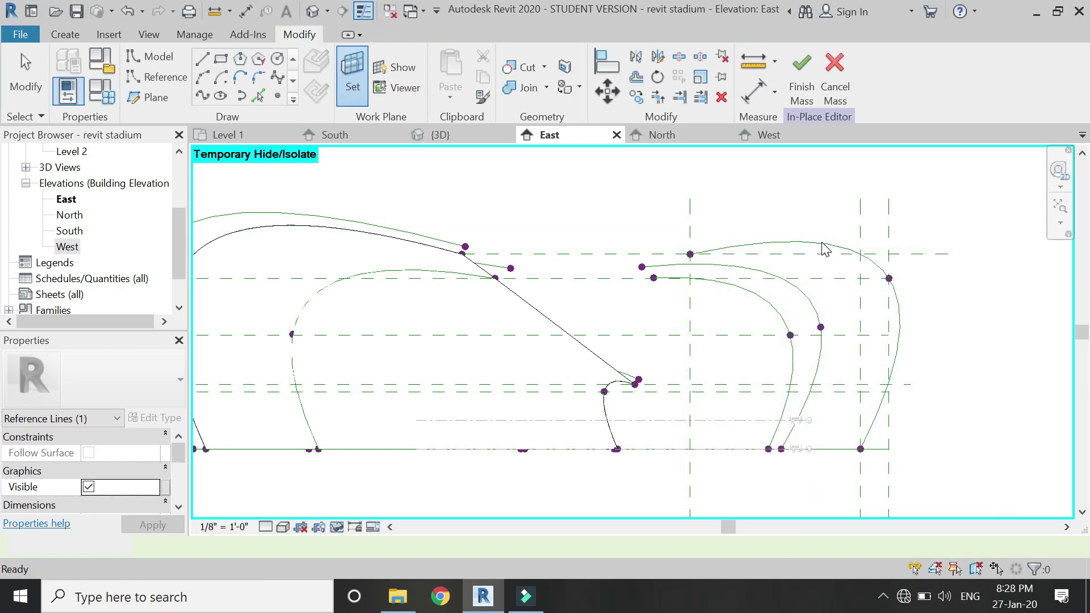
click(622, 101)
click(888, 279)
scroll(888, 279, up, 2)
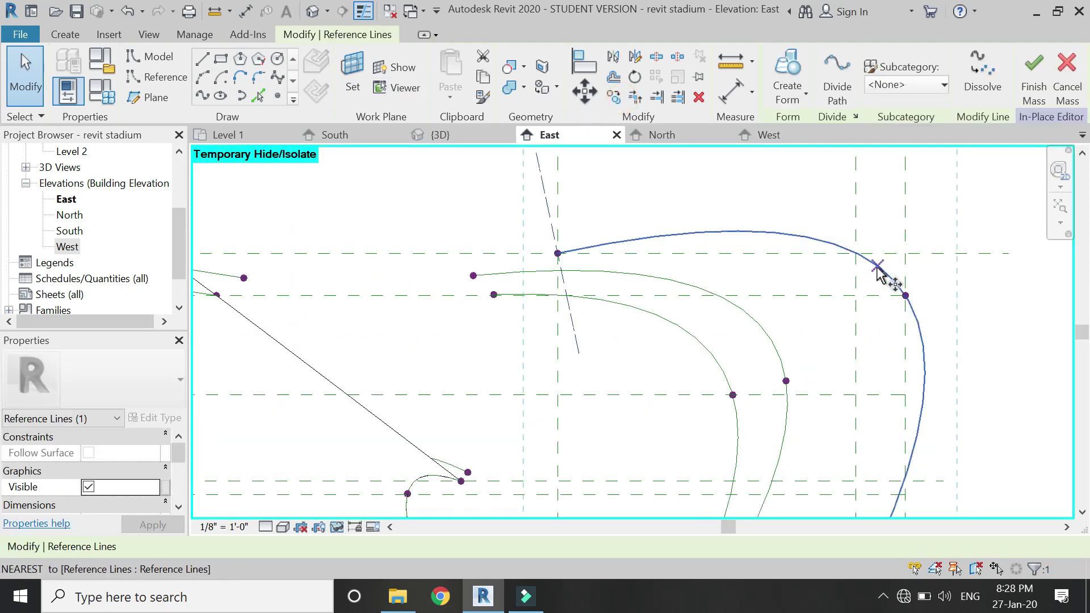
click(898, 243)
scroll(863, 196, down, 2)
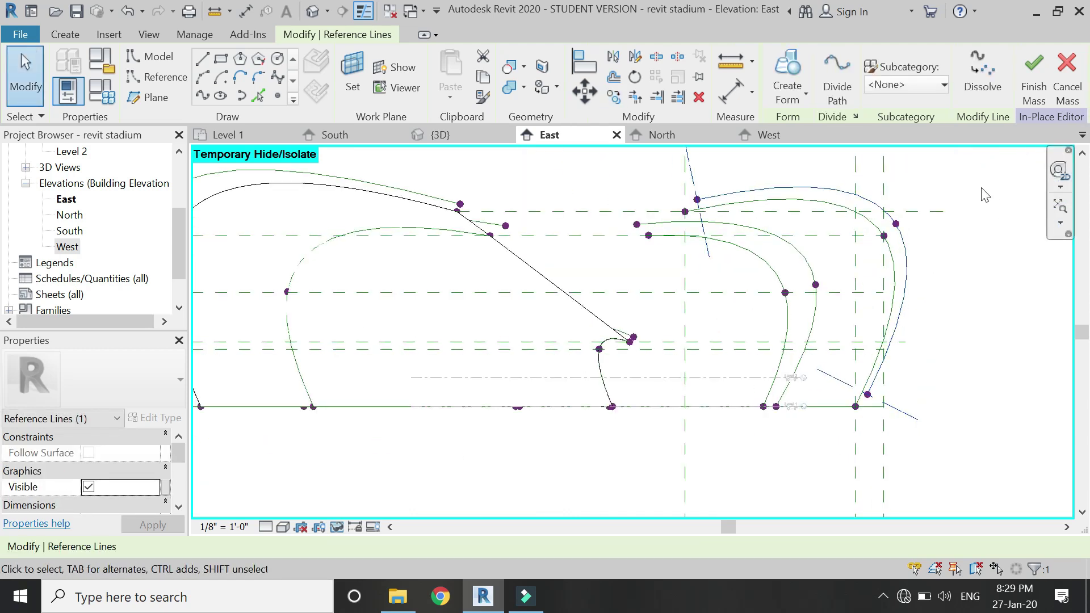
Move the new copied profile's middle point slightly outward from the original curve
scroll(903, 238, up, 5)
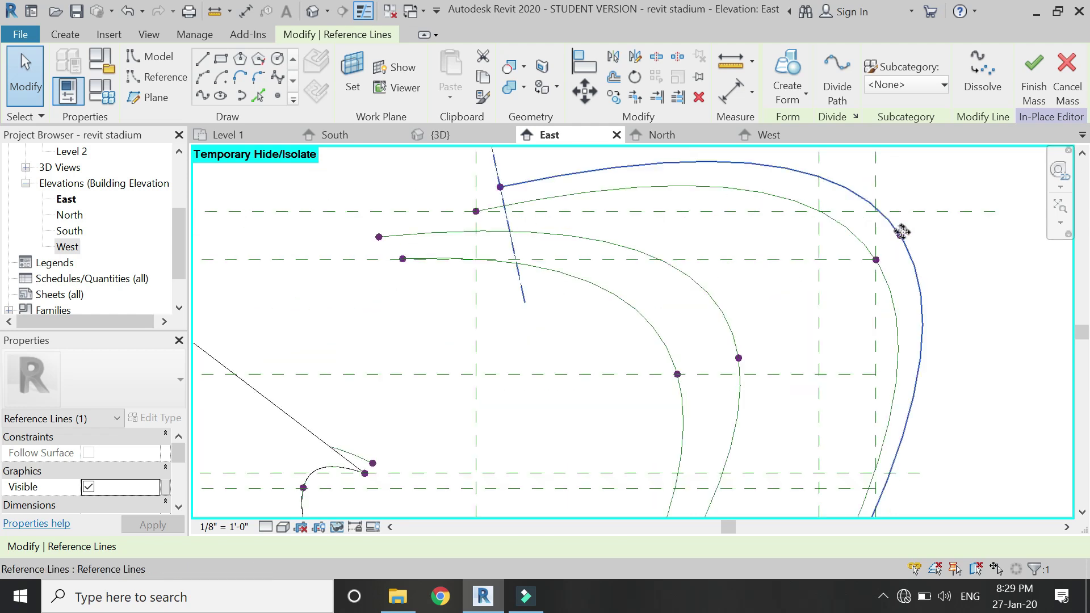
key(Escape)
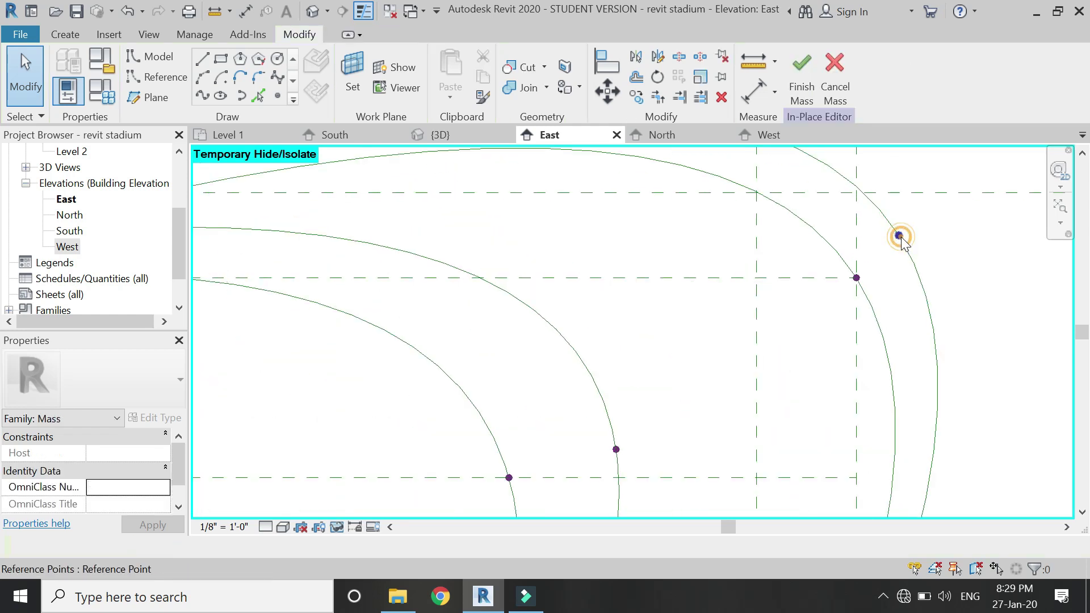
click(903, 239)
scroll(776, 358, down, 3)
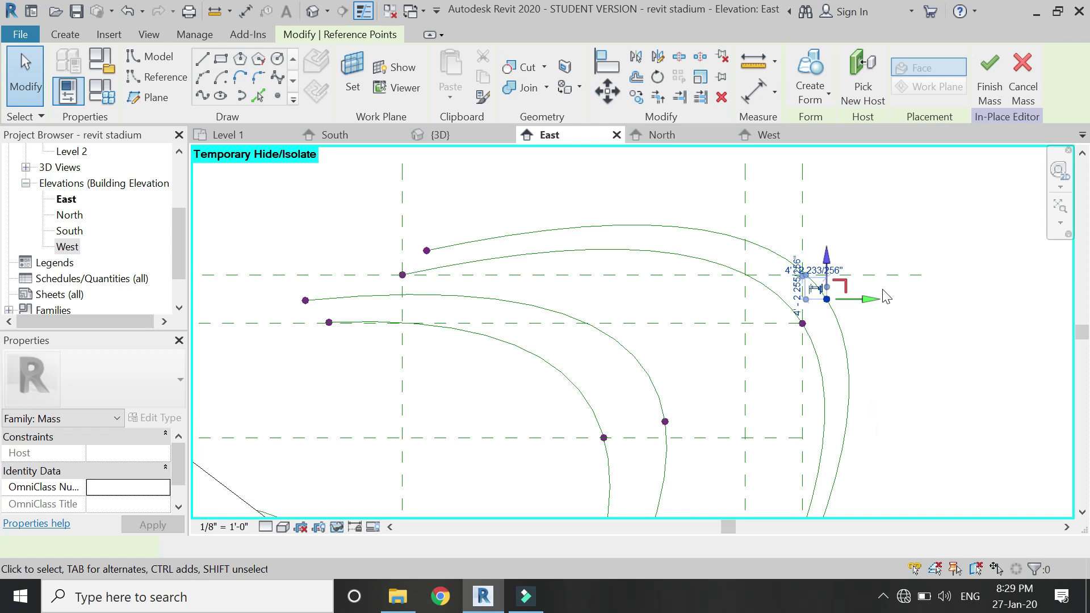
scroll(887, 295, up, 2)
drag(852, 321, 883, 320)
Move the copied profile's upper endpoint inward and slightly down so it sits just above the original's upper endpoint
scroll(572, 250, down, 3)
scroll(557, 236, up, 4)
scroll(635, 271, up, 1)
click(669, 289)
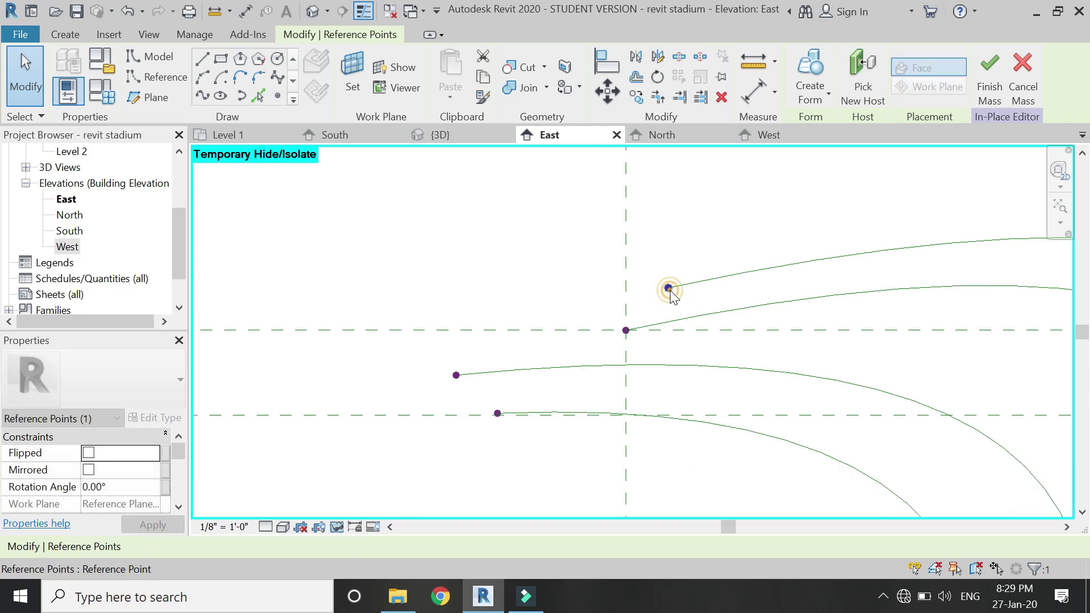
drag(714, 297, 669, 294)
drag(627, 250, 627, 263)
drag(669, 306, 662, 310)
click(589, 207)
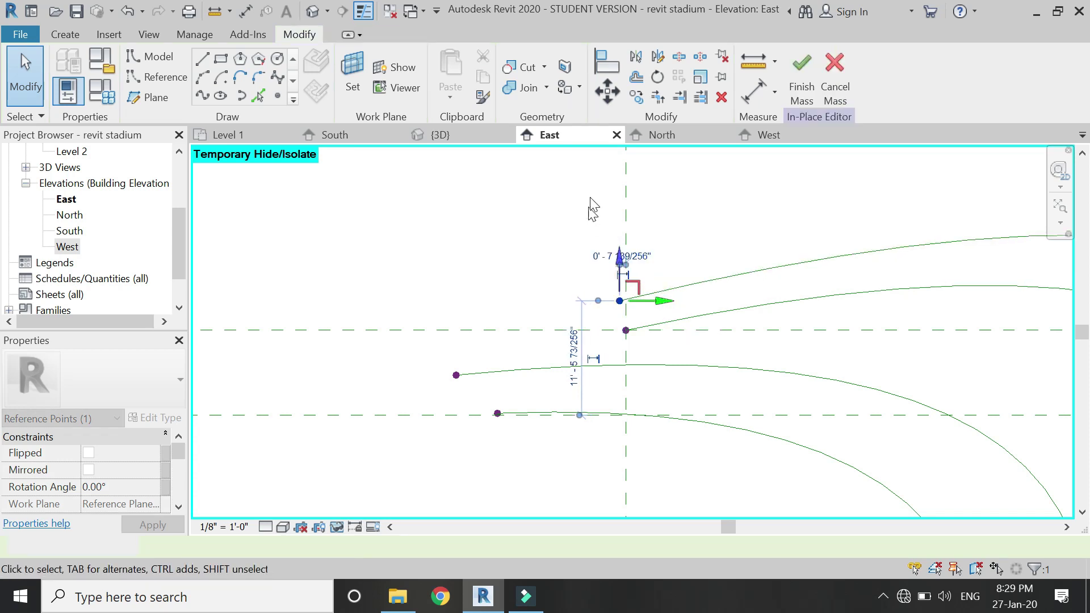
Move the copied profile's lower endpoint down to the Level 1 base line and inward, just outside the original's lower endpoint
key(z)
key(f)
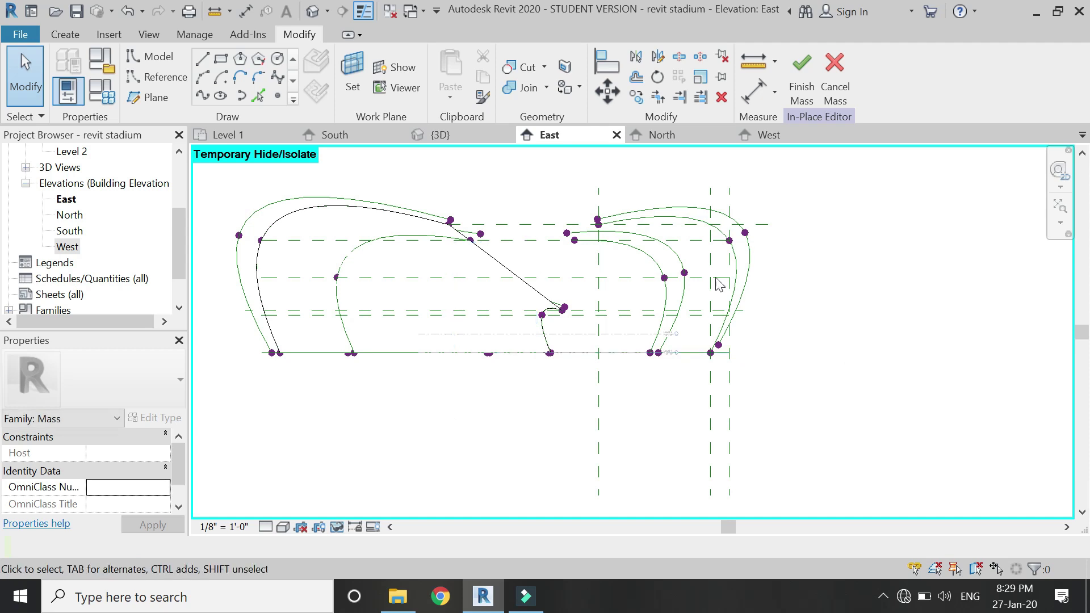
scroll(705, 372, up, 2)
scroll(716, 384, up, 3)
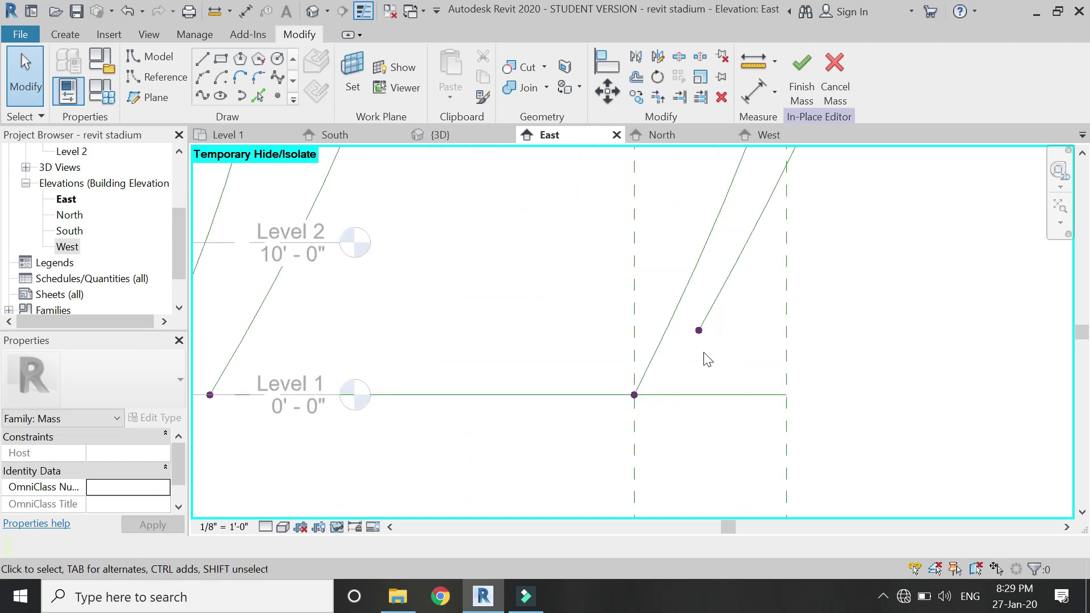
click(702, 332)
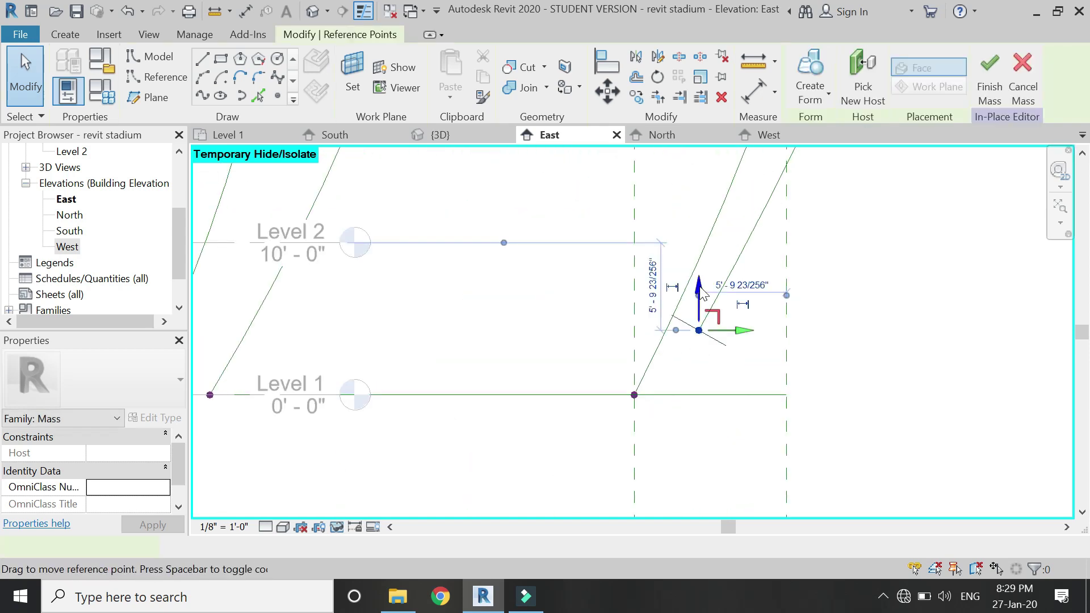
drag(699, 310, 729, 420)
scroll(833, 419, down, 5)
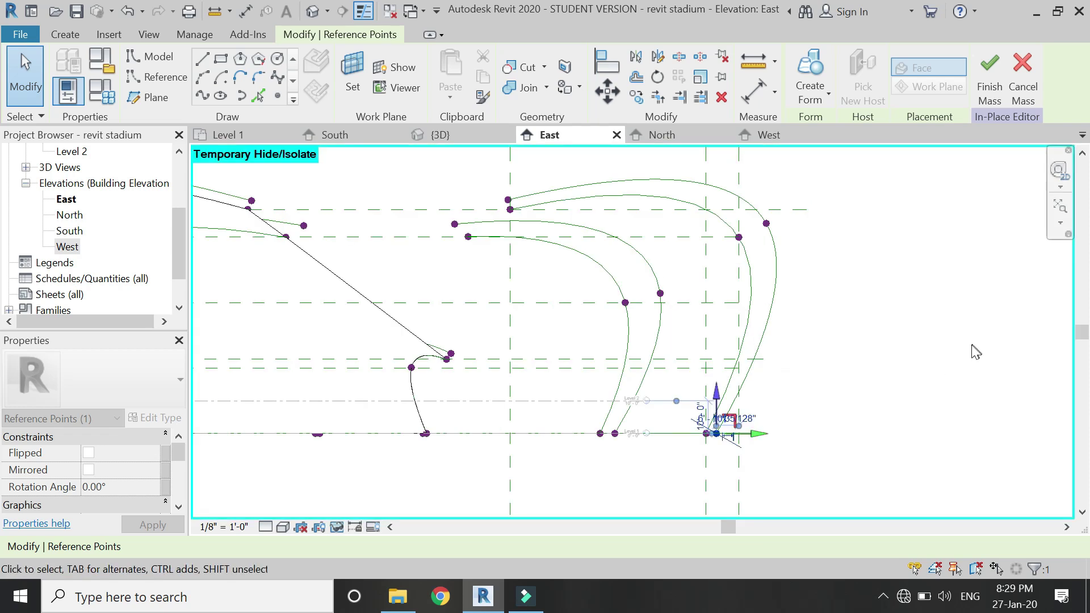
scroll(849, 330, down, 1)
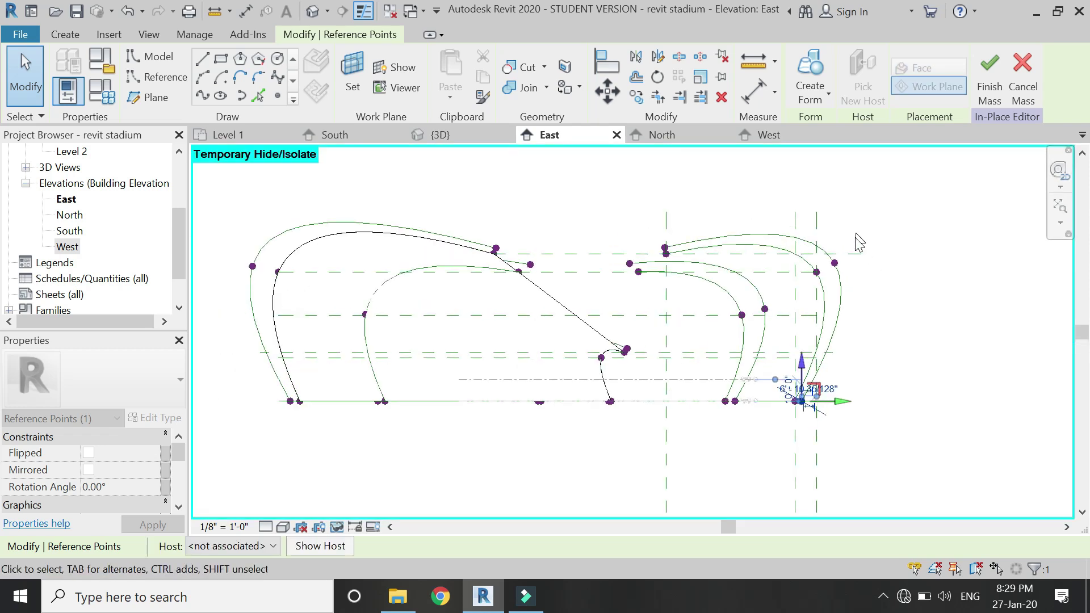
Shift the copied profile's middle point farther outward and slightly down, widening the gap along the outer curve
scroll(835, 279, up, 4)
key(h)
key(h)
scroll(835, 278, up, 3)
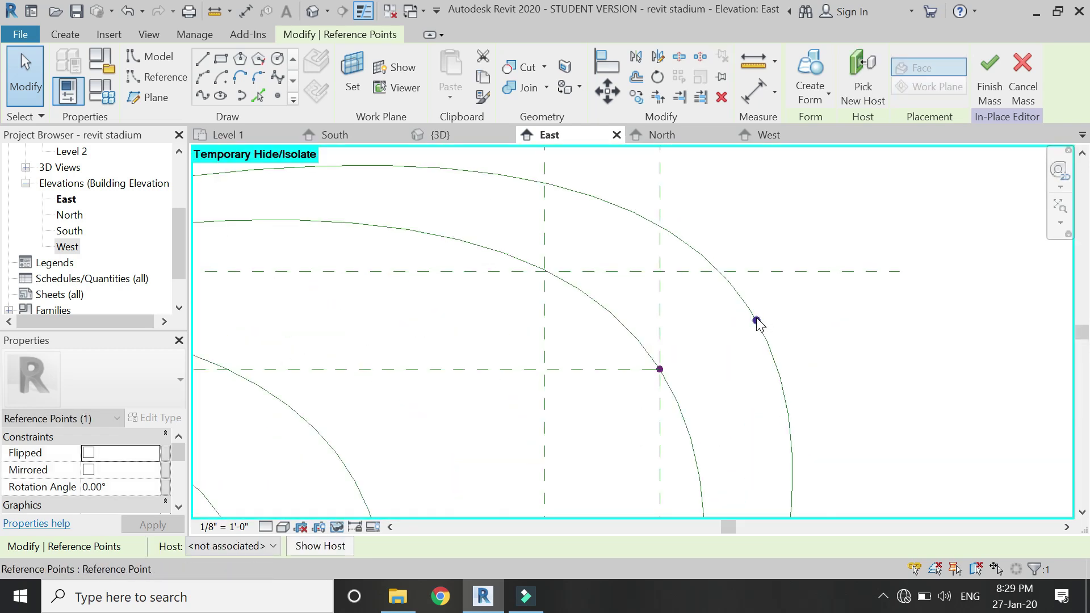
click(756, 321)
drag(764, 303, 841, 360)
key(h)
key(r)
scroll(952, 240, down, 3)
key(h)
key(h)
scroll(901, 231, down, 2)
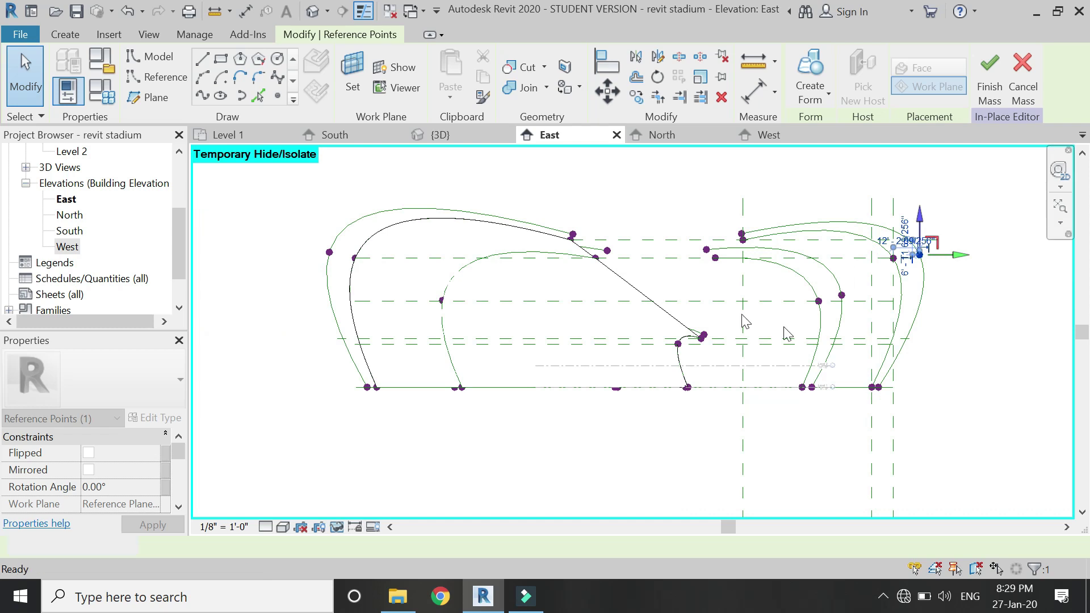
key(Escape)
Mirror the four copied profiles on the end and intermediate planes about the stadium's central axis in the Level 1 plan, and return to the 3D view
click(457, 135)
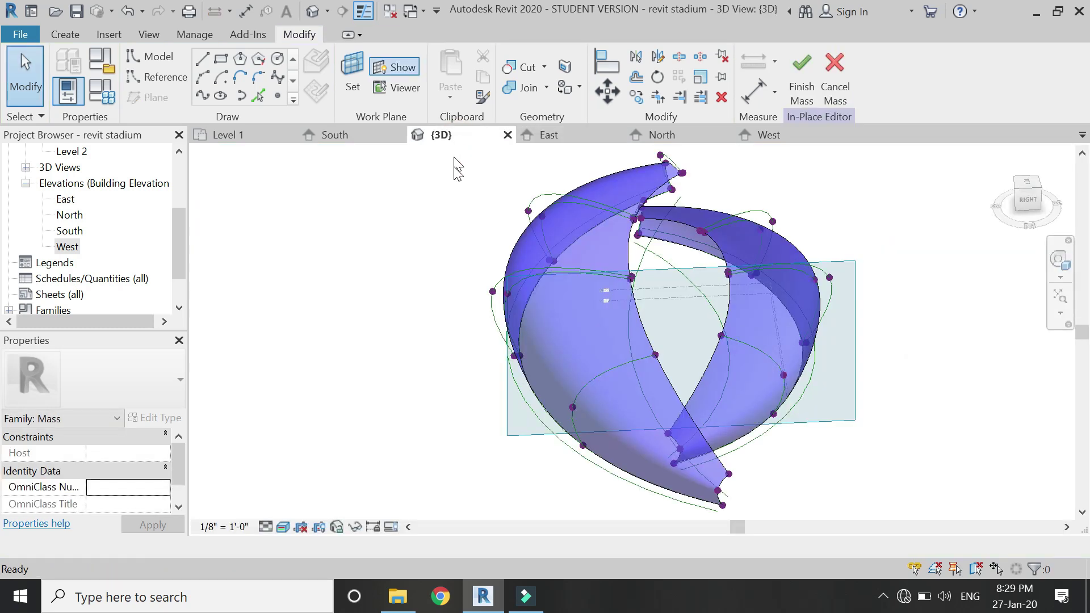
scroll(674, 161, up, 2)
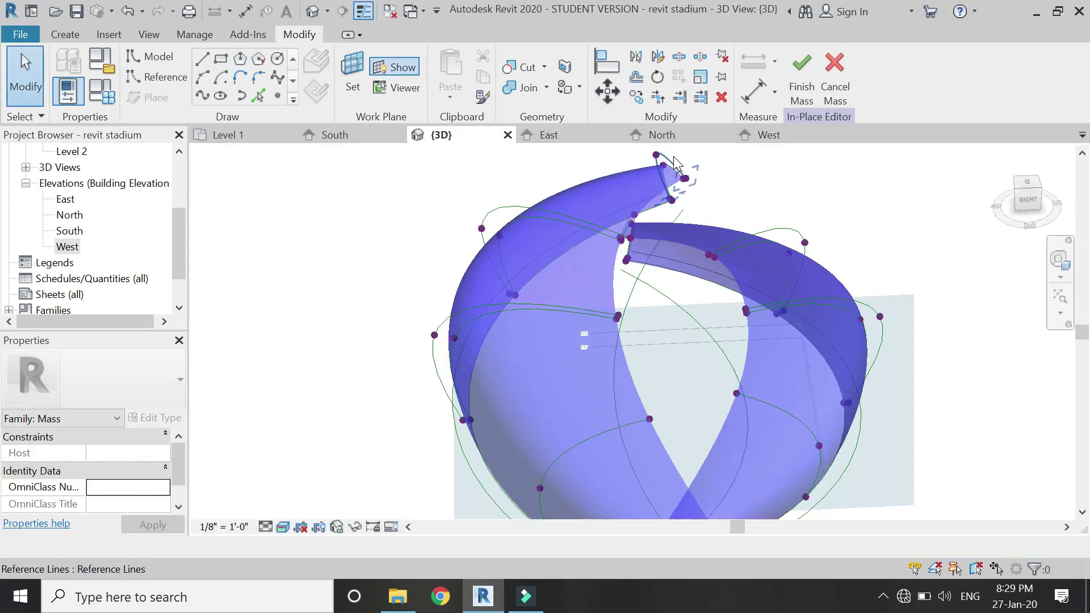
click(674, 164)
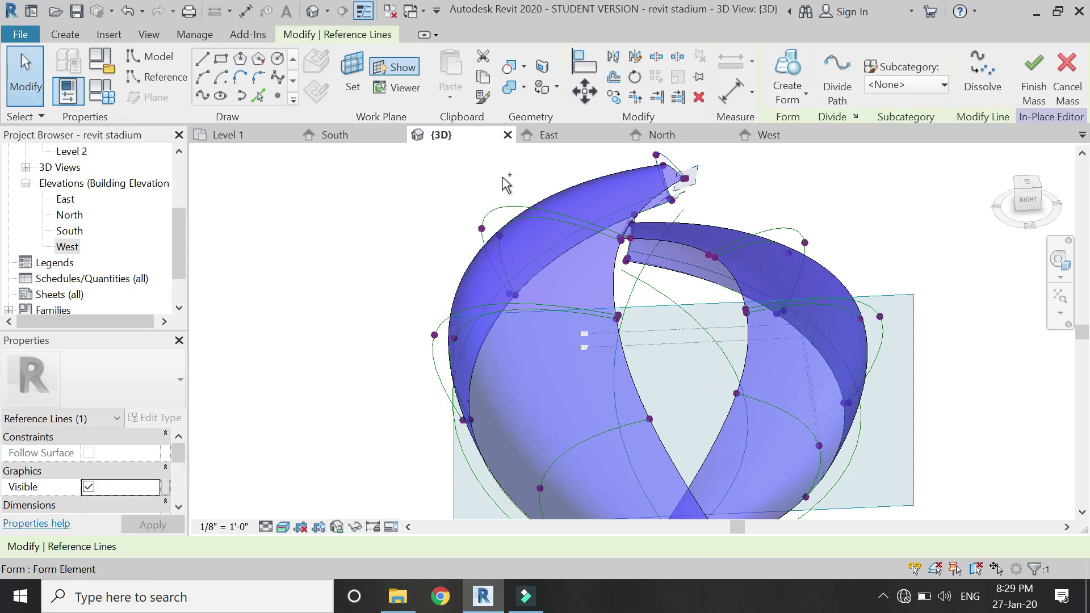
click(498, 211)
scroll(659, 247, up, 3)
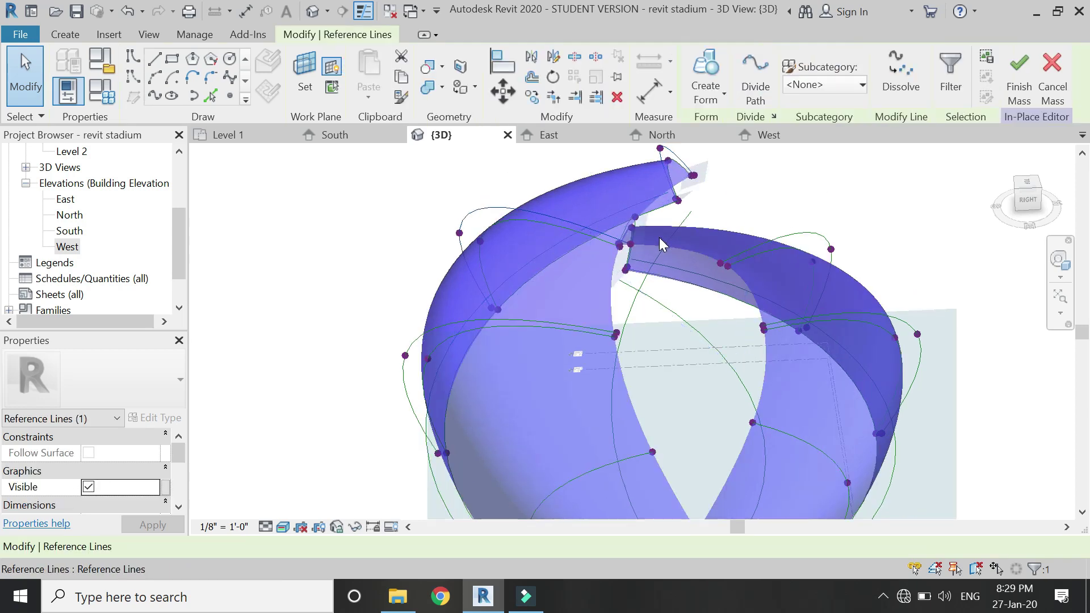
scroll(624, 238, up, 1)
ctrl+click(621, 235)
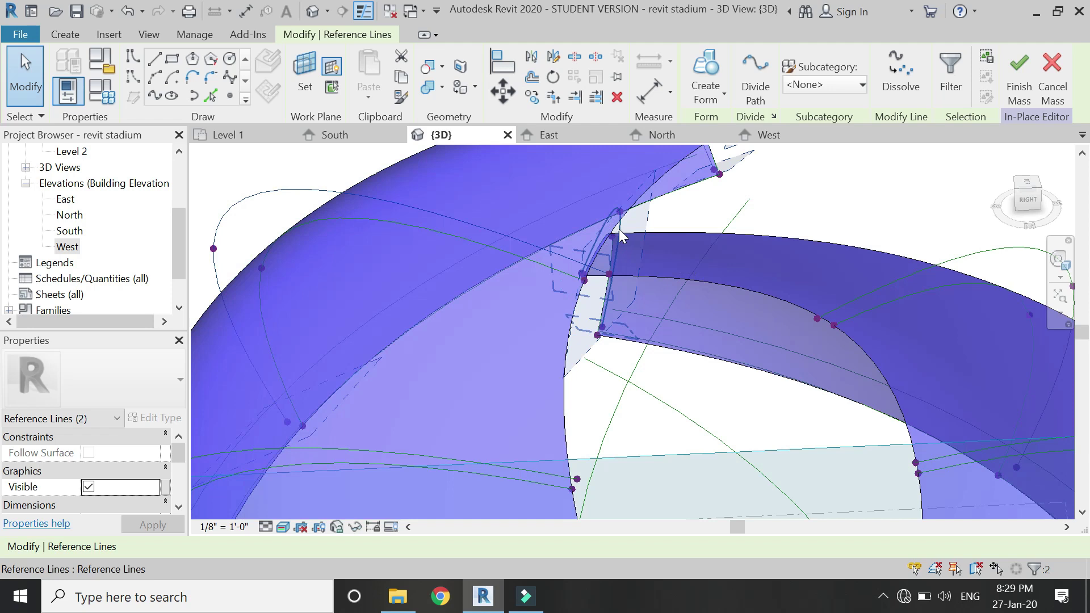
ctrl+click(548, 231)
scroll(548, 231, down, 3)
ctrl+click(793, 242)
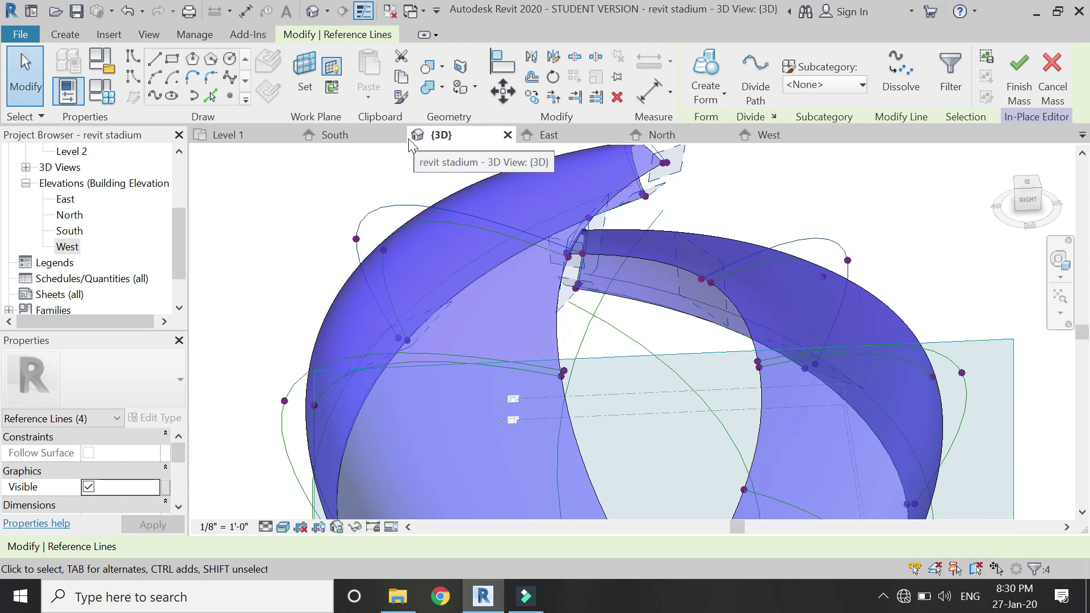
click(241, 133)
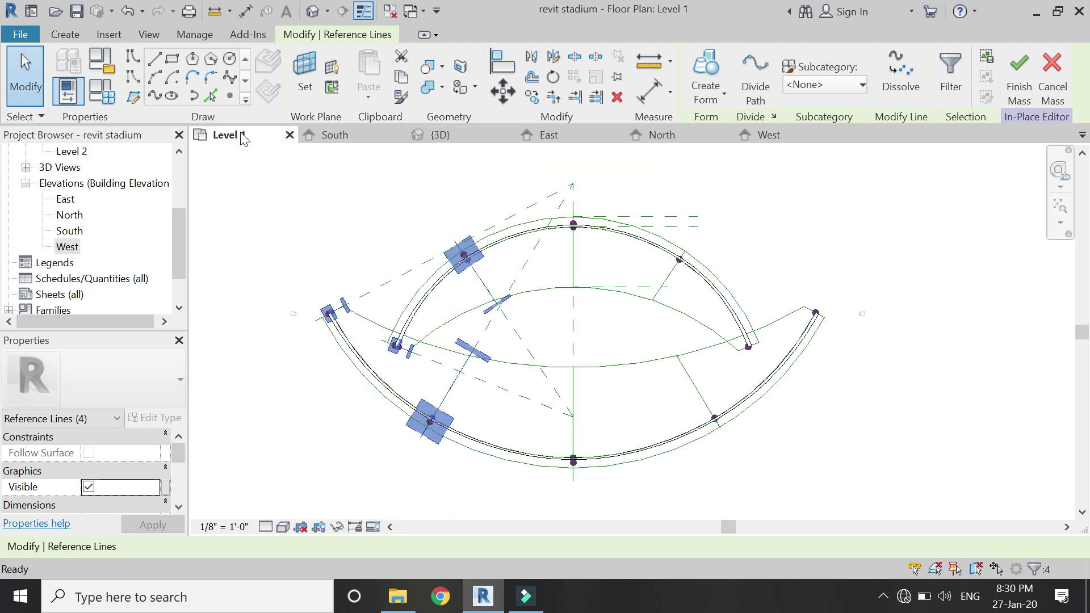
click(554, 57)
click(573, 319)
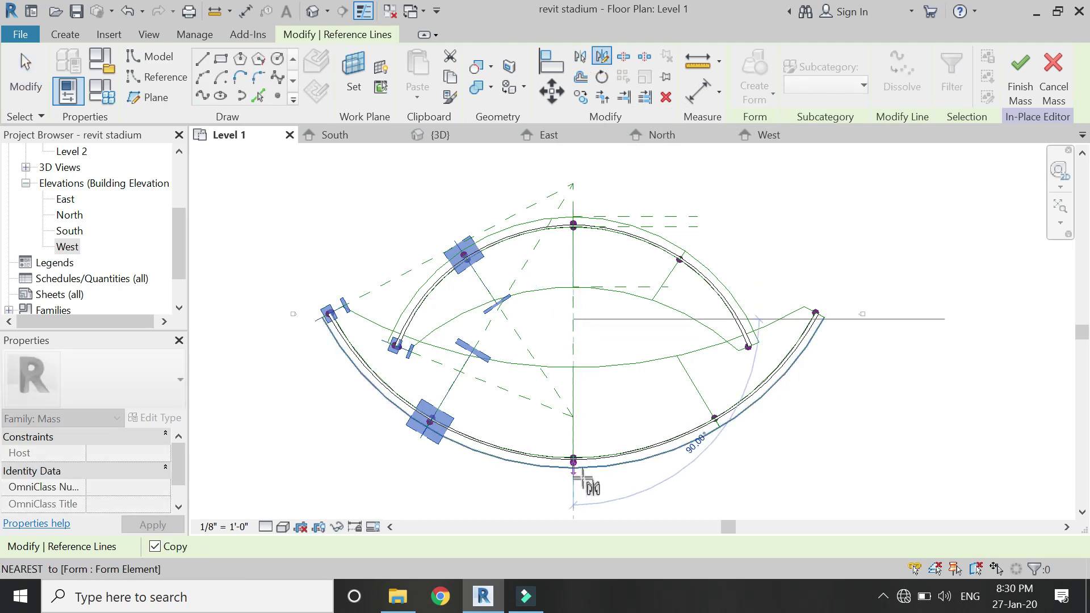
click(574, 498)
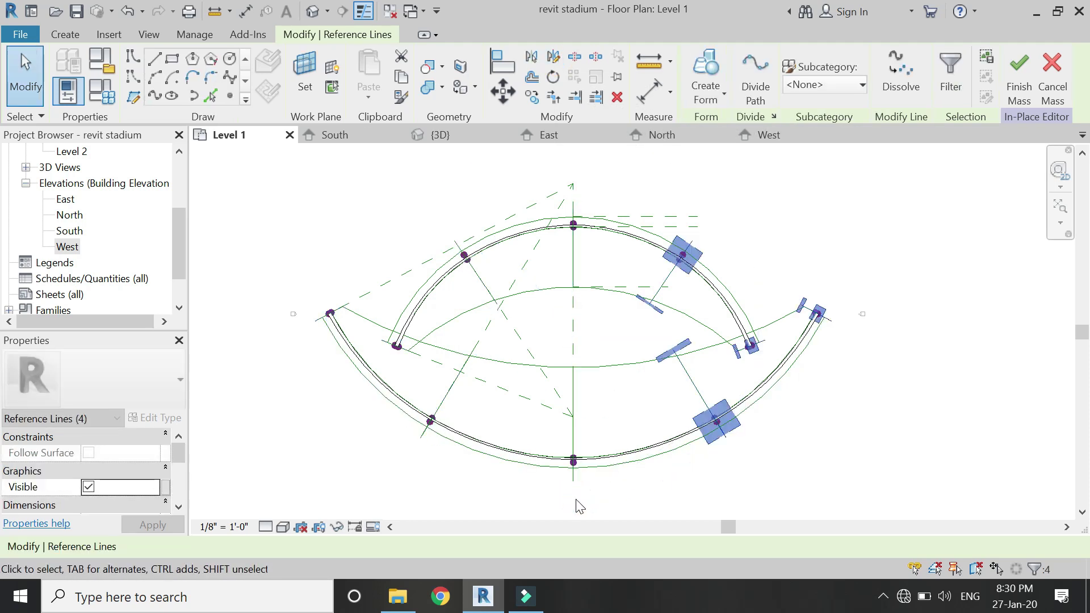
click(395, 153)
click(441, 136)
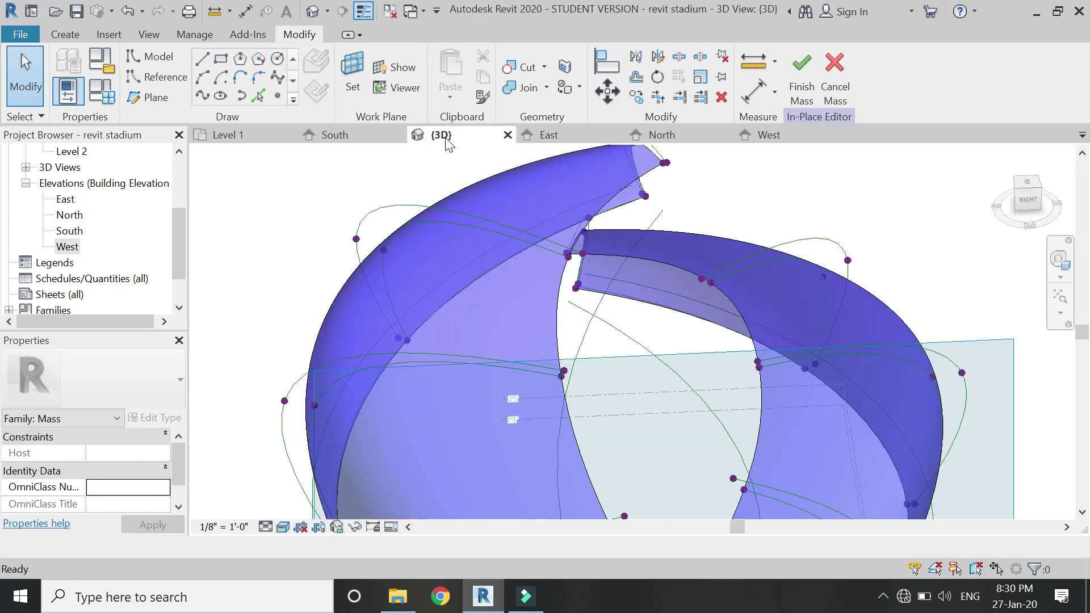
scroll(551, 216, down, 5)
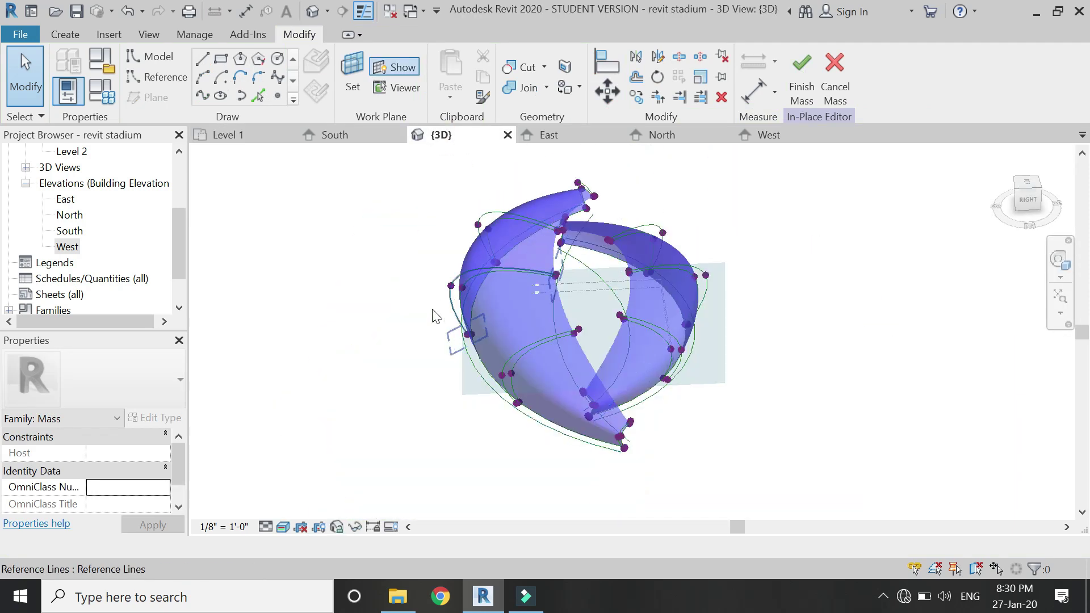
scroll(431, 378, up, 2)
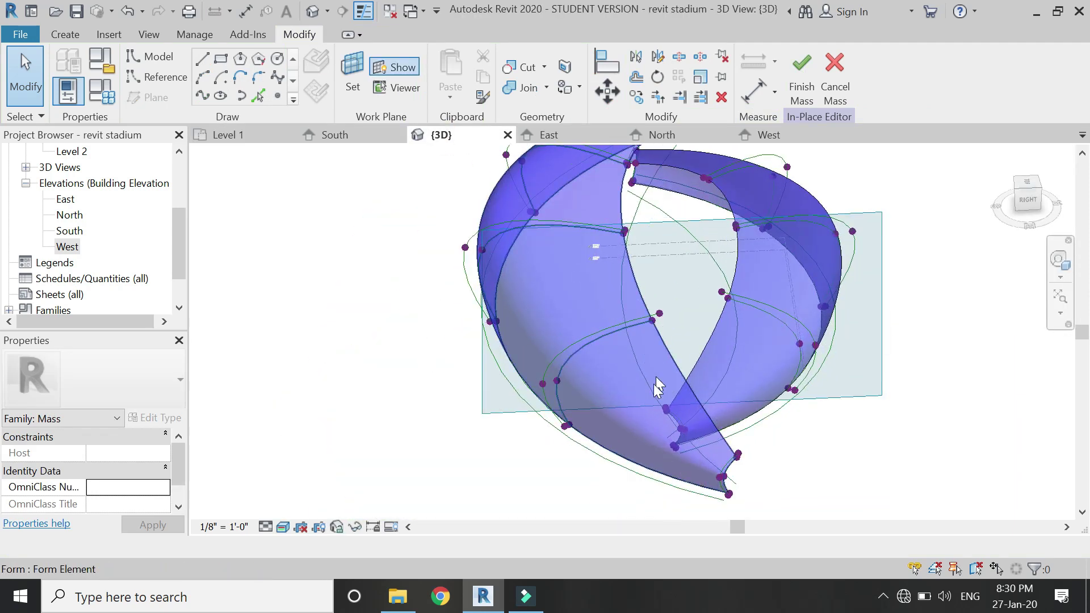
shift+middle_drag(644, 328, 663, 164)
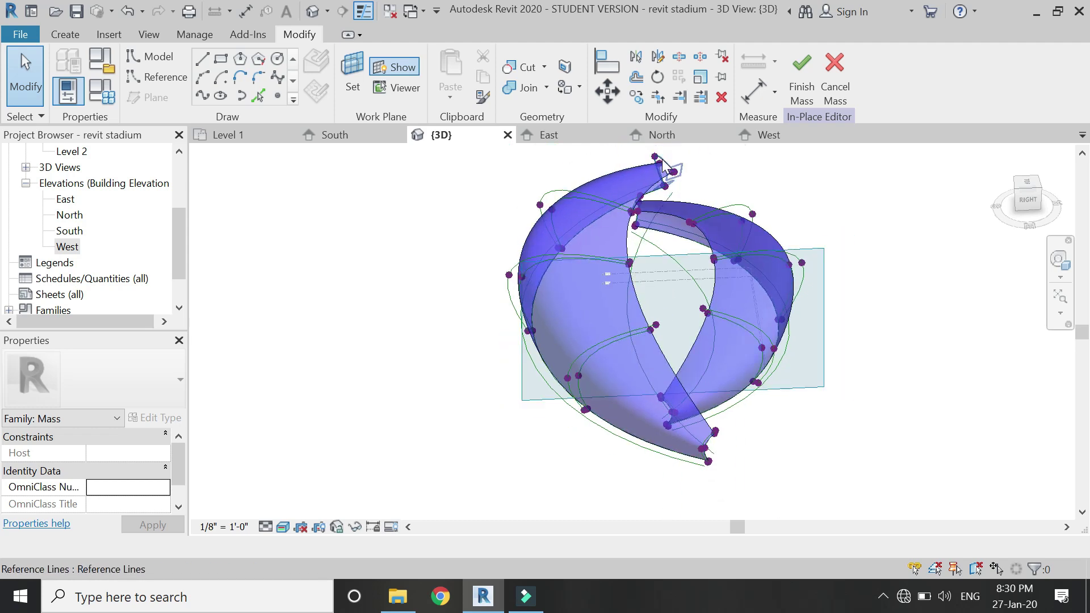
Create an outer shell form from the five outer profiles around the larger front stadium half
click(545, 193)
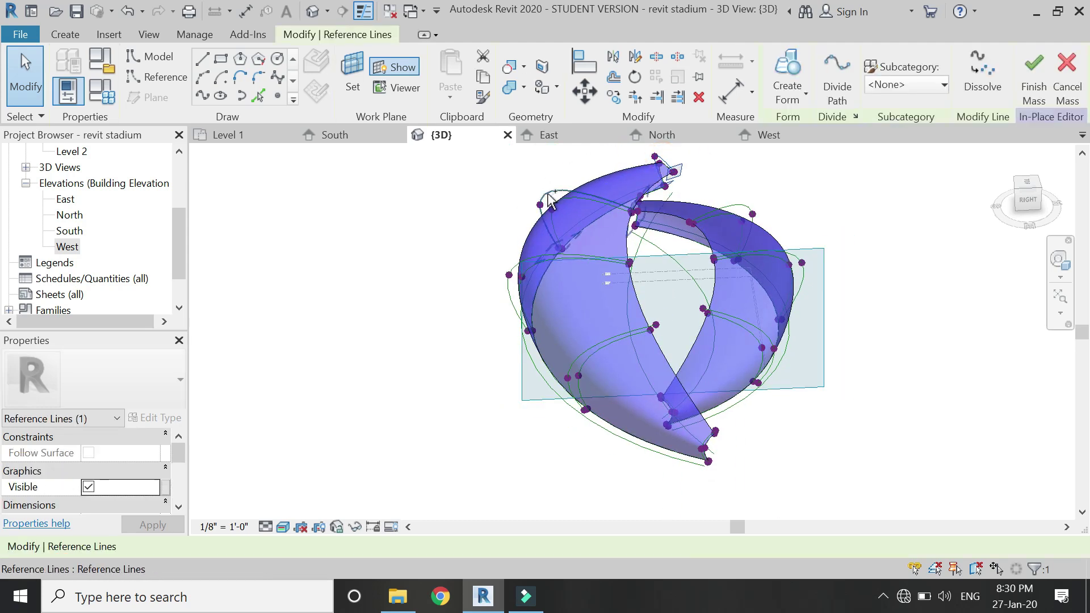
ctrl+click(514, 289)
ctrl+click(580, 419)
scroll(580, 419, up, 3)
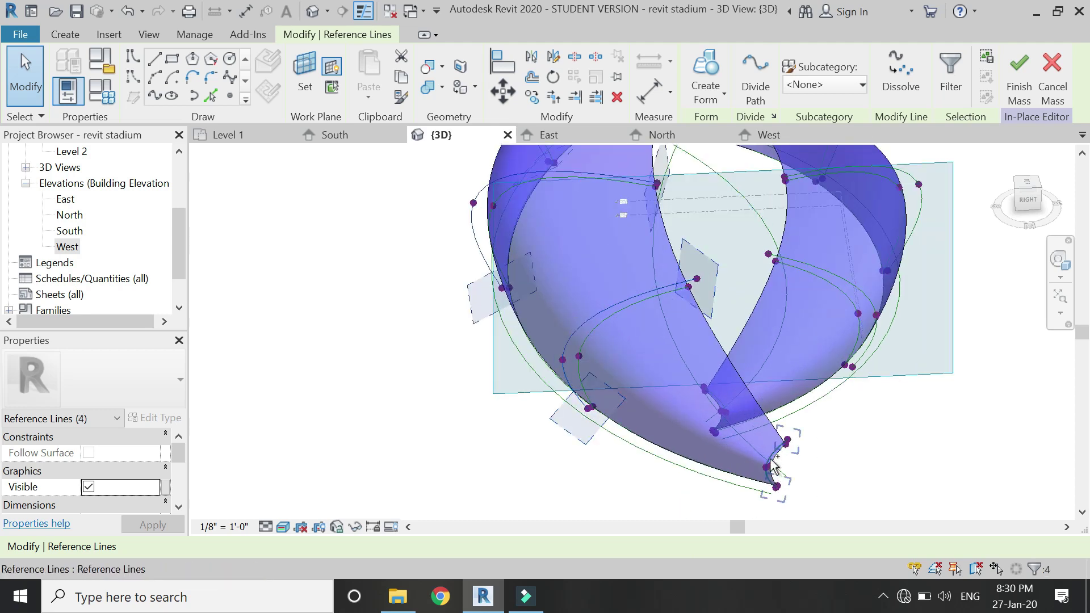
scroll(536, 435, down, 3)
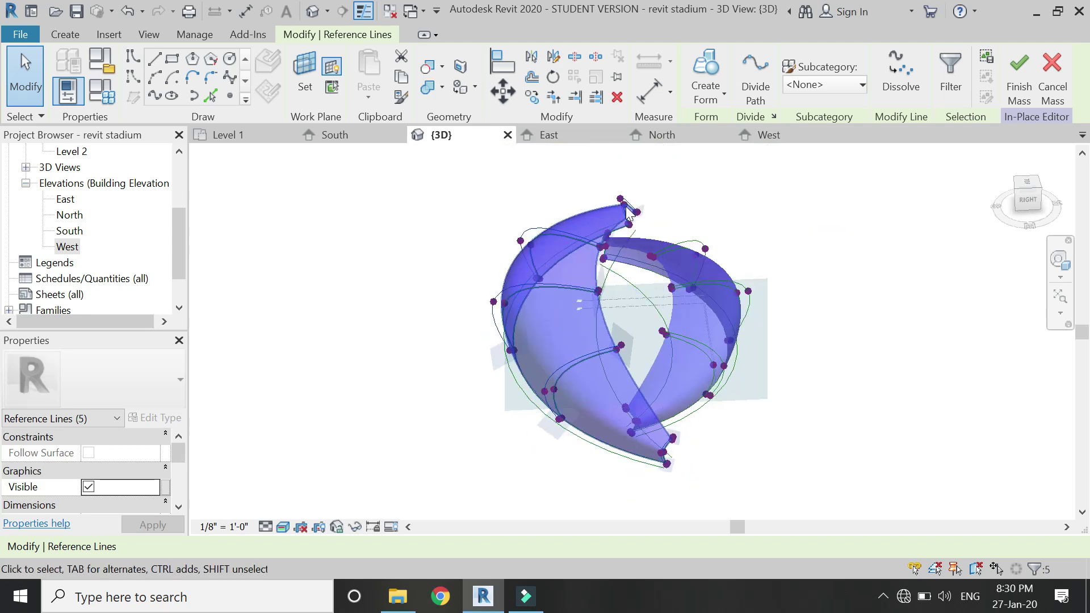
key(Escape)
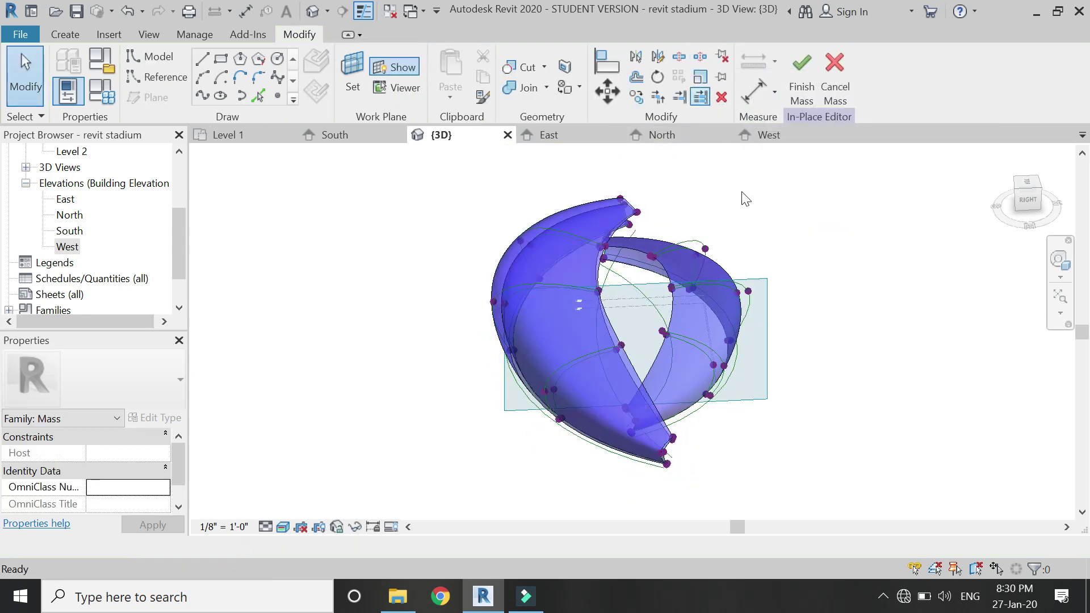
Create an outer shell form from the five outer profiles around the opposite stadium half
scroll(691, 219, up, 3)
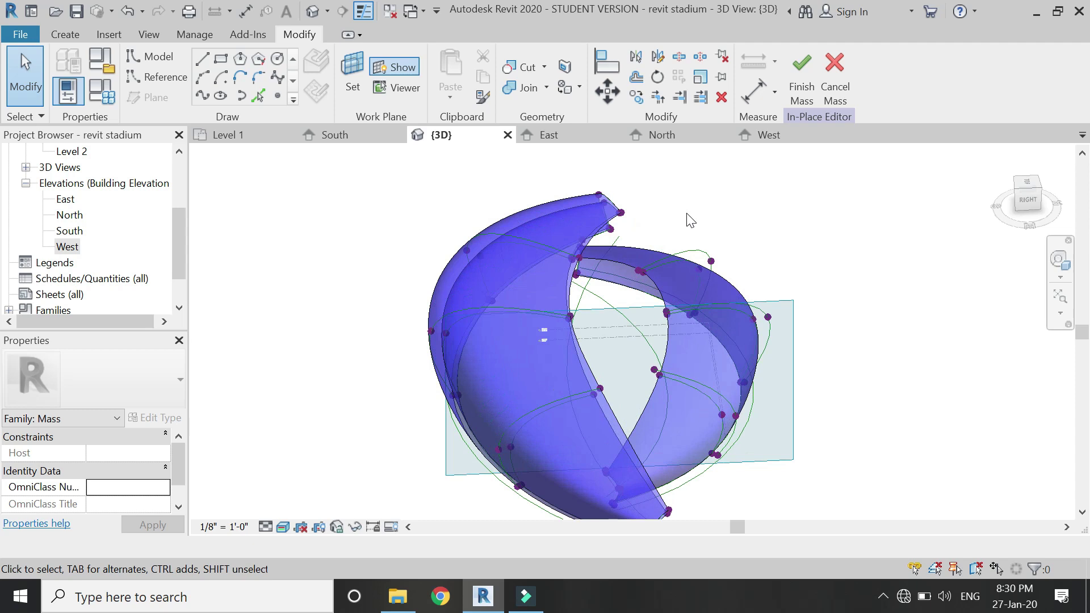
scroll(691, 218, up, 1)
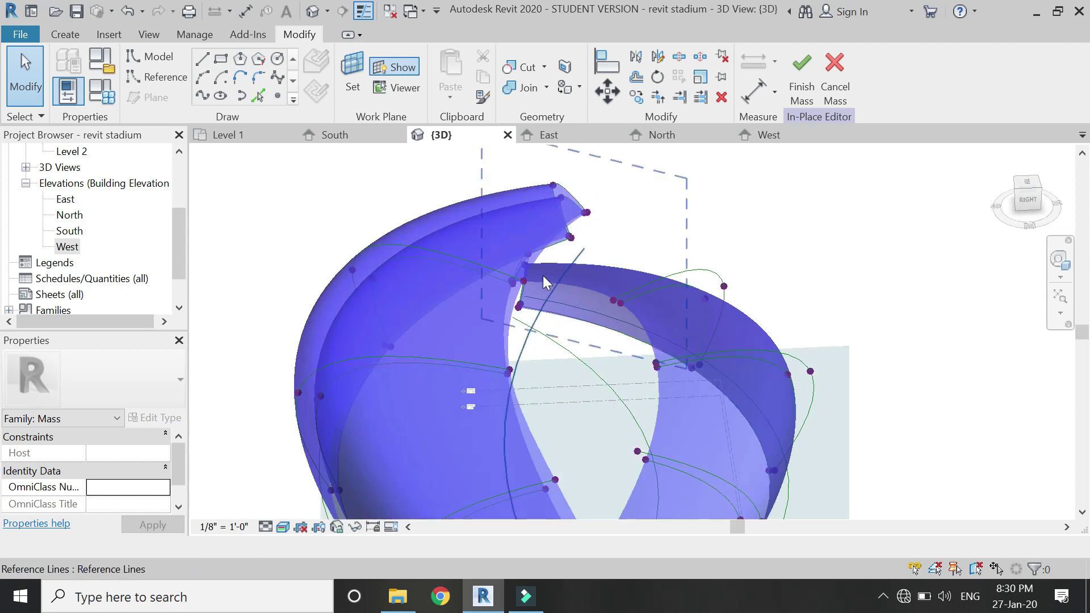
scroll(526, 261, up, 2)
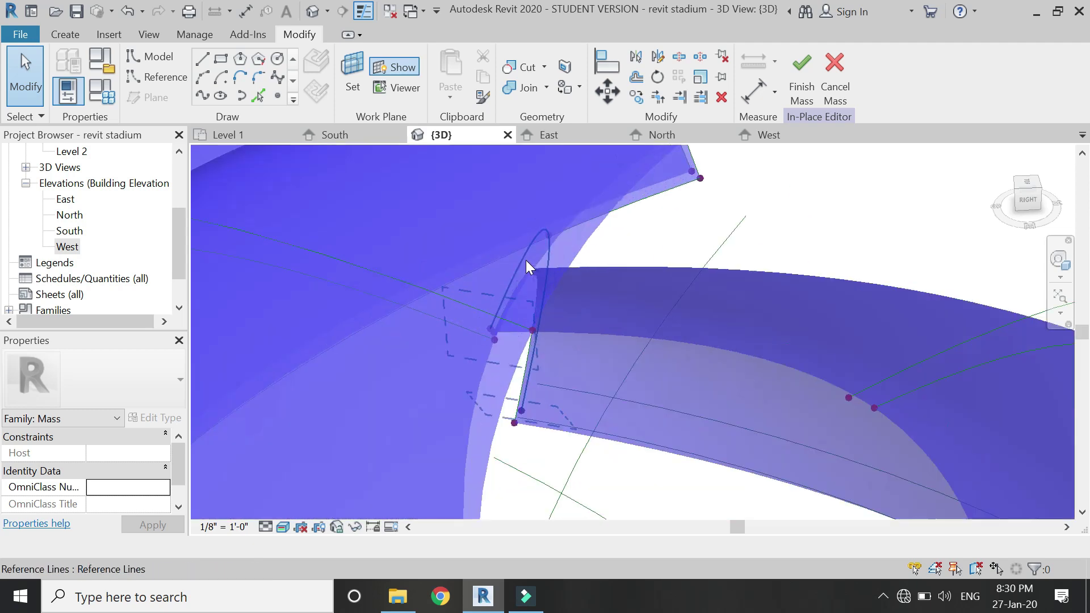
click(527, 256)
scroll(487, 214, down, 3)
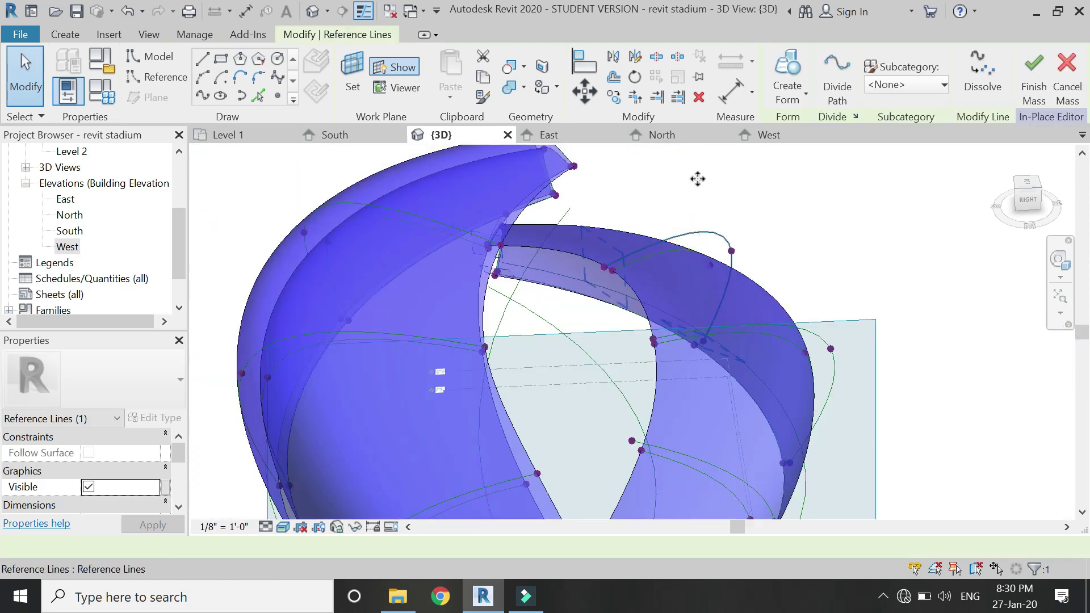
scroll(698, 178, down, 2)
ctrl+click(731, 414)
ctrl+click(737, 416)
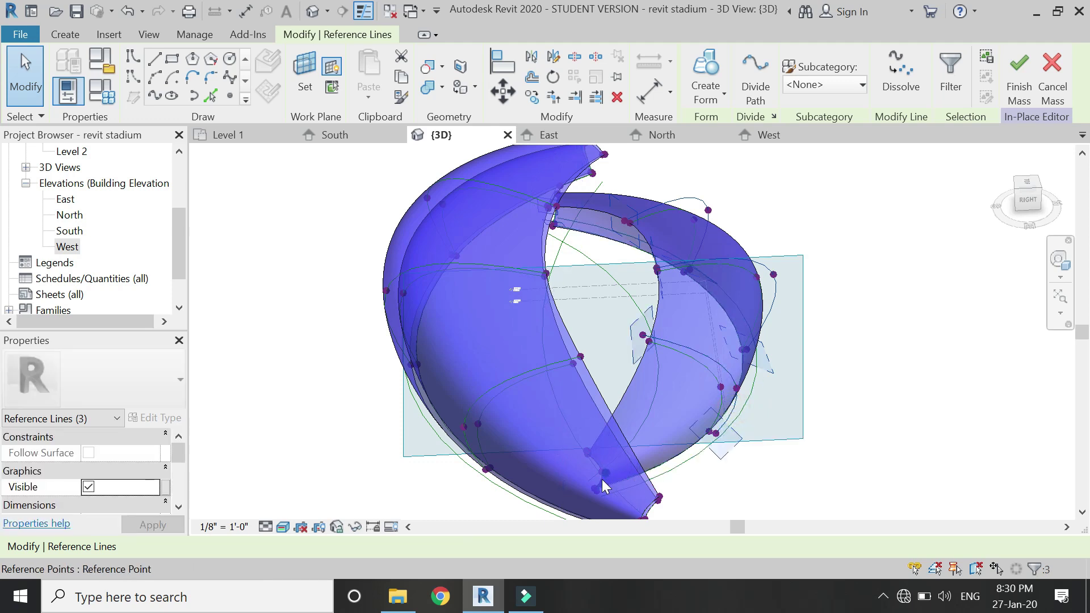
scroll(601, 493, up, 3)
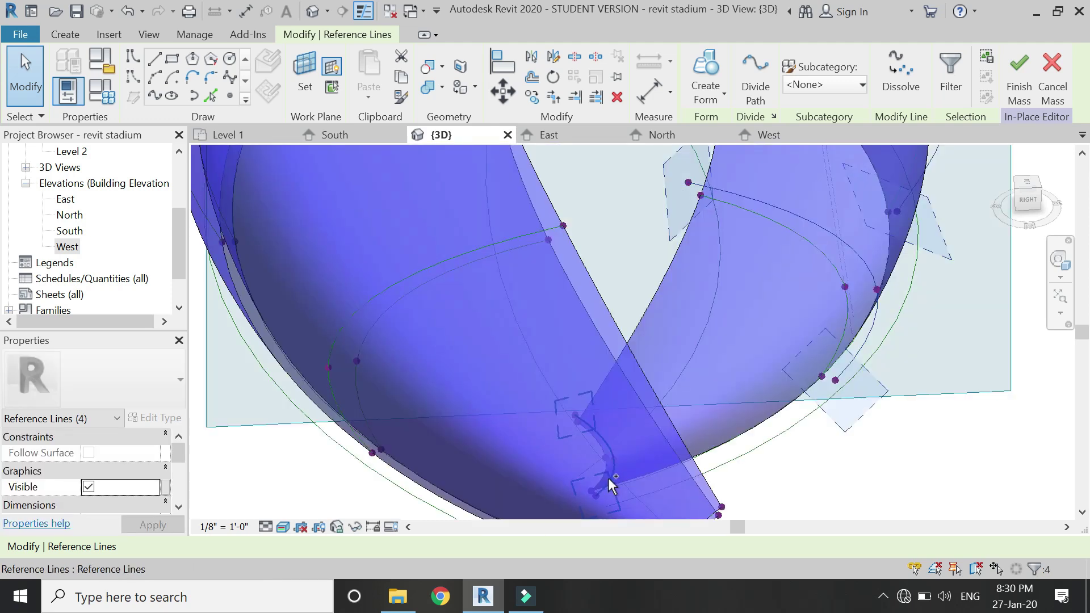
ctrl+click(612, 485)
scroll(623, 418, down, 5)
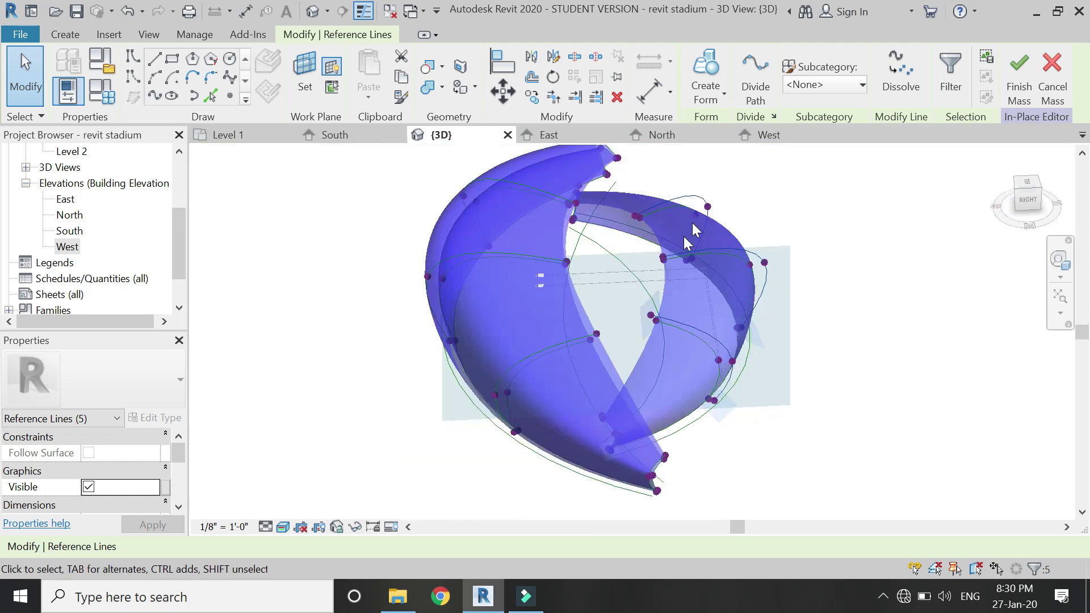
click(707, 74)
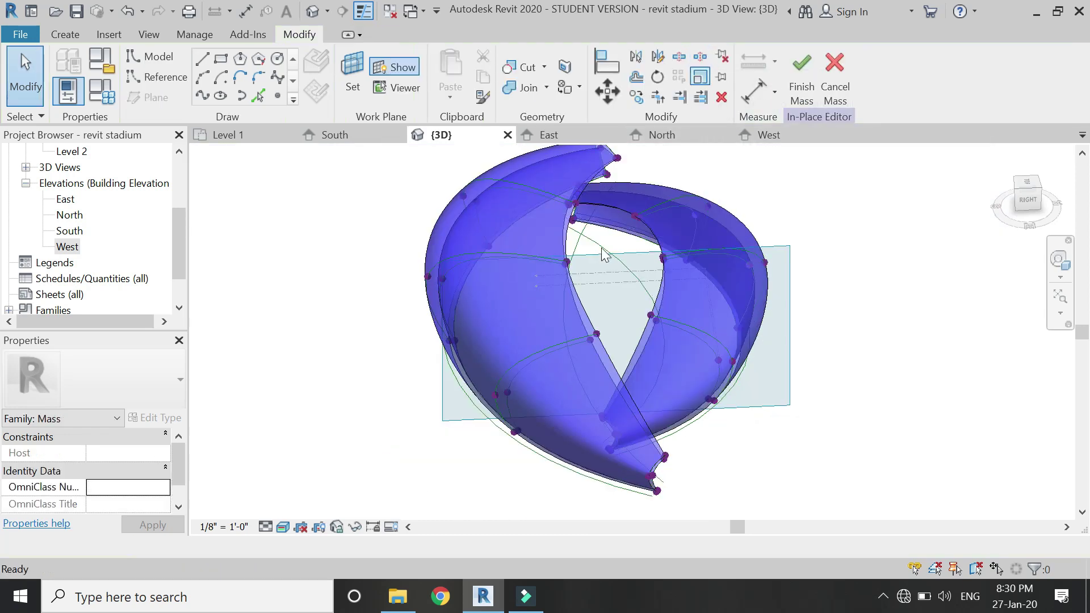
Close the near end of the first stadium half with a form between its inner and outer end profiles
click(355, 529)
click(355, 529)
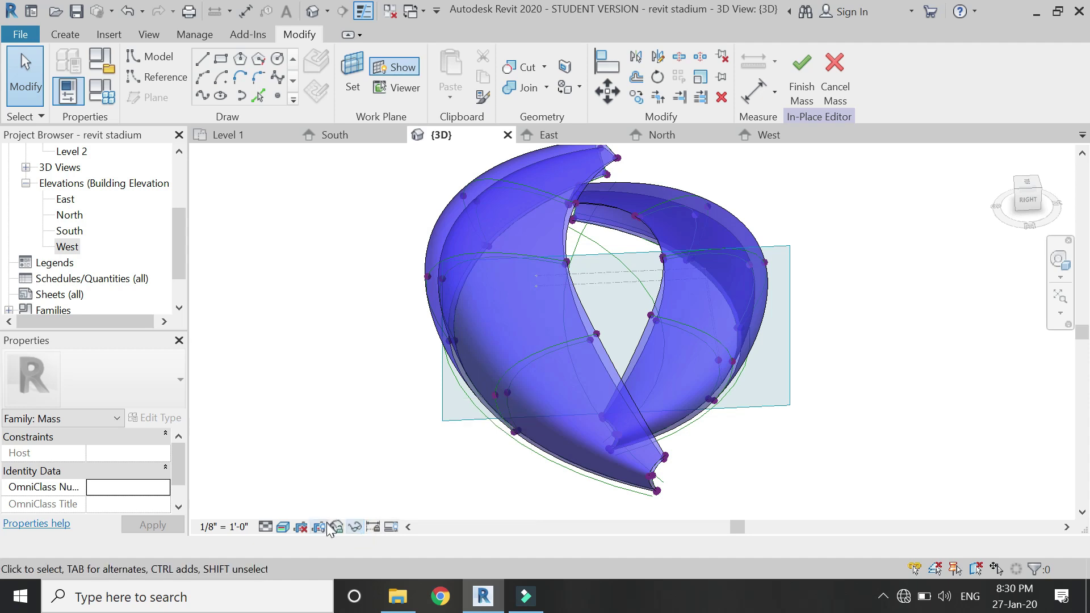
click(1057, 275)
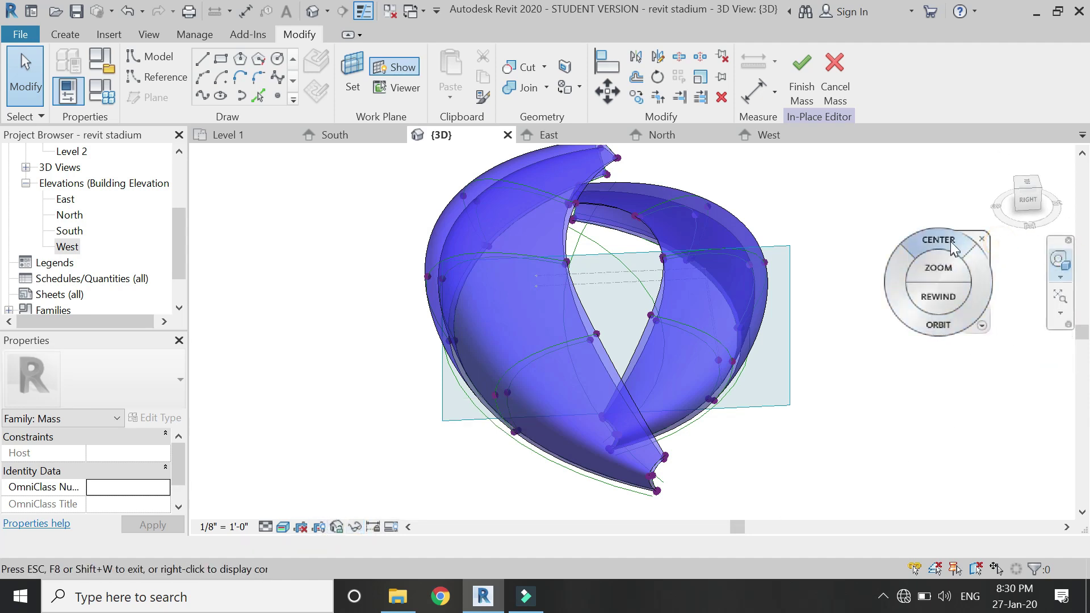
drag(646, 367, 485, 334)
key(Escape)
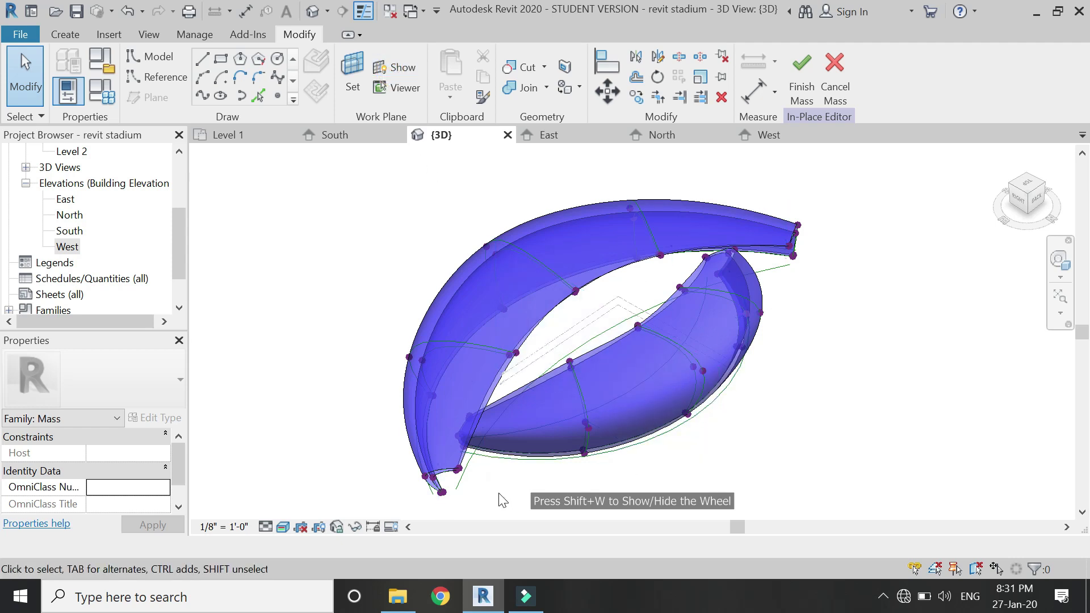
scroll(501, 494, up, 2)
scroll(500, 472, up, 5)
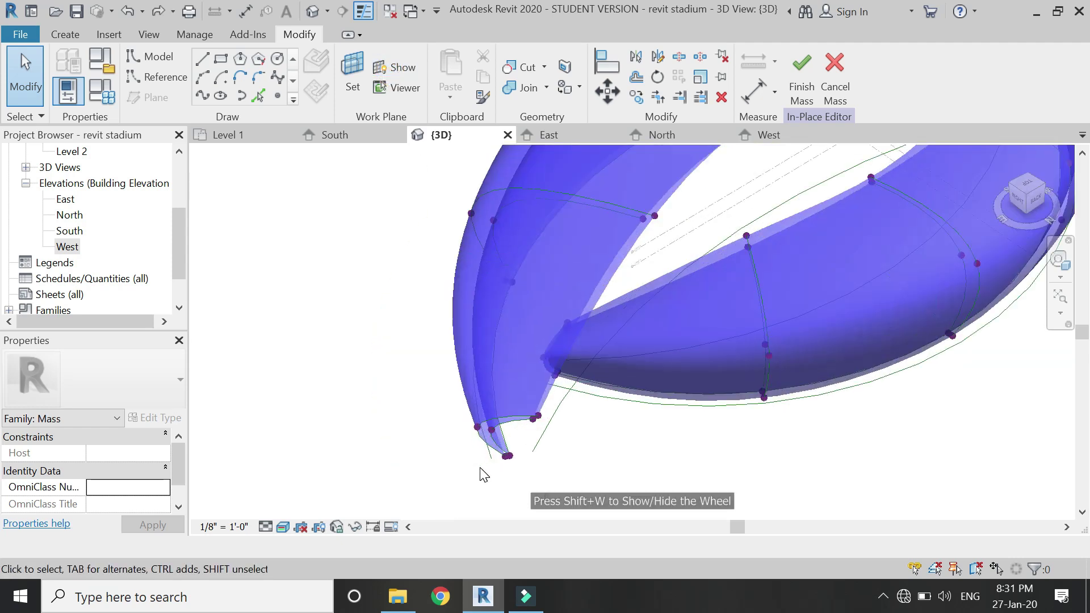
click(501, 434)
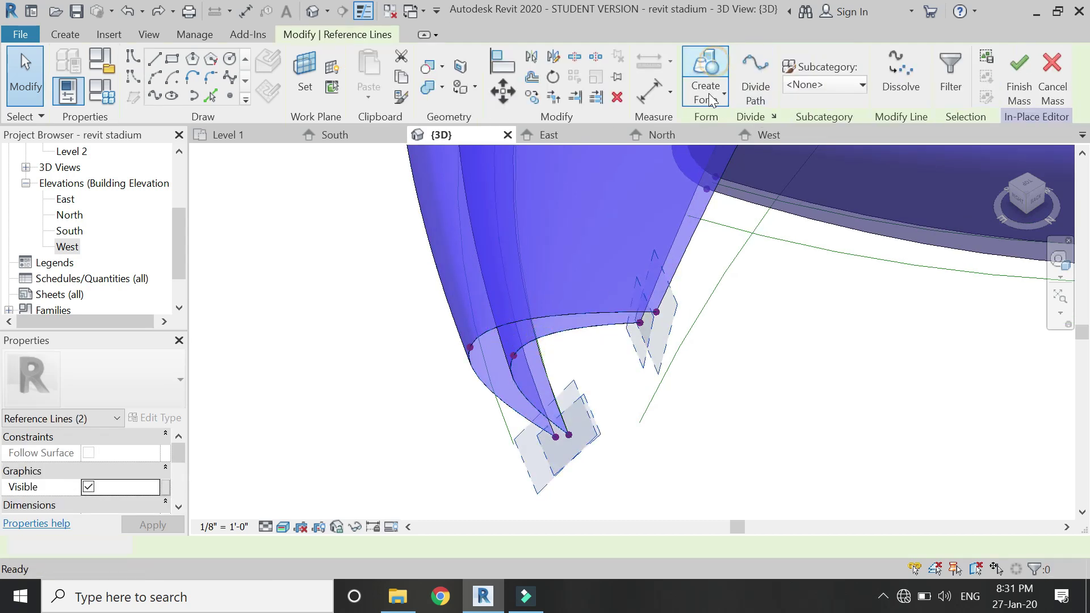
click(710, 99)
Create a form between the inner and outer shells' upper edges to close the first half's top gap
scroll(682, 315, up, 2)
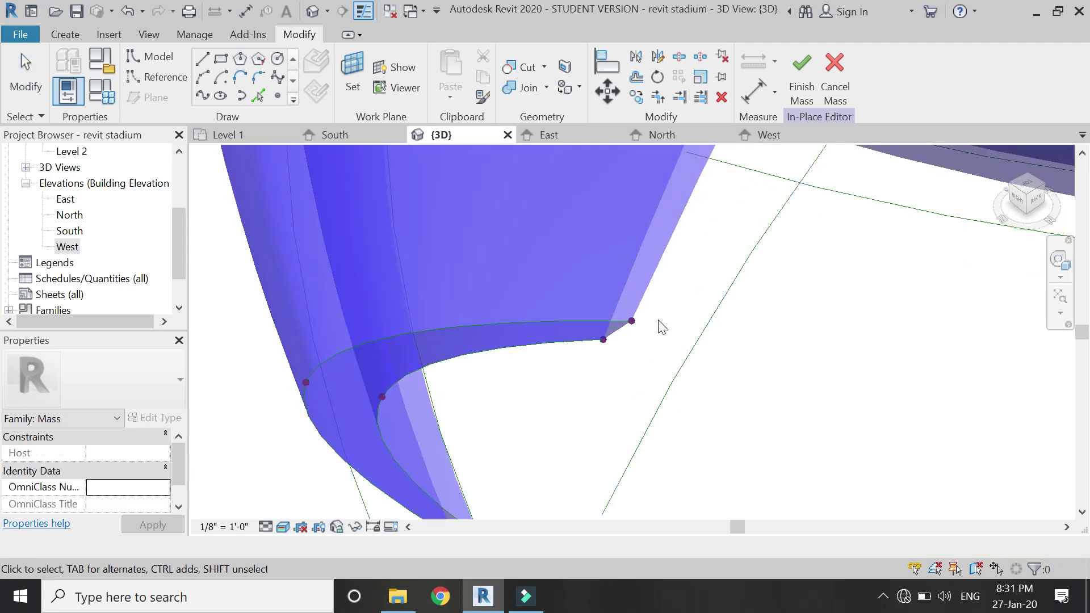
scroll(638, 318, up, 1)
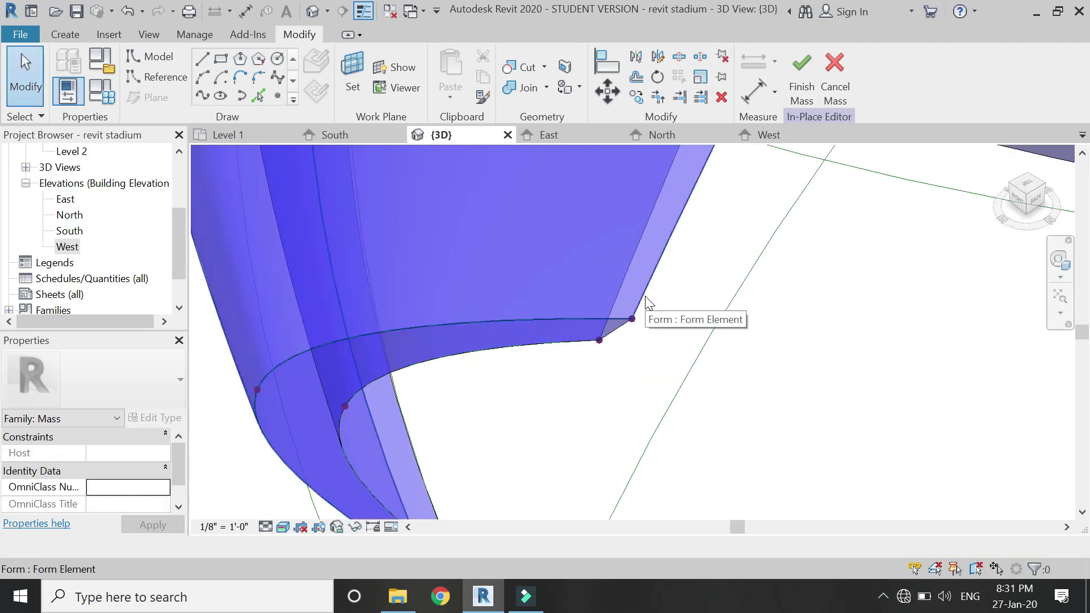
click(643, 302)
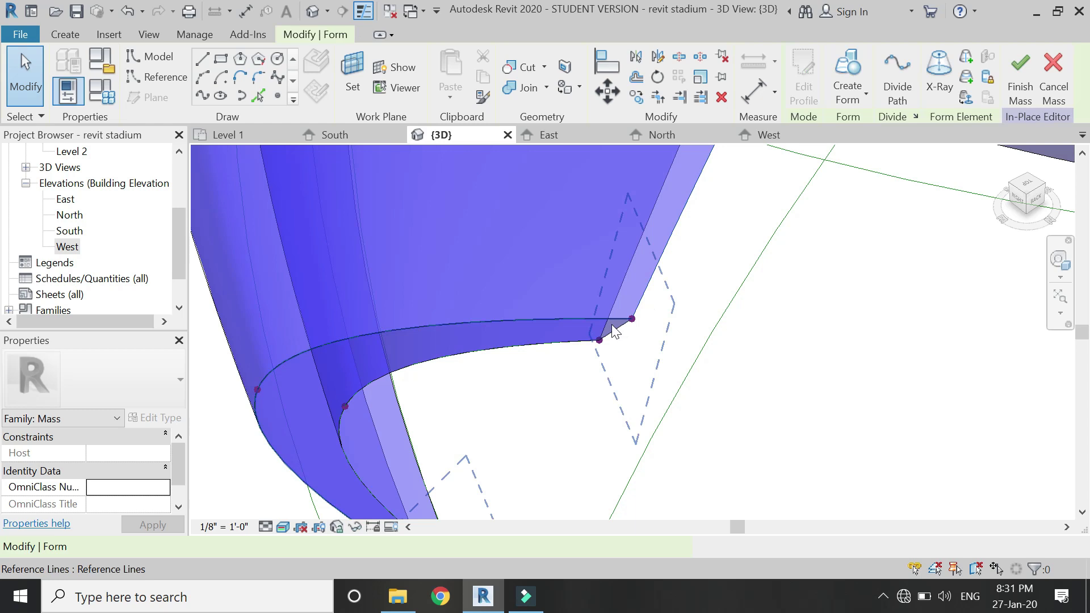
scroll(607, 335, up, 5)
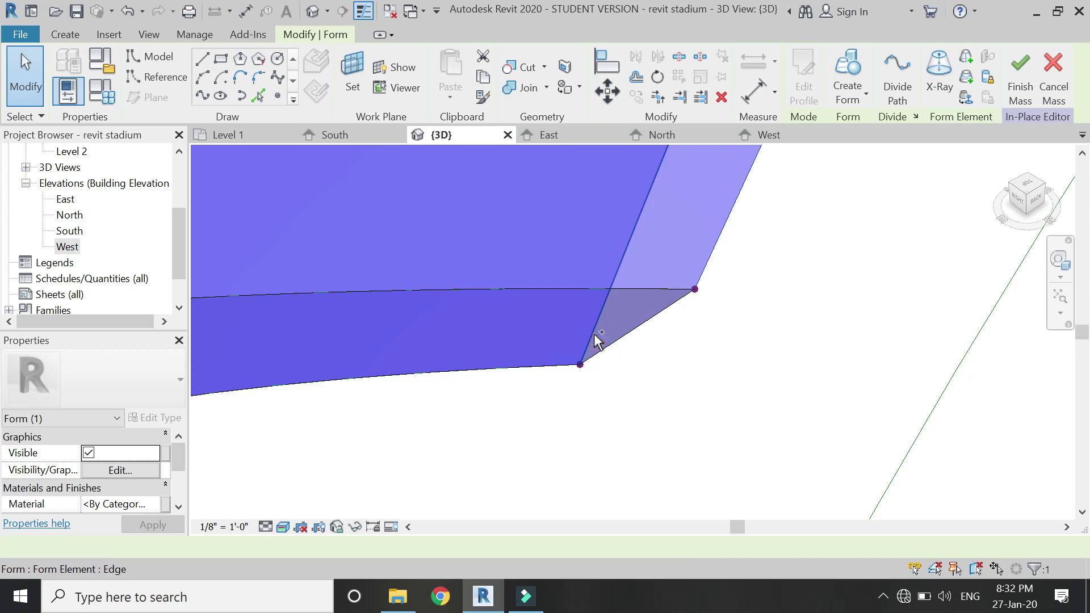
ctrl+click(596, 340)
click(804, 76)
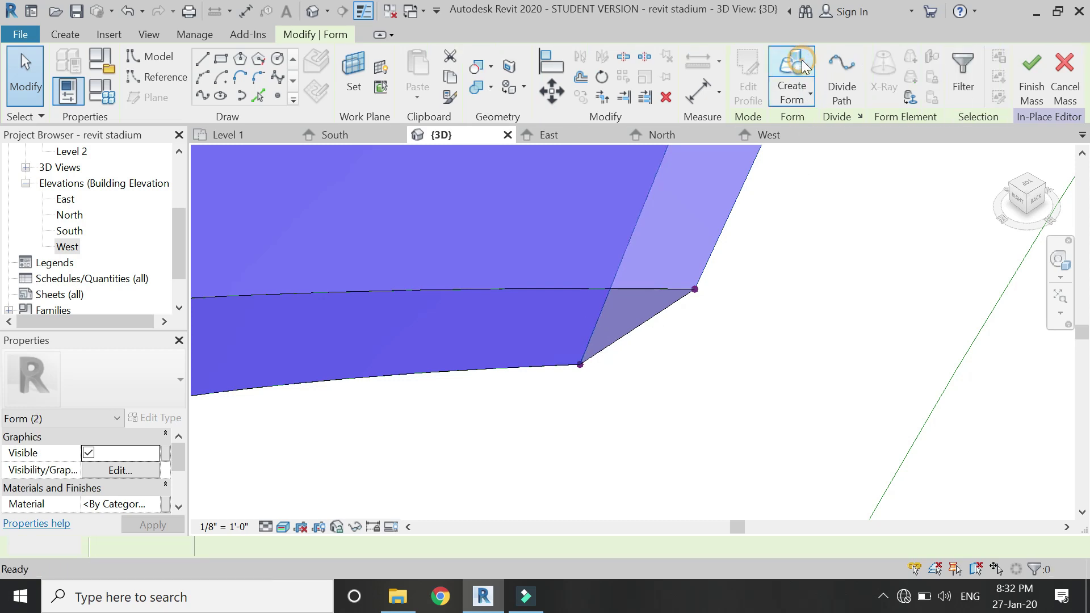
Cap the near end of the second stadium half with a form between its inner and outer end profiles
scroll(522, 439, down, 6)
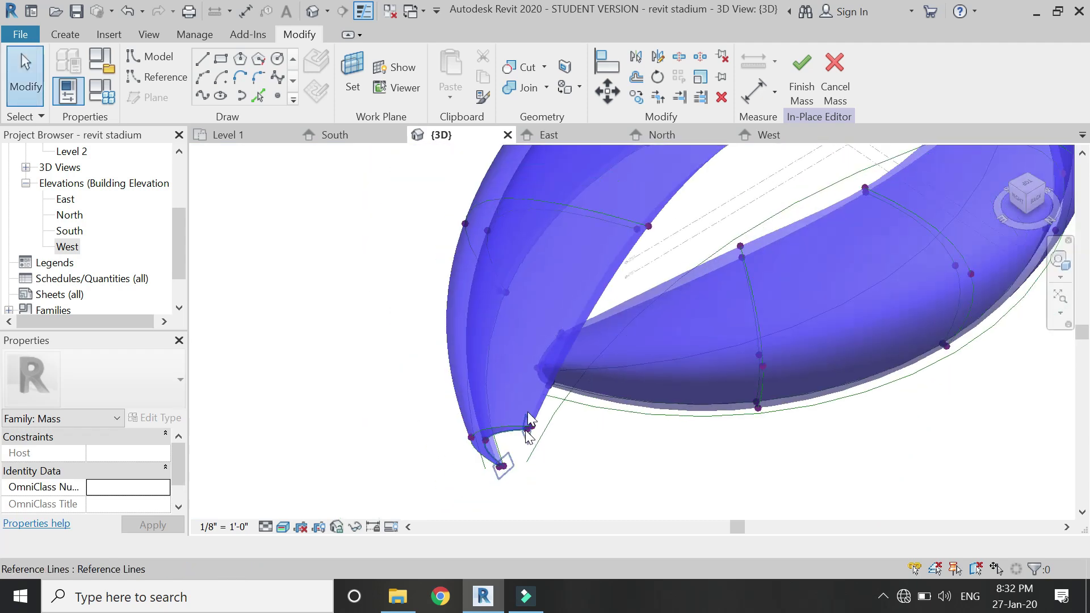
scroll(544, 356, up, 8)
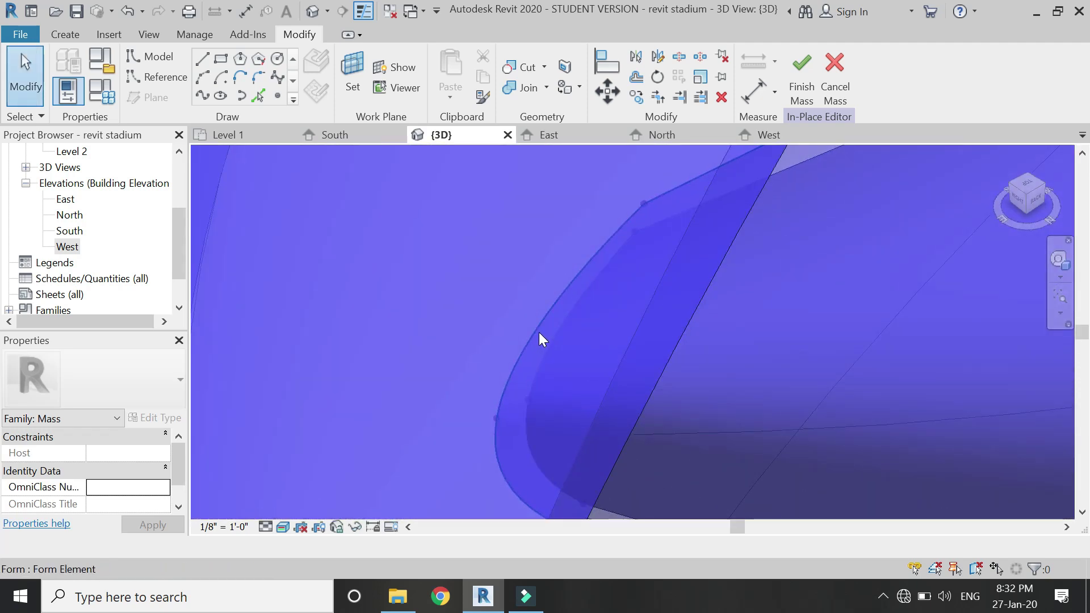
scroll(540, 339, down, 2)
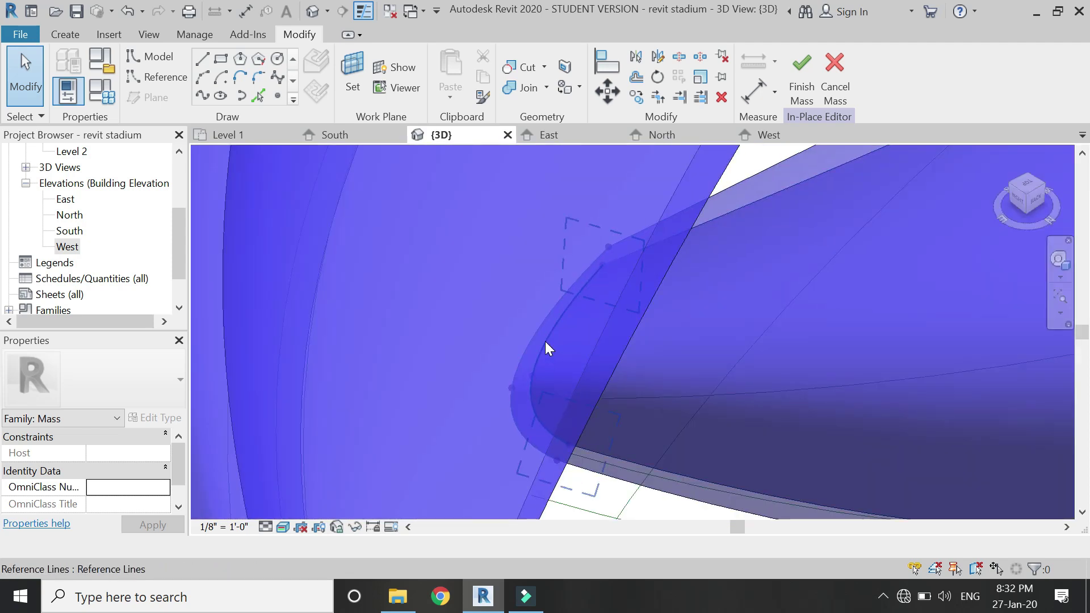
click(545, 342)
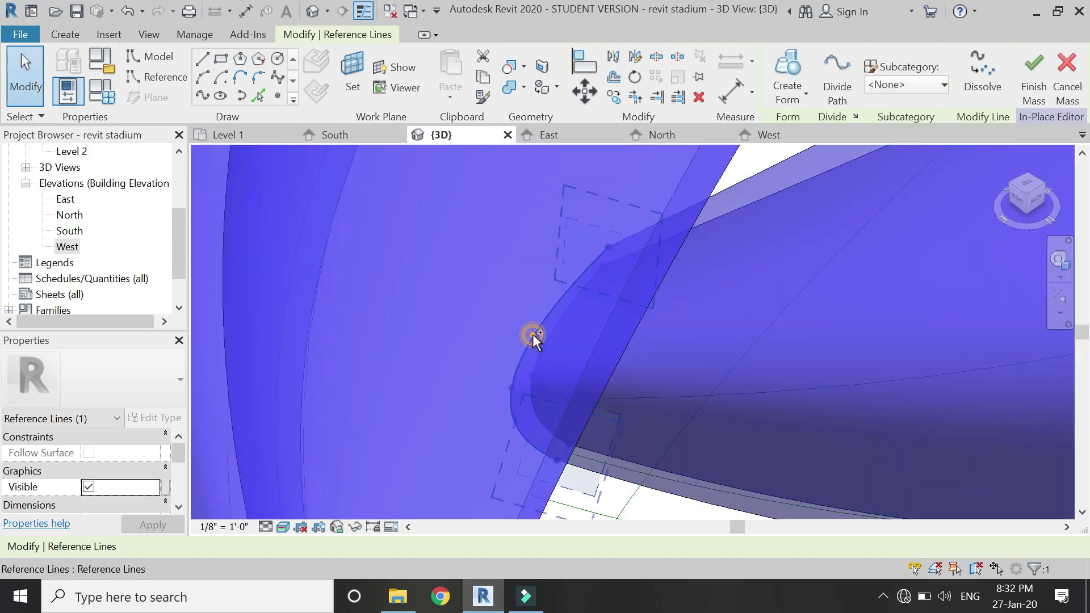
click(714, 69)
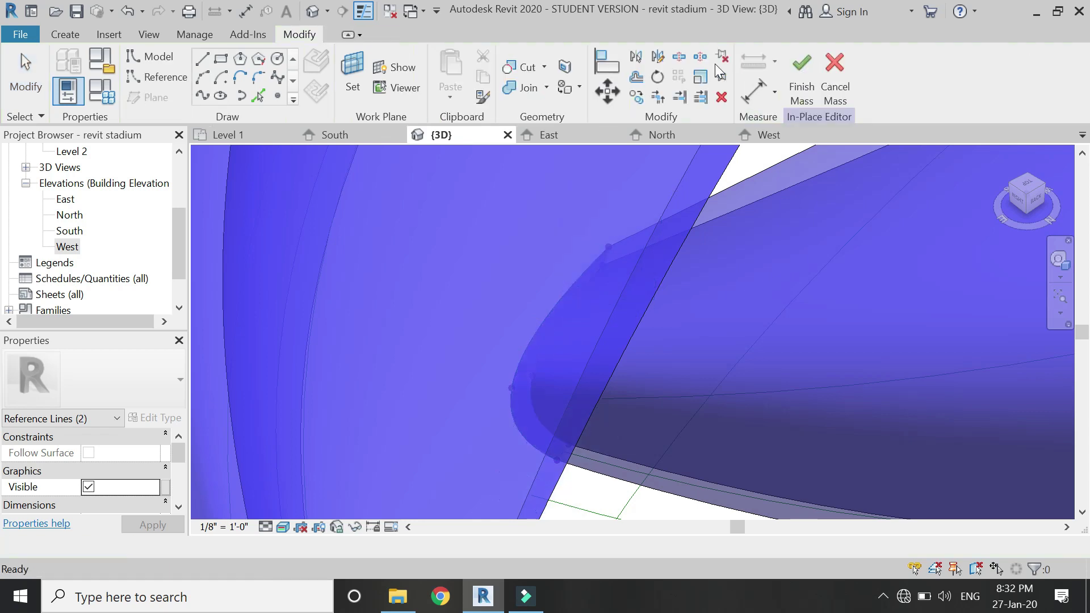
Bridge the top gap of the second stadium half with a form between its inner and outer upper edges
shift+middle_drag(526, 334, 602, 309)
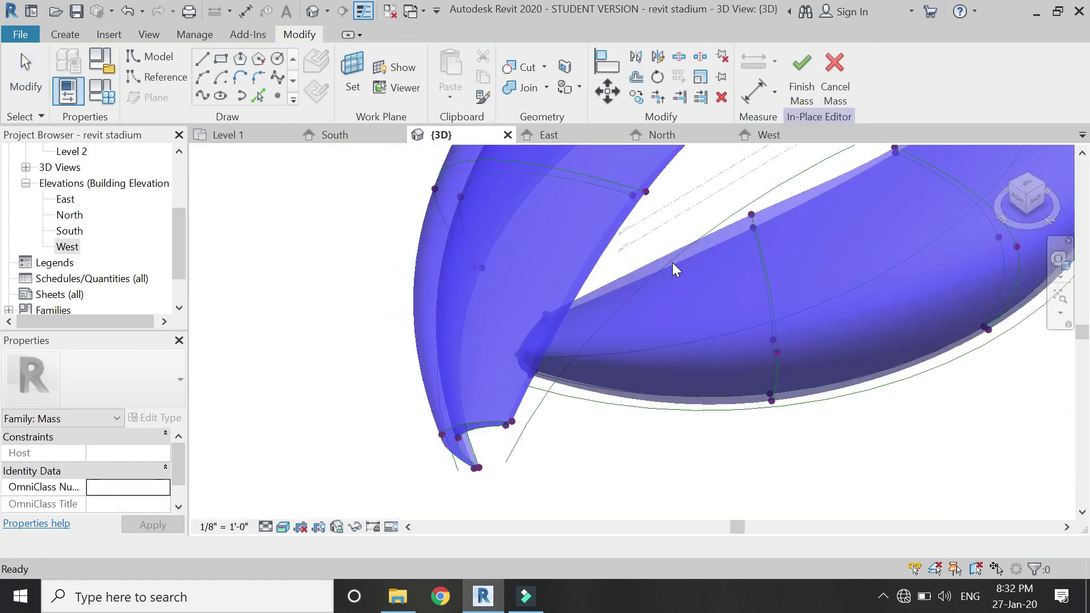
scroll(672, 262, up, 4)
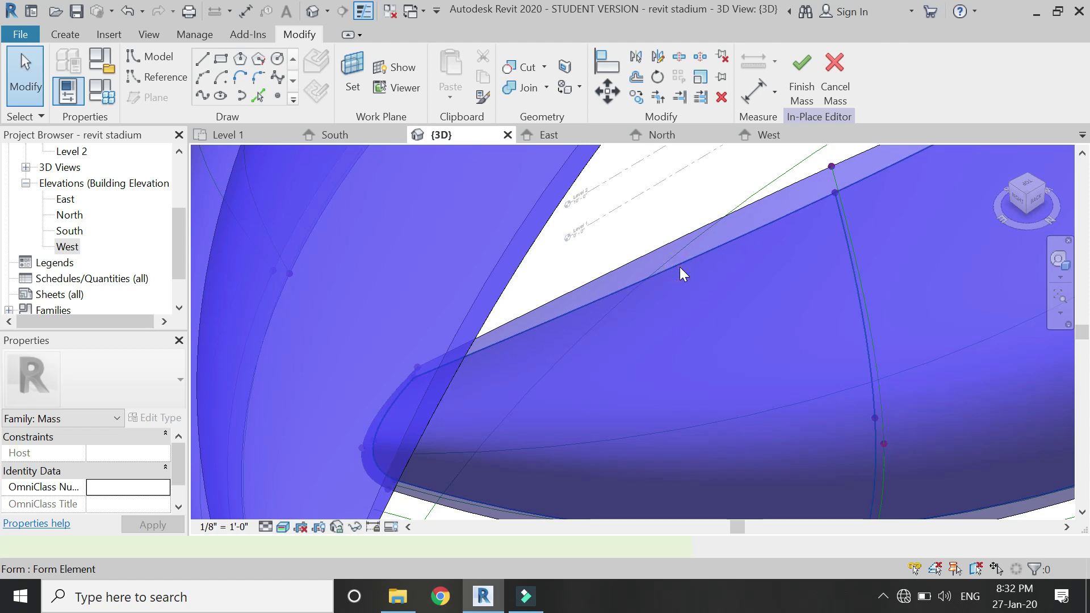
click(679, 264)
key(Escape)
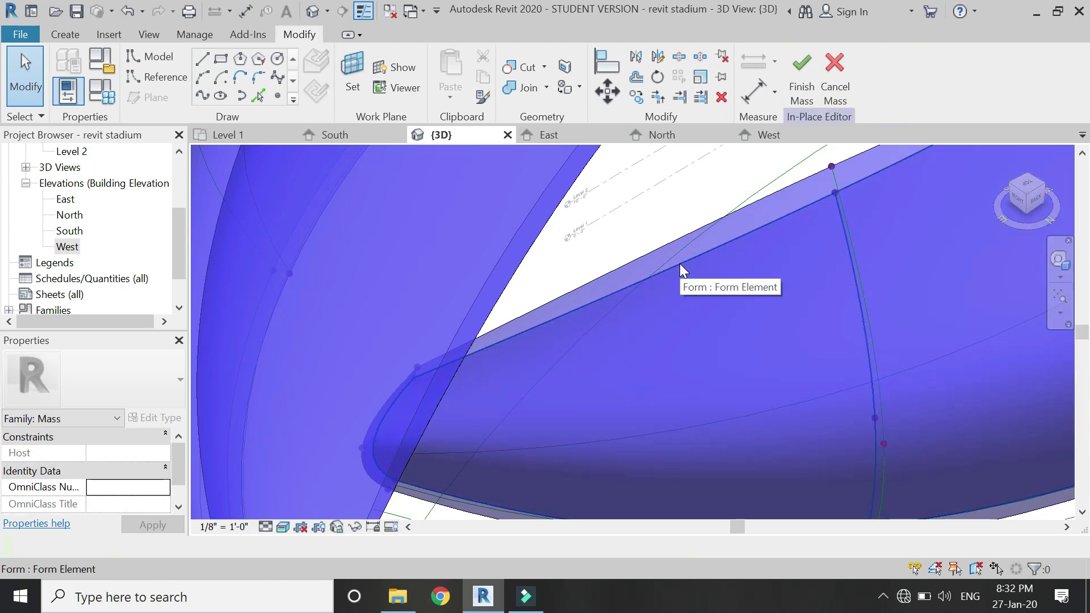
click(680, 263)
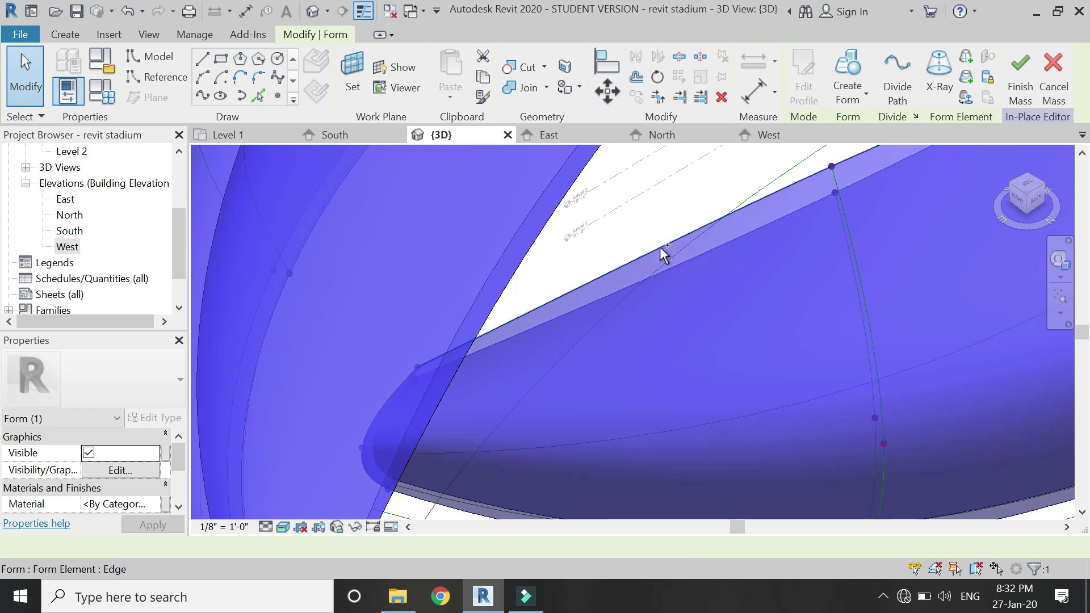
click(802, 68)
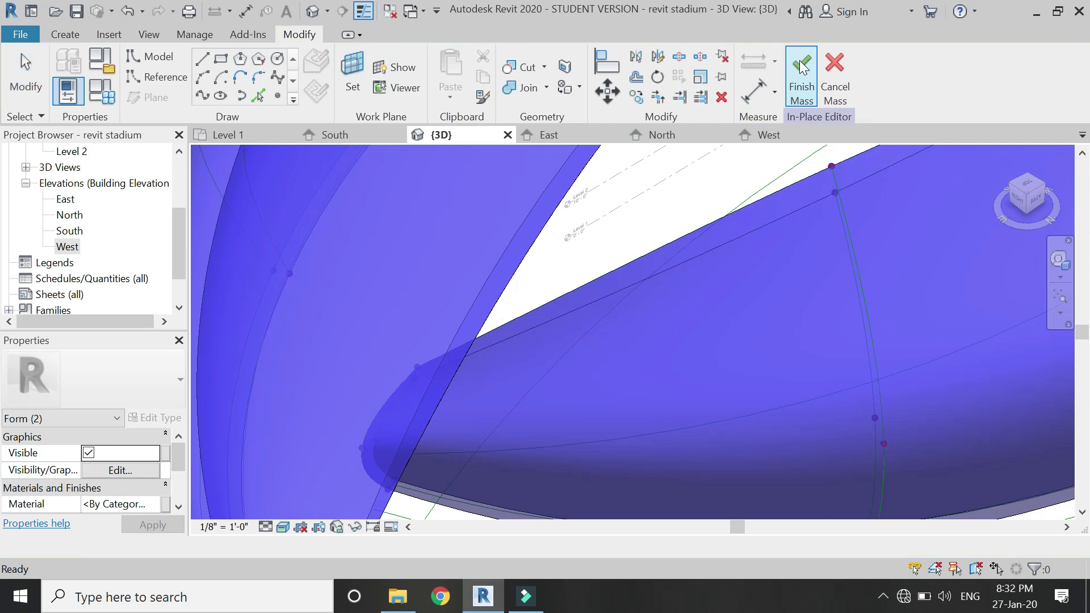
key(Escape)
Cap the far end of the first stadium half with a form between its inner and outer end profiles
scroll(565, 431, down, 6)
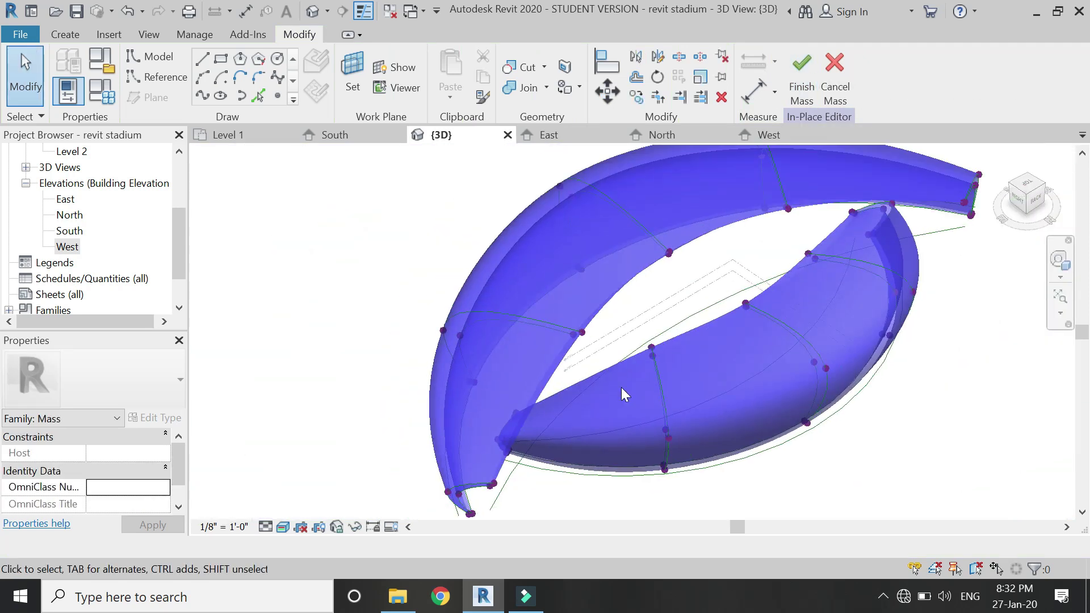
scroll(682, 400, down, 2)
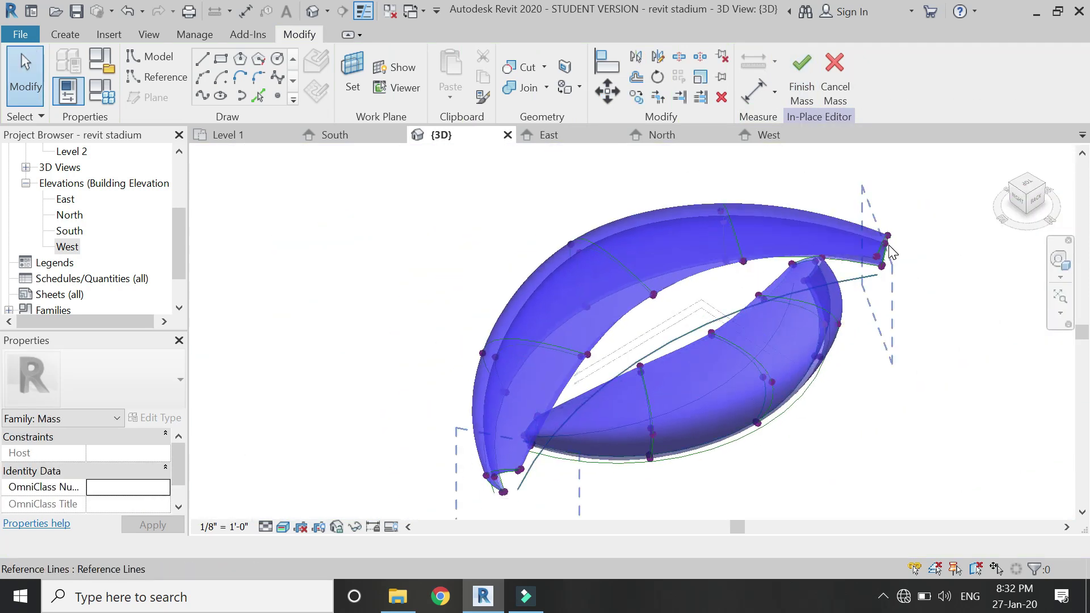
scroll(890, 251, up, 5)
click(874, 193)
click(866, 241)
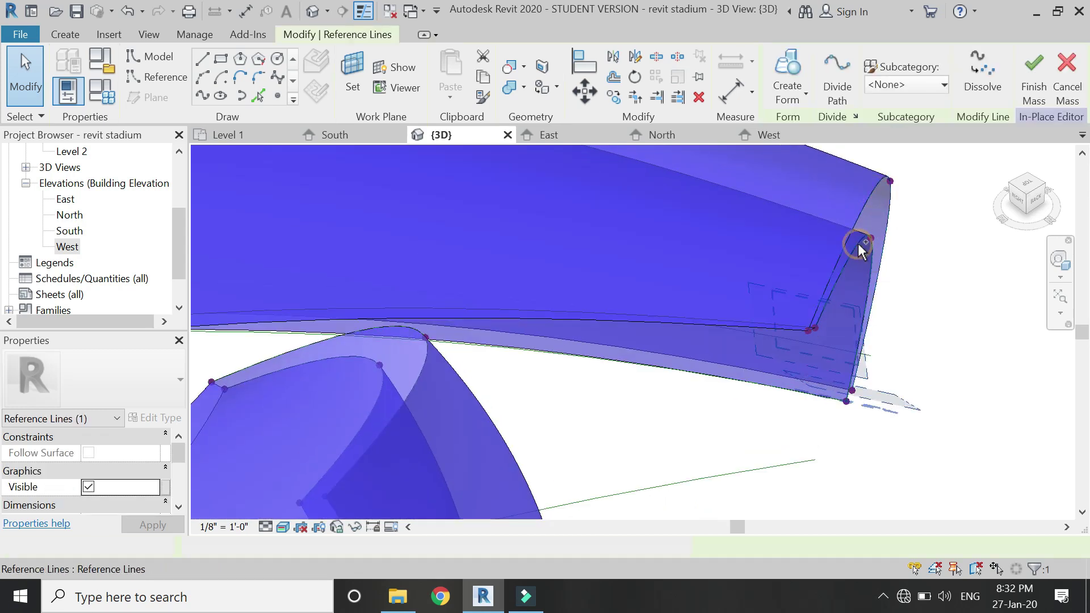
key(ctrl+z)
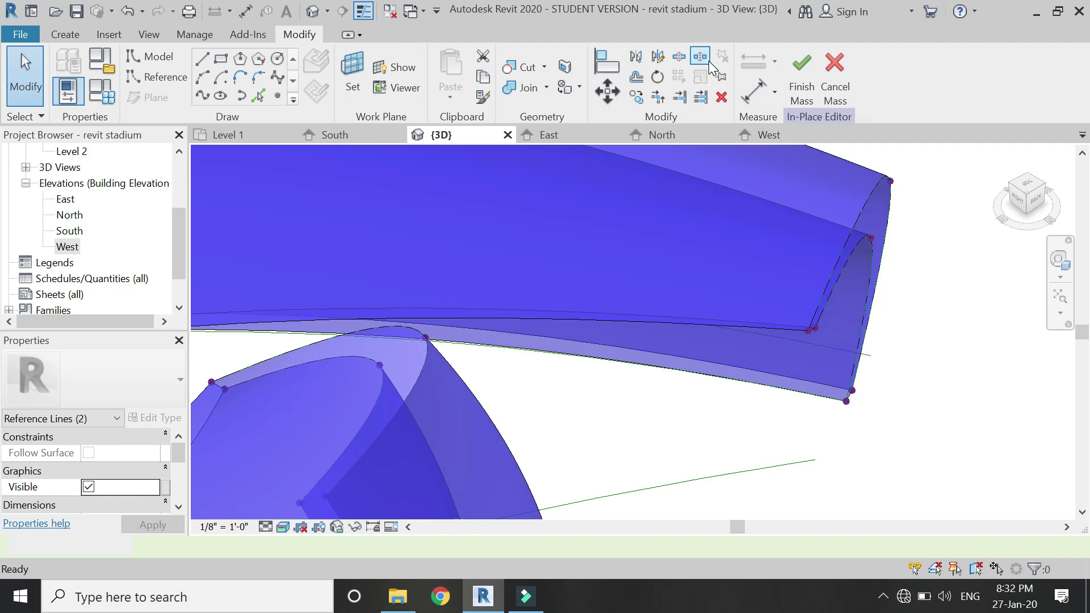
scroll(870, 183, down, 2)
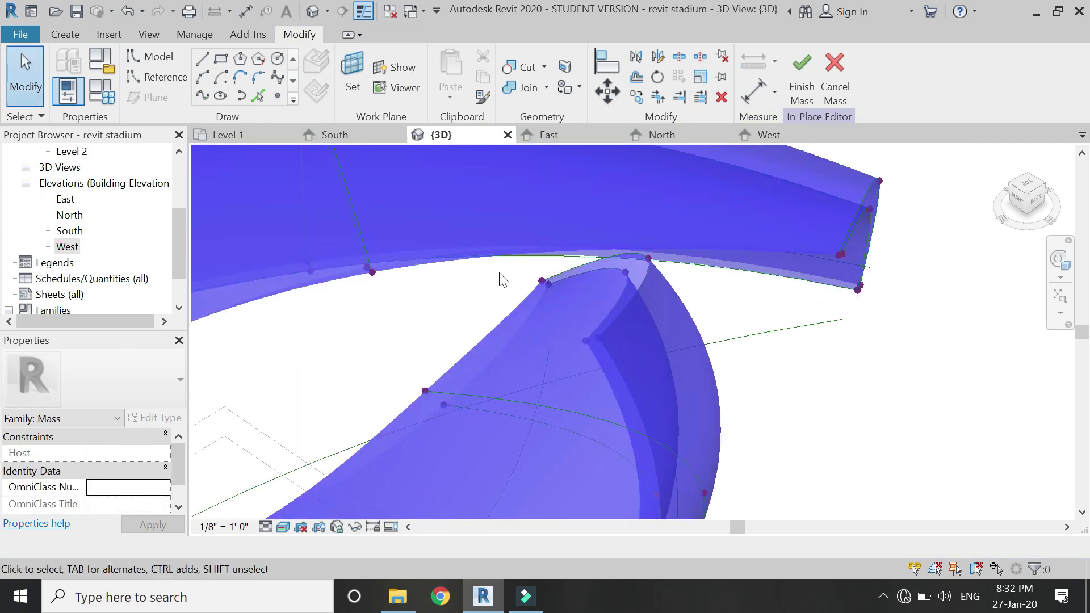
Try to create a closing form at the far end of the second stadium half from a mixed selection of end edges
scroll(502, 274, up, 2)
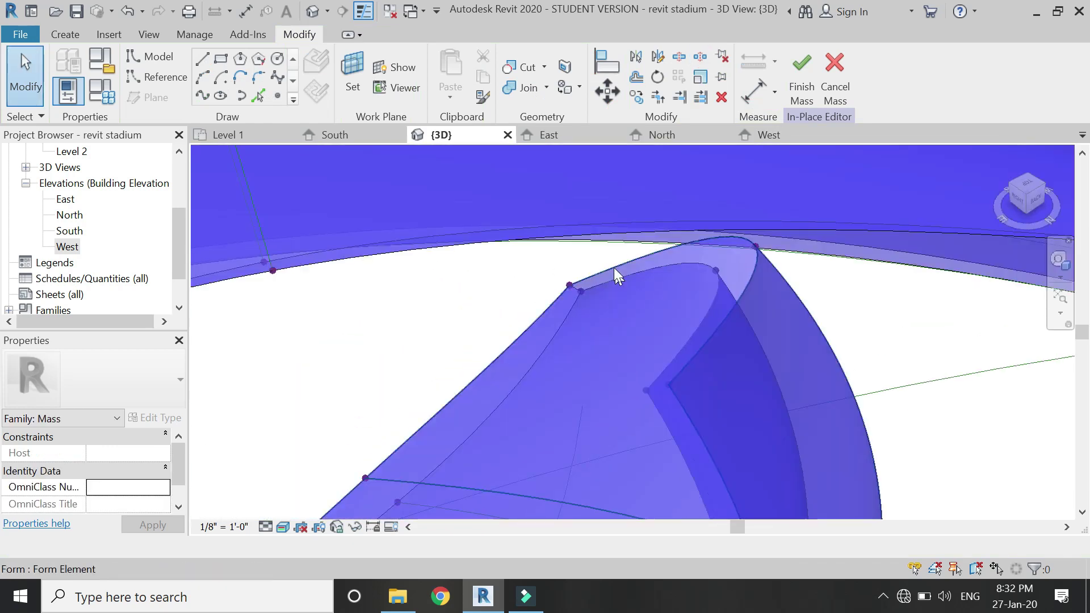
click(624, 283)
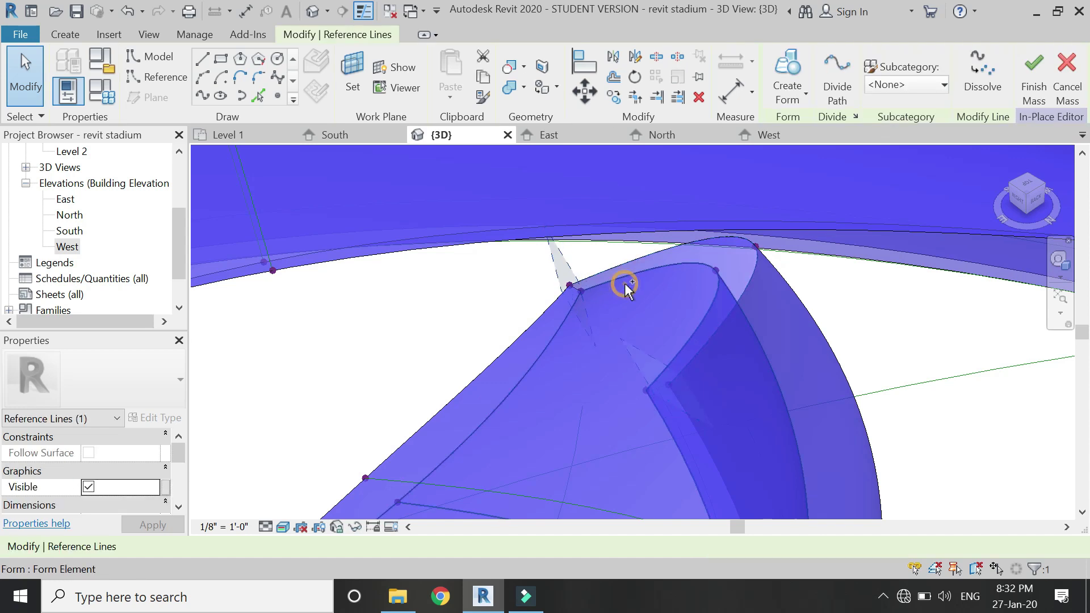
ctrl+click(624, 283)
click(866, 305)
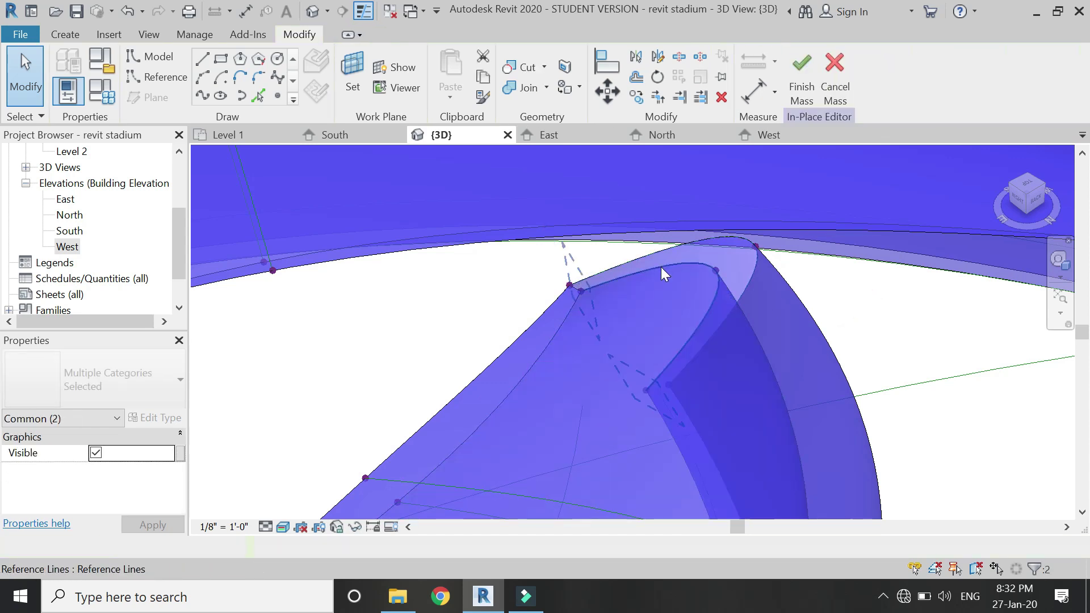
click(657, 261)
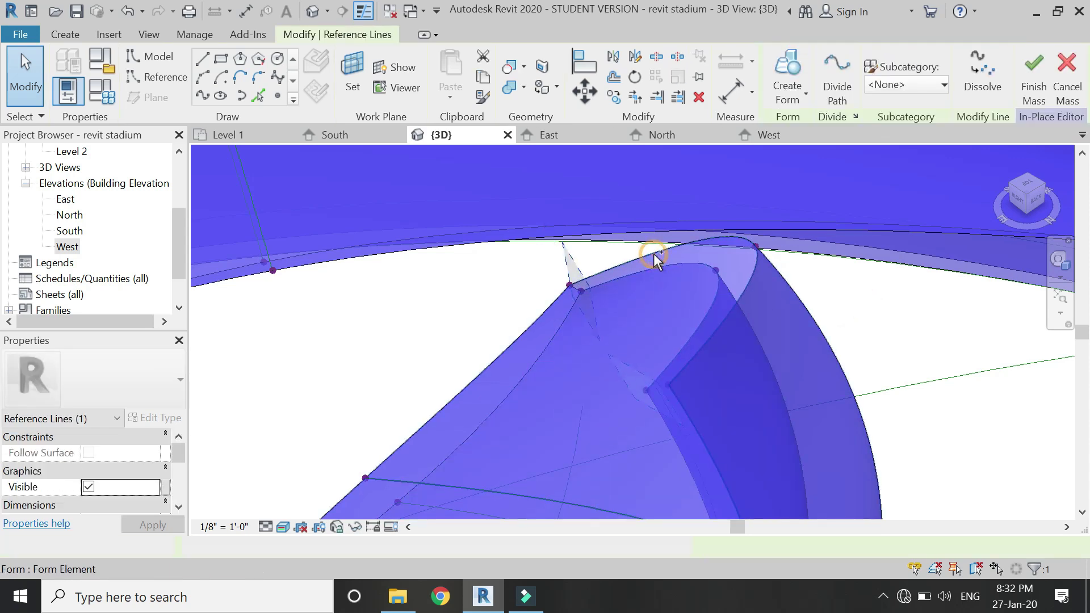
ctrl+click(657, 261)
click(799, 63)
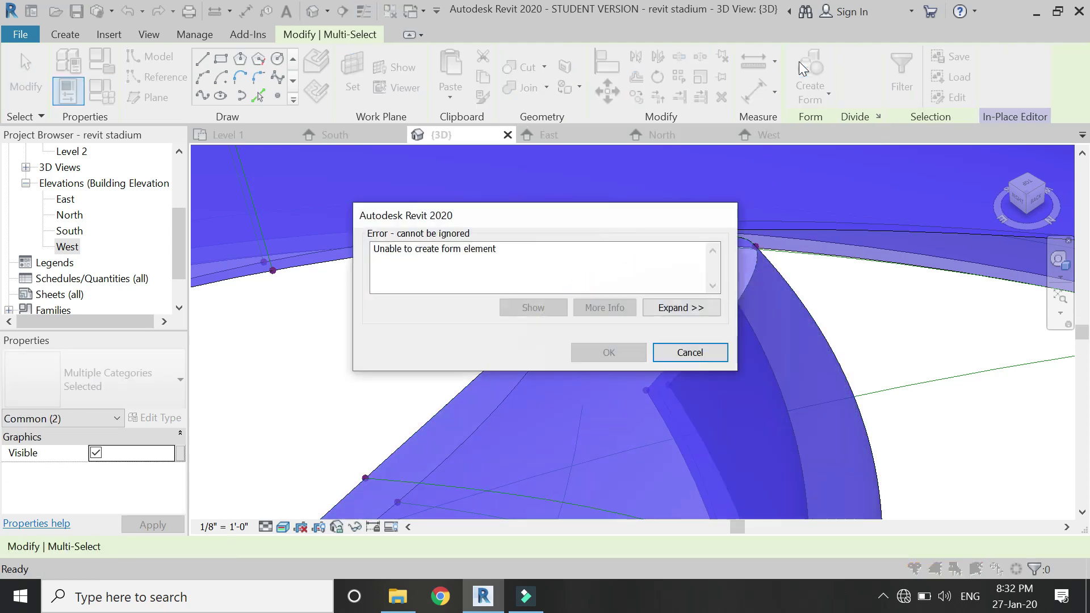
key(Escape)
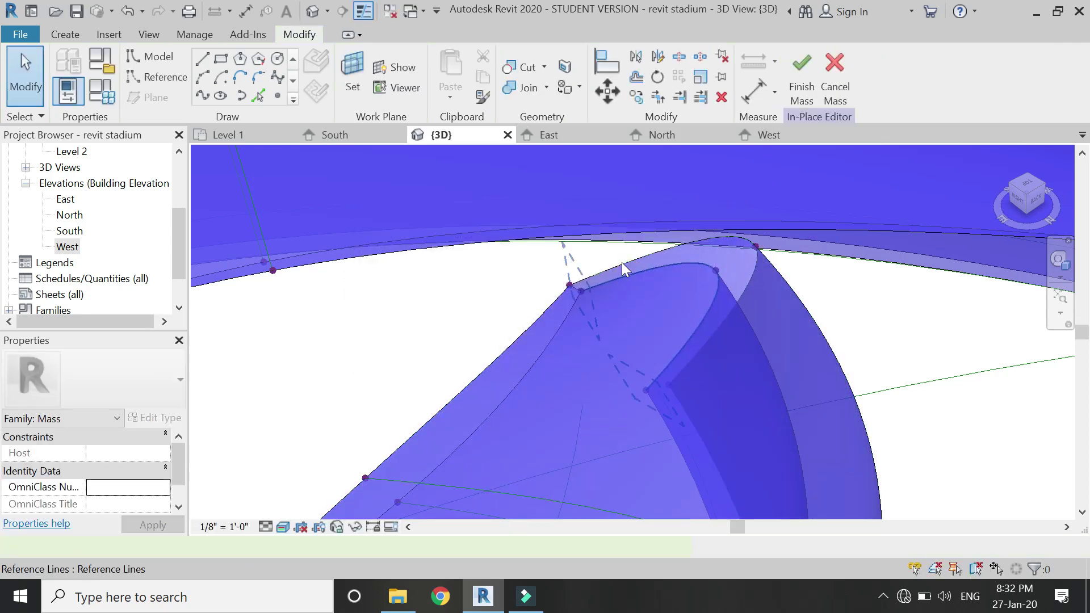
Cap the far end of the second stadium half with a form between its inner and outer end reference lines
click(625, 270)
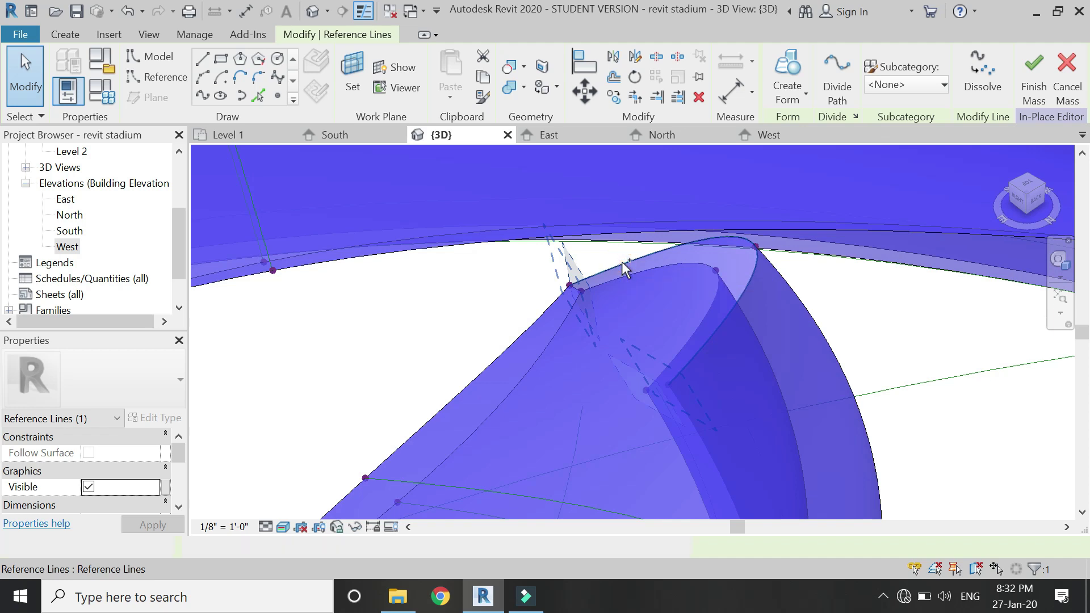
ctrl+click(565, 264)
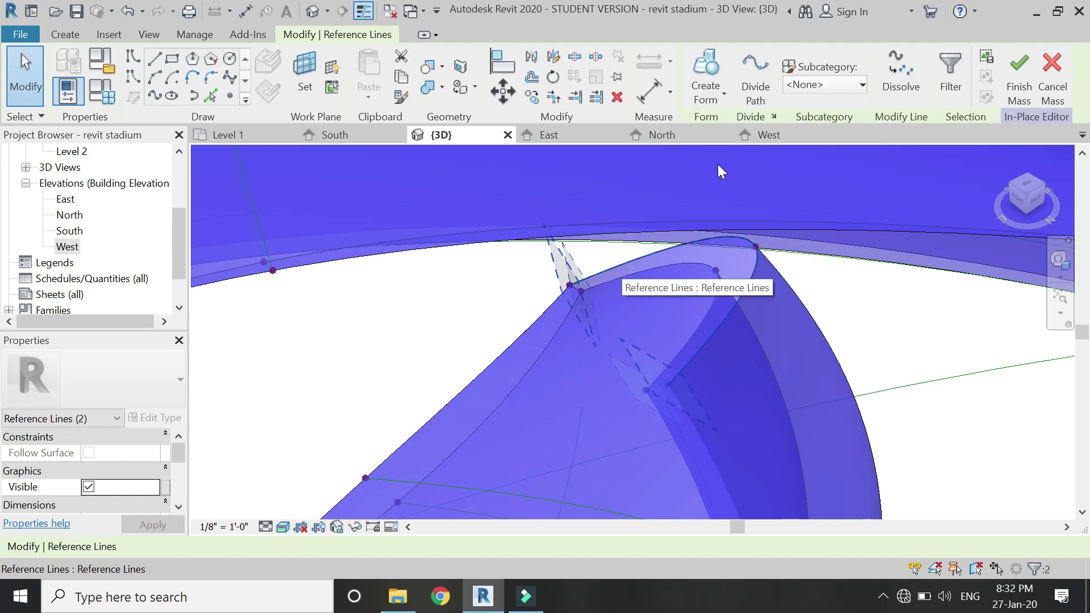
click(704, 62)
scroll(746, 254, down, 5)
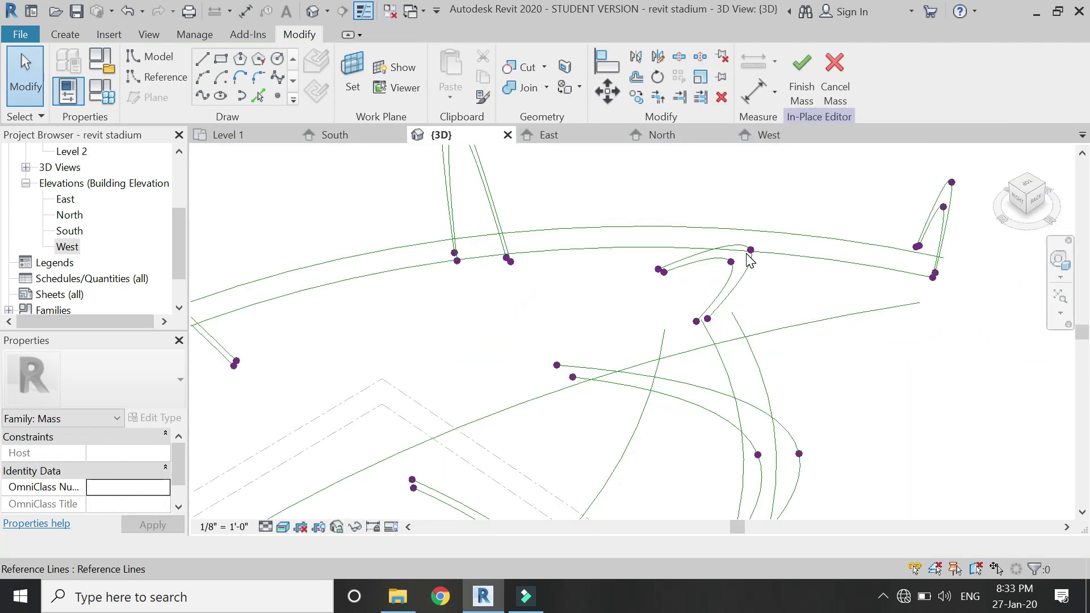
scroll(746, 254, down, 5)
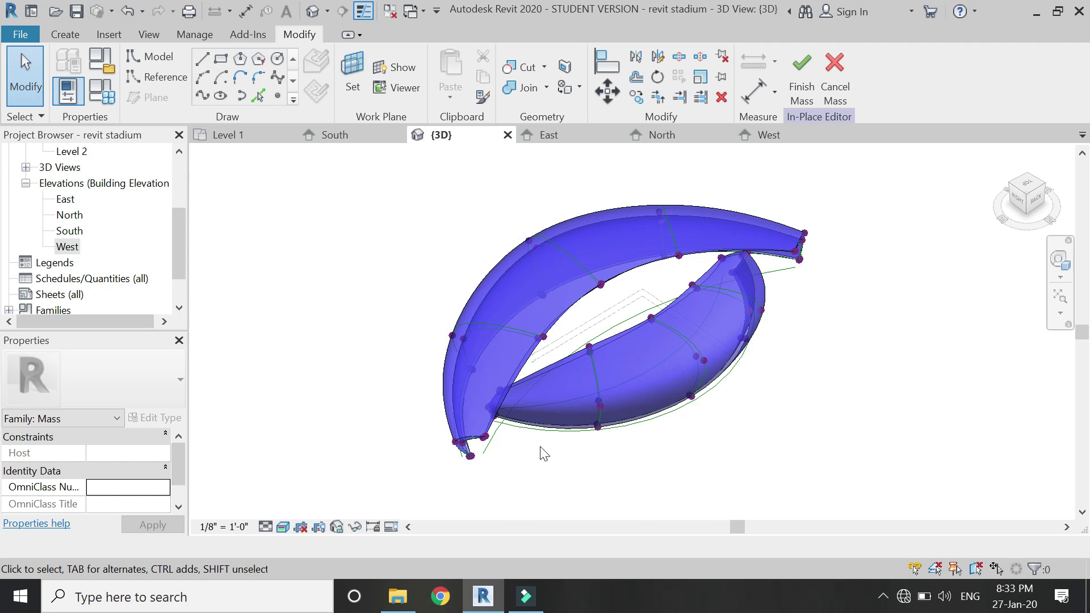
Select the inner, outer and top gap forms of both stadium halves together
scroll(561, 364, up, 3)
key(ctrl+z)
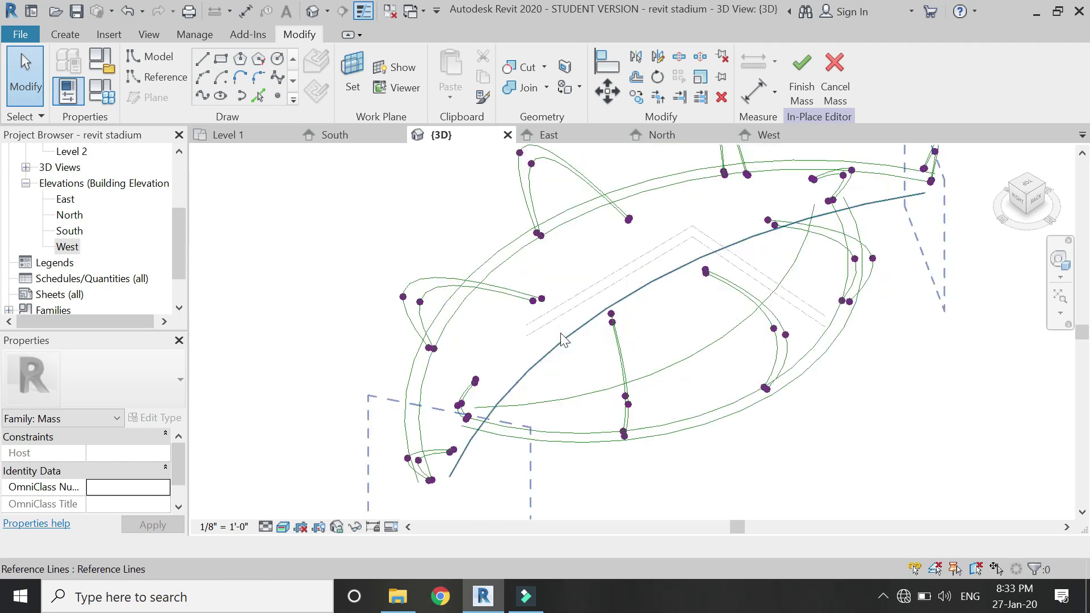
scroll(561, 340, up, 3)
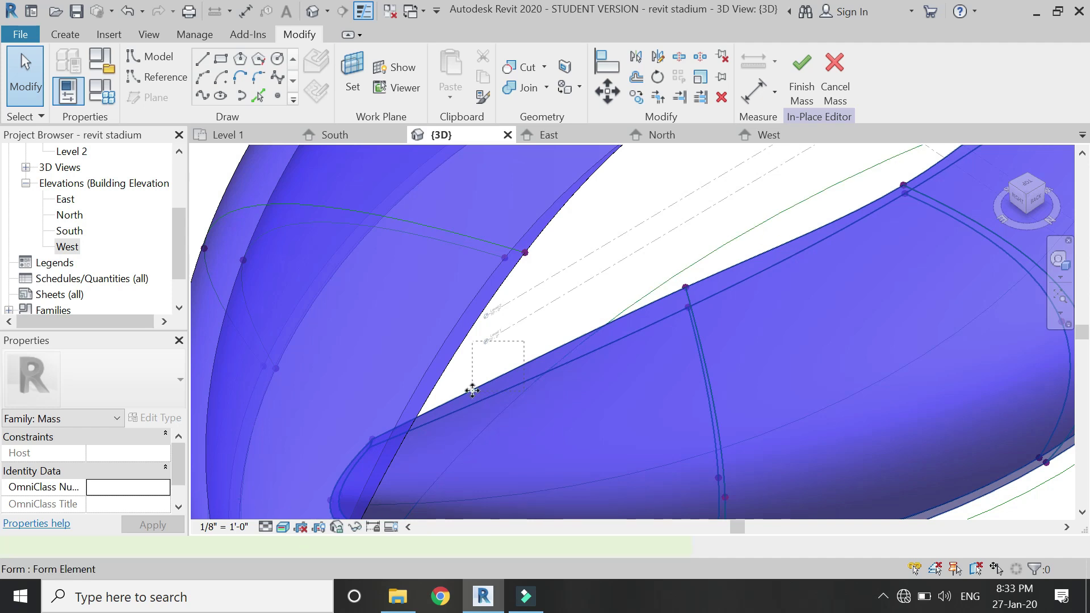
click(472, 390)
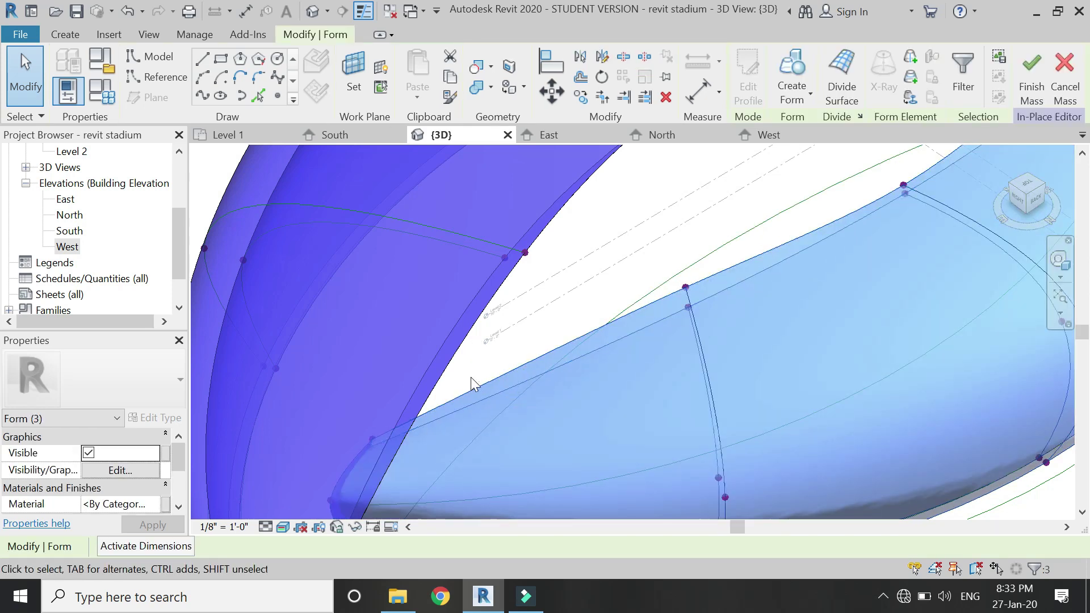
drag(467, 375, 414, 350)
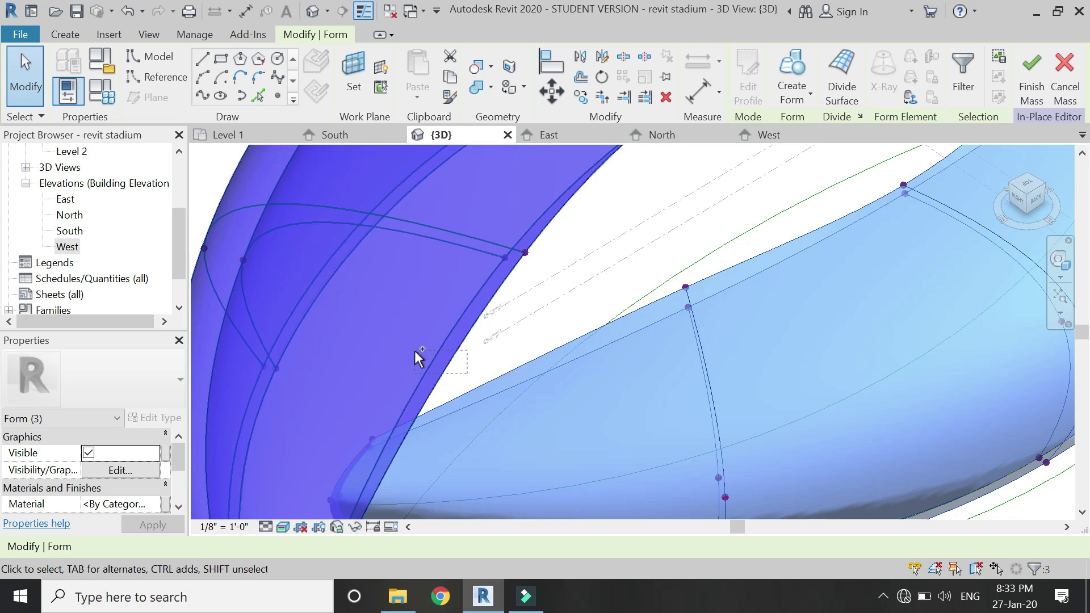
scroll(640, 236, down, 5)
scroll(480, 378, up, 8)
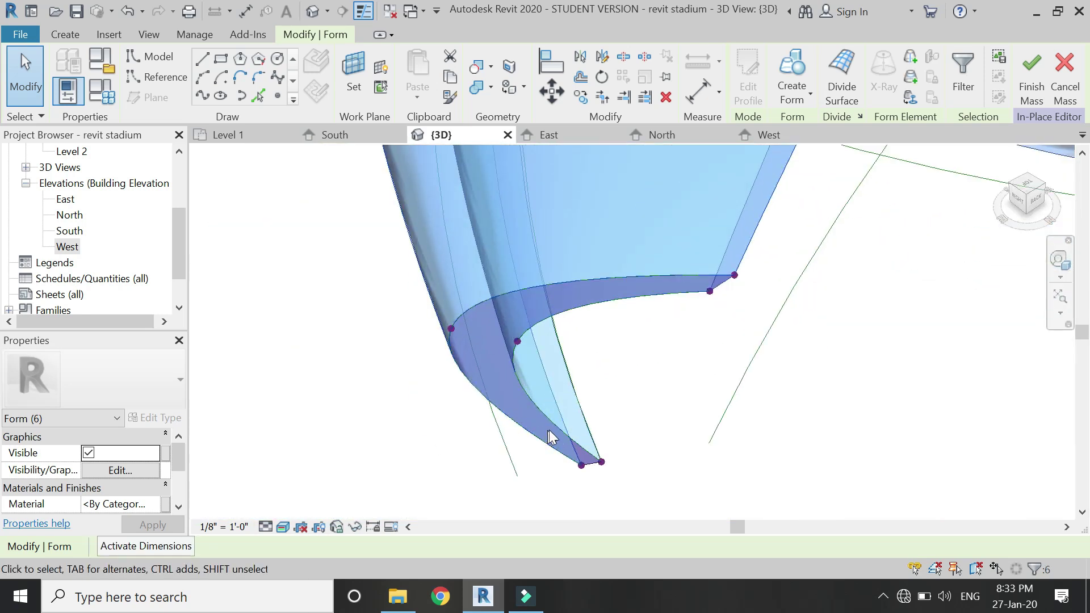
Add the near-end cap forms of both stadium halves to the selection
key(ctrl+z)
scroll(593, 472, up, 3)
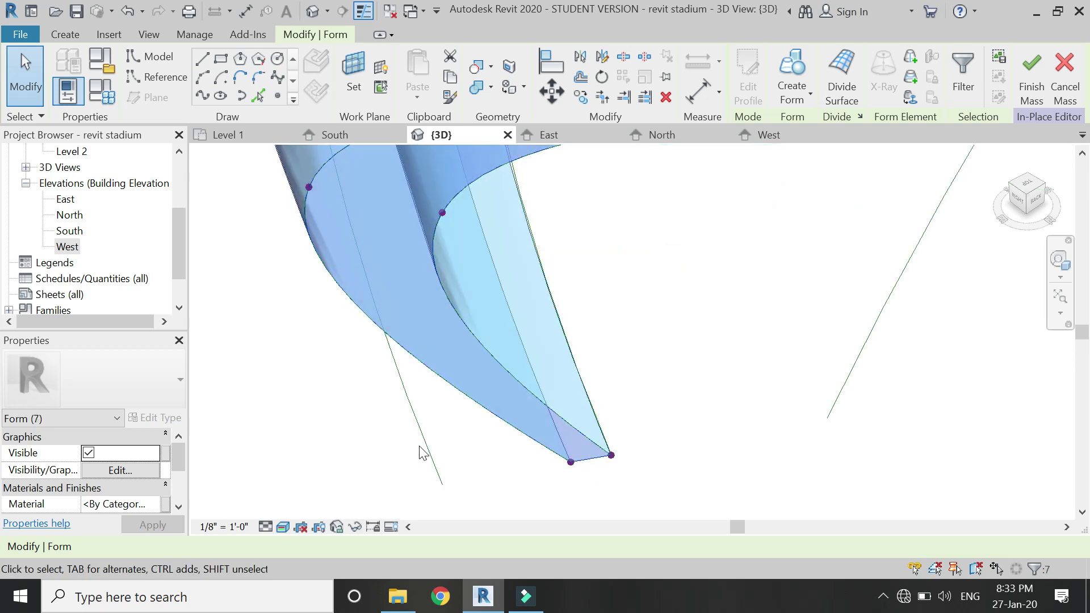
scroll(391, 452, down, 6)
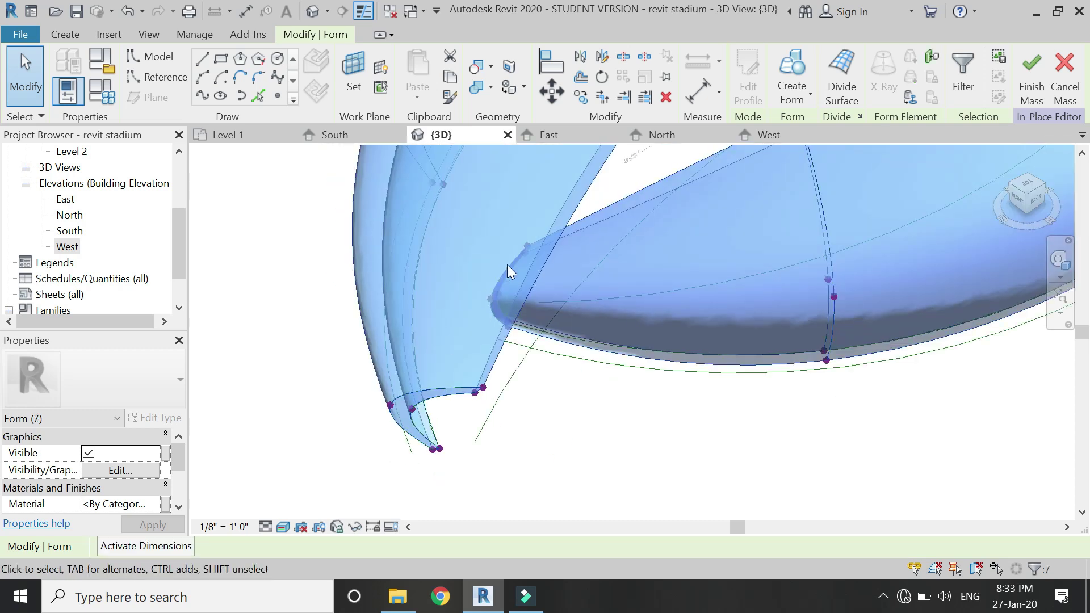
scroll(540, 233, up, 4)
scroll(556, 228, up, 2)
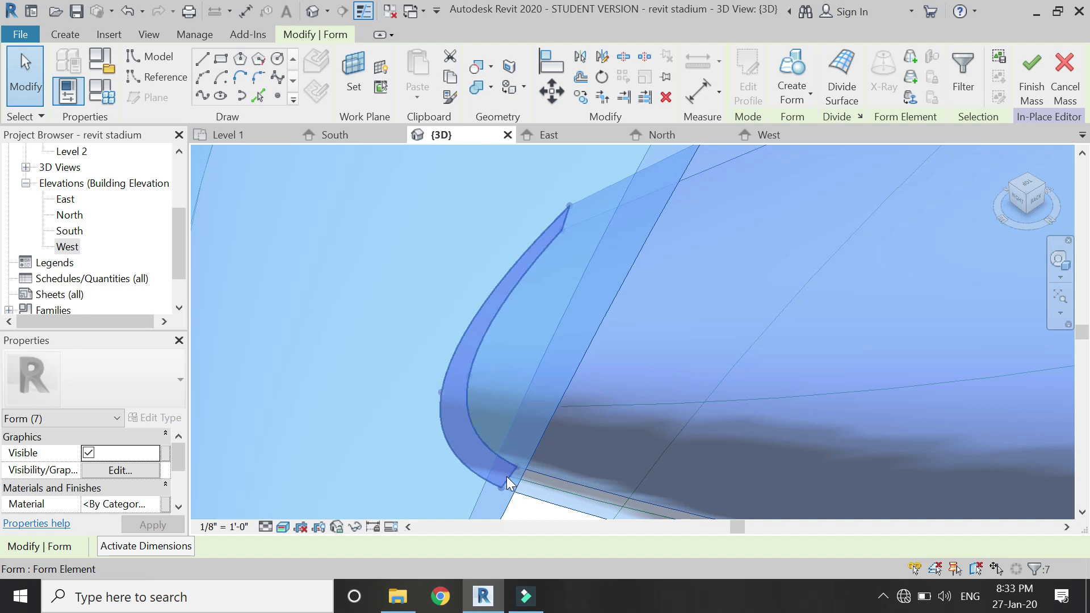
ctrl+click(507, 476)
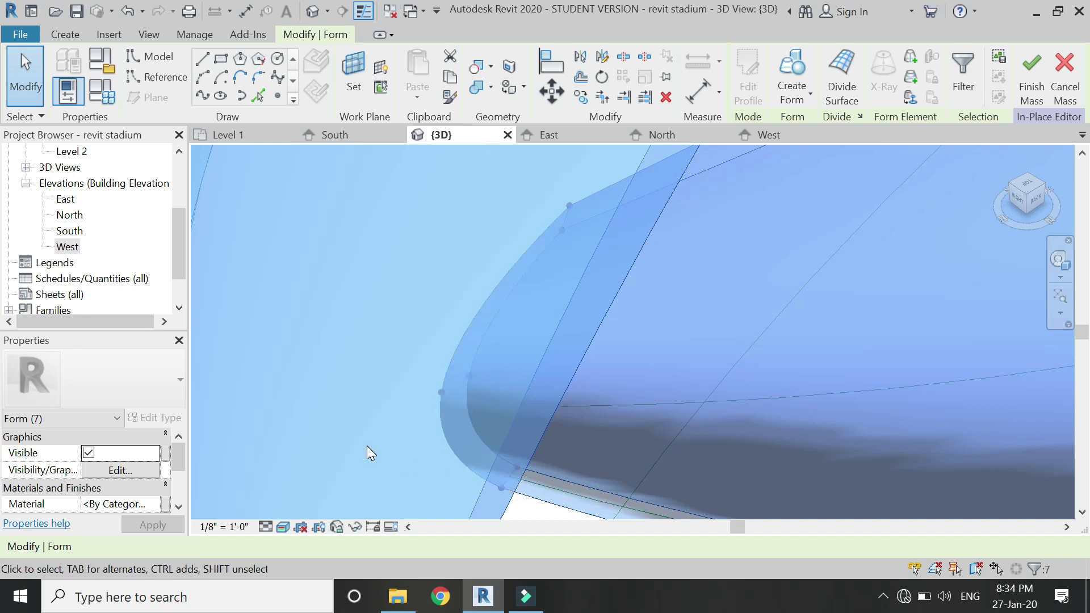
scroll(367, 445, down, 4)
scroll(367, 449, down, 3)
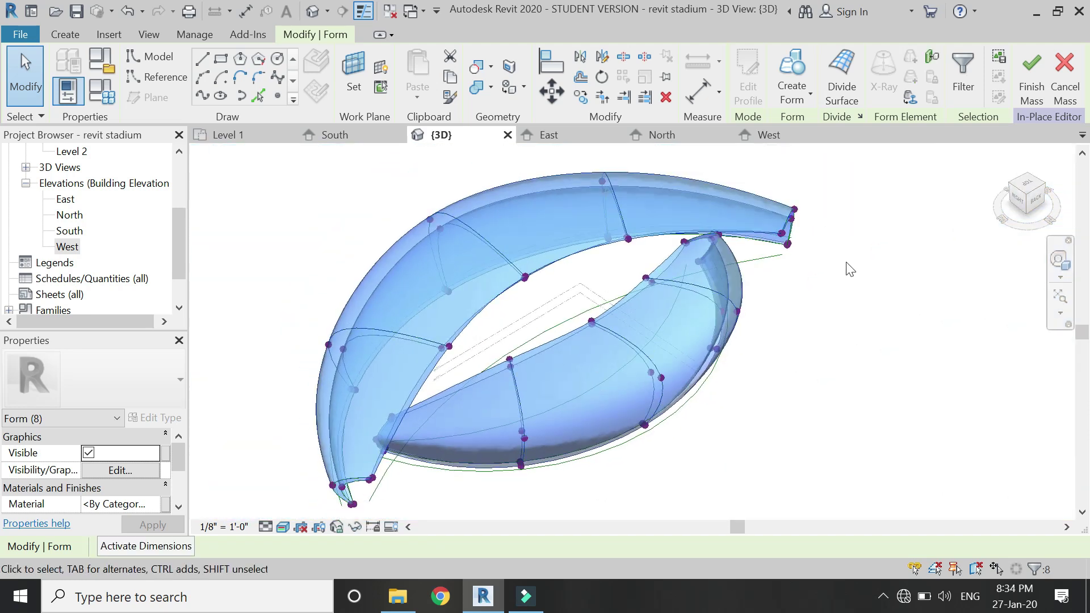
Add the far-end cap forms of both stadium halves so that every form of the mass is selected
scroll(834, 206, up, 5)
scroll(591, 280, up, 3)
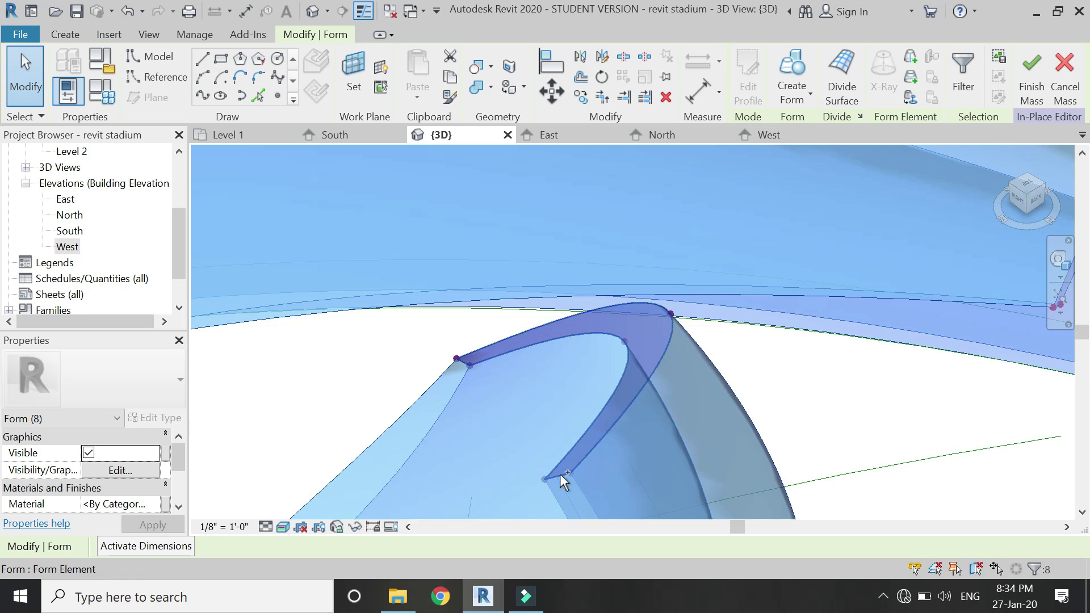
ctrl+click(560, 474)
shift+middle_drag(464, 405, 761, 339)
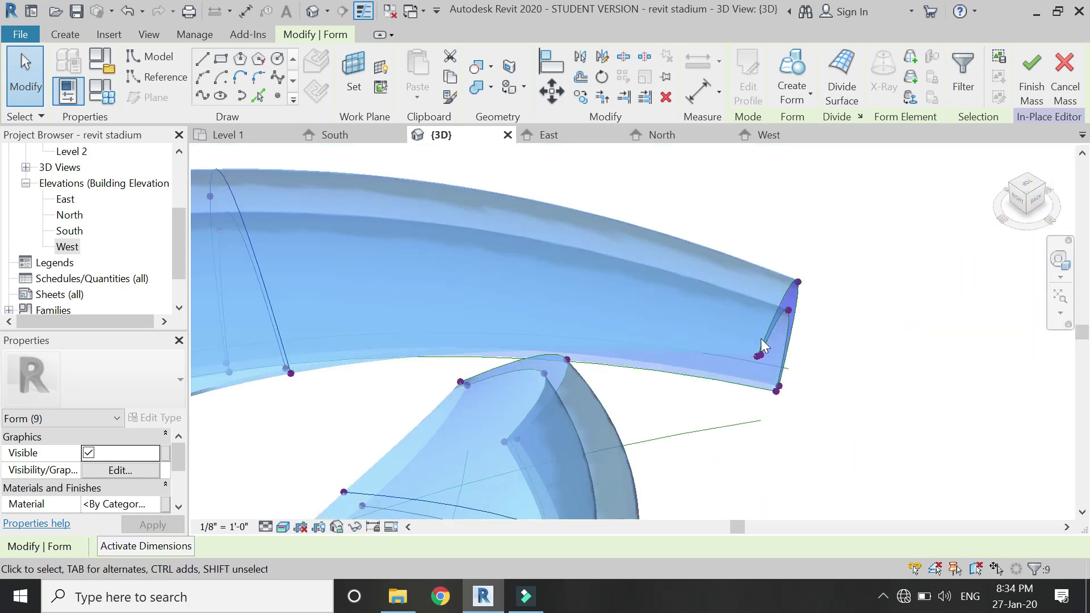
scroll(792, 375, up, 2)
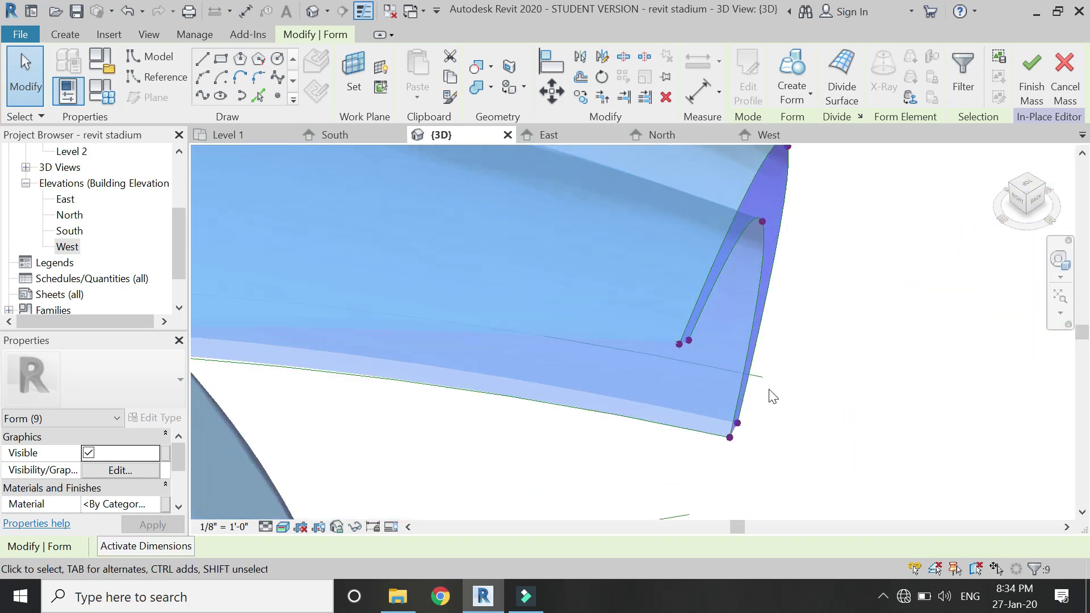
scroll(735, 436, up, 2)
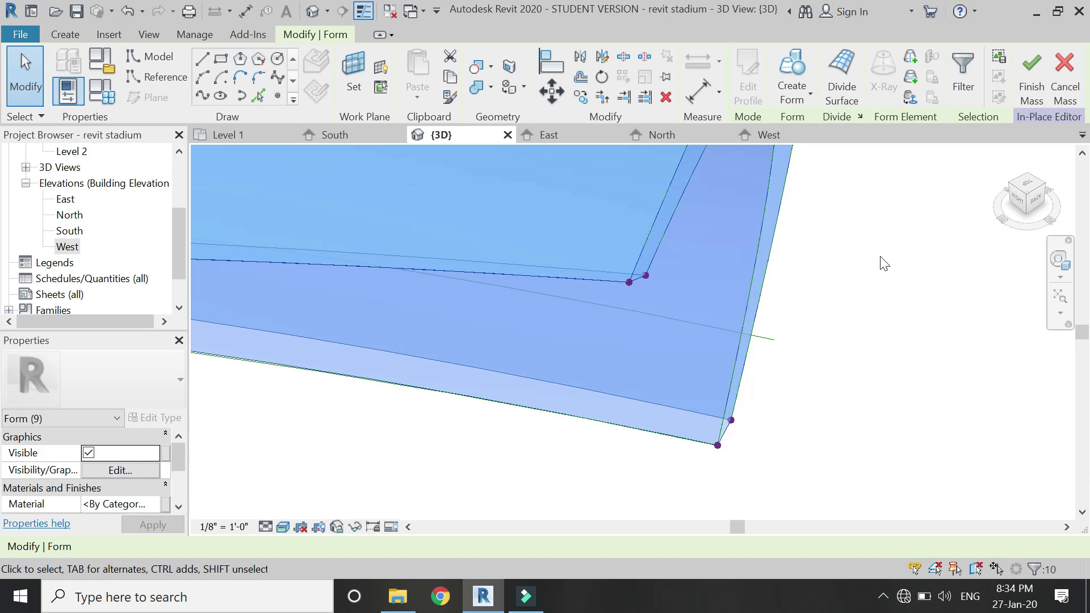
key(ctrl+z)
scroll(883, 265, down, 4)
key(ctrl+y)
scroll(882, 262, down, 3)
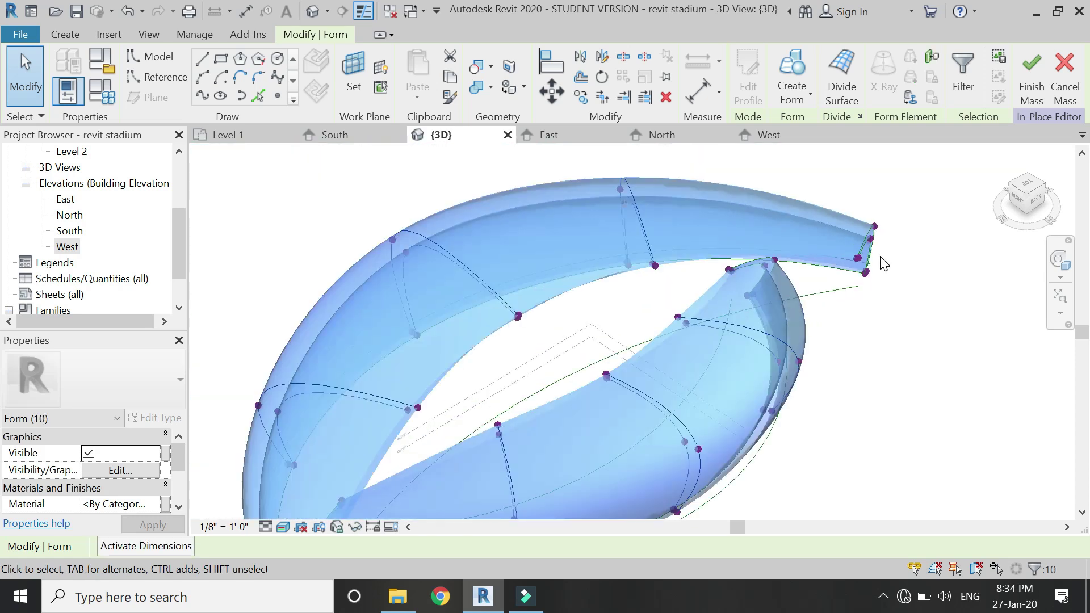
Associate the selected forms' material with a new type-based family parameter named "curves" under Materials and Finishes
click(166, 504)
click(118, 393)
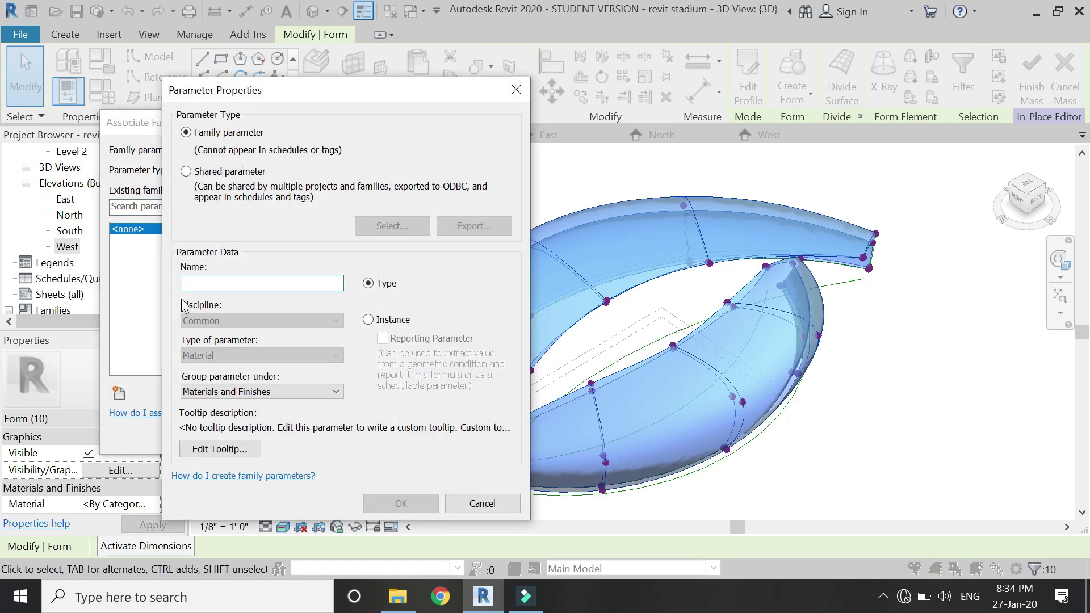
text(curves)
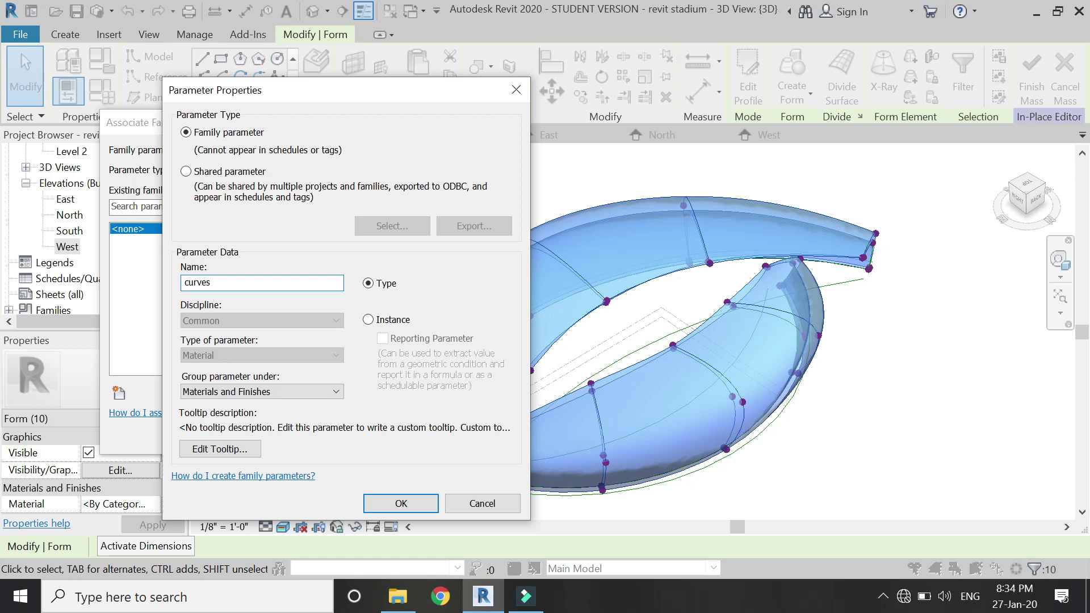
key(Return)
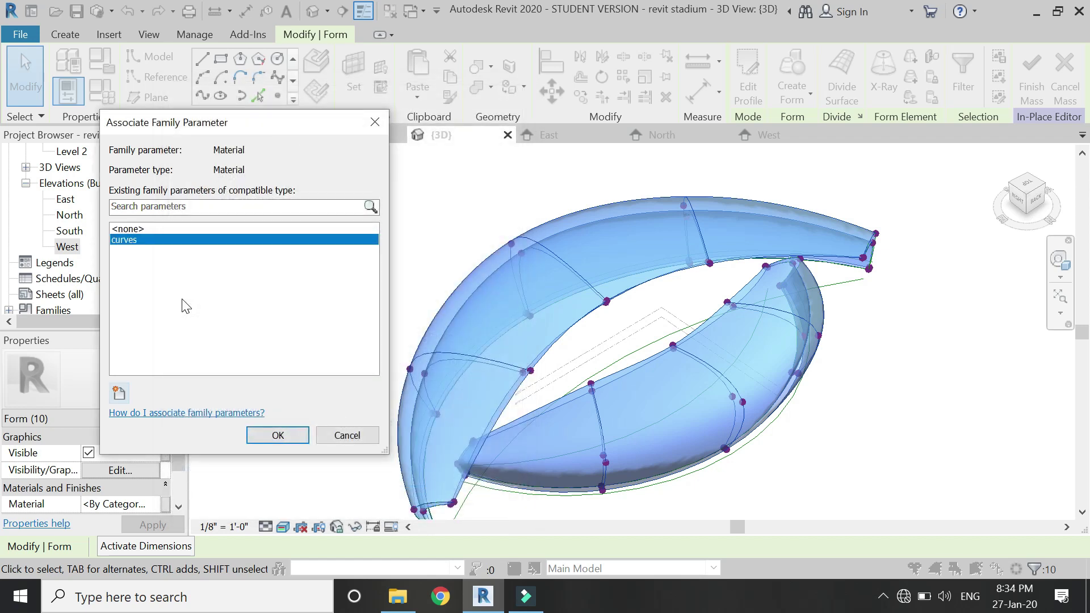
click(279, 436)
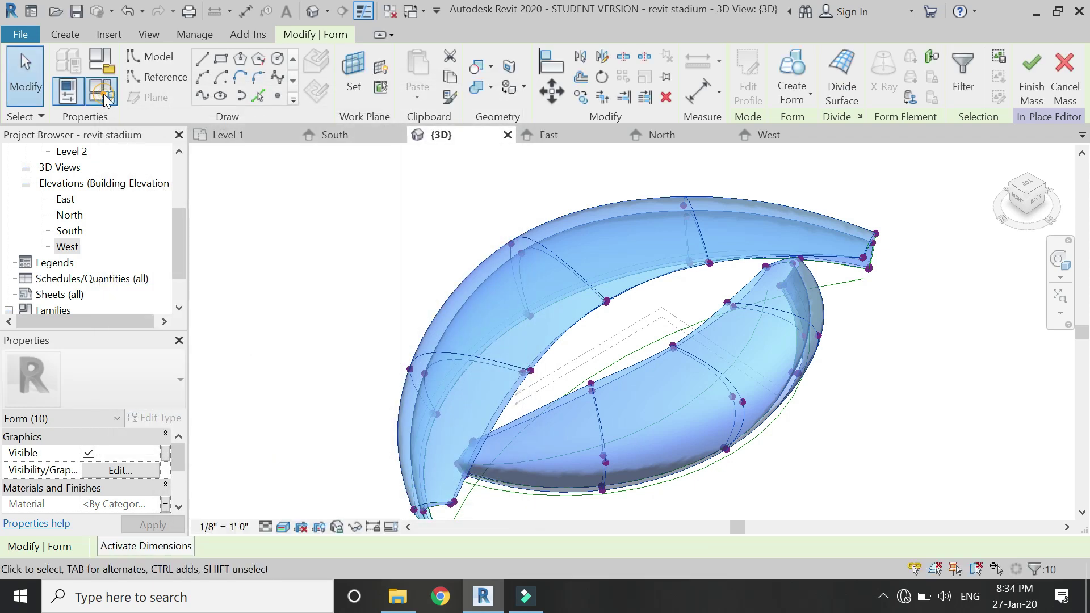
Search the materials for "paint" and assign Clad - White to the "curves" material parameter in the family types
click(112, 96)
click(289, 194)
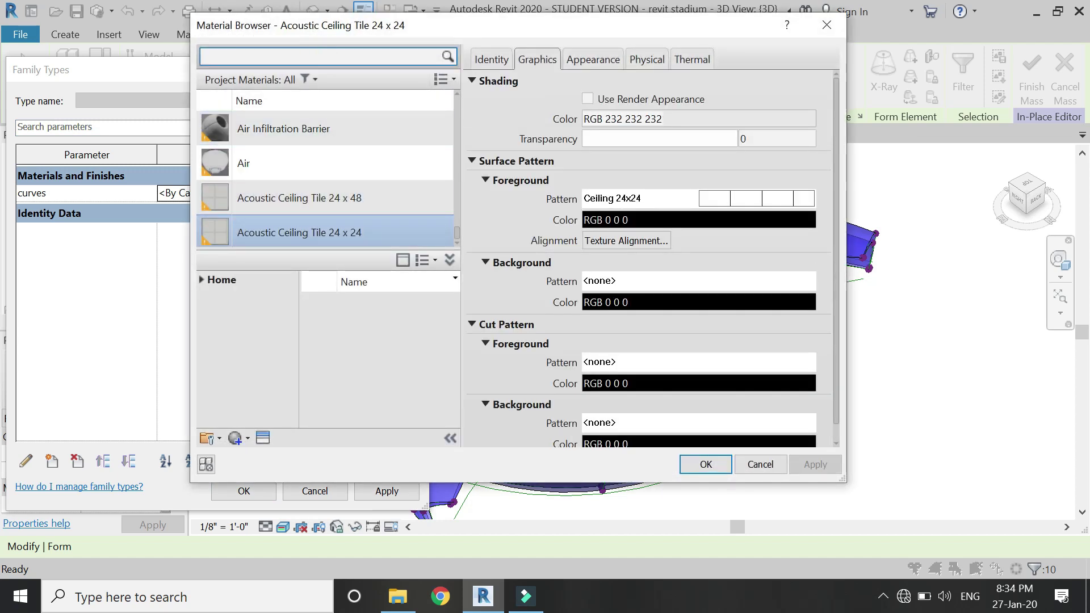
text(paint)
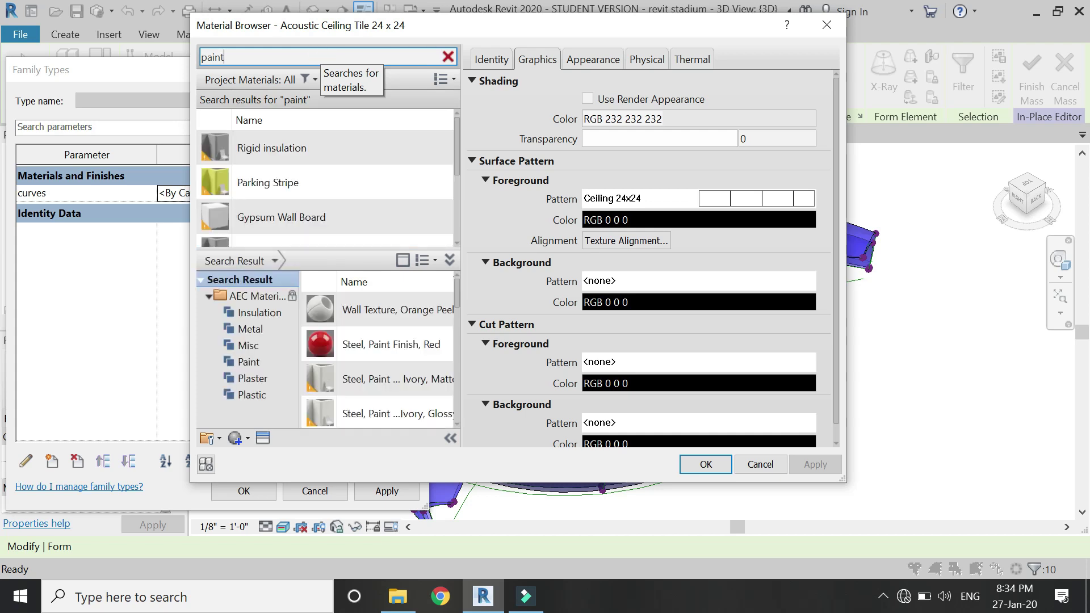
scroll(369, 159, down, 4)
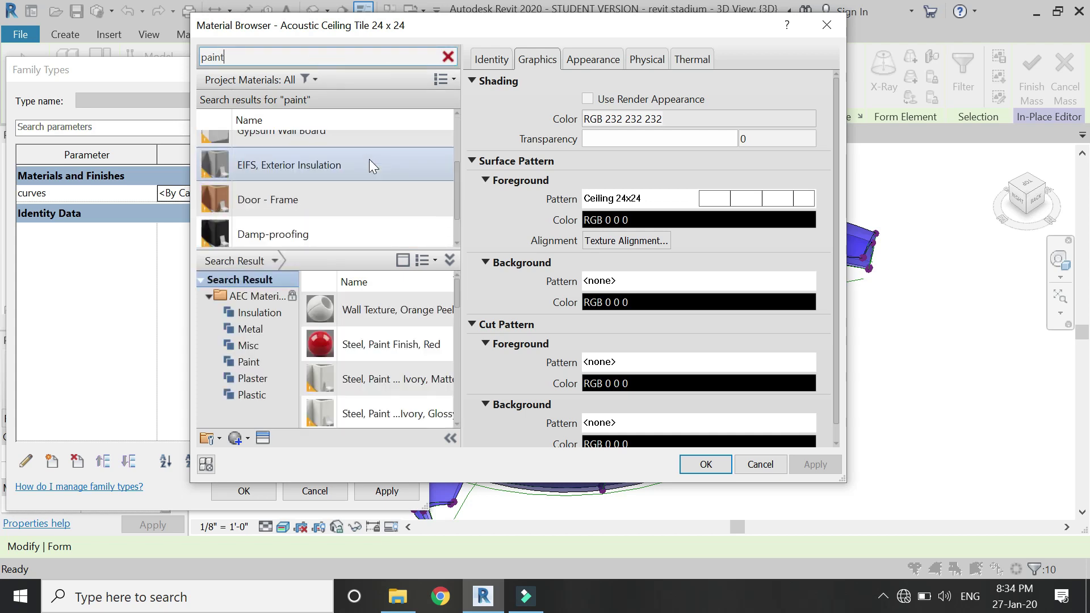
click(358, 230)
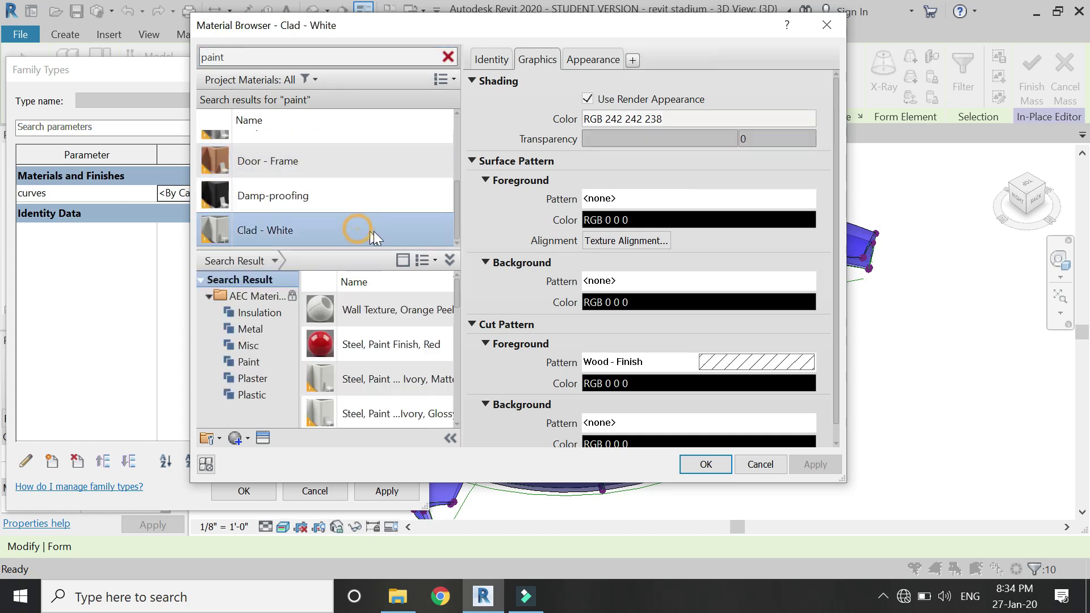
click(706, 465)
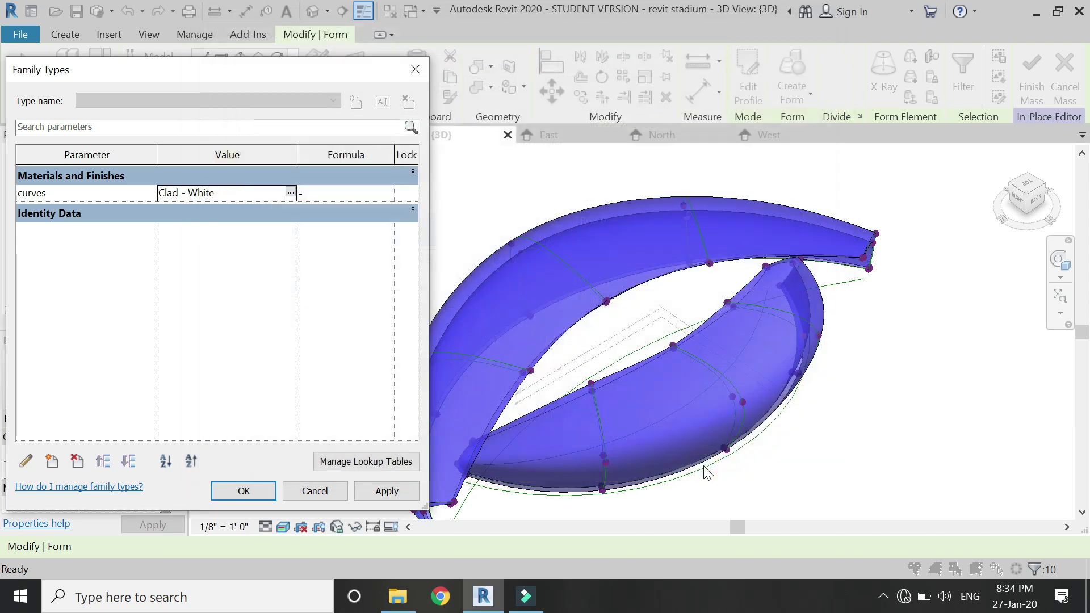
click(248, 492)
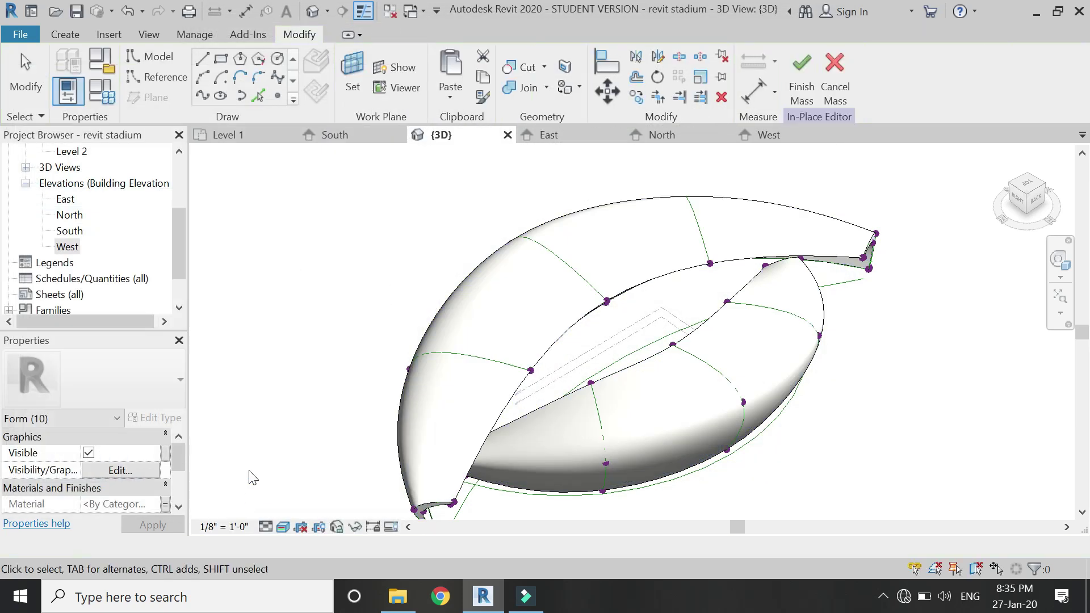
Deselect the forms and finish the in-place stadium mass
click(278, 308)
shift+middle_drag(317, 293, 474, 460)
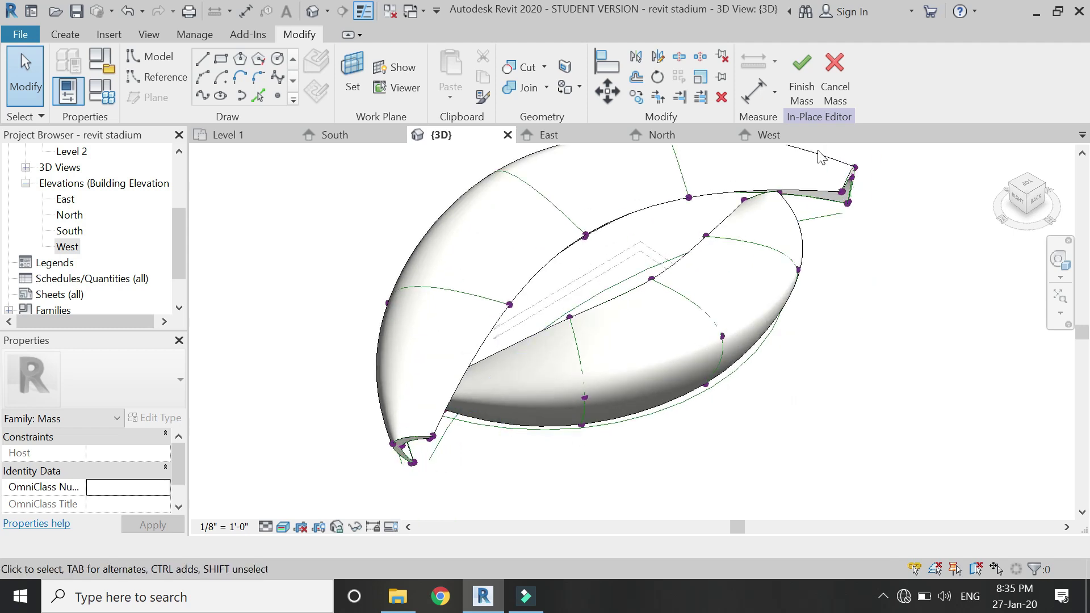
click(802, 80)
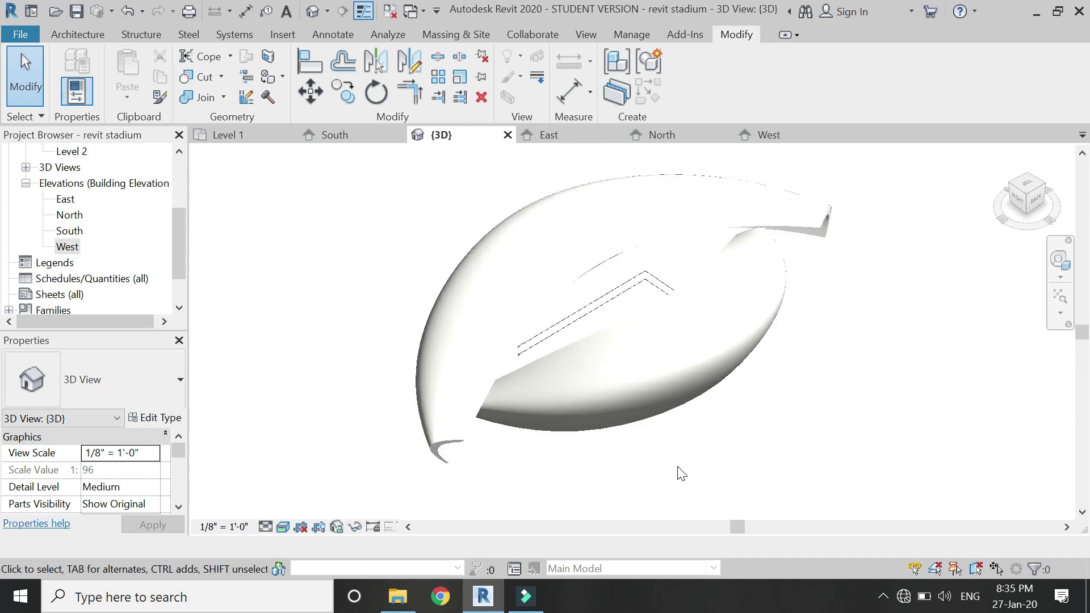
Set the 3D view's visual style to Shaded and inspect the finished stadium mass from different angles
shift+middle_drag(676, 475, 958, 382)
click(1060, 260)
click(992, 243)
drag(629, 320, 628, 321)
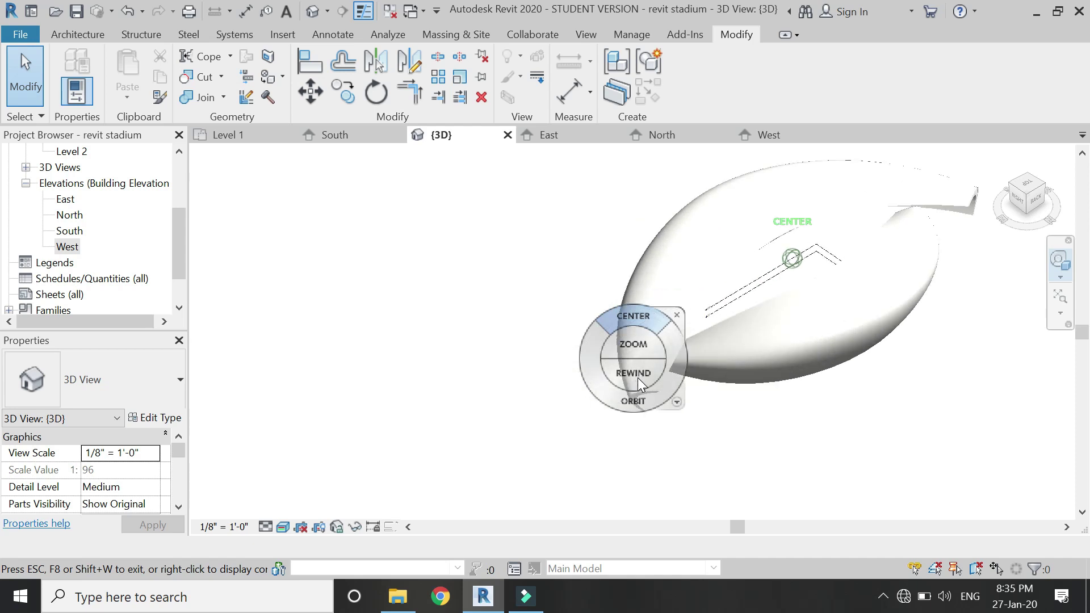
drag(645, 397, 394, 547)
key(Escape)
click(282, 527)
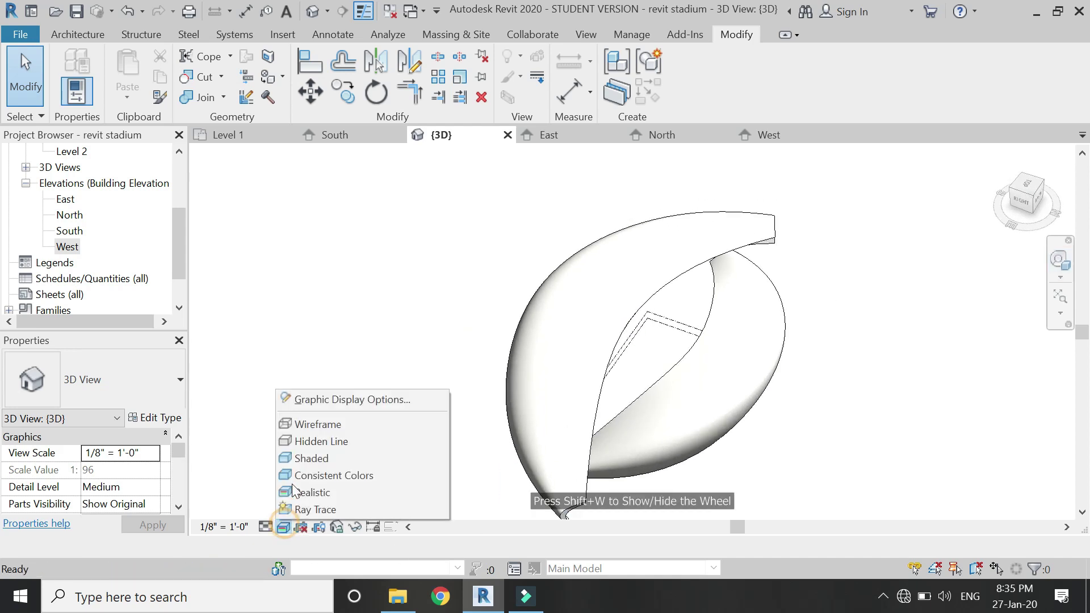
click(294, 460)
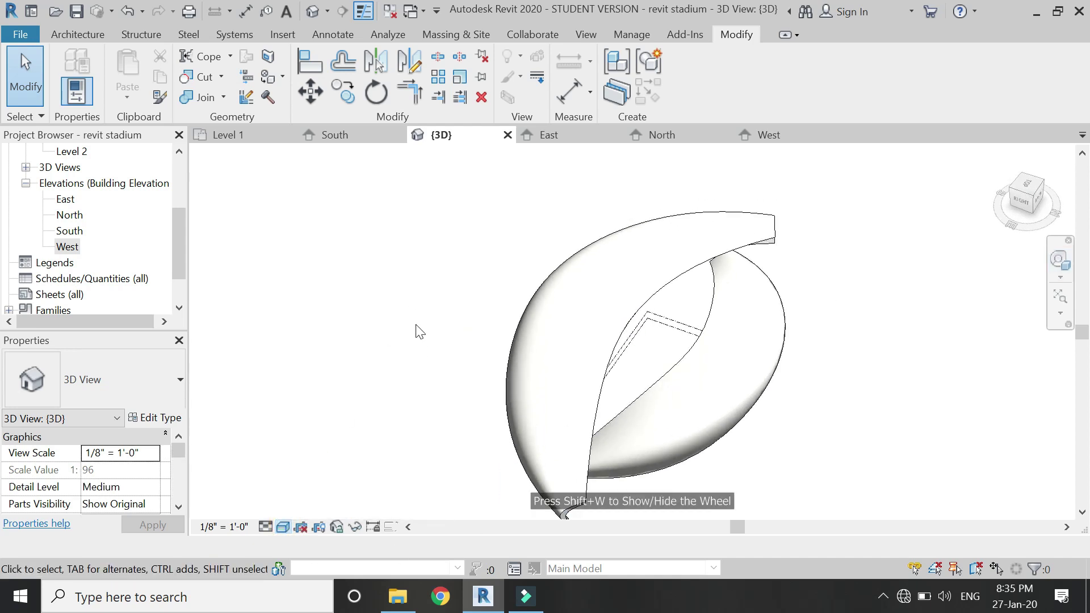
scroll(608, 418, down, 1)
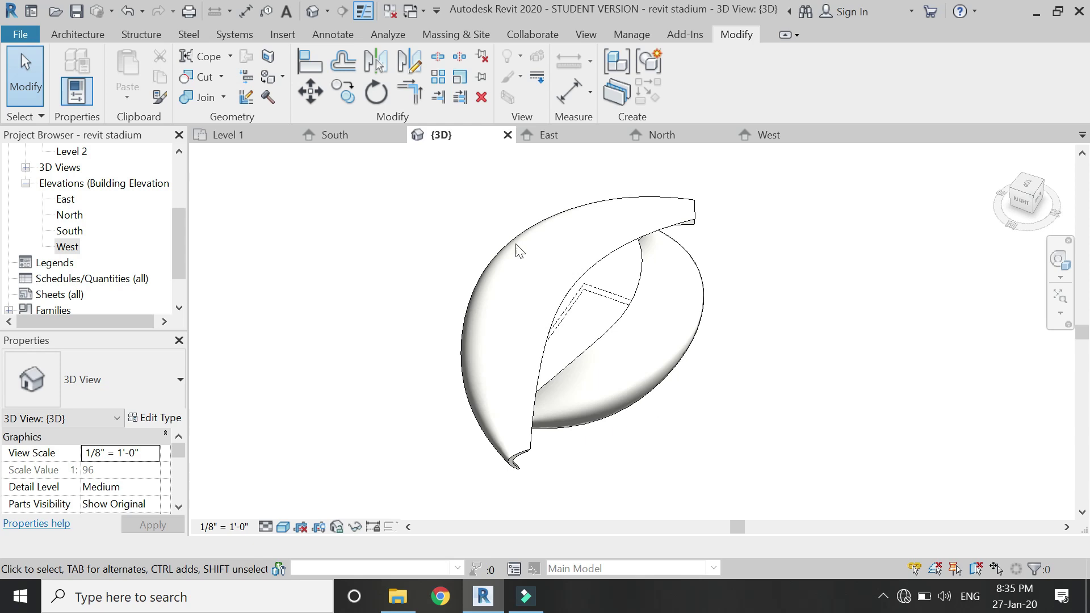
click(1031, 191)
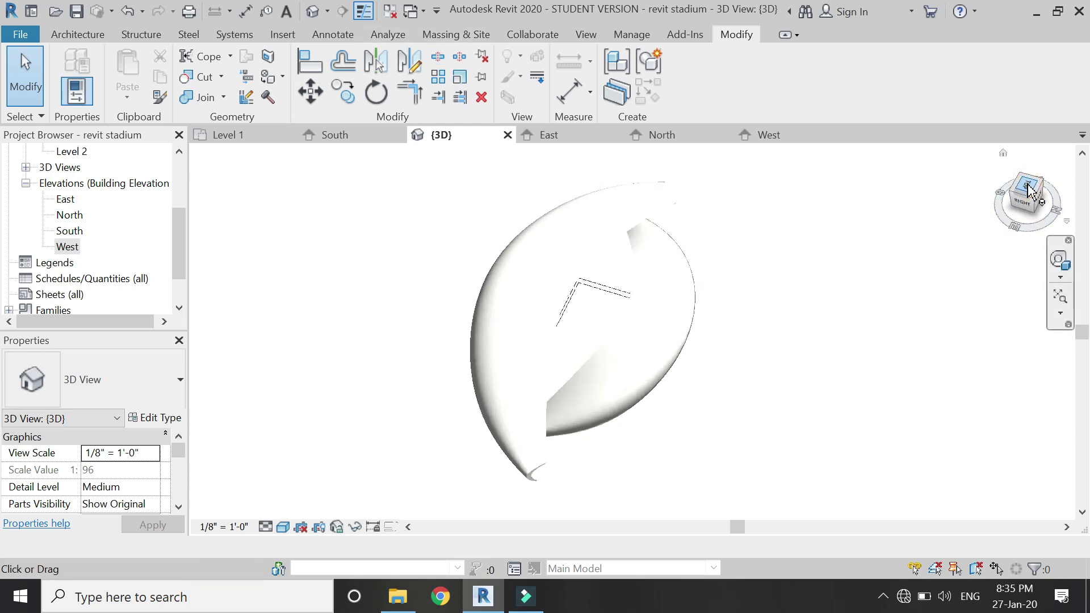